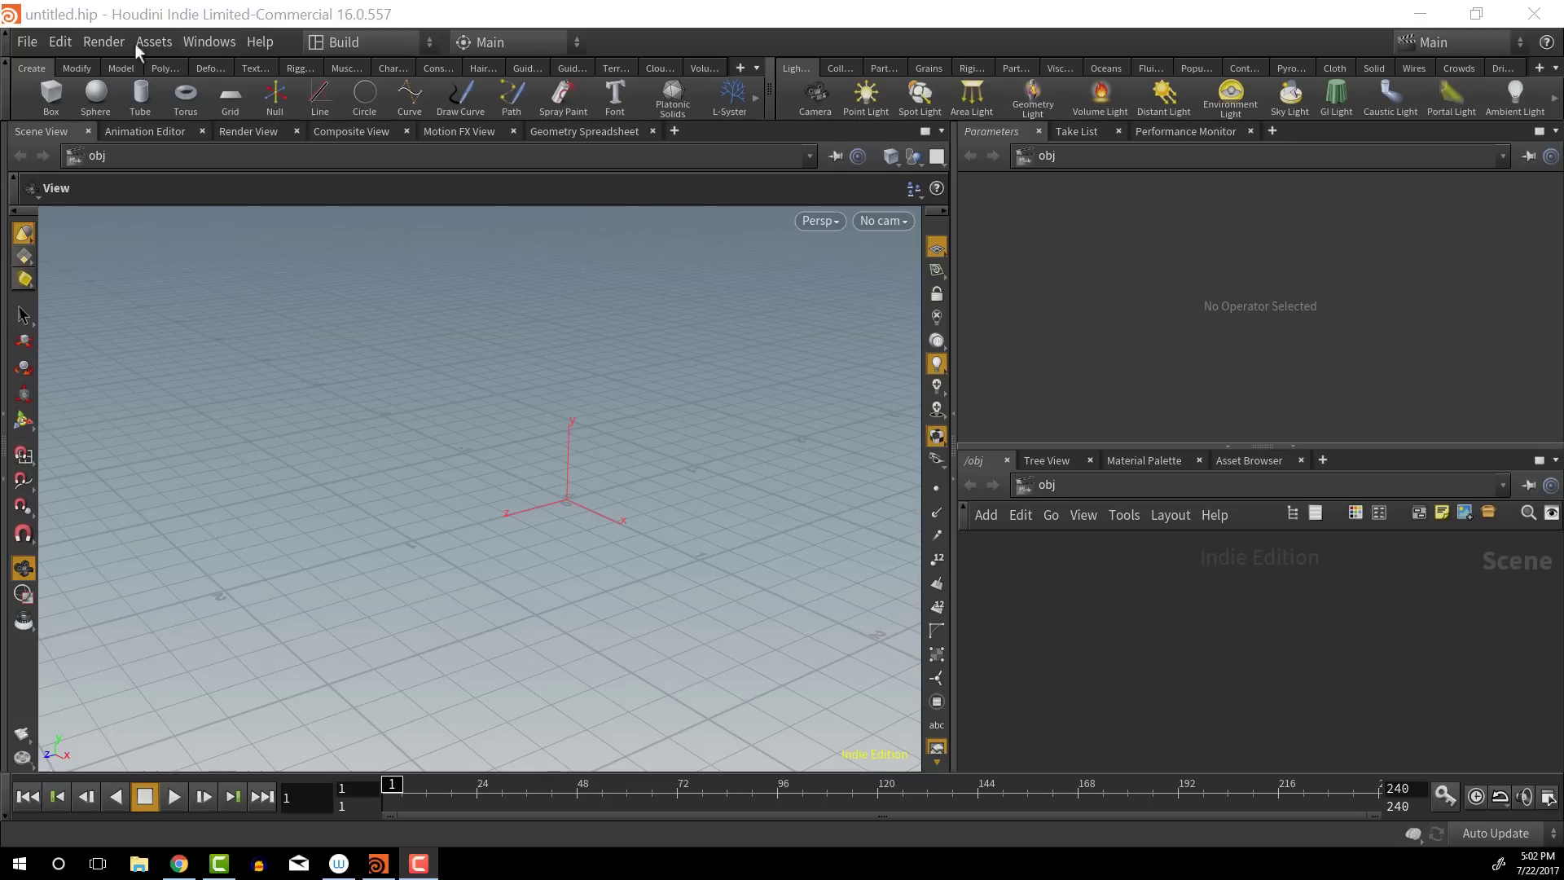
Create a new project named IntroProject, keeping the $HOME/HoudiniProjects path and the default project folders
left_click(27, 41)
mouse_move(209, 42)
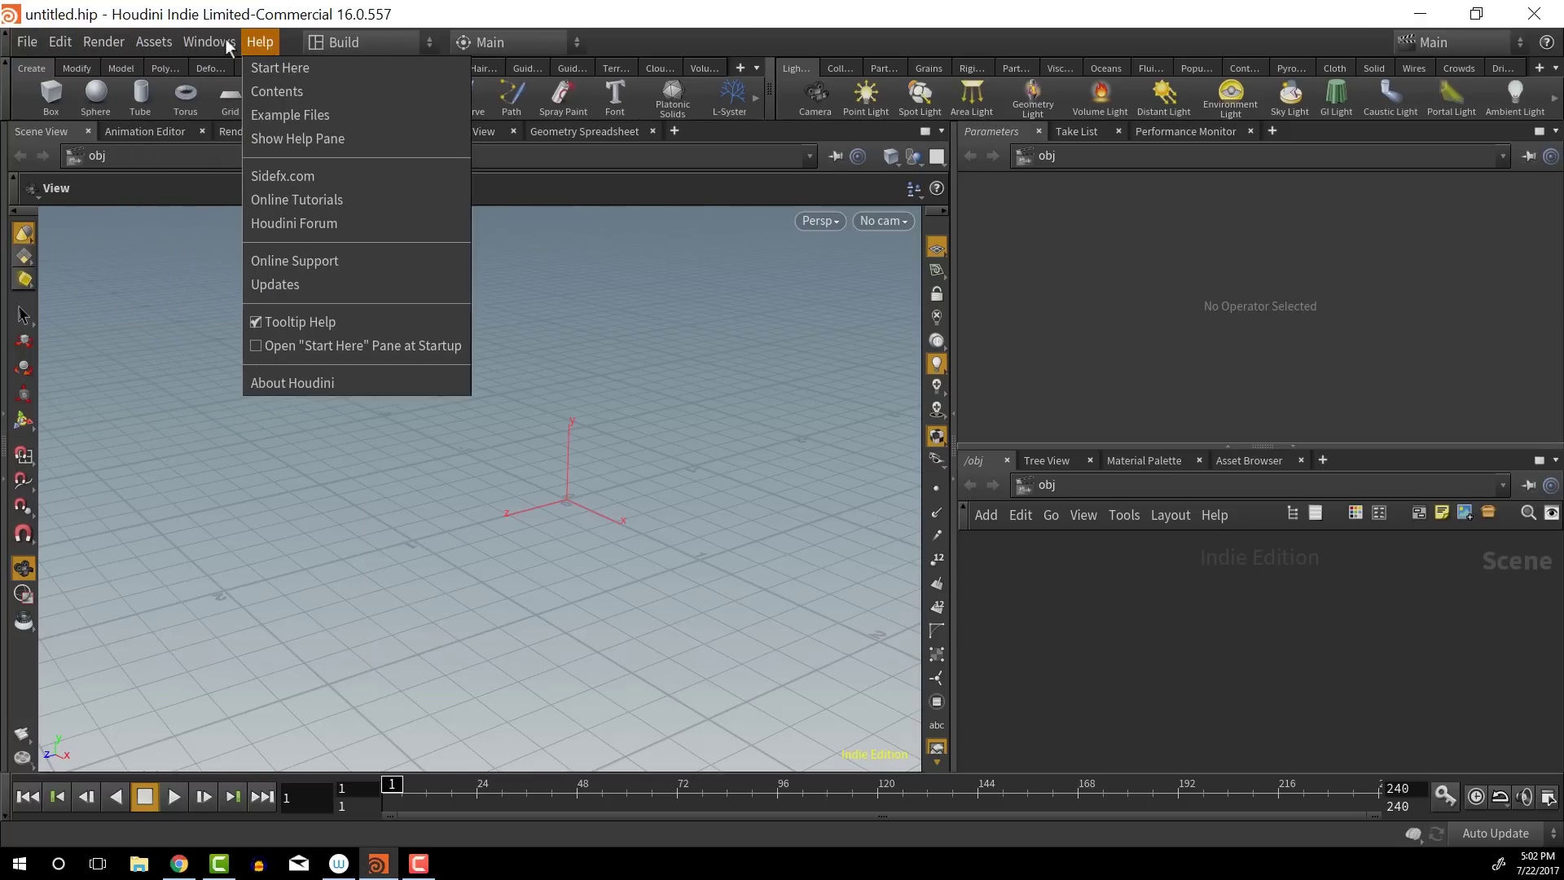
mouse_move(265, 39)
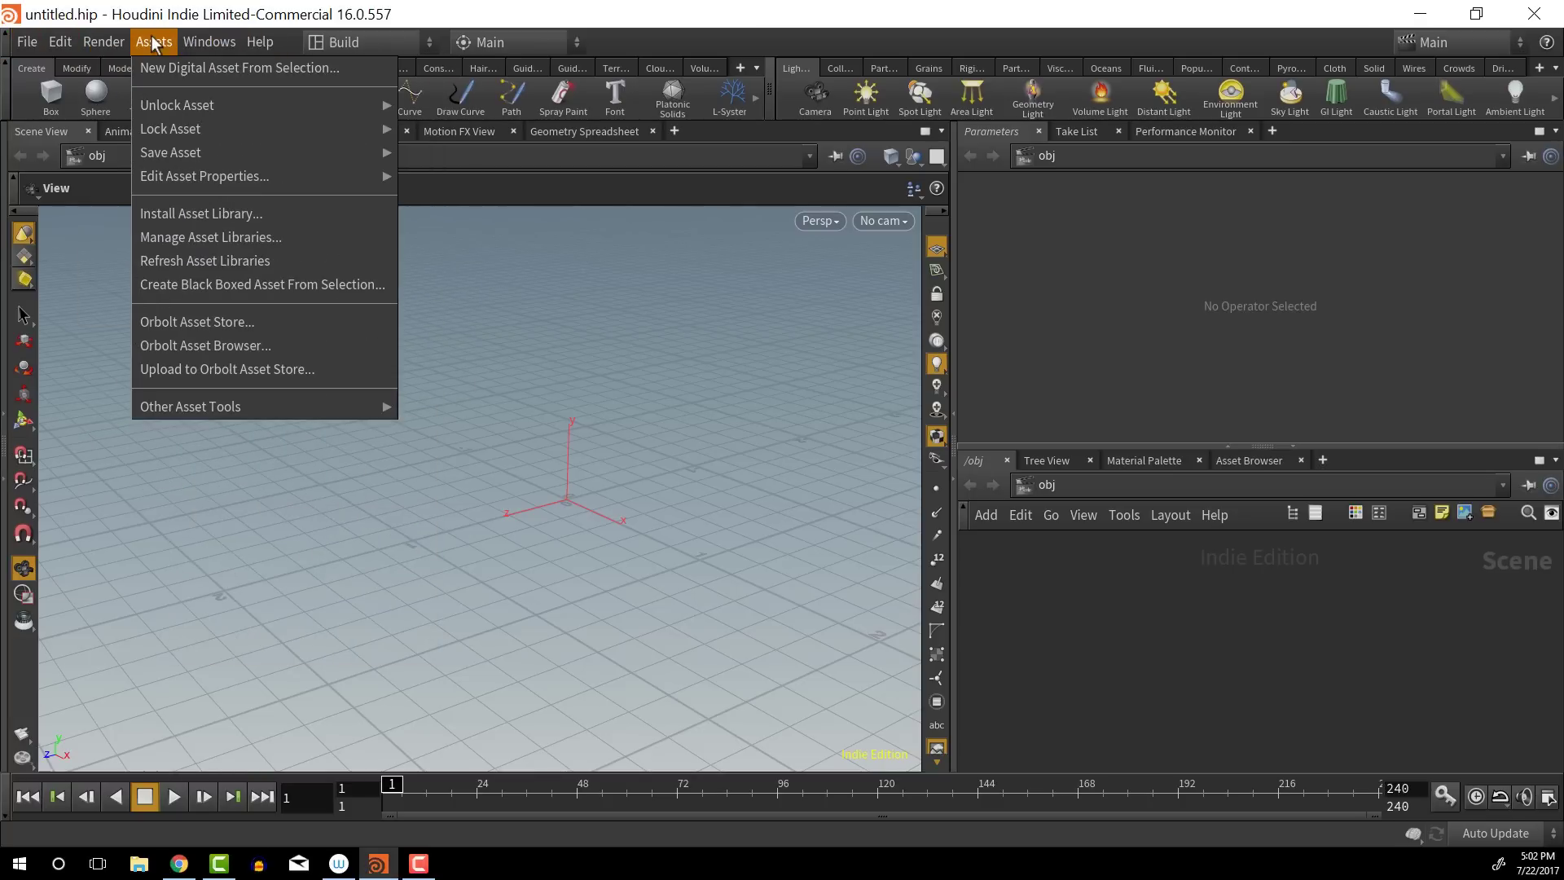
mouse_move(38, 37)
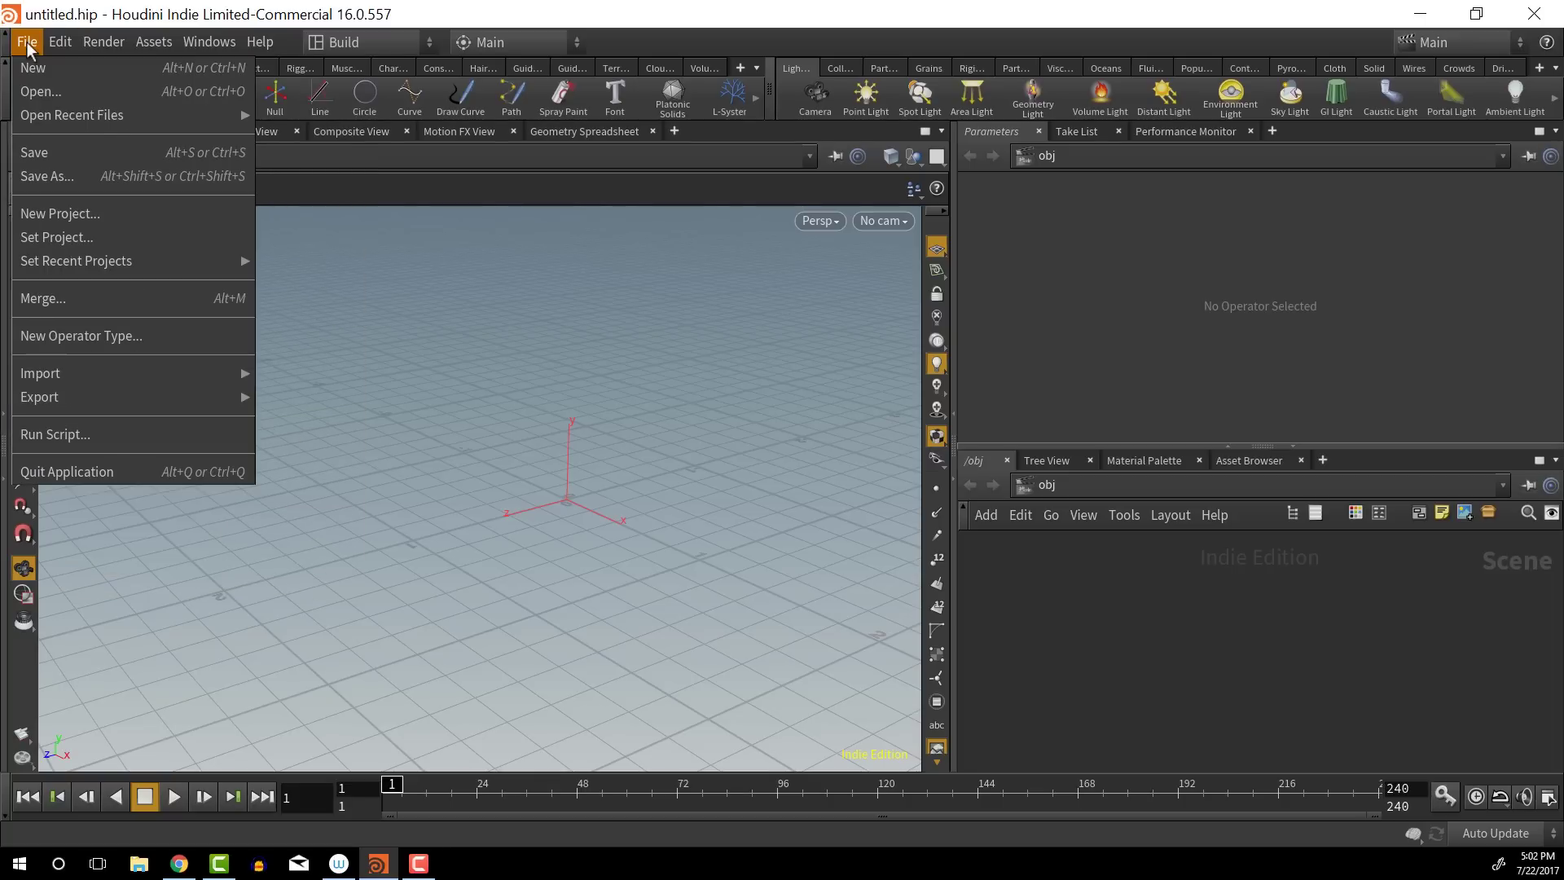
left_click(62, 211)
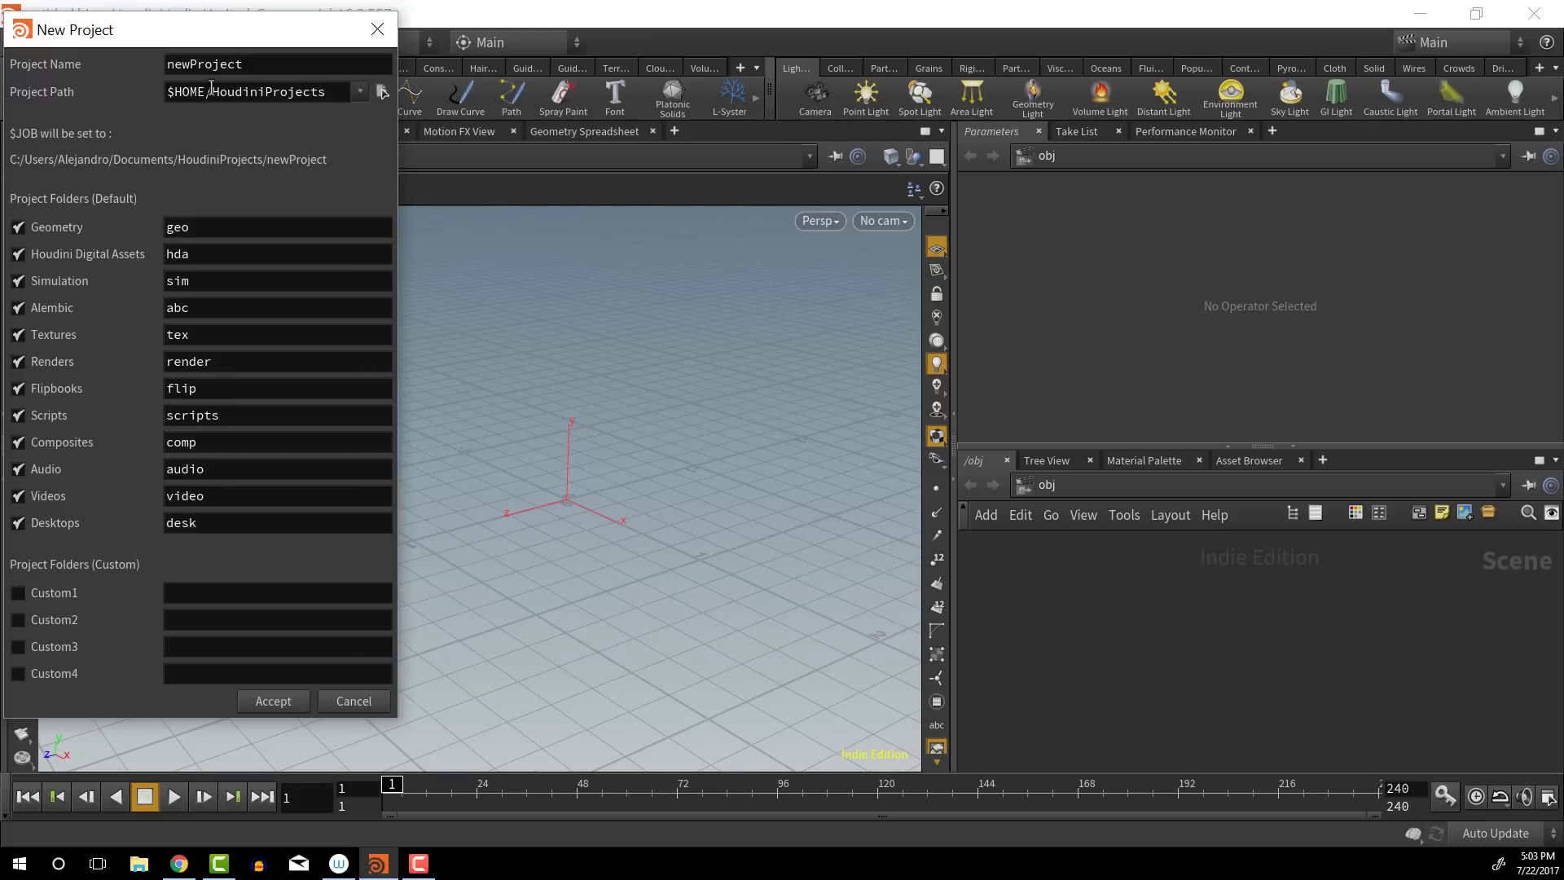
left_click_drag(248, 65, 46, 71)
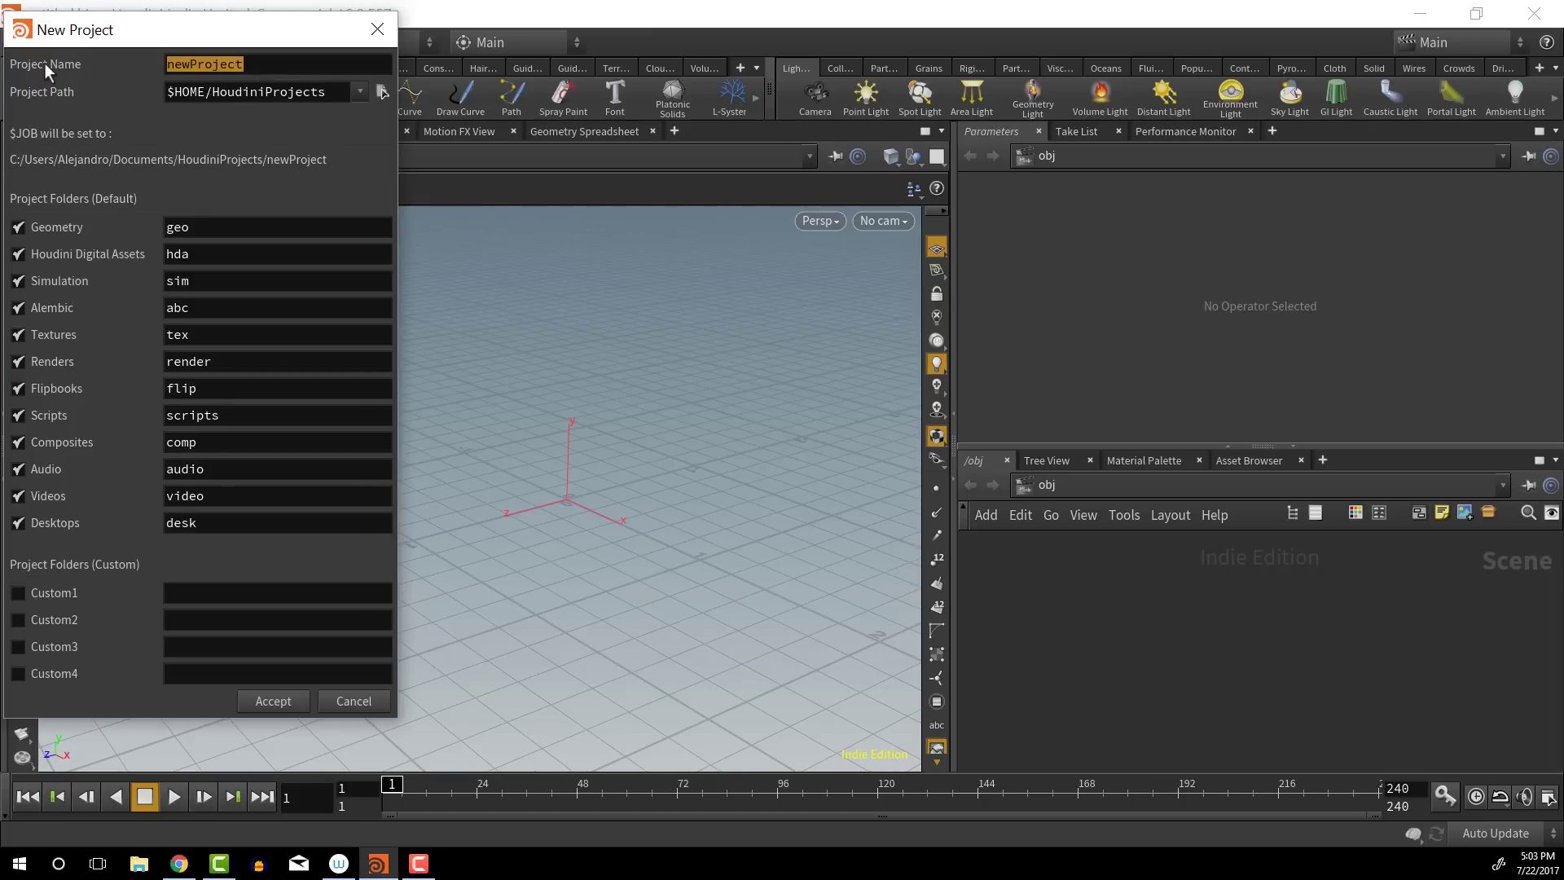
type("Intor")
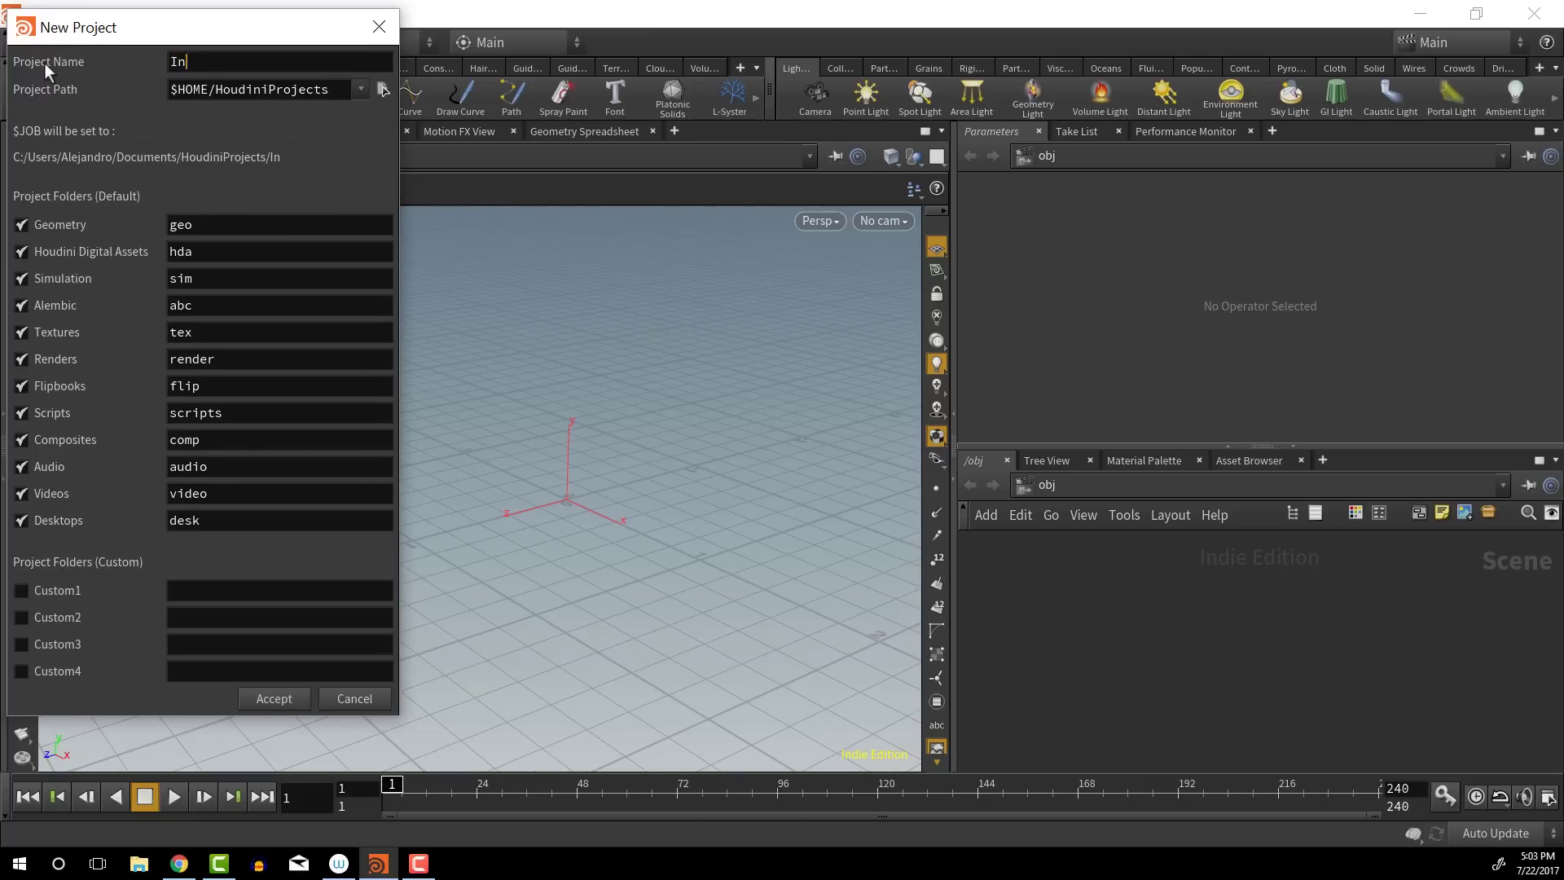
key("BackSpace")
key("BackSpace")
type("r")
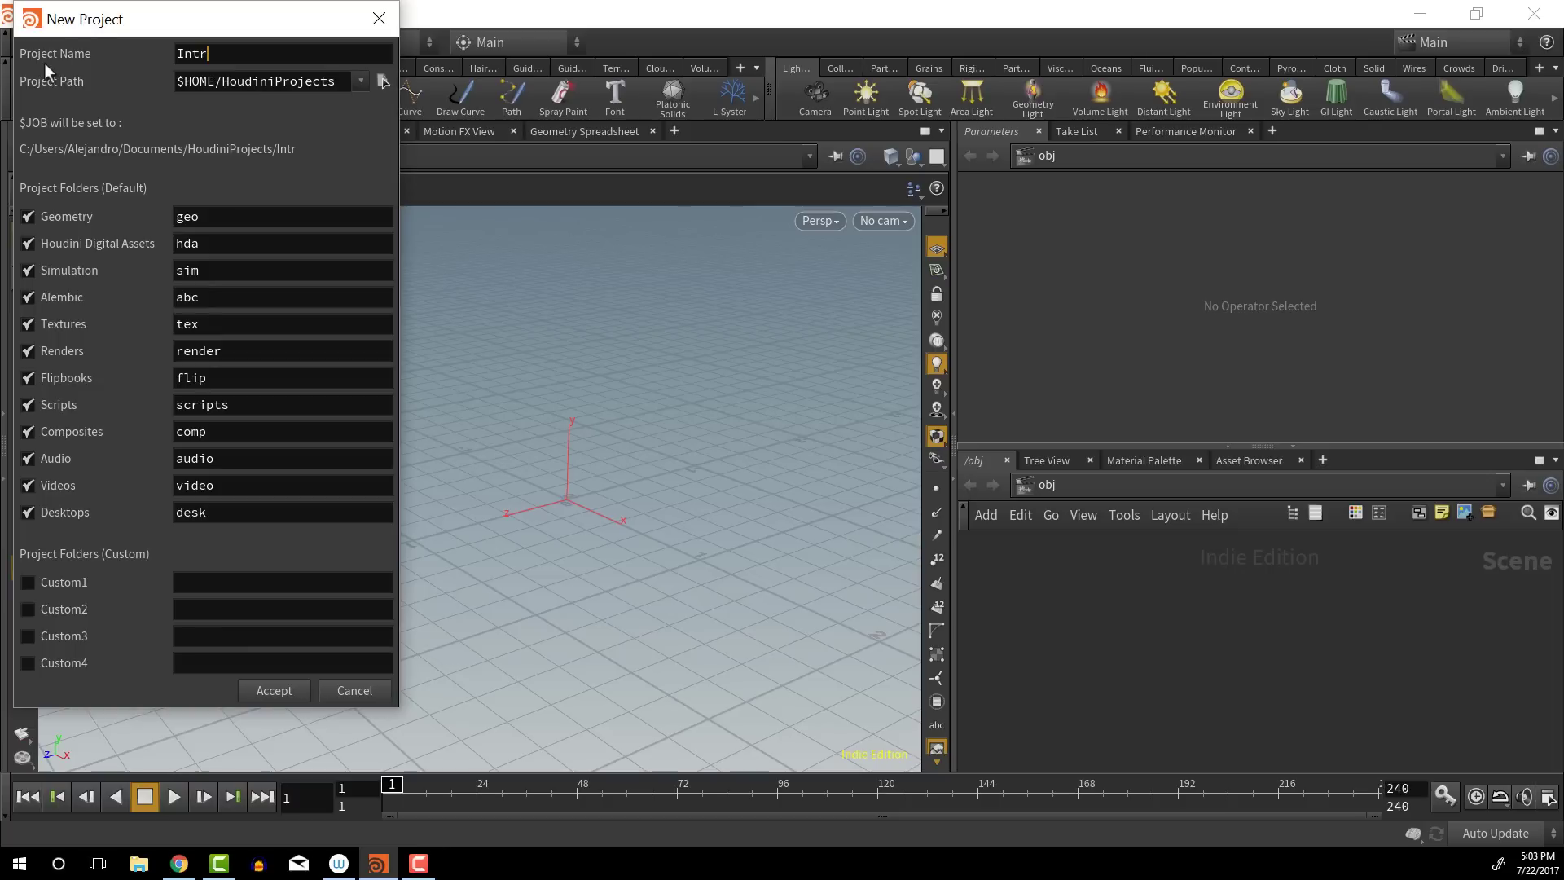
type("oProject")
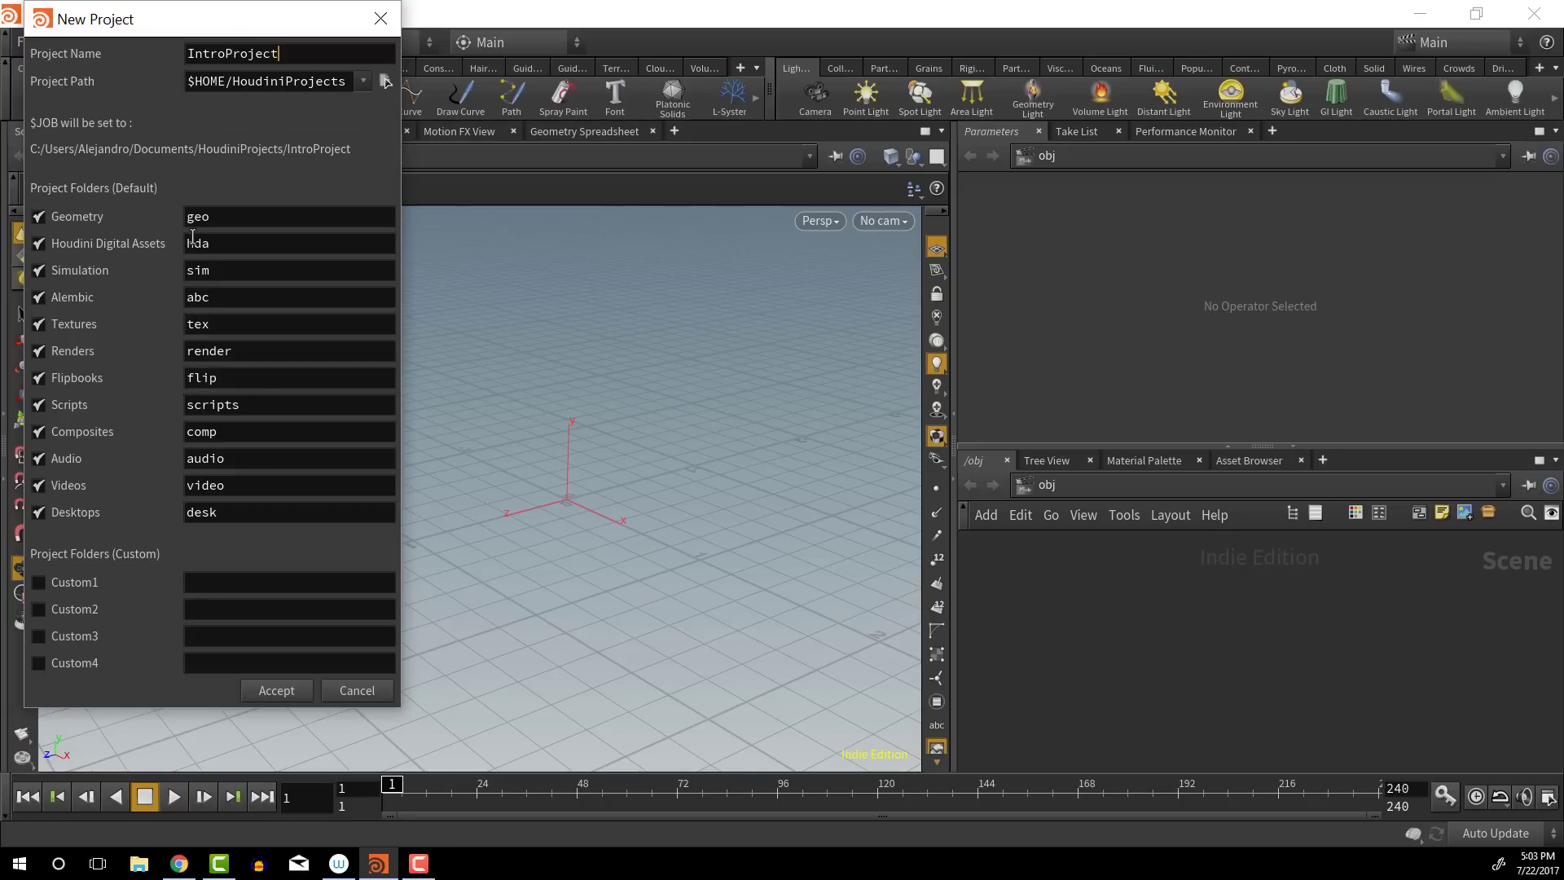
left_click(292, 690)
Save the scene in the IntroProject folder under the file name Intro
mouse_move(219, 864)
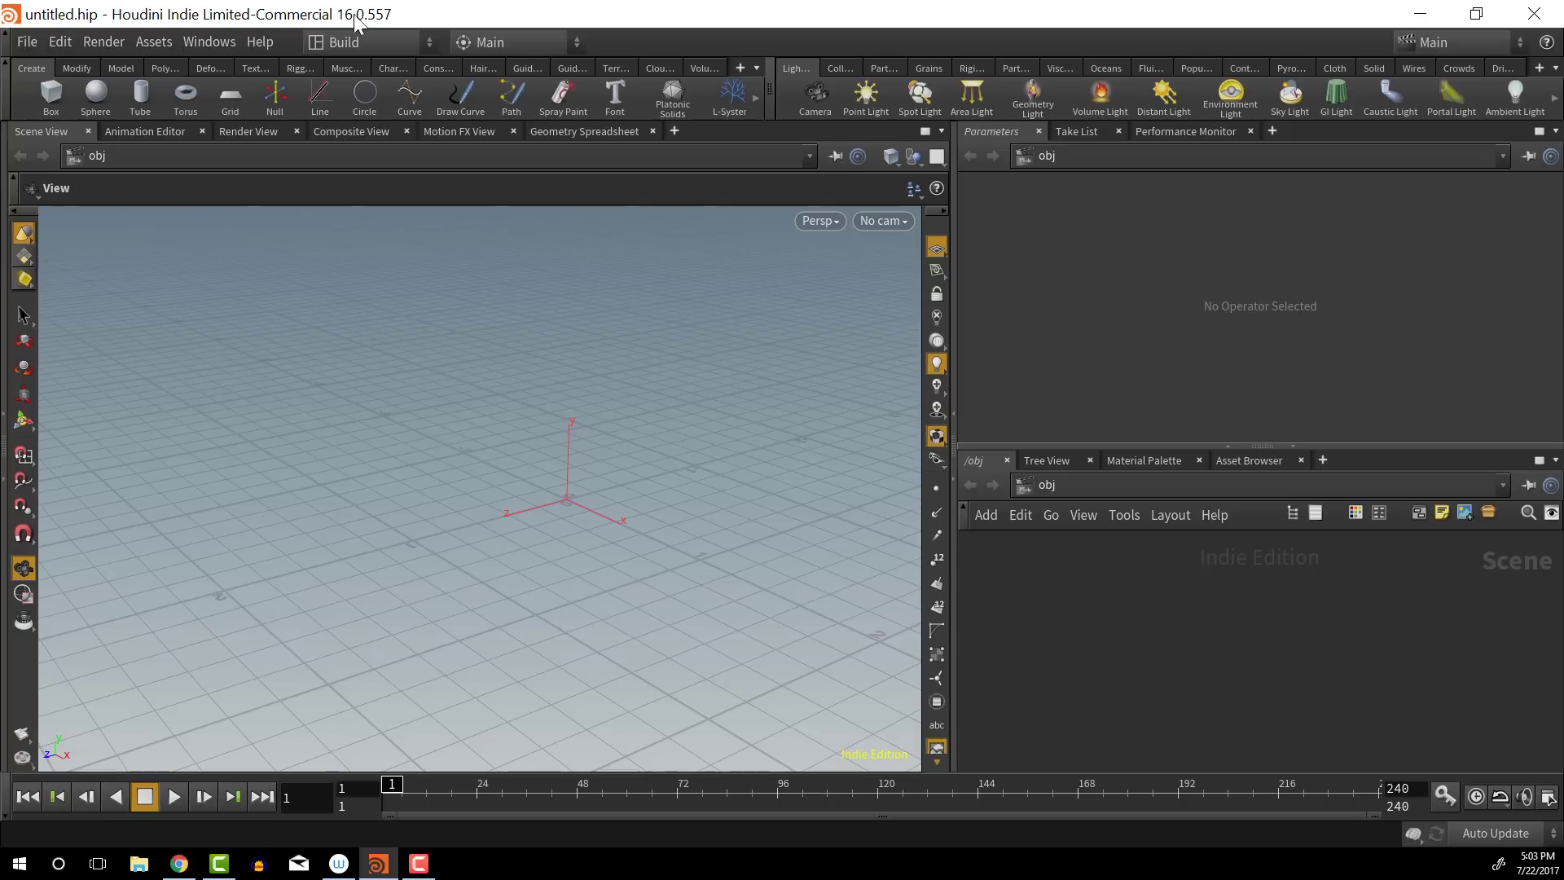
left_click(24, 42)
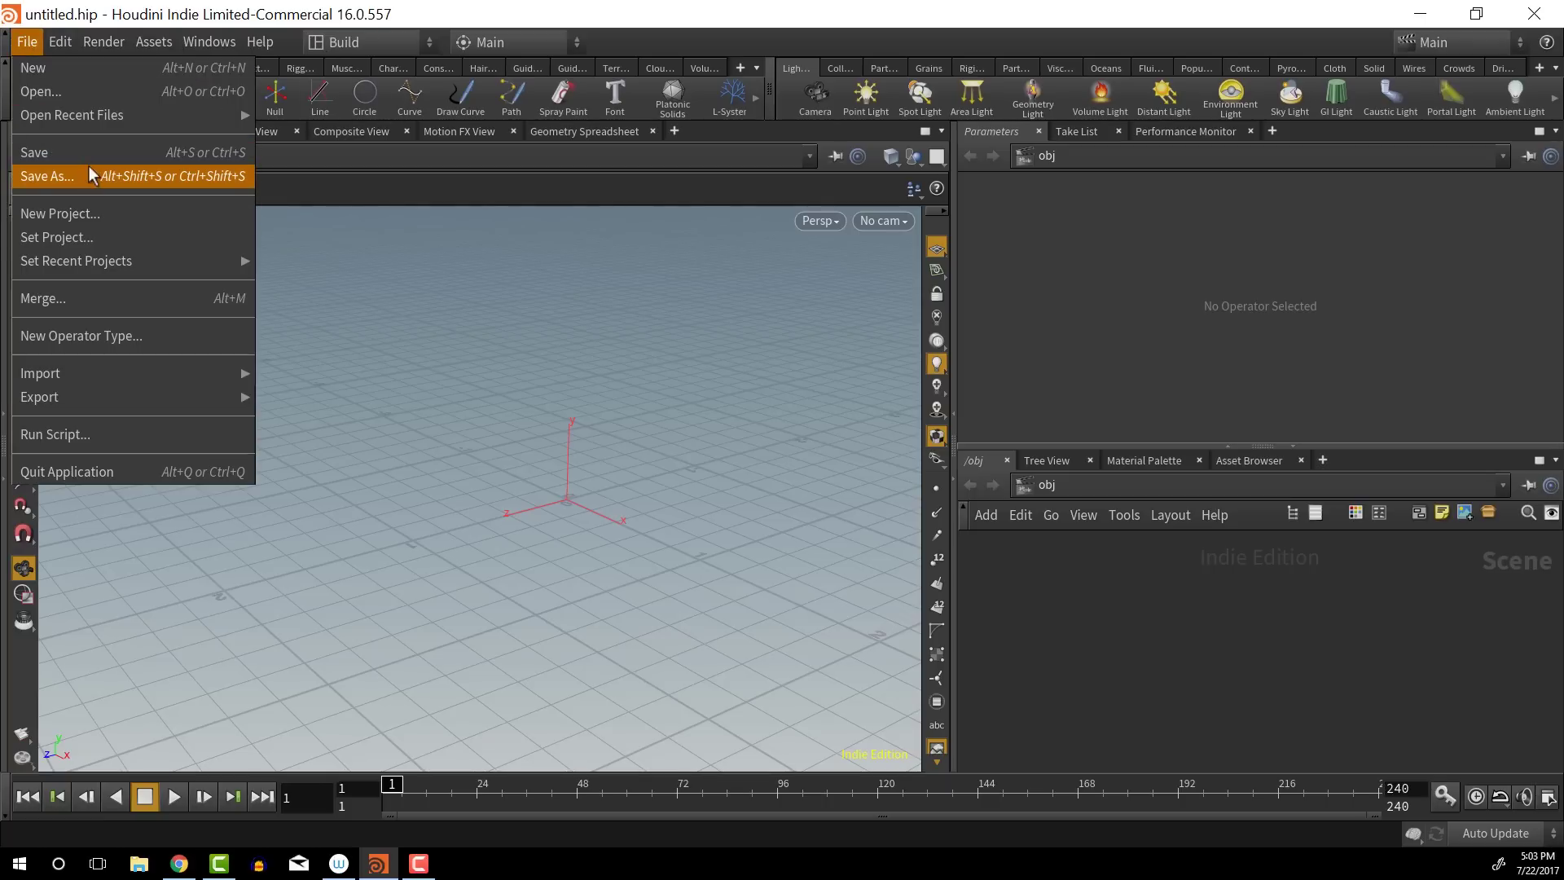
left_click(88, 153)
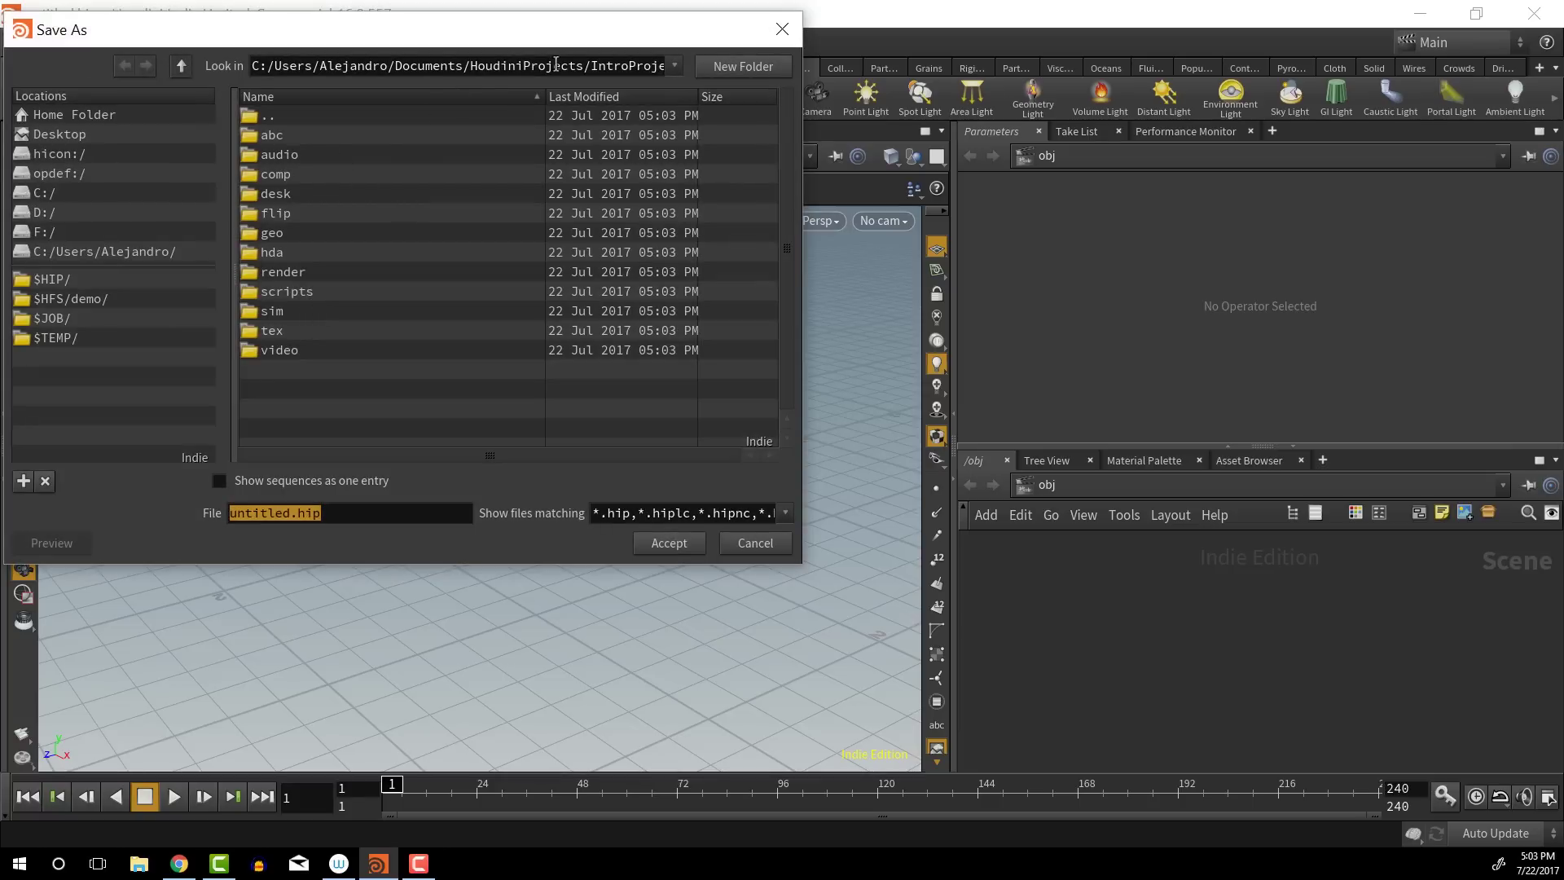
left_click_drag(613, 65, 738, 66)
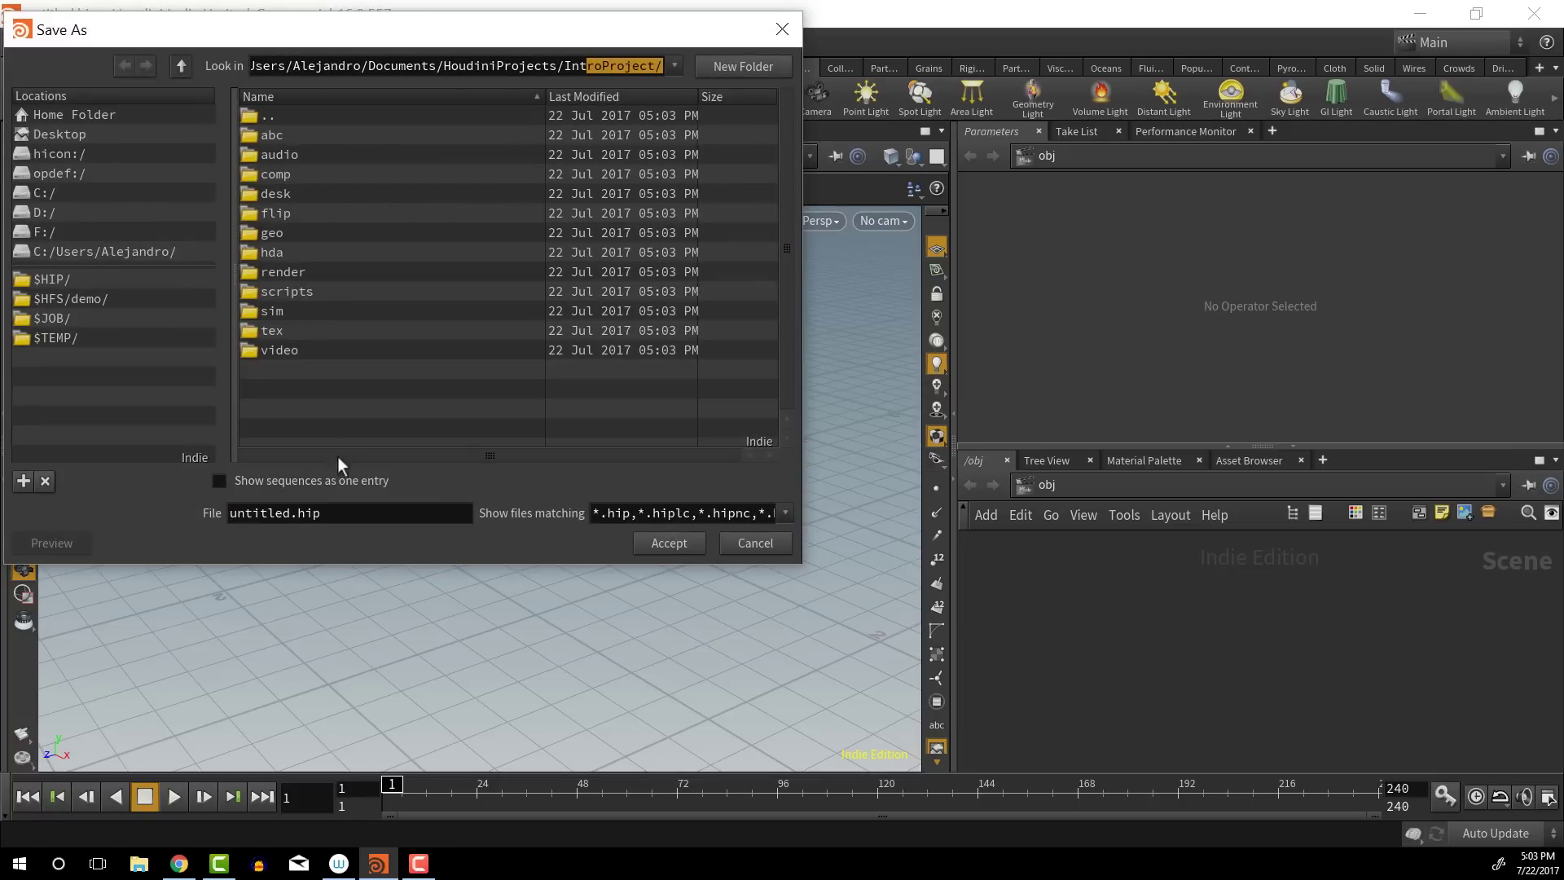
left_click_drag(291, 514, 106, 508)
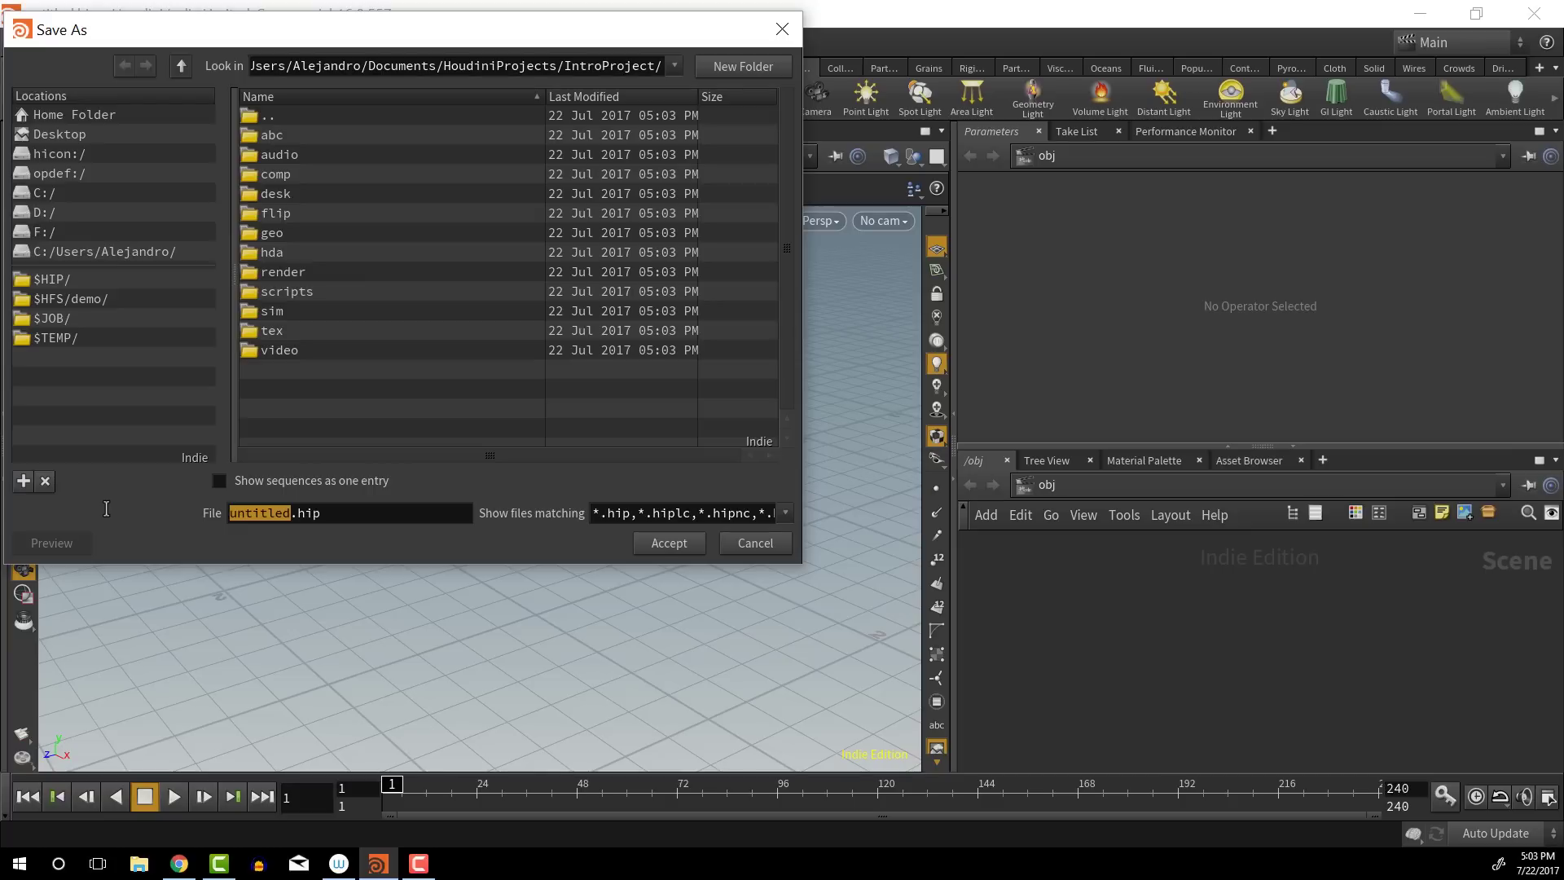
type("Intro")
left_click(651, 541)
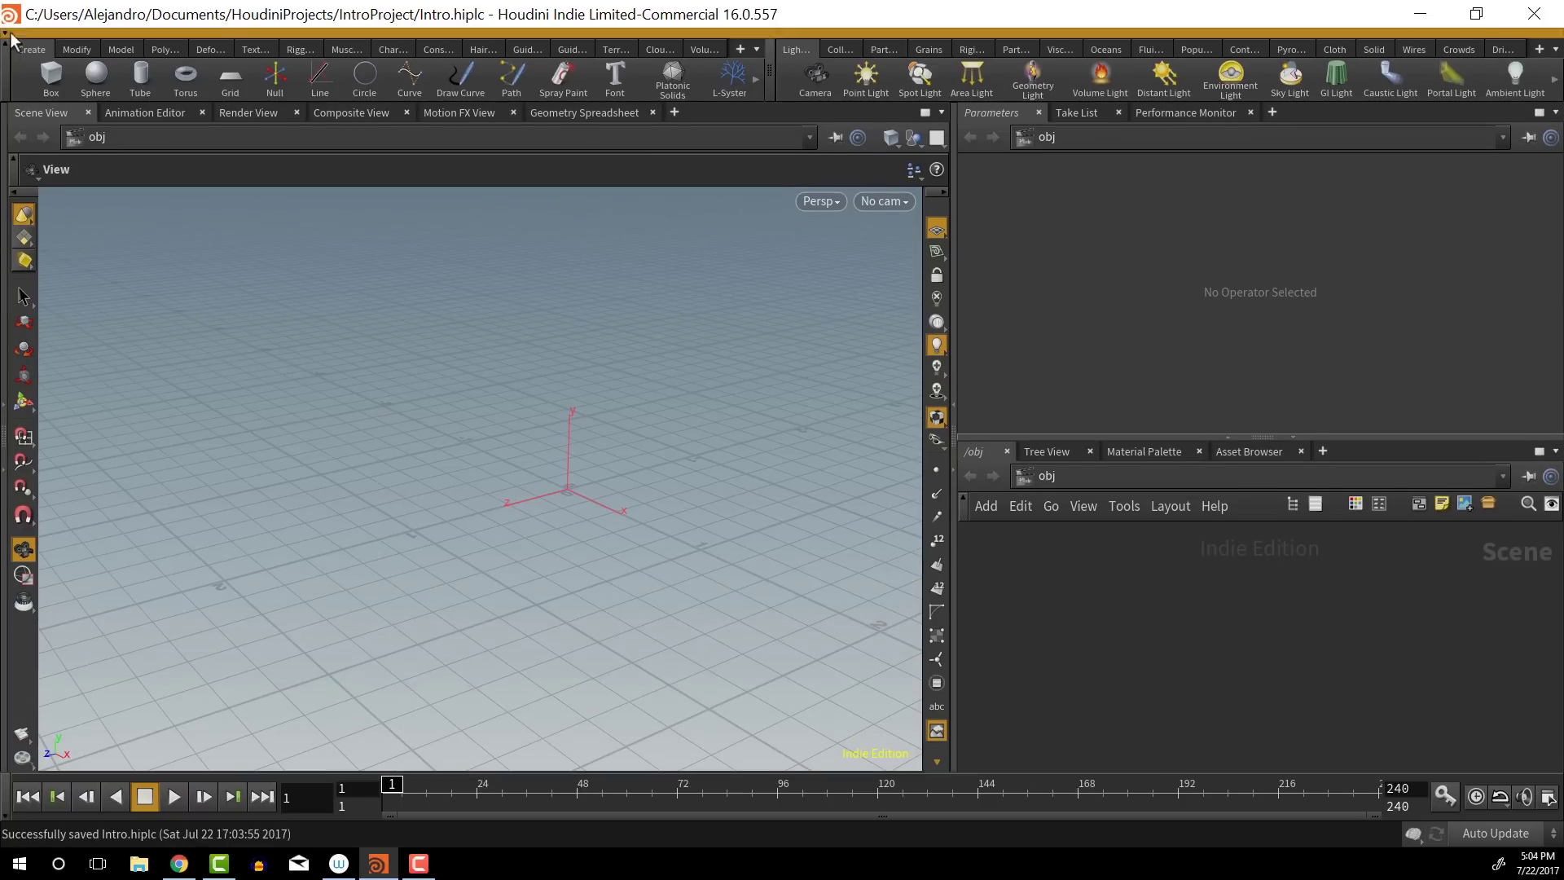
Collapse the main menu bar and the shelf dock, and restore both
left_click(4, 46)
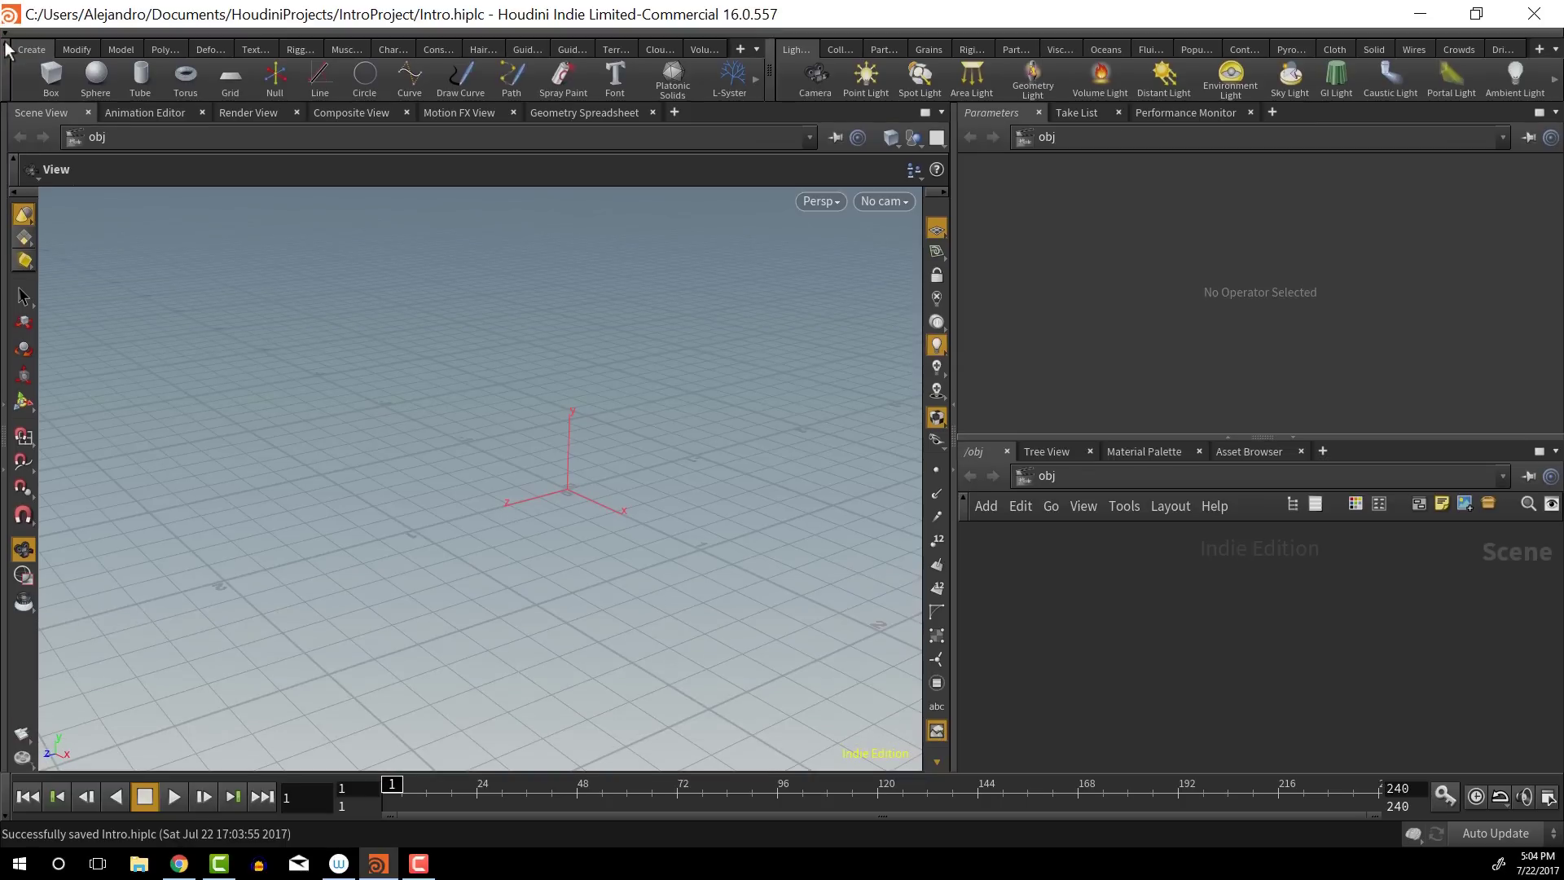
left_click(28, 33)
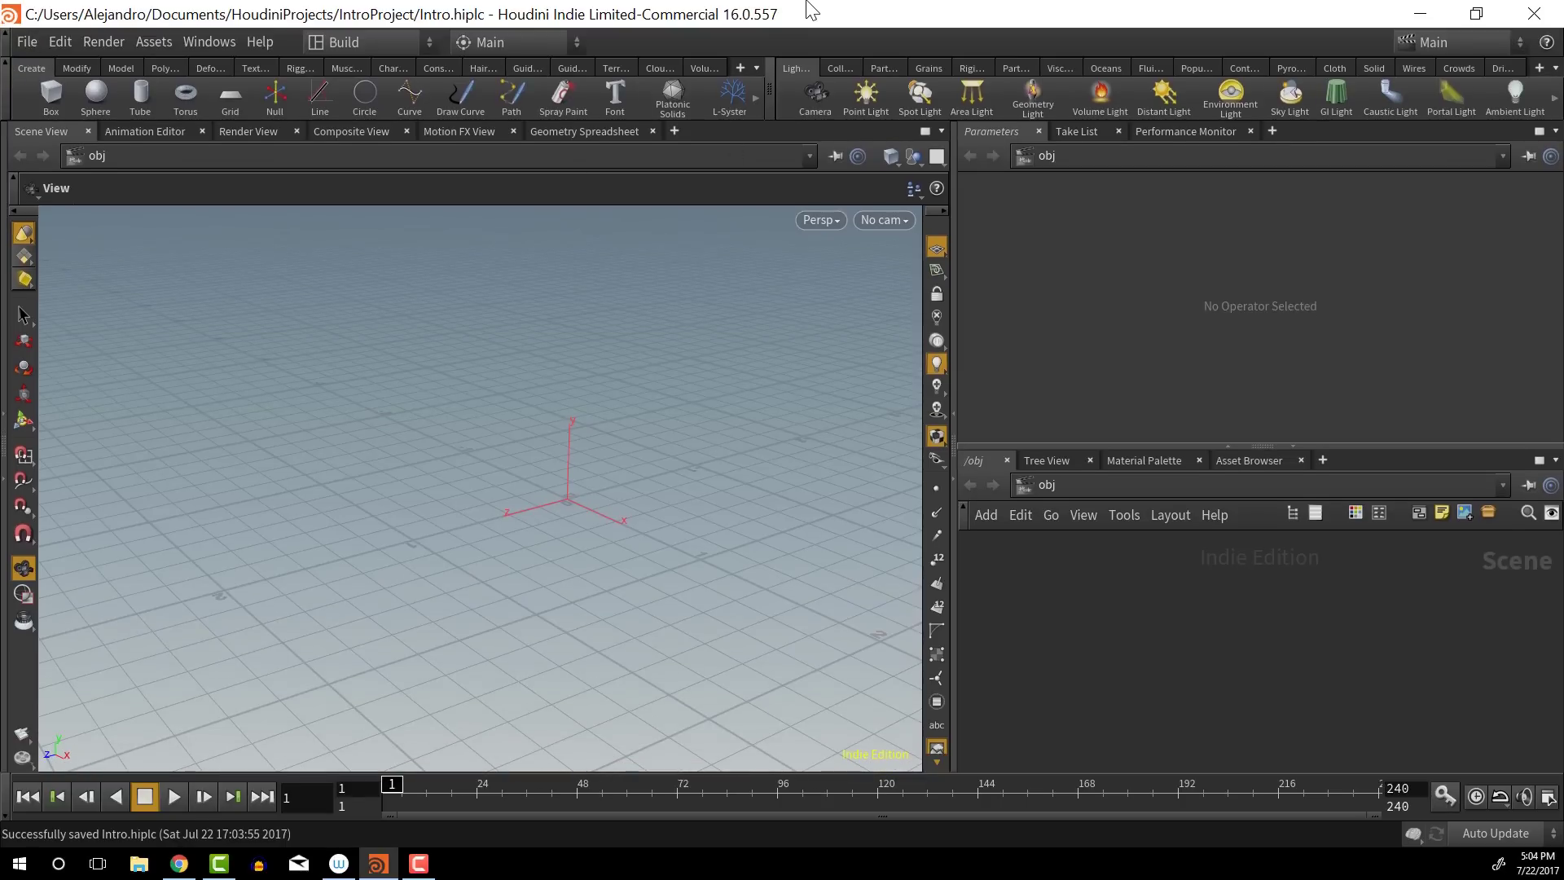
left_click(6, 36)
left_click(26, 33)
left_click(6, 39)
left_click(6, 54)
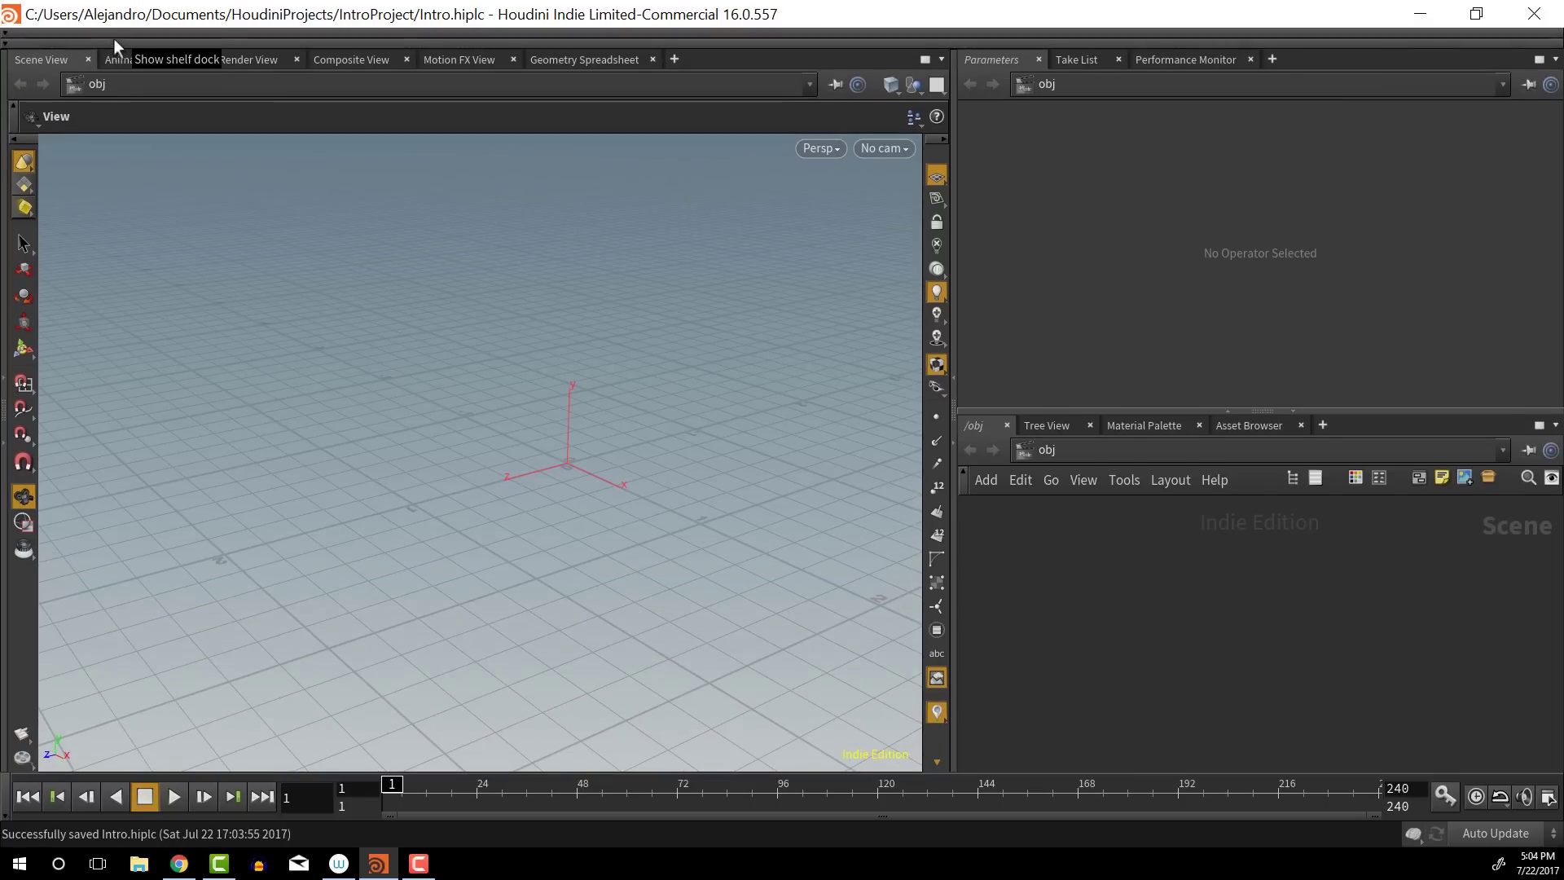
left_click(373, 40)
left_click(363, 30)
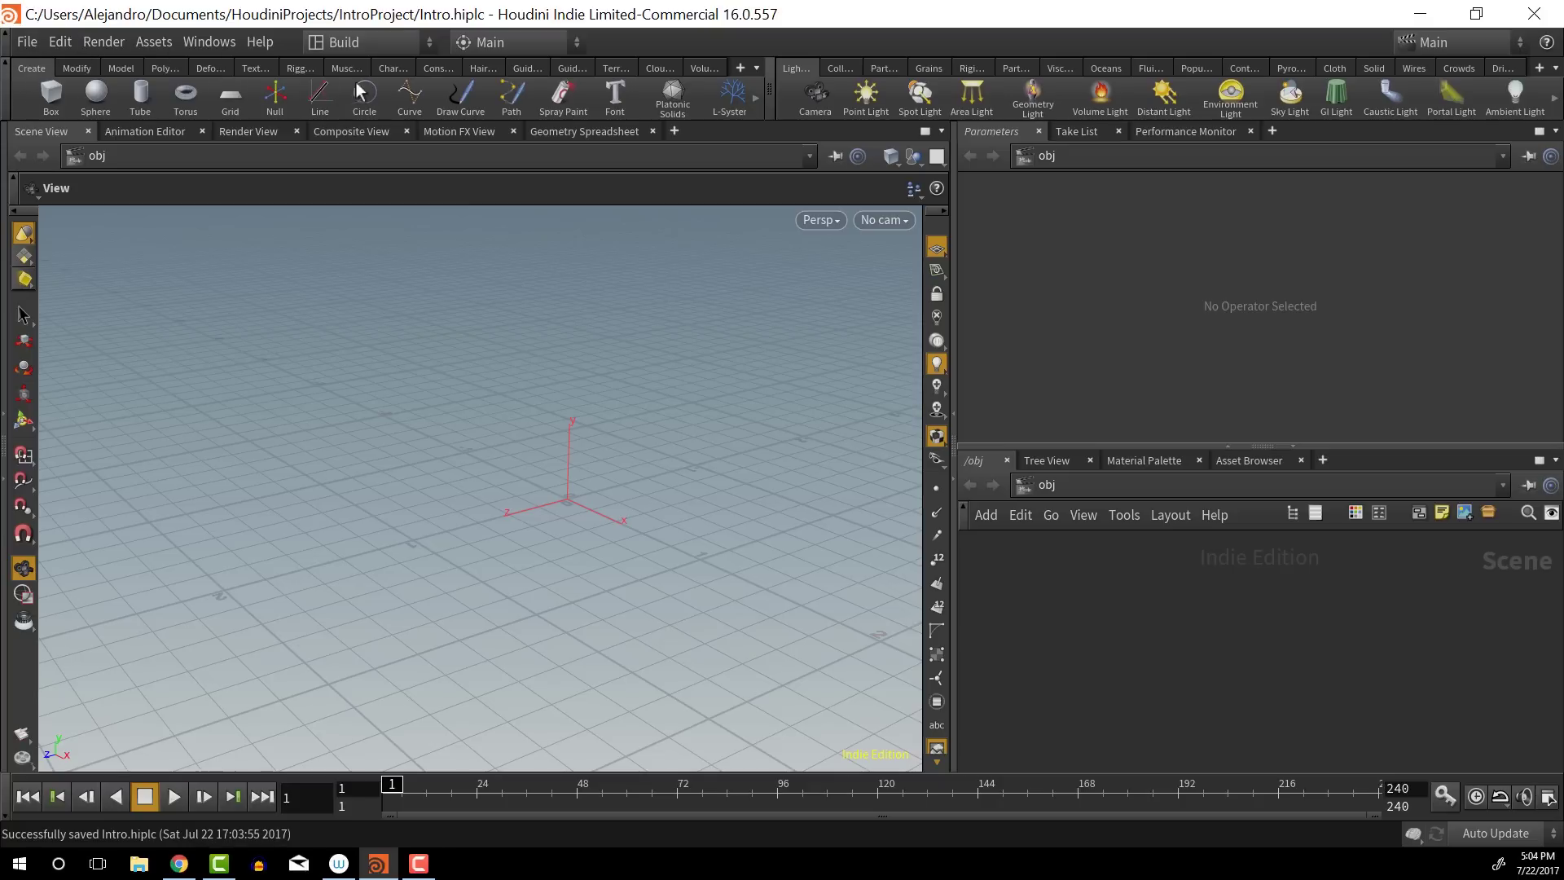
Examine the modelling shelf's tool sets, including Model, Polygon, Texture and Rigging, and return to the Create set
left_click(96, 67)
left_click(120, 67)
left_click(165, 68)
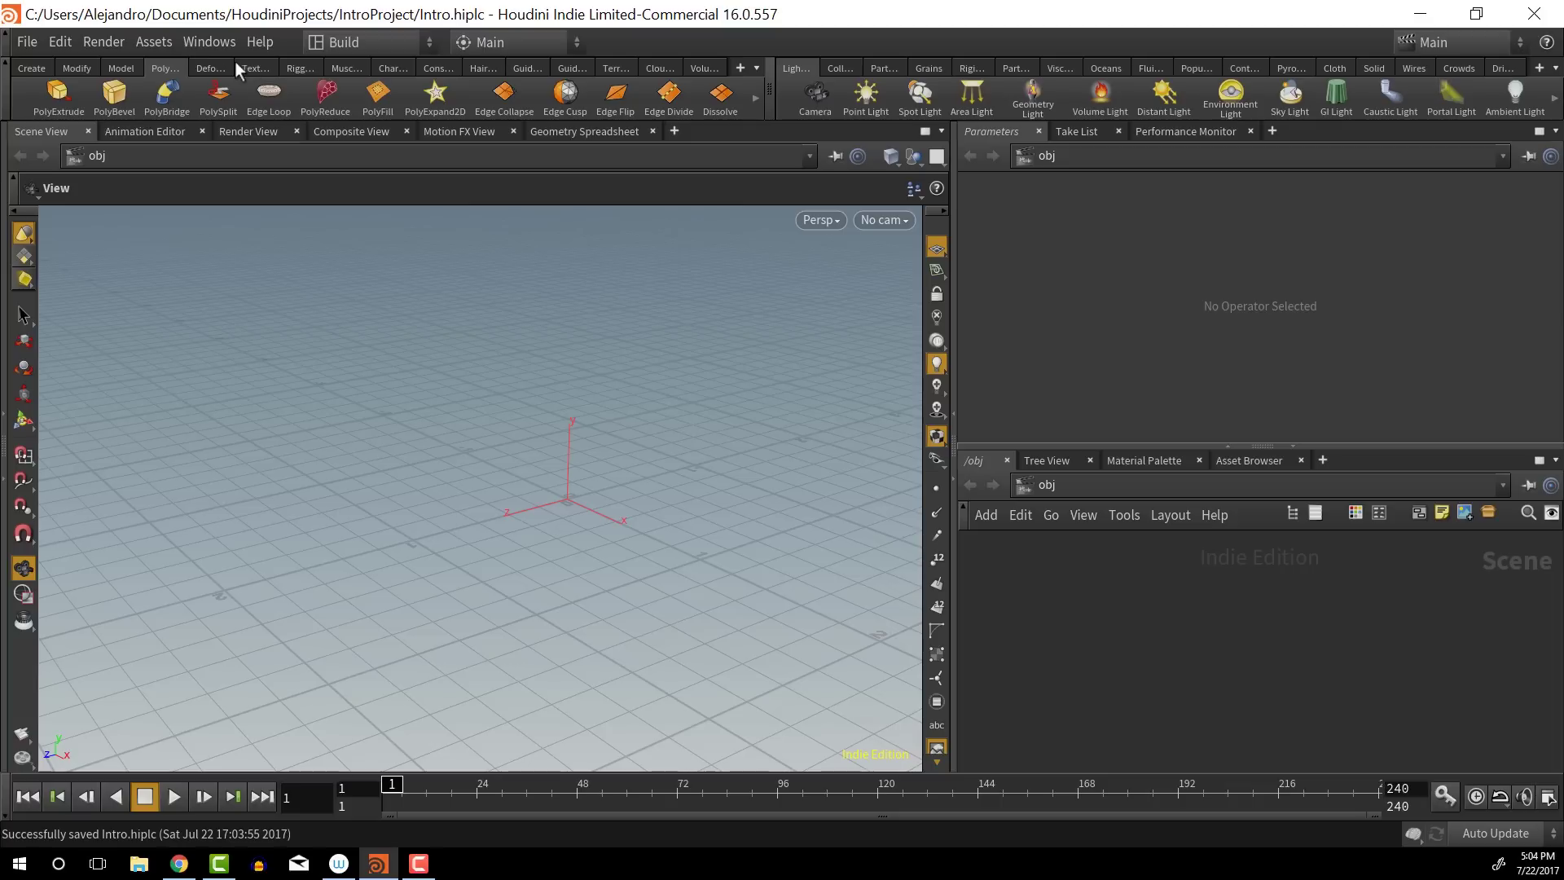
left_click(235, 66)
left_click(272, 67)
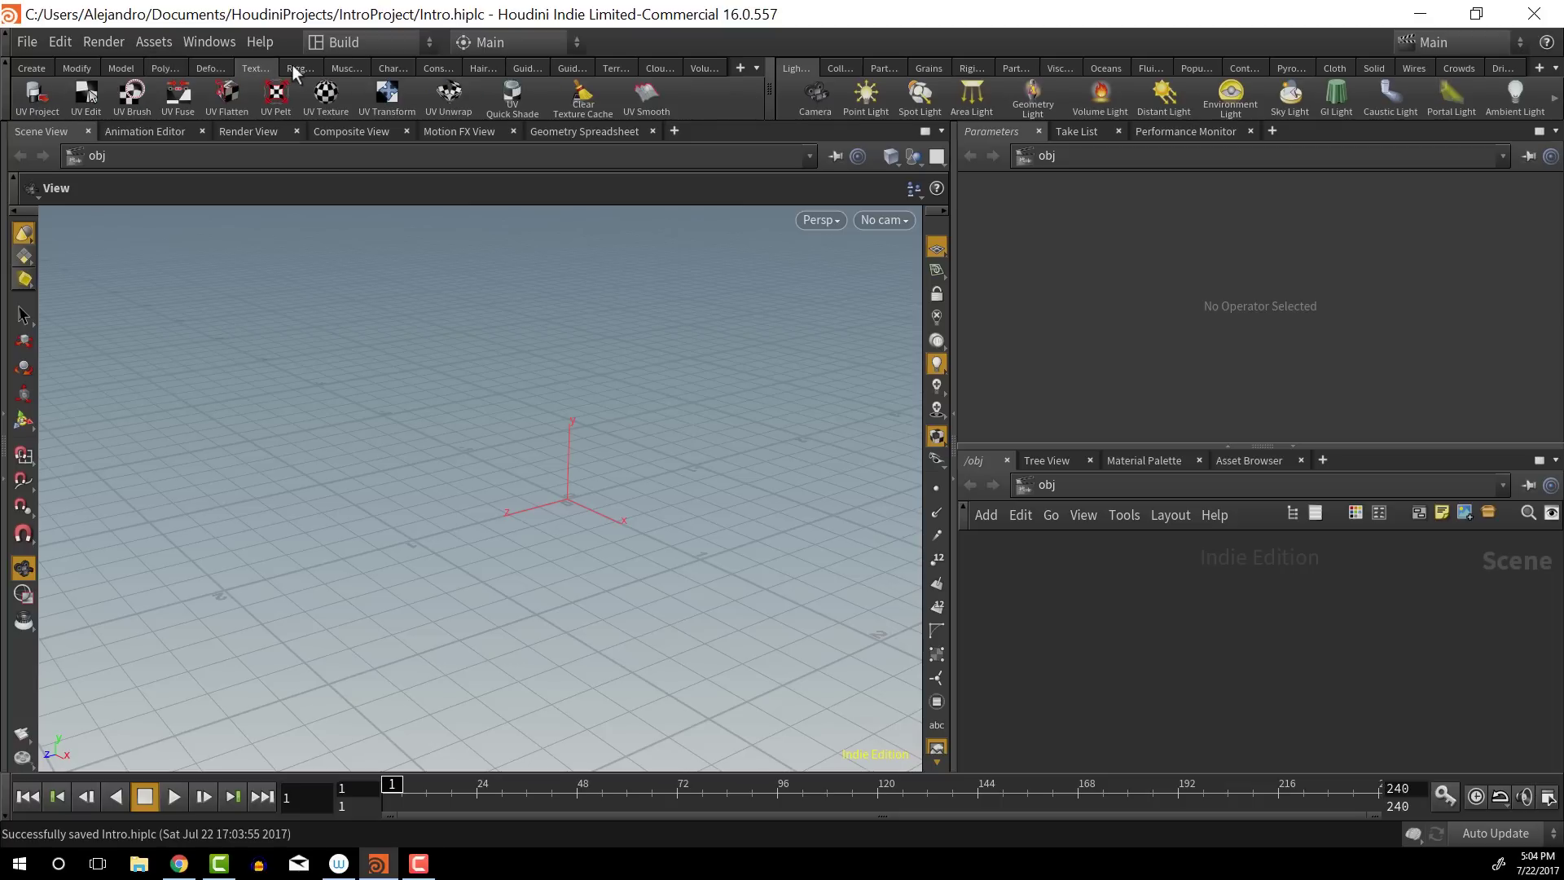
left_click(295, 68)
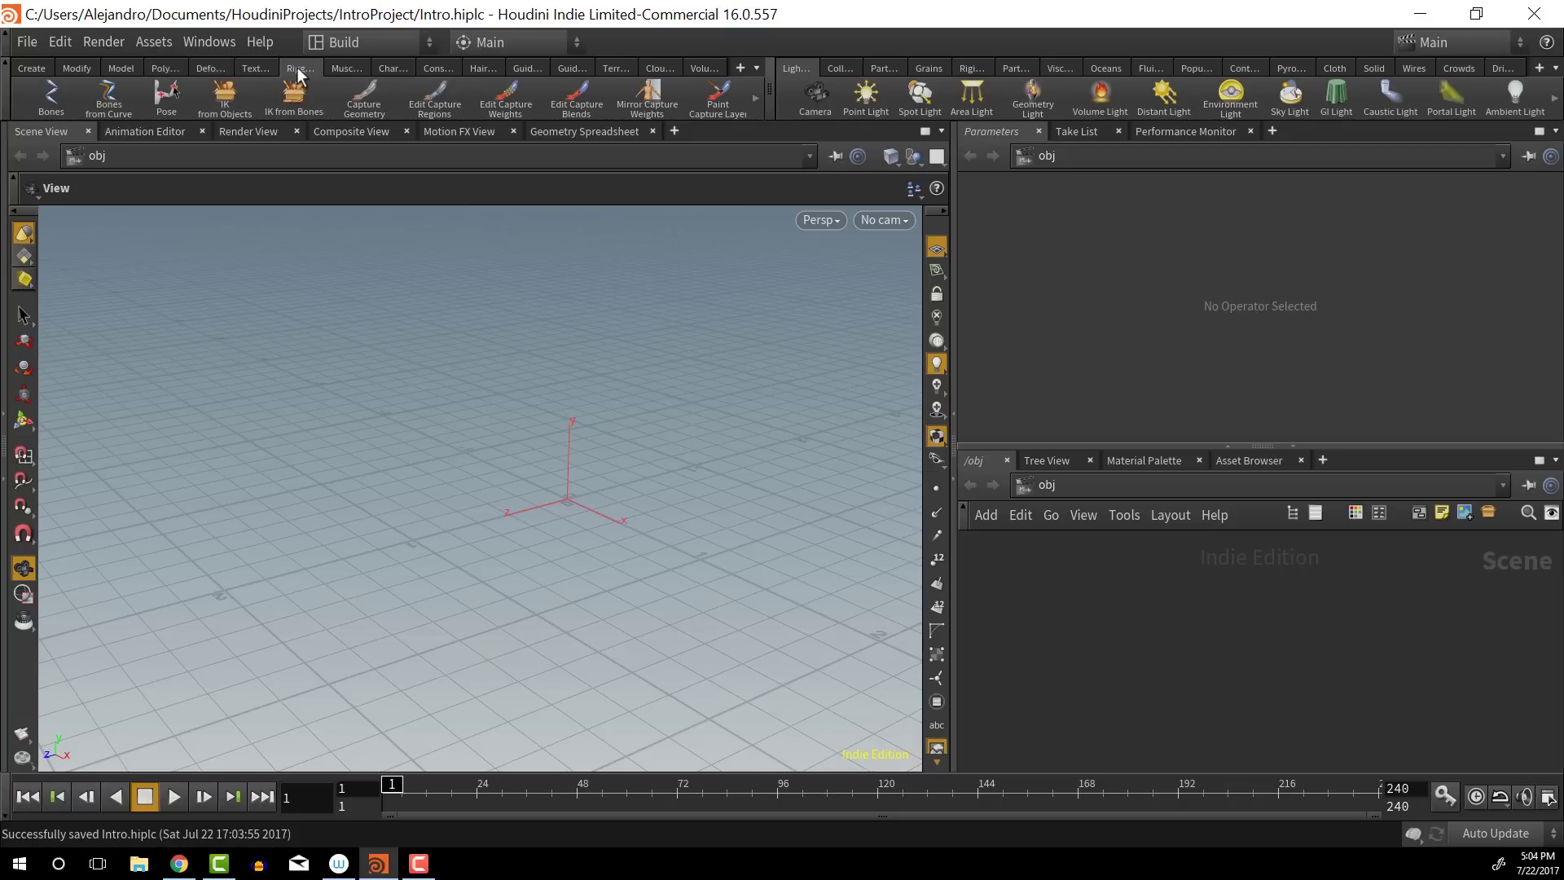
left_click(44, 64)
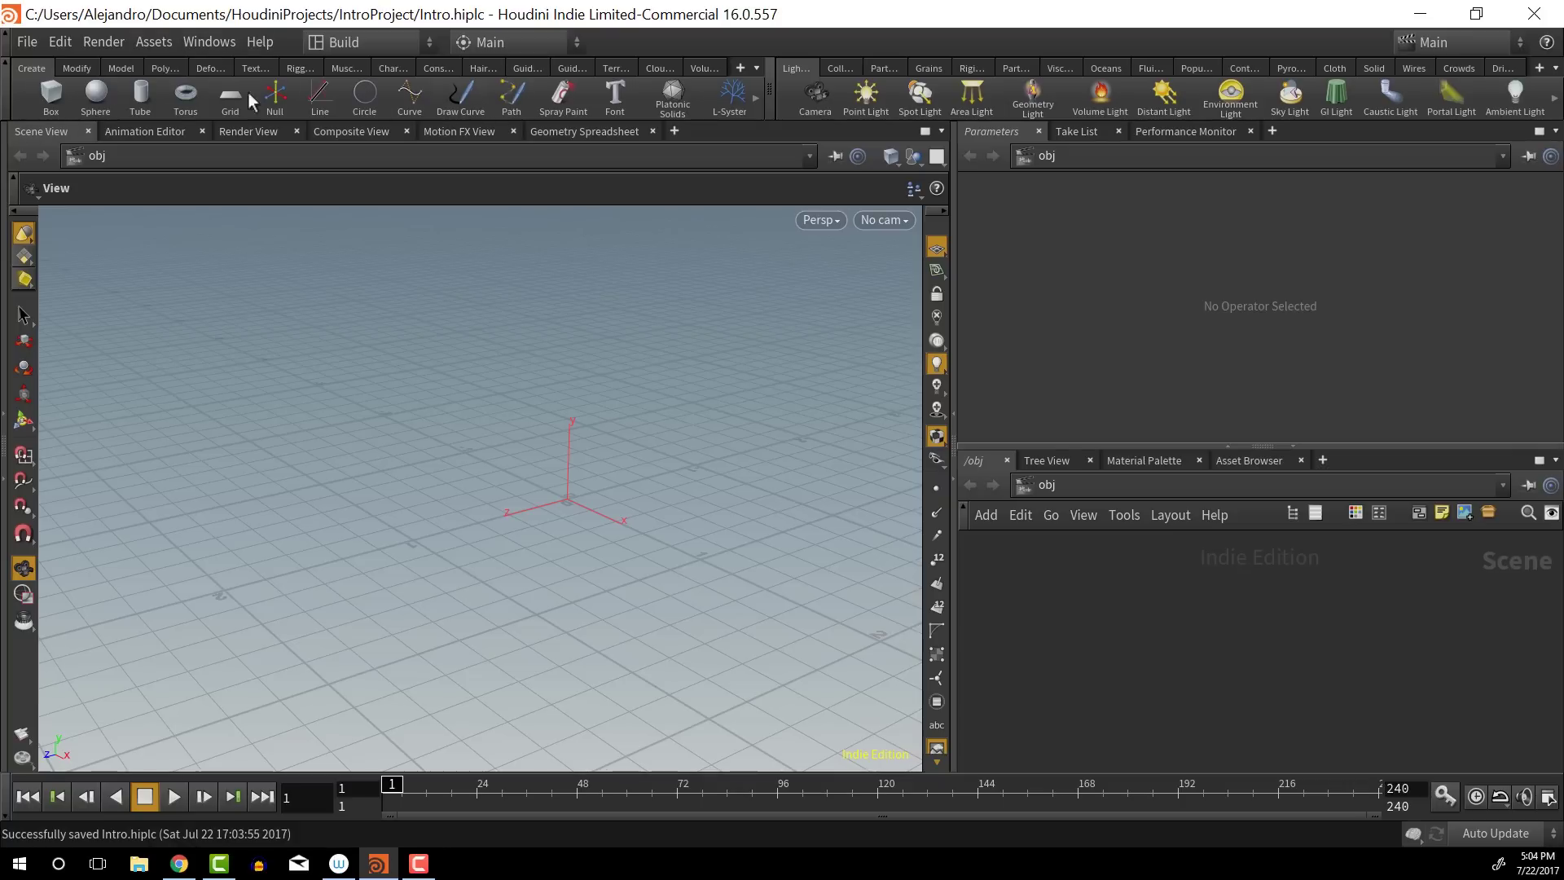
left_click(81, 68)
left_click(124, 68)
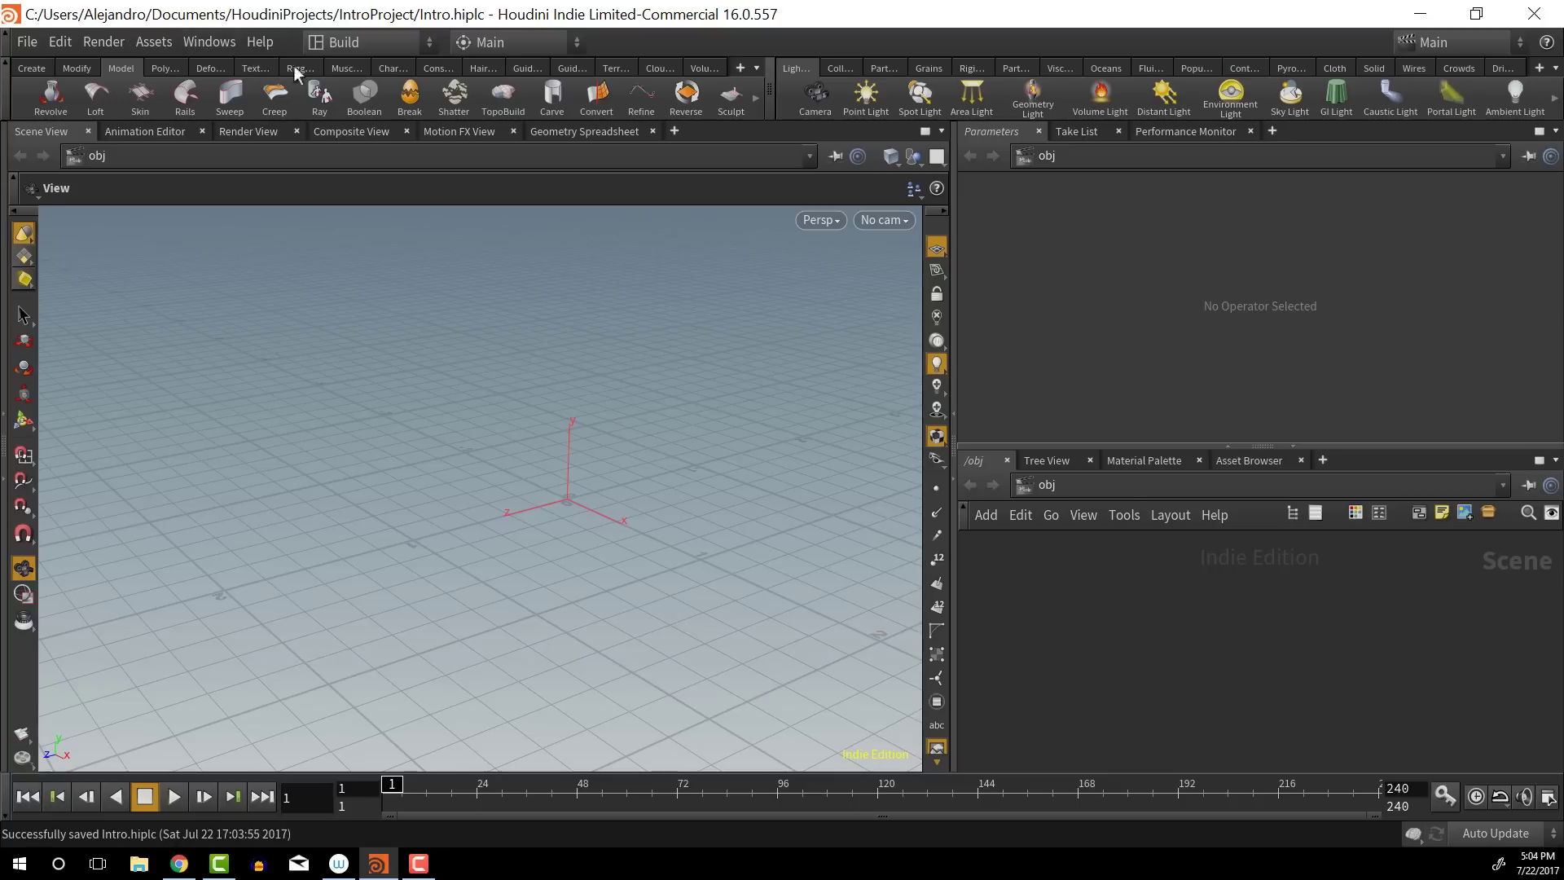
left_click(34, 70)
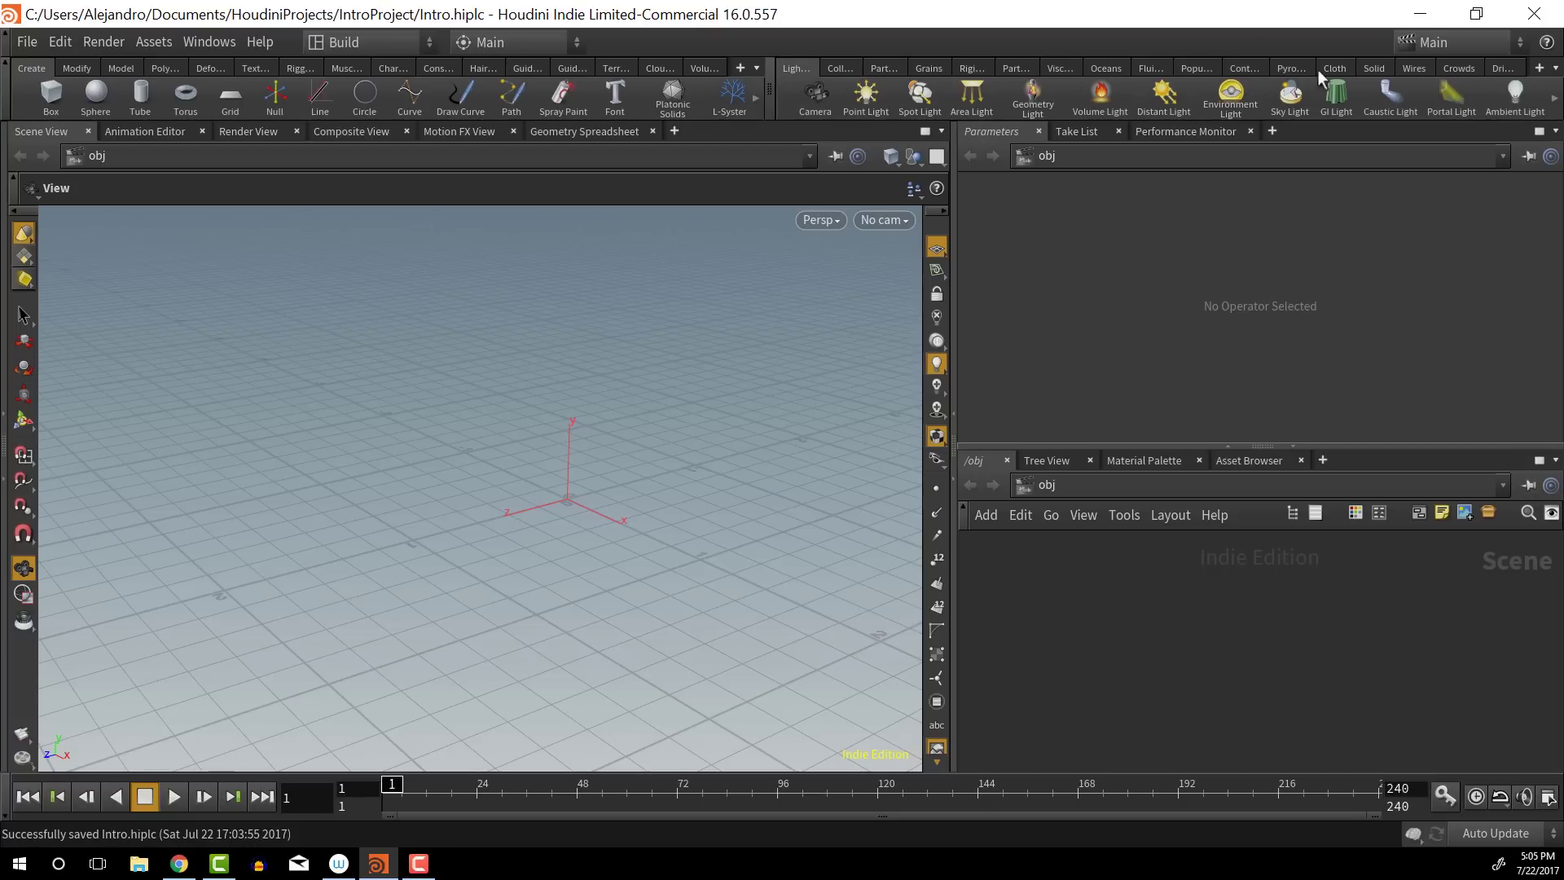
Examine the simulation tool sets, including Collisions, Rigid Bodies and Particle Fluids, and return to the lights and cameras set
left_click(832, 67)
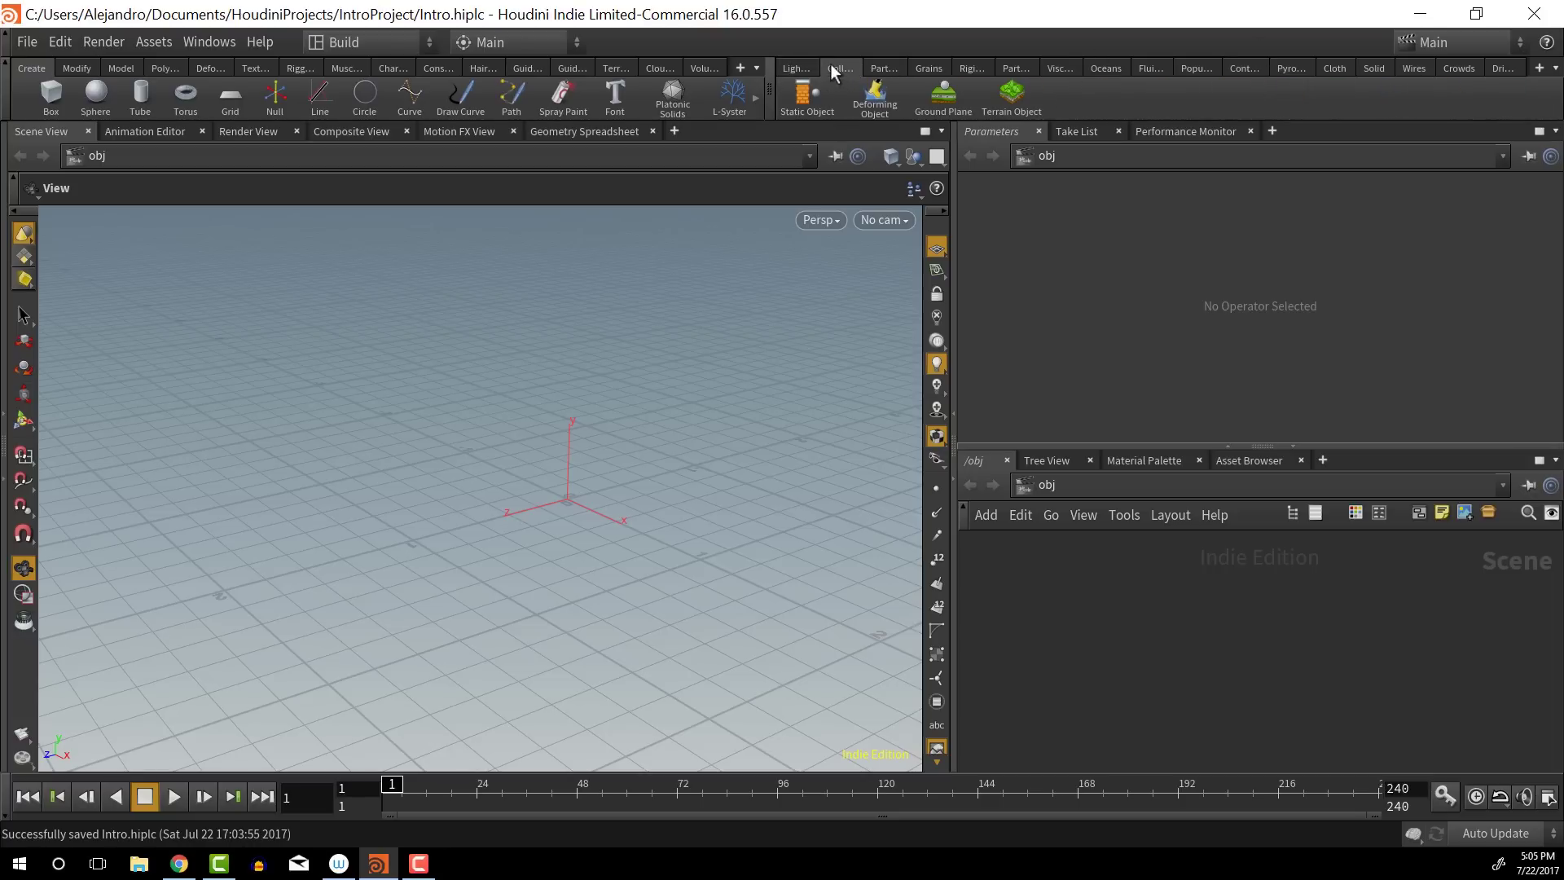
left_click(881, 67)
left_click(918, 66)
left_click(970, 68)
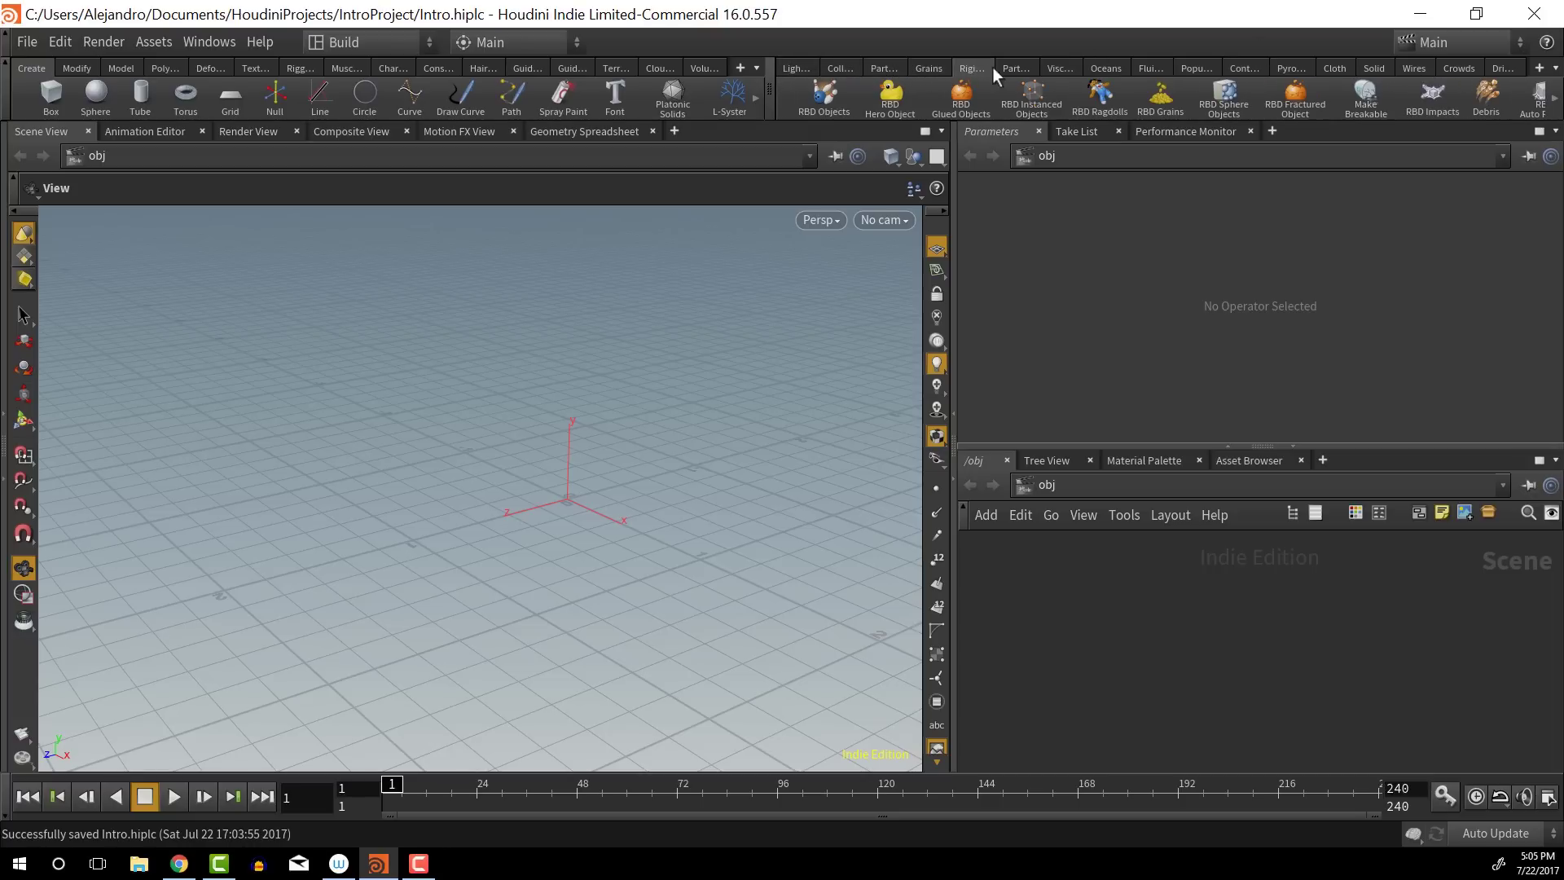
left_click(1106, 68)
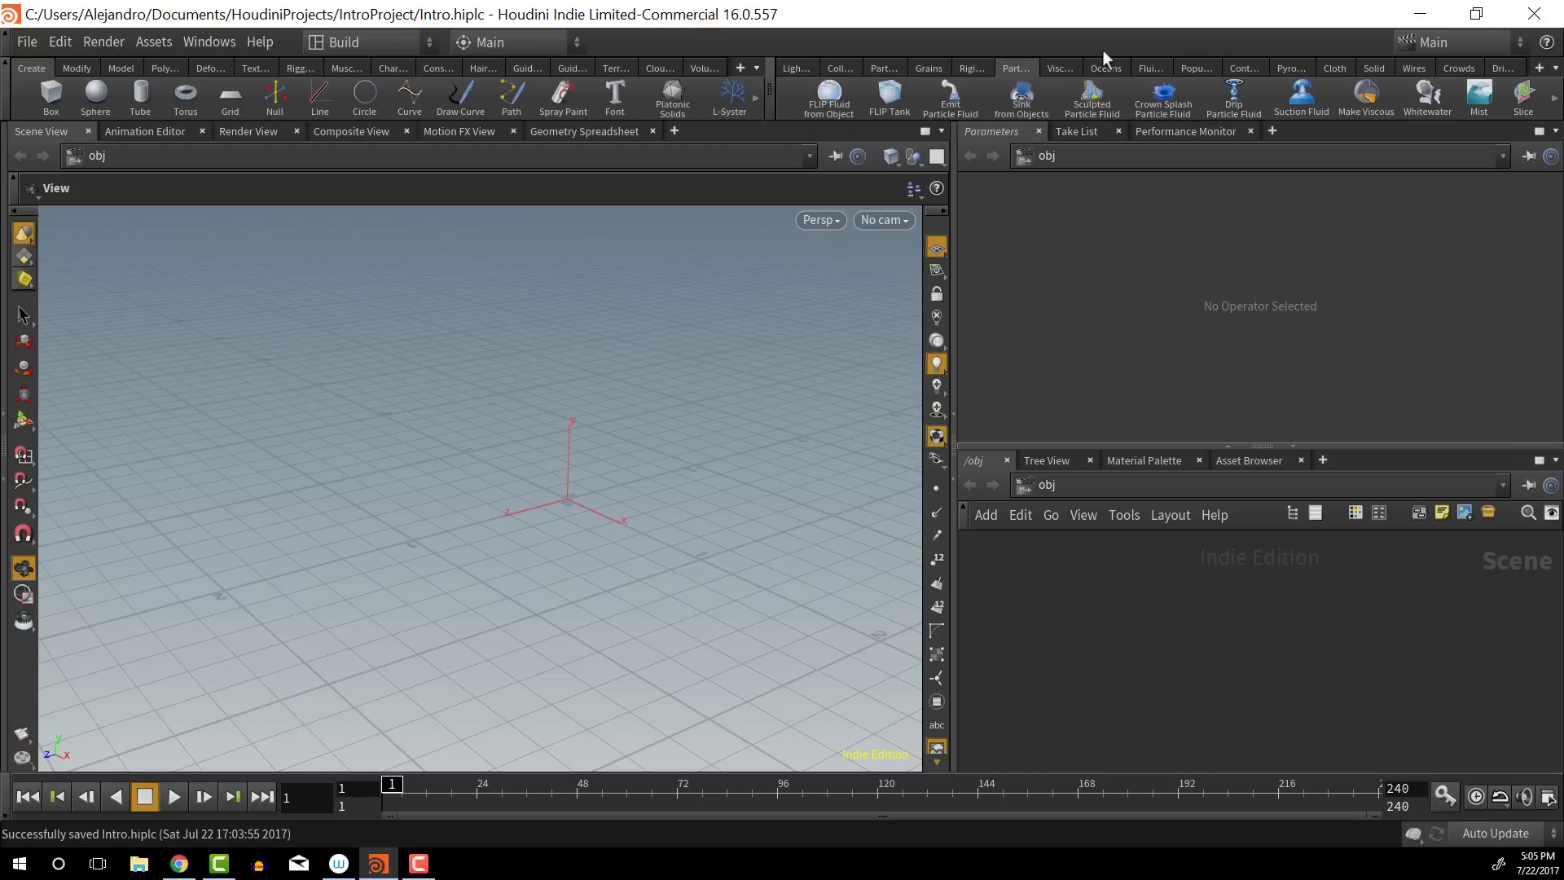
left_click(793, 68)
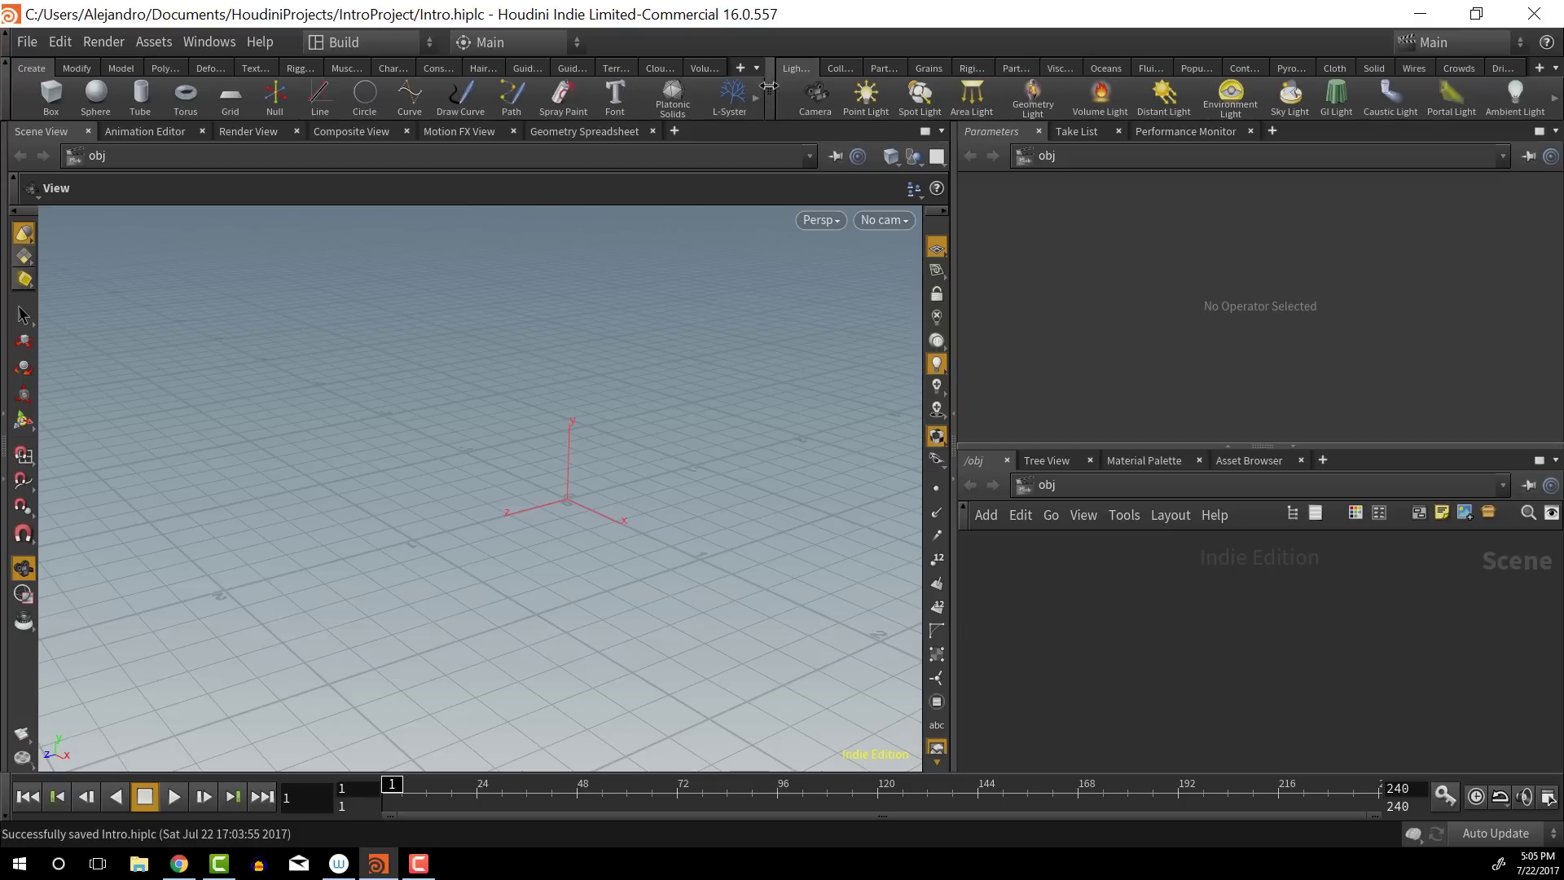
Resize the two shelf sets, narrowing the Create set to give the lights and simulation set more width
left_click_drag(770, 86, 974, 96)
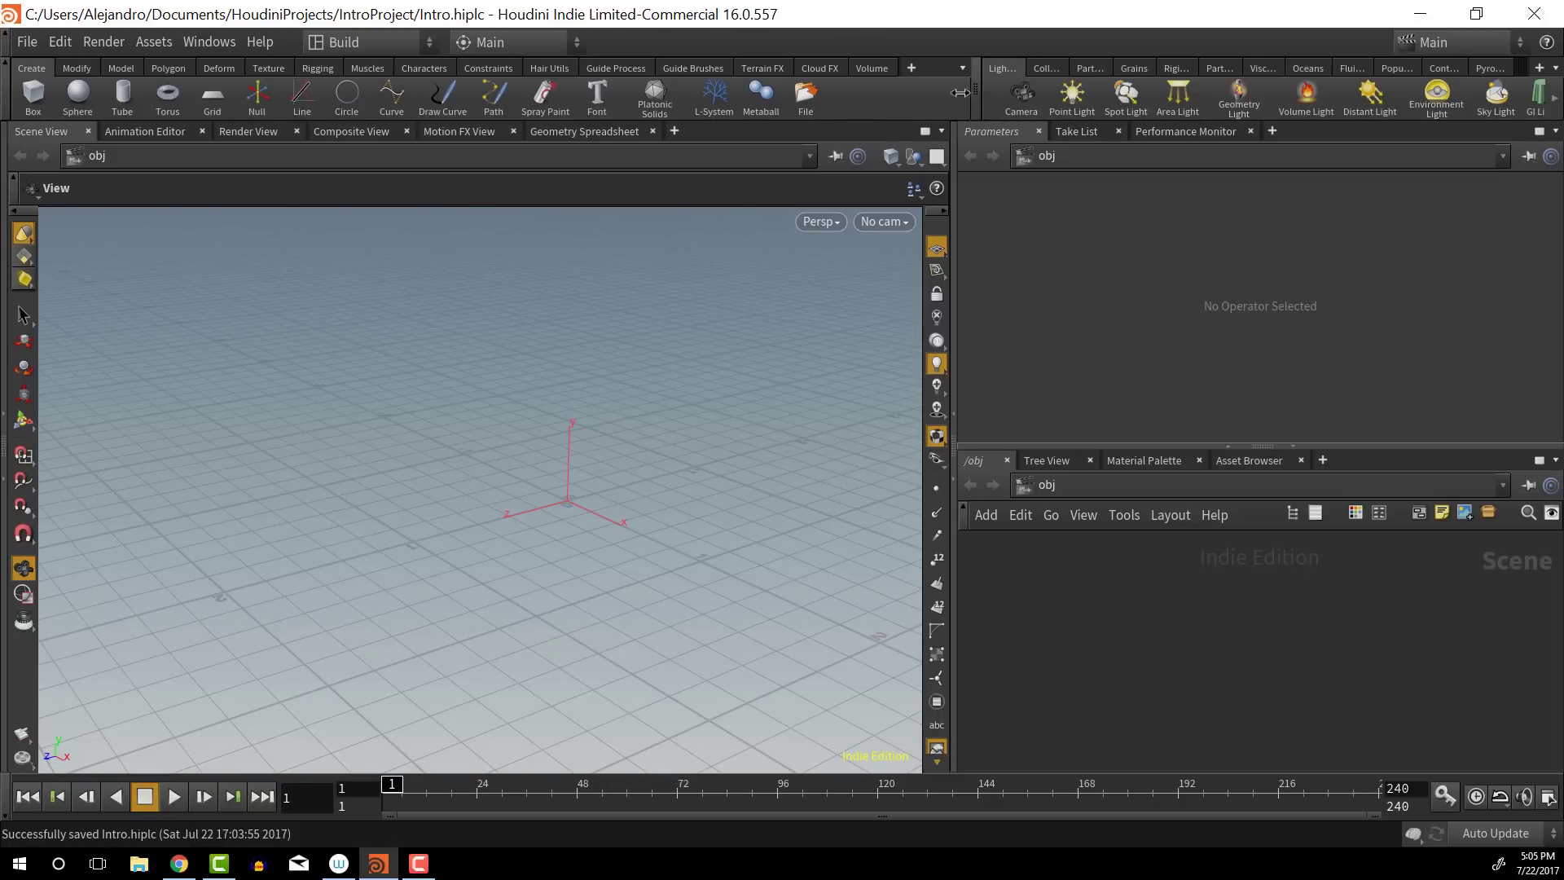
left_click_drag(972, 96, 613, 113)
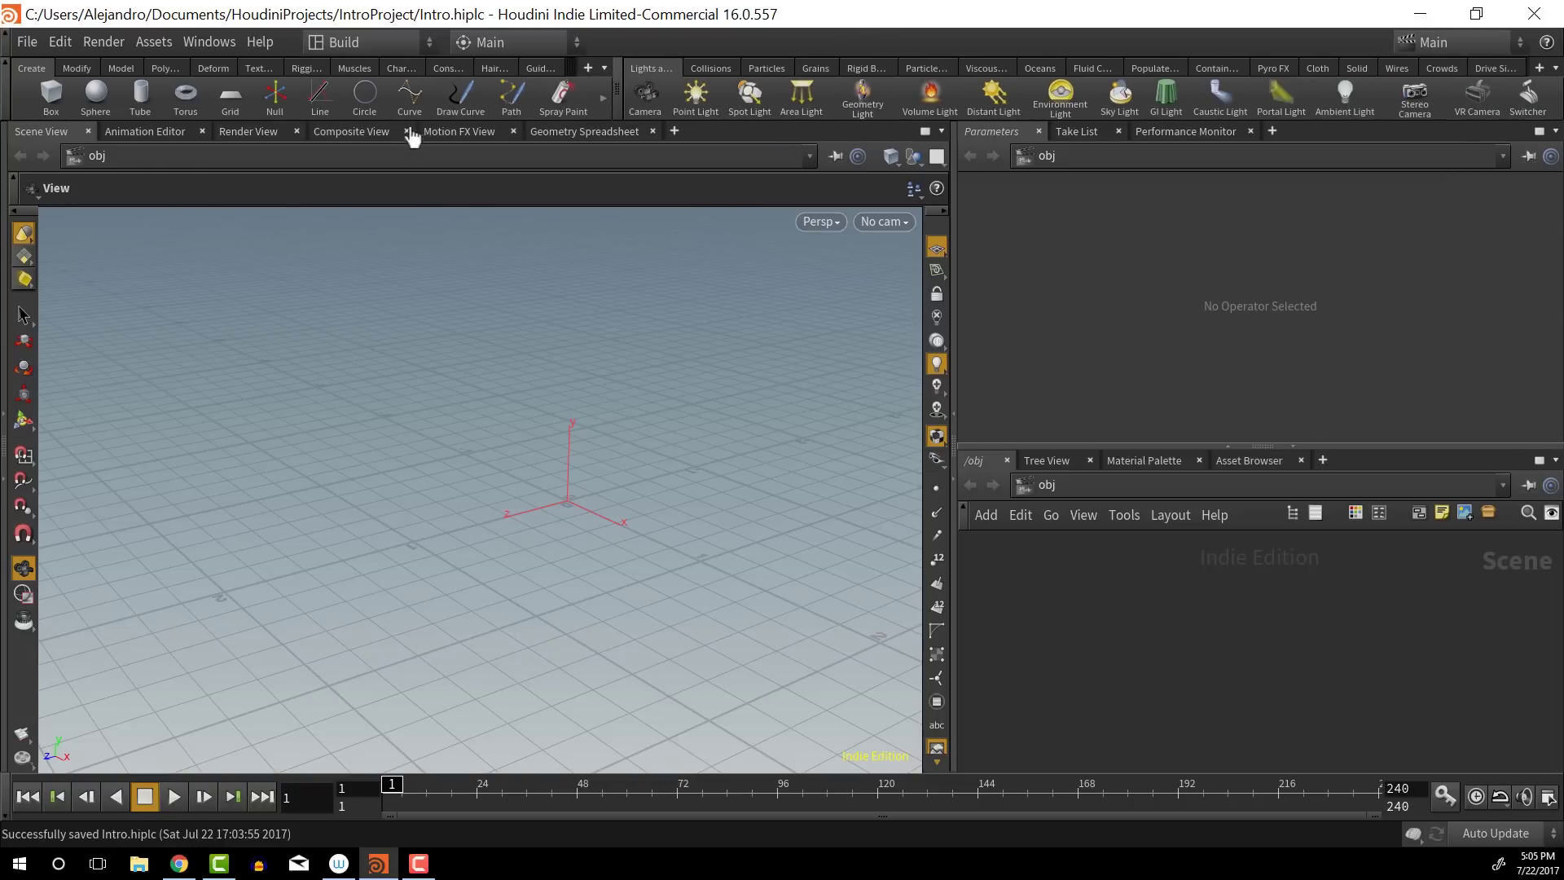
left_click_drag(618, 91, 546, 99)
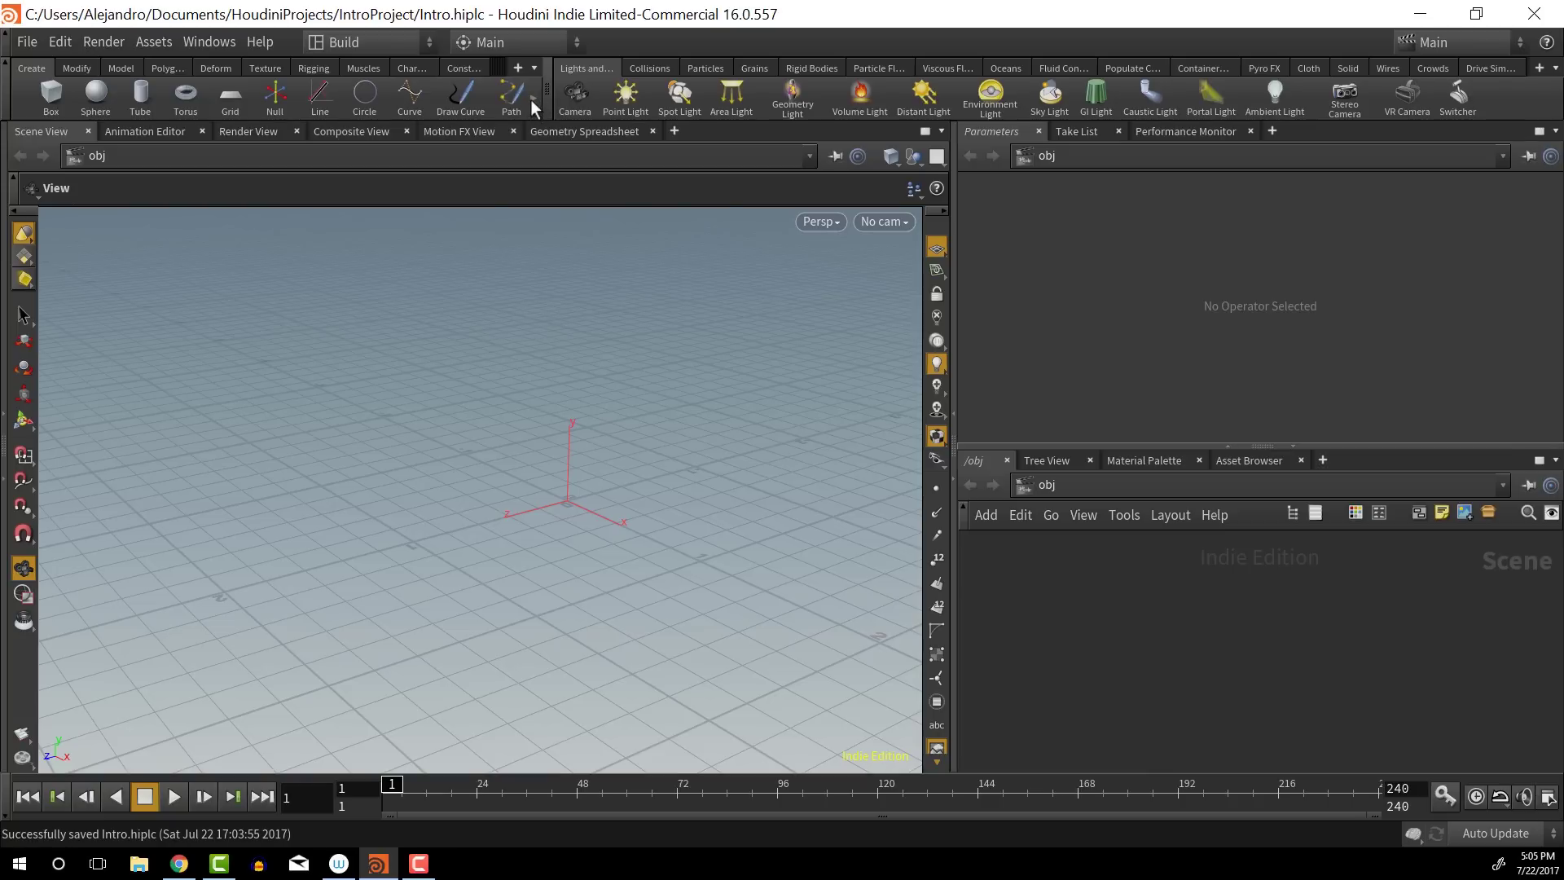
Look through the hidden Create shelf tools up to File, and return to the first tool, Box
left_click(530, 99)
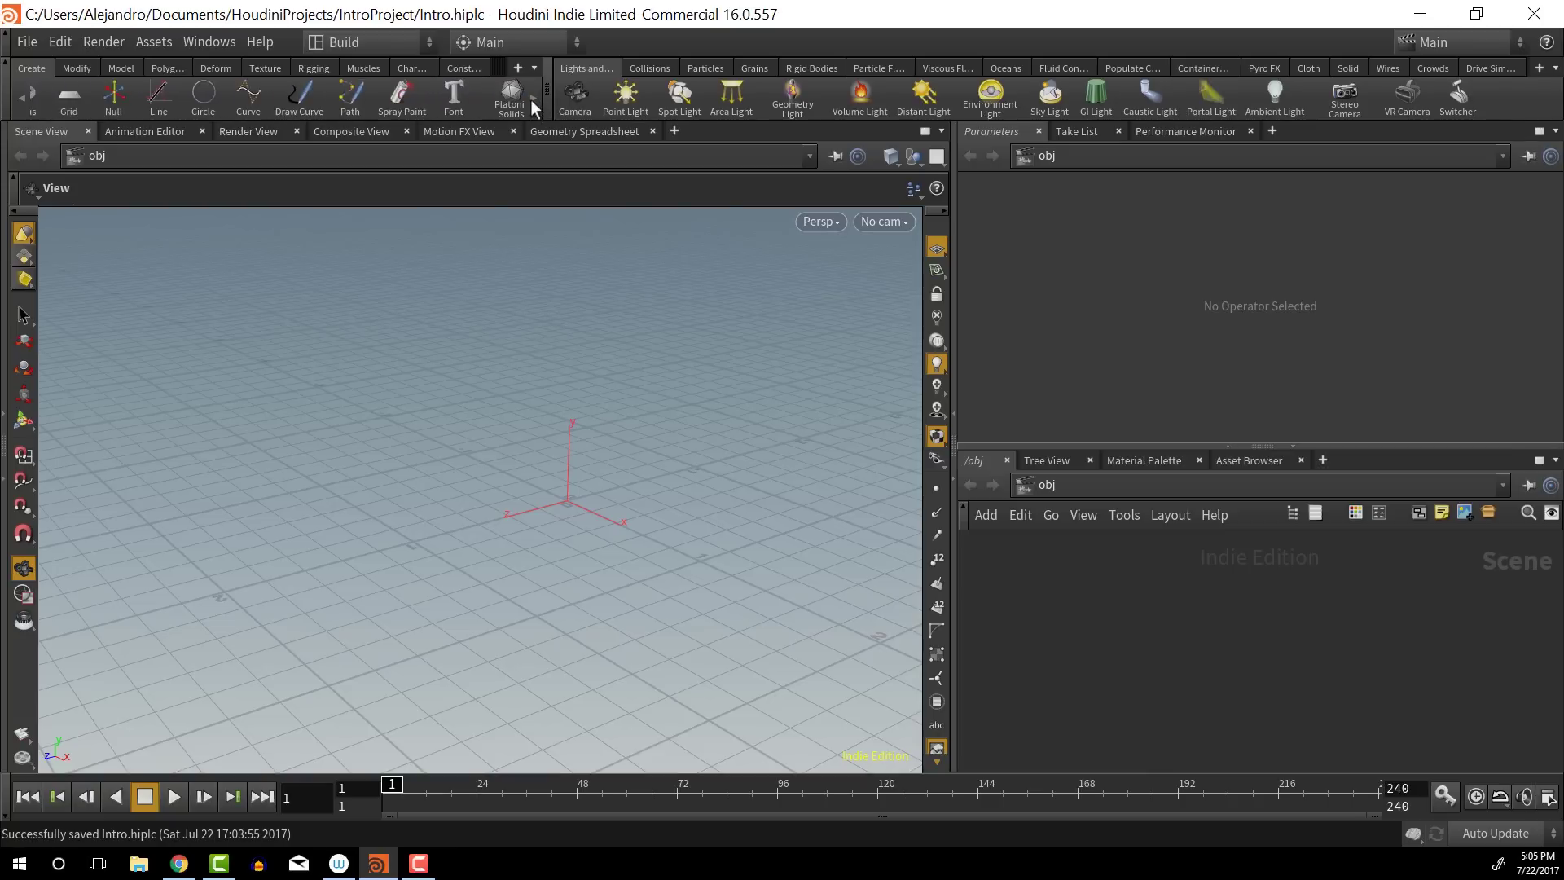
left_click(530, 99)
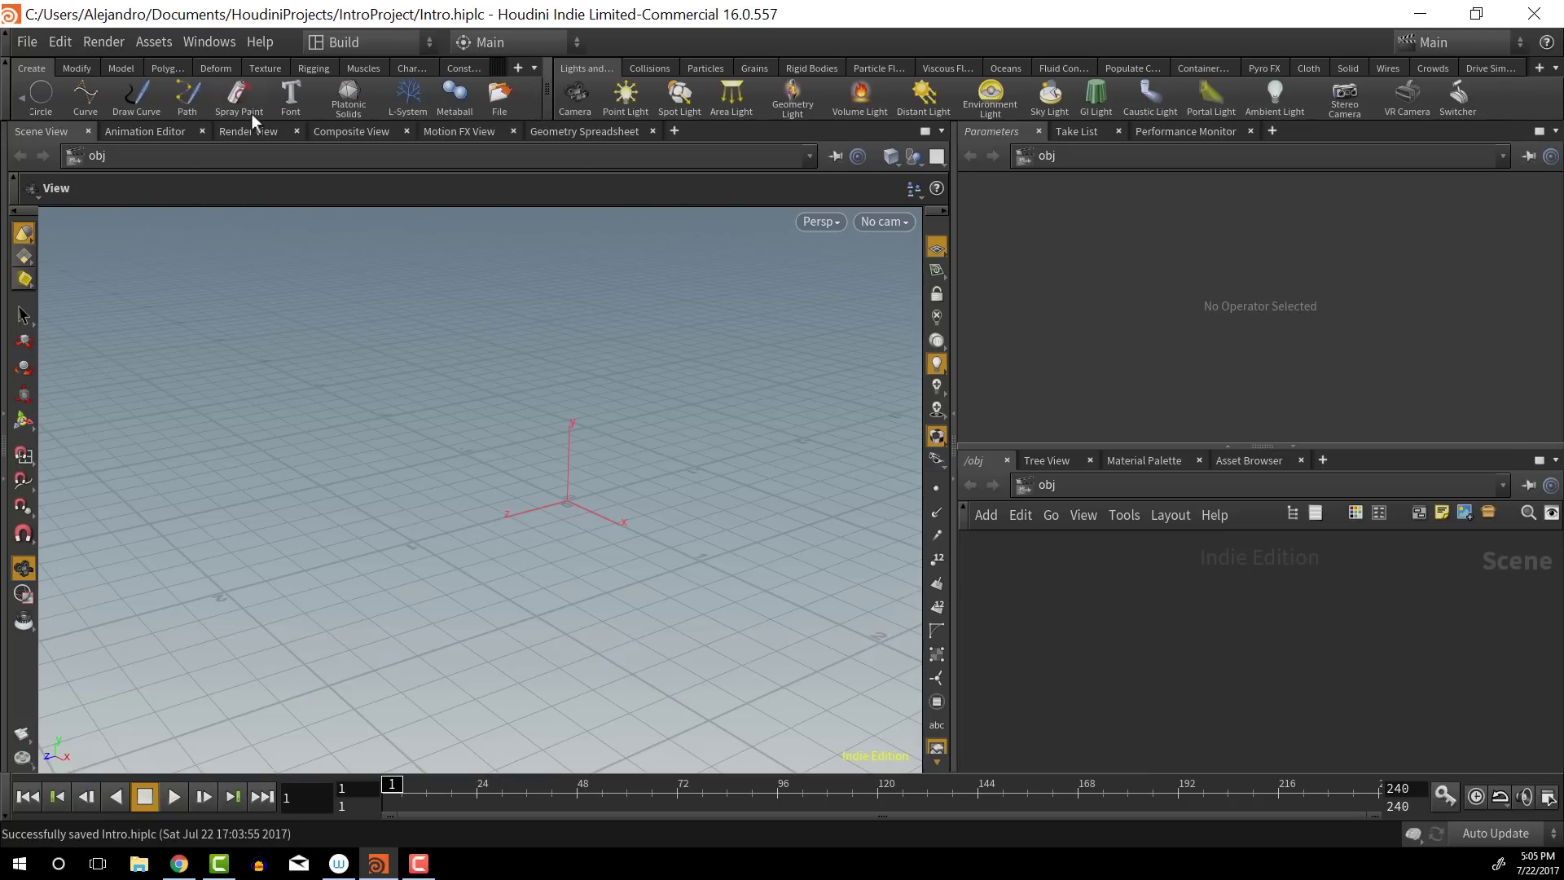
left_click(23, 102)
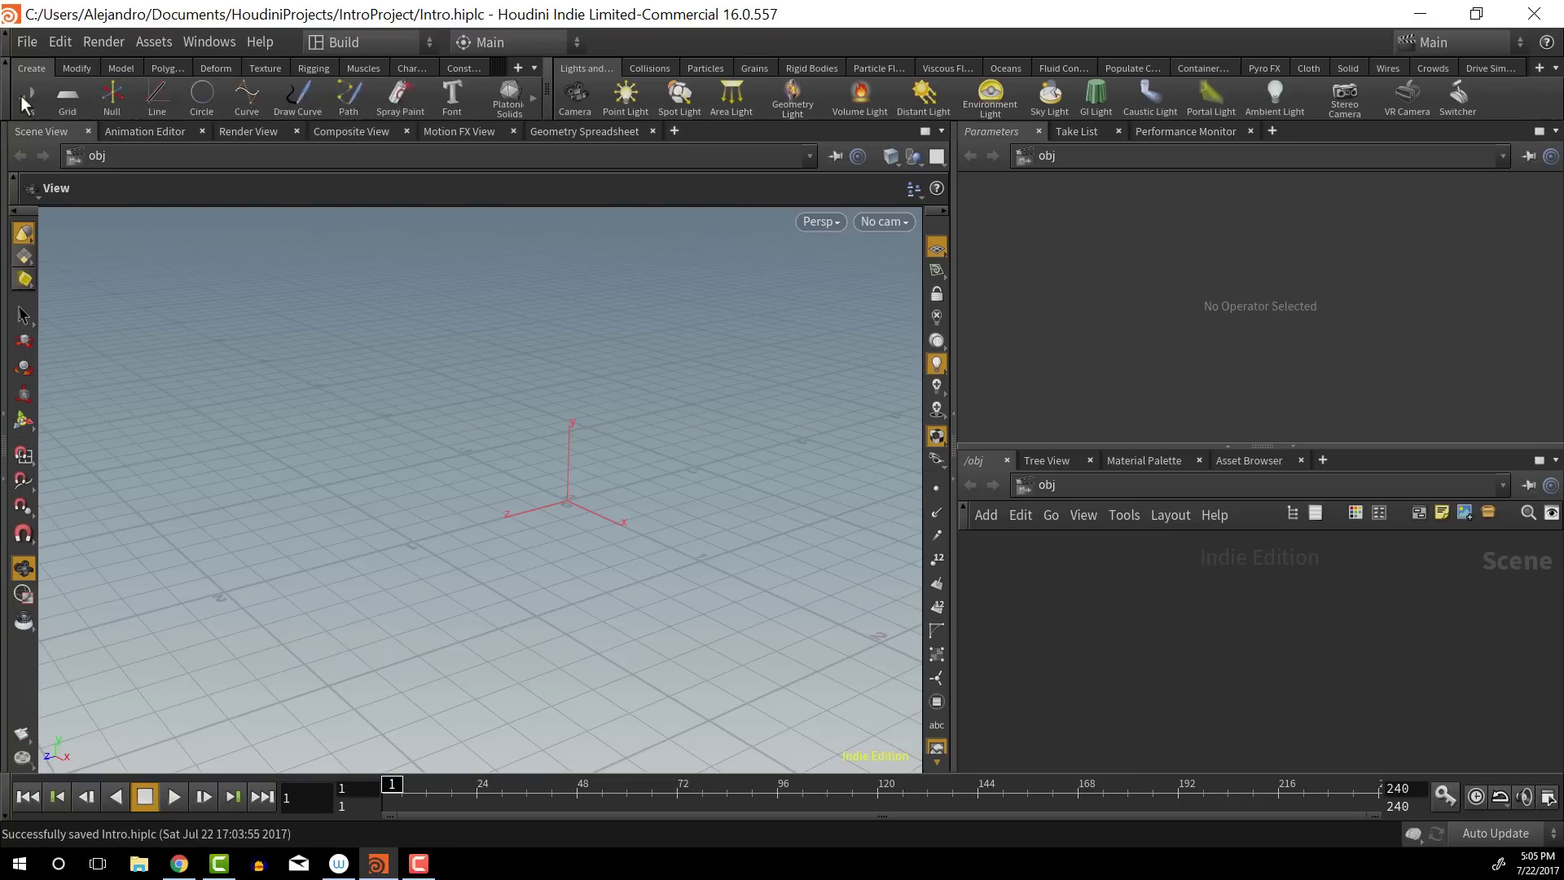
left_click(23, 102)
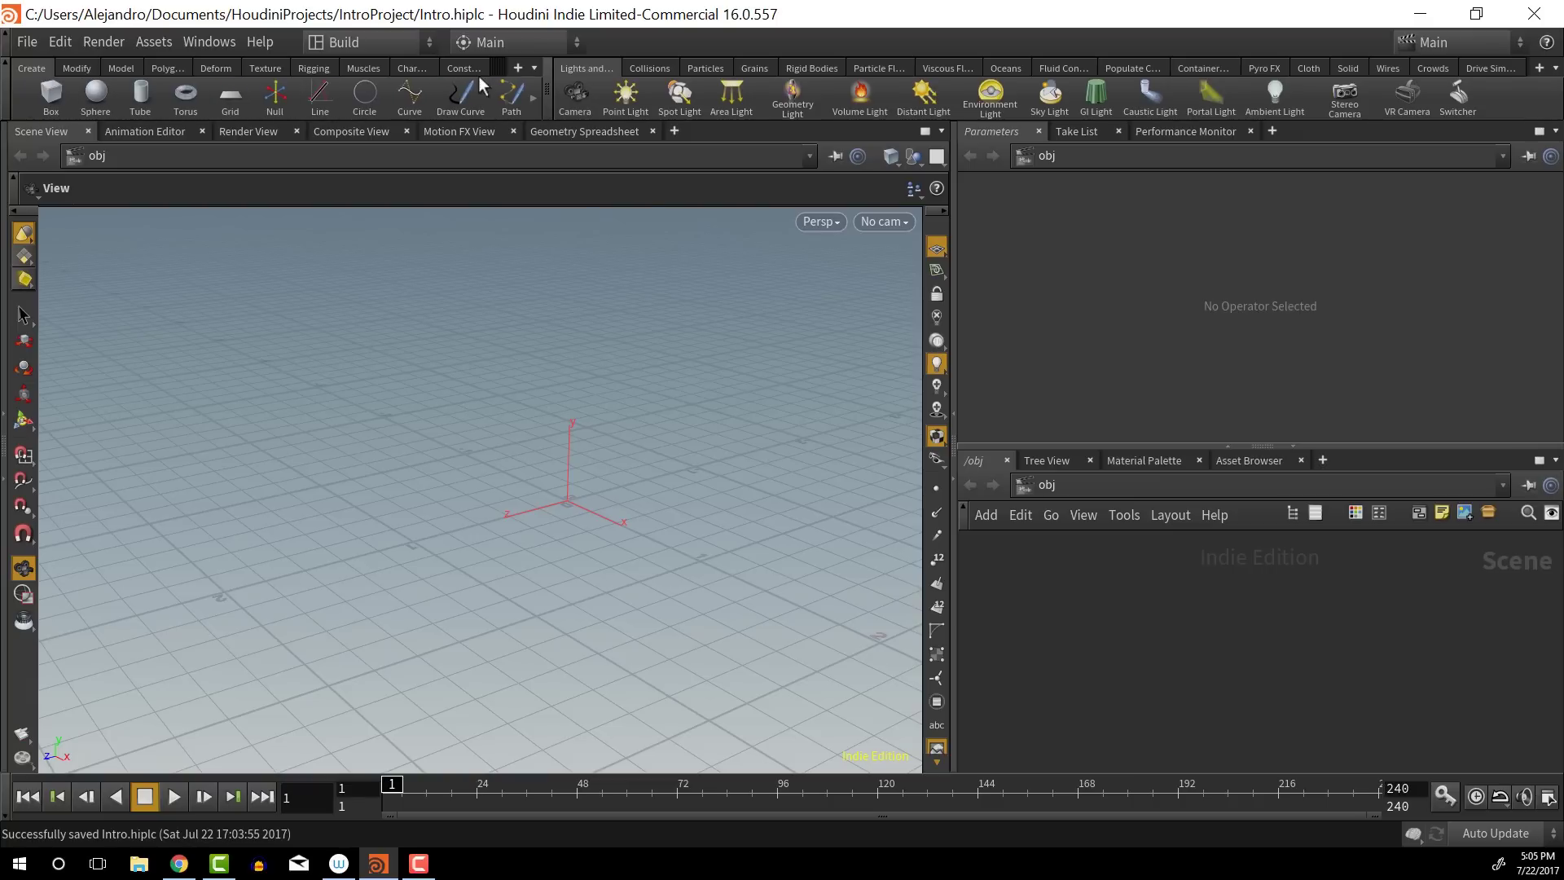
Widen the Create shelf set to reveal its tools, browse the lights and cameras tools, and rebalance the two sets' widths
left_click_drag(549, 90, 868, 100)
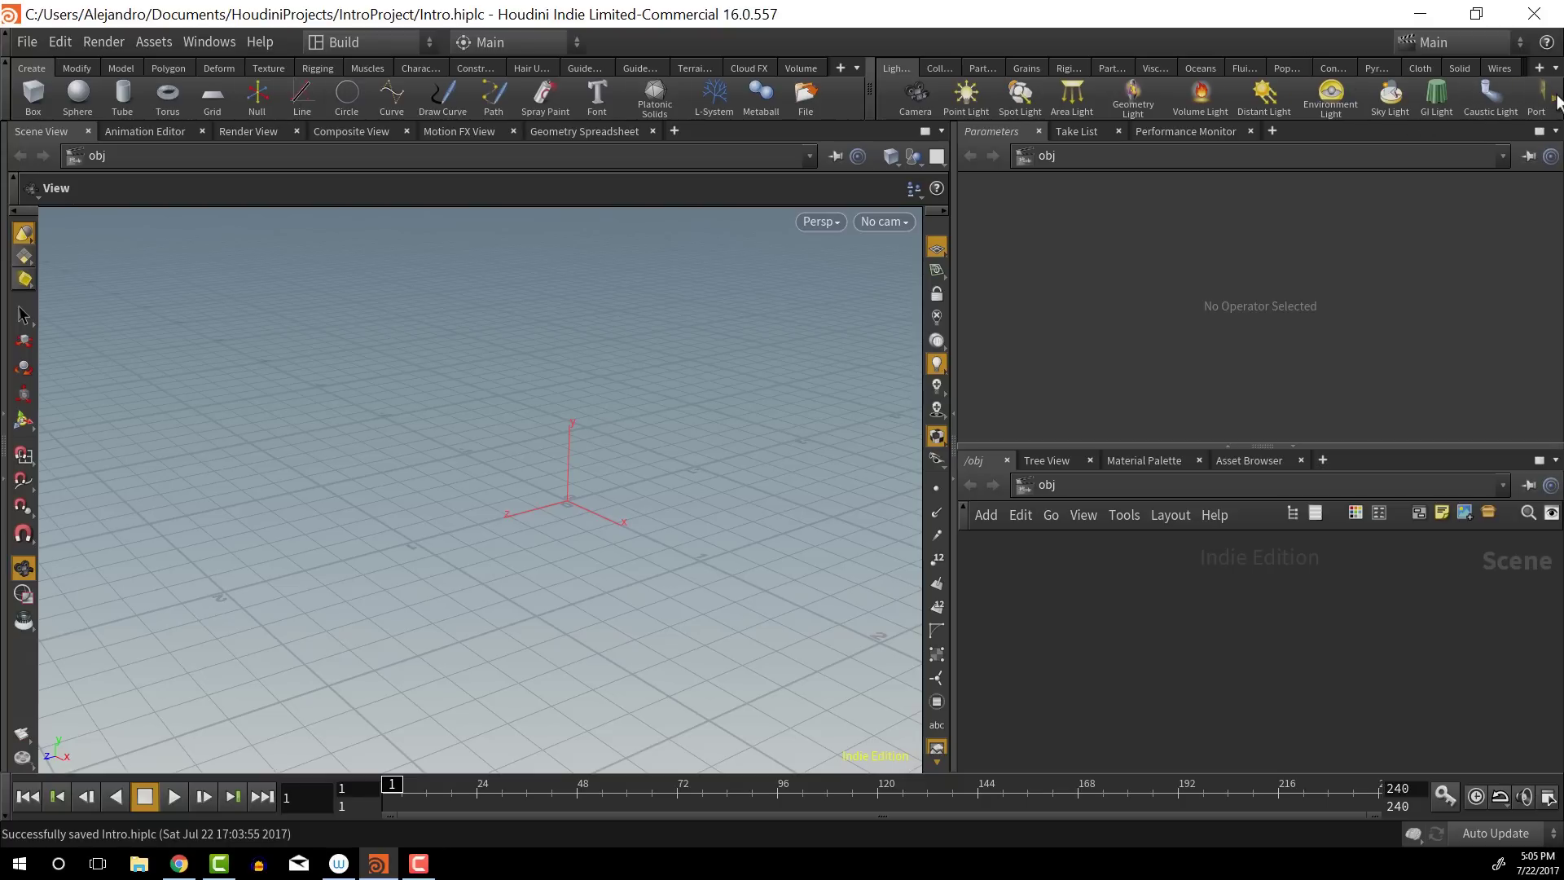
scroll(1531, 97, "down", 3)
scroll(888, 93, "up", 3)
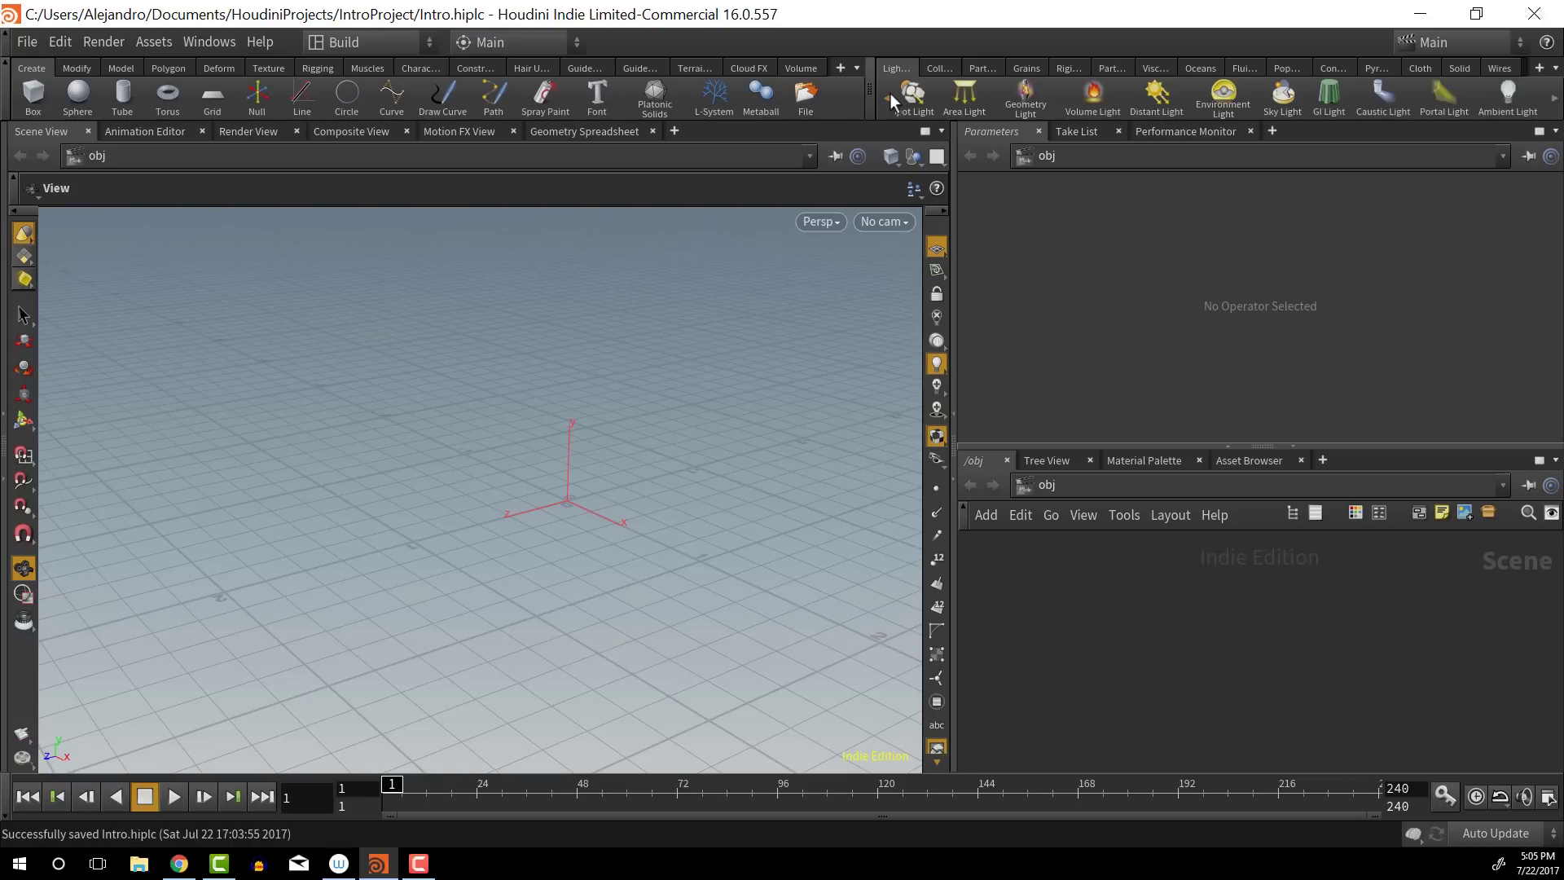
left_click_drag(871, 98, 681, 97)
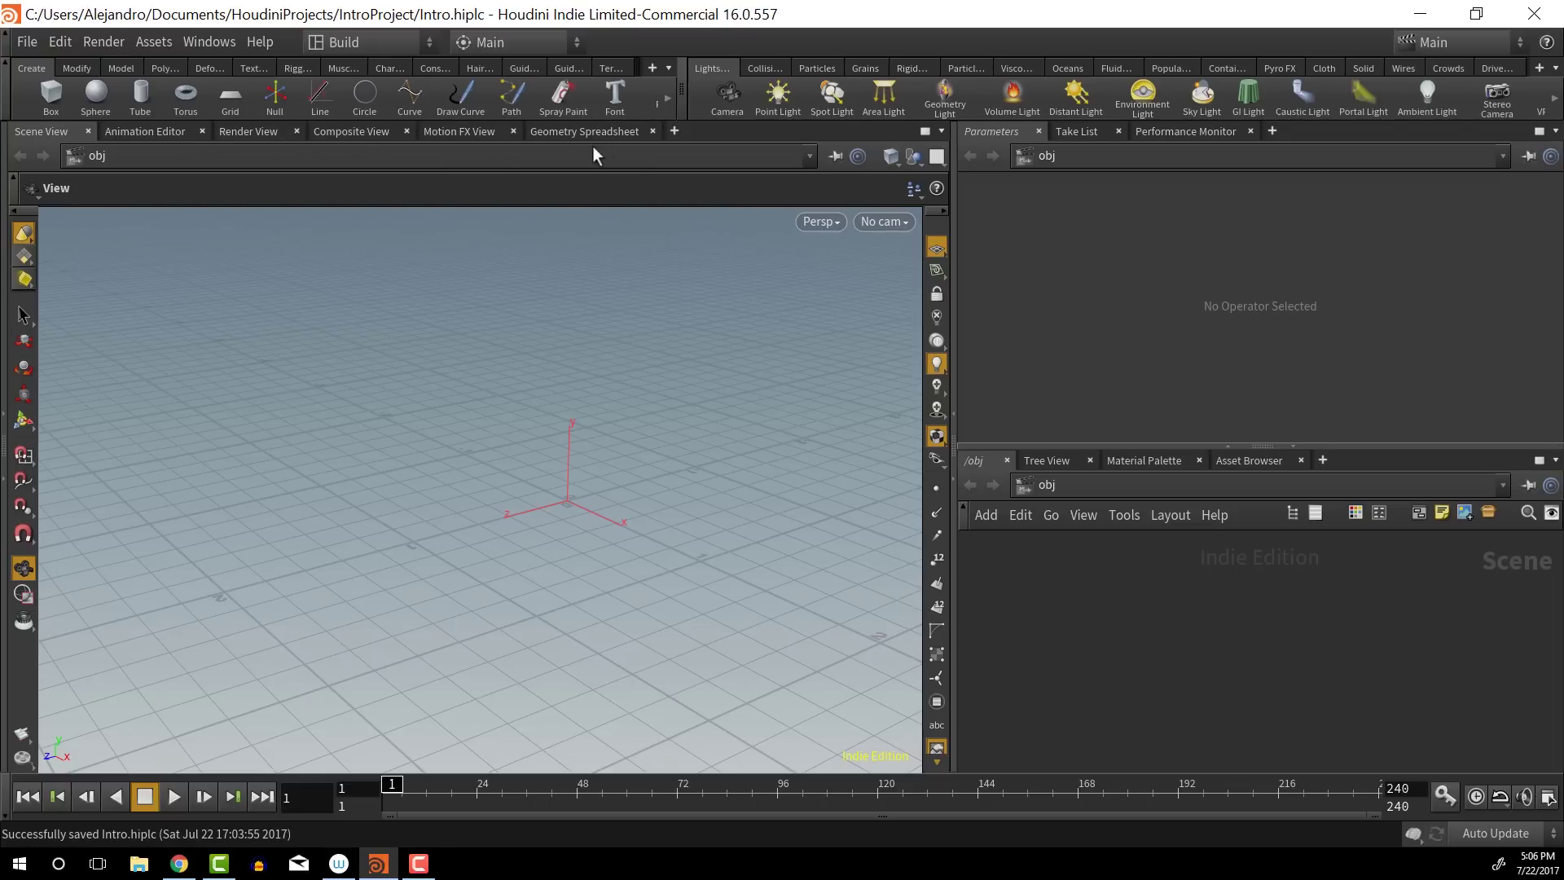
Look through the Animation Editor, Render View, Composite View, Motion FX View and Geometry Spreadsheet panes, and return to the Scene View
left_click(139, 135)
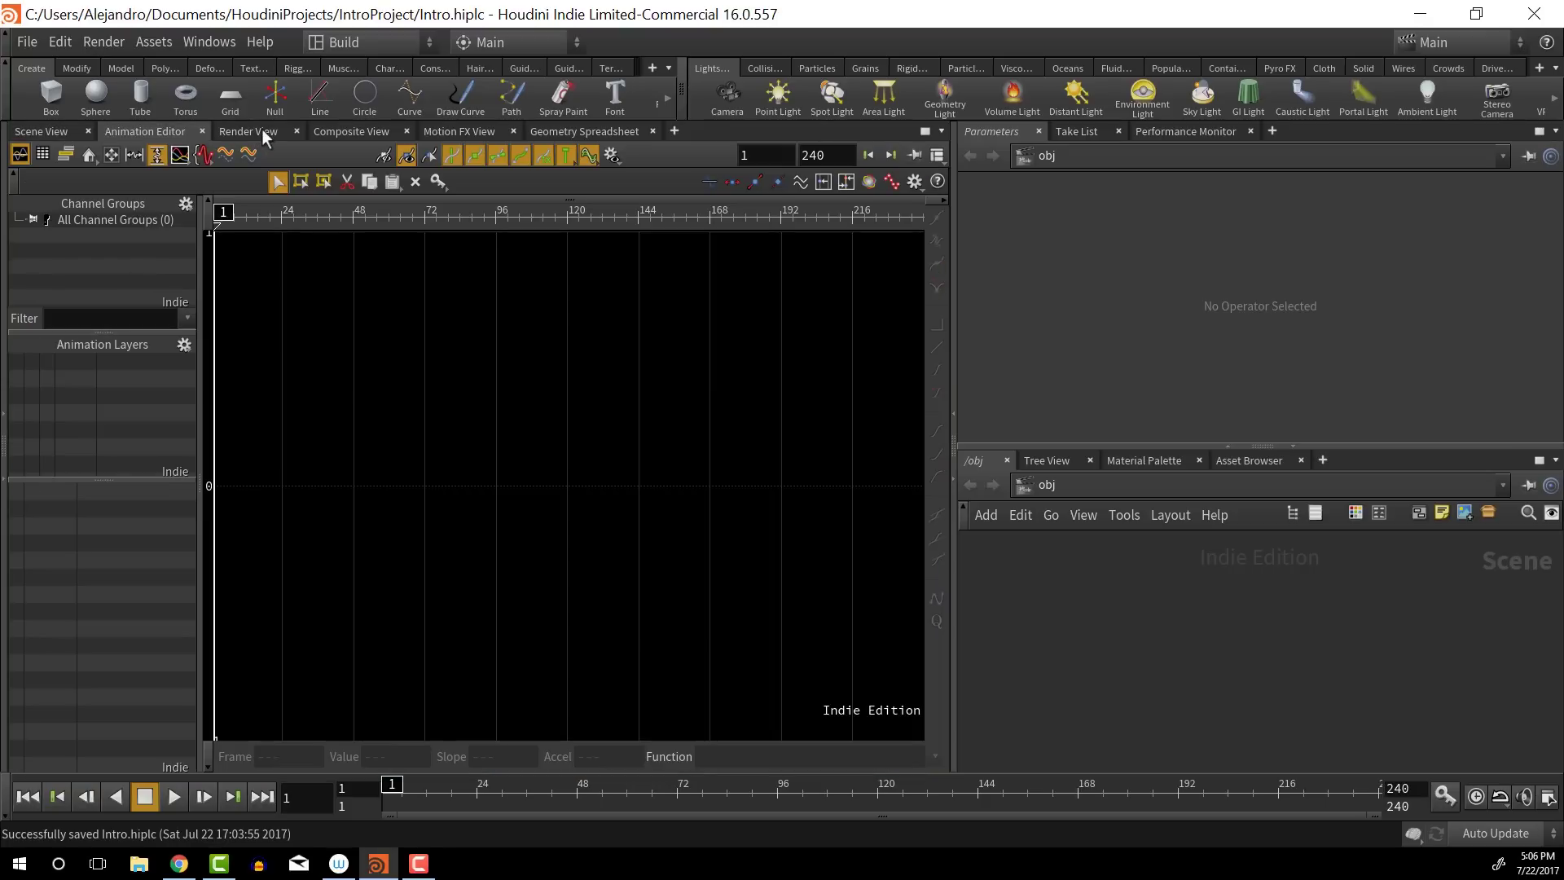
left_click(273, 129)
left_click(342, 133)
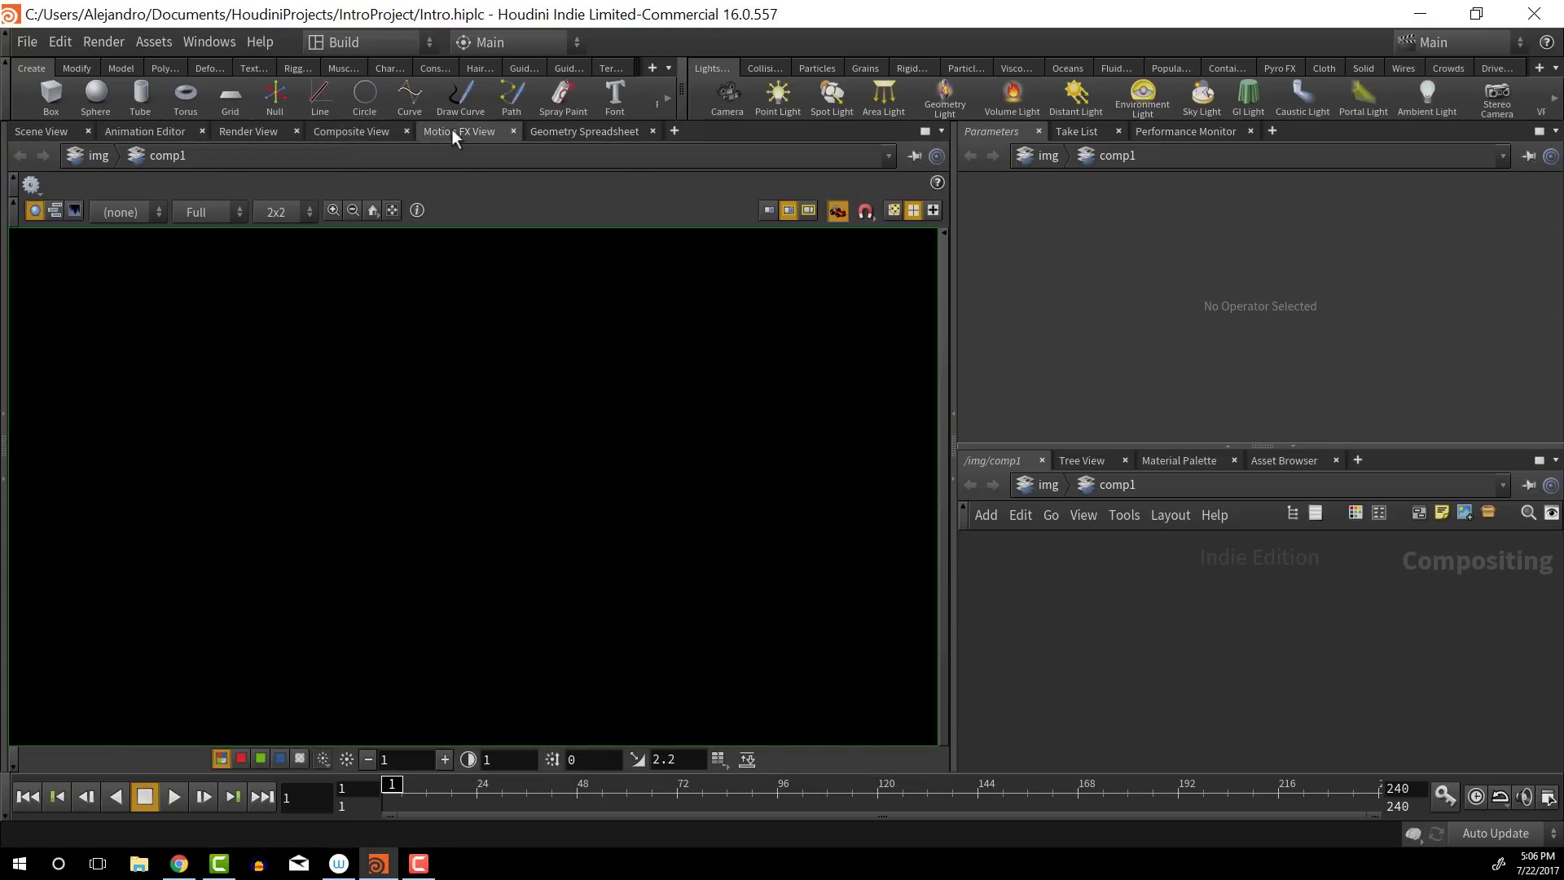
left_click(452, 130)
left_click(575, 134)
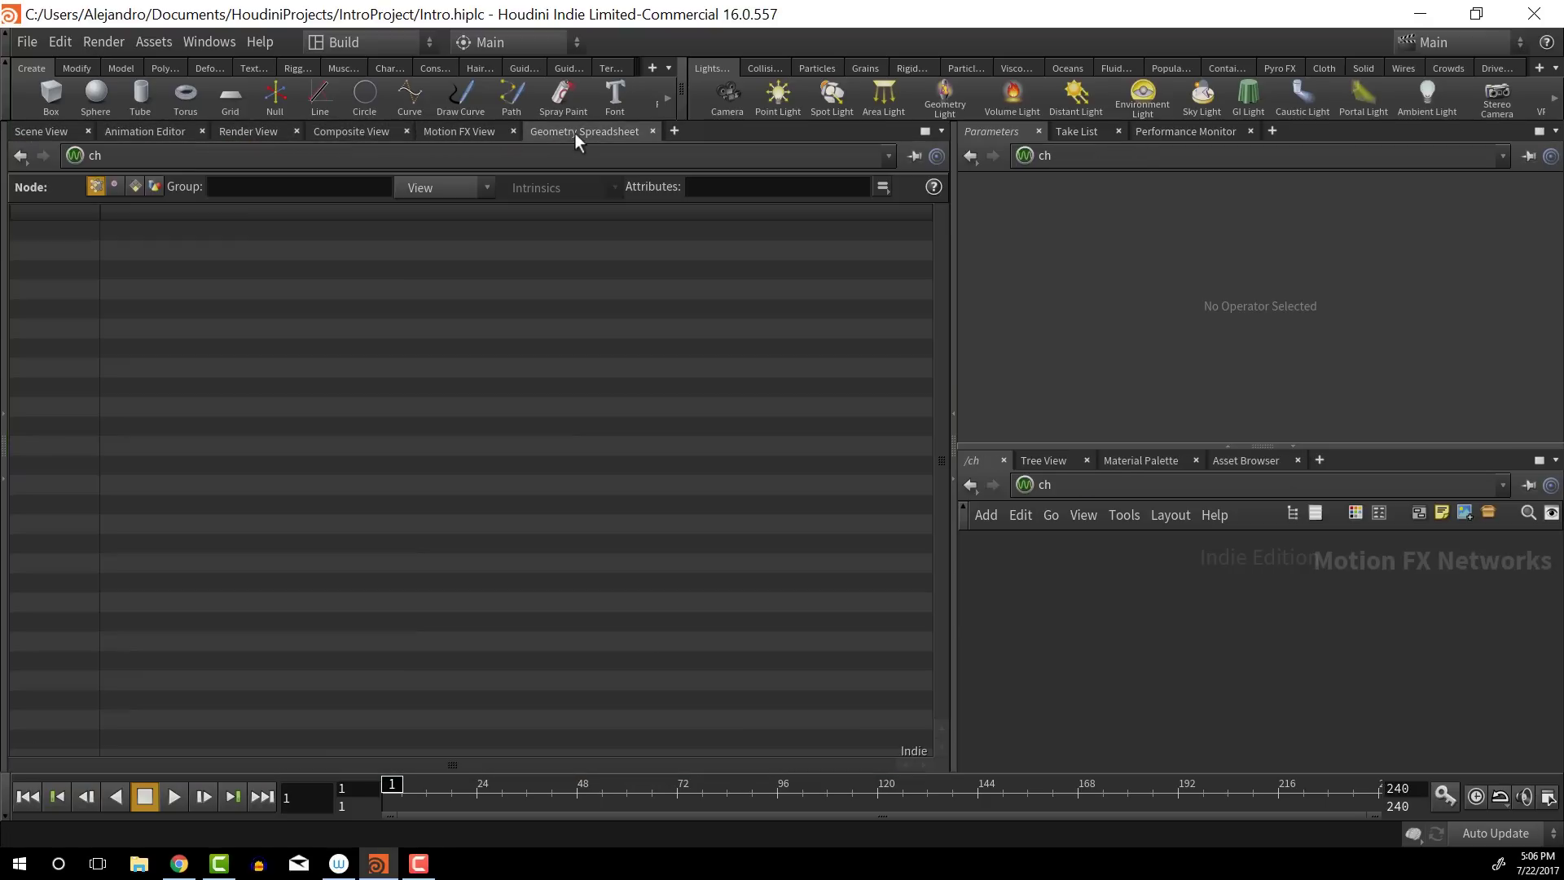
left_click(41, 131)
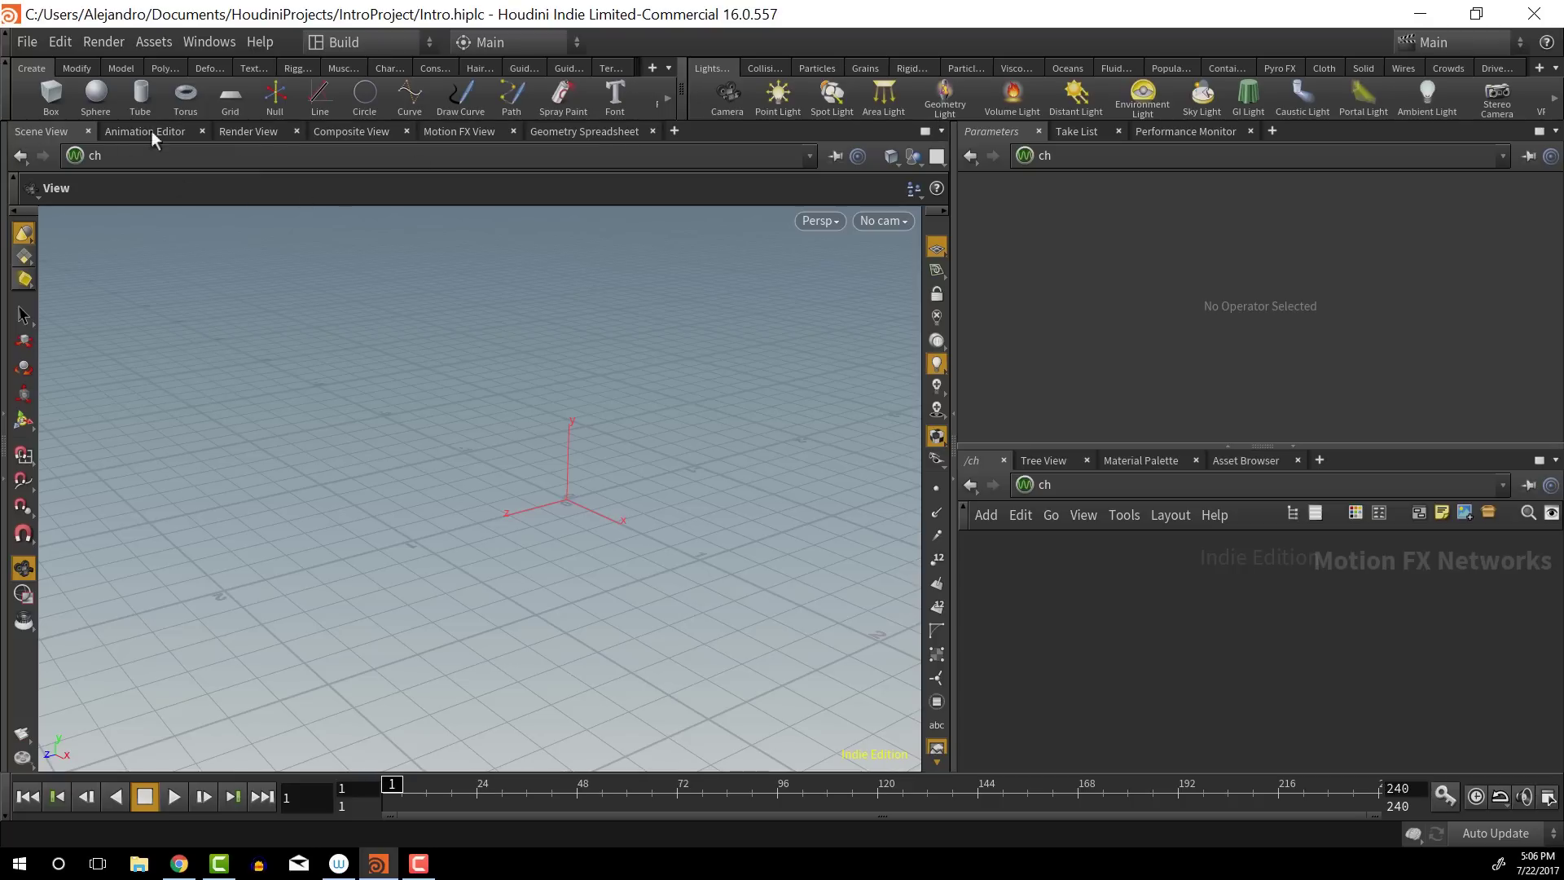
Add a Python Shell pane beside the Geometry Spreadsheet, close it again and return to the Scene View
left_click(674, 131)
mouse_move(750, 171)
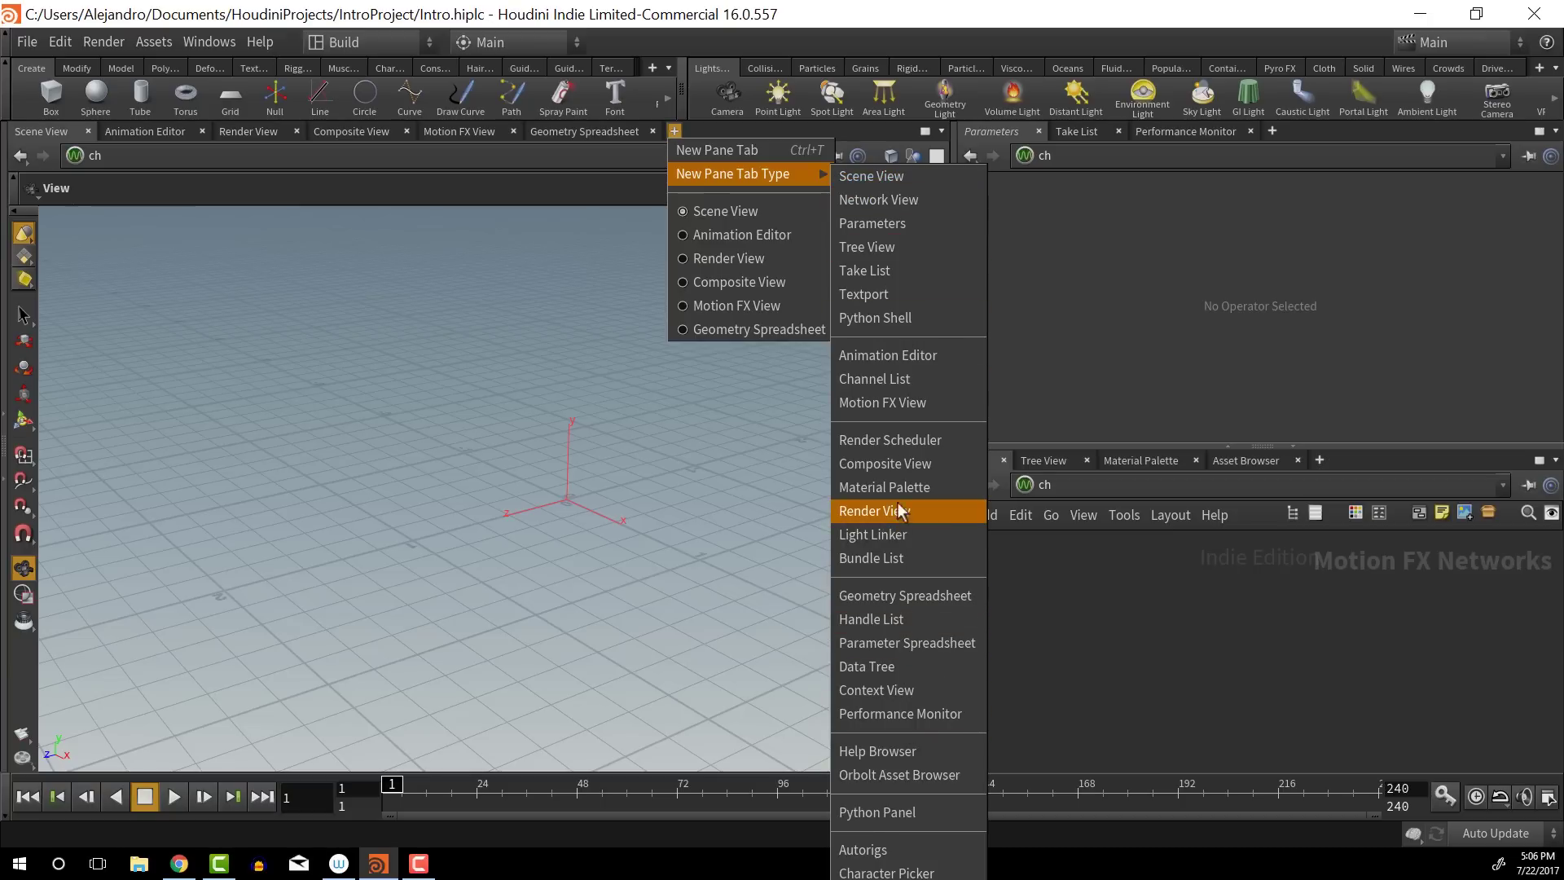
left_click(899, 320)
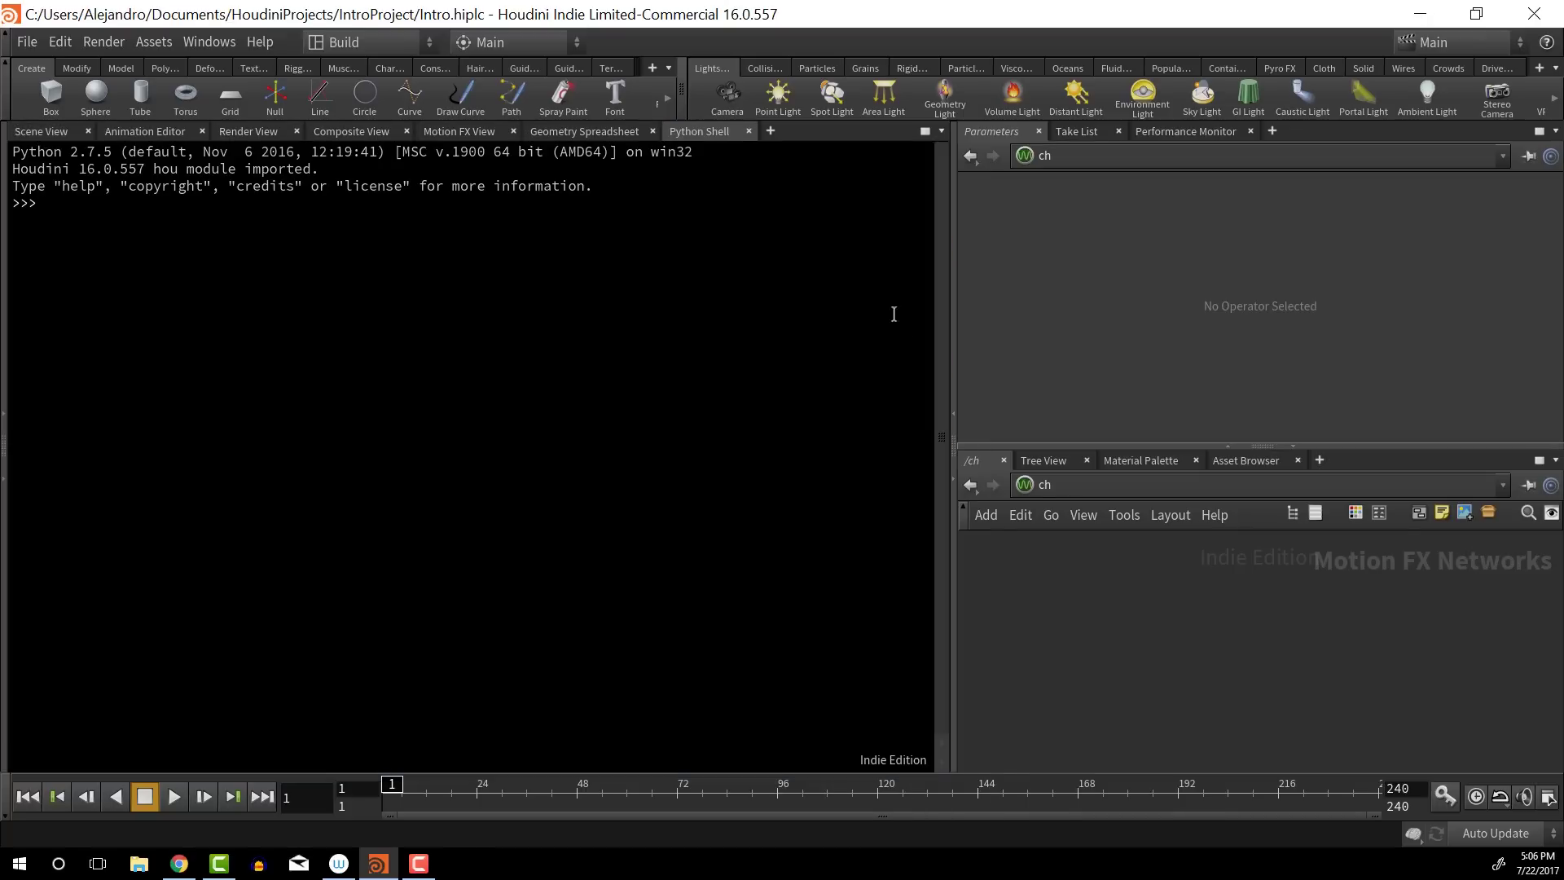
left_click(748, 131)
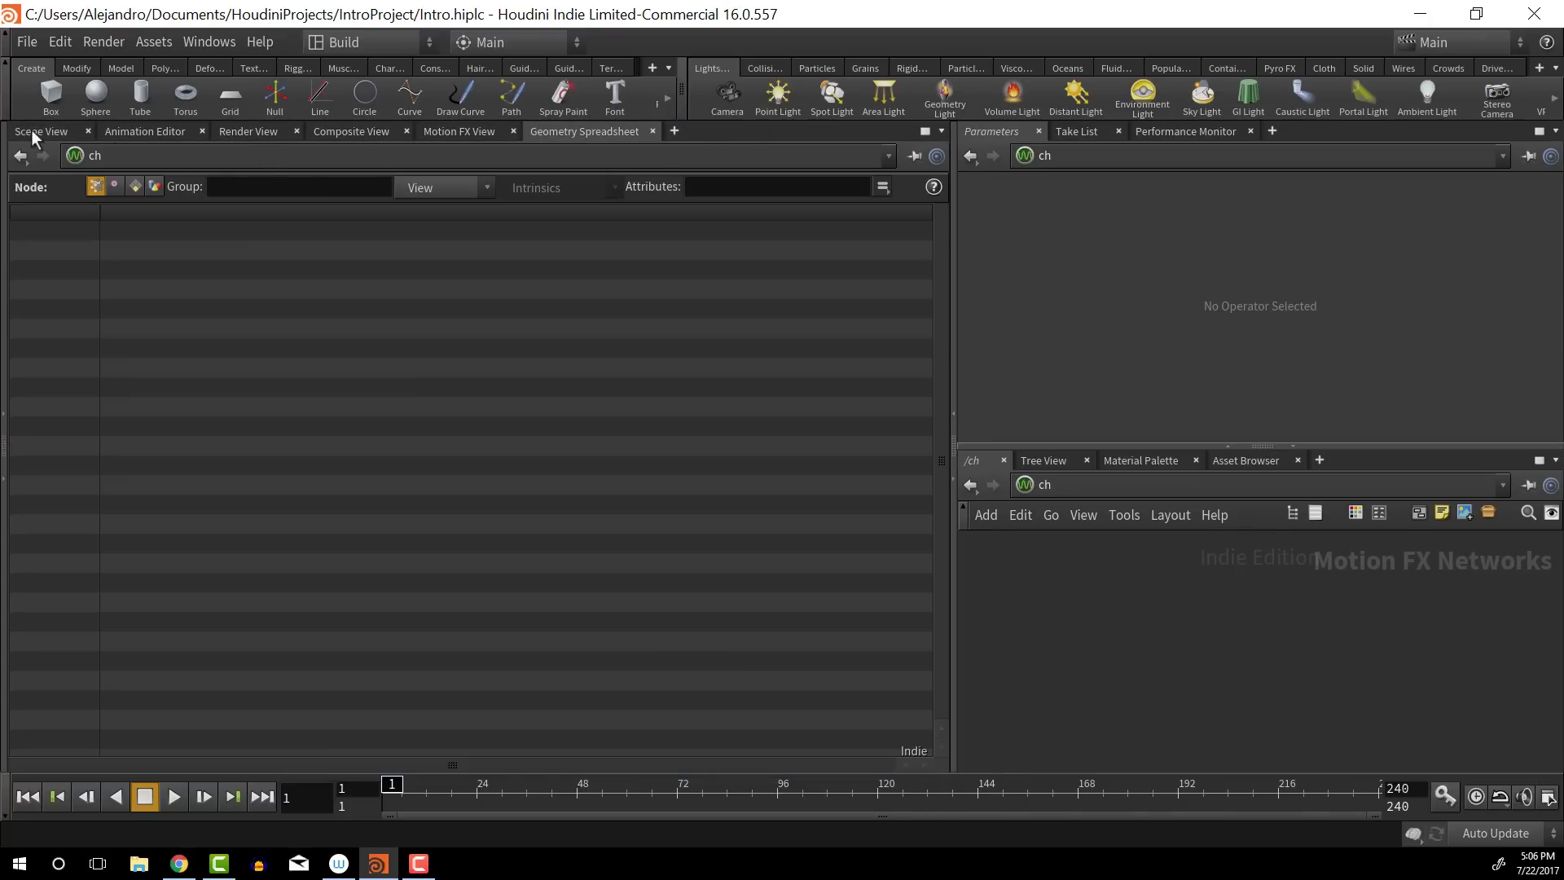
left_click(33, 133)
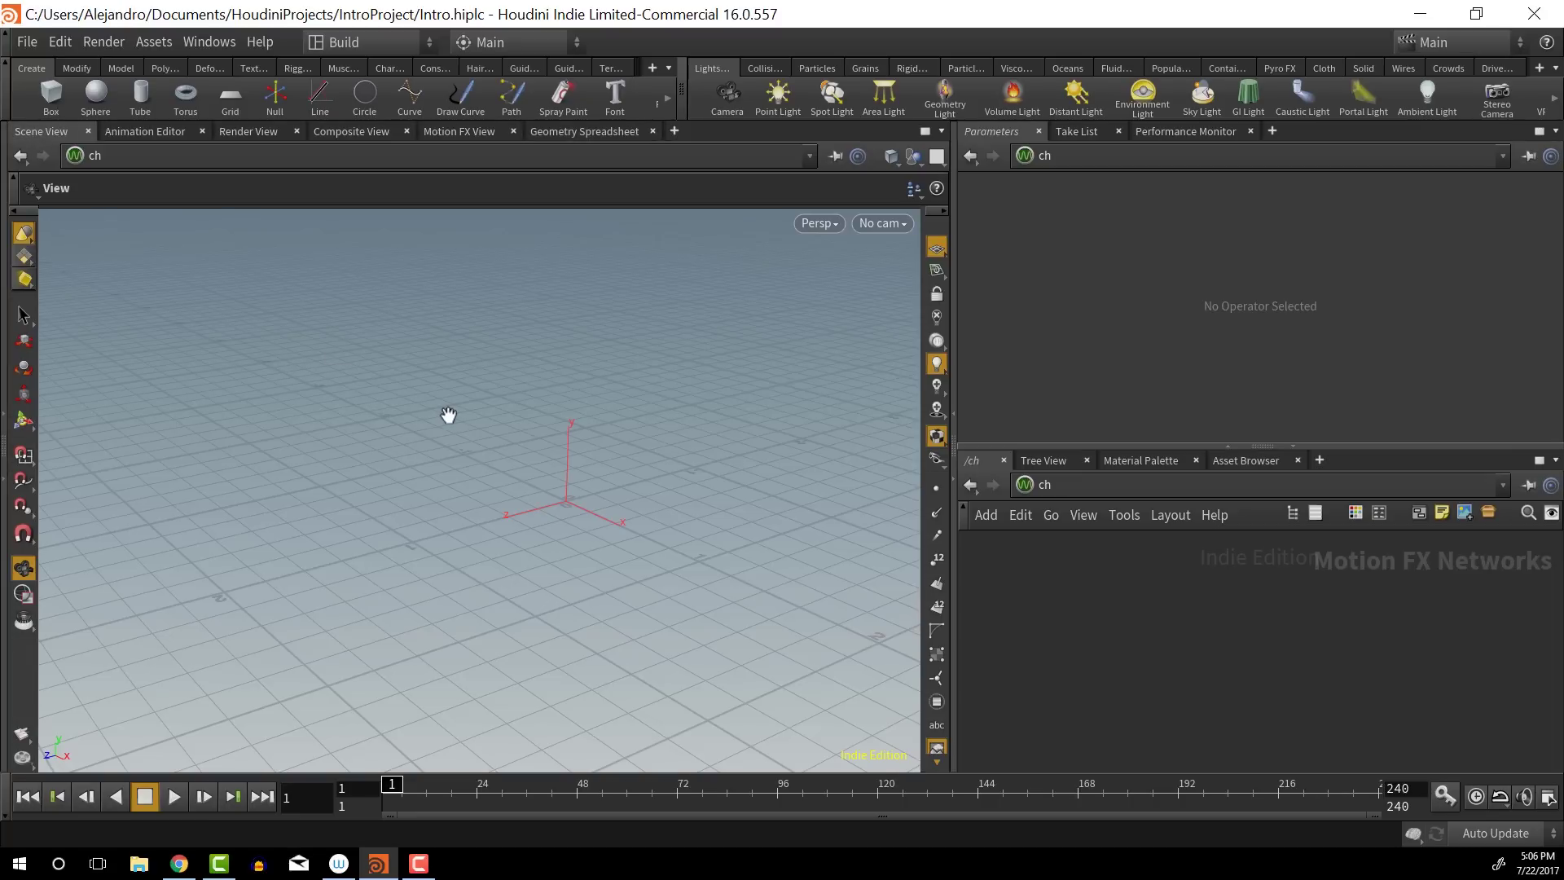
Move the Parameters pane into the Scene View's pane group and back to its original group, and show the Scene View
left_click_drag(1014, 135, 657, 135)
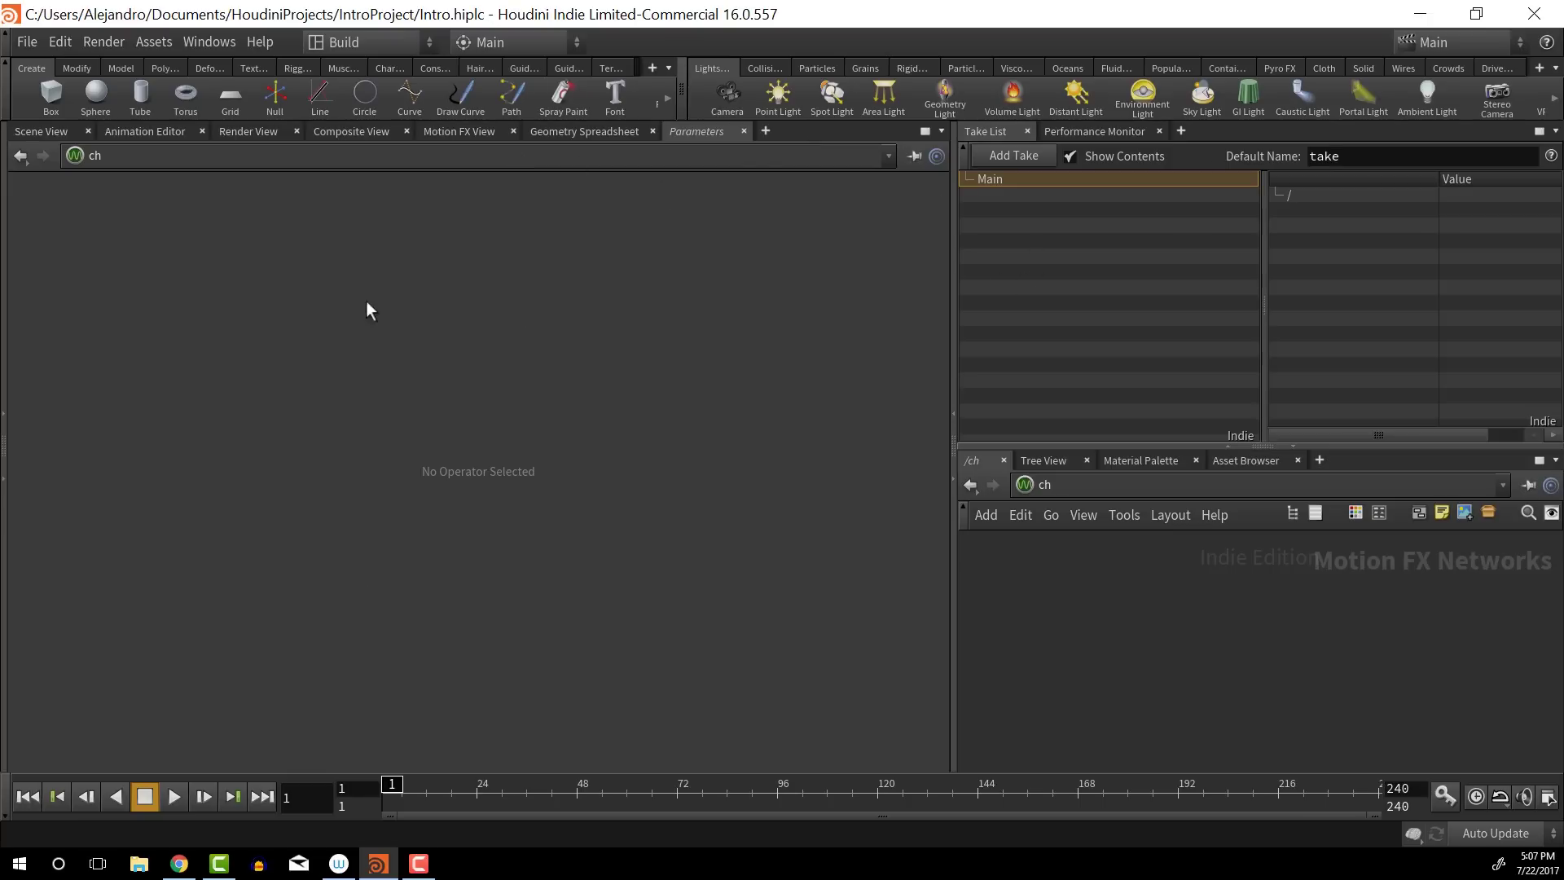
left_click_drag(706, 133, 981, 133)
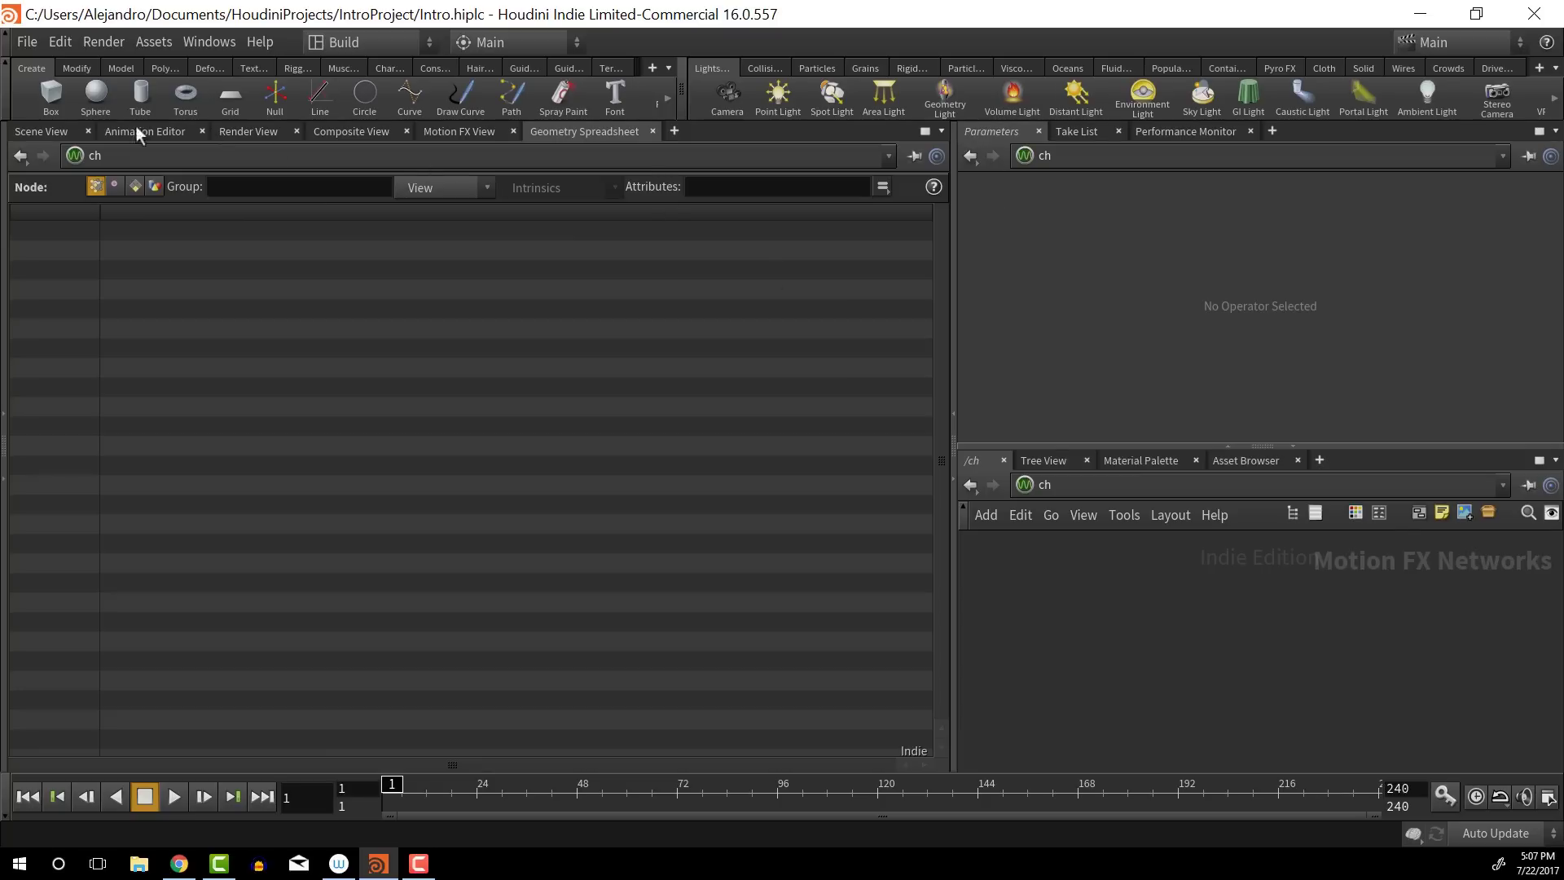
left_click(38, 129)
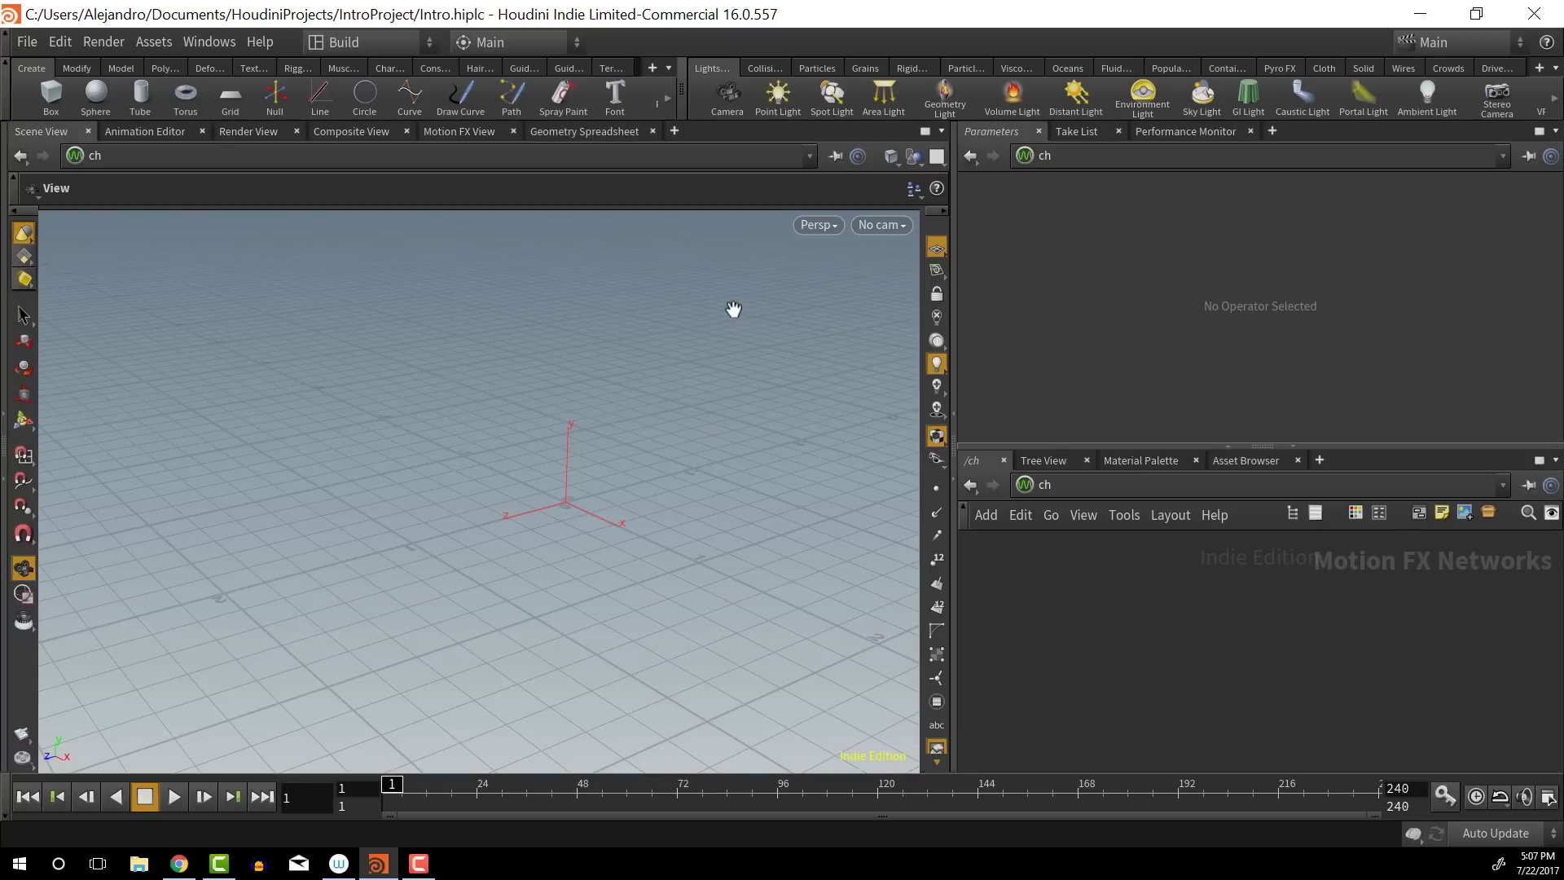
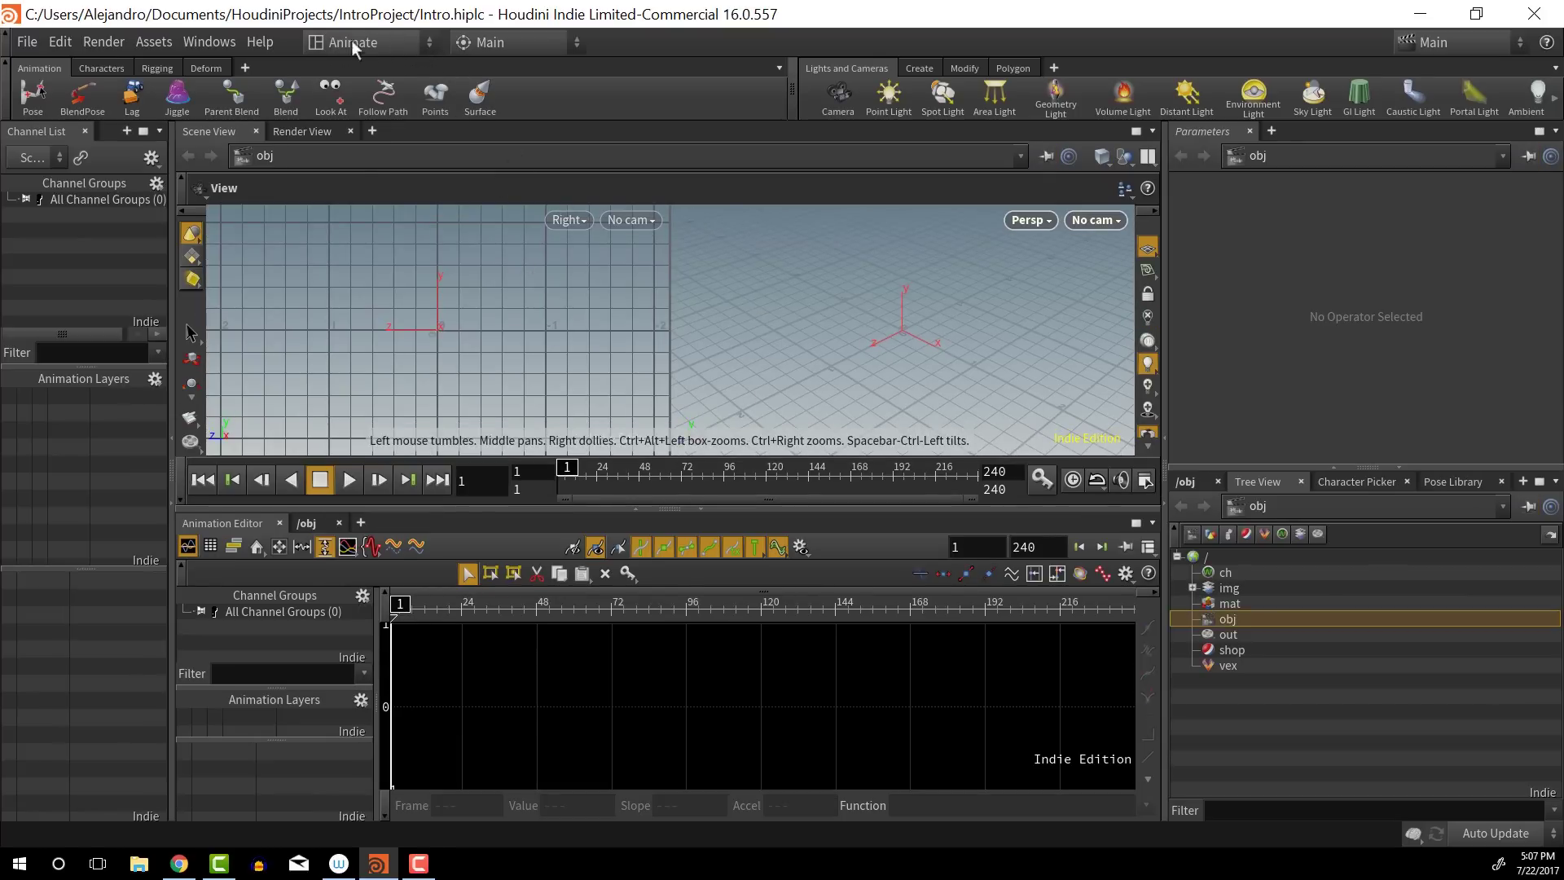
Look at the Technical and Textport desktop layouts, return to the Build desktop and review the desktop saving and reloading options
left_click(428, 36)
left_click(399, 85)
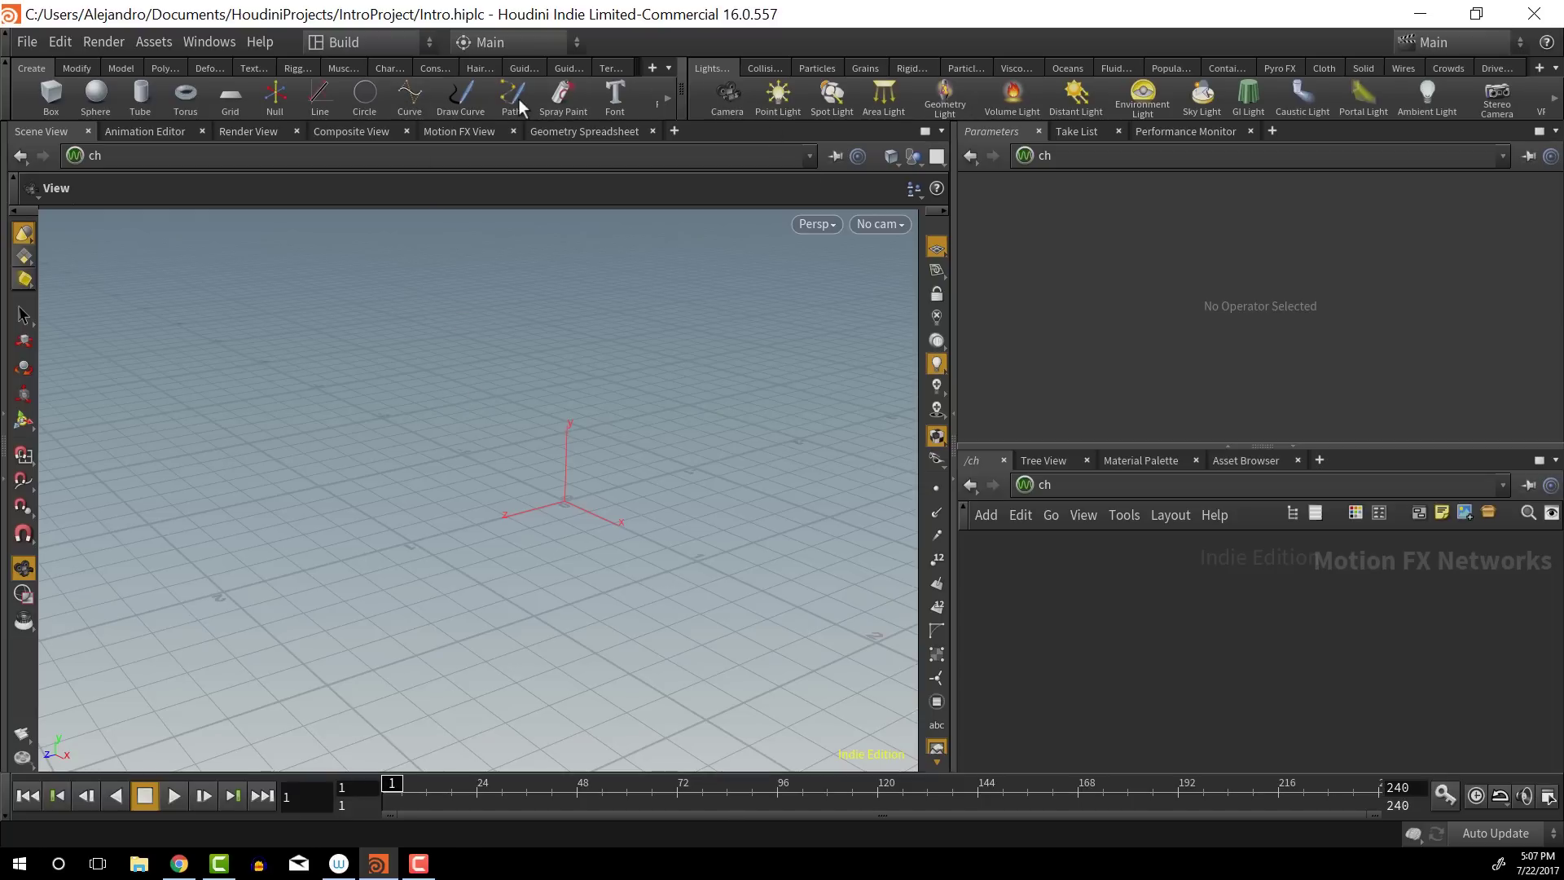
left_click(413, 39)
left_click(403, 266)
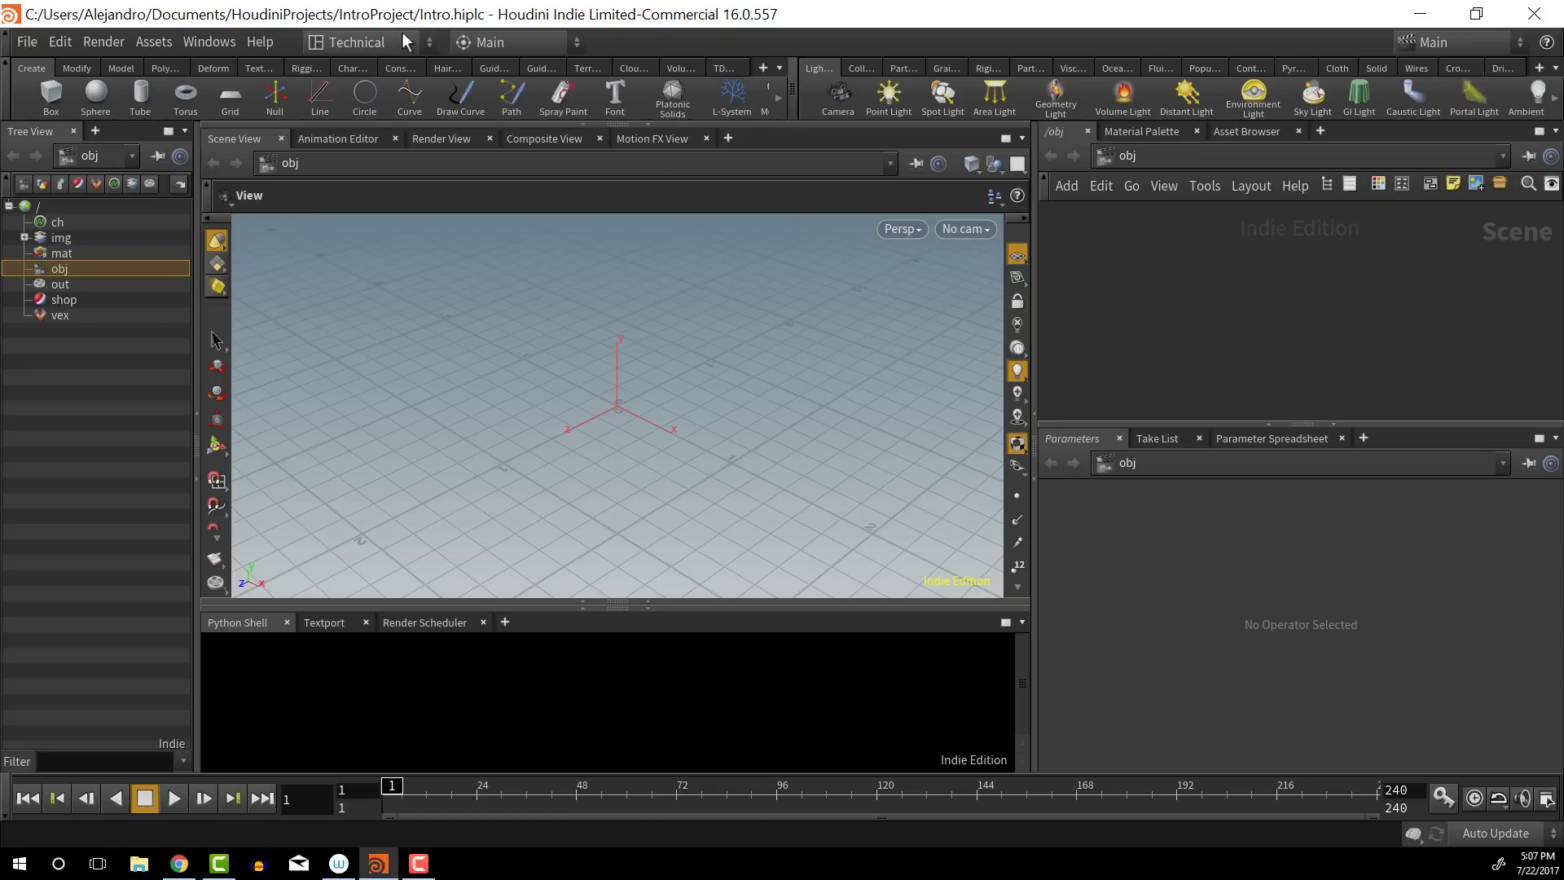
left_click(428, 37)
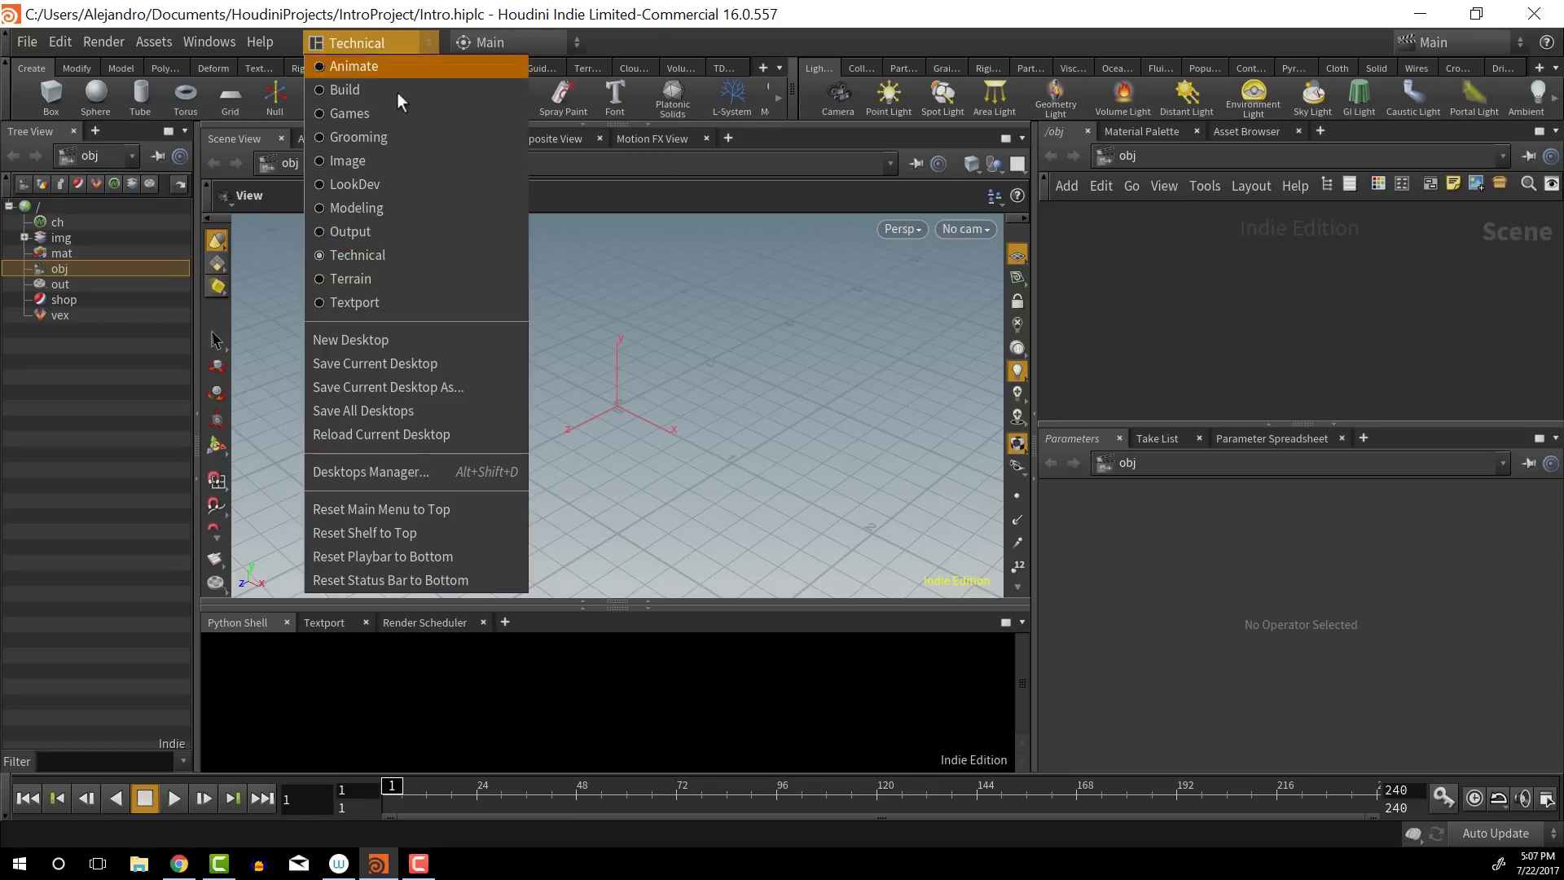
left_click(384, 305)
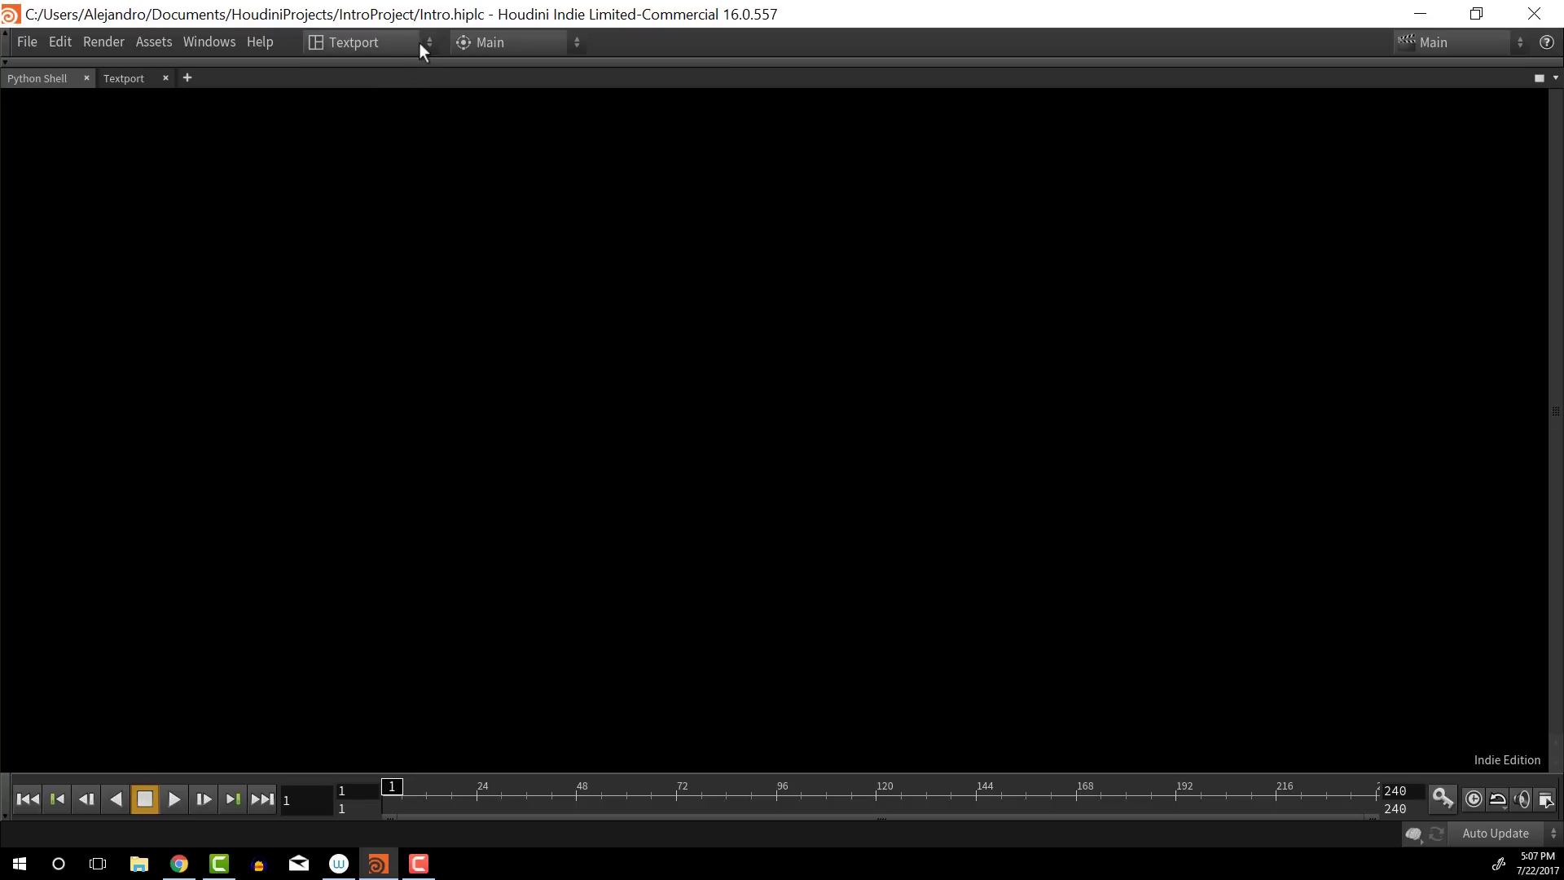
left_click(418, 43)
left_click(396, 88)
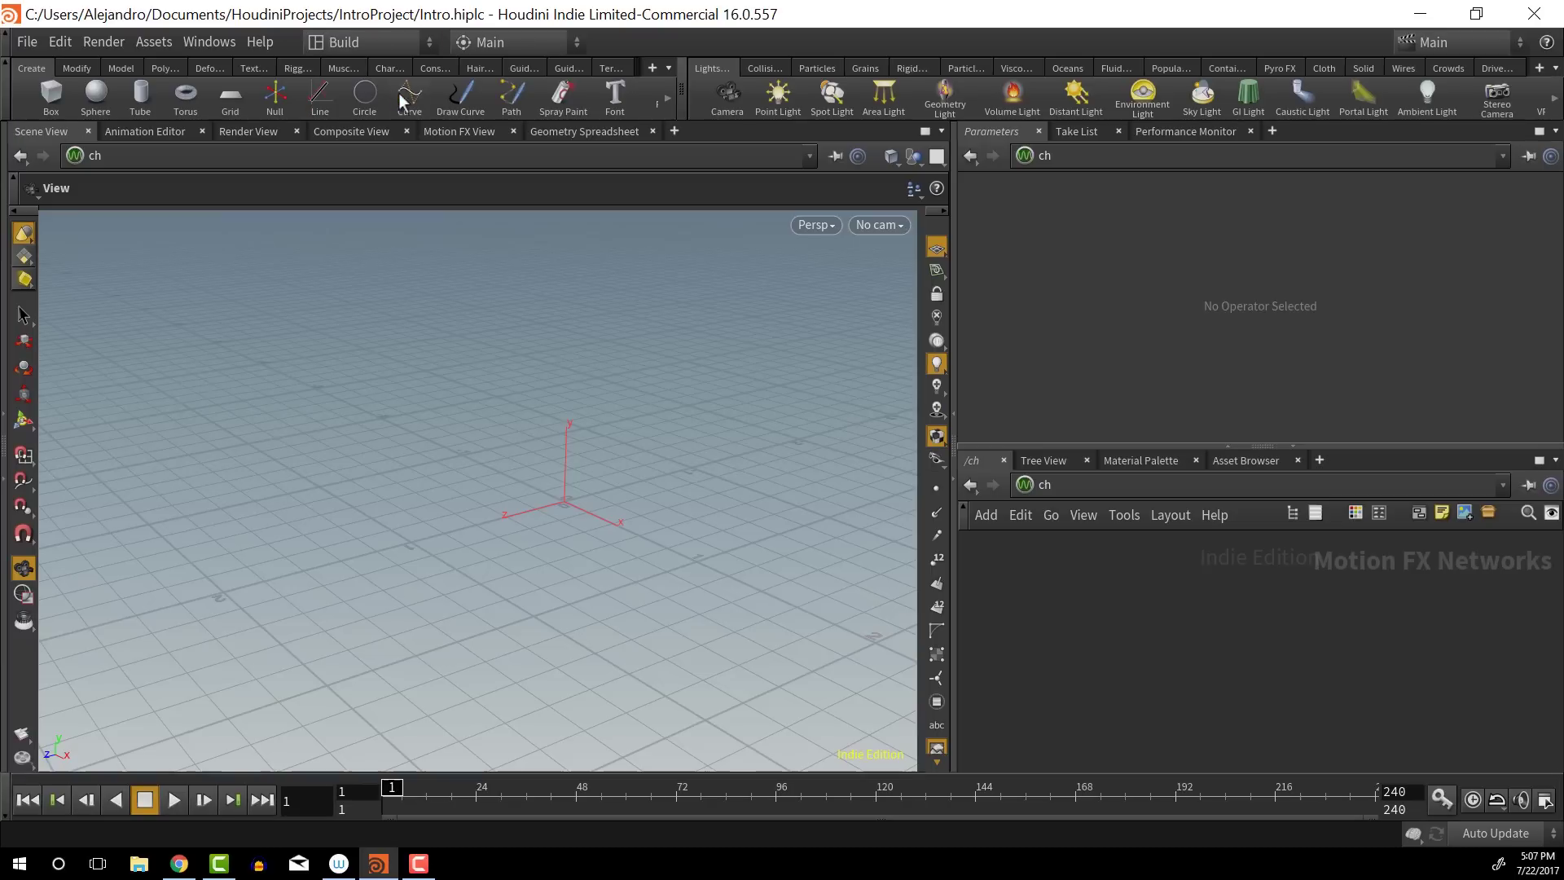
left_click(356, 45)
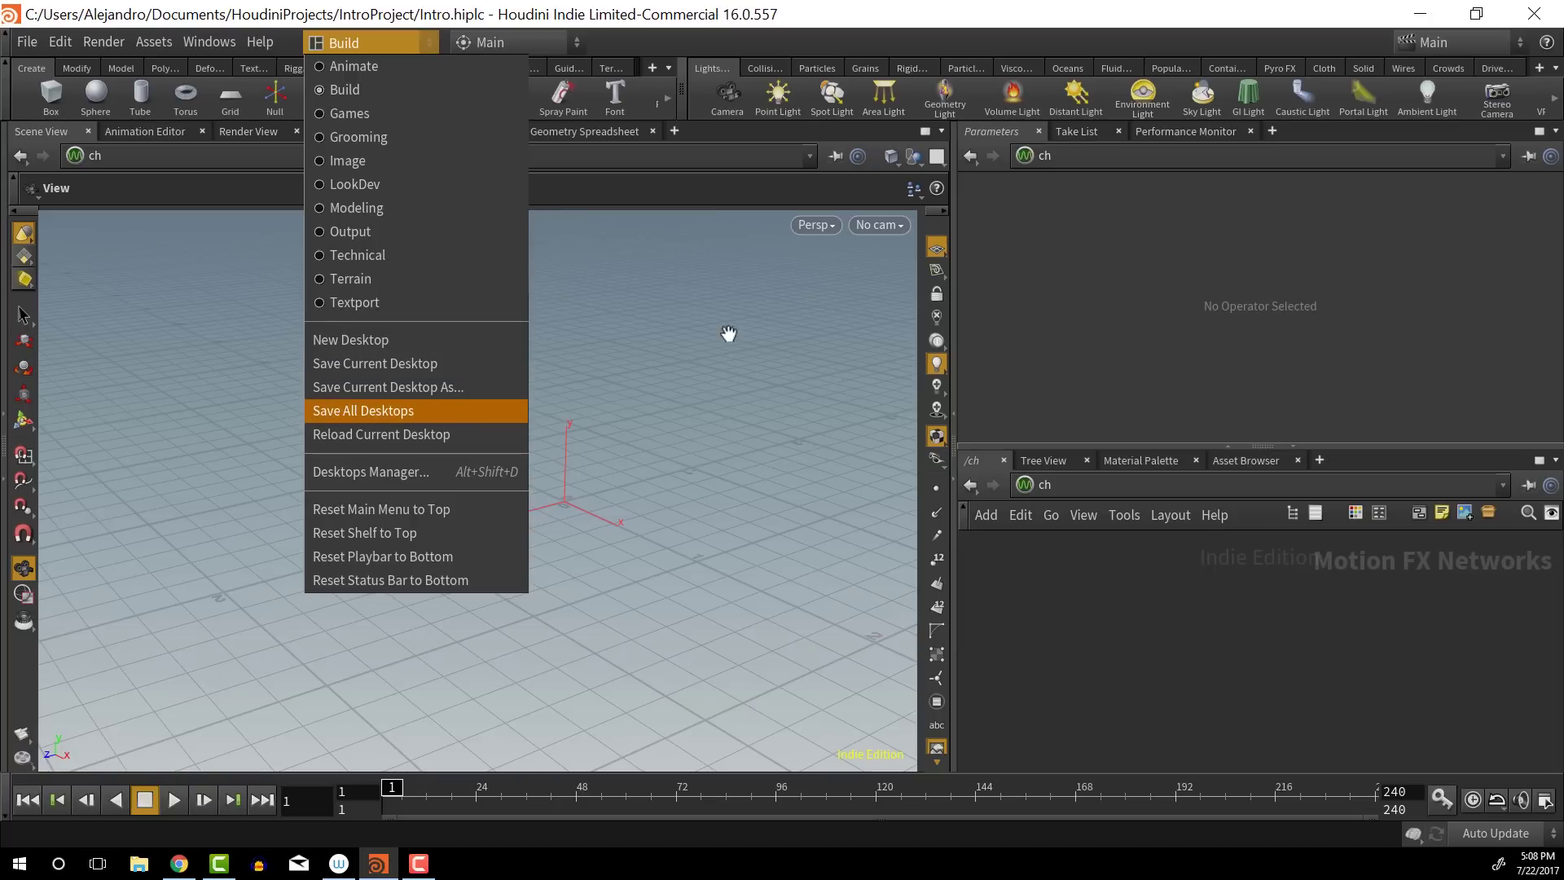
left_click(593, 336)
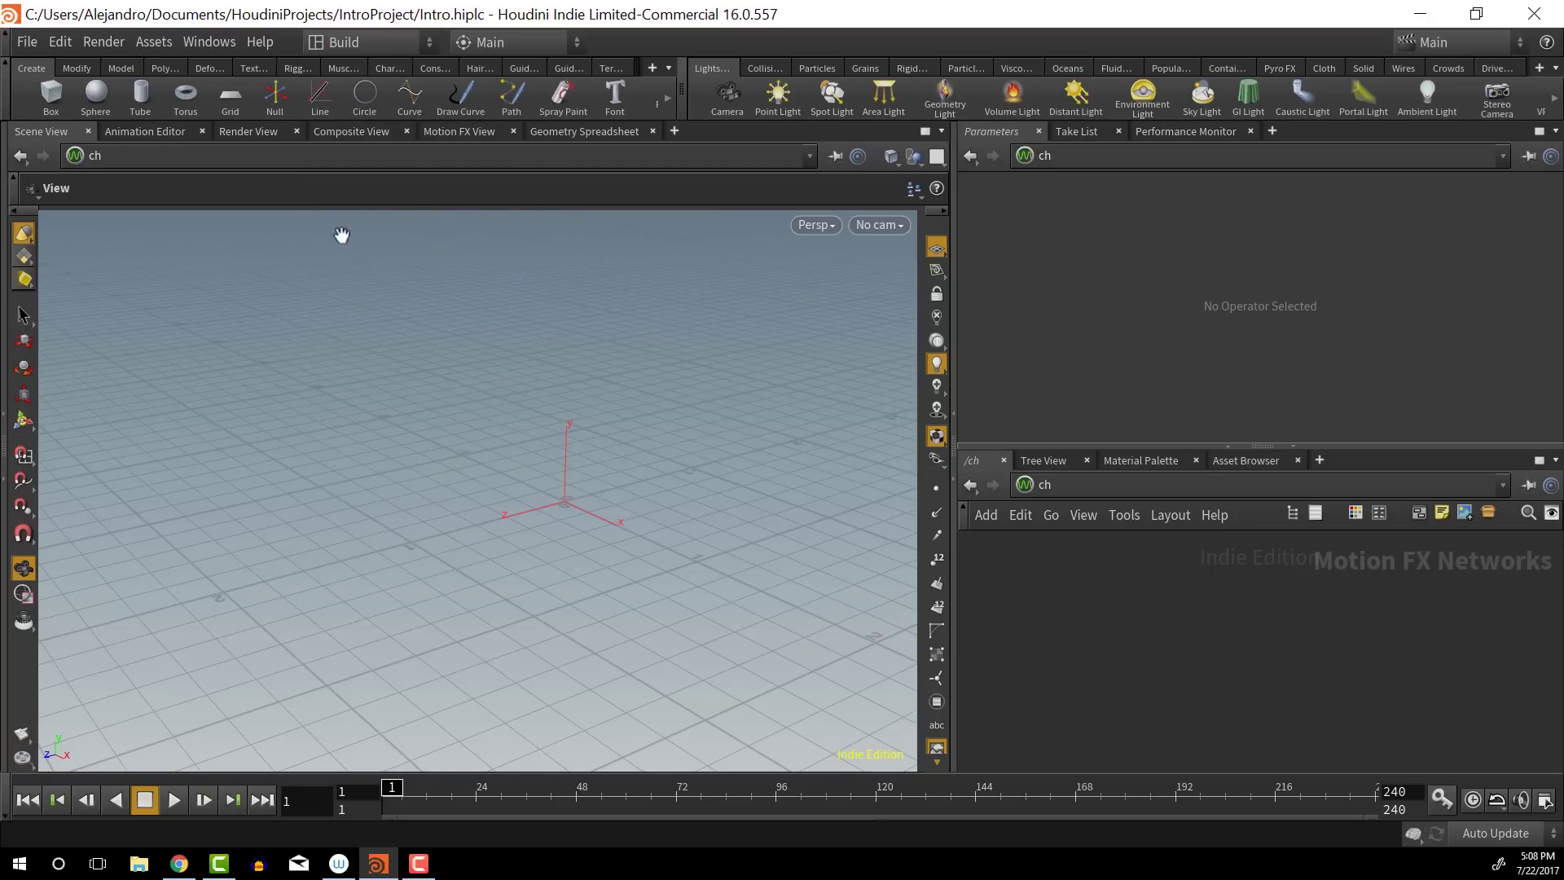
Close the Motion FX View and Composite View panes, and show the Take List in the Parameters pane group
left_click(513, 132)
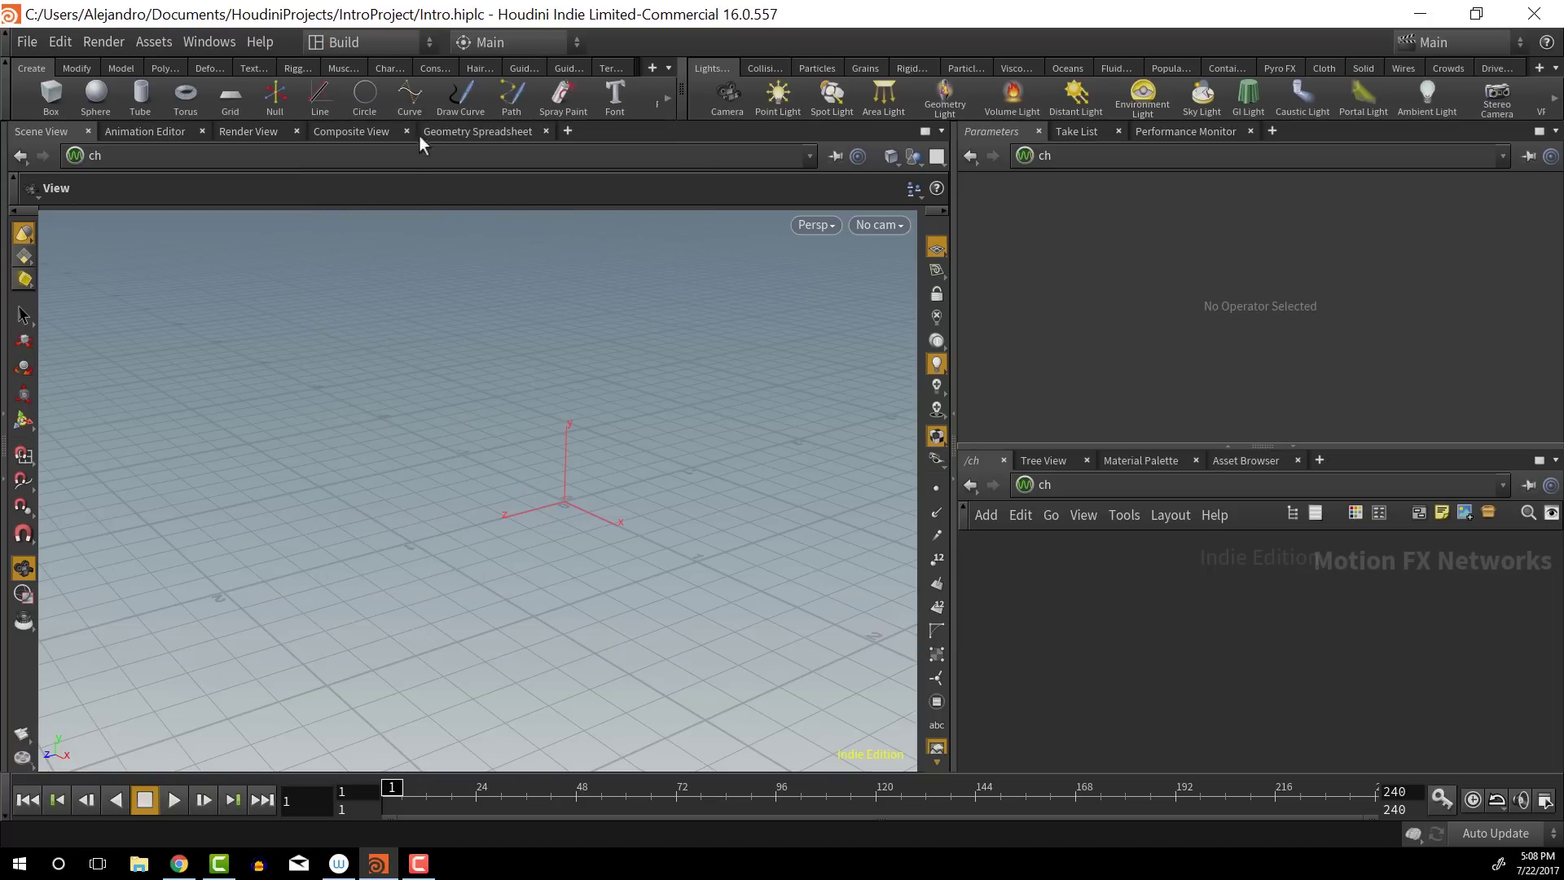
left_click(406, 131)
left_click(1104, 127)
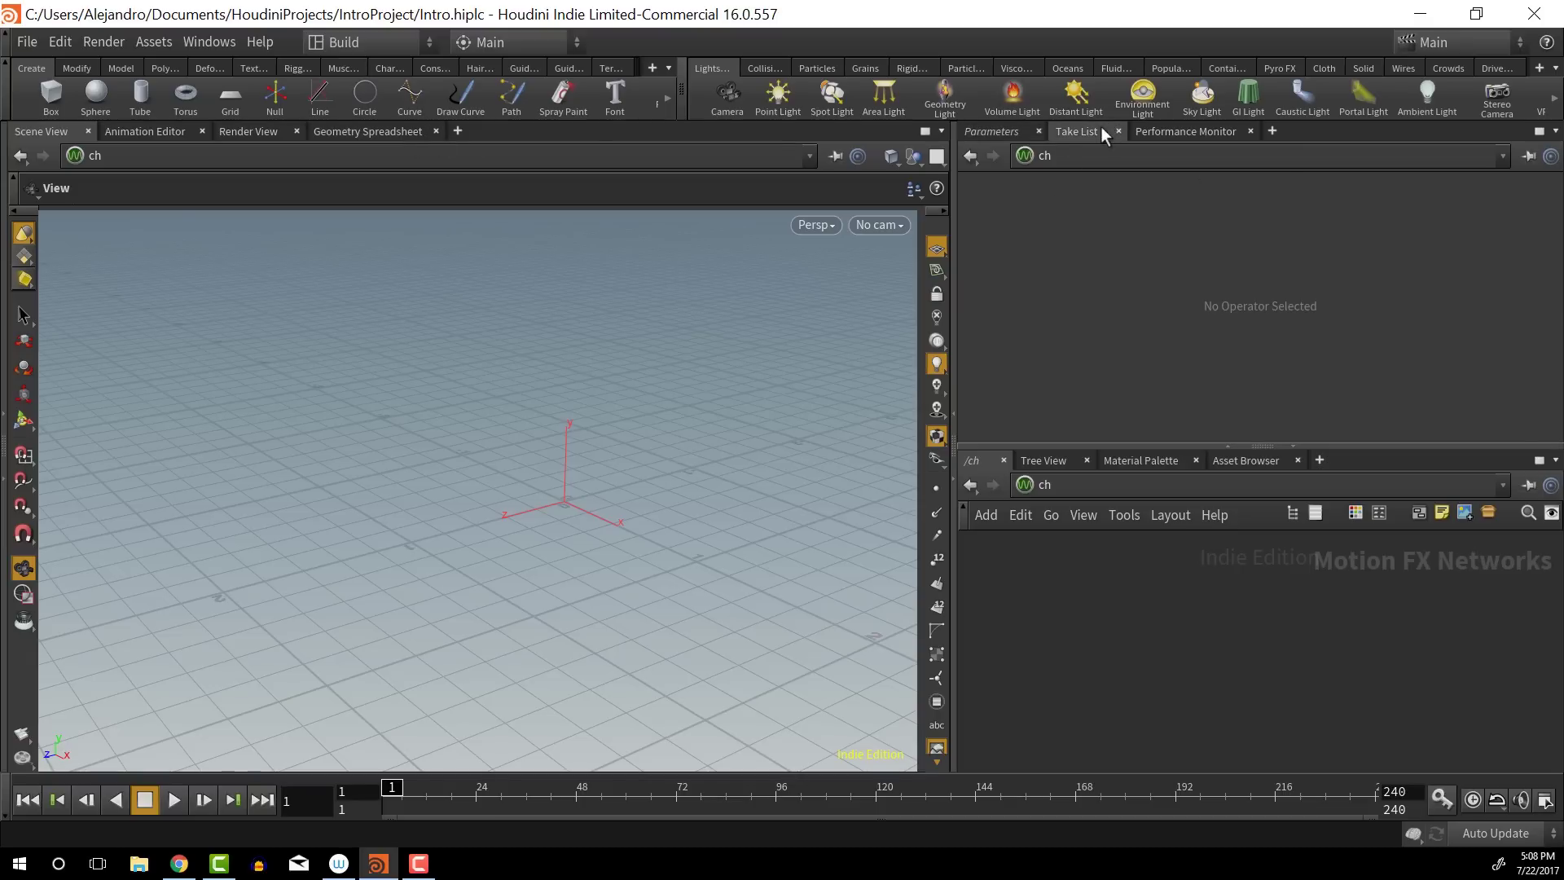
Reload the current Build desktop to restore its default pane layout
left_click(389, 42)
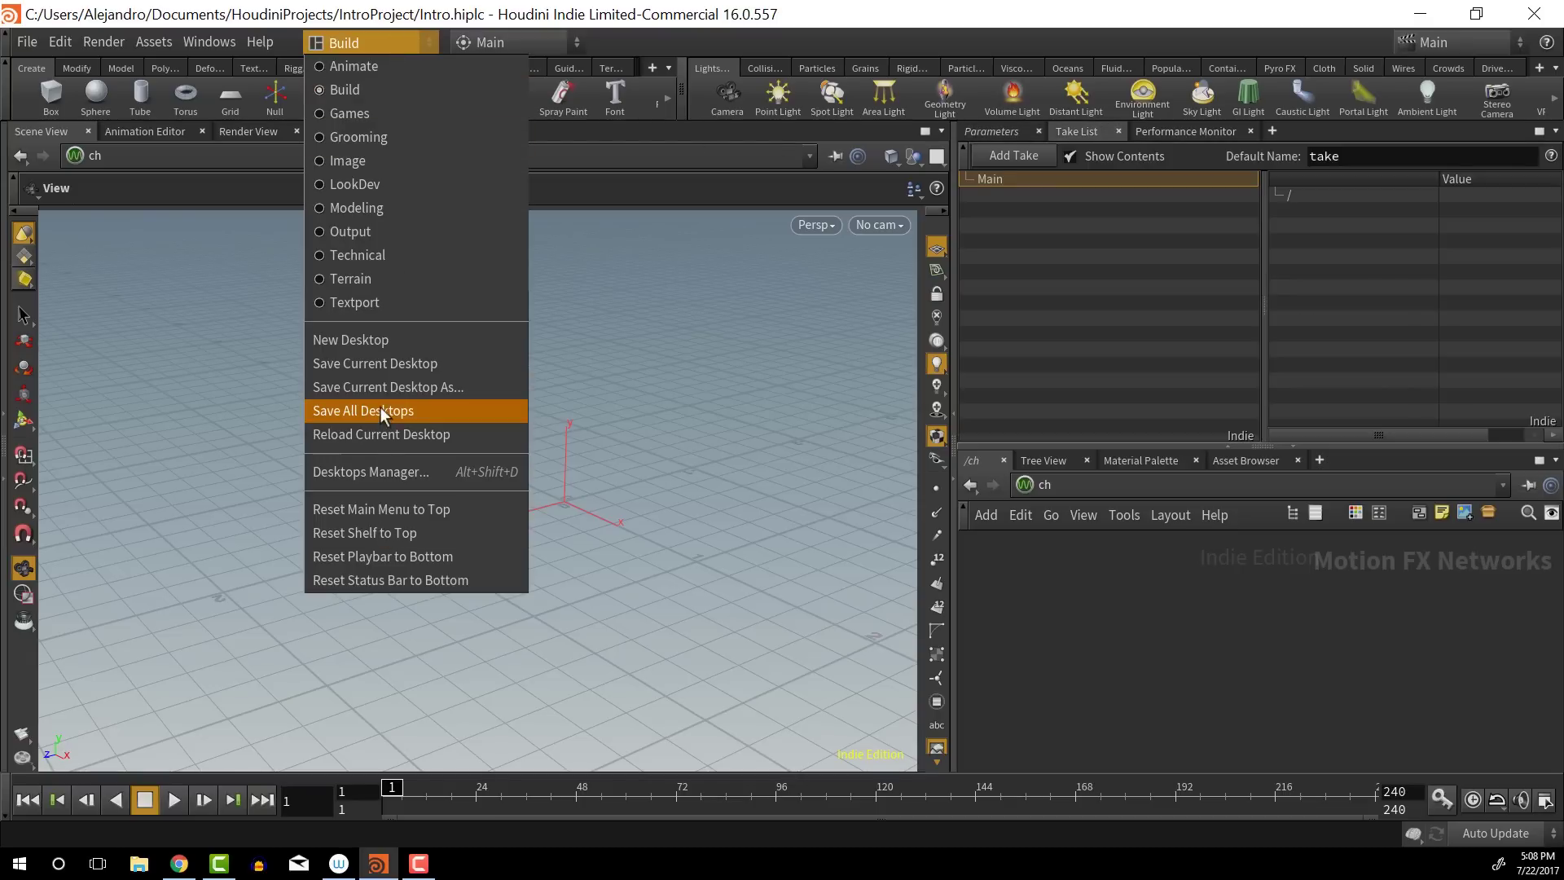
left_click(402, 433)
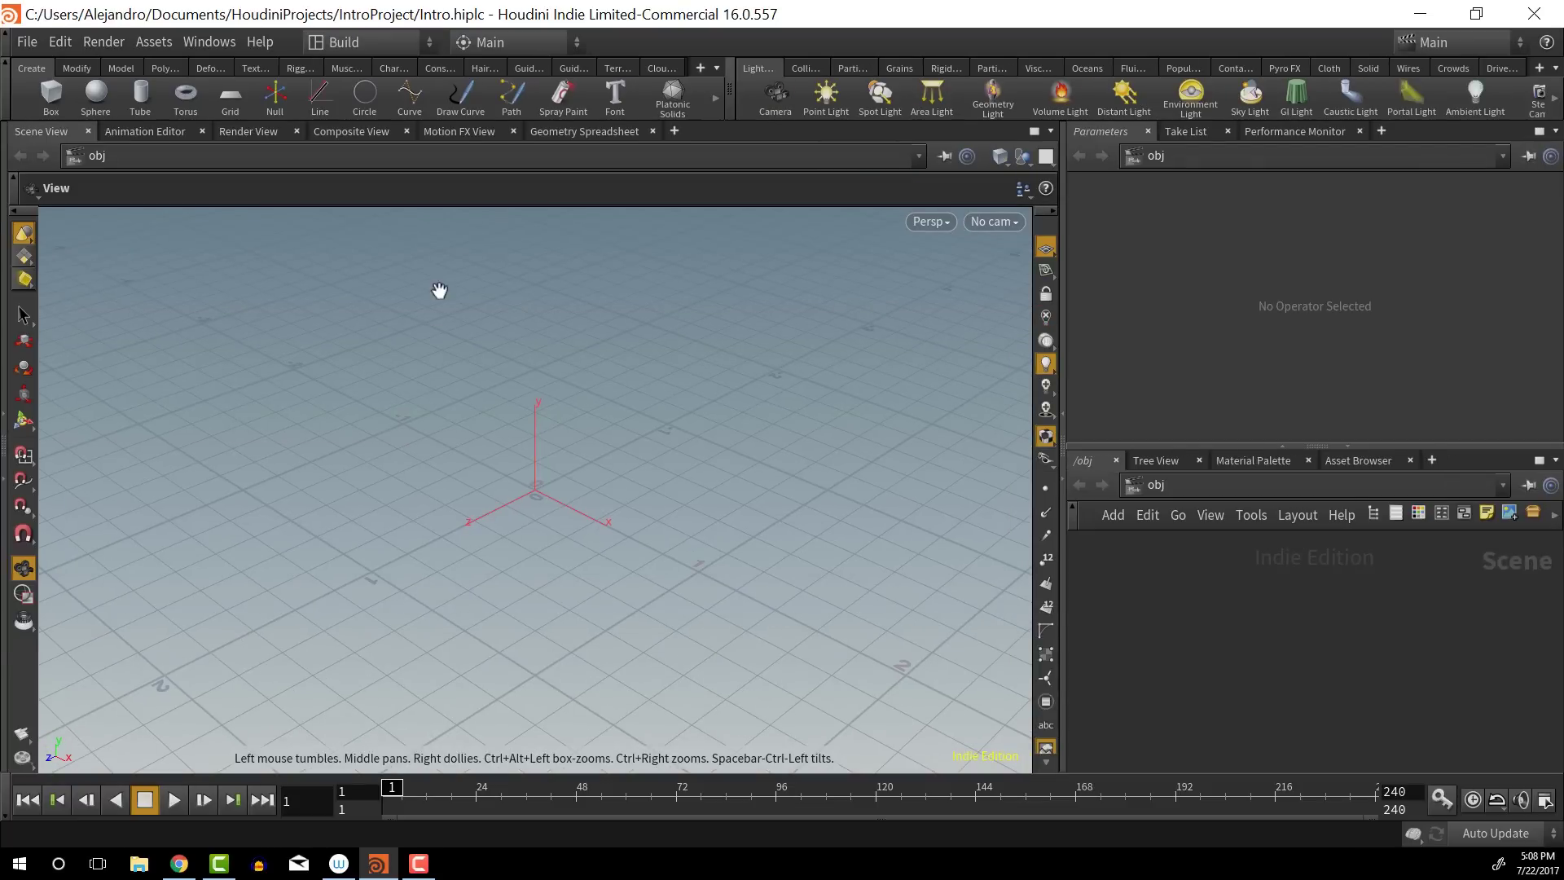
left_click(416, 43)
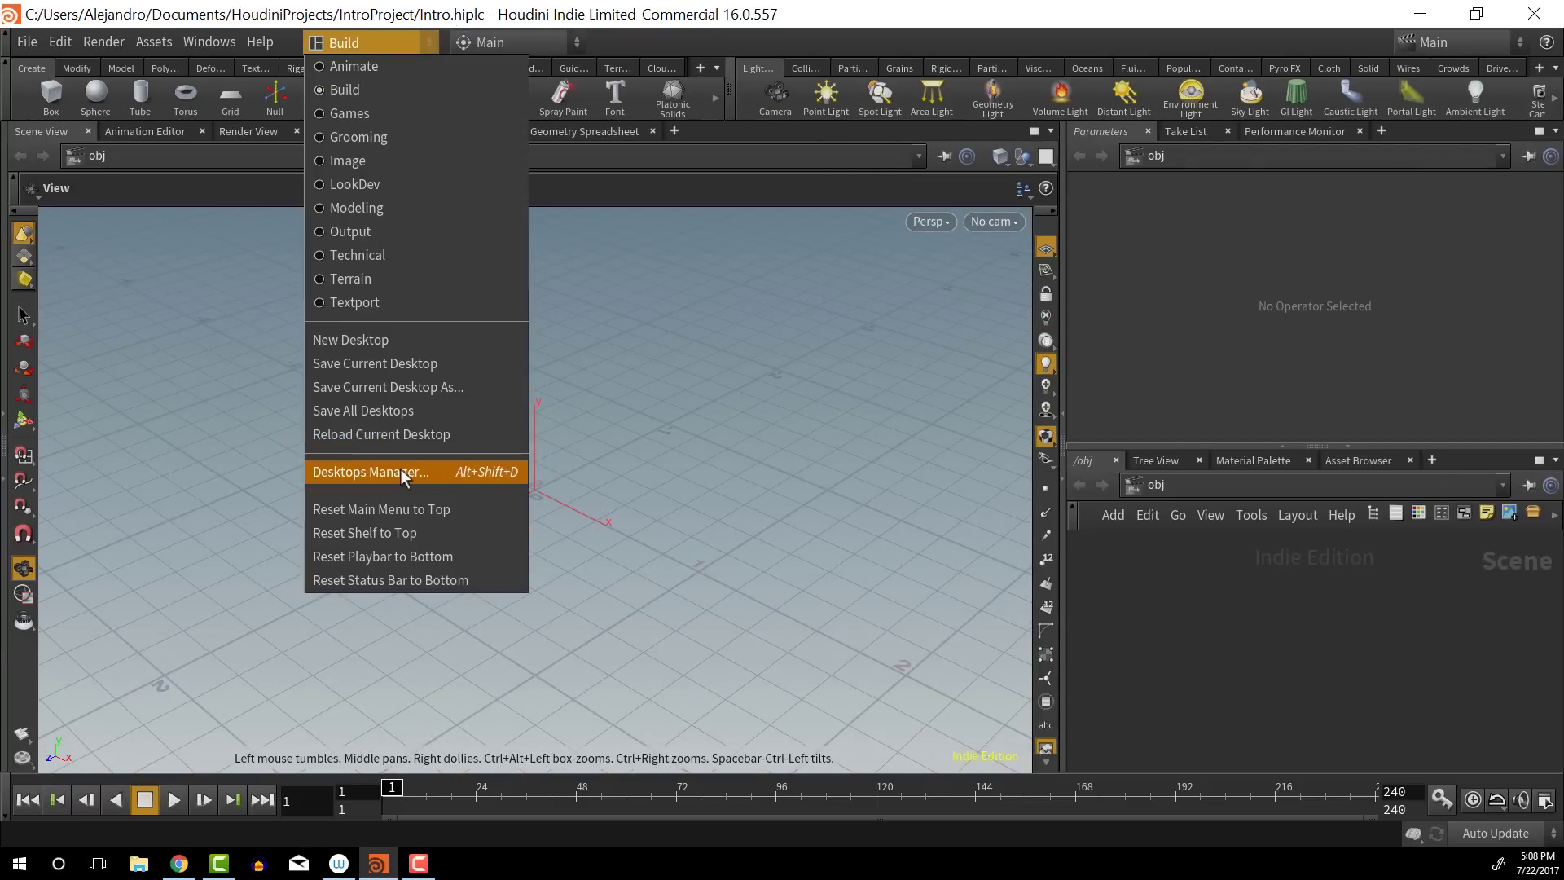
left_click(412, 436)
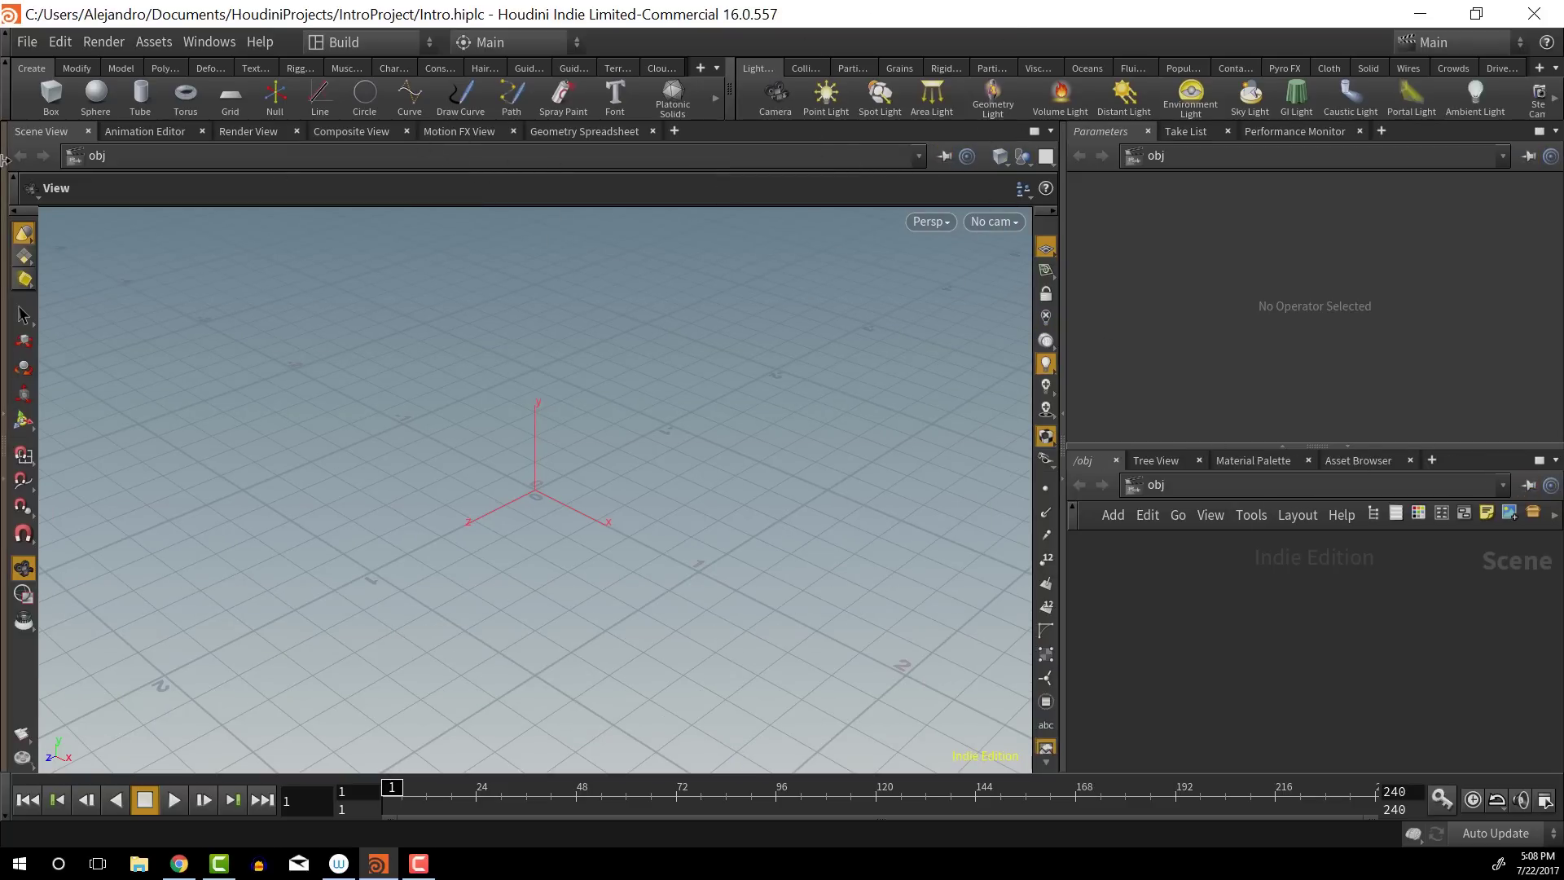
Try expanding the Tree View pane and collapsing the shelf dock and Scene View, and reload the Build desktop to restore them
left_click_drag(4, 158, 300, 157)
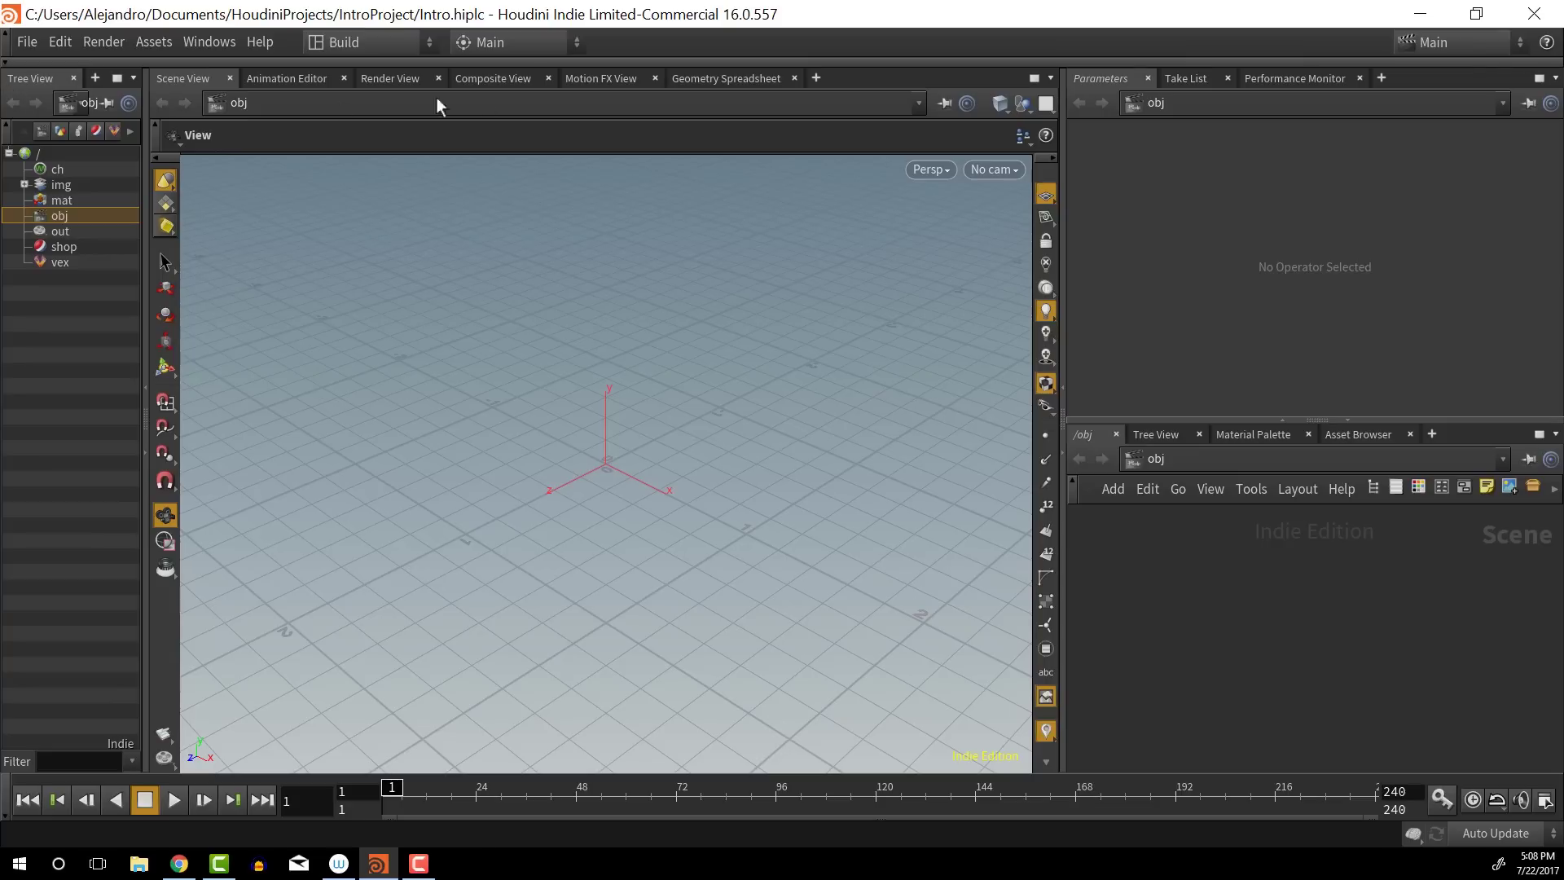
left_click(359, 60)
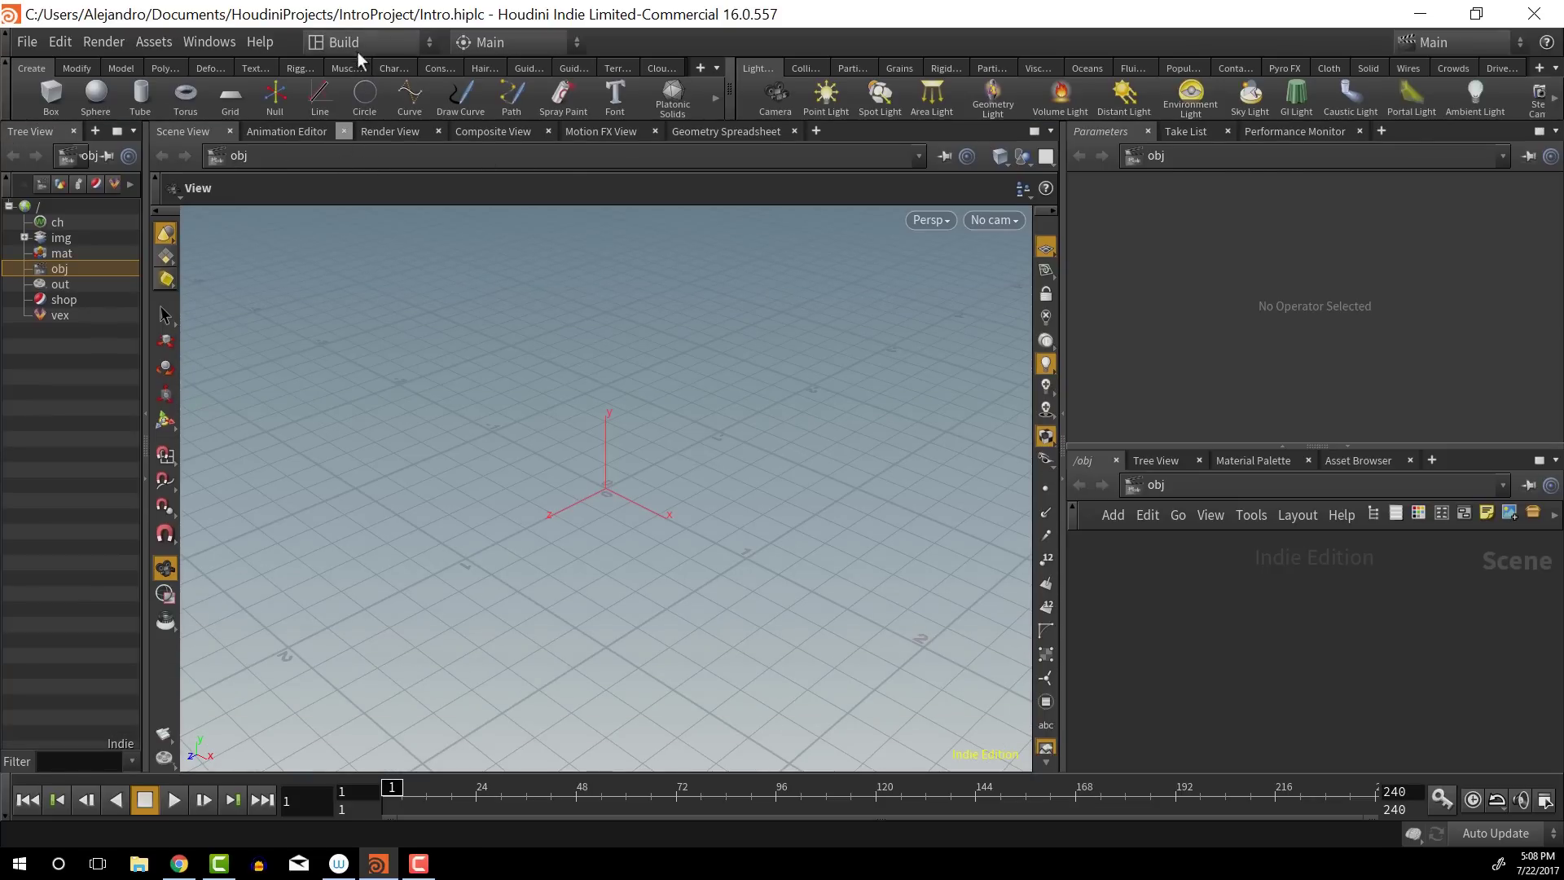
left_click(7, 61)
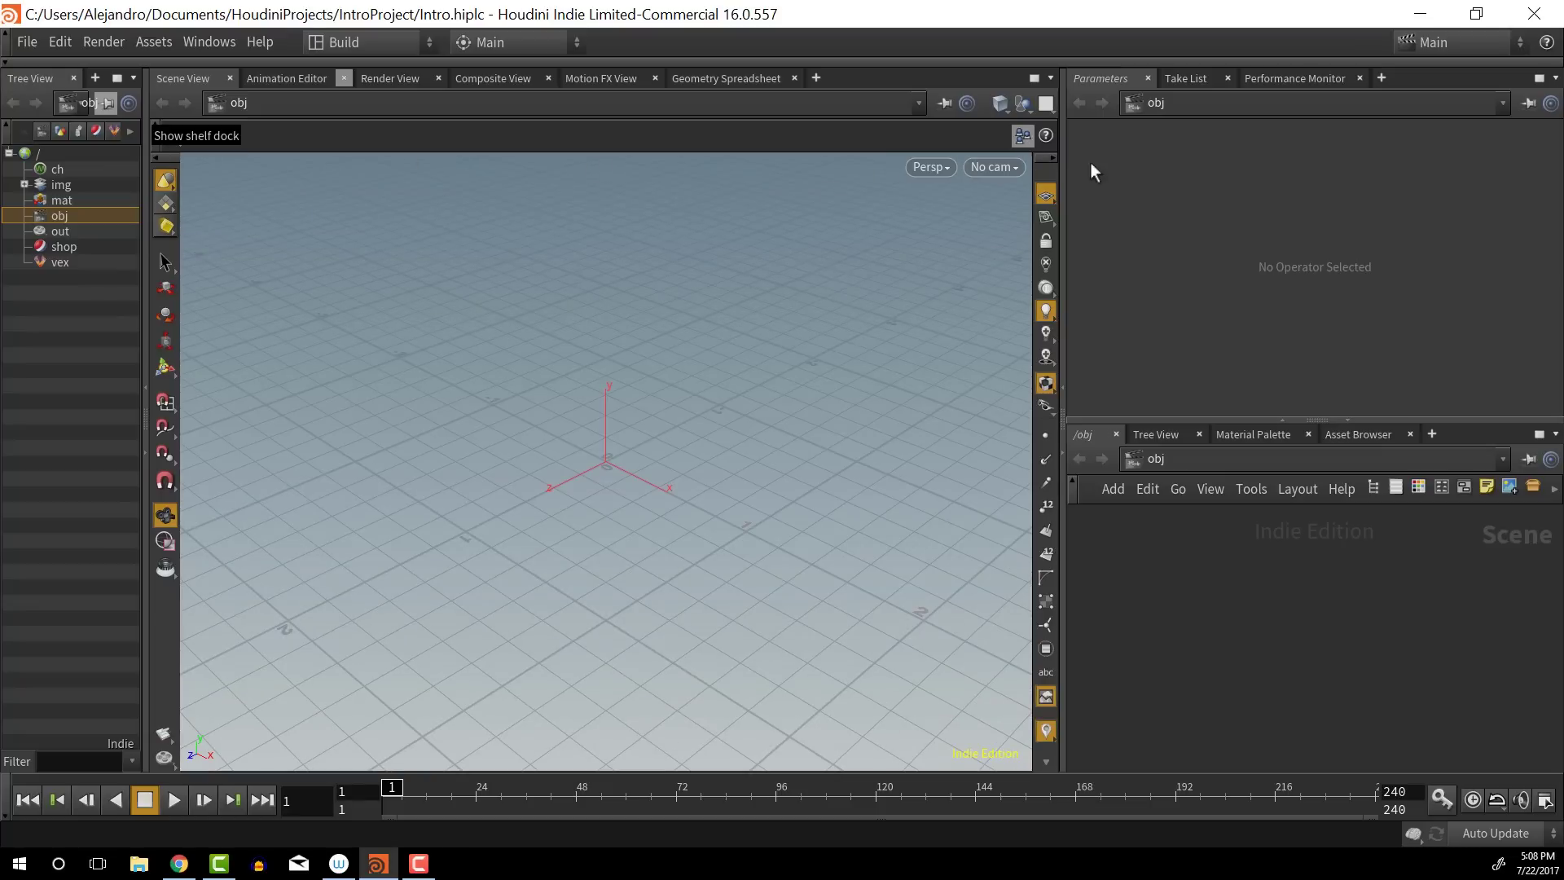
left_click(1059, 389)
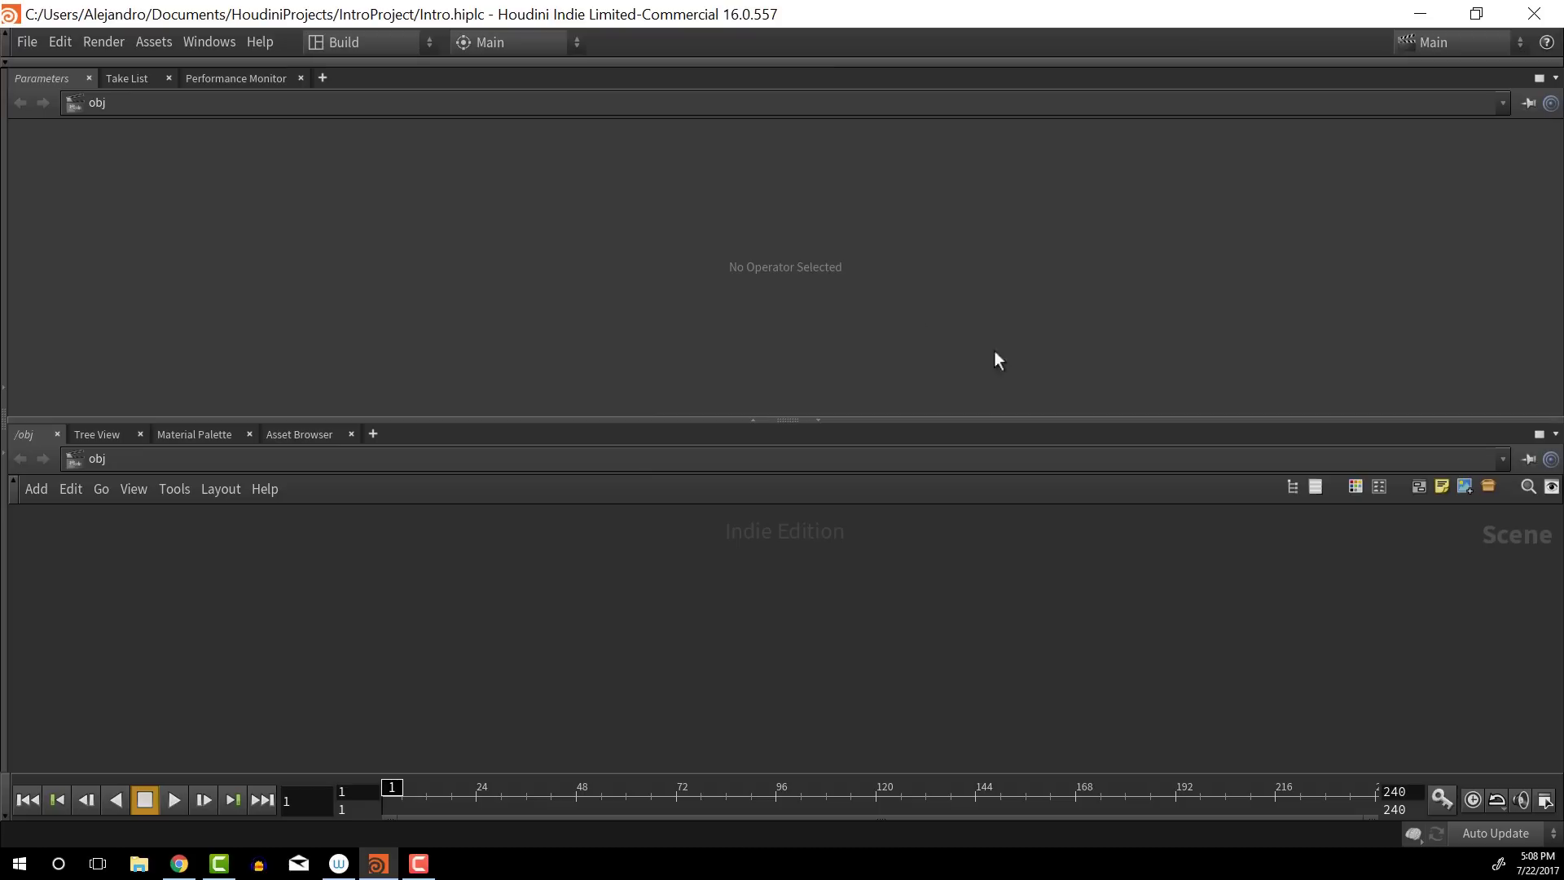
left_click(425, 42)
left_click(403, 433)
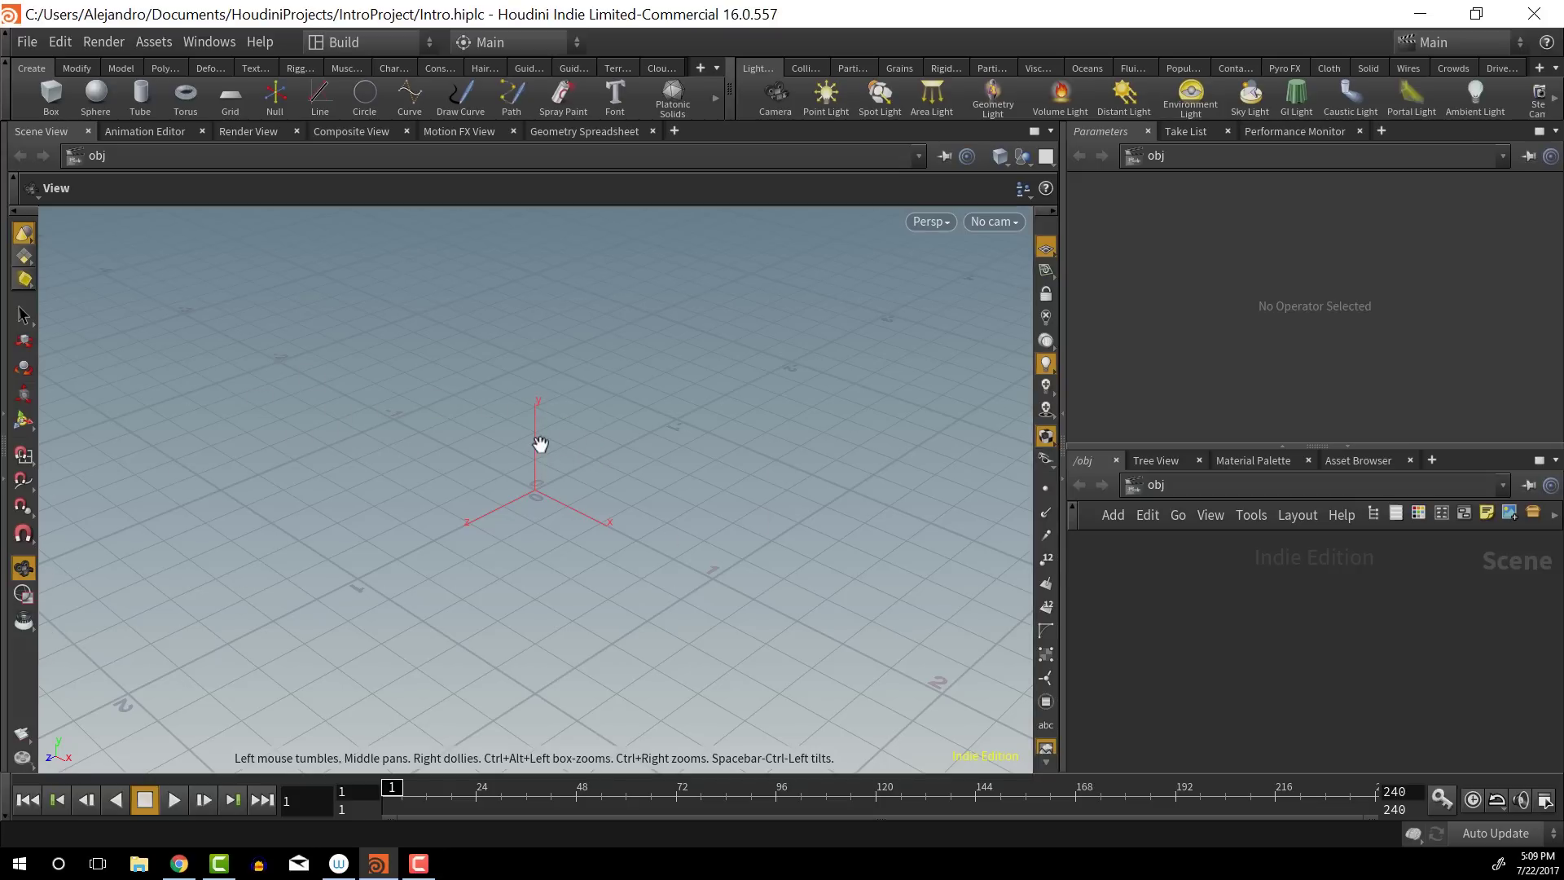
Tumble the perspective view around the scene origin to look at the grid from different angles and distances
left_click_drag(541, 443, 373, 468)
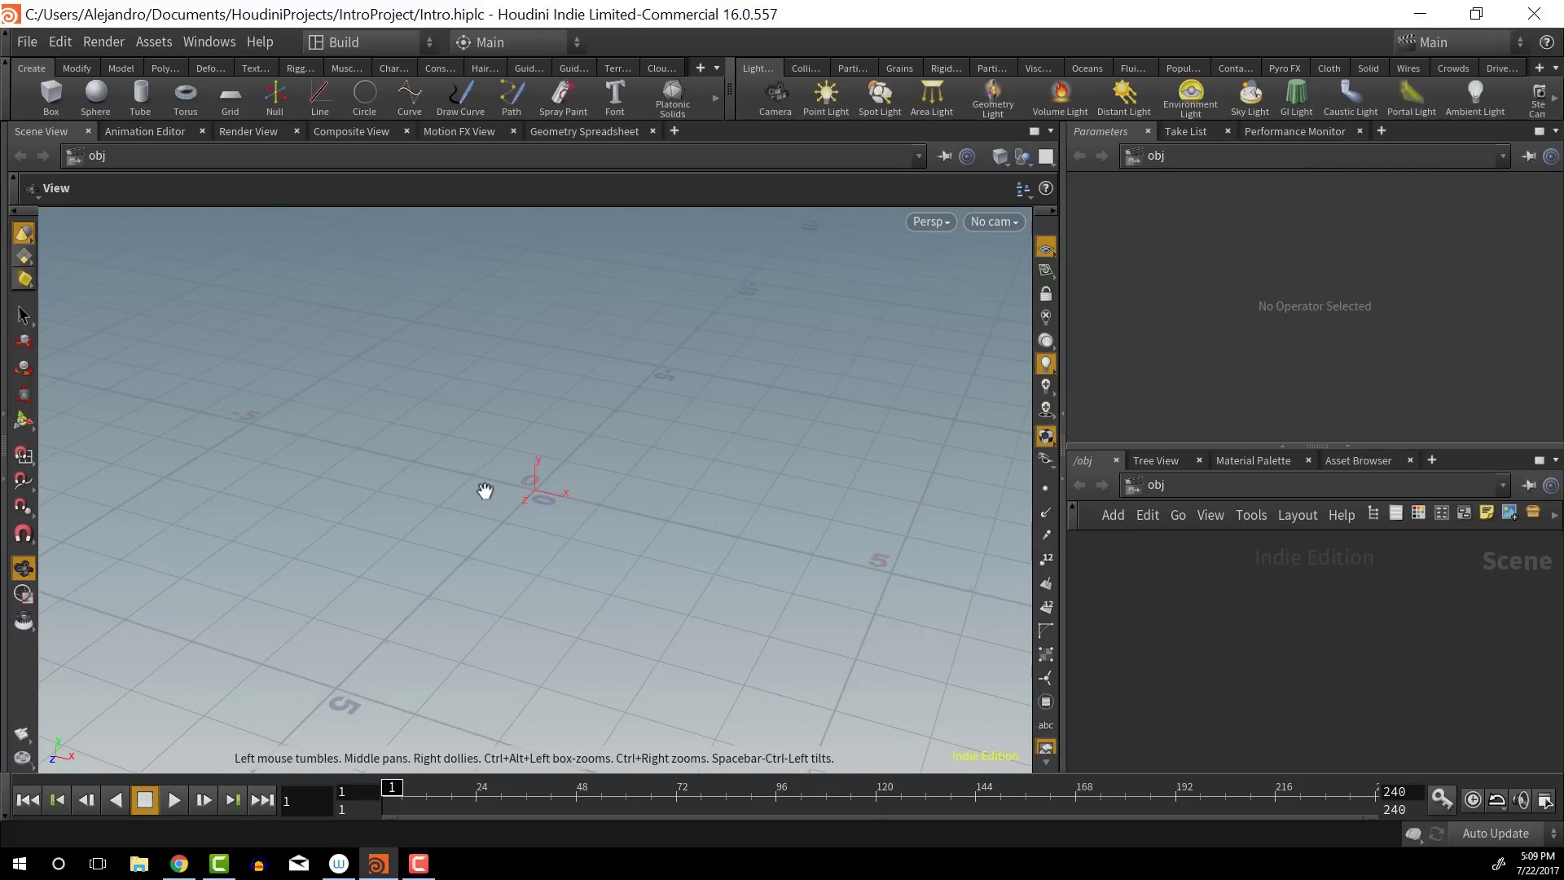
left_click_drag(484, 490, 558, 419)
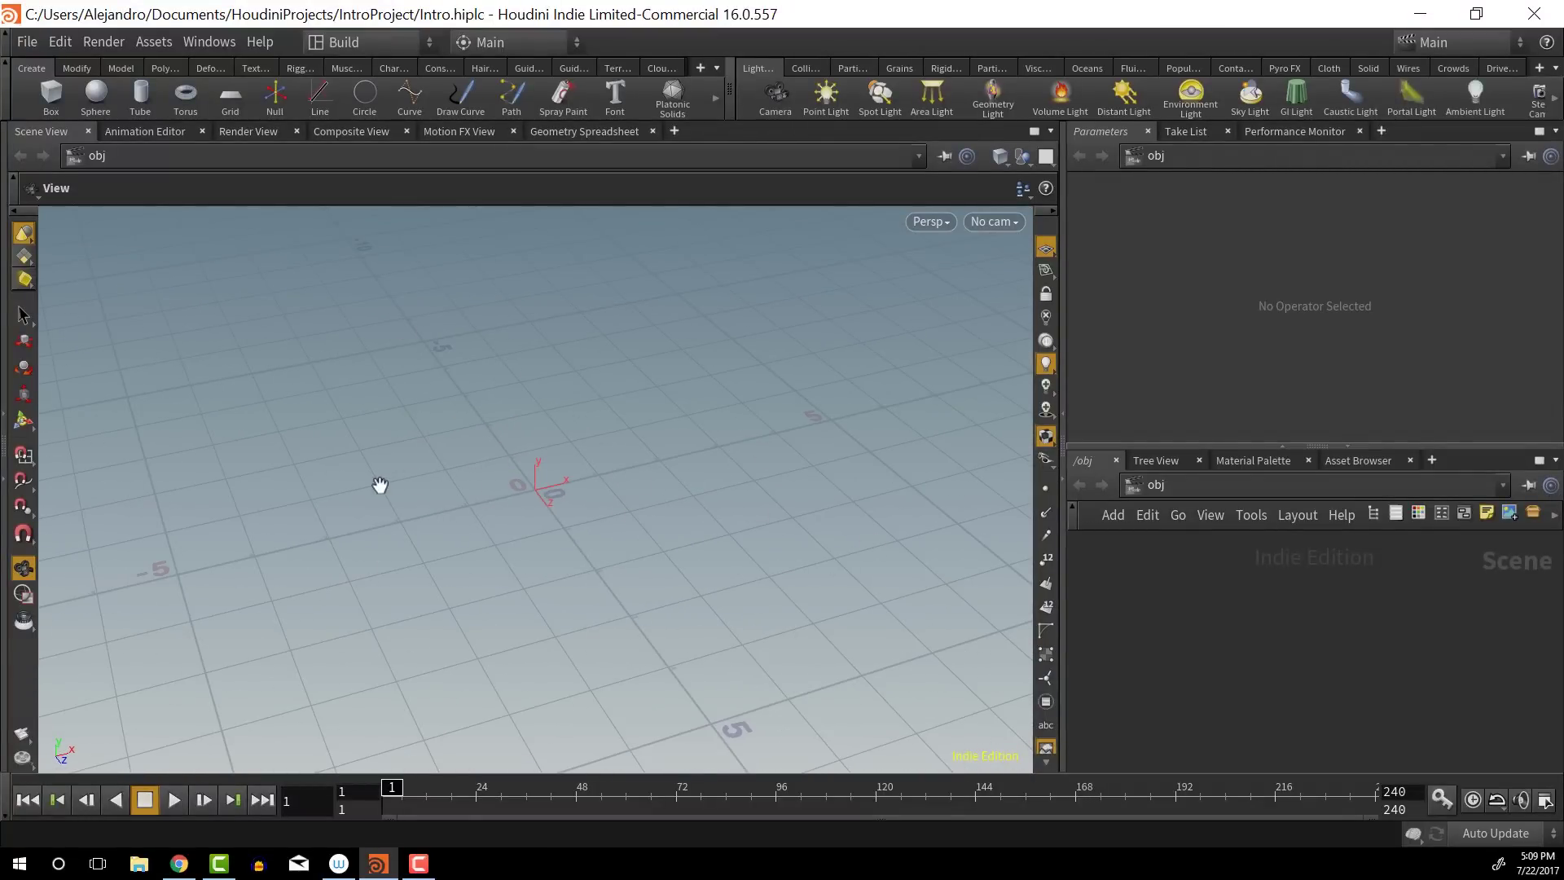
Tumble, pan and dolly the perspective view to look at the grid from different angles and distances
left_click_drag(377, 485, 652, 523)
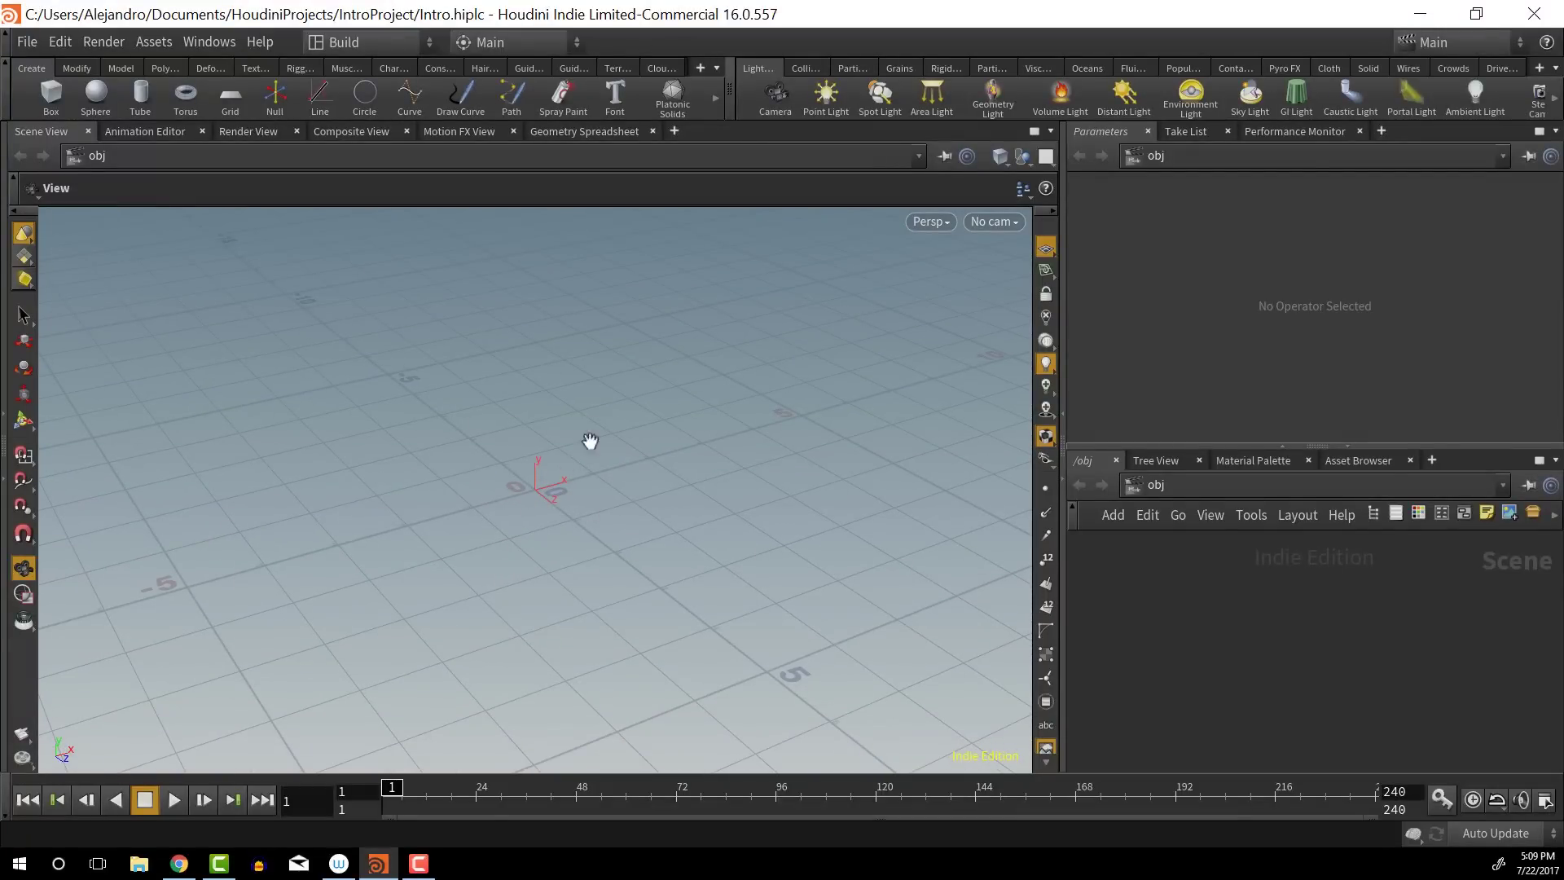
left_click_drag(482, 411, 563, 431)
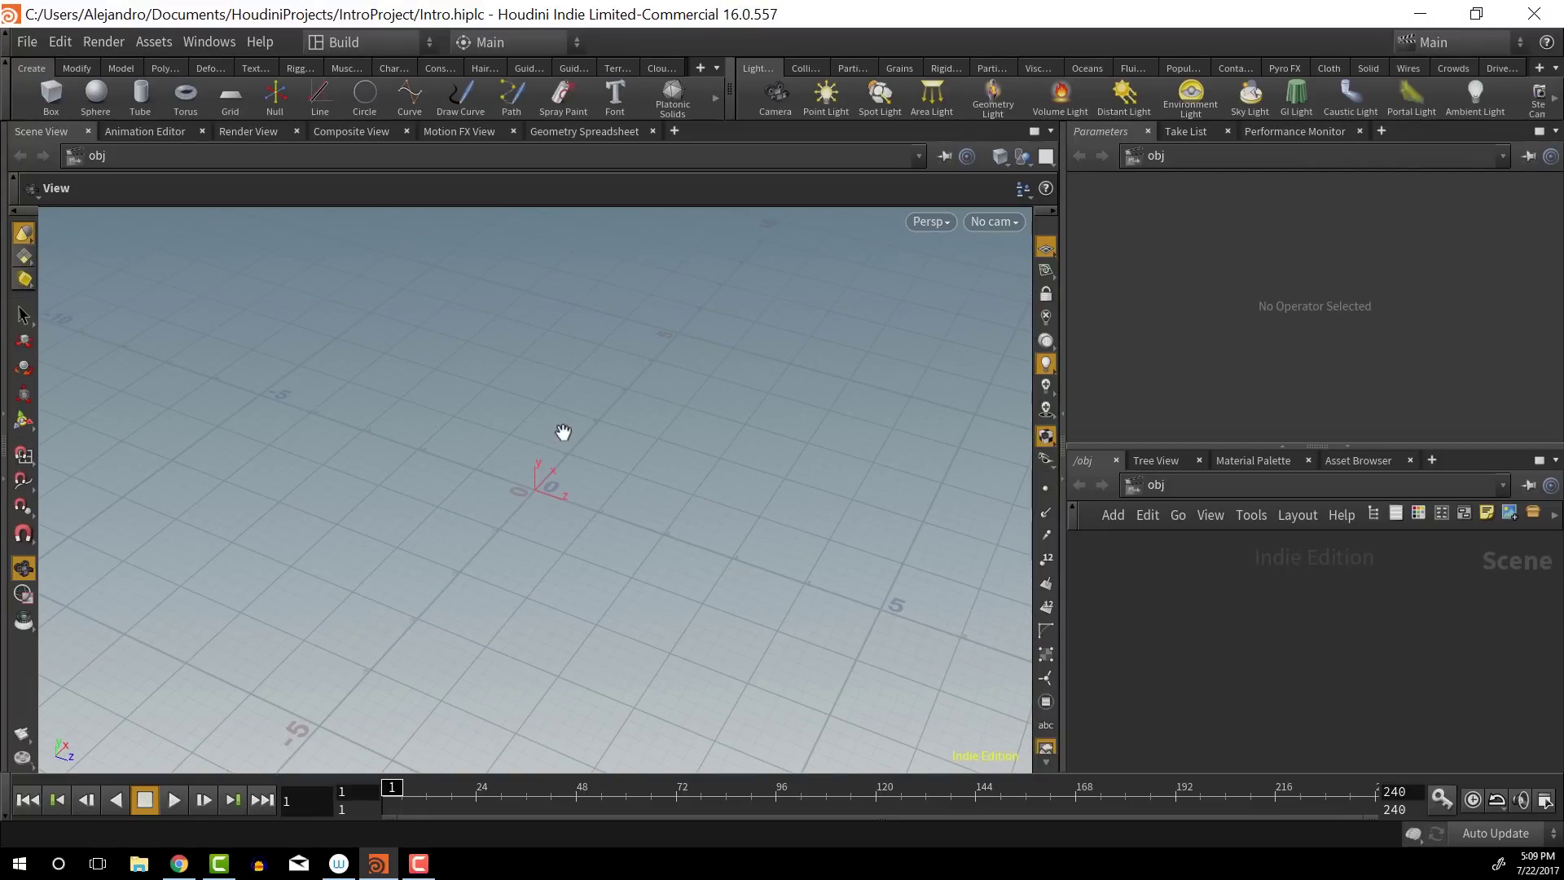
left_click_drag(563, 432, 559, 444)
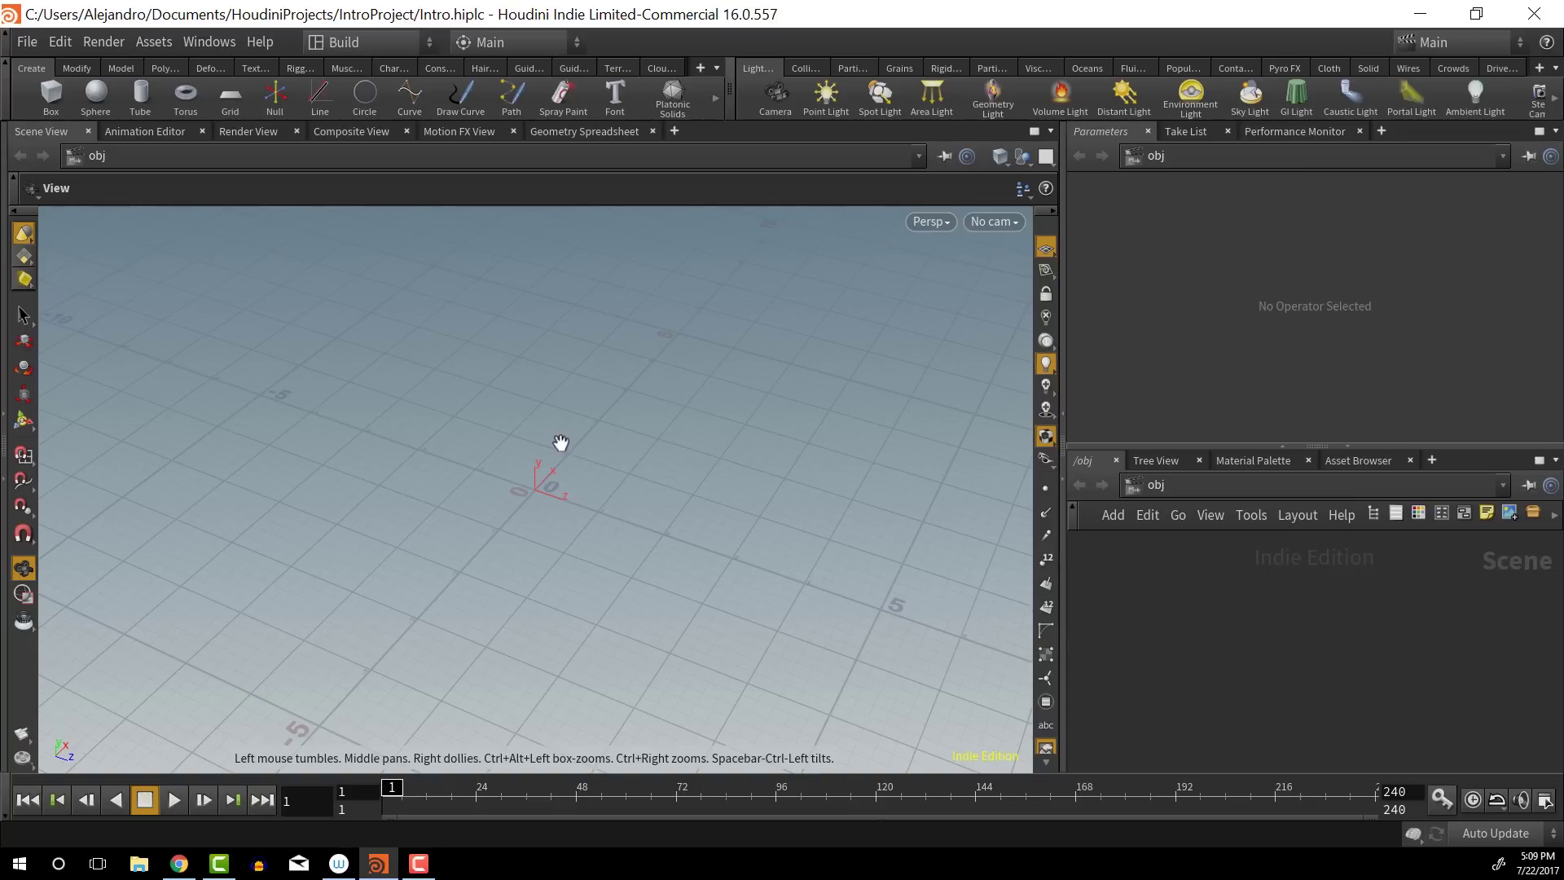
middle_click_drag(541, 433, 481, 429)
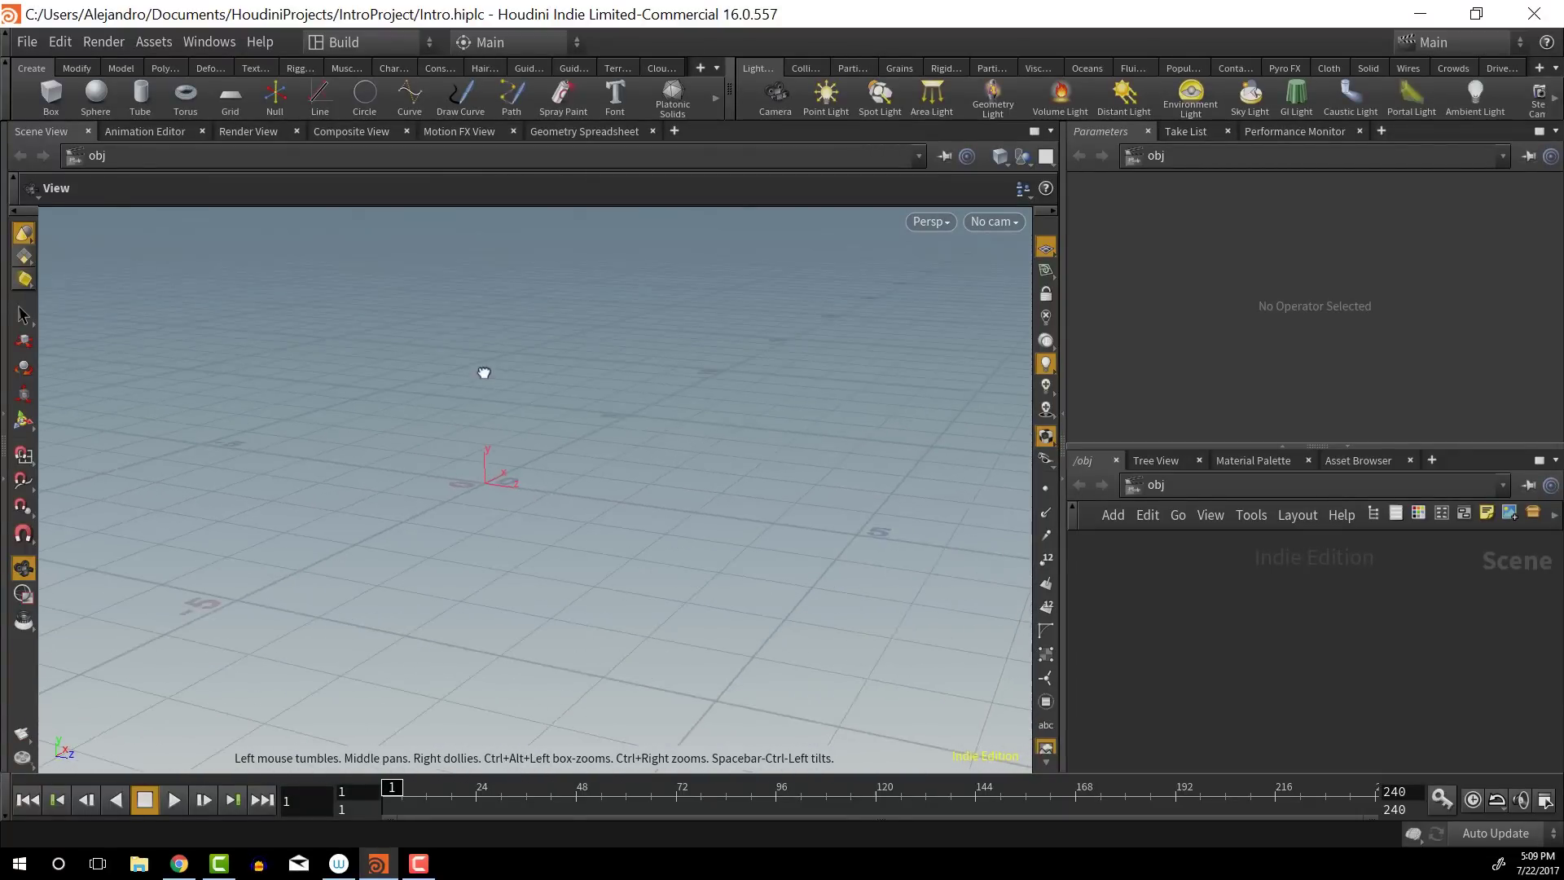
middle_click_drag(484, 372, 457, 439)
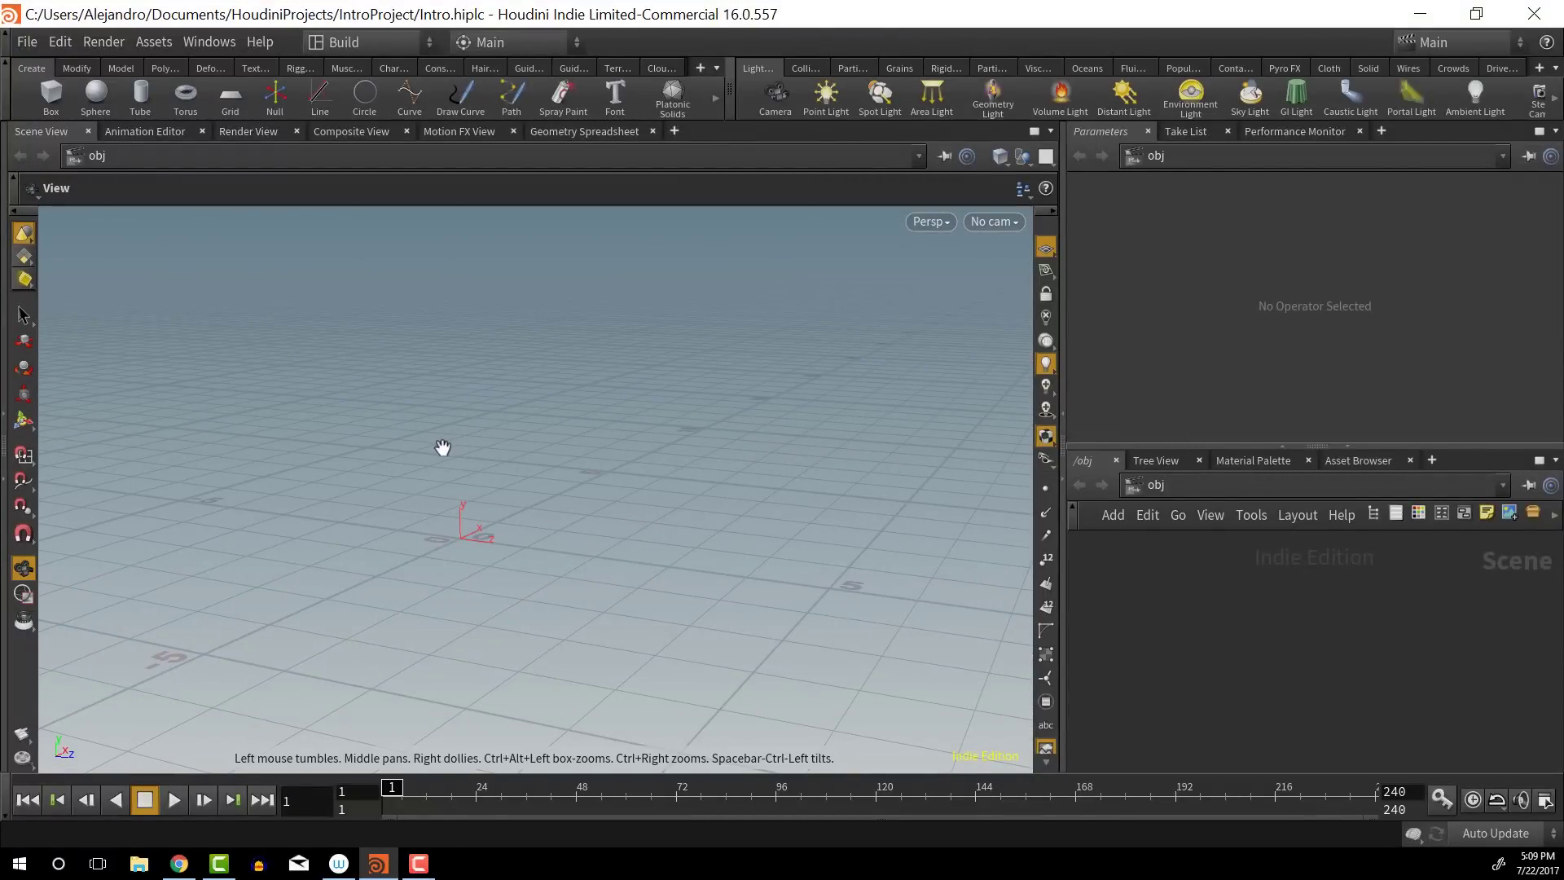
right_click_drag(436, 451, 481, 524)
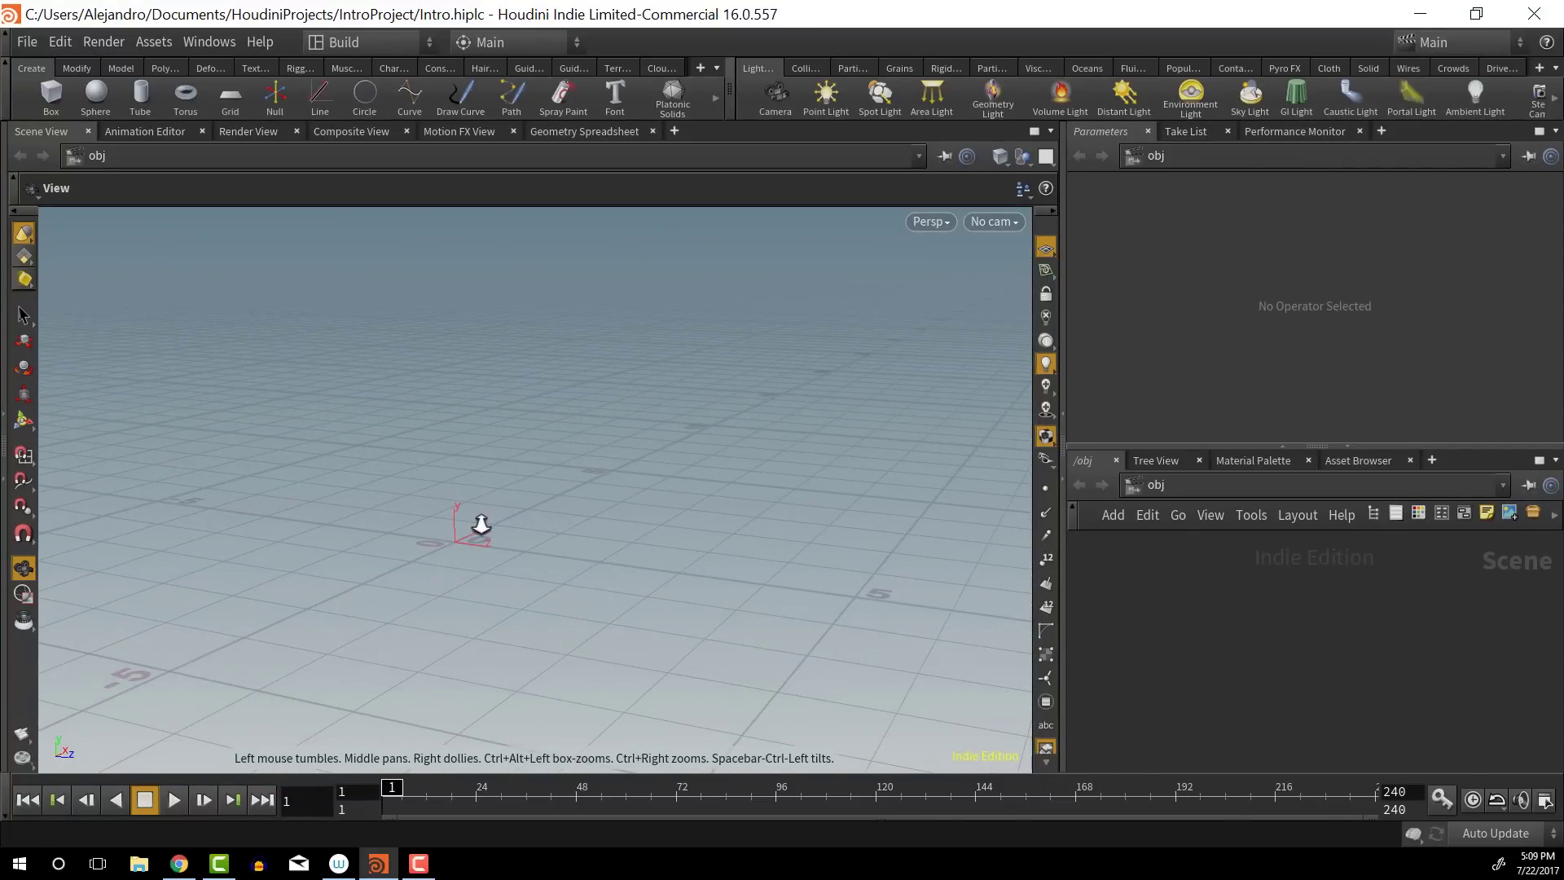
middle_click_drag(517, 488, 644, 520)
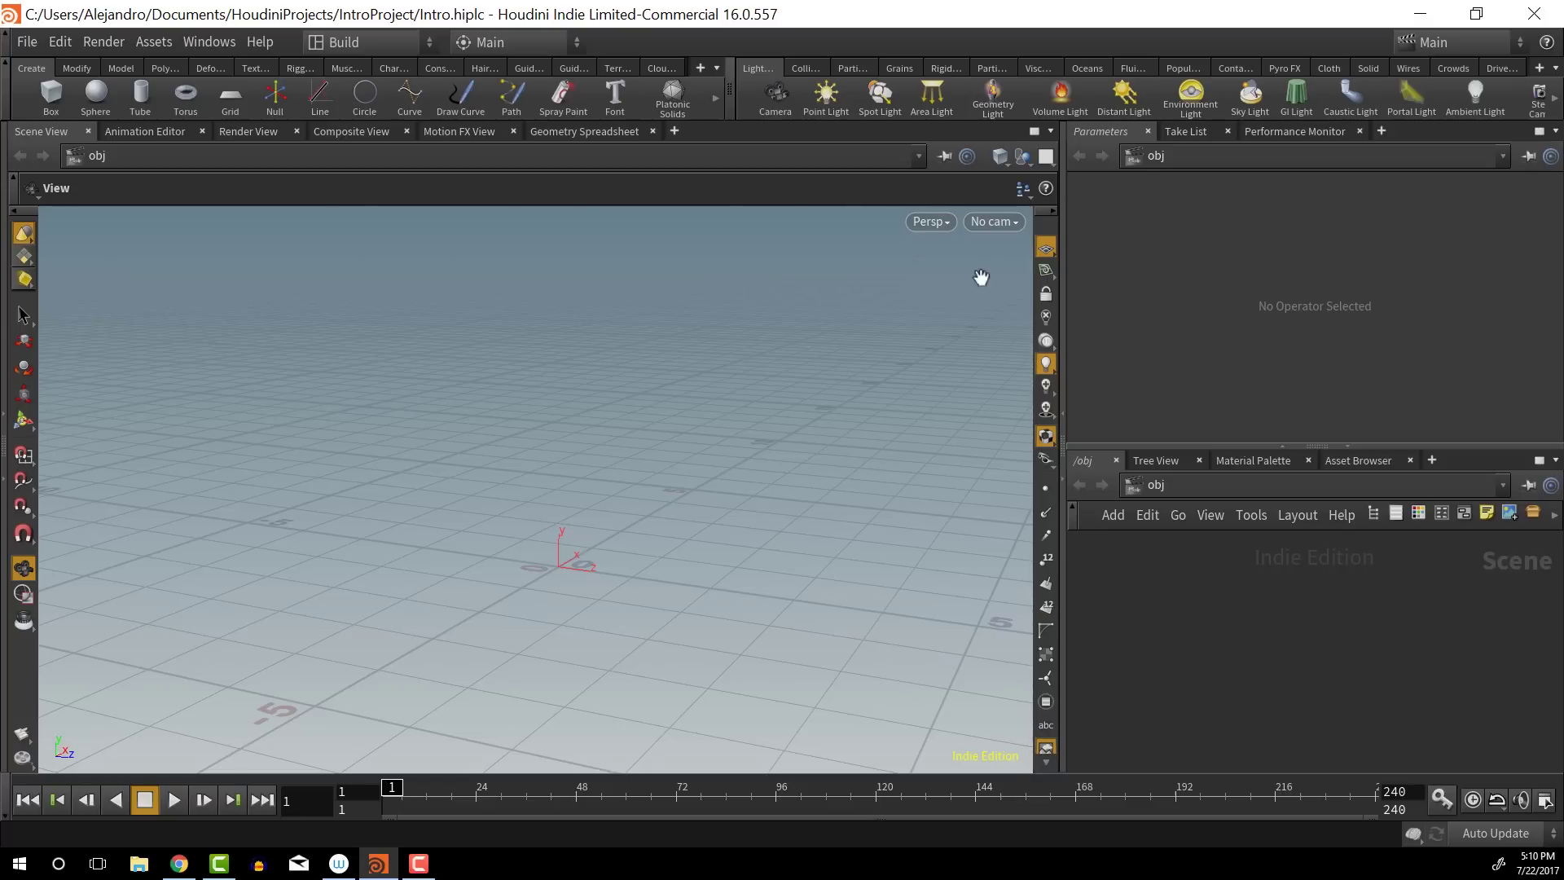
Switch the viewport from the perspective view to the Top viewport and back to the Perspective viewport
left_click(941, 226)
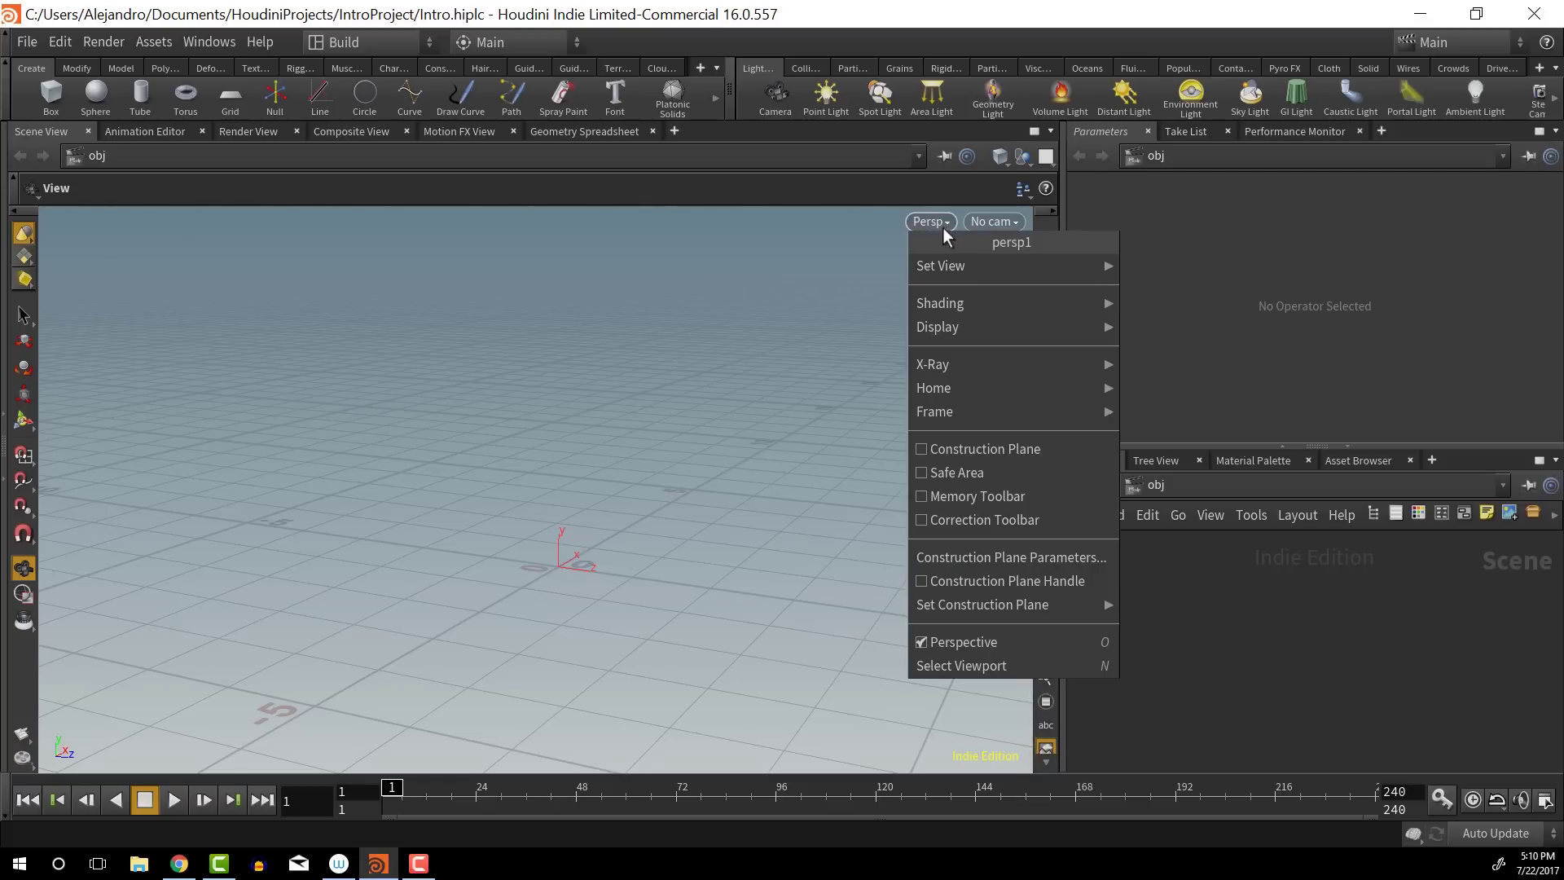
mouse_move(943, 268)
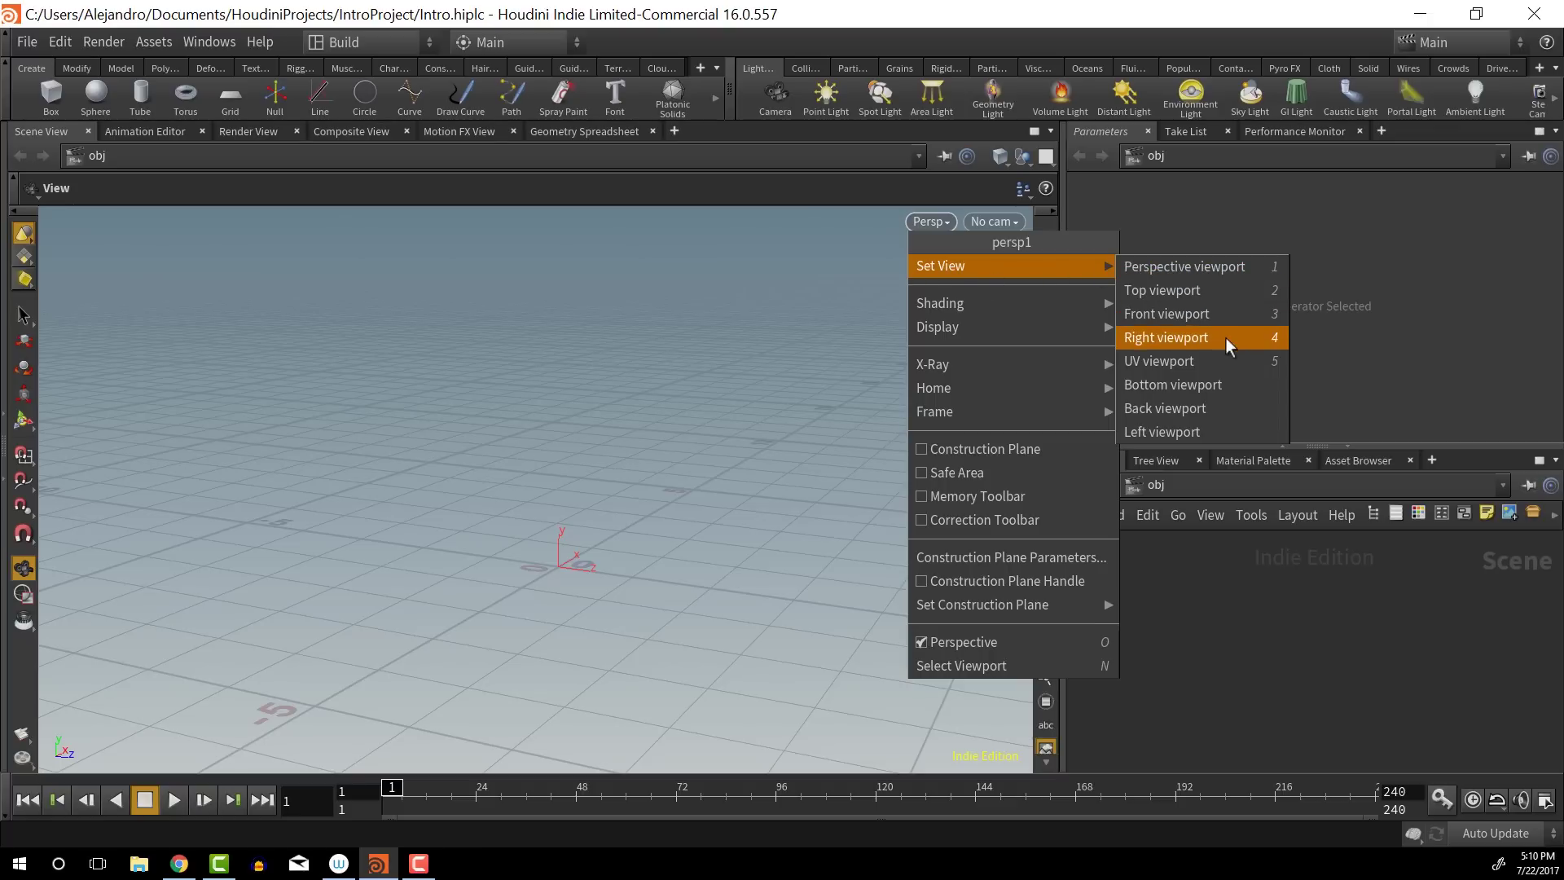
left_click(1199, 296)
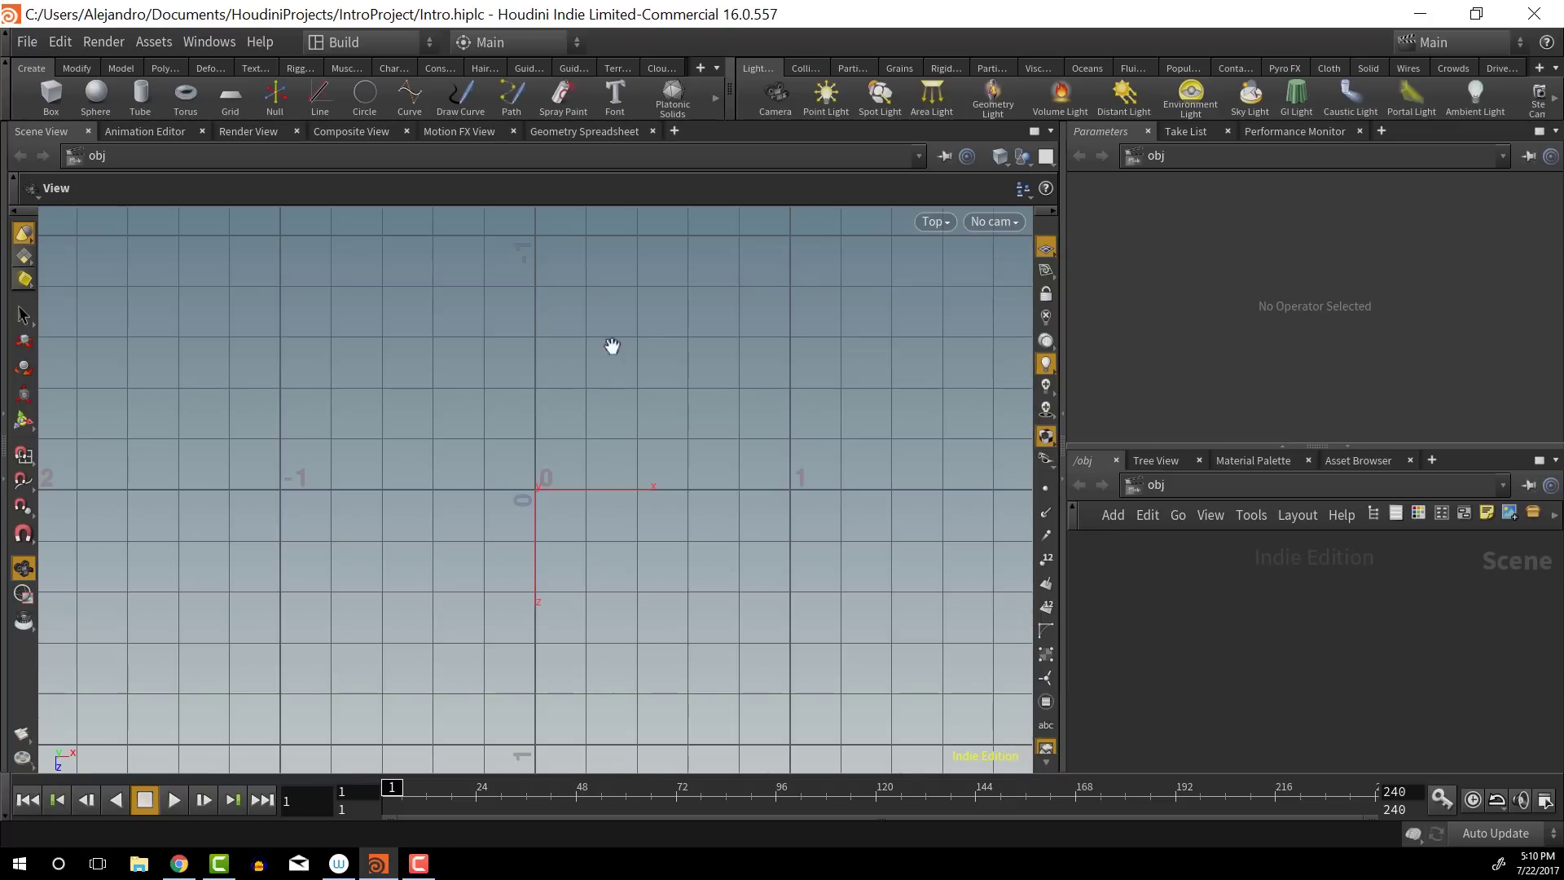
left_click(933, 224)
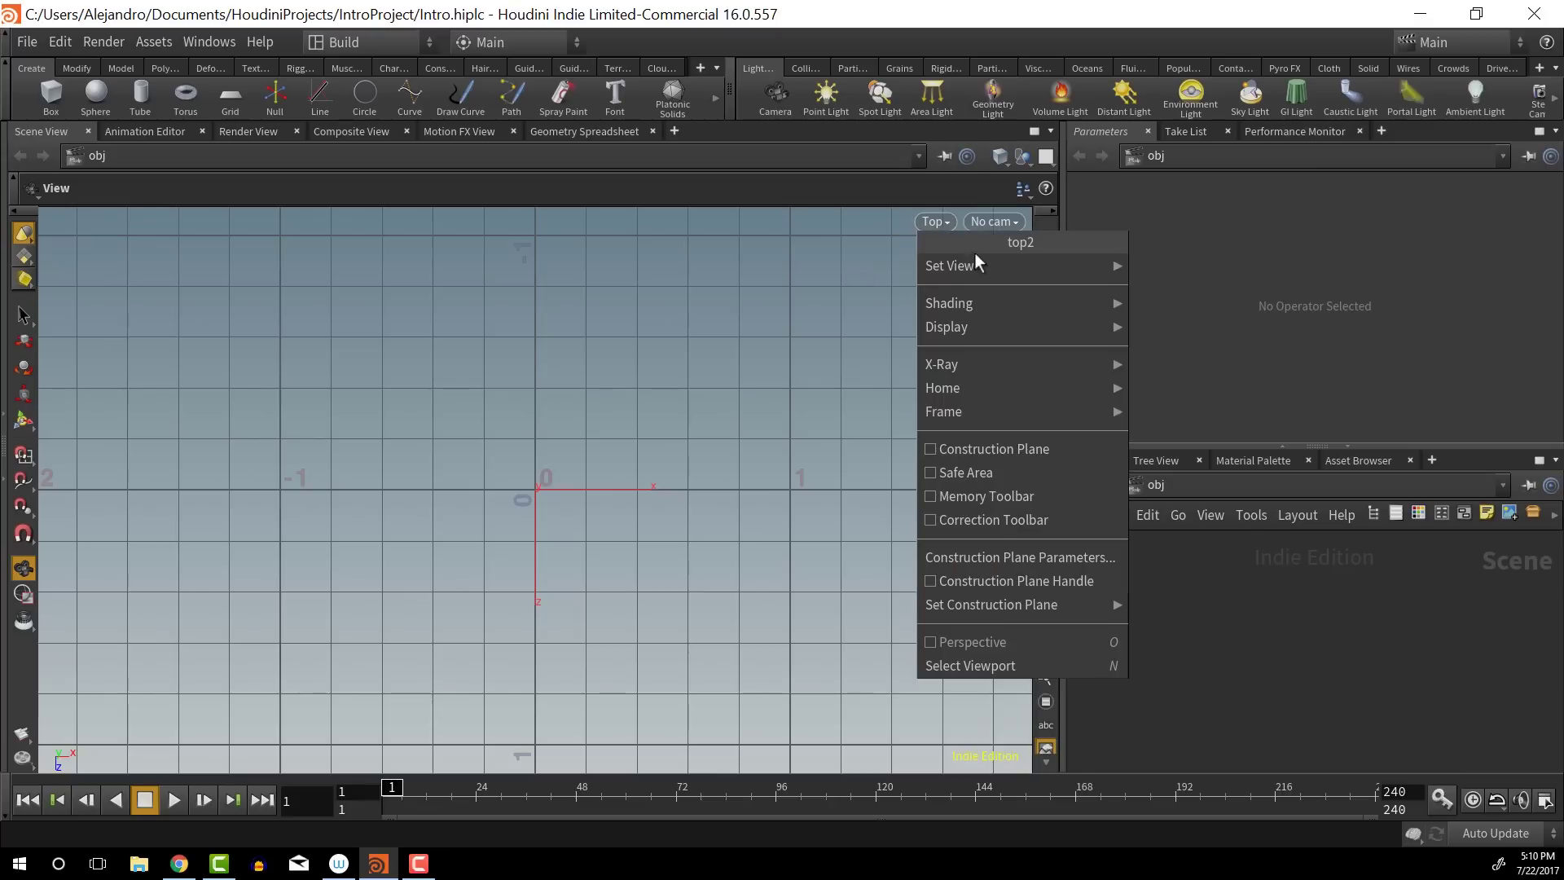
left_click(1183, 257)
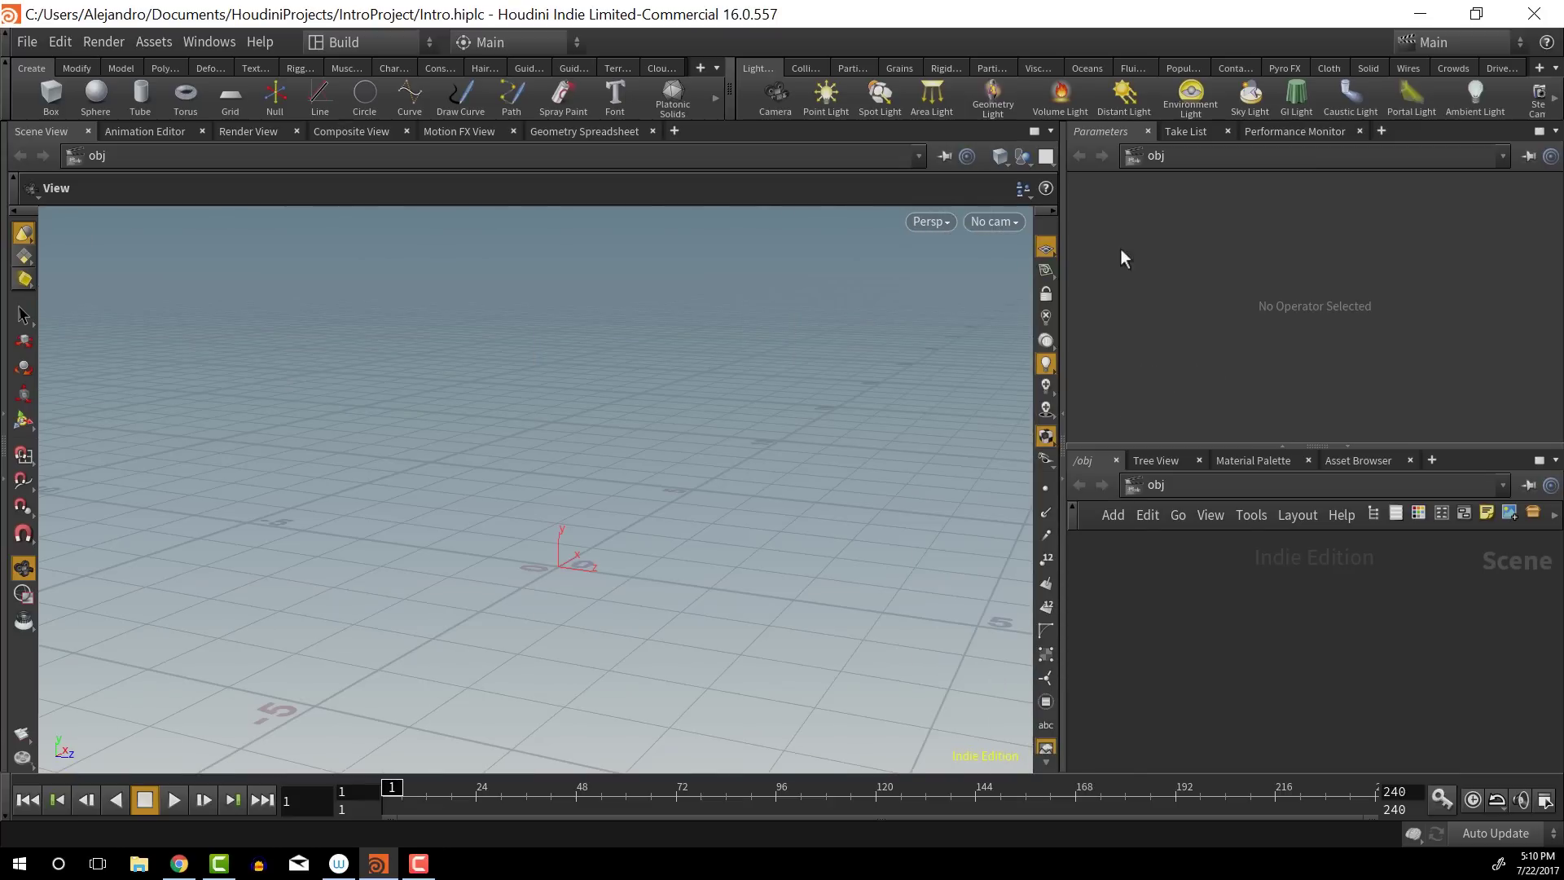
left_click(995, 223)
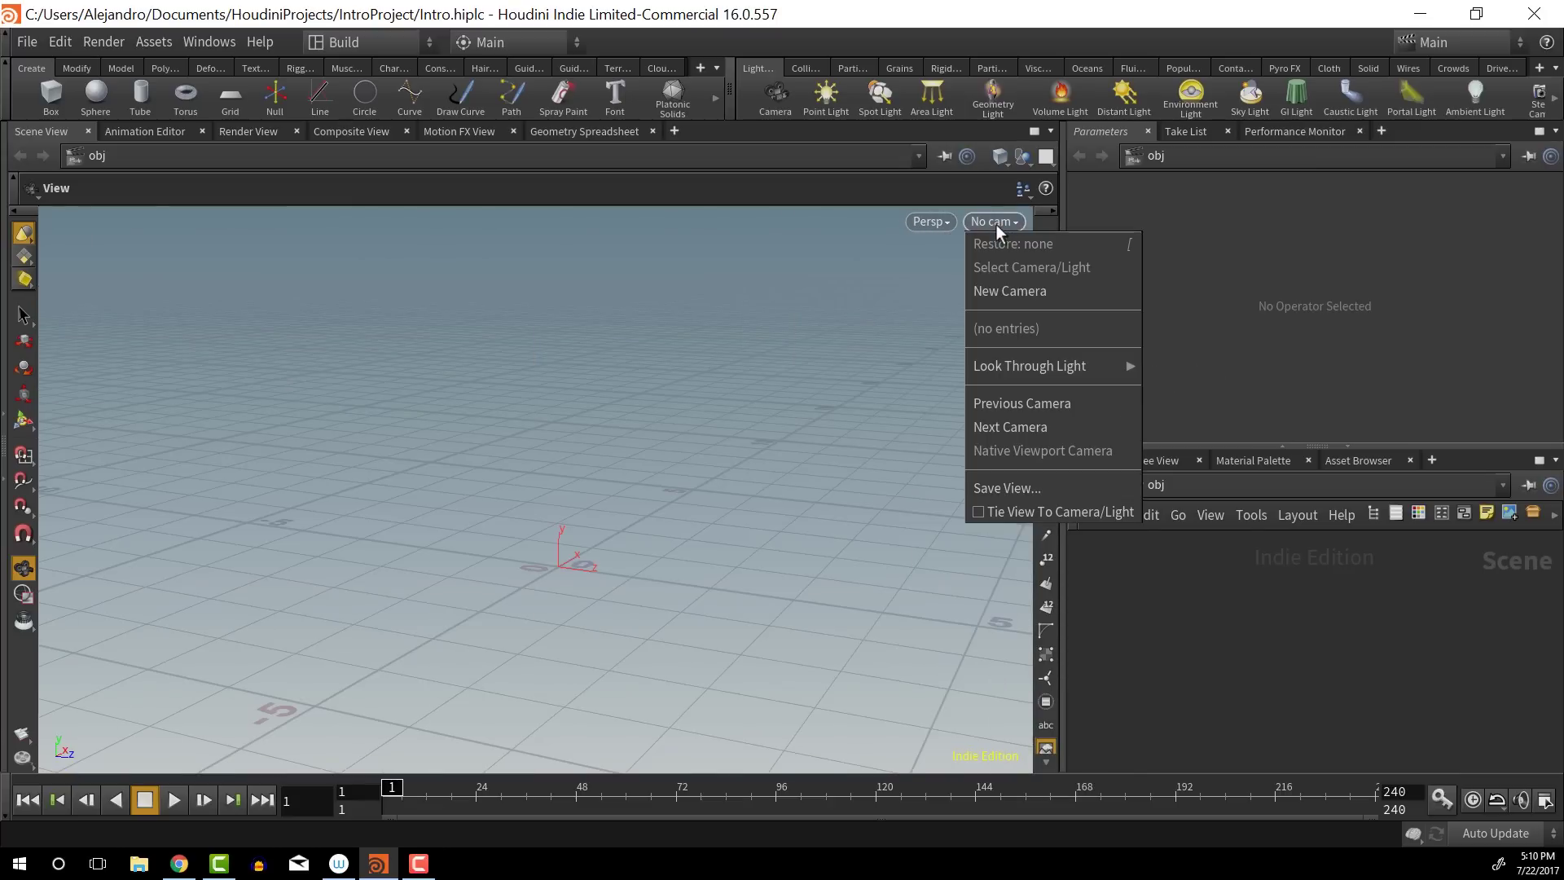
left_click(945, 222)
left_click(941, 222)
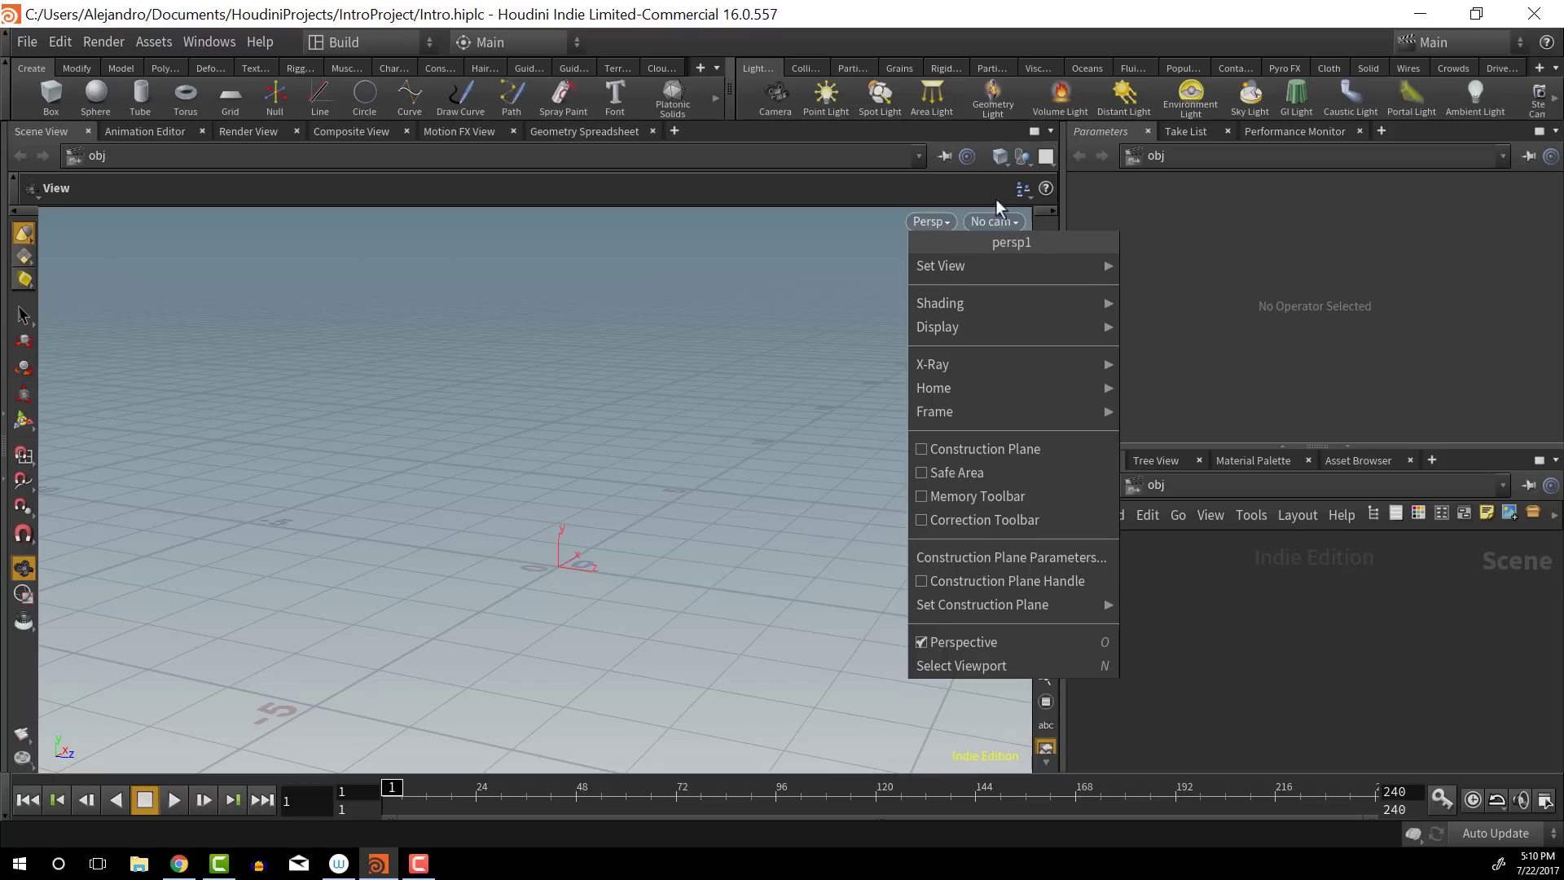
Change the viewport layout to Four Views and restore it to Single View
left_click(1046, 160)
left_click(1046, 159)
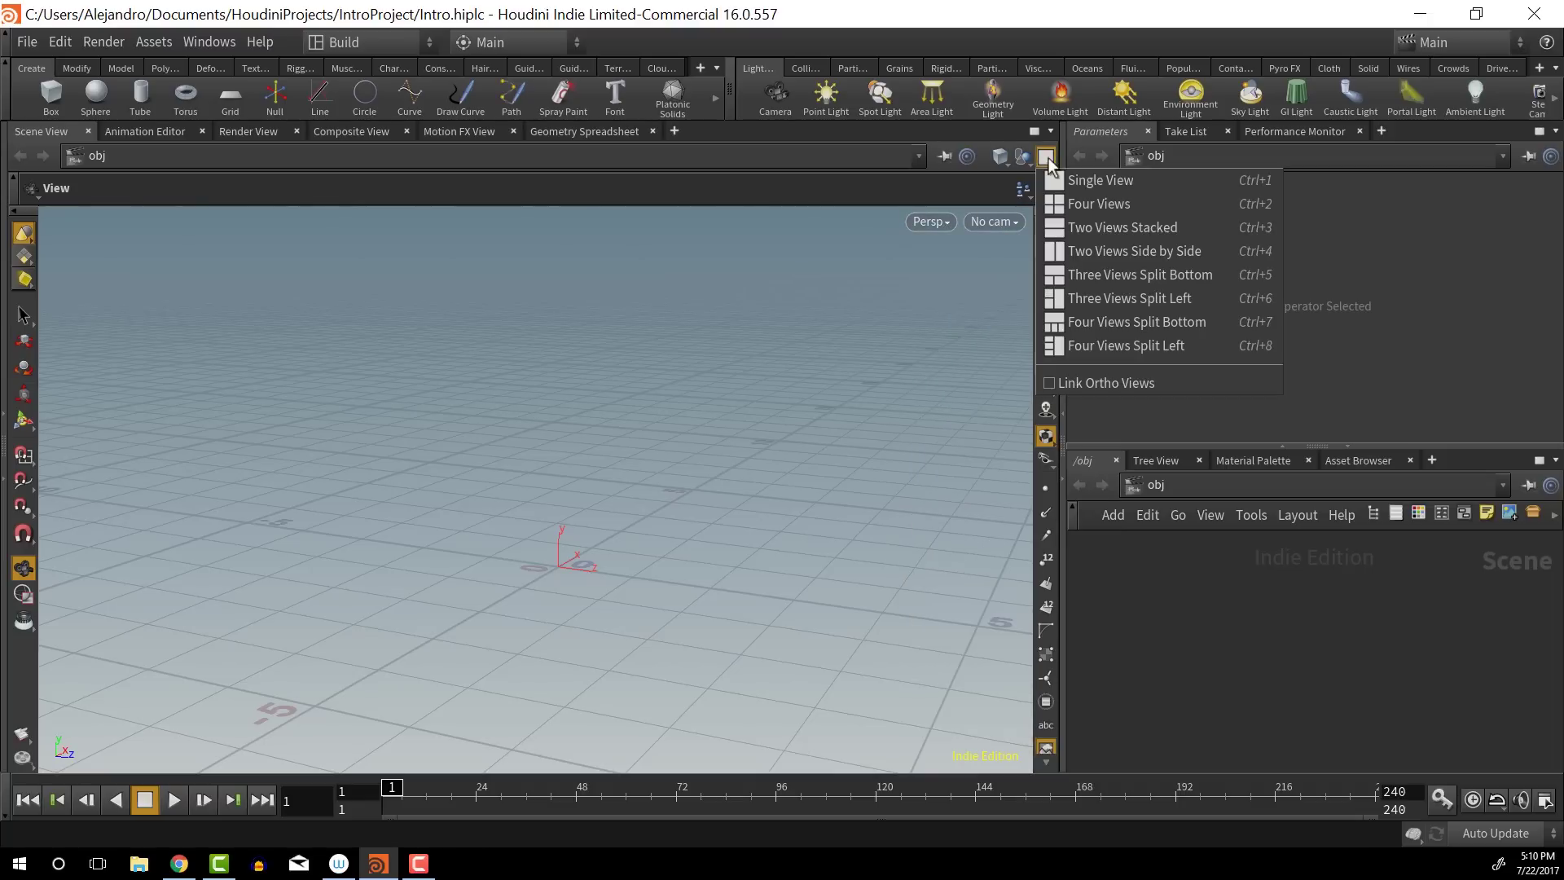
left_click(1111, 205)
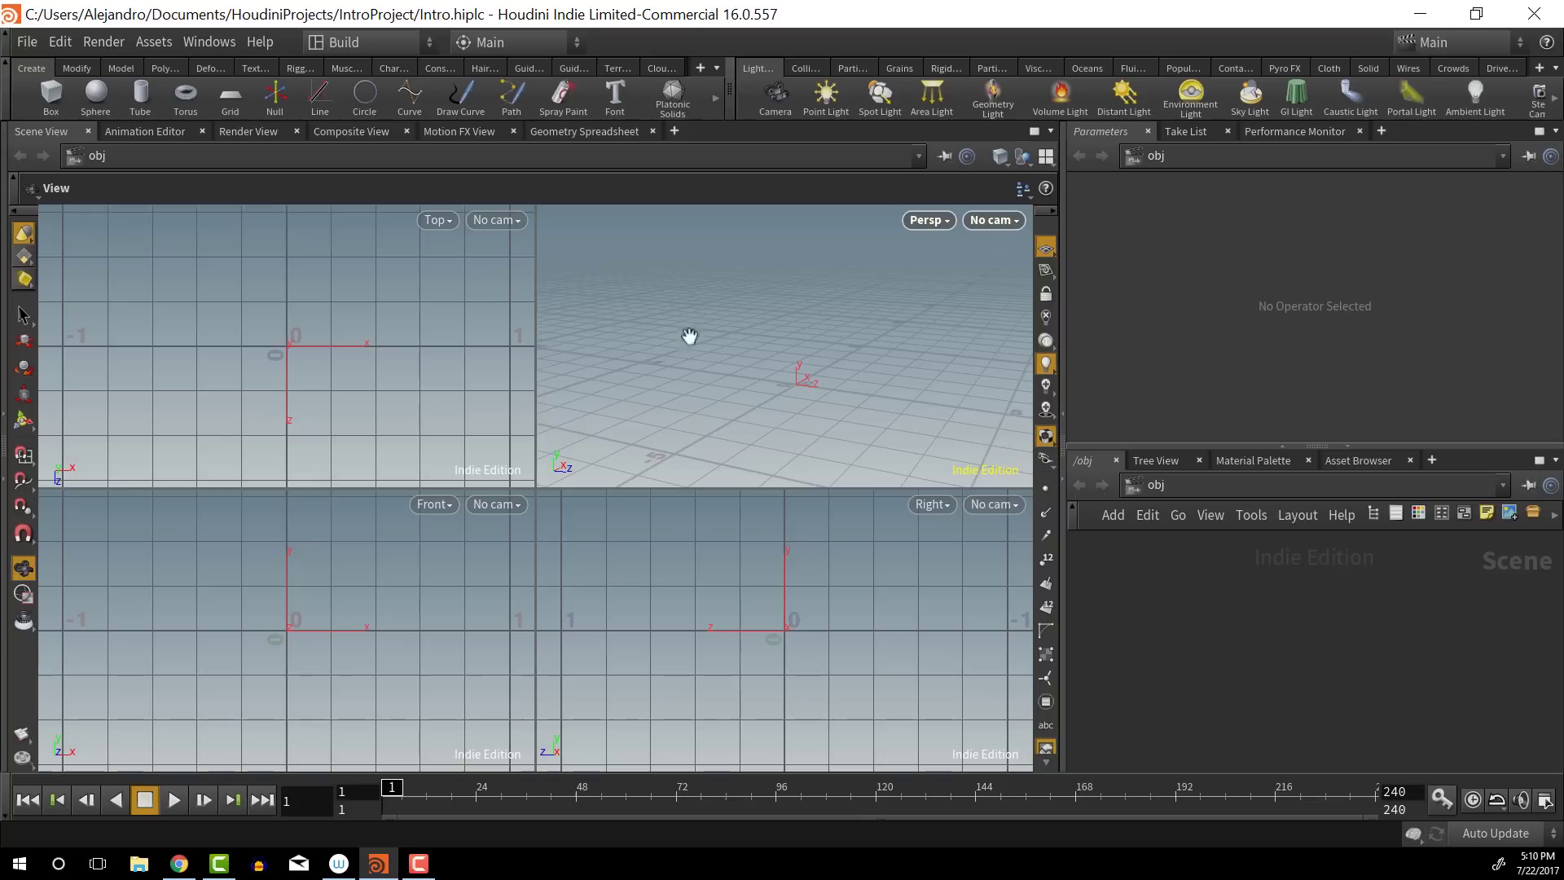
left_click(1046, 155)
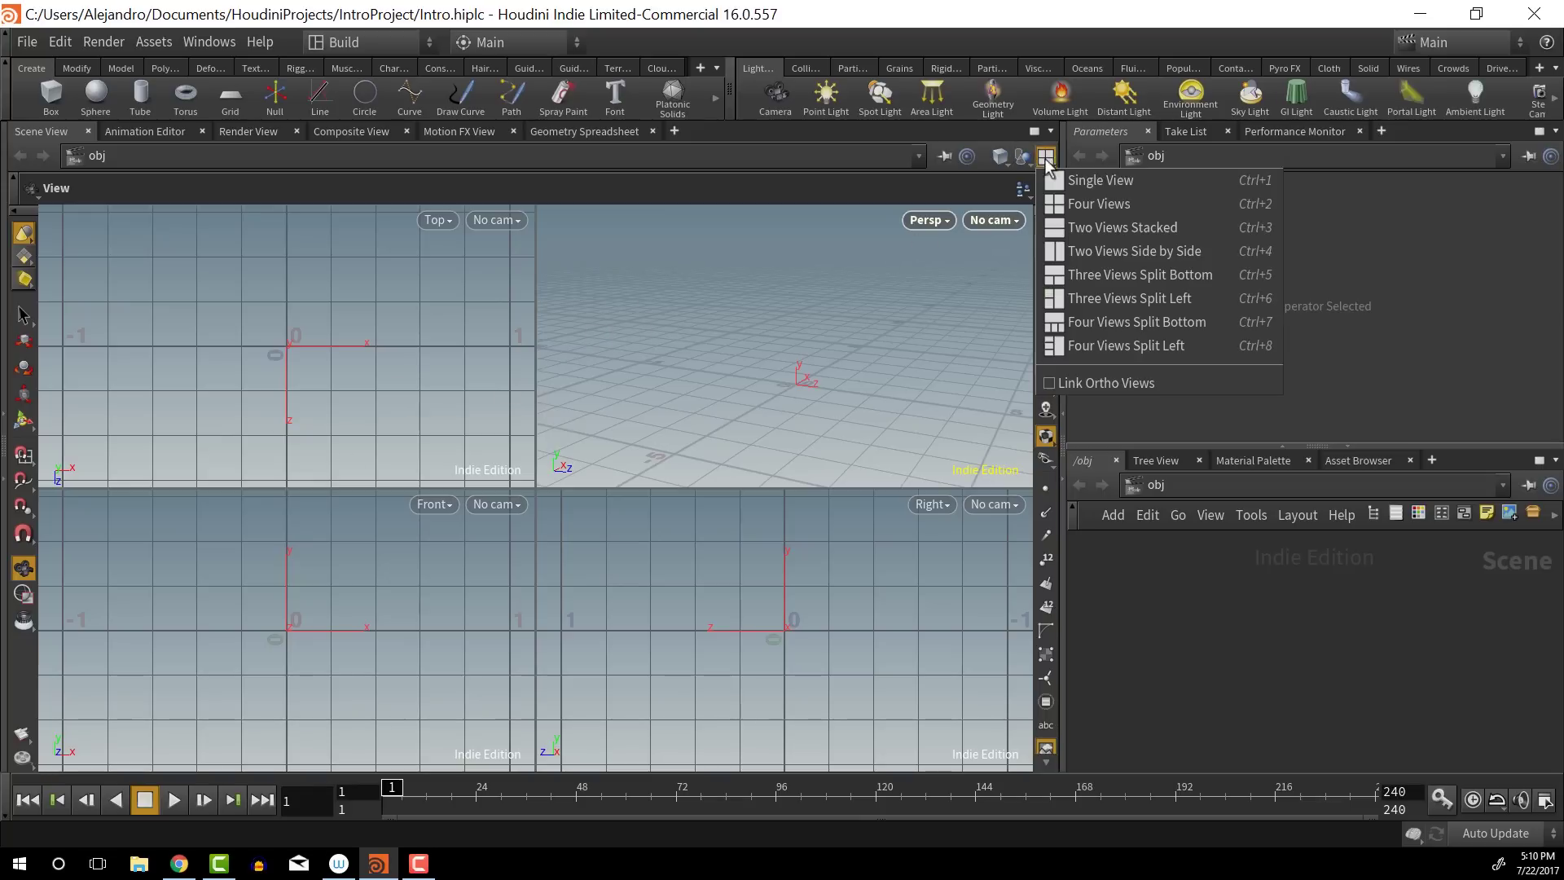
left_click(1089, 182)
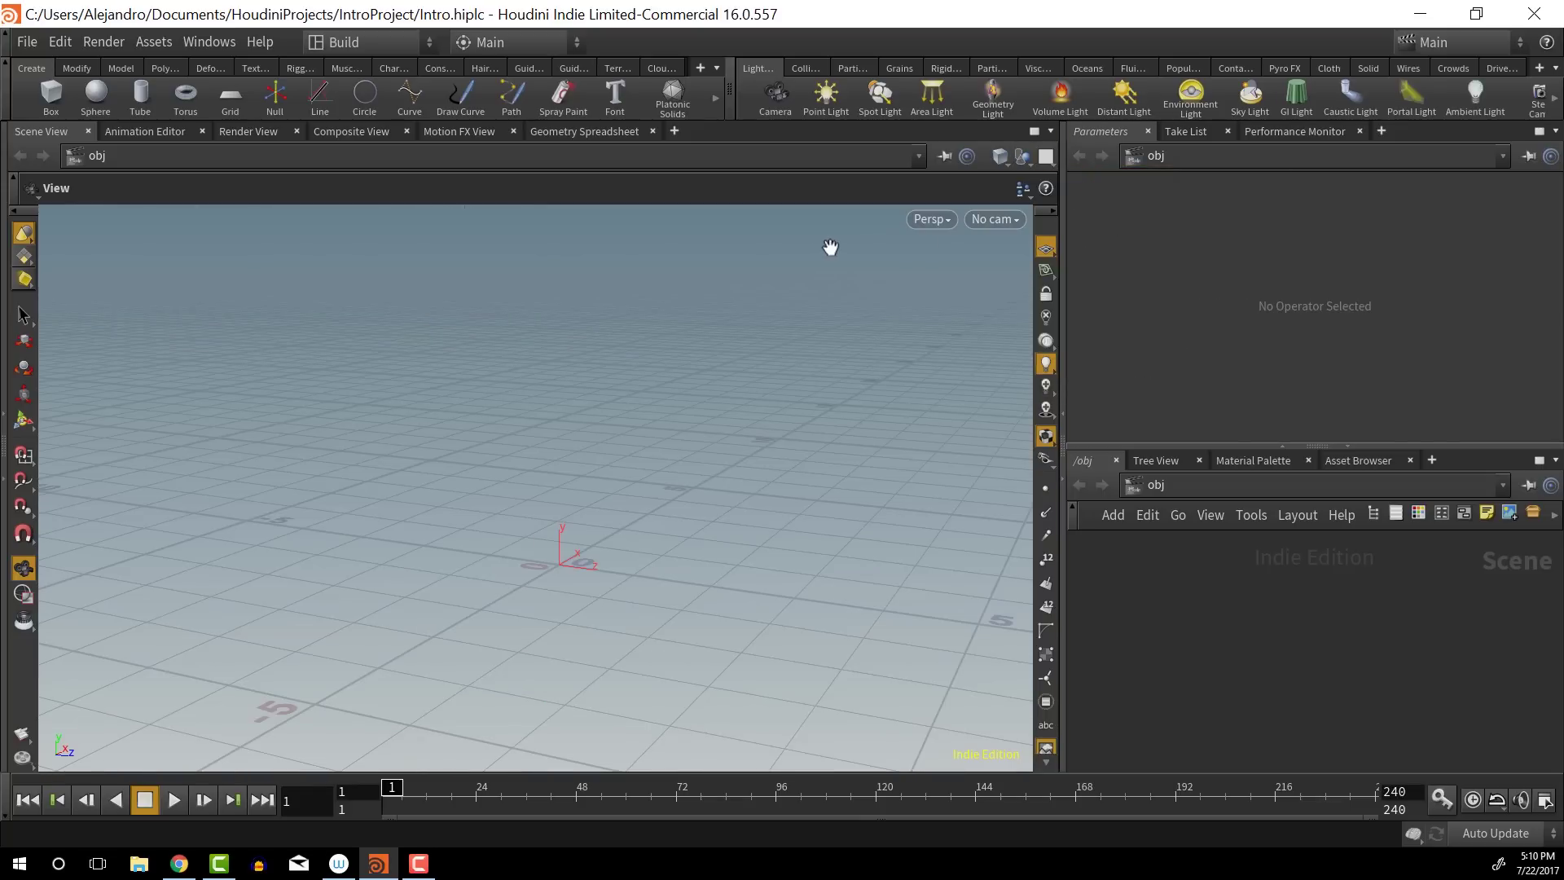
Cycle the viewport layout through Four Views and Two Views Stacked, and return to Single View
key("space+b")
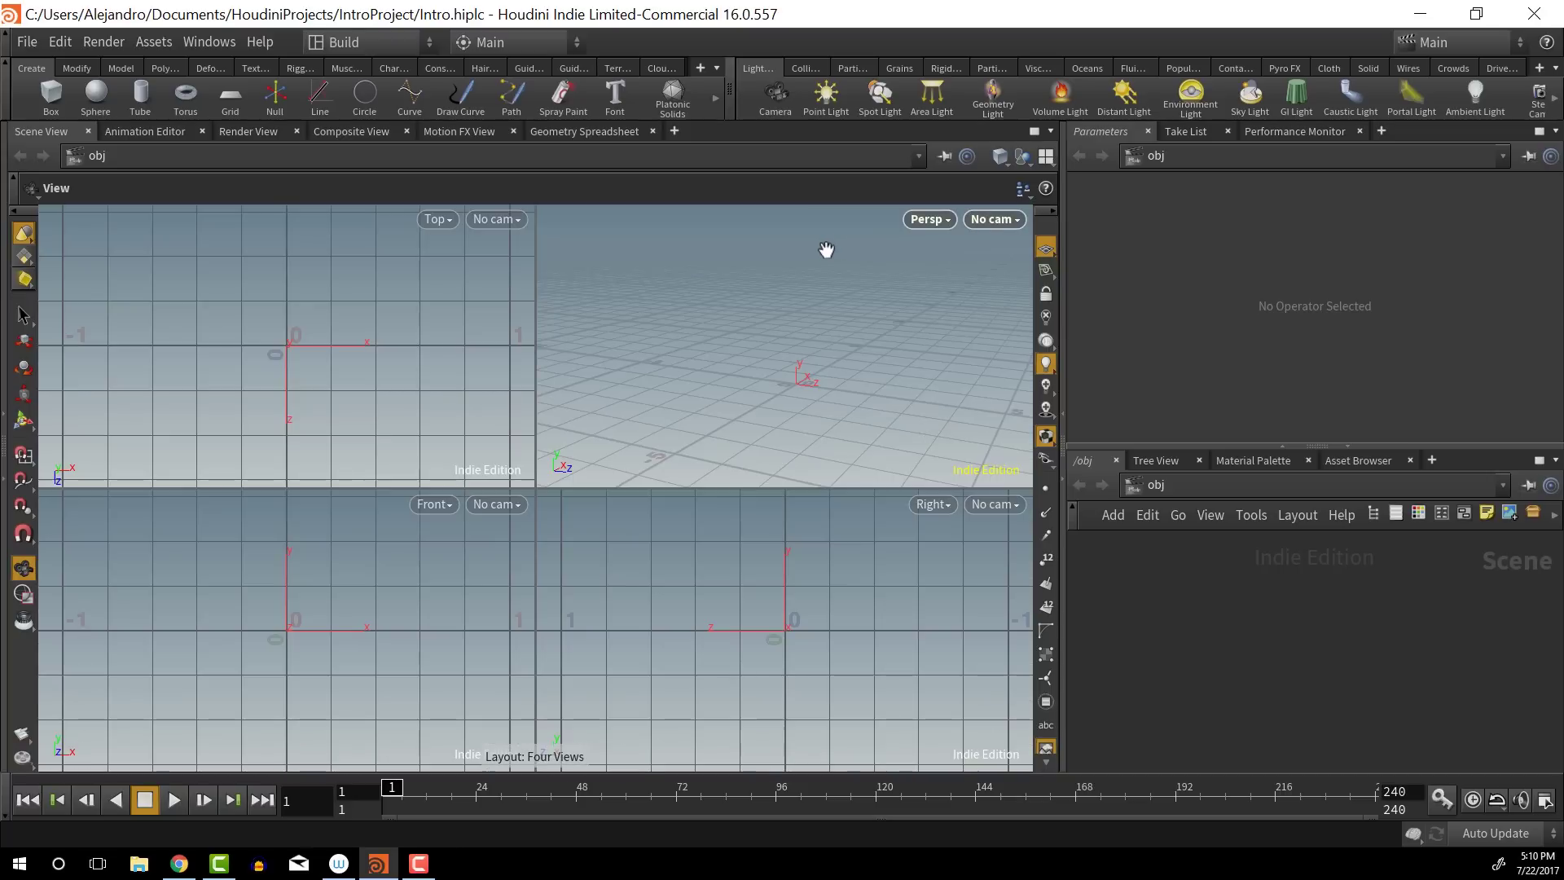
key("space+b")
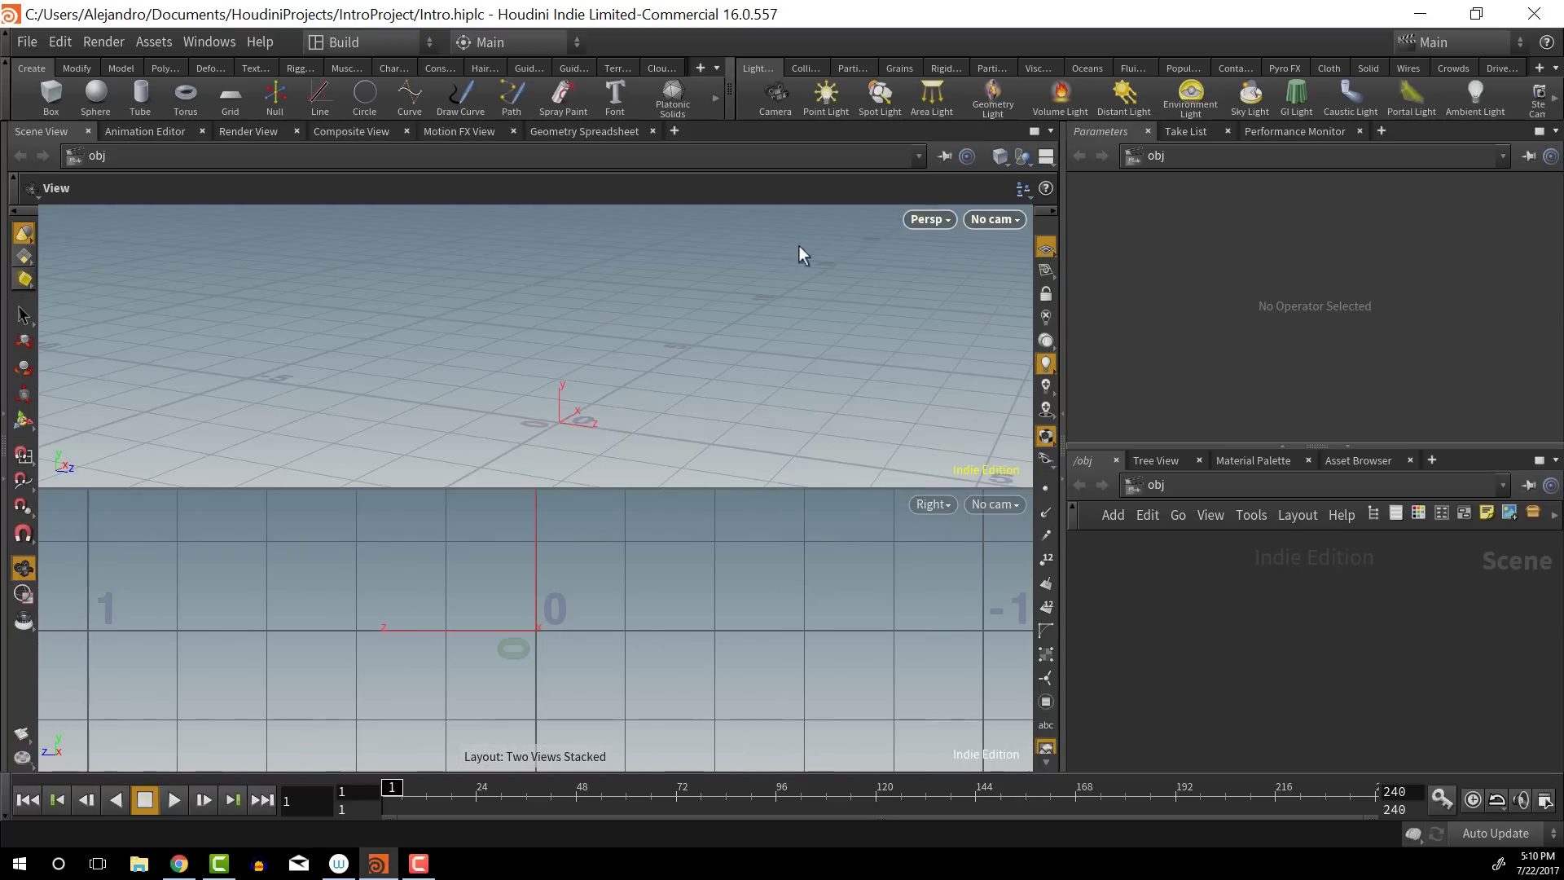
key("space+b")
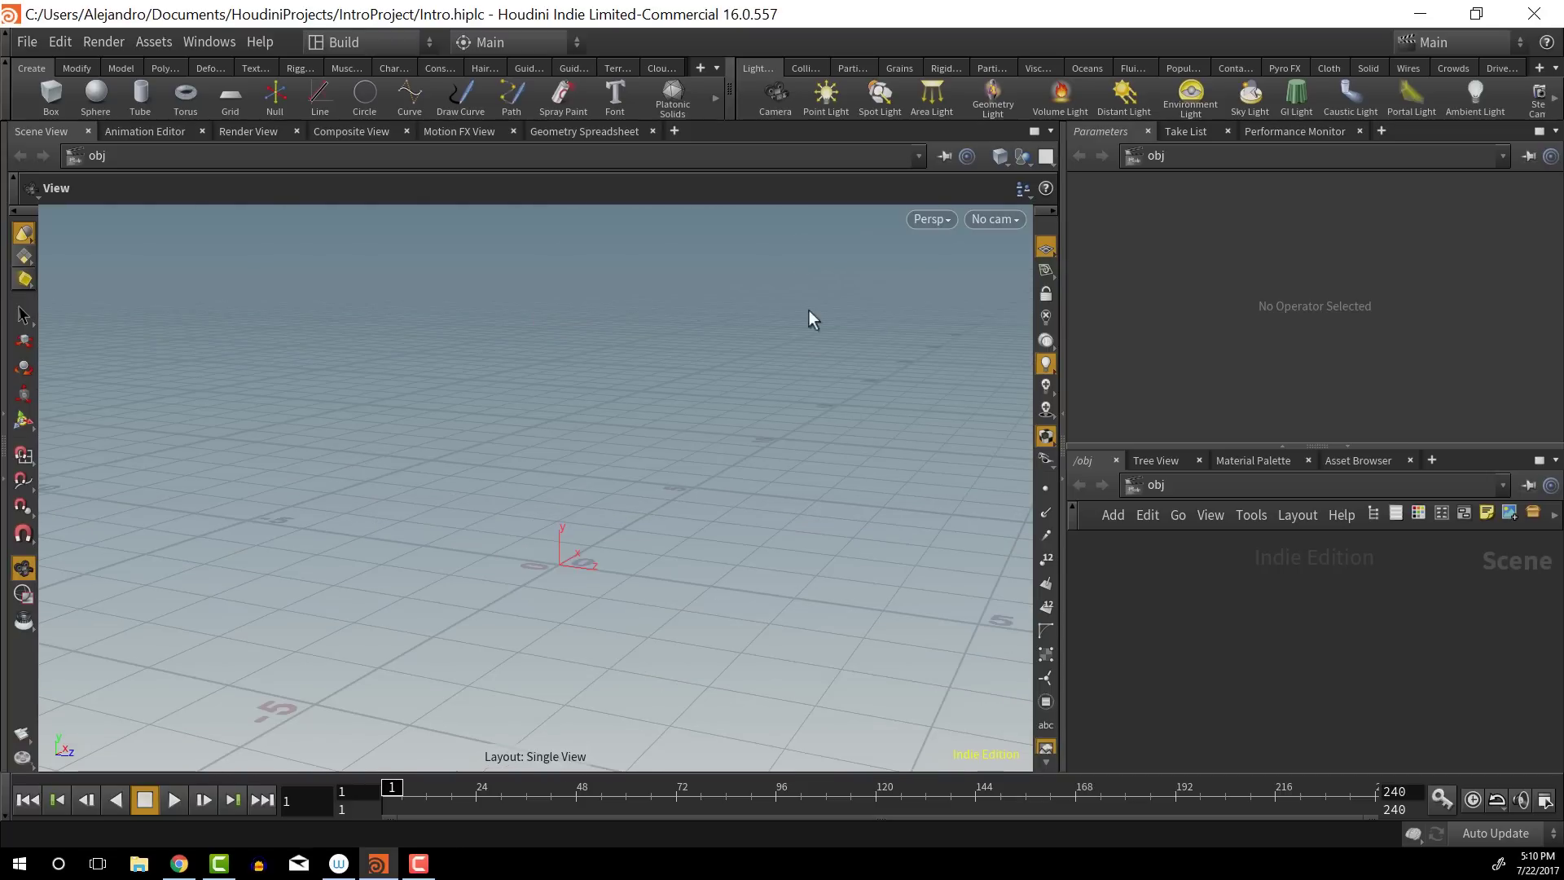
Switch the single viewport repeatedly among the Perspective, Top, Front and Right views, ending in Perspective
key("space+1")
key("space+2")
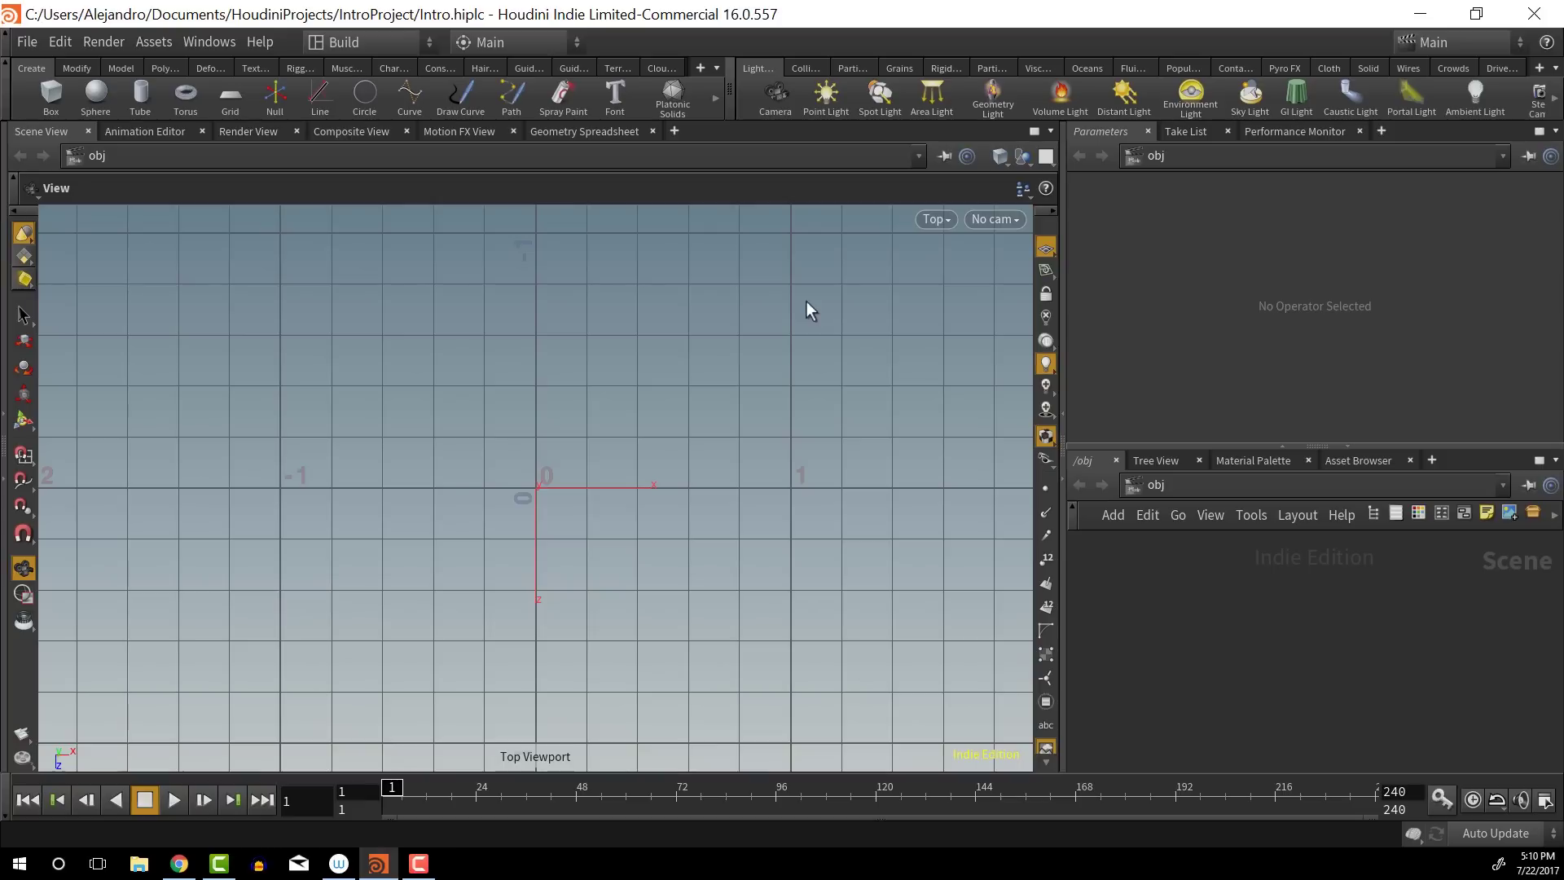
key("space+3")
key("space+4")
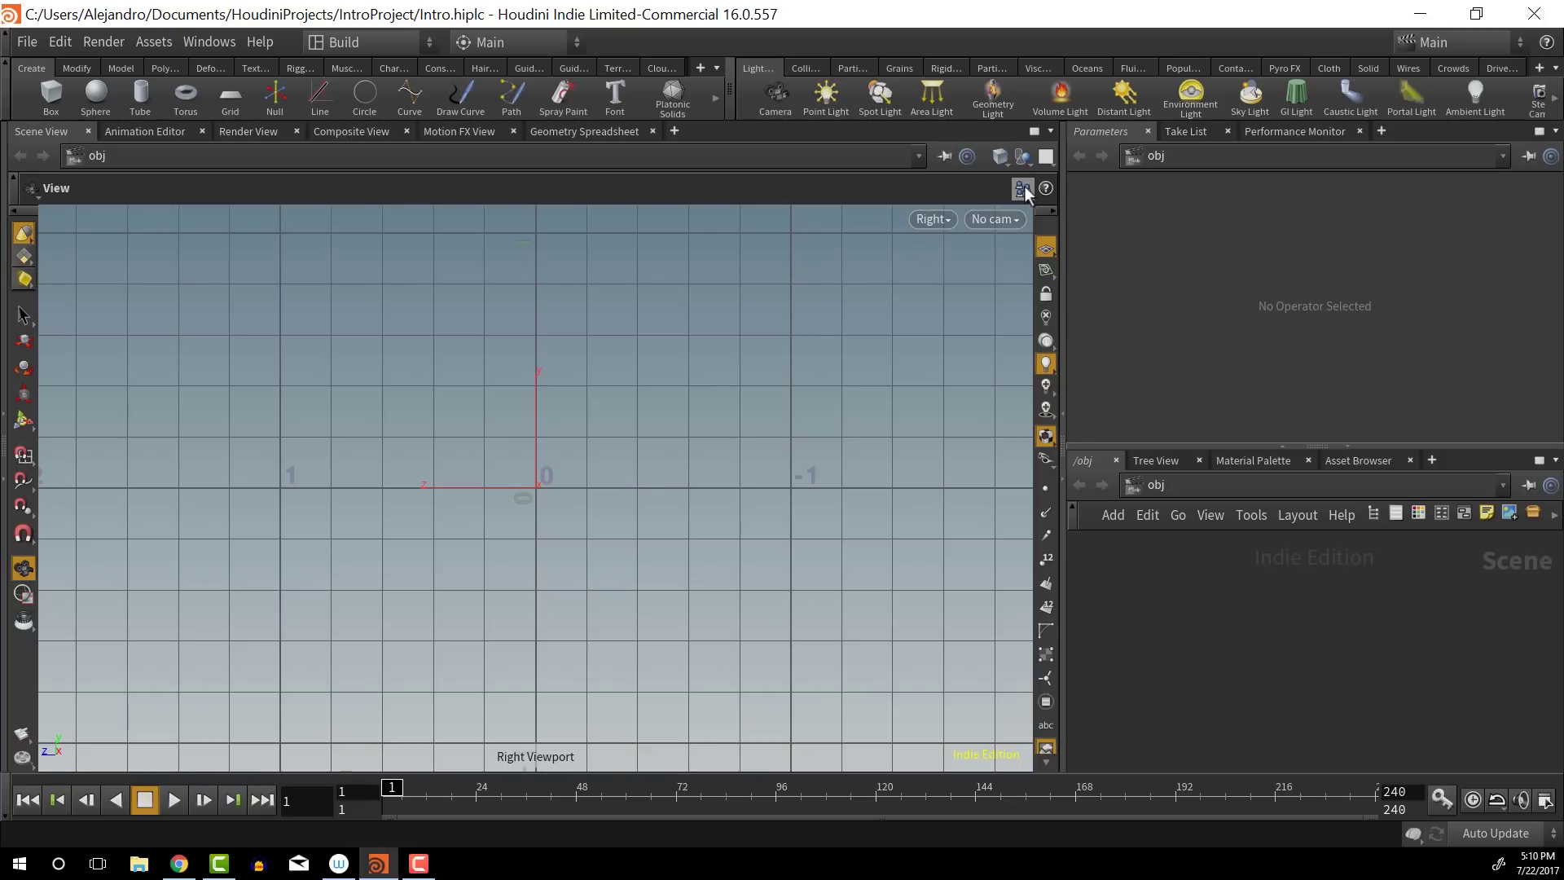
key("space+1")
key("space+3")
key("space+4")
key("space+1")
key("space+2")
key("space+3")
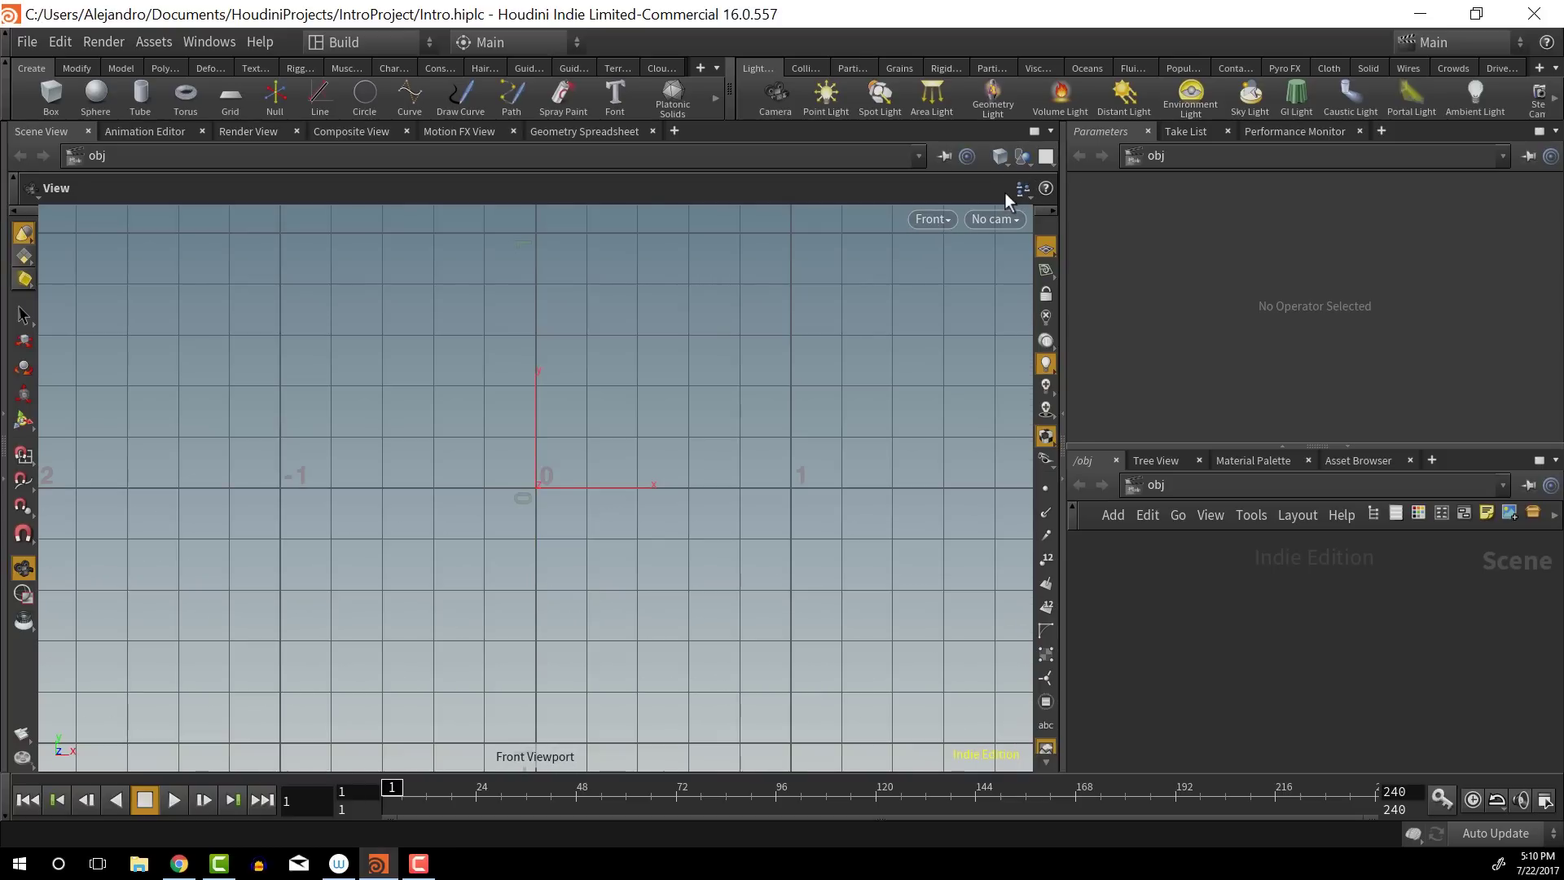
key("space+4")
key("space+1")
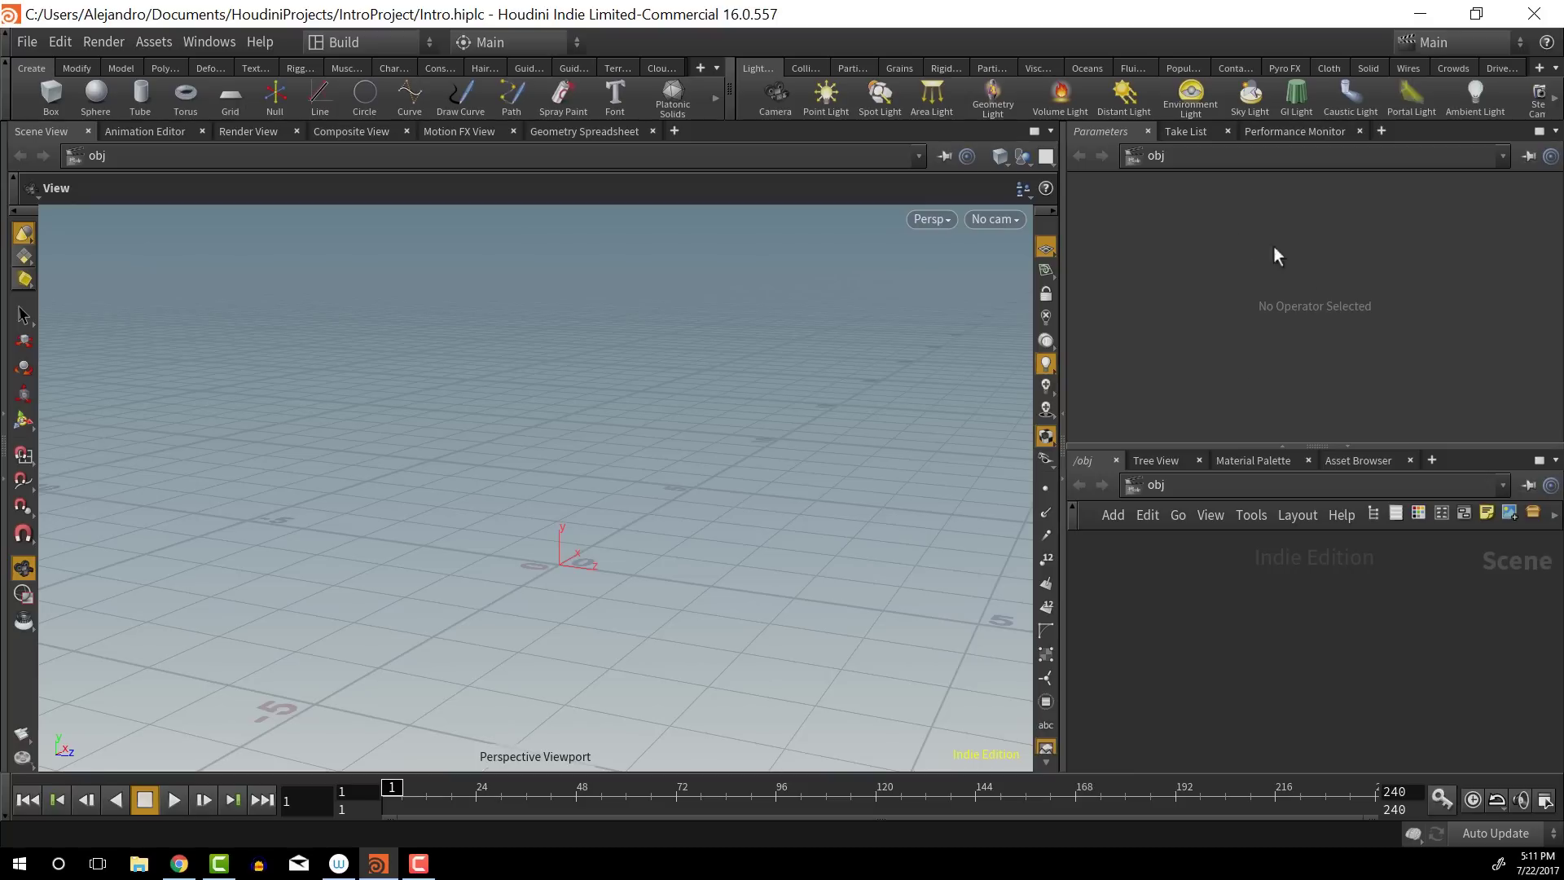
Look at the Take List and Performance Monitor panes, and return to the Parameters pane
left_click(1184, 131)
left_click(1286, 130)
left_click(1106, 130)
Add a Geometry object node to the obj network
key("Tab")
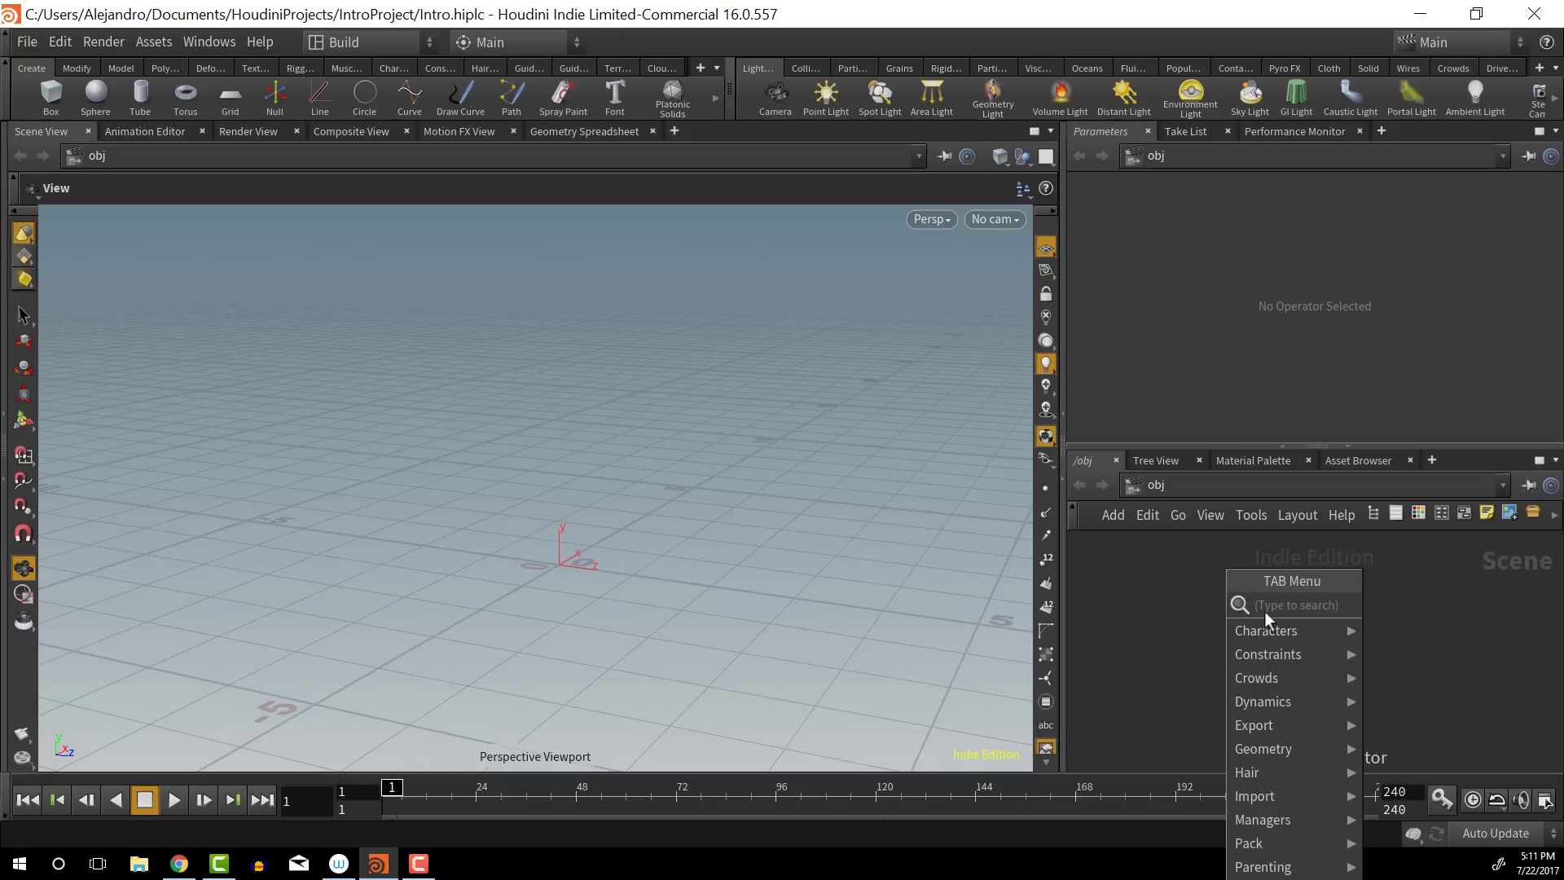
mouse_move(1271, 780)
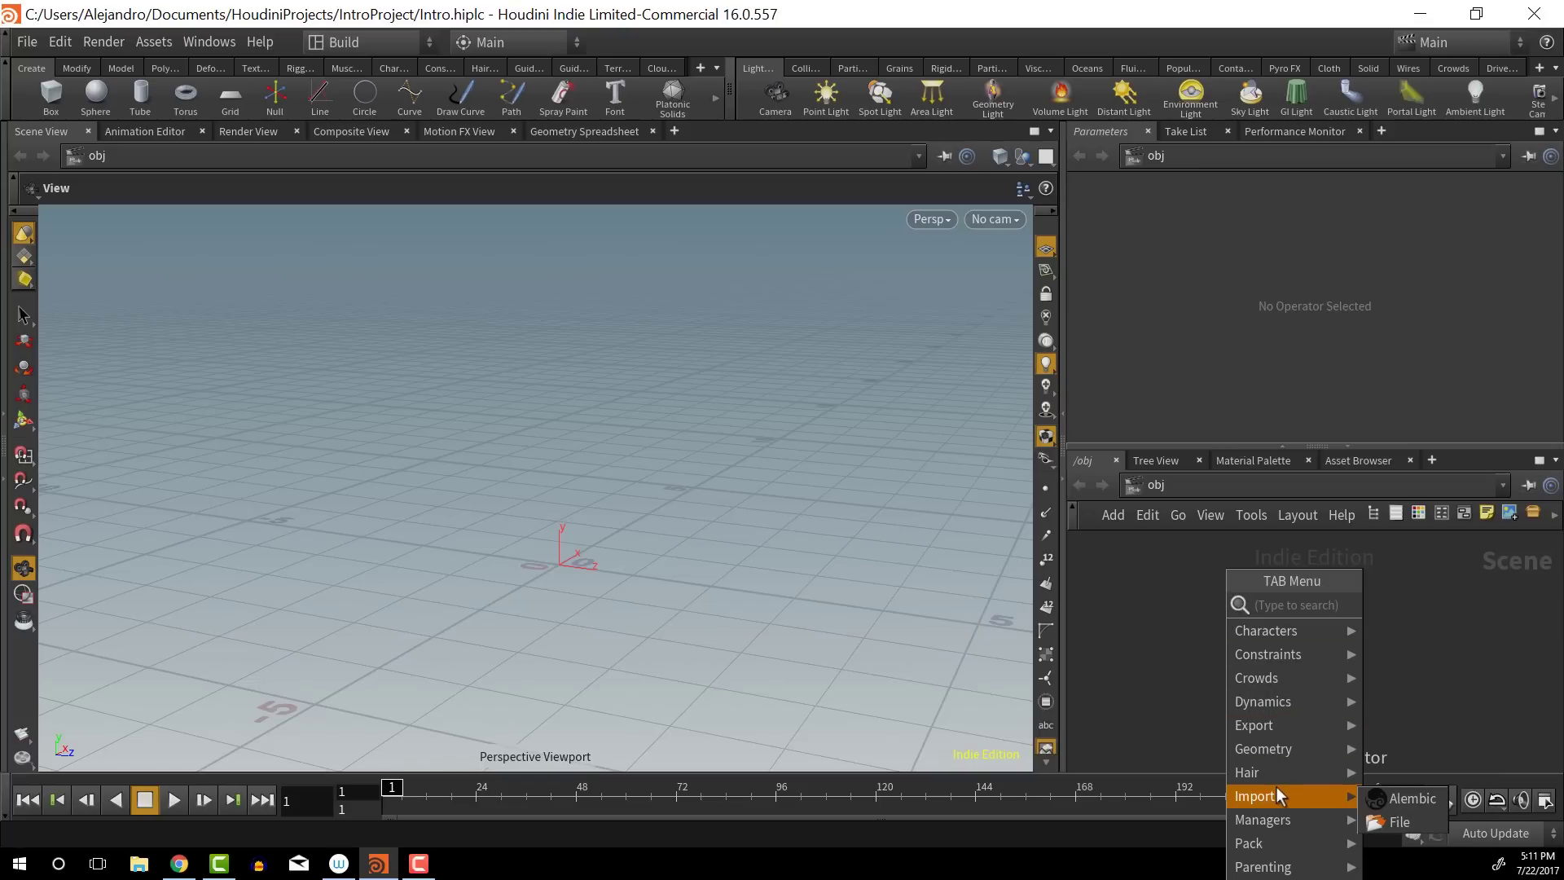
mouse_move(1291, 635)
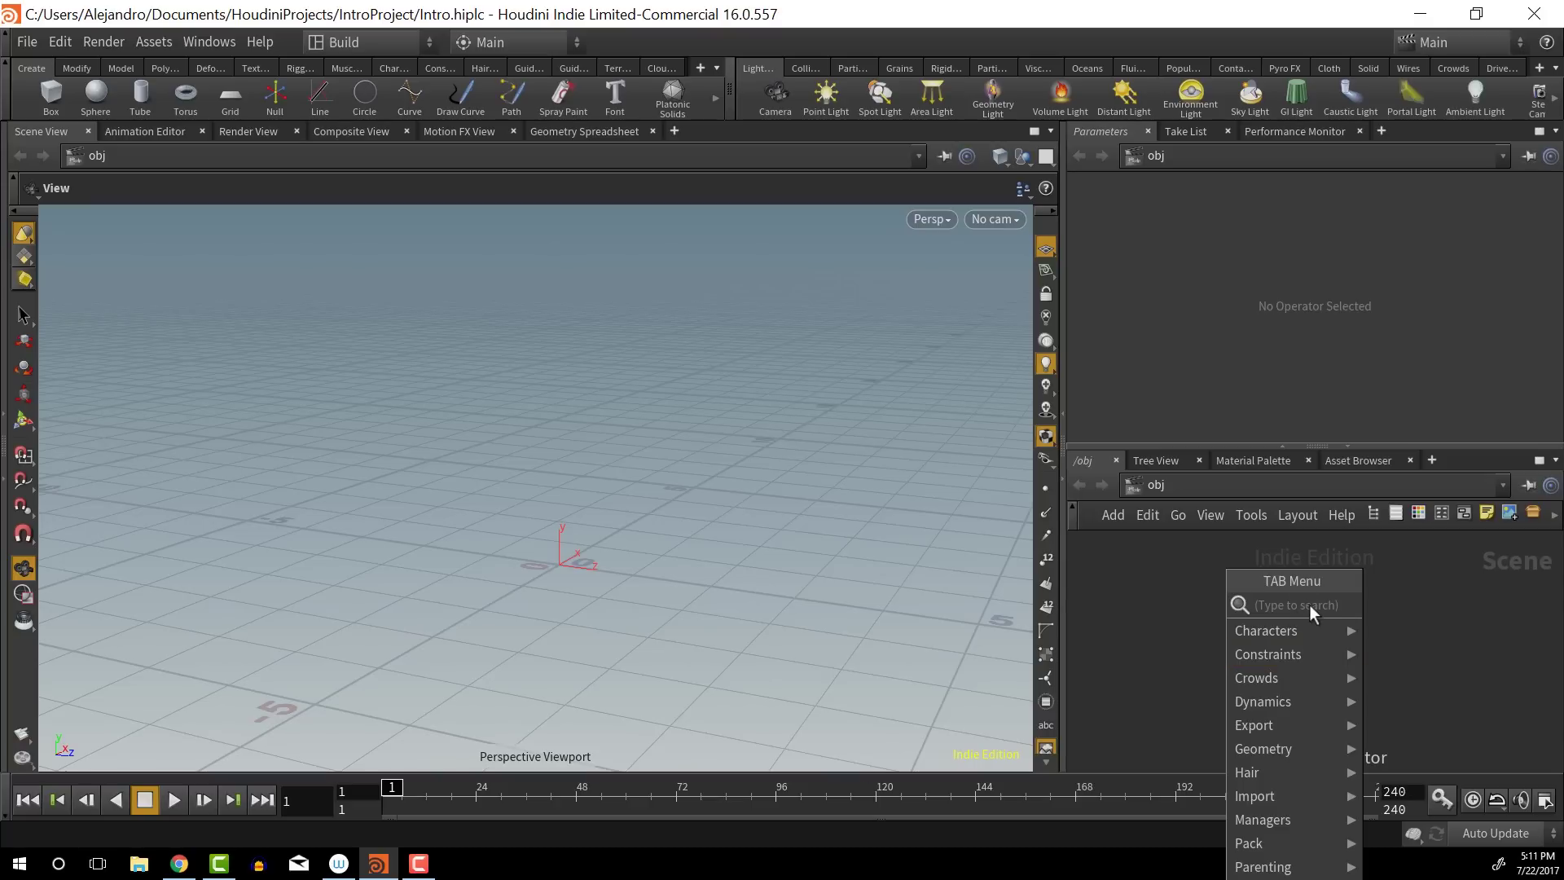
type("geon")
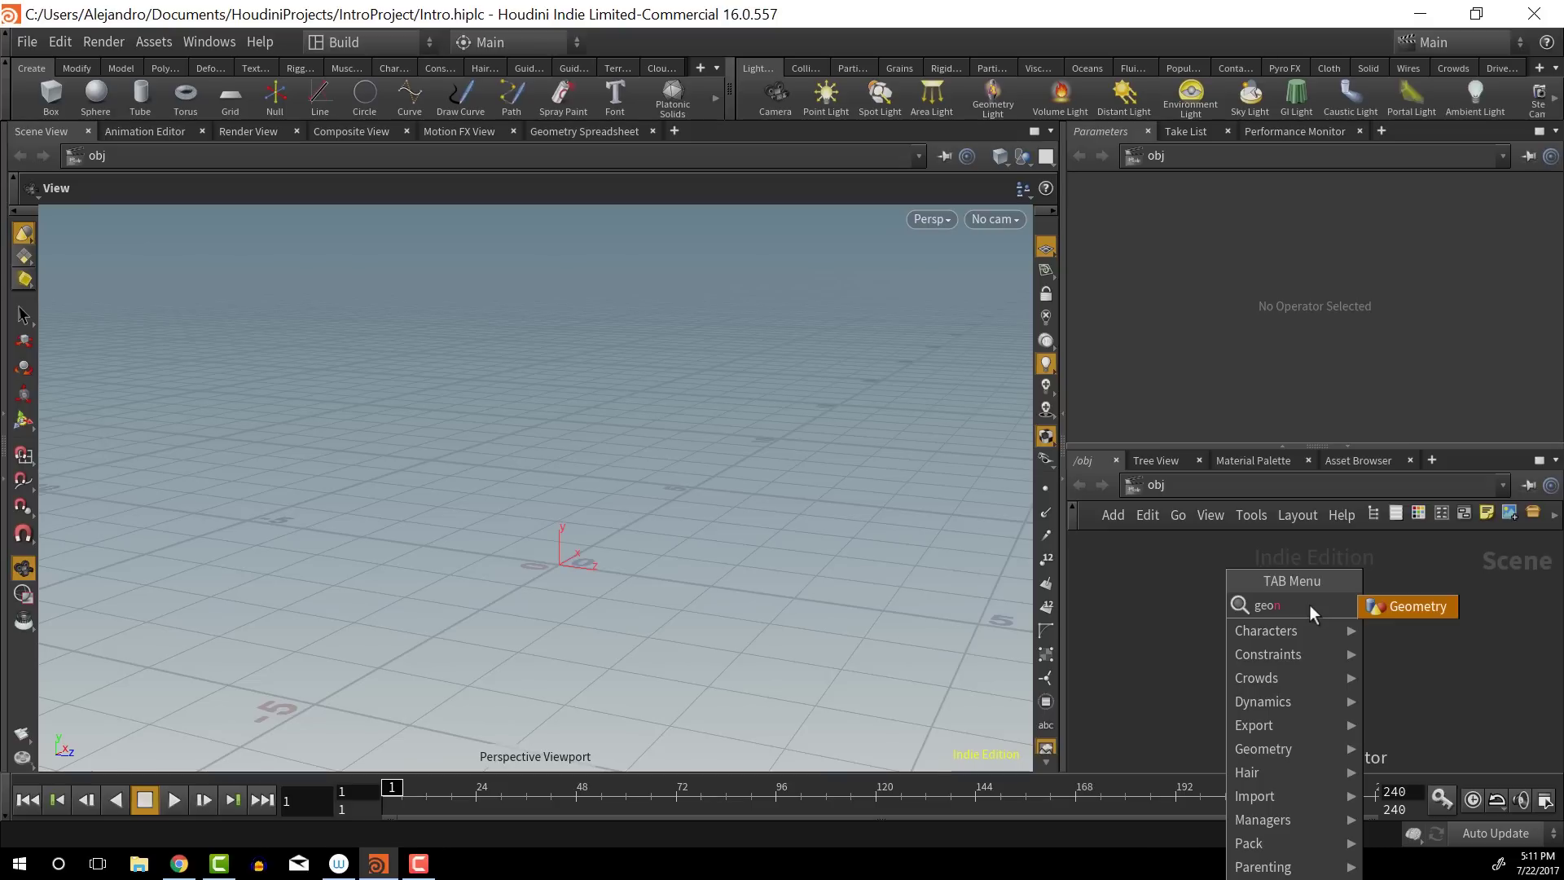
key("Escape")
left_click(1230, 611)
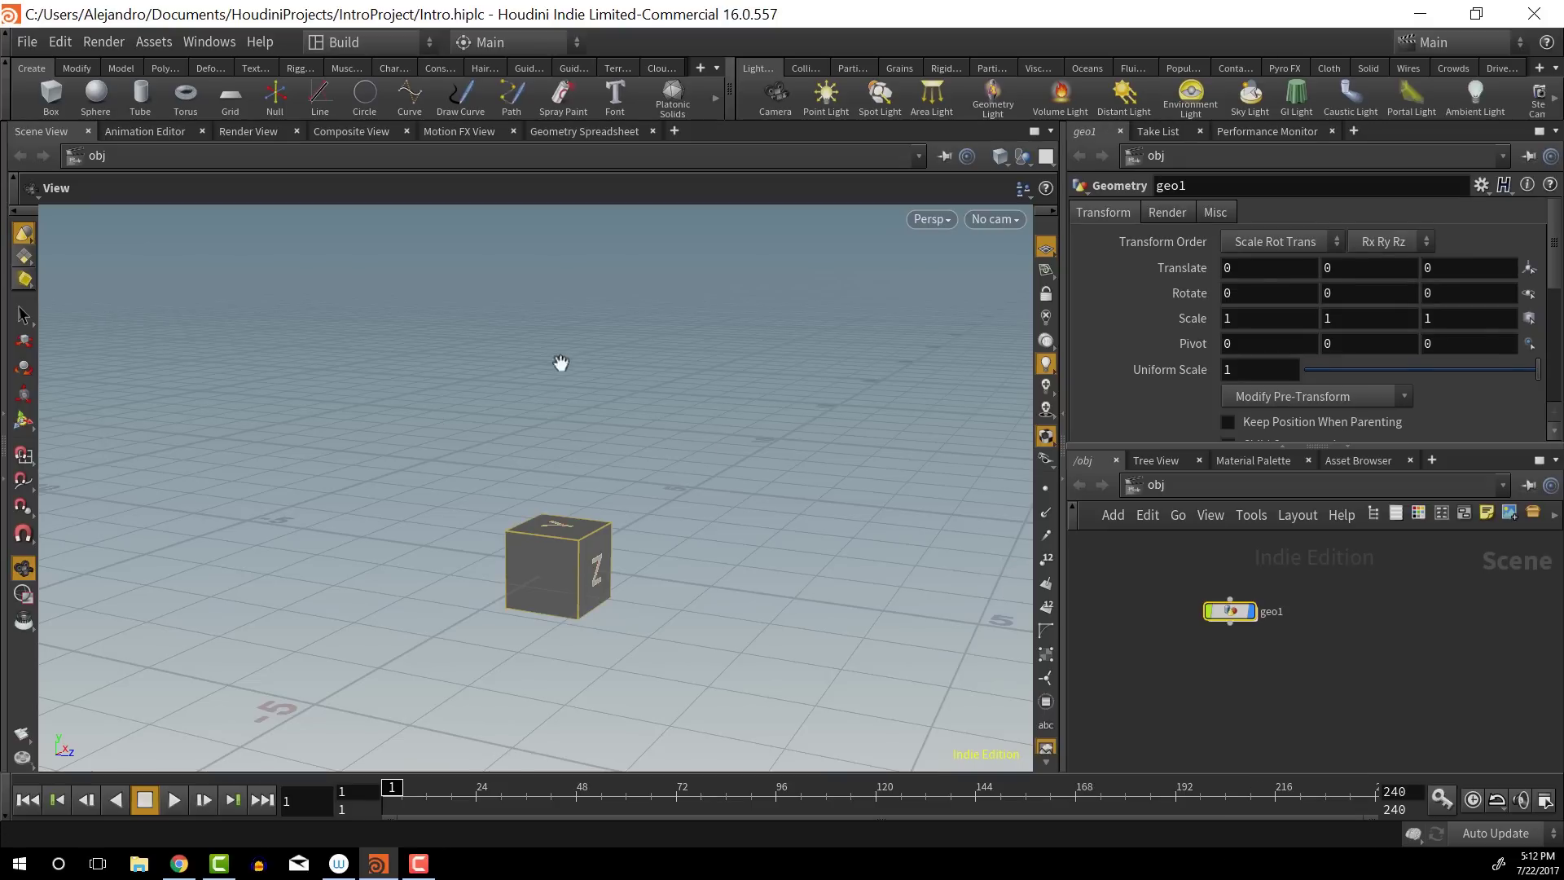
Move the geo1 node slightly within the obj network and activate the Select tool for the viewport
left_click_drag(581, 540, 524, 589)
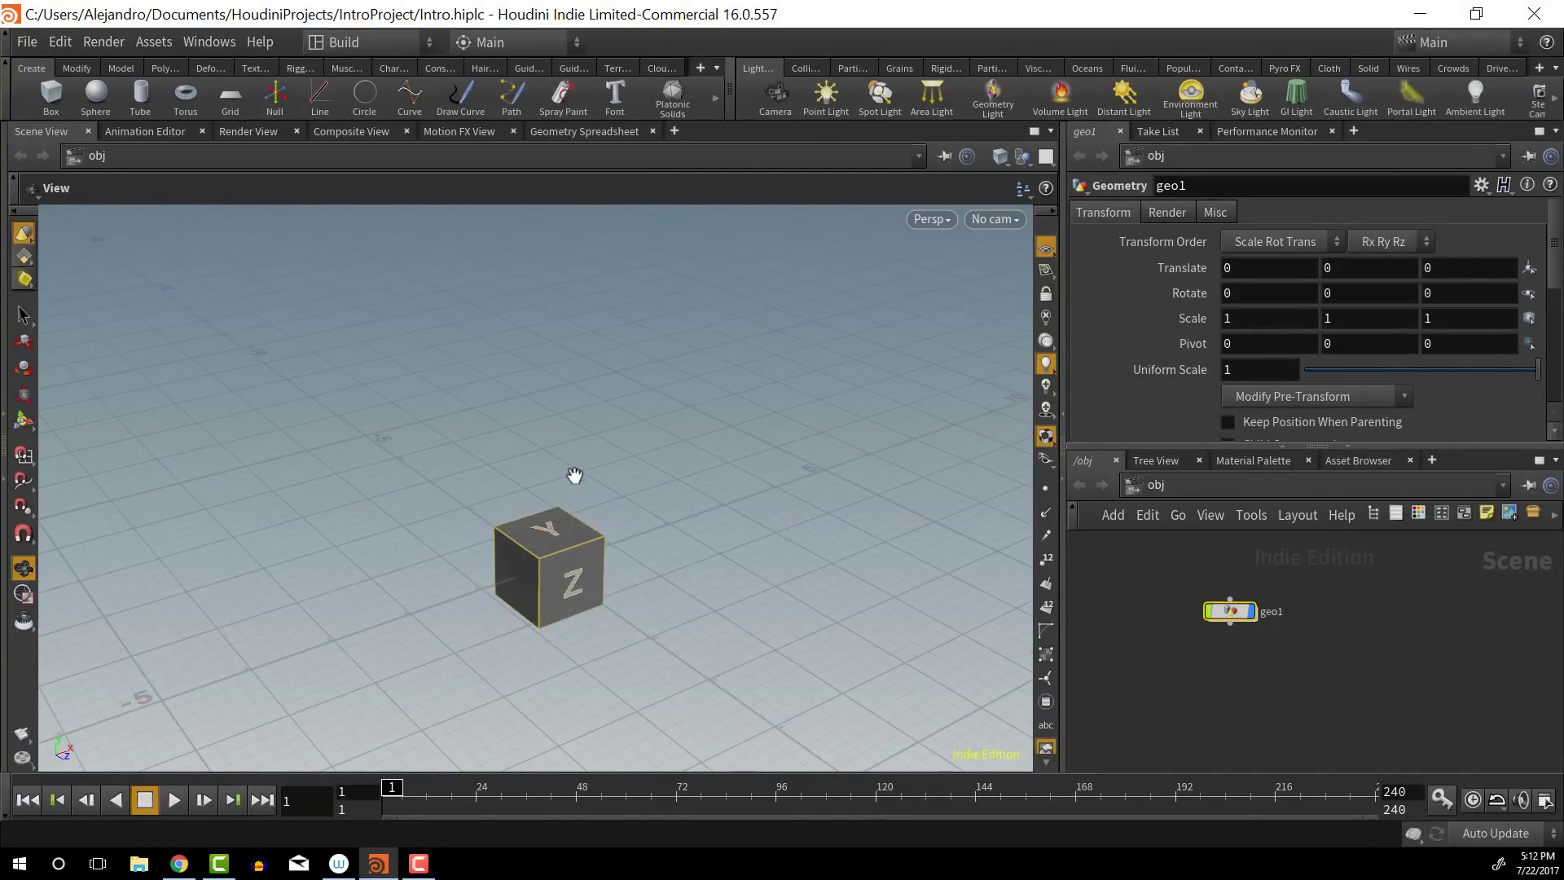
left_click_drag(576, 478, 547, 552)
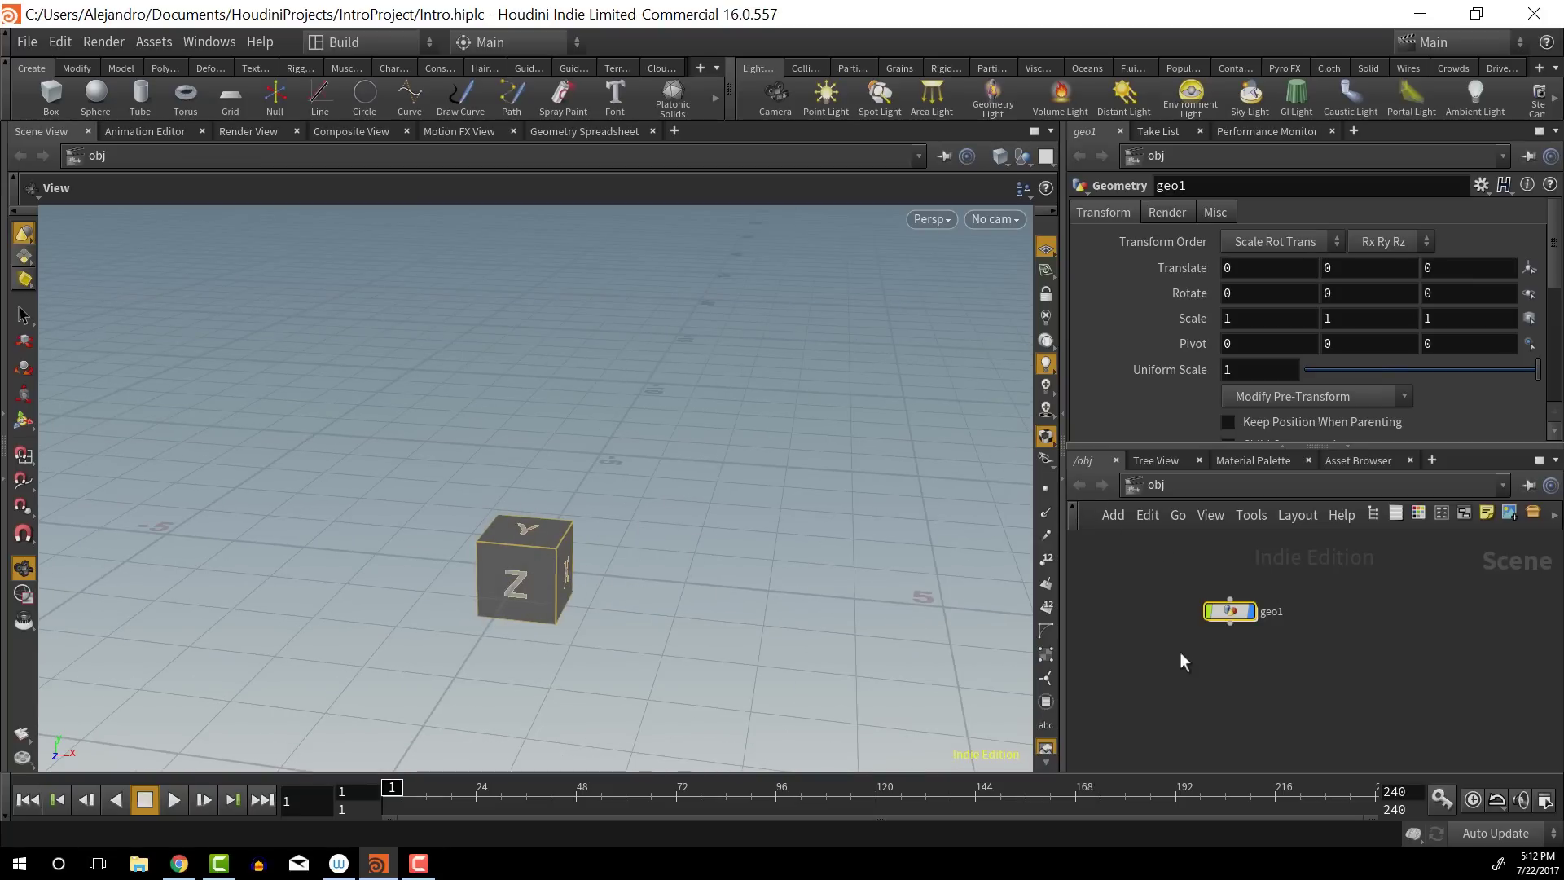
left_click_drag(1238, 616, 1259, 604)
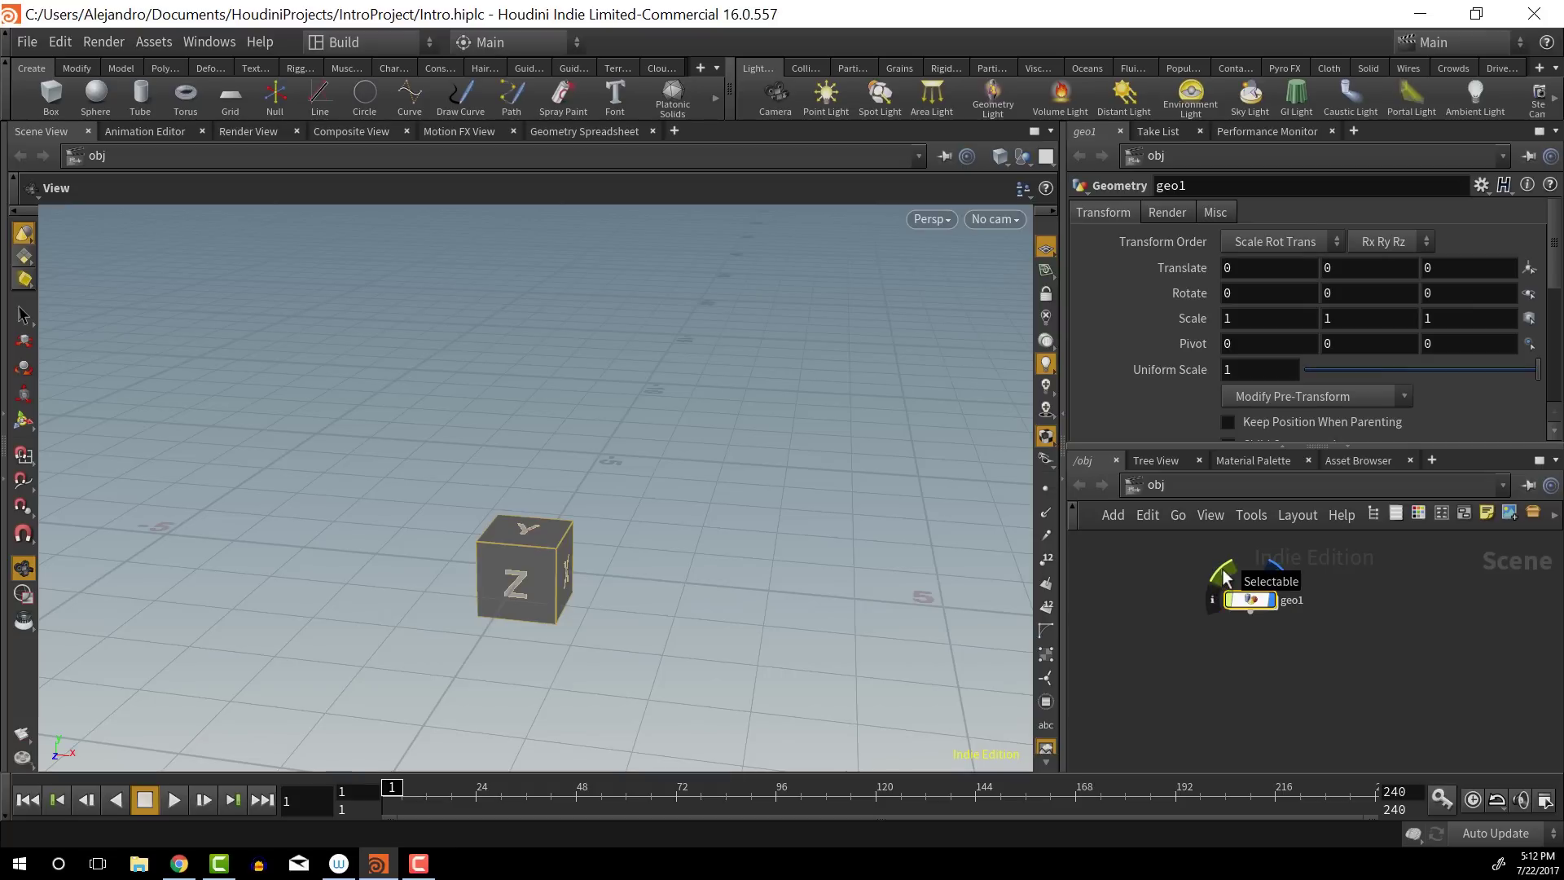
left_click(1222, 569)
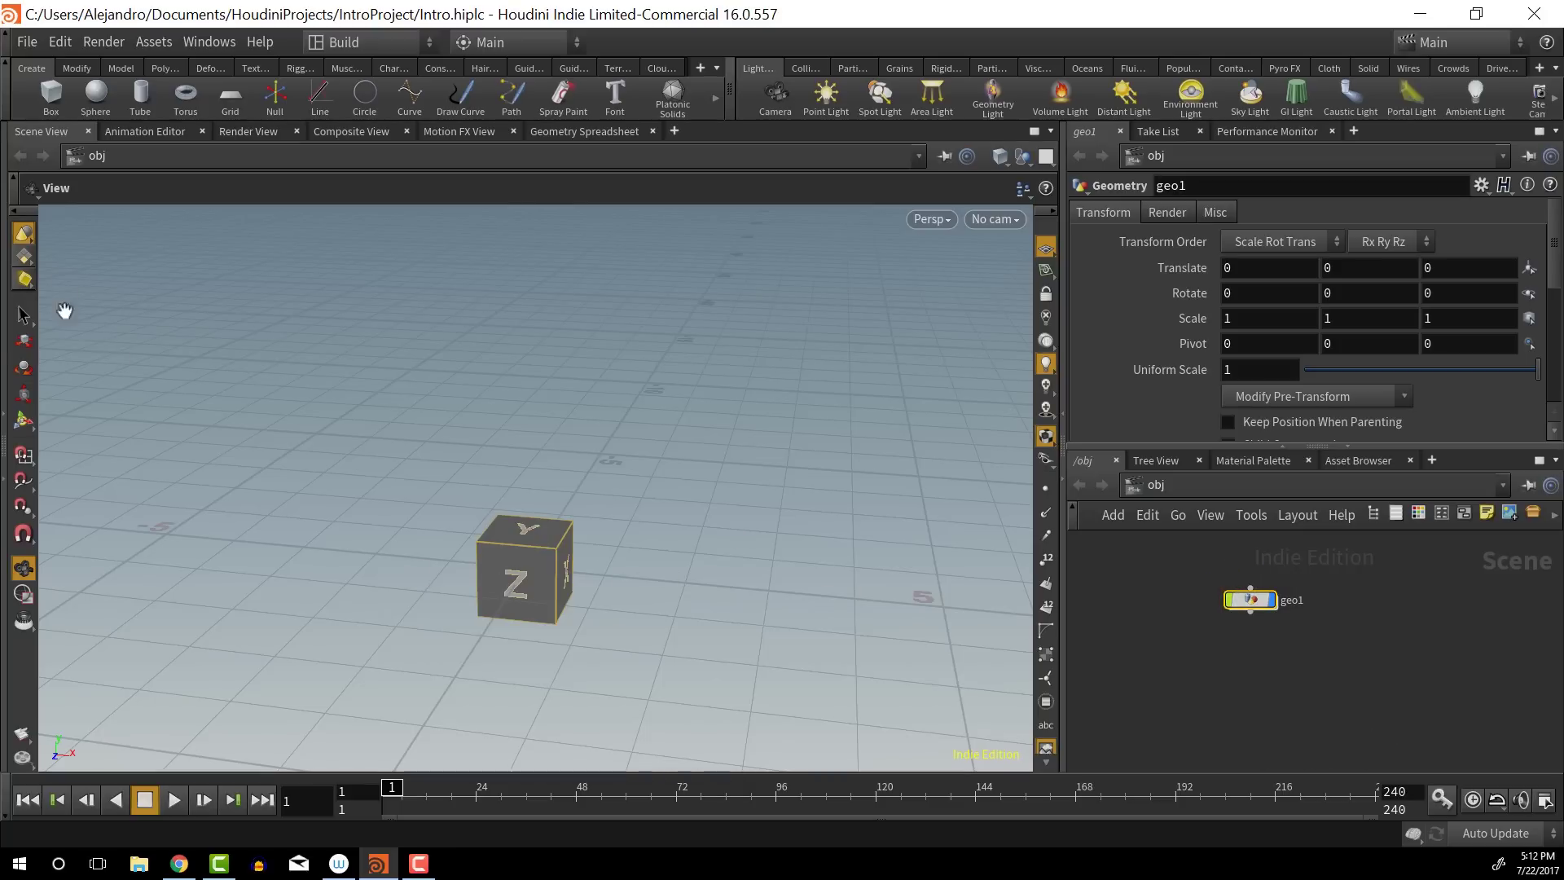
left_click(23, 315)
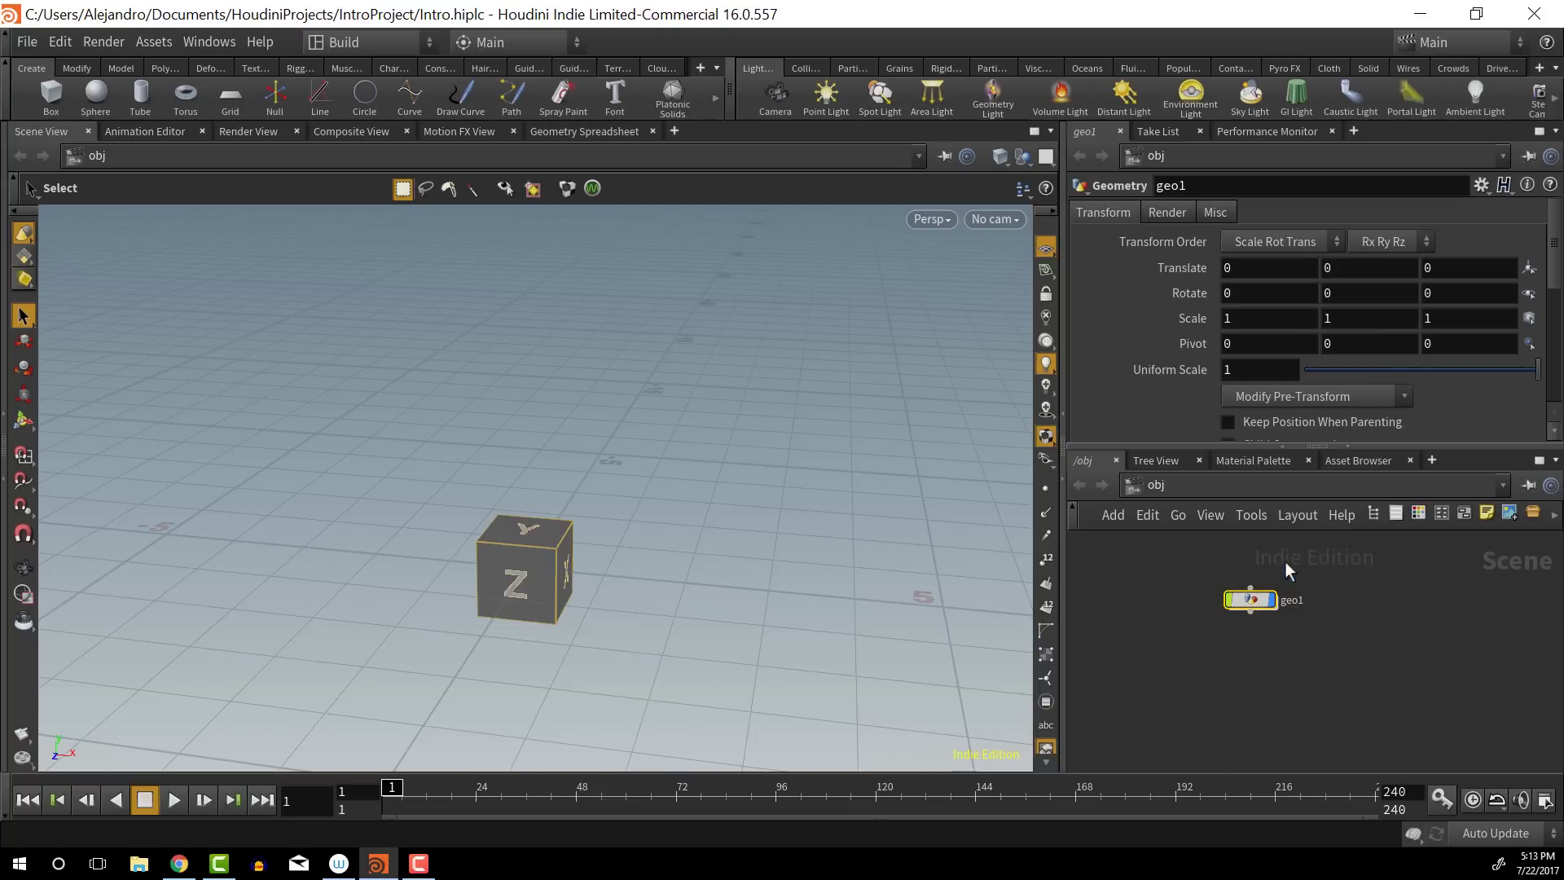
Toggle the Display flag of the geo1 node off and on repeatedly, ending with it on
mouse_move(1261, 603)
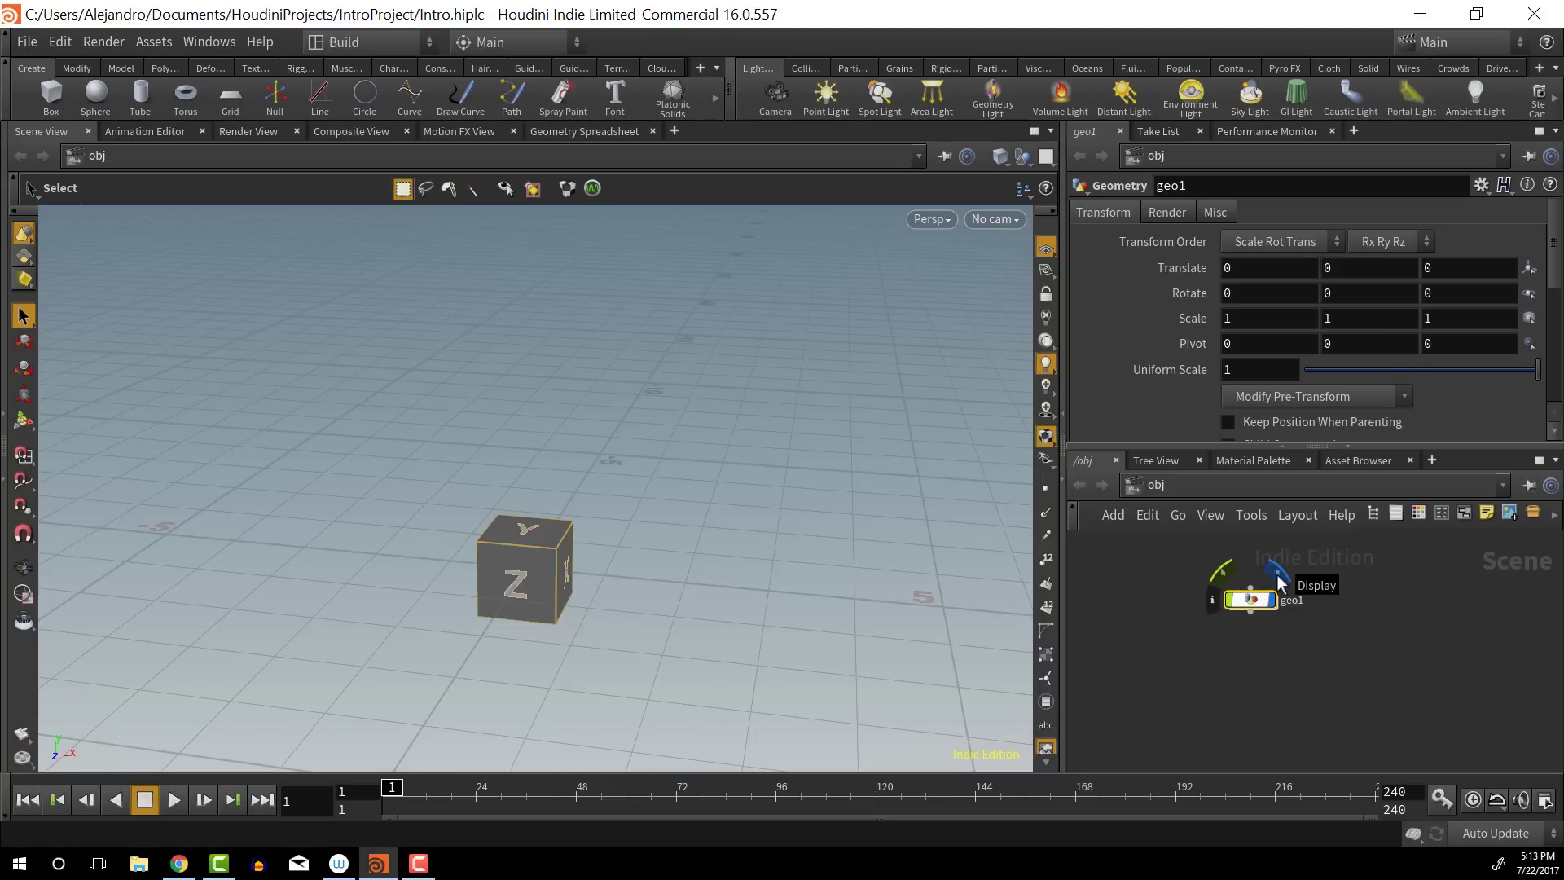
left_click(1276, 572)
left_click(1277, 574)
left_click(1277, 575)
left_click(1277, 574)
left_click(1277, 574)
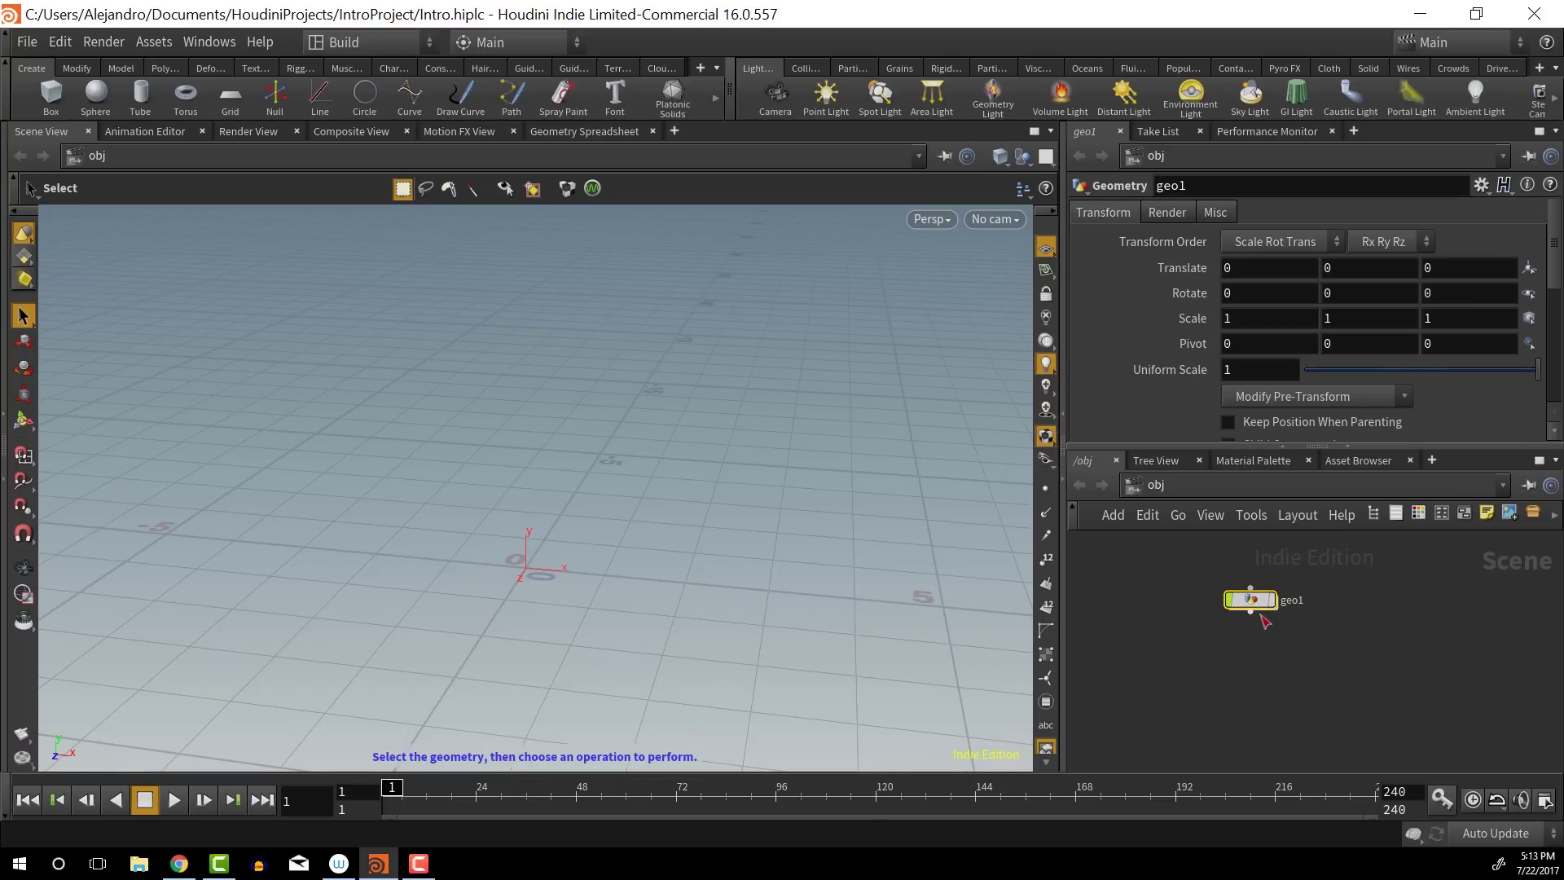
mouse_move(1264, 603)
left_click(1277, 577)
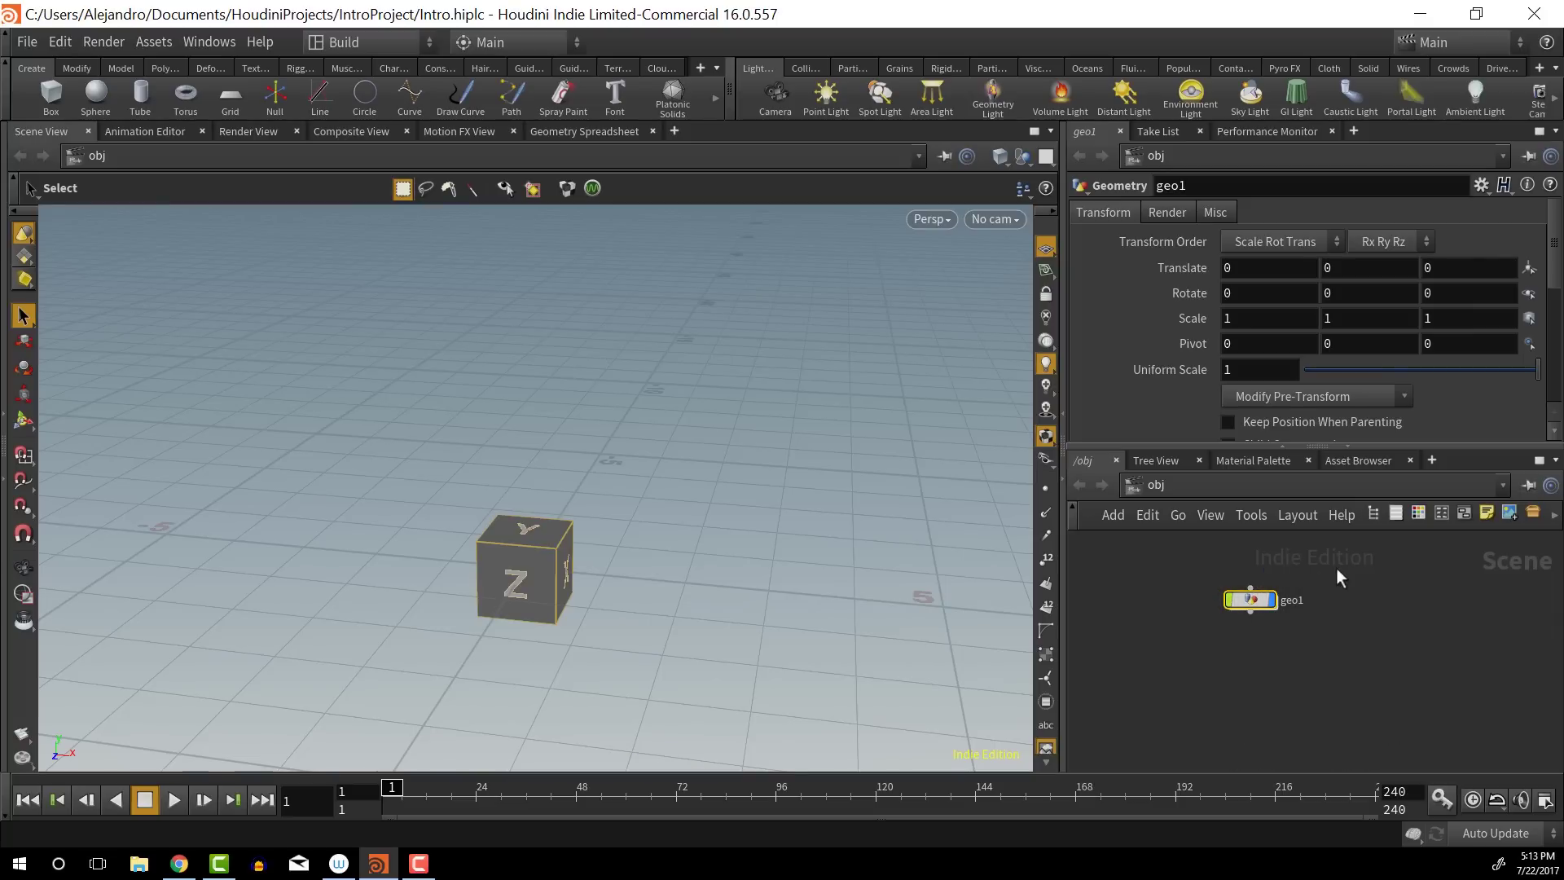
left_click(1250, 588)
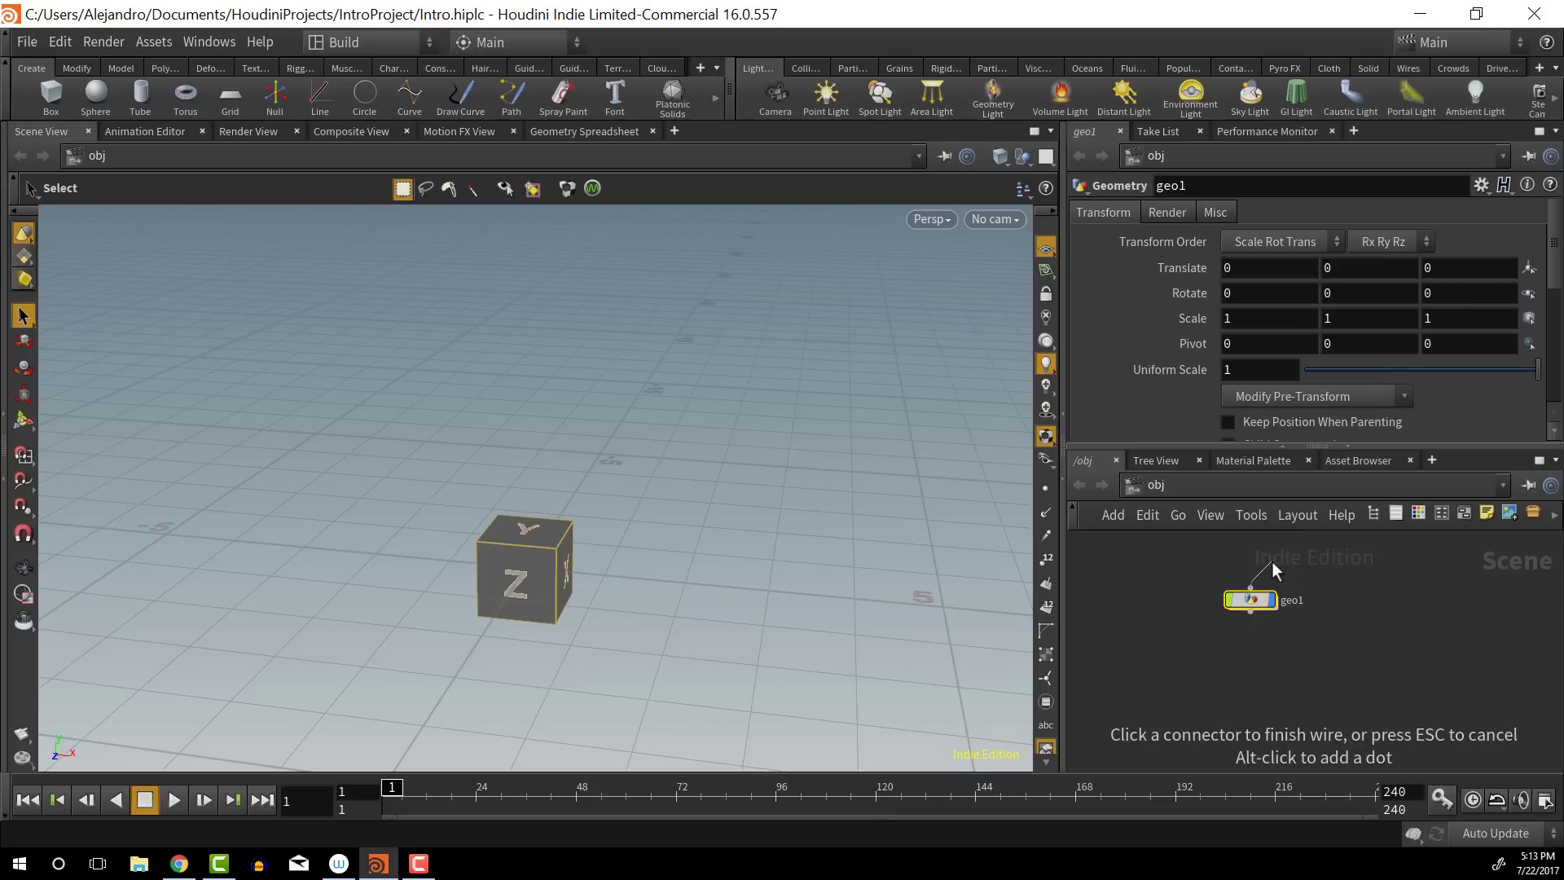
key("Escape")
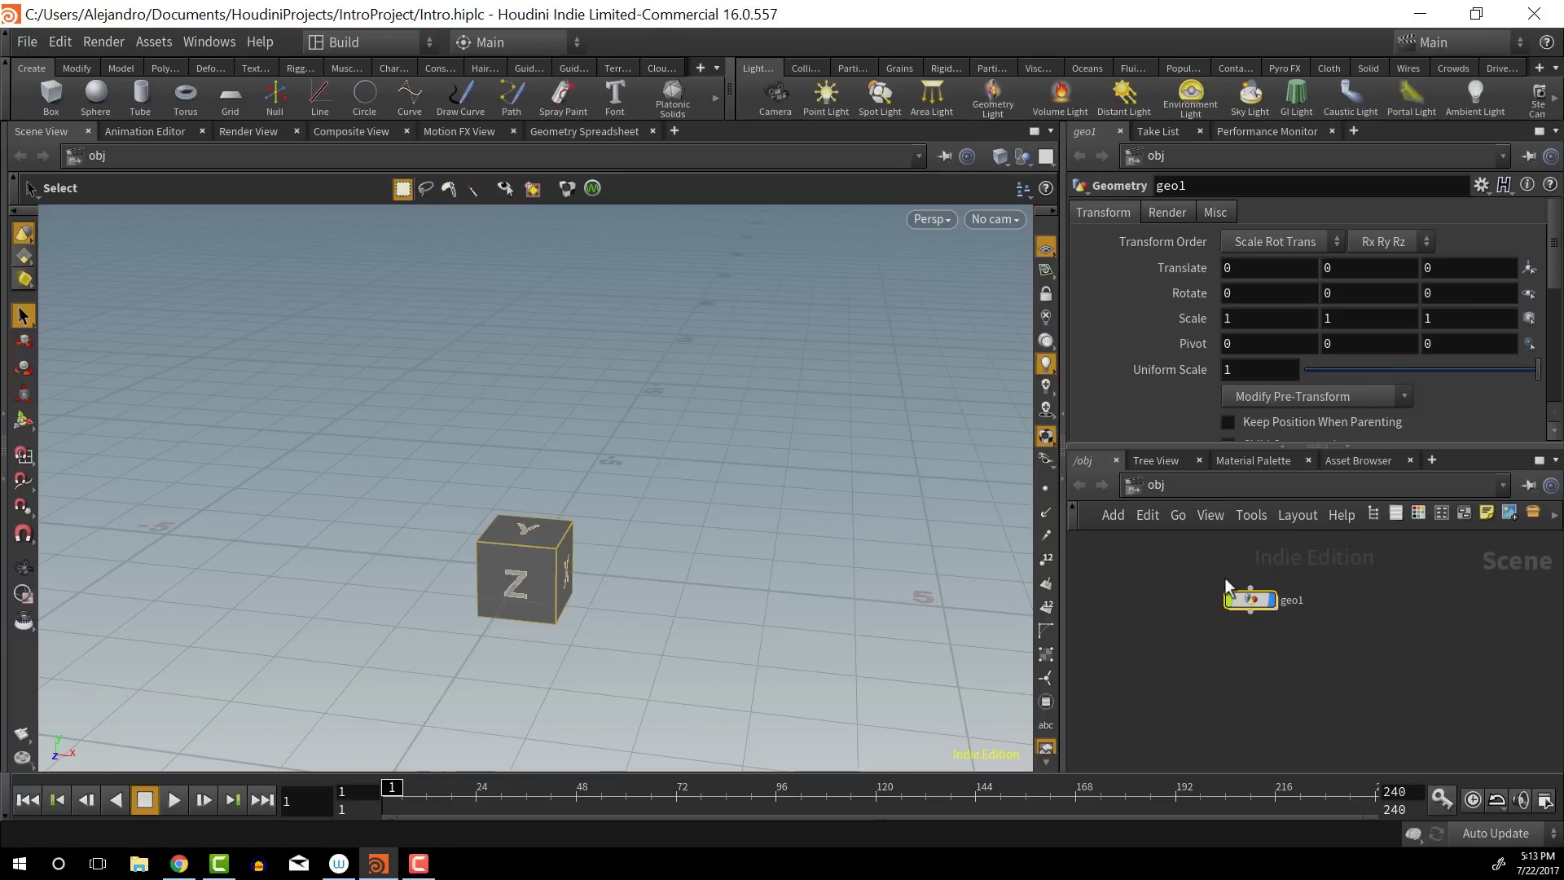
Add a second Geometry object node to the obj network near geo1
left_click(1327, 639)
key("Tab")
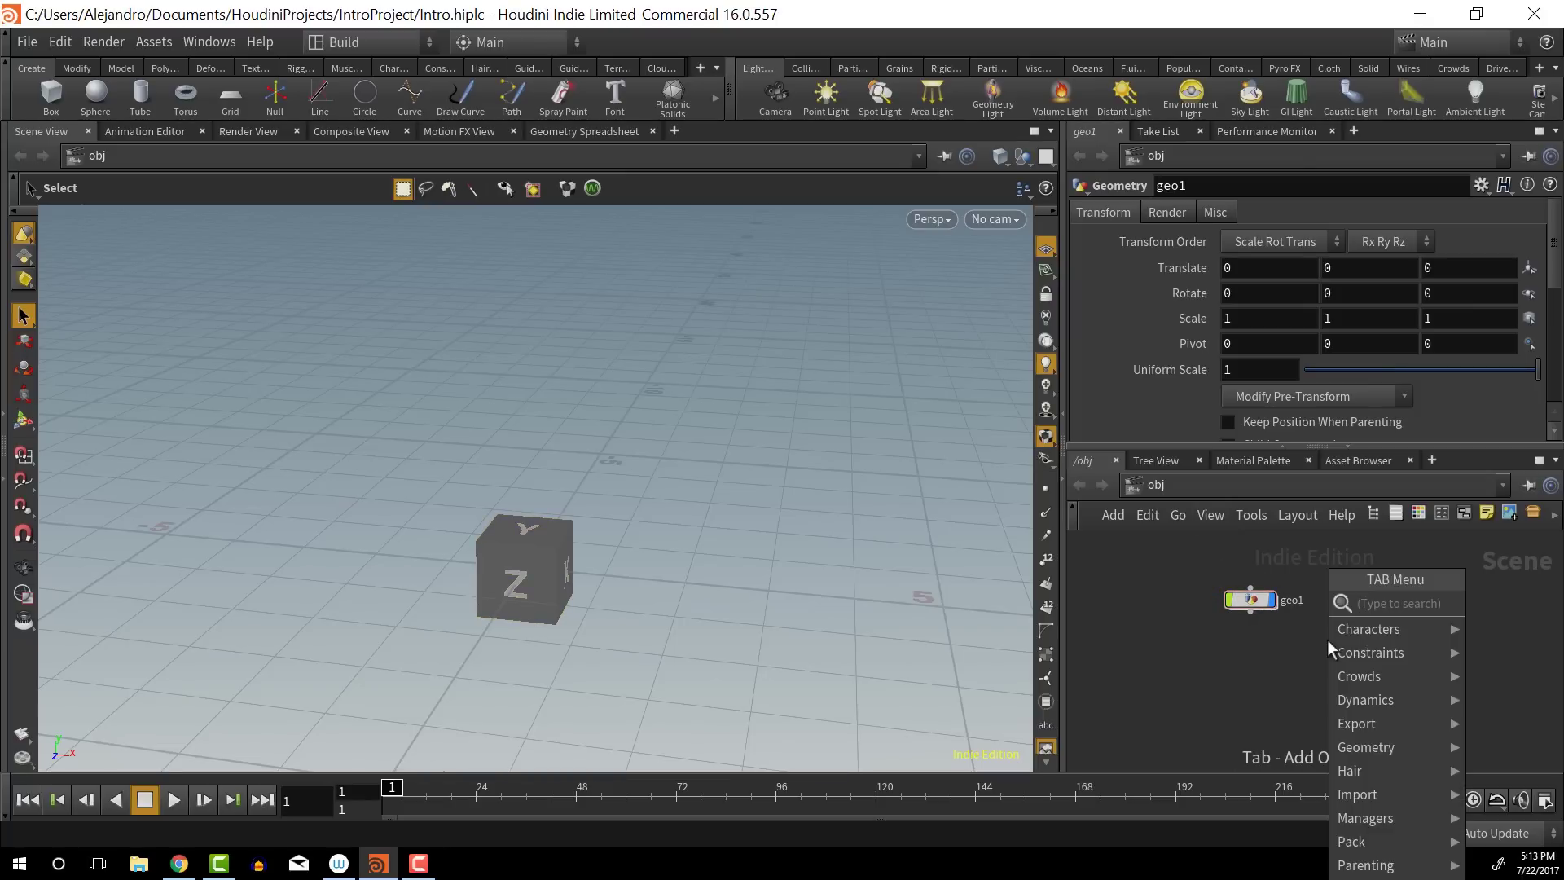
type("g")
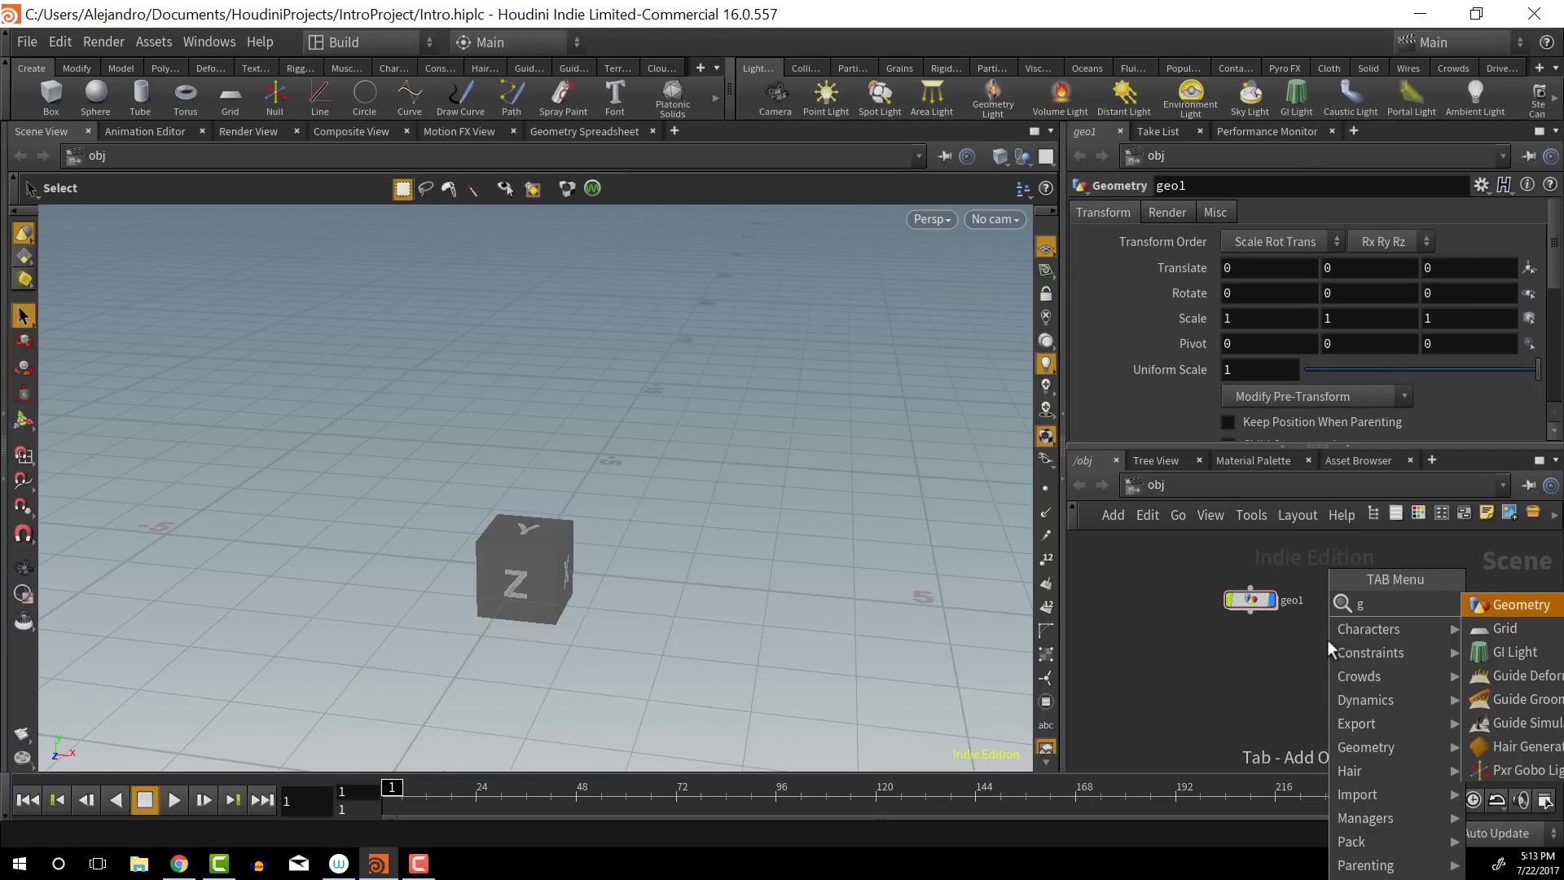
key("Return")
left_click(1326, 639)
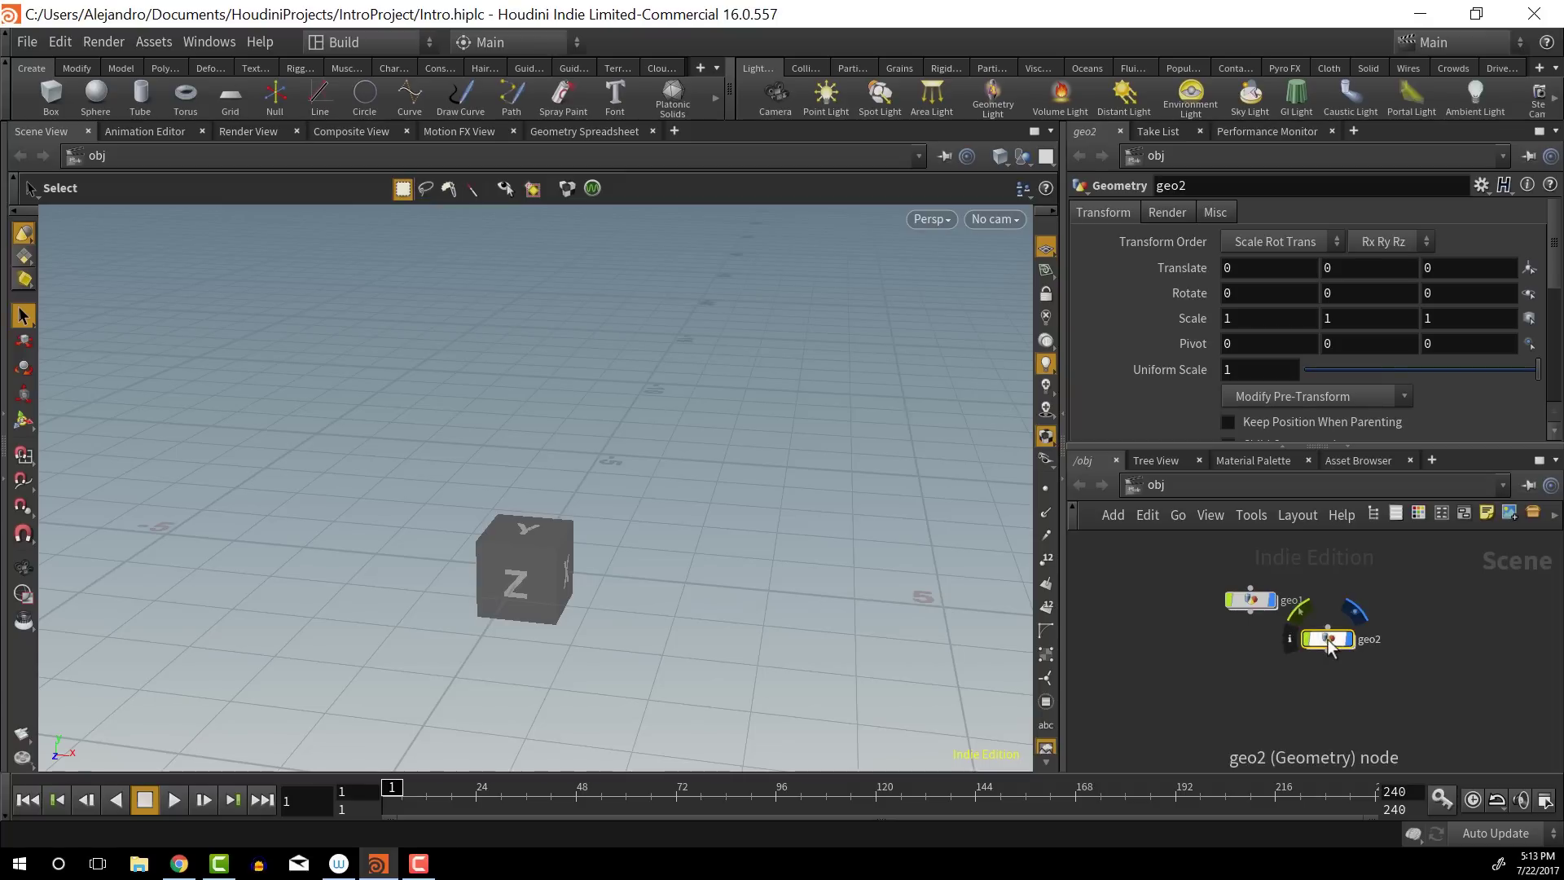
Place geo2 below geo1, connect geo1's output to geo2's input, and shift geo2 around with the wire attached
left_click_drag(1326, 638, 1257, 666)
left_click(1250, 614)
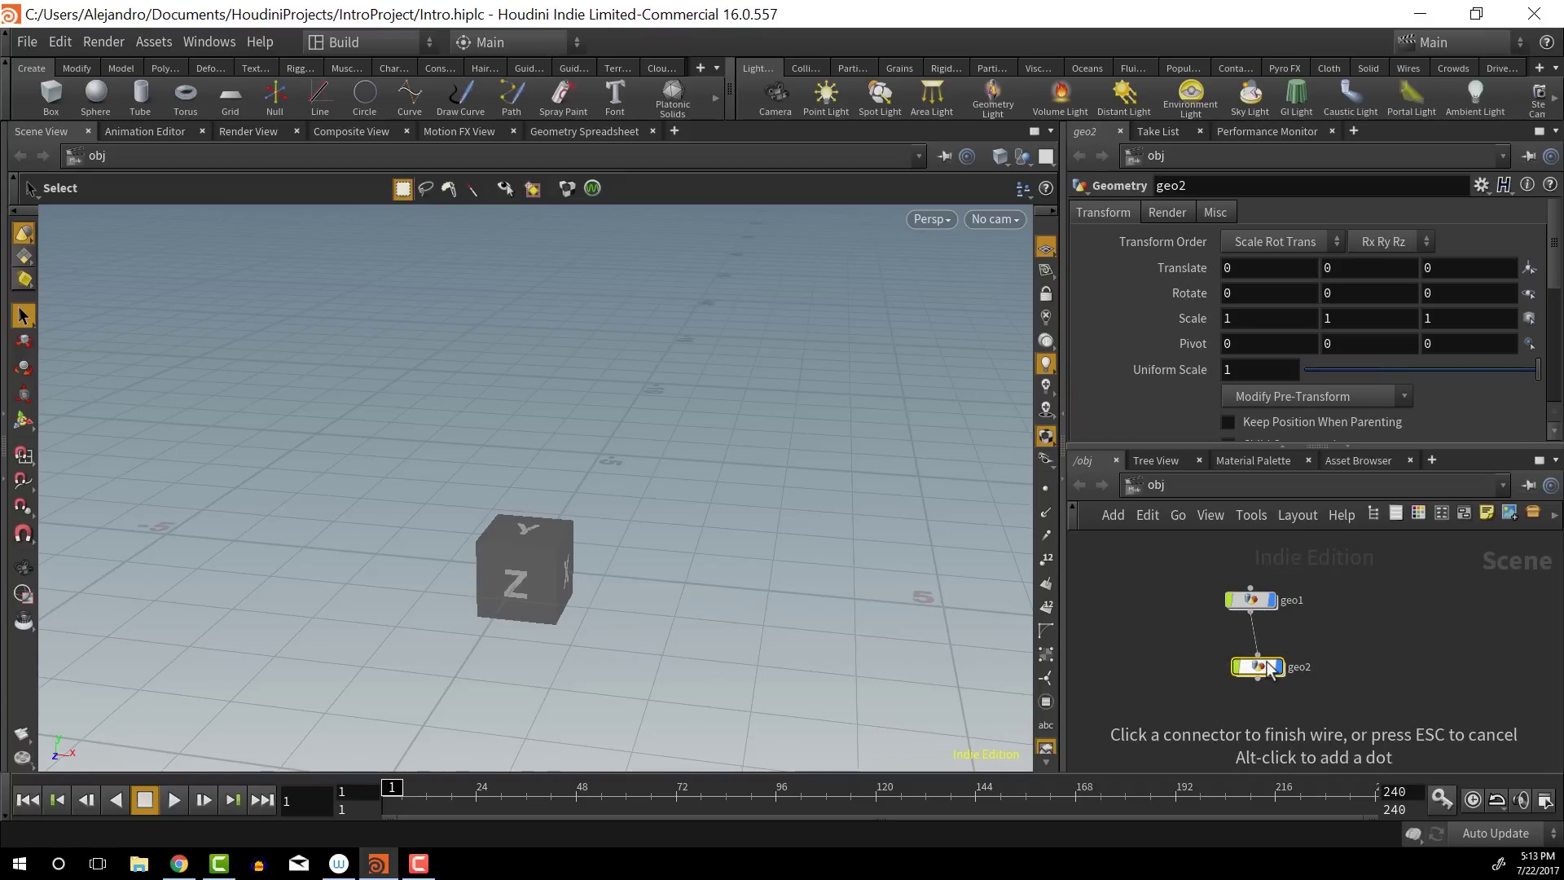
left_click(1259, 662)
left_click_drag(1272, 676, 1292, 667)
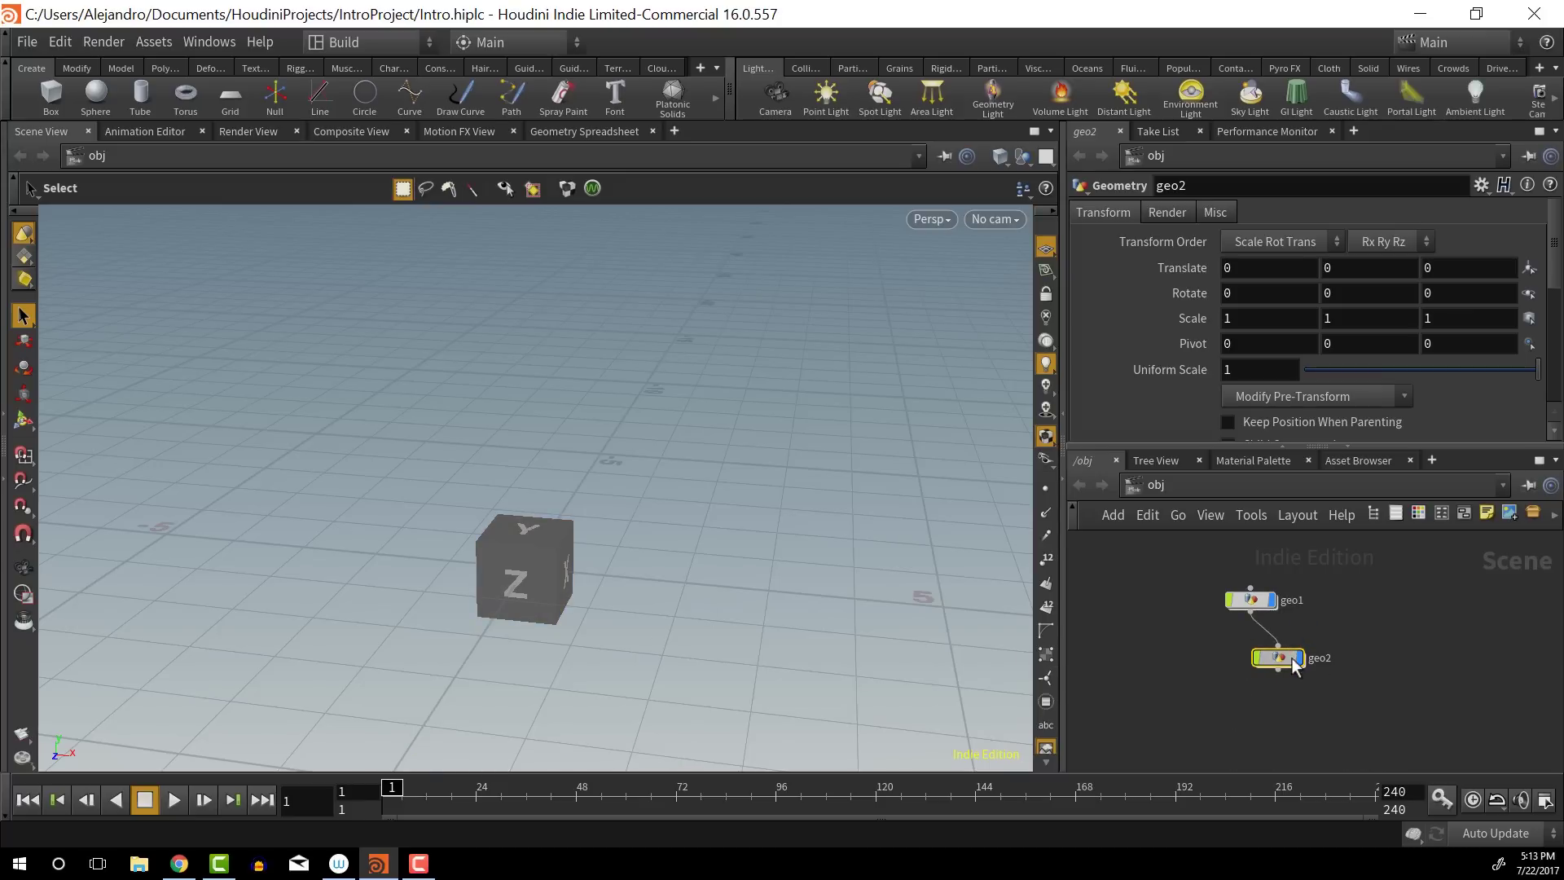
left_click_drag(1282, 663, 1229, 679)
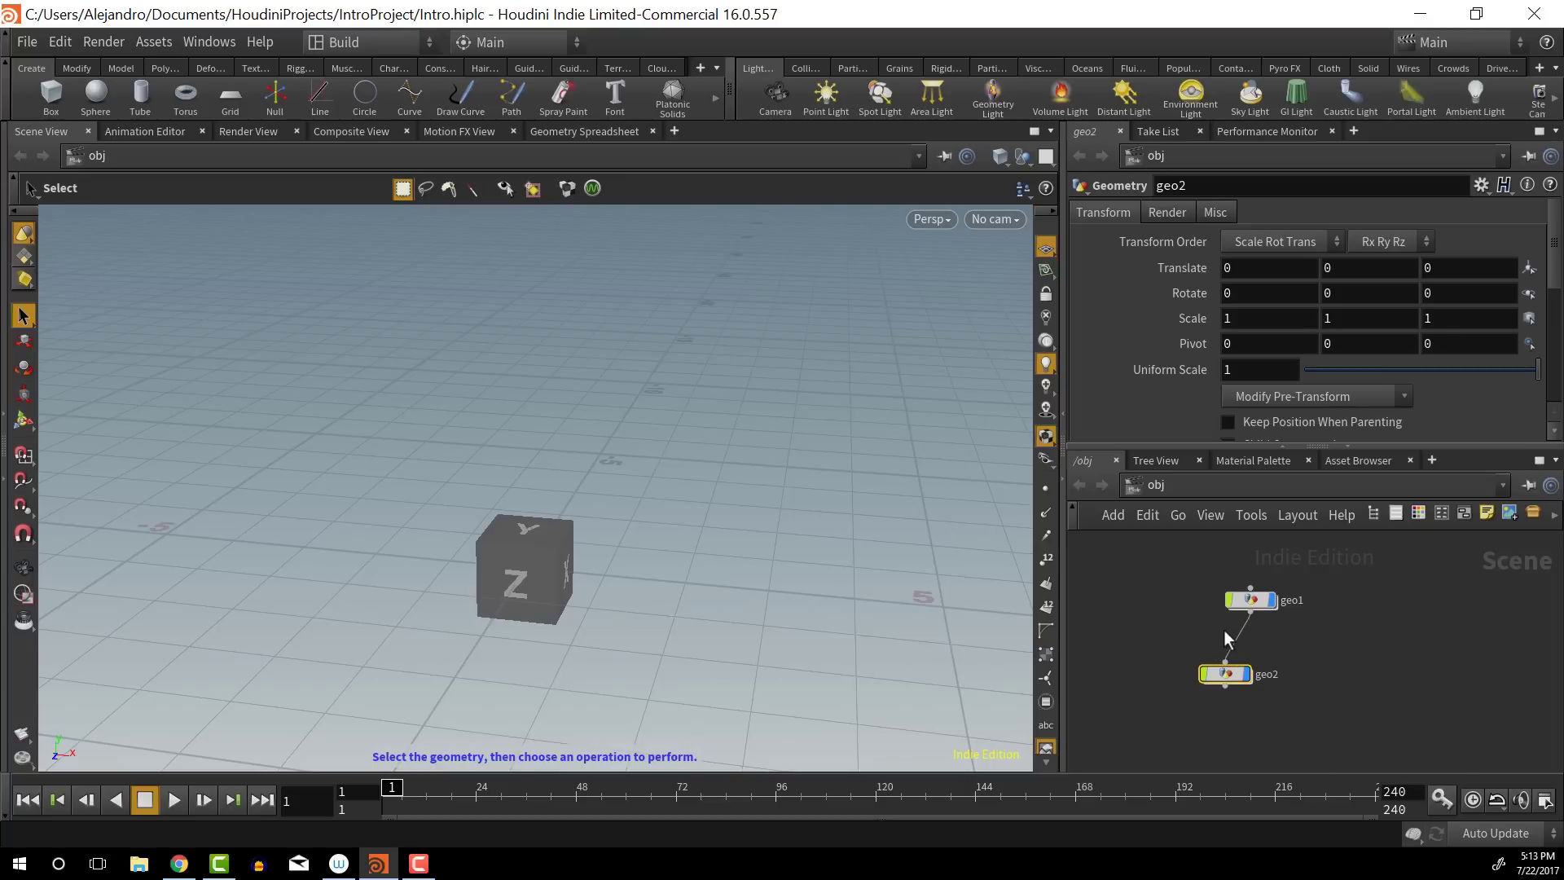
Cut the wire between geo1 and geo2 and spread the two nodes side by side
key("y")
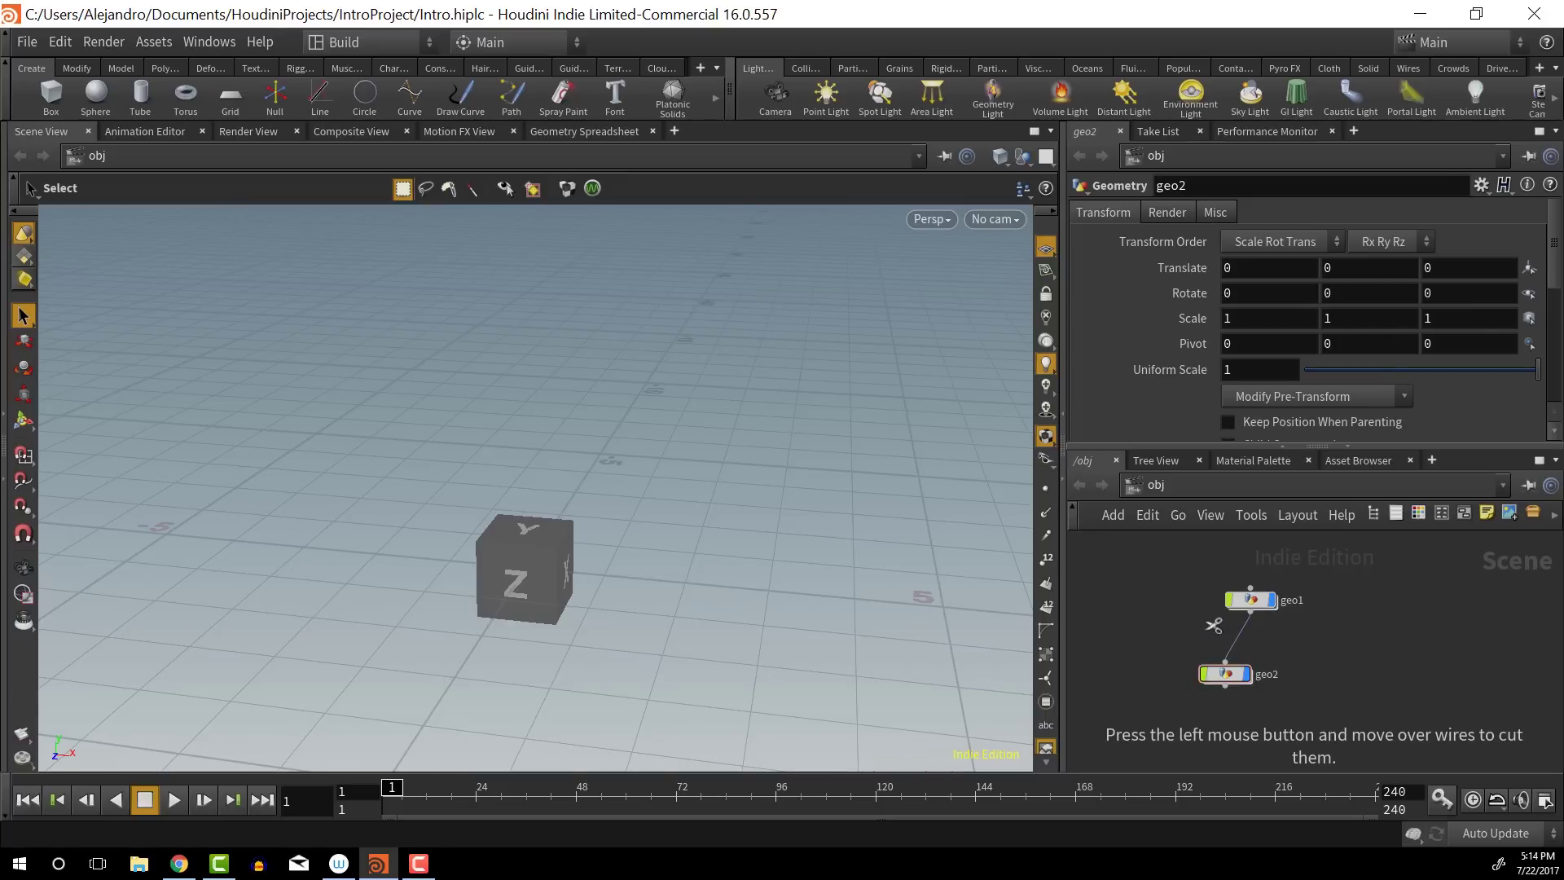
left_click_drag(1203, 628, 1276, 639)
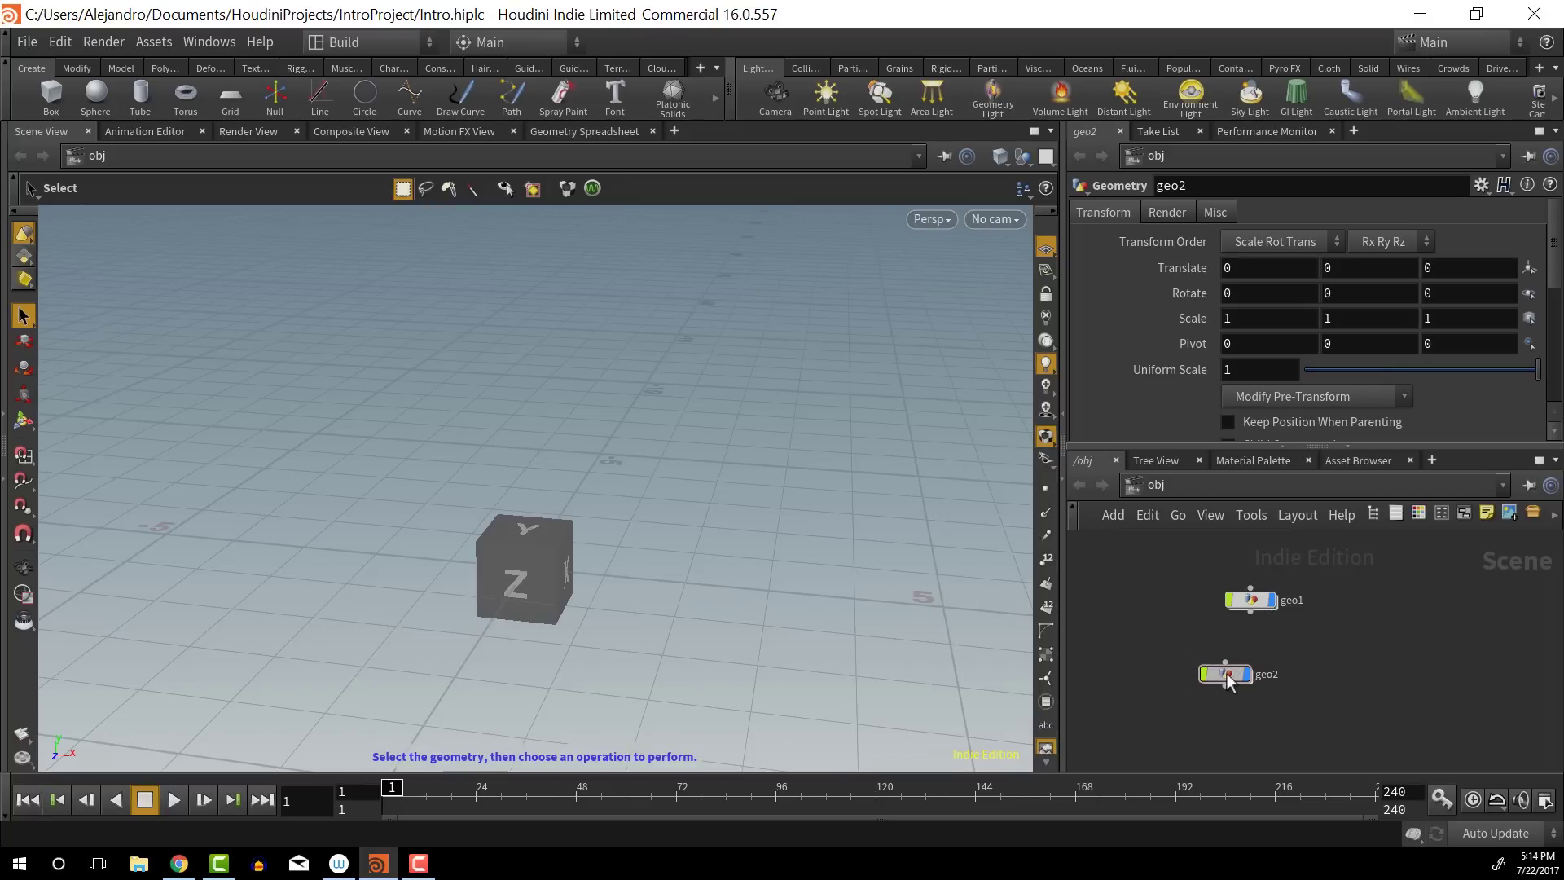
left_click_drag(1225, 673, 1346, 638)
left_click_drag(1248, 604, 1176, 635)
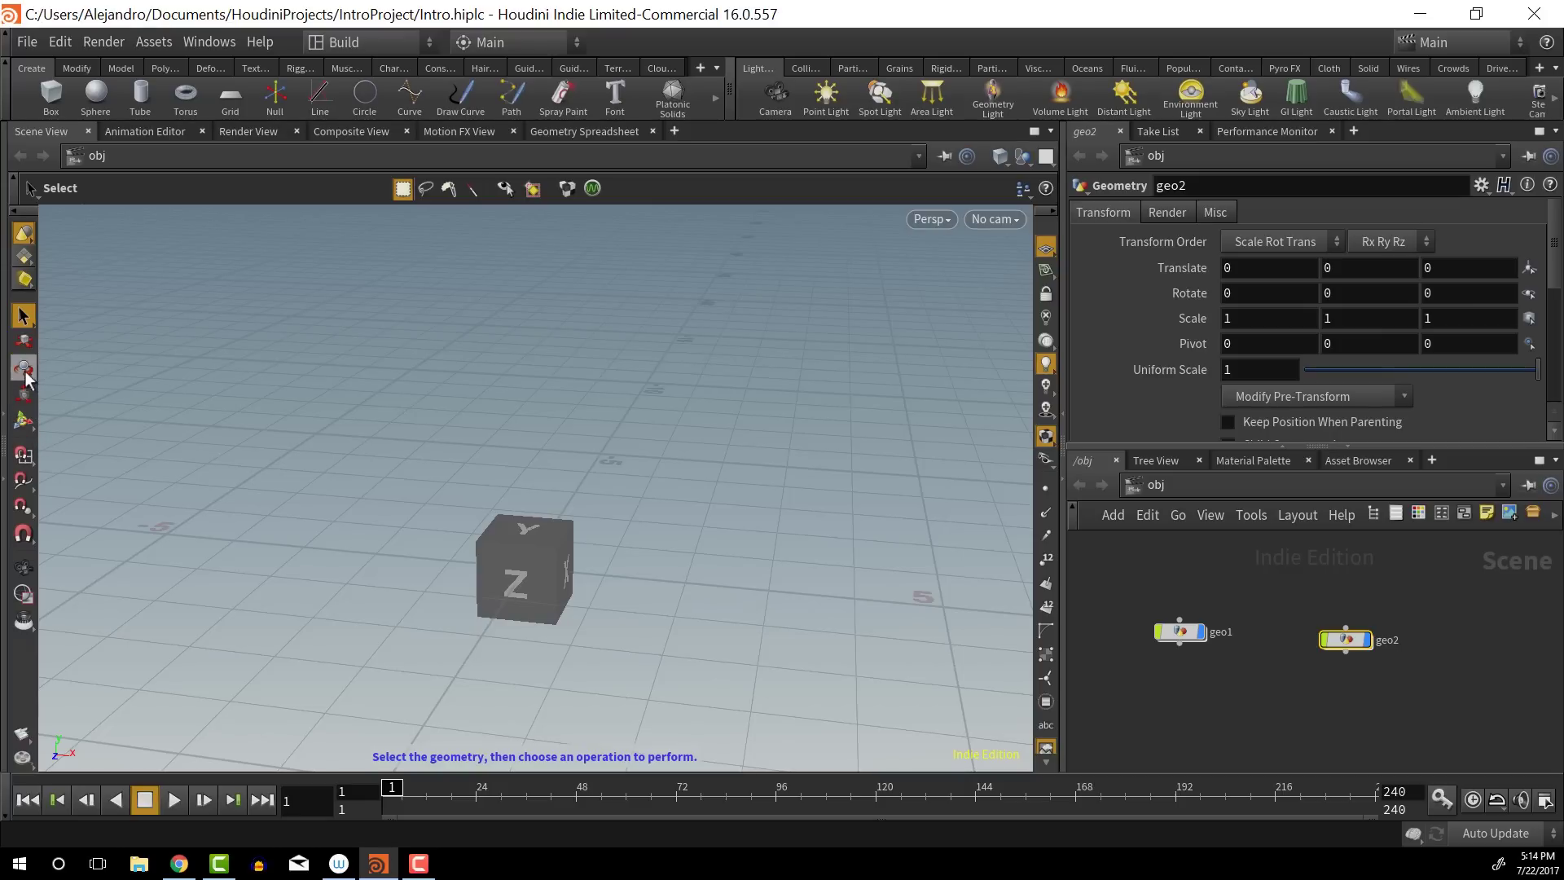
Try the Move, Select, Rotate, Scale and combined transform handle tools in turn to view their handles on geo2
left_click(26, 345)
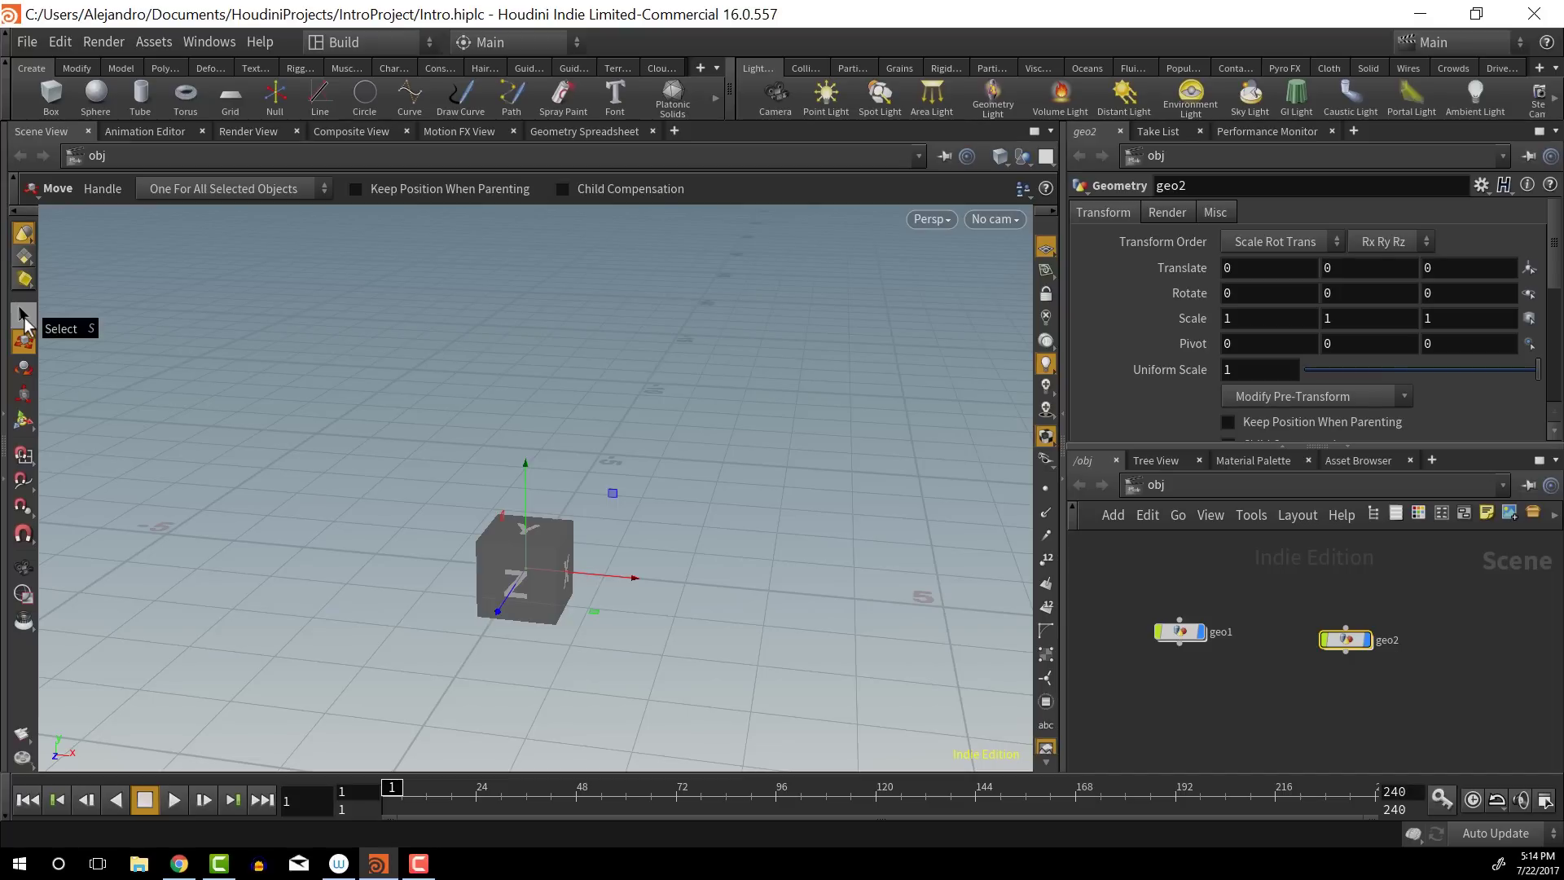
left_click(23, 316)
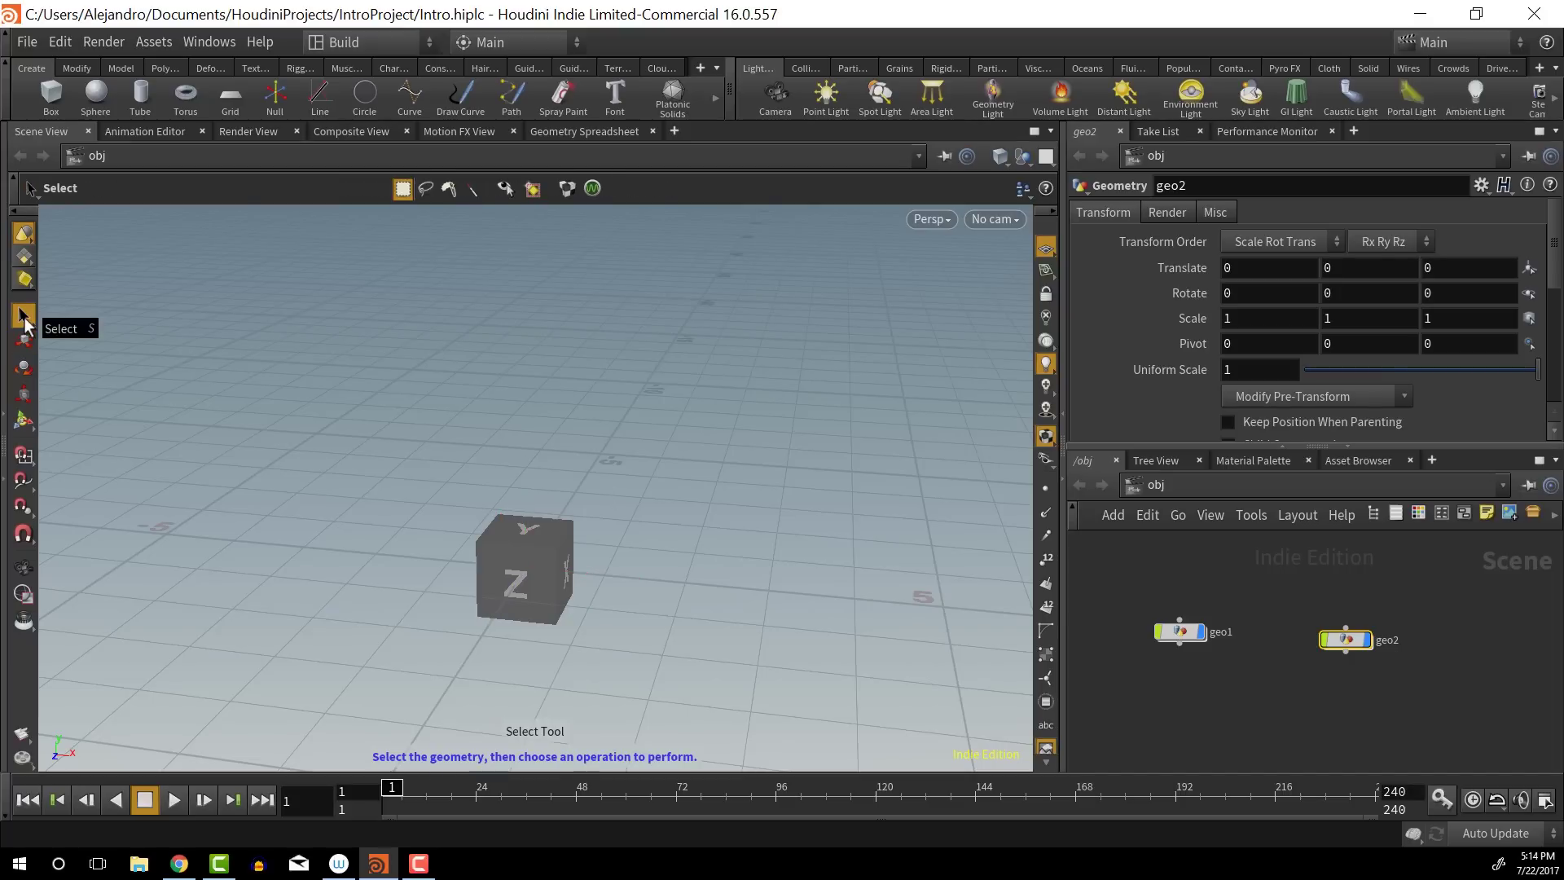
left_click(23, 369)
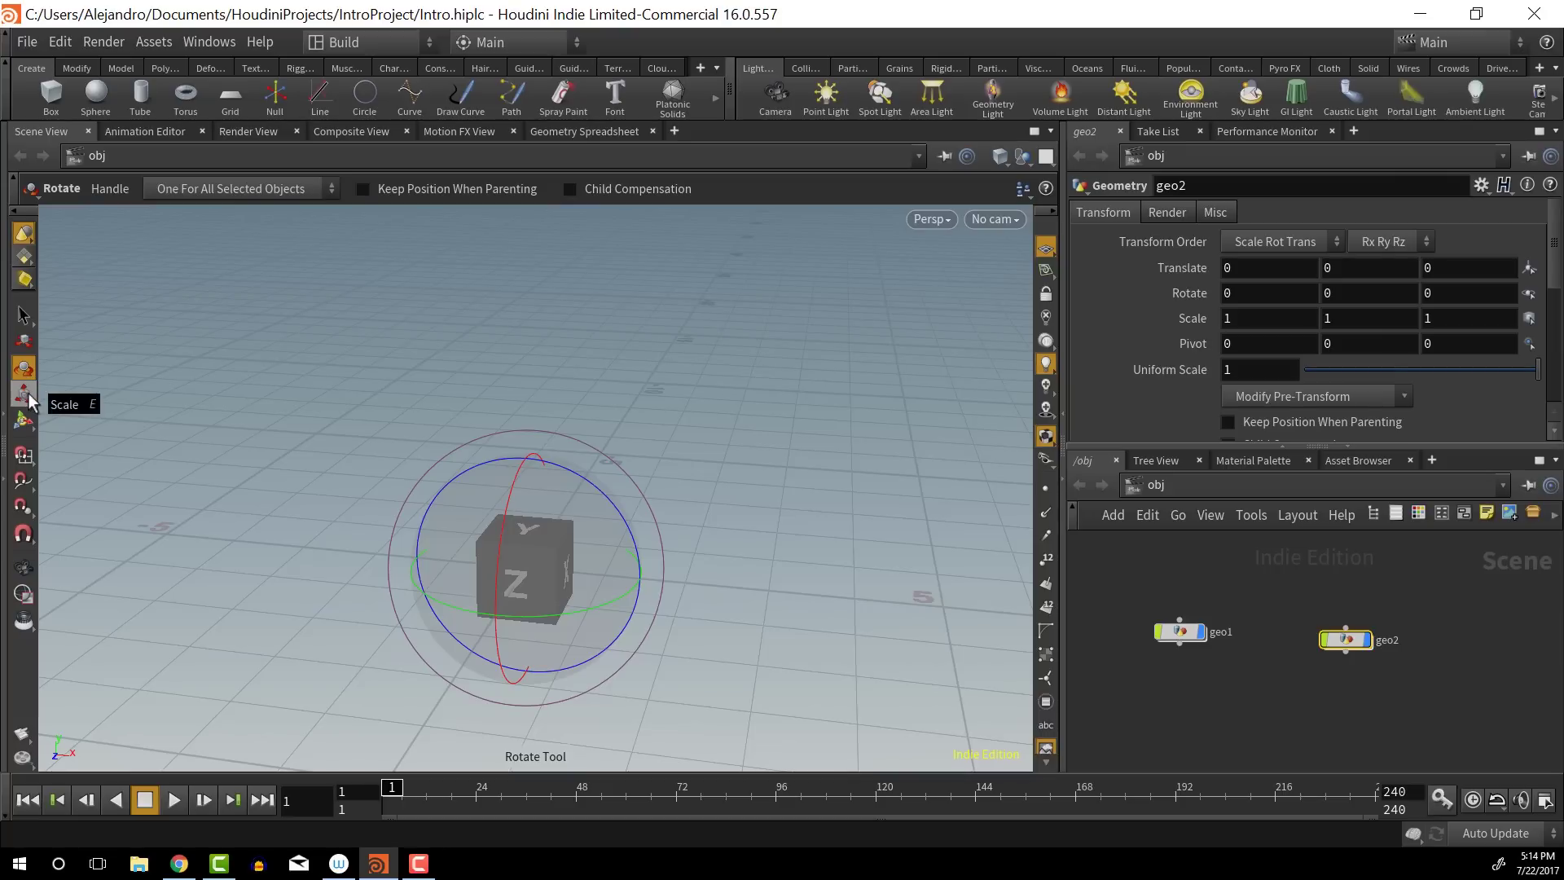
left_click(22, 395)
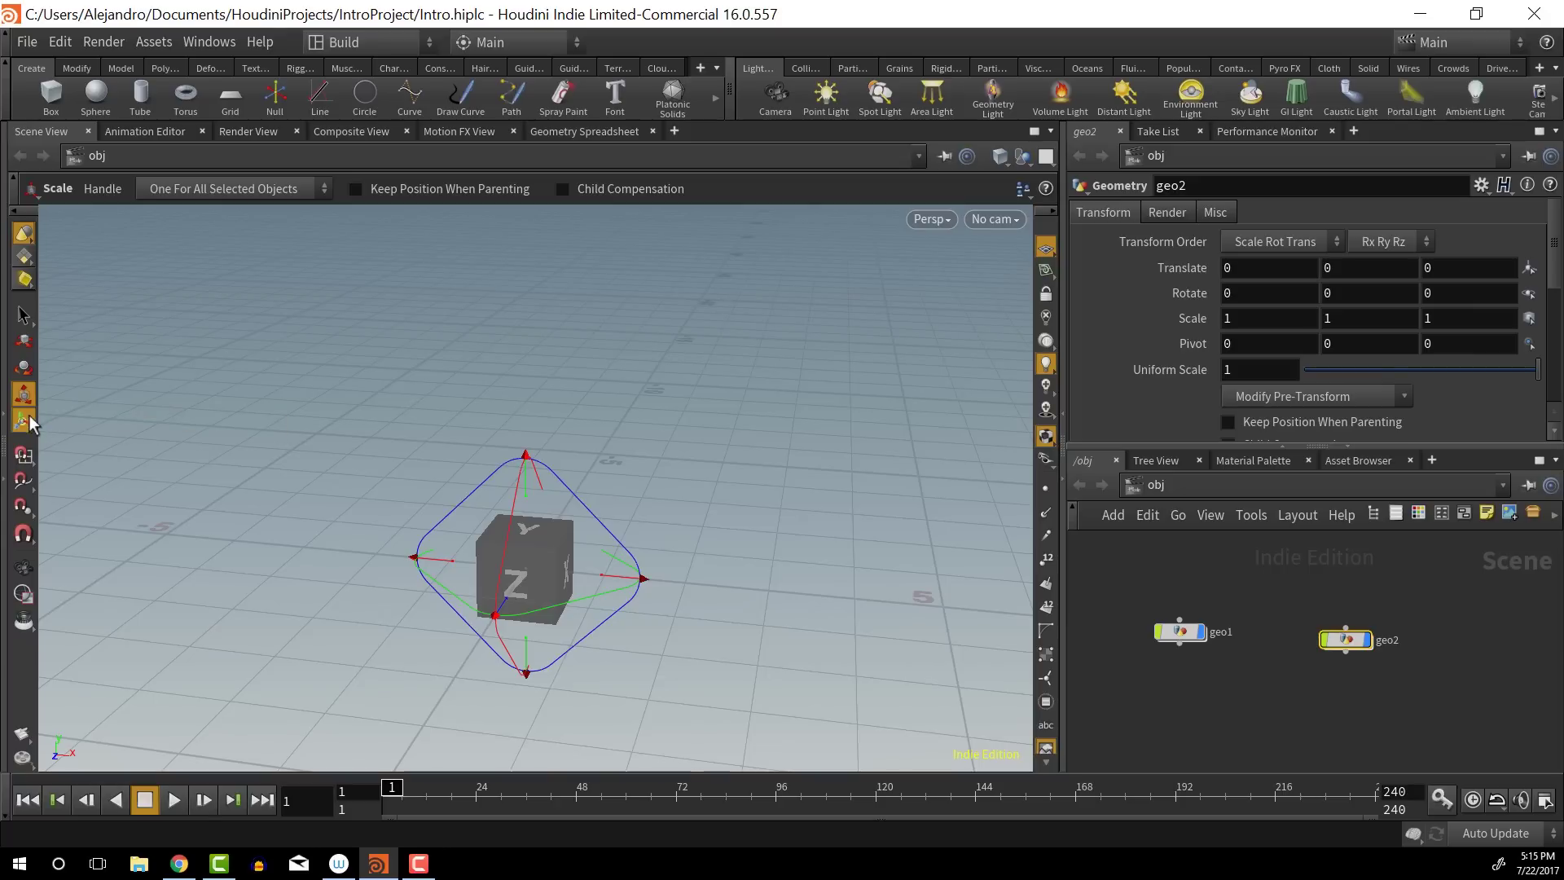
left_click(24, 420)
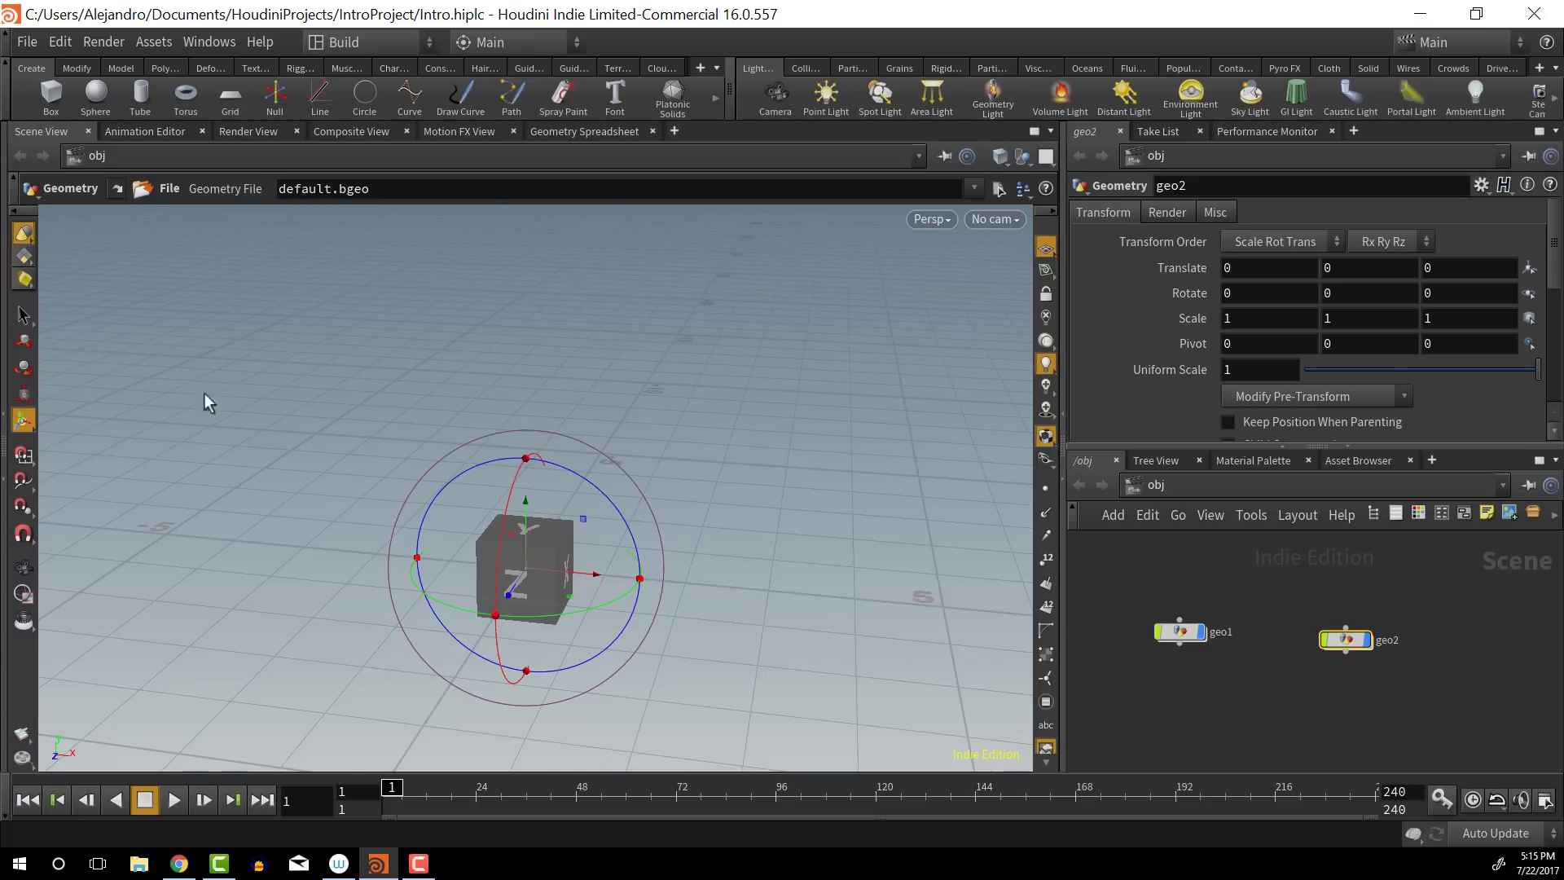
Move geo2 along the X axis to about 2.39 with the Move tool, and undo the small free move made after it
left_click(27, 347)
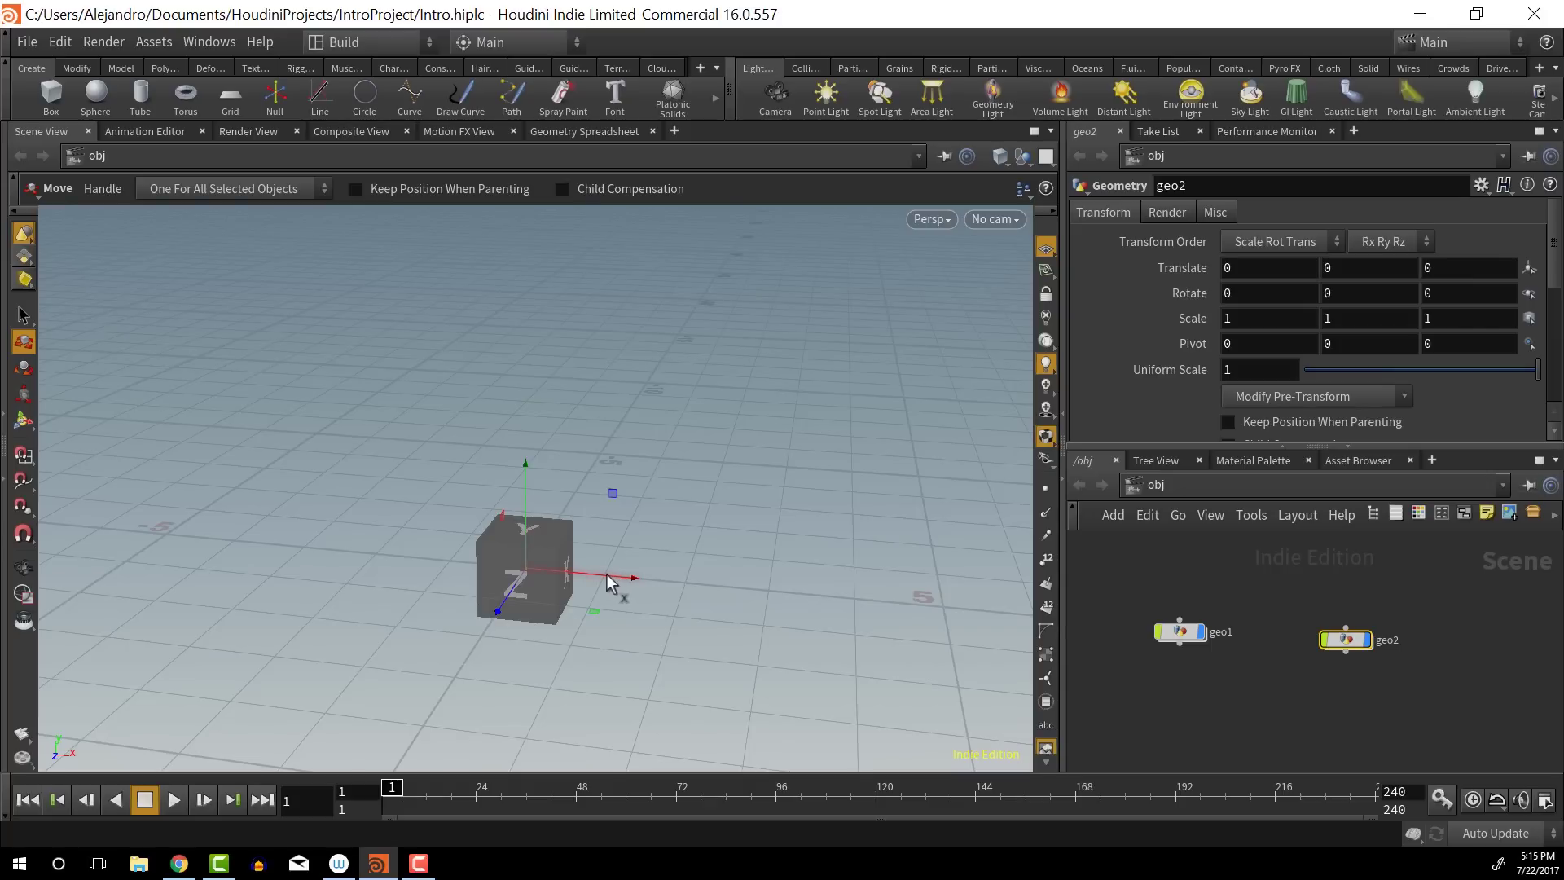
left_click_drag(589, 573, 787, 595)
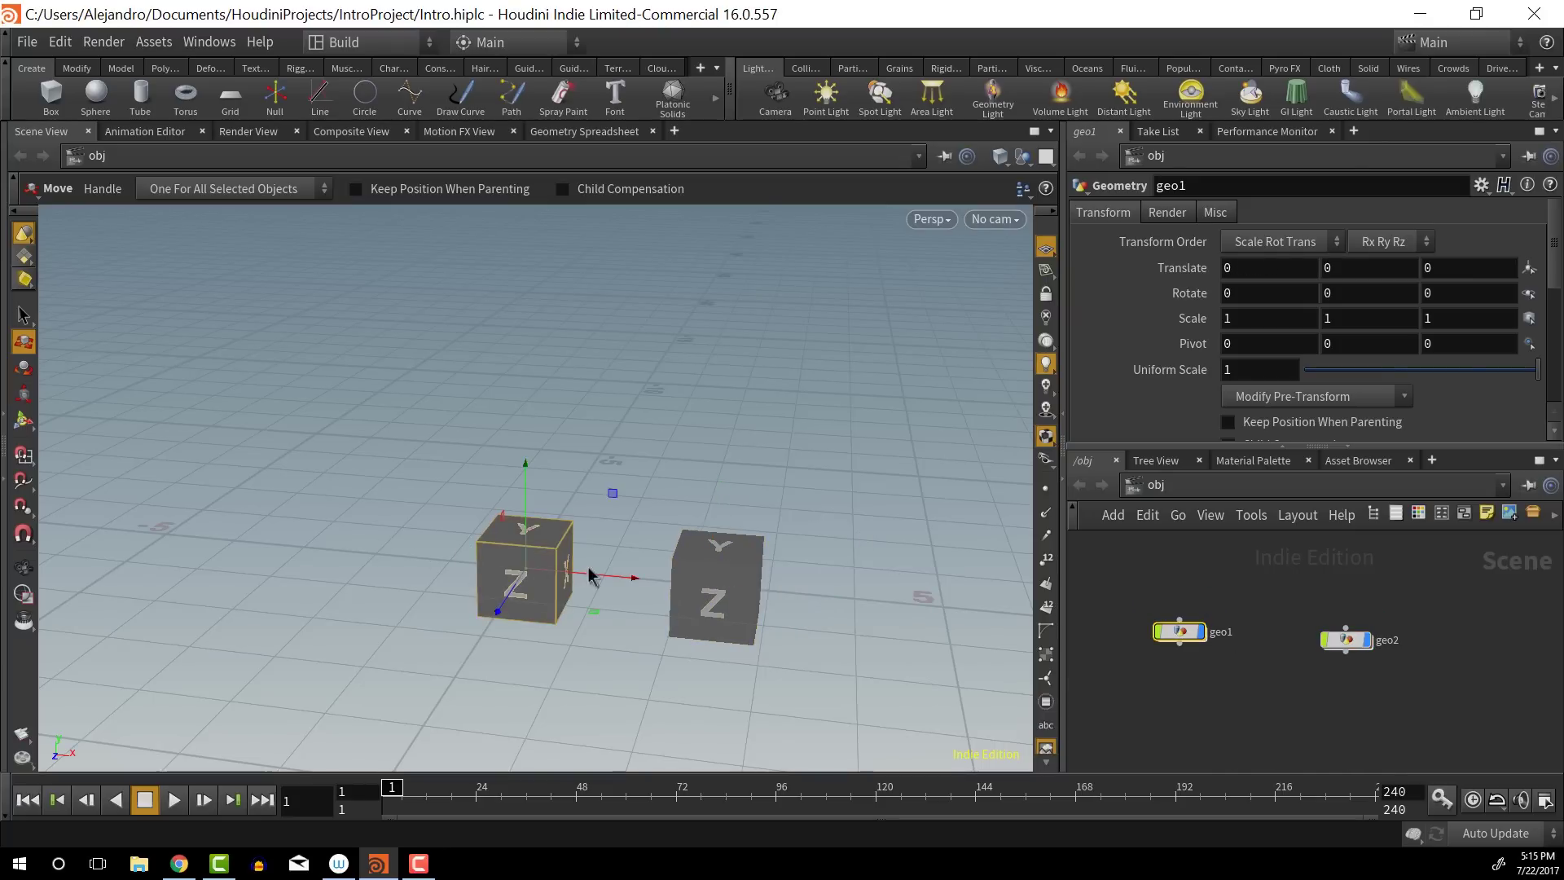
left_click_drag(756, 546, 761, 543)
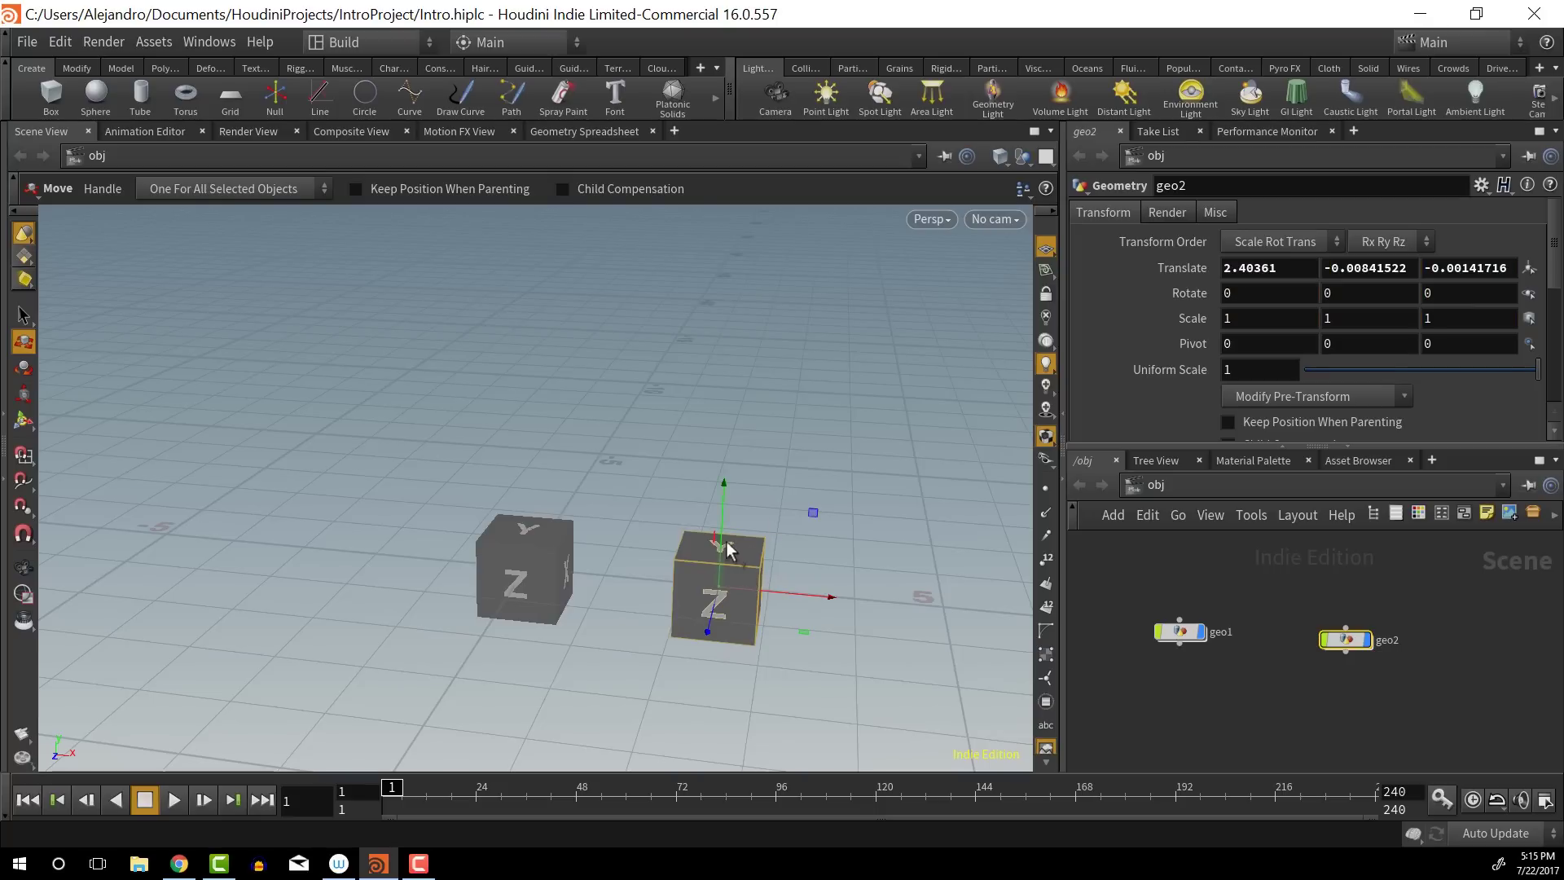
key("ctrl+z")
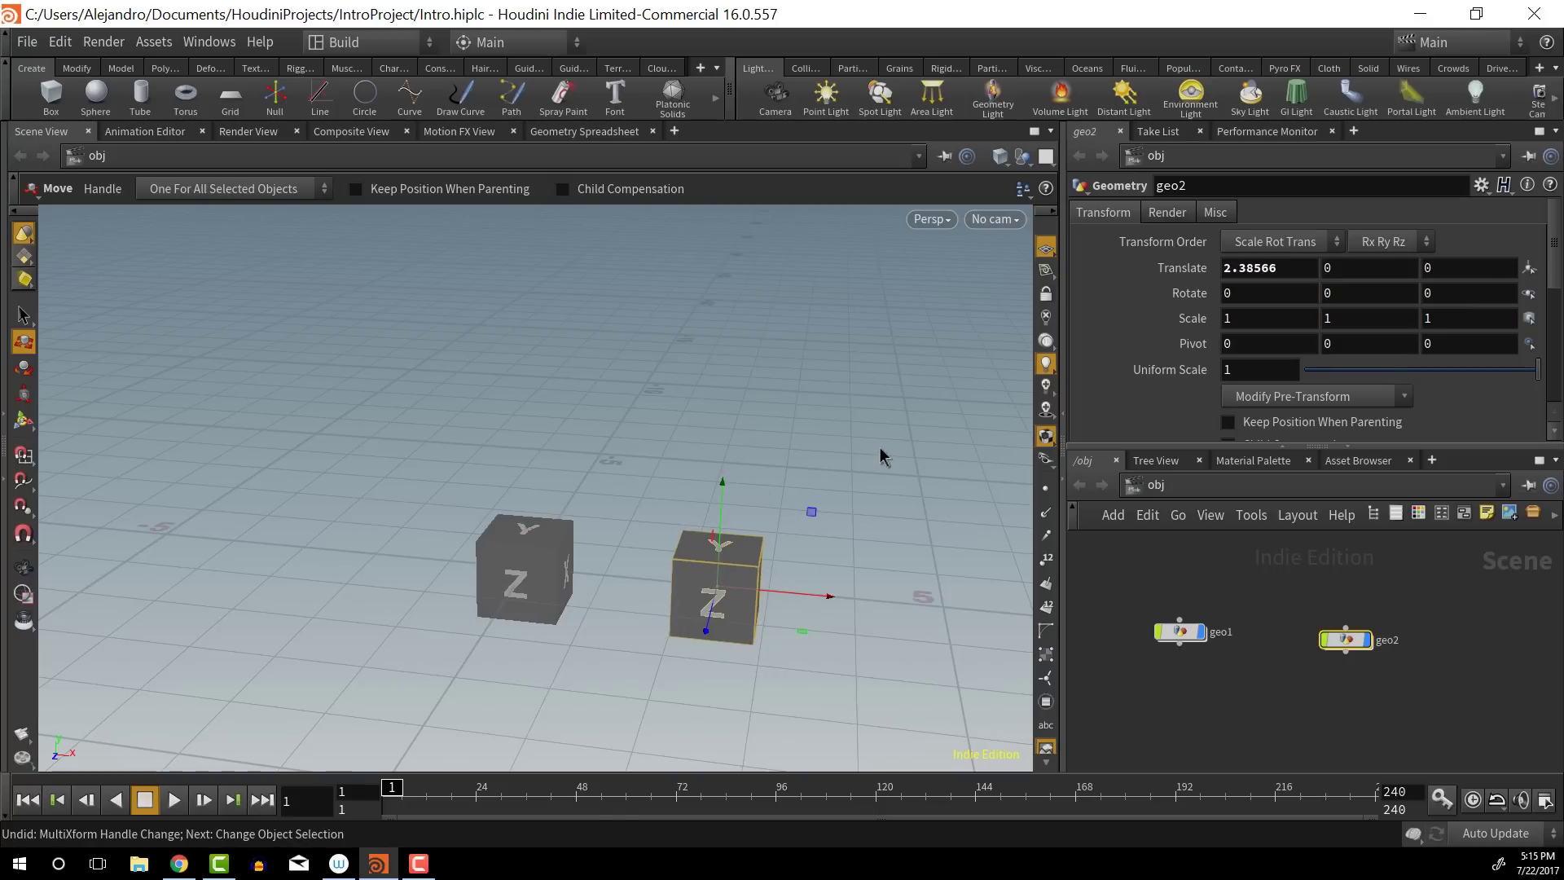
Try raising geo2 along the Y axis with its move handle, and undo the move
left_click_drag(859, 443, 757, 422, "alt")
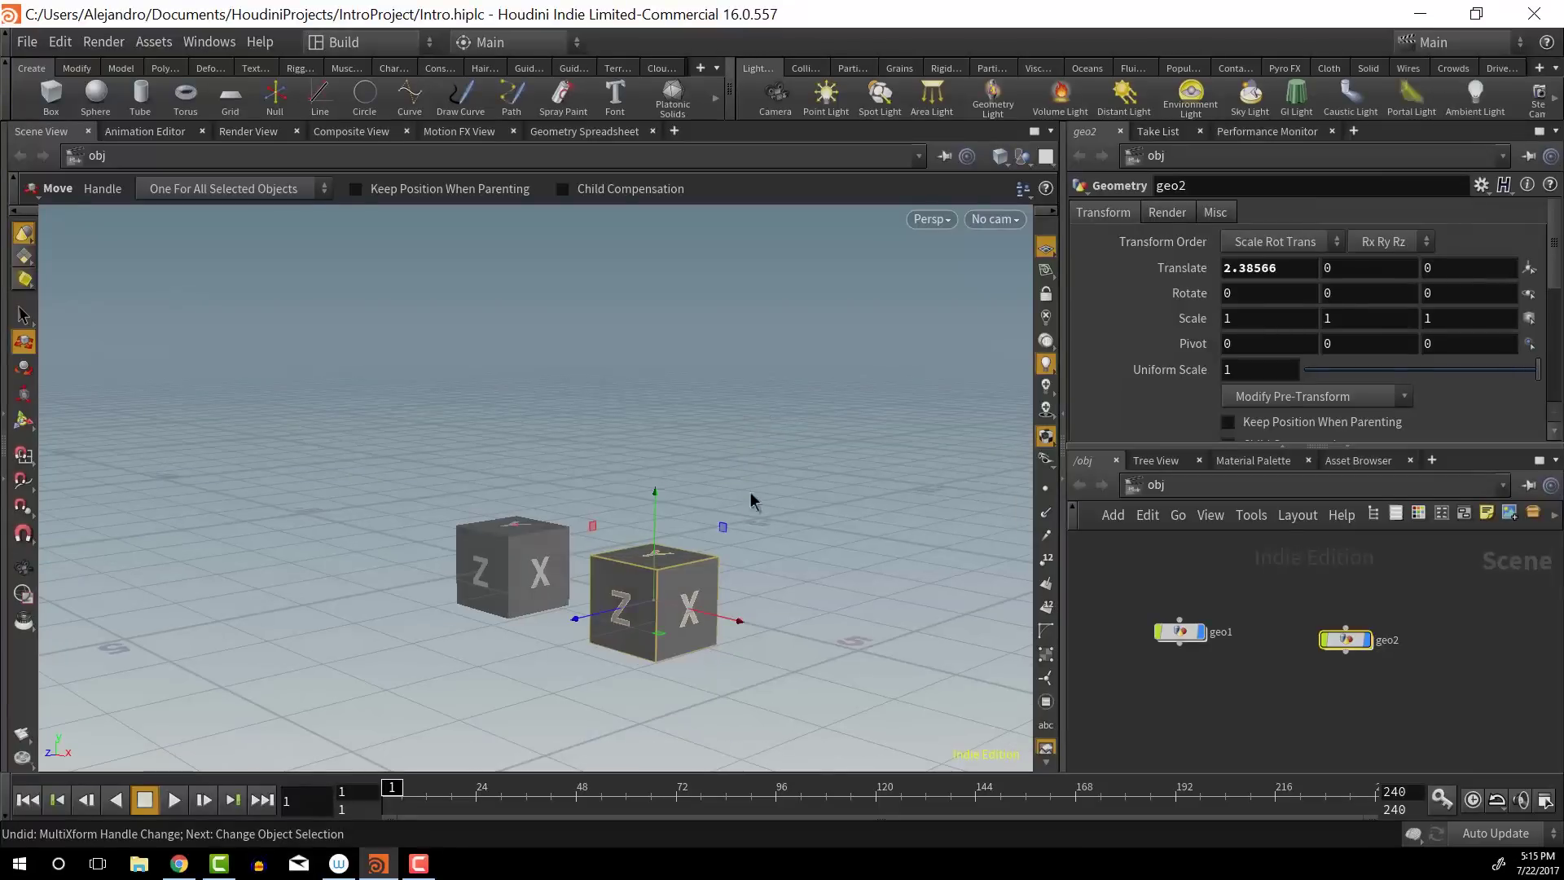
left_click_drag(653, 501, 662, 402)
key("ctrl+z")
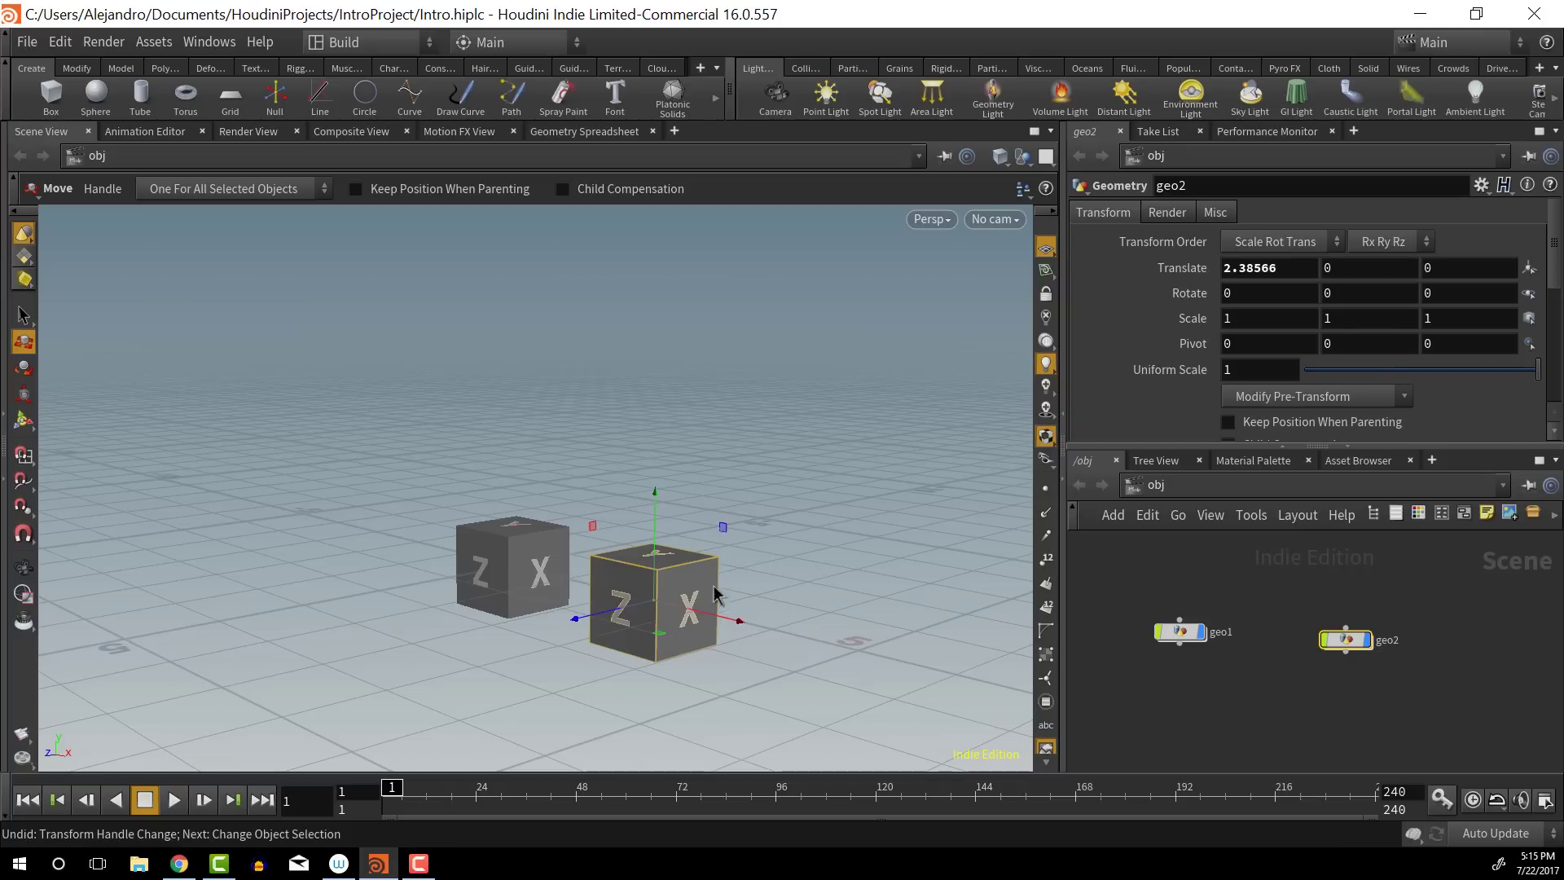
Move geo2 along the X axis to about 3.01, and undo a trial move to about 1.51 along Z
left_click(763, 632)
left_click_drag(703, 608, 533, 646)
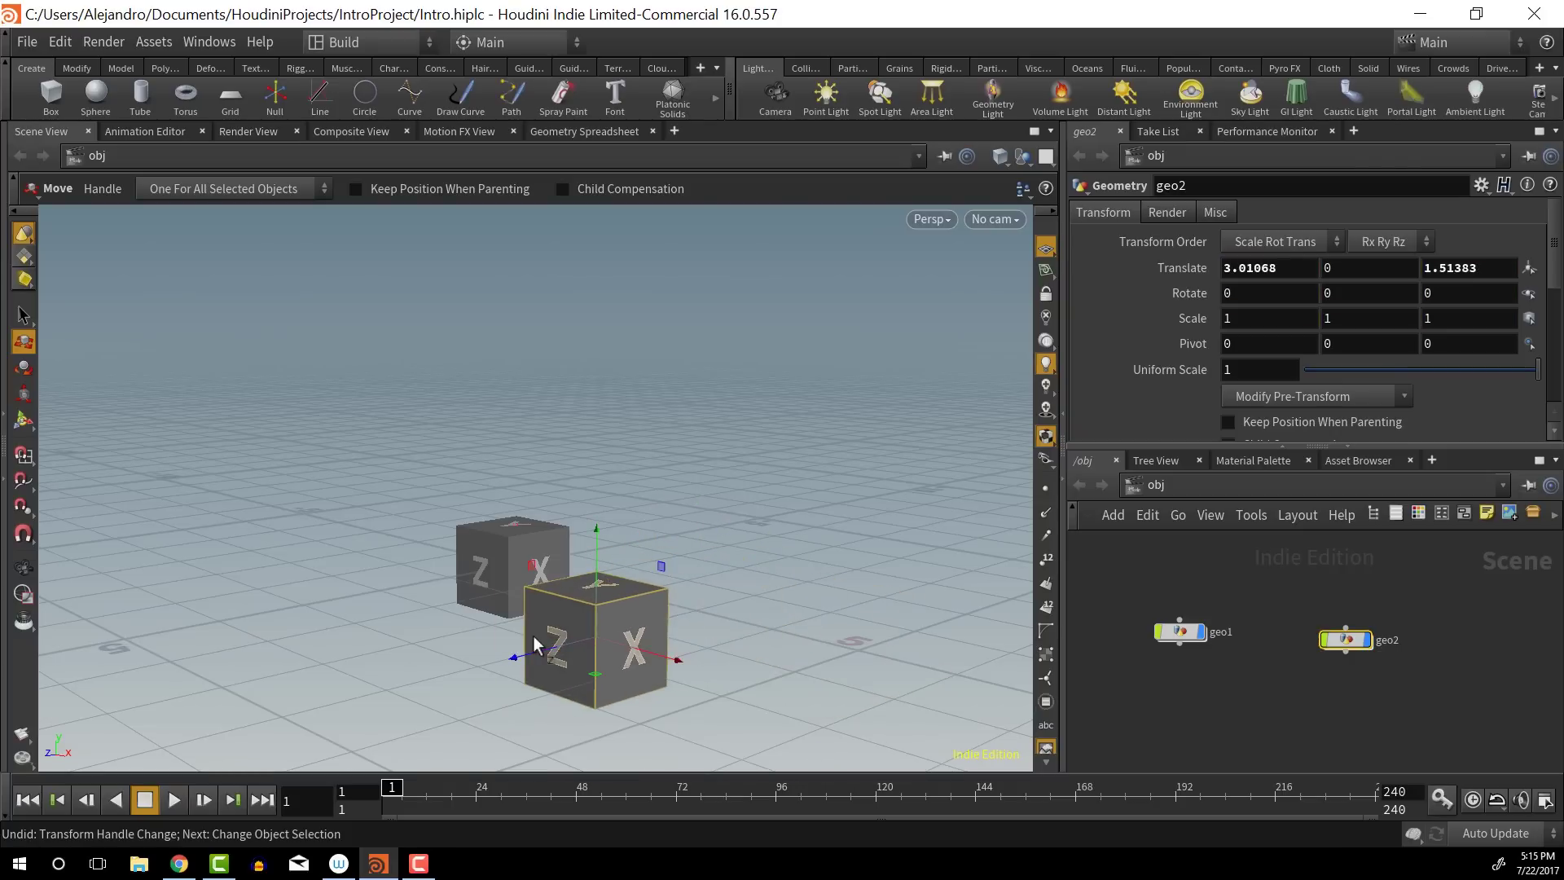
key("ctrl+z")
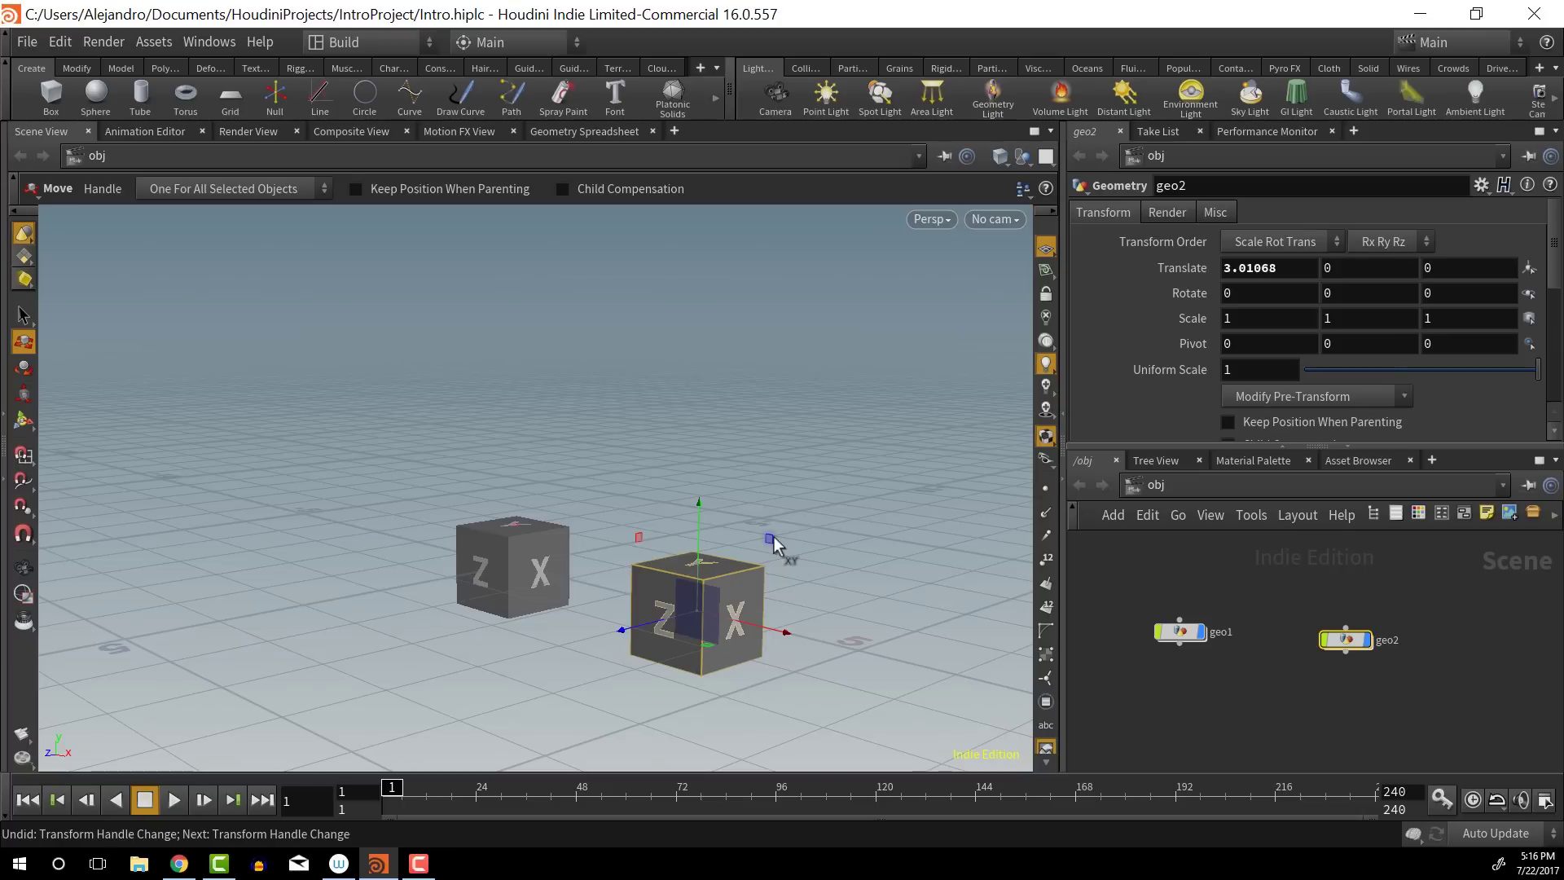
Move geo2 in the XY plane to about X 4.74, Y 1.29, and undo the trial moves in the YZ and XZ planes
left_click_drag(773, 536, 938, 431)
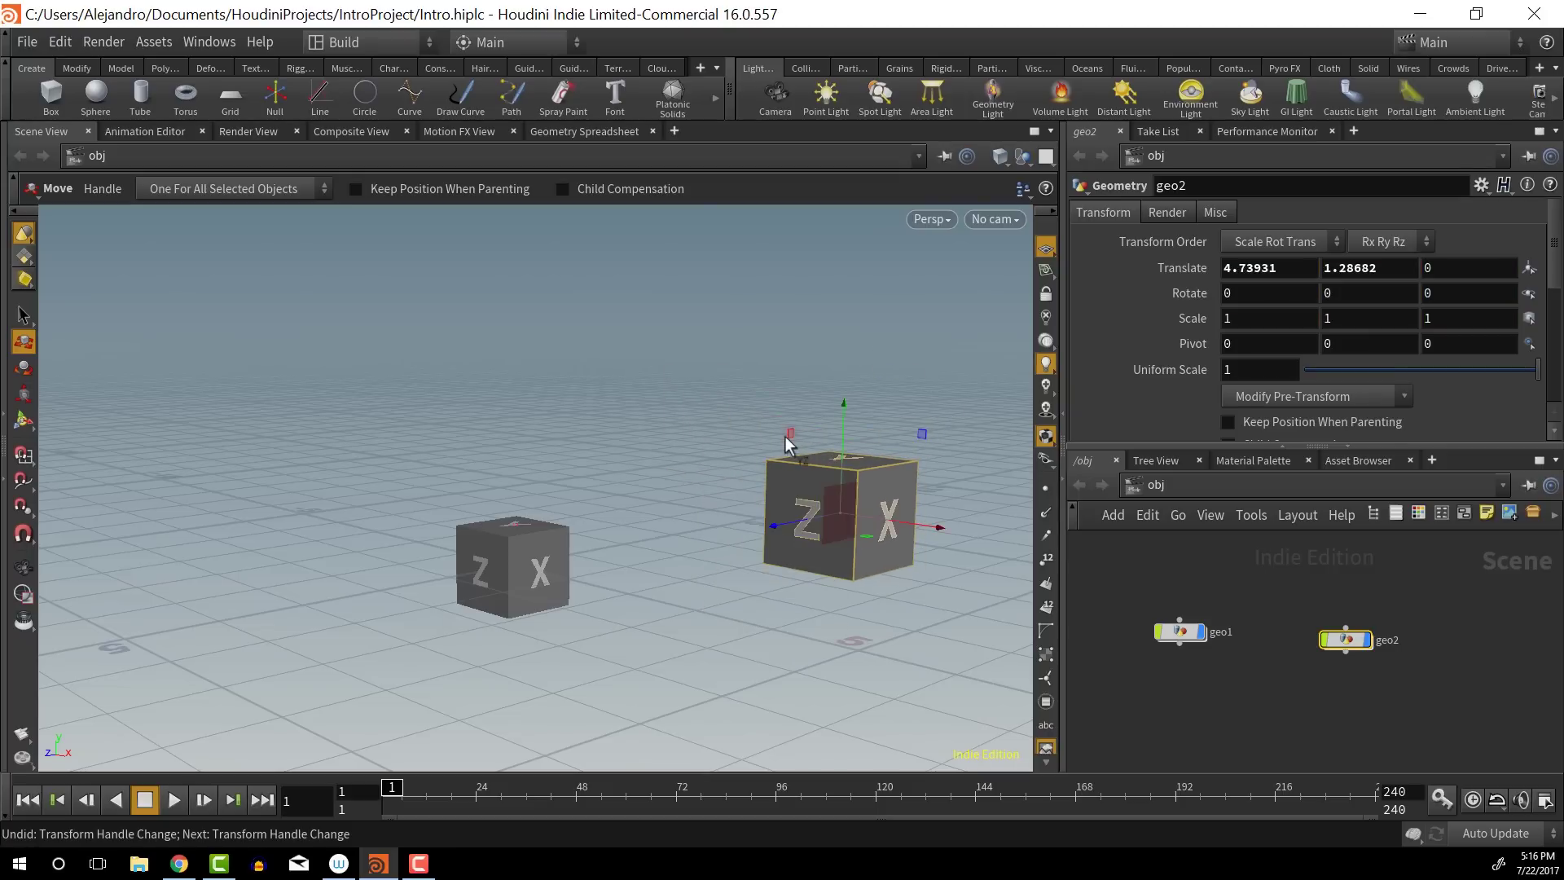
left_click_drag(784, 436, 633, 411)
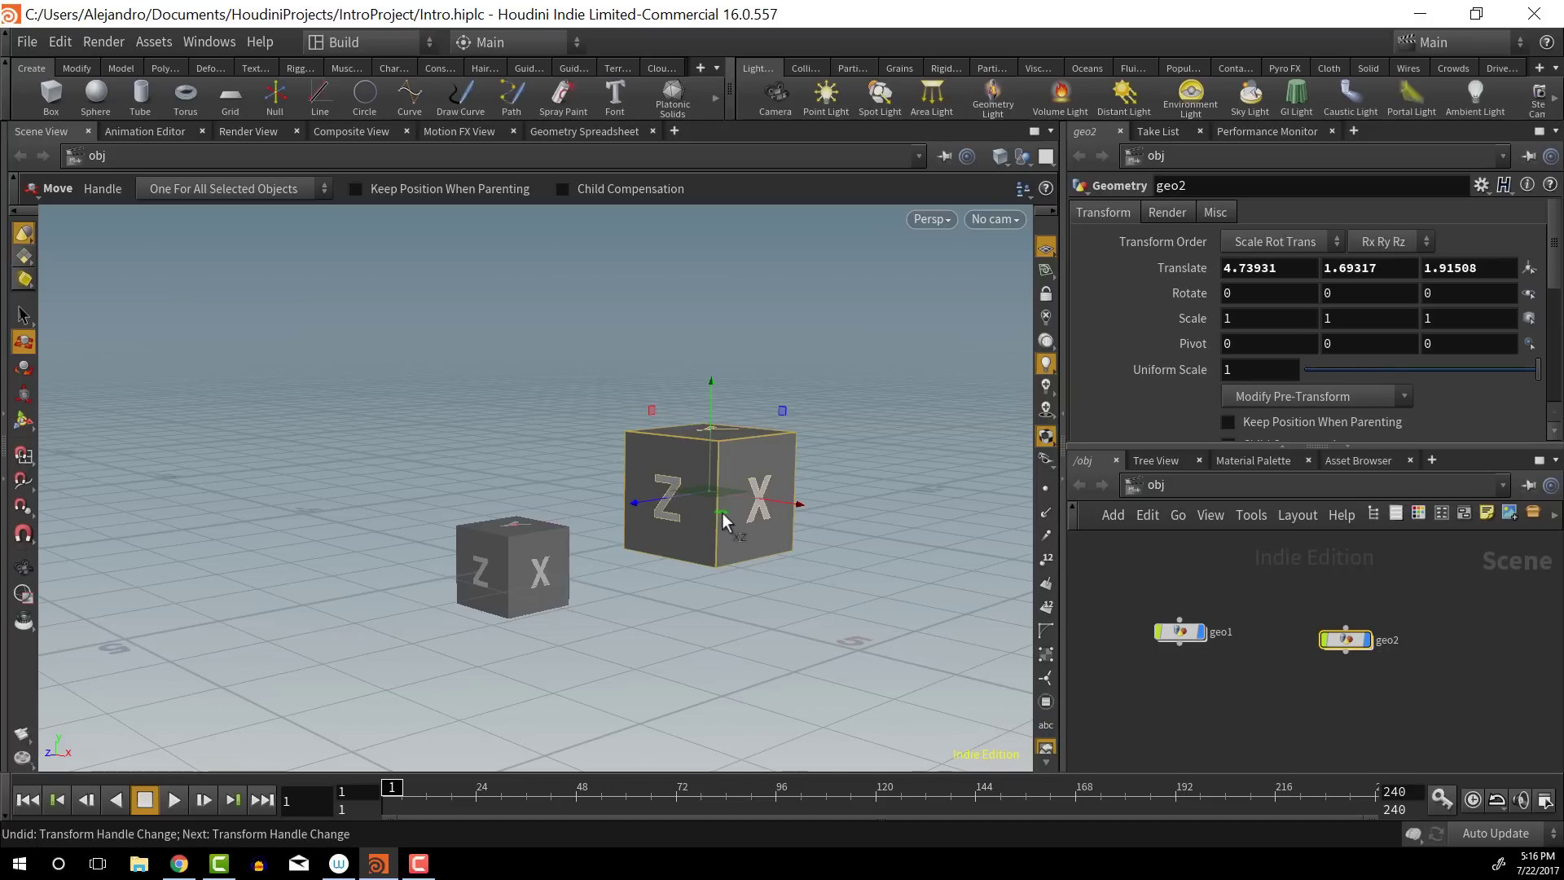
left_click_drag(721, 511, 733, 554)
key("ctrl+z")
key("ctrl+z")
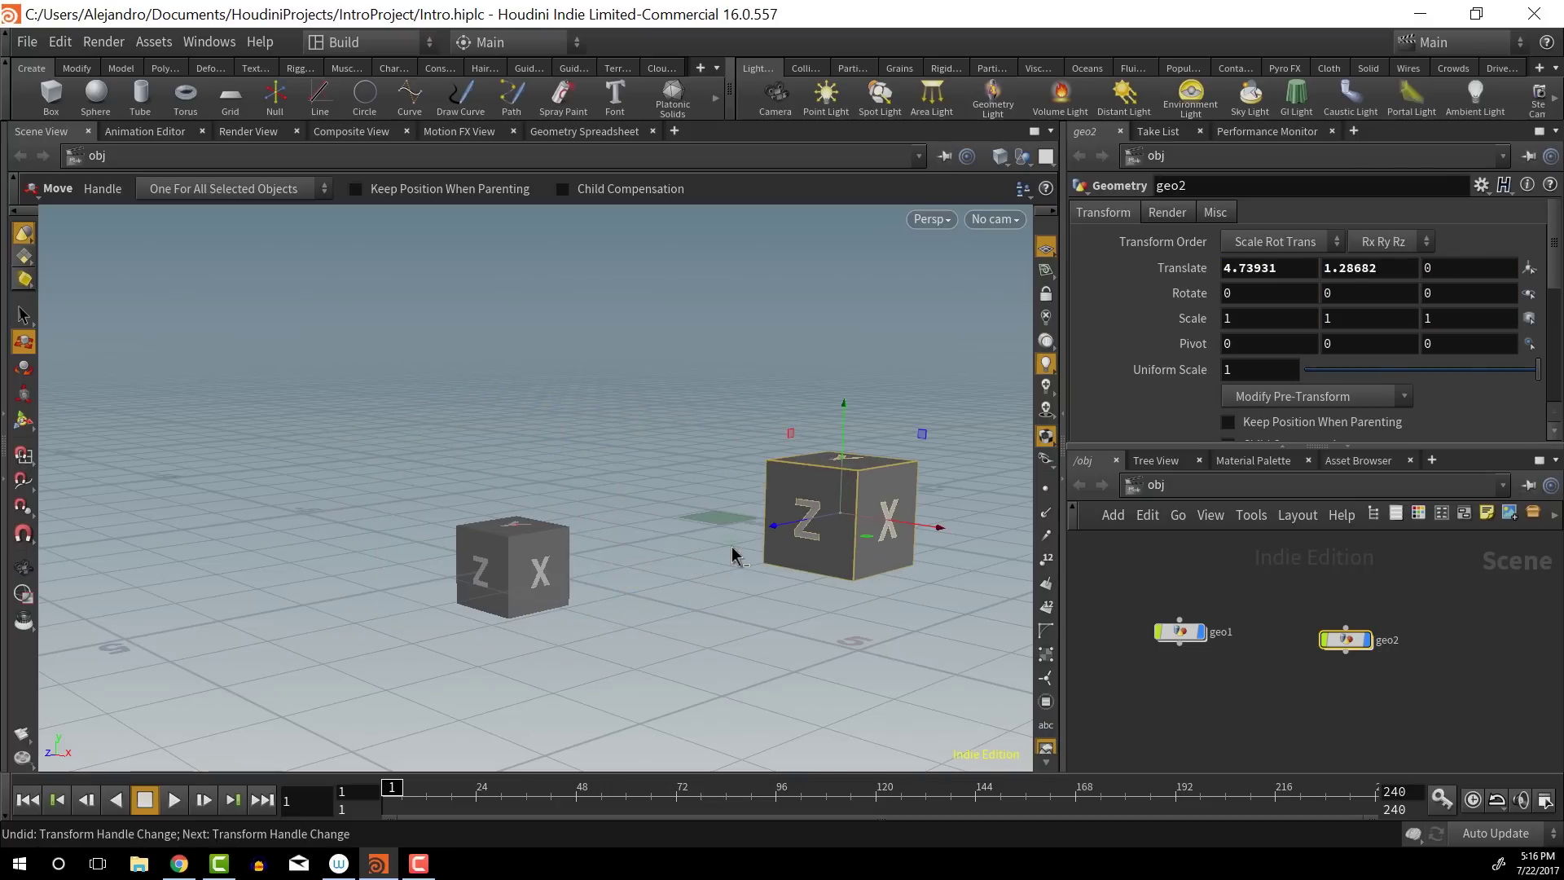
Undo geo2's last move in the XY plane, and view the undo and redo commands on offer
key("ctrl+z")
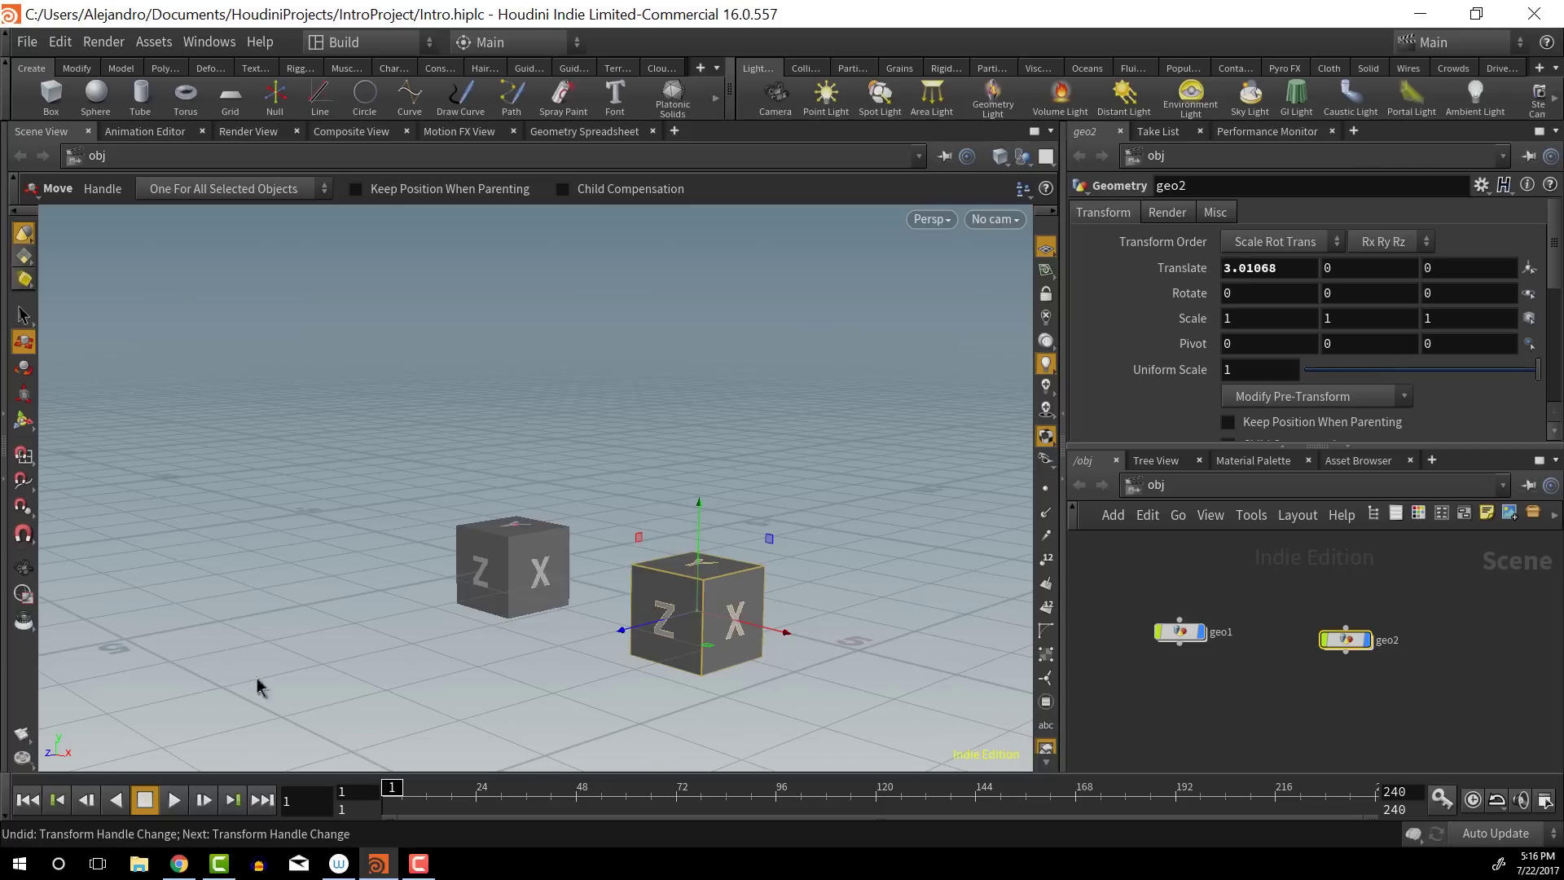
left_click(66, 41)
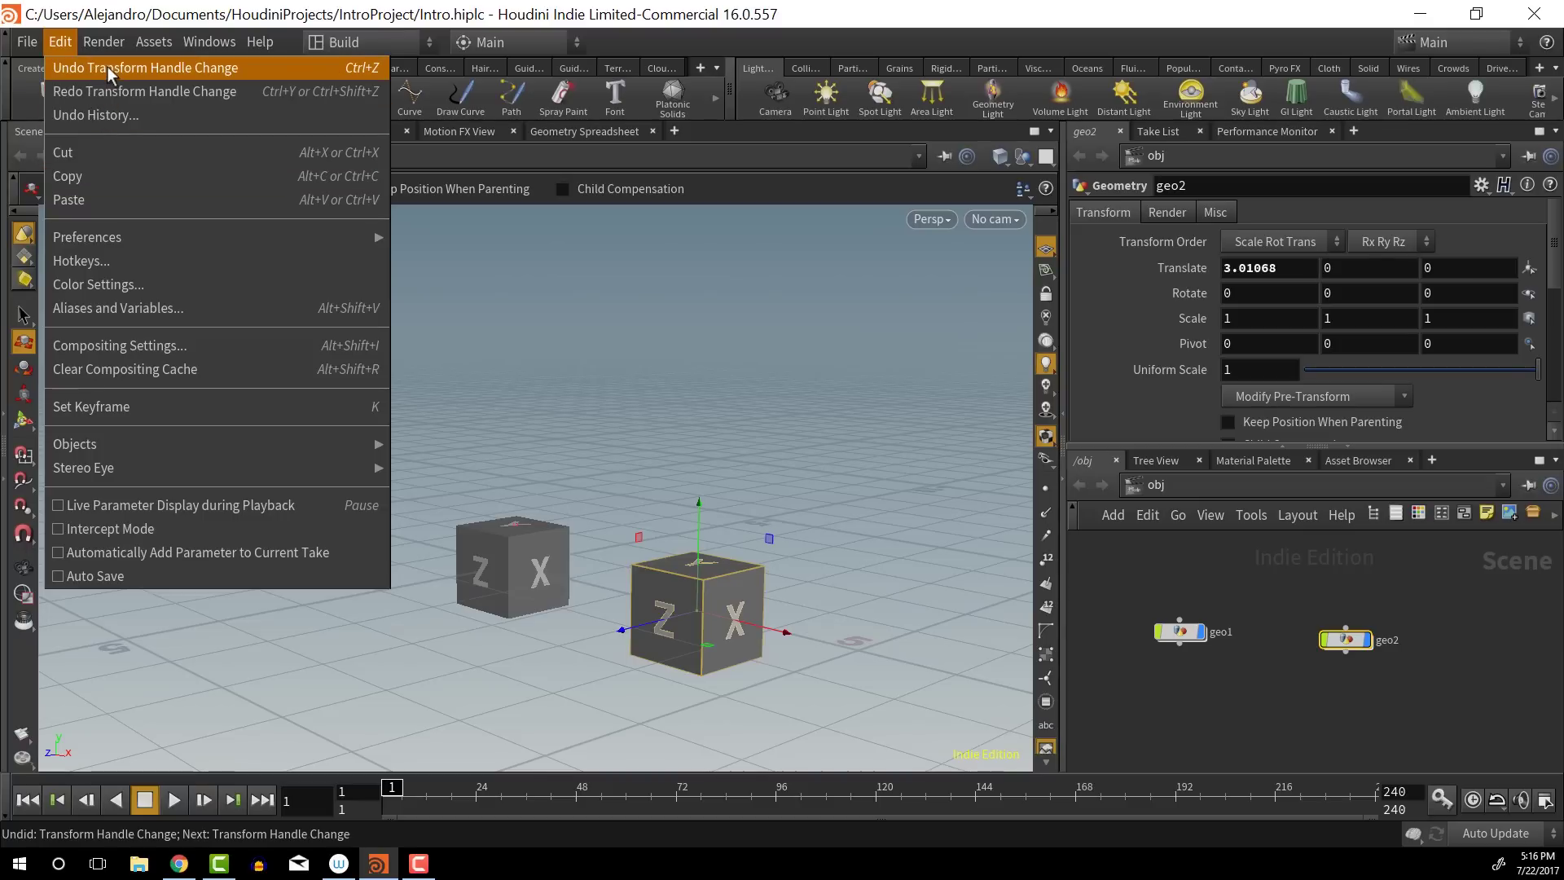
left_click(891, 379)
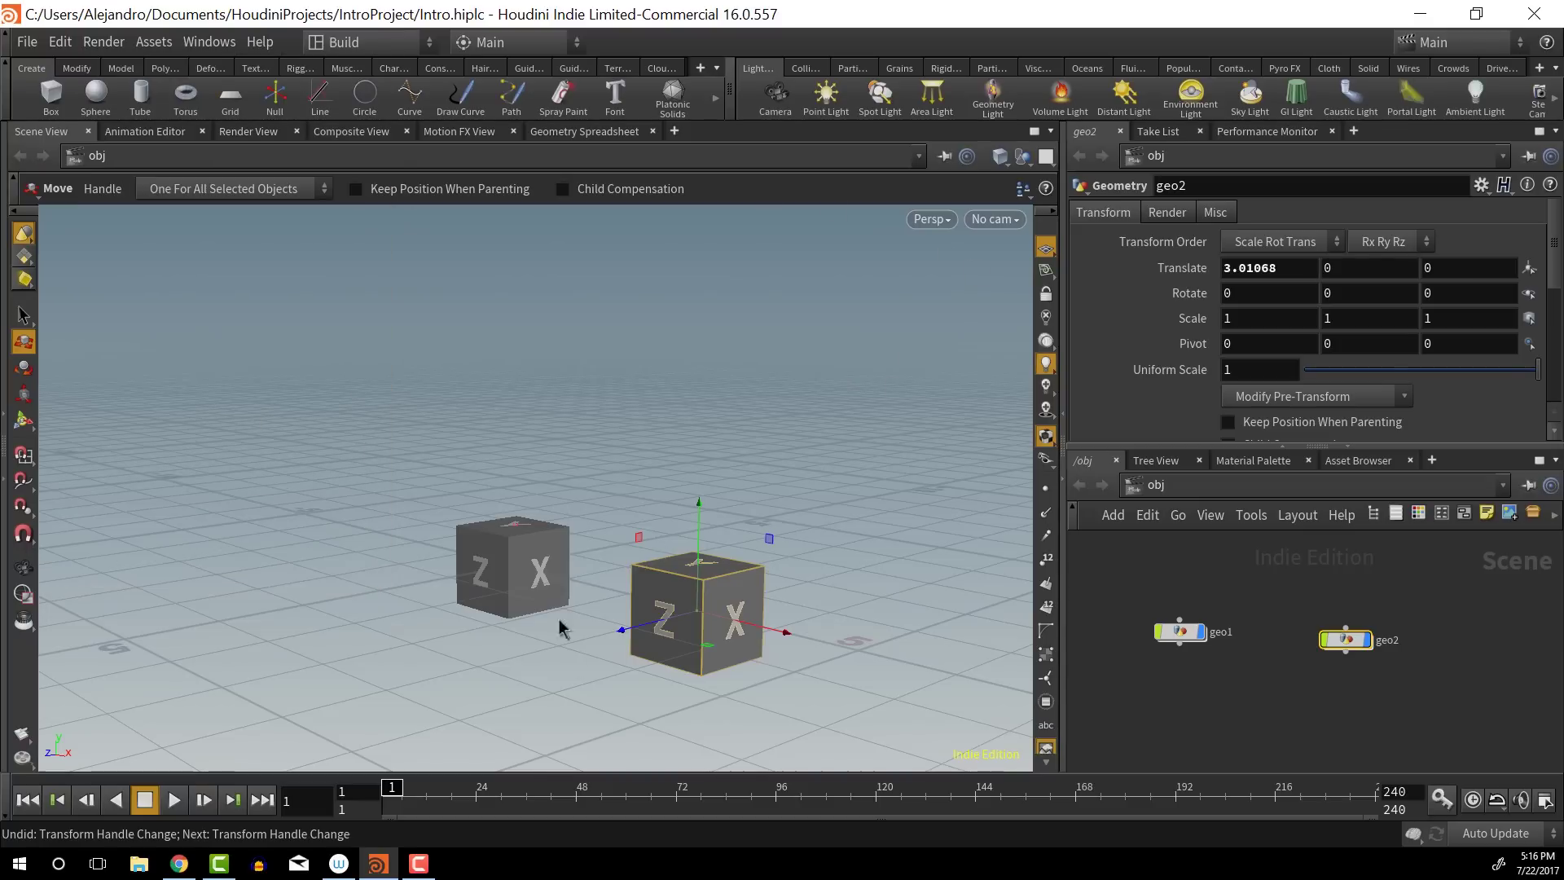
Select geo1 and geo2 alternately in the viewport, select geo1 by its node, and clear the selection
left_click(536, 550)
left_click(672, 582)
left_click(497, 549)
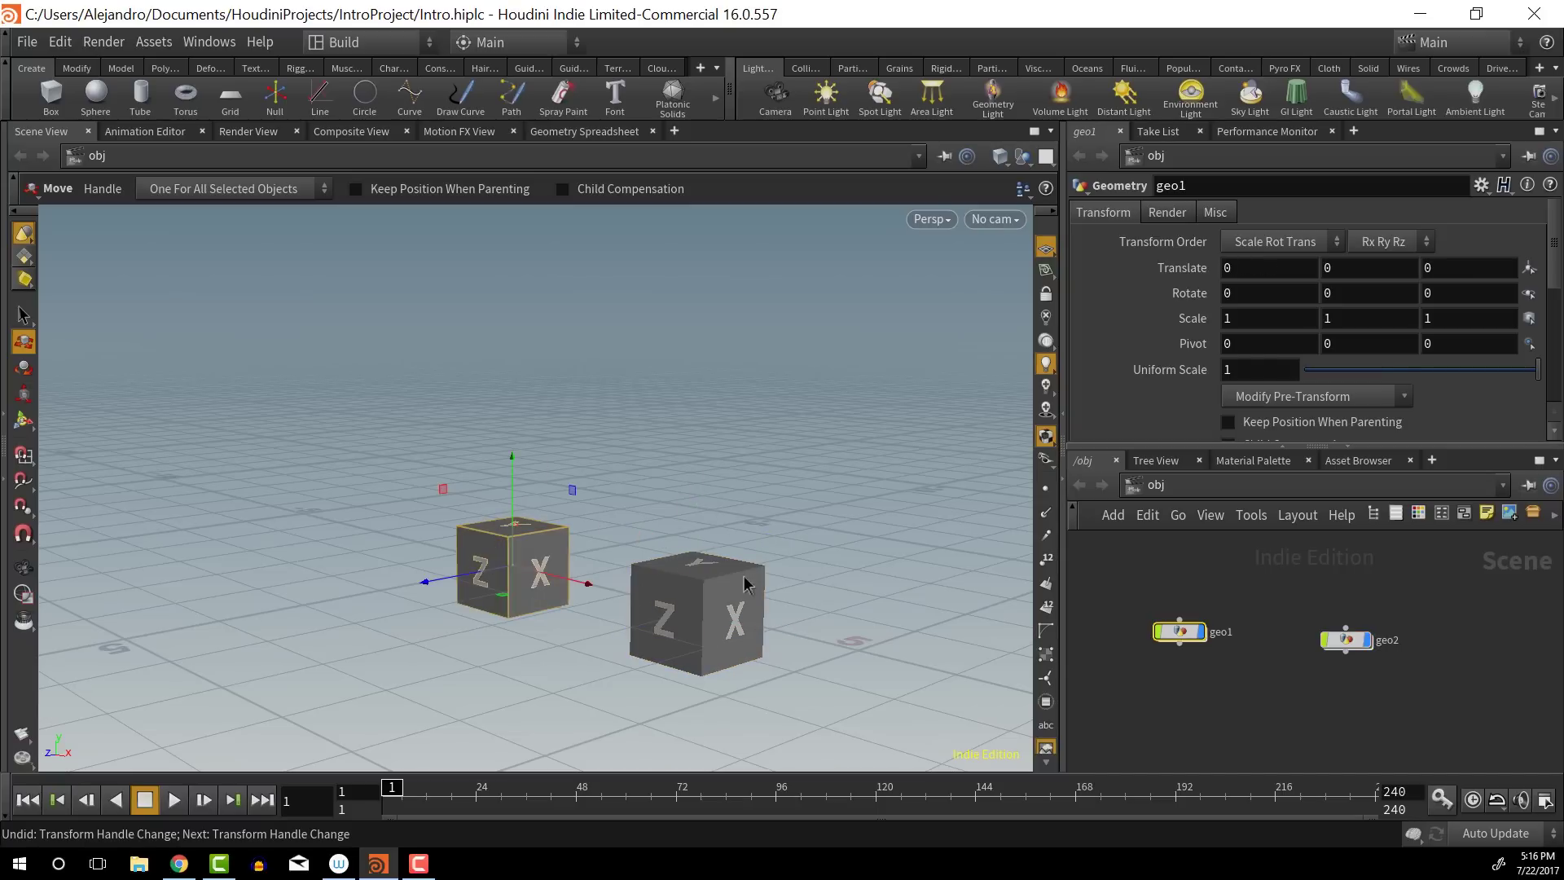
left_click(702, 612)
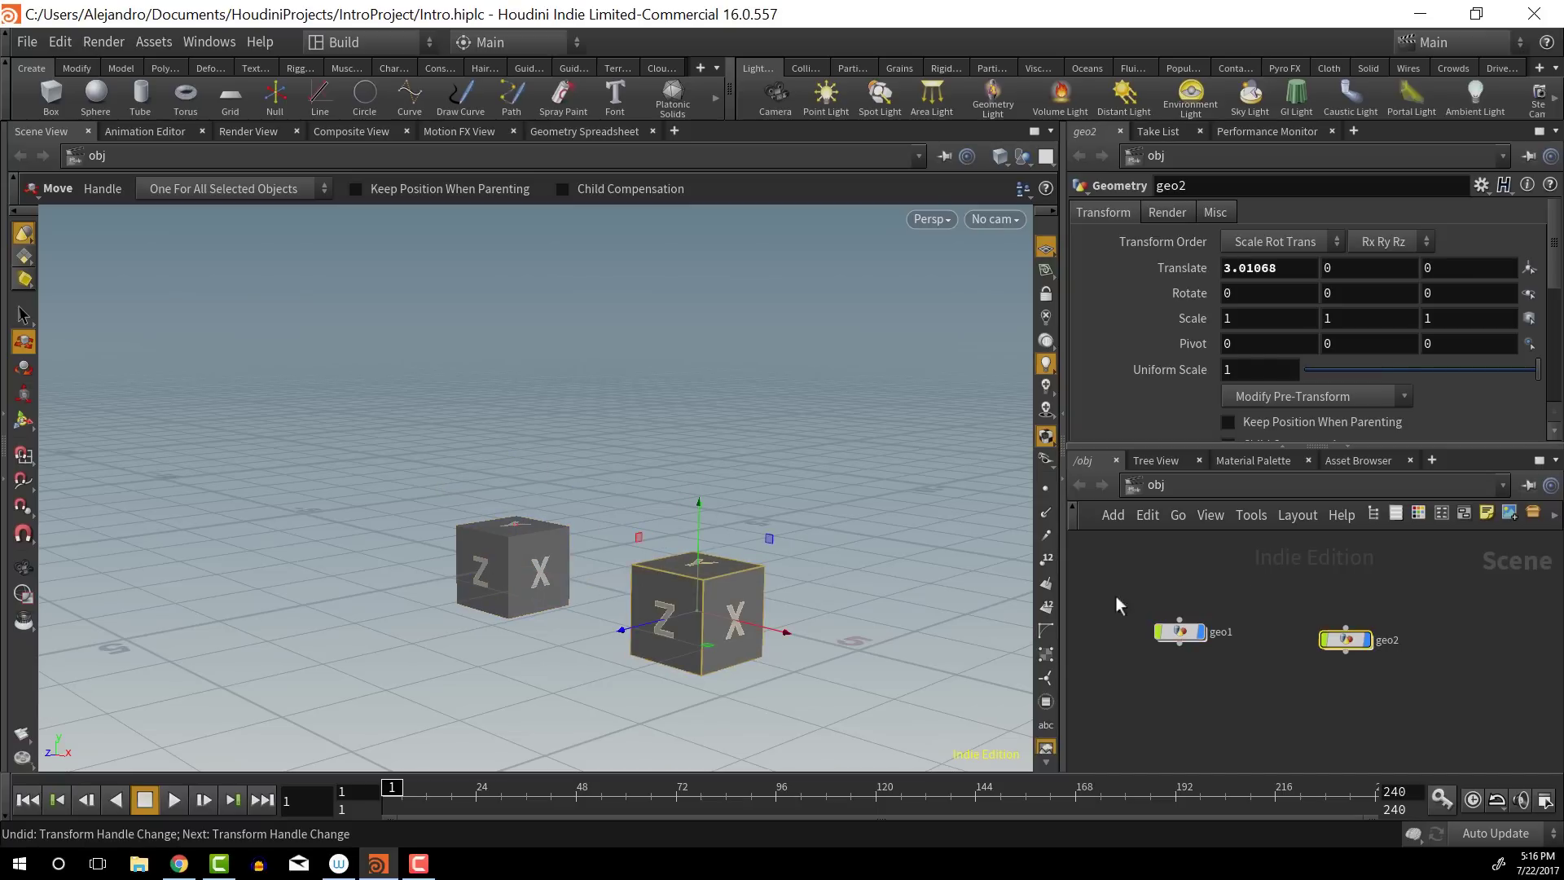
left_click(1189, 636)
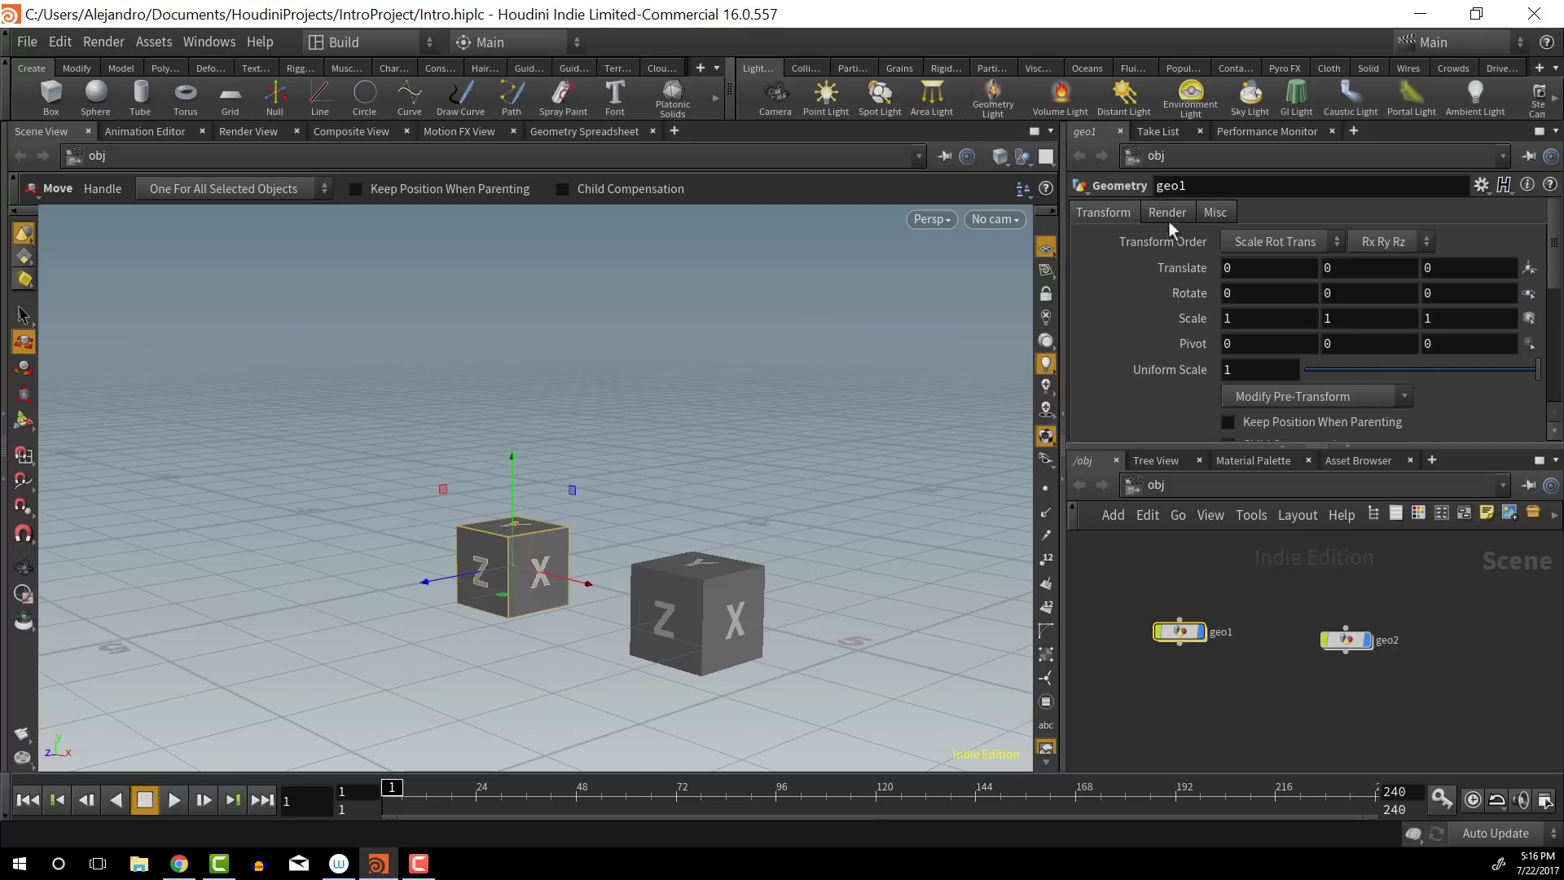
left_click(812, 379)
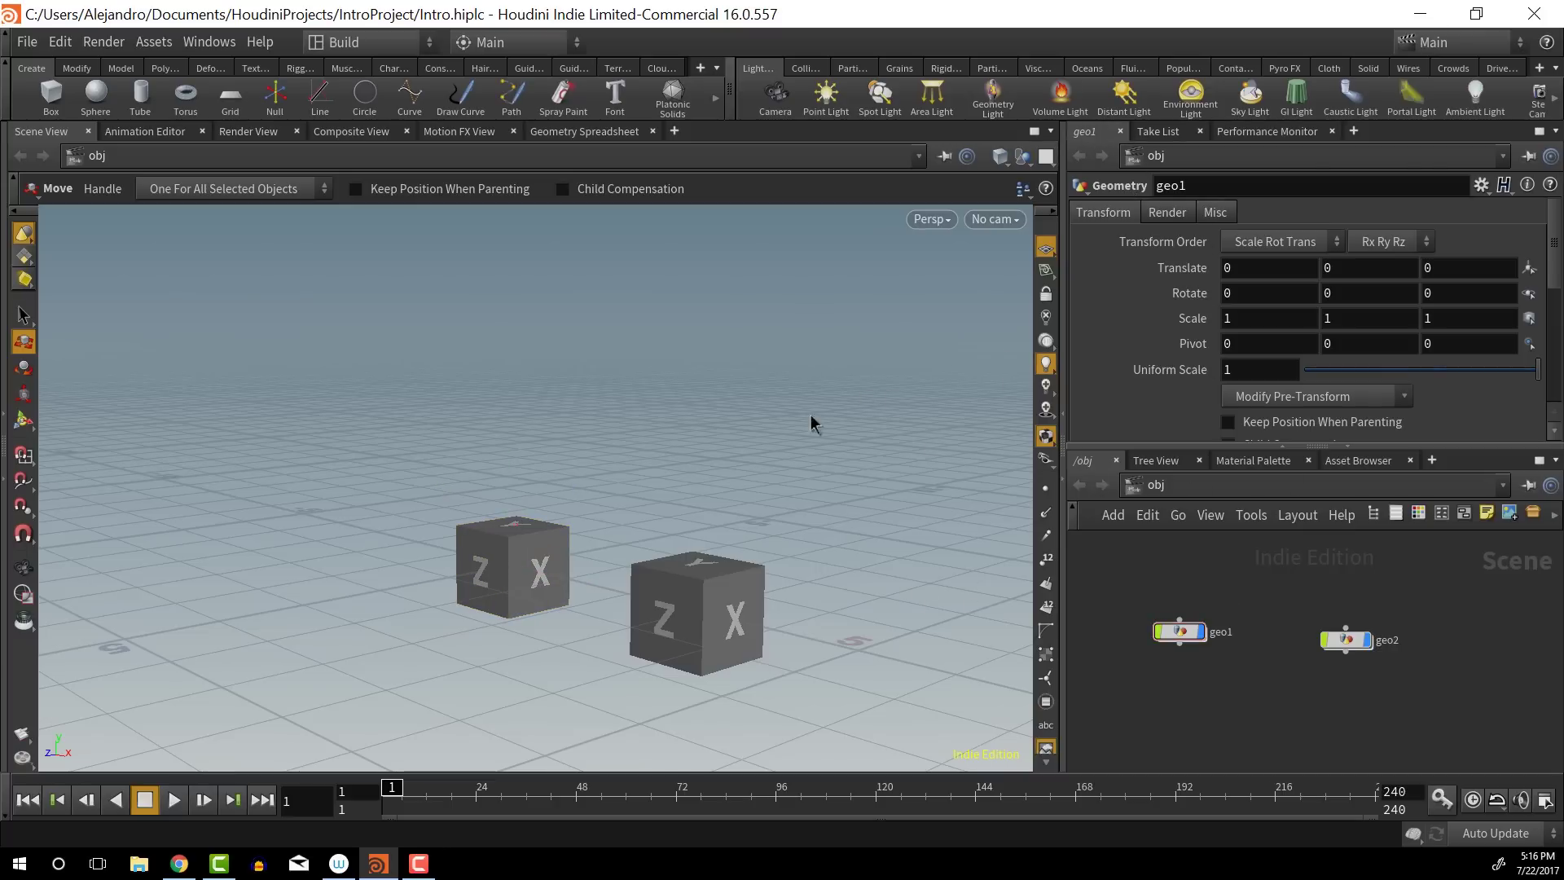
Switch to the Select tool, and select geo1 and then geo2 by their nodes in the network
left_click(23, 315)
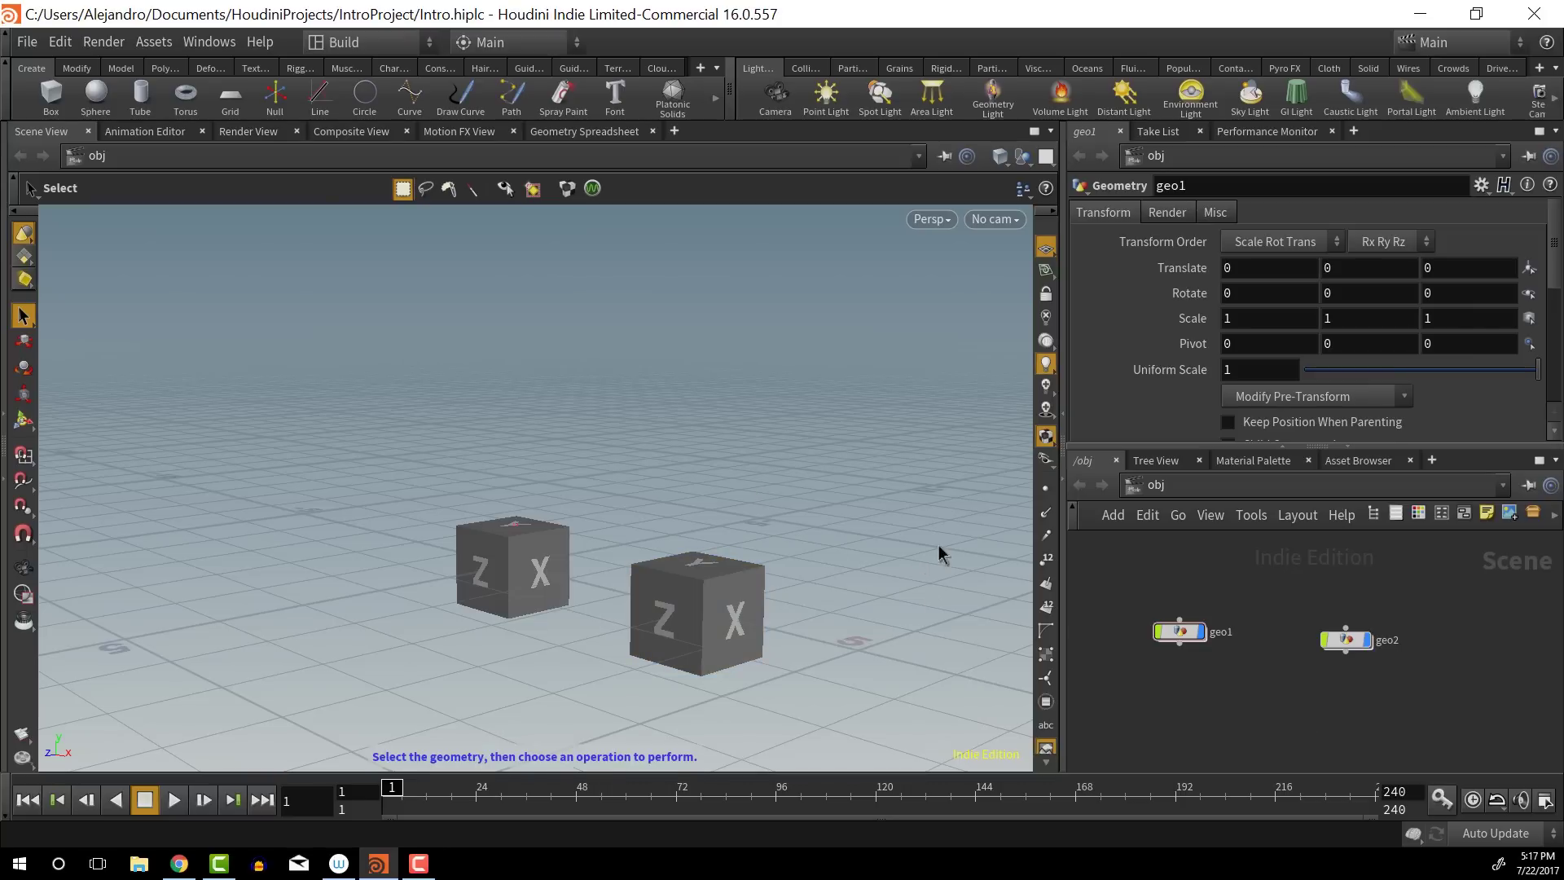
left_click(1196, 629)
left_click(1187, 636)
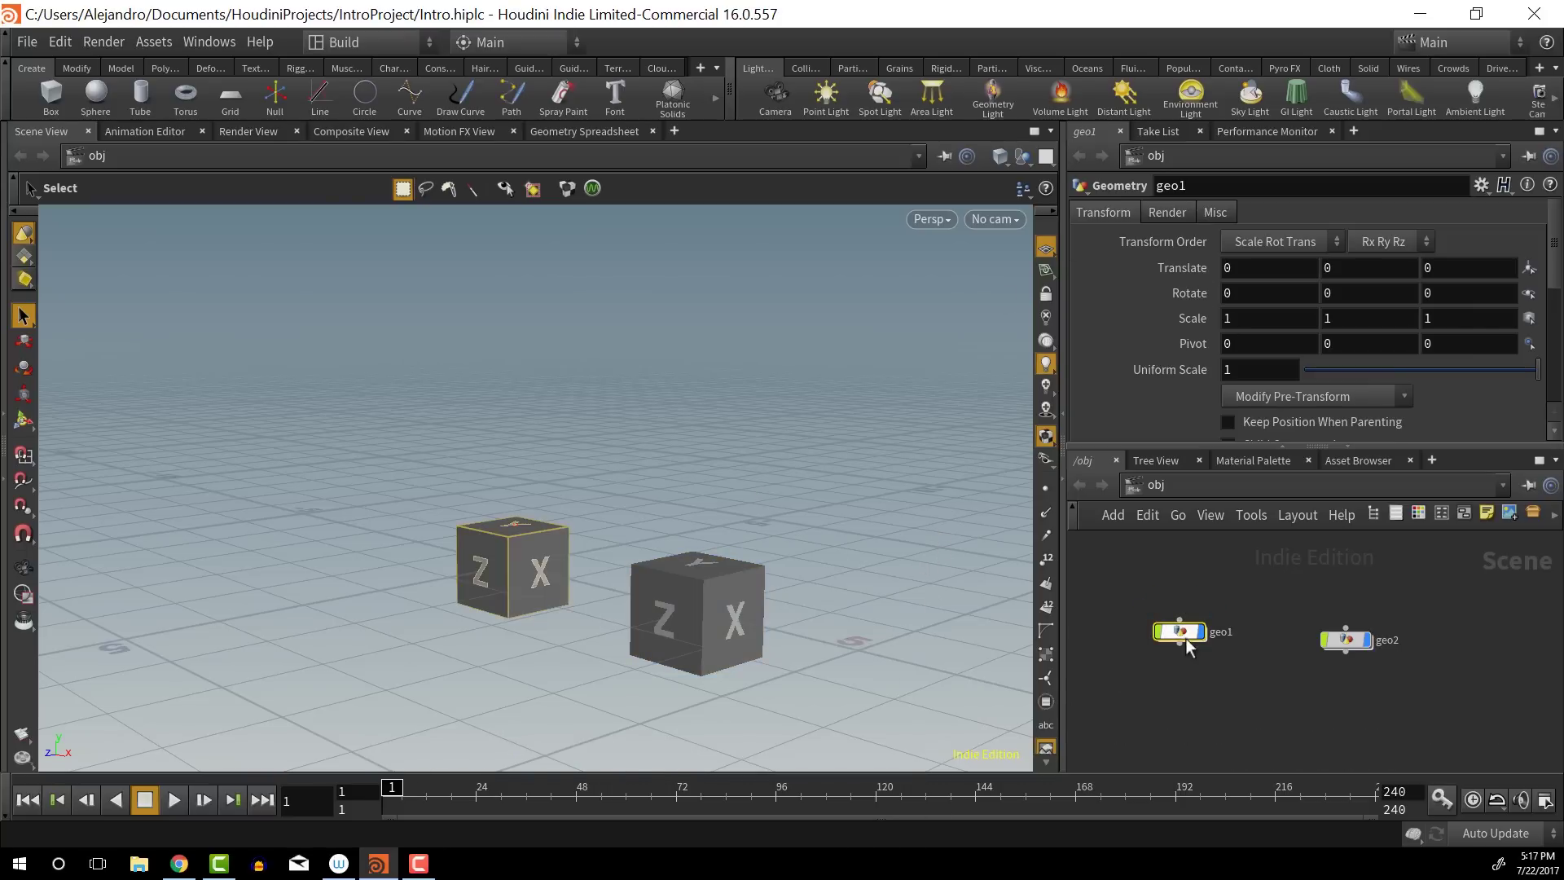
left_click(1344, 639)
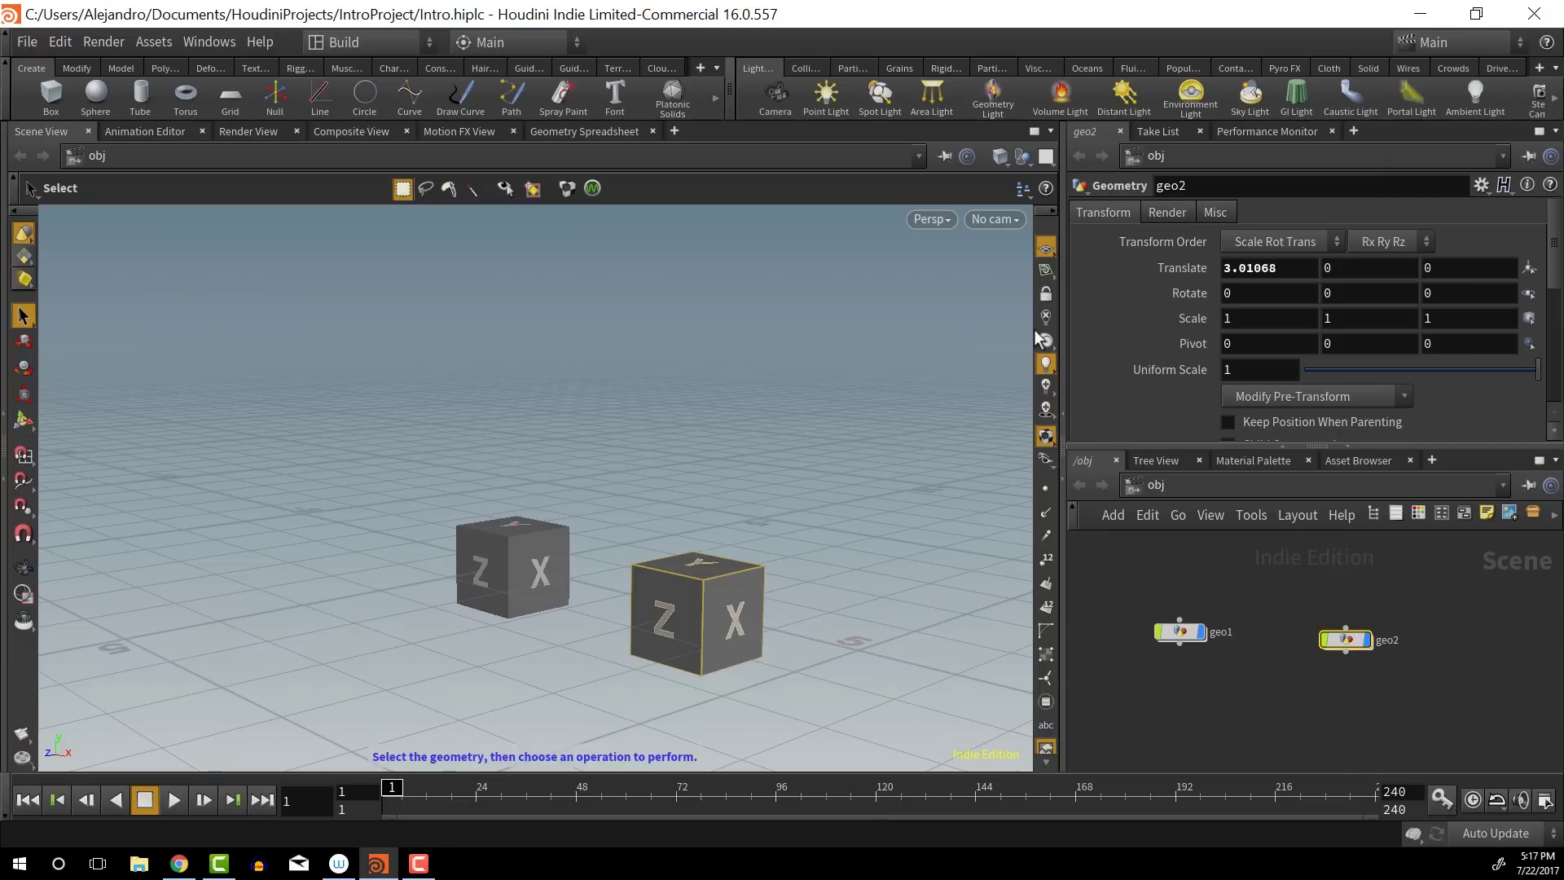
Set geo2's X translation to 4
left_click(1279, 273)
type("4")
key("Return")
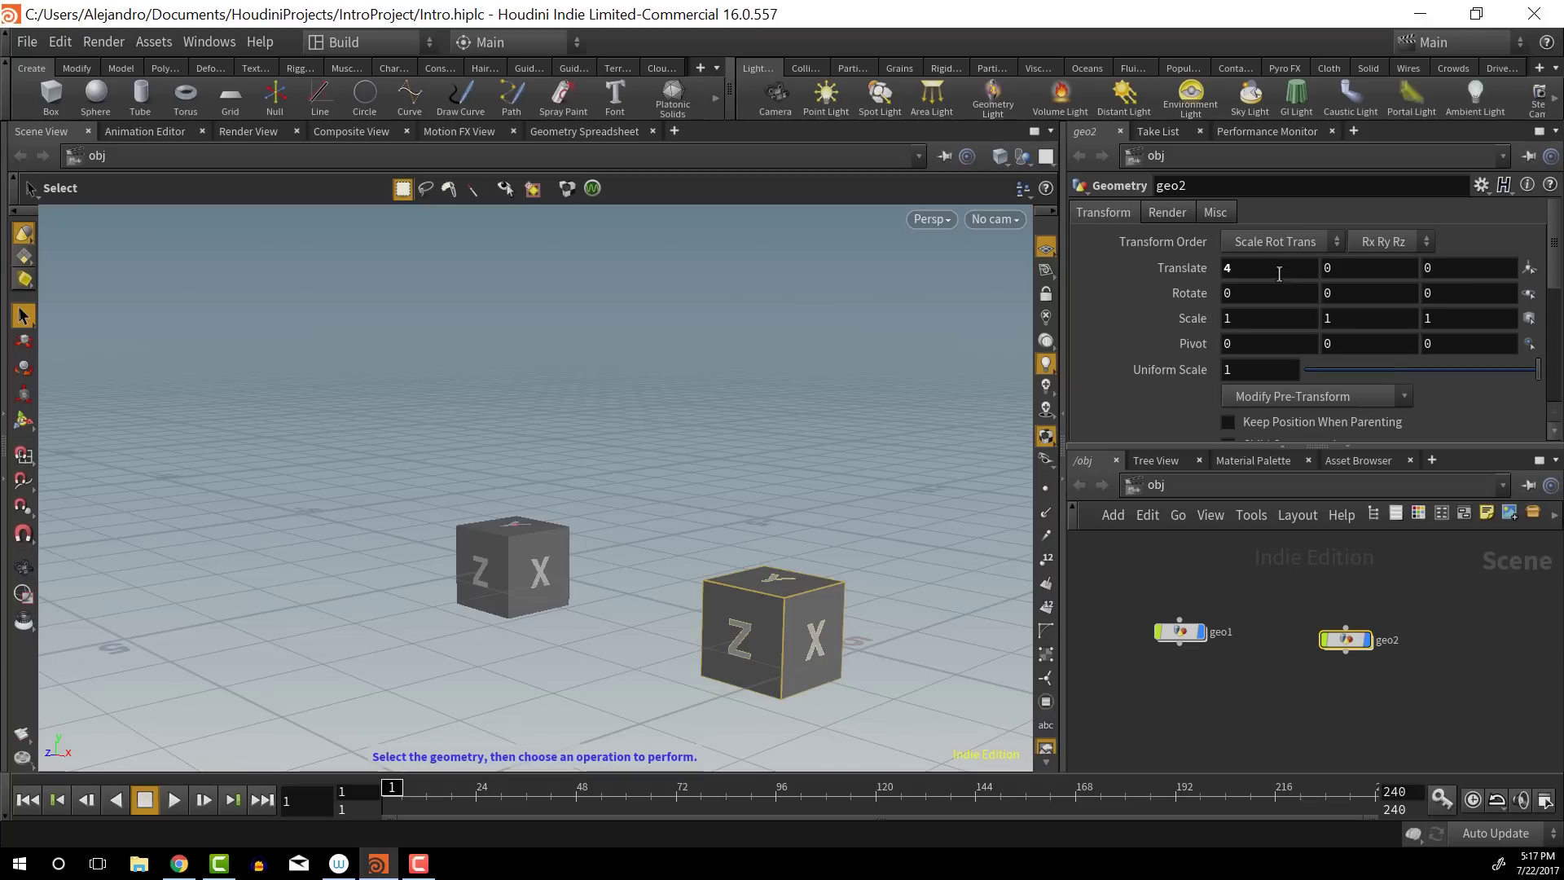
key("Return")
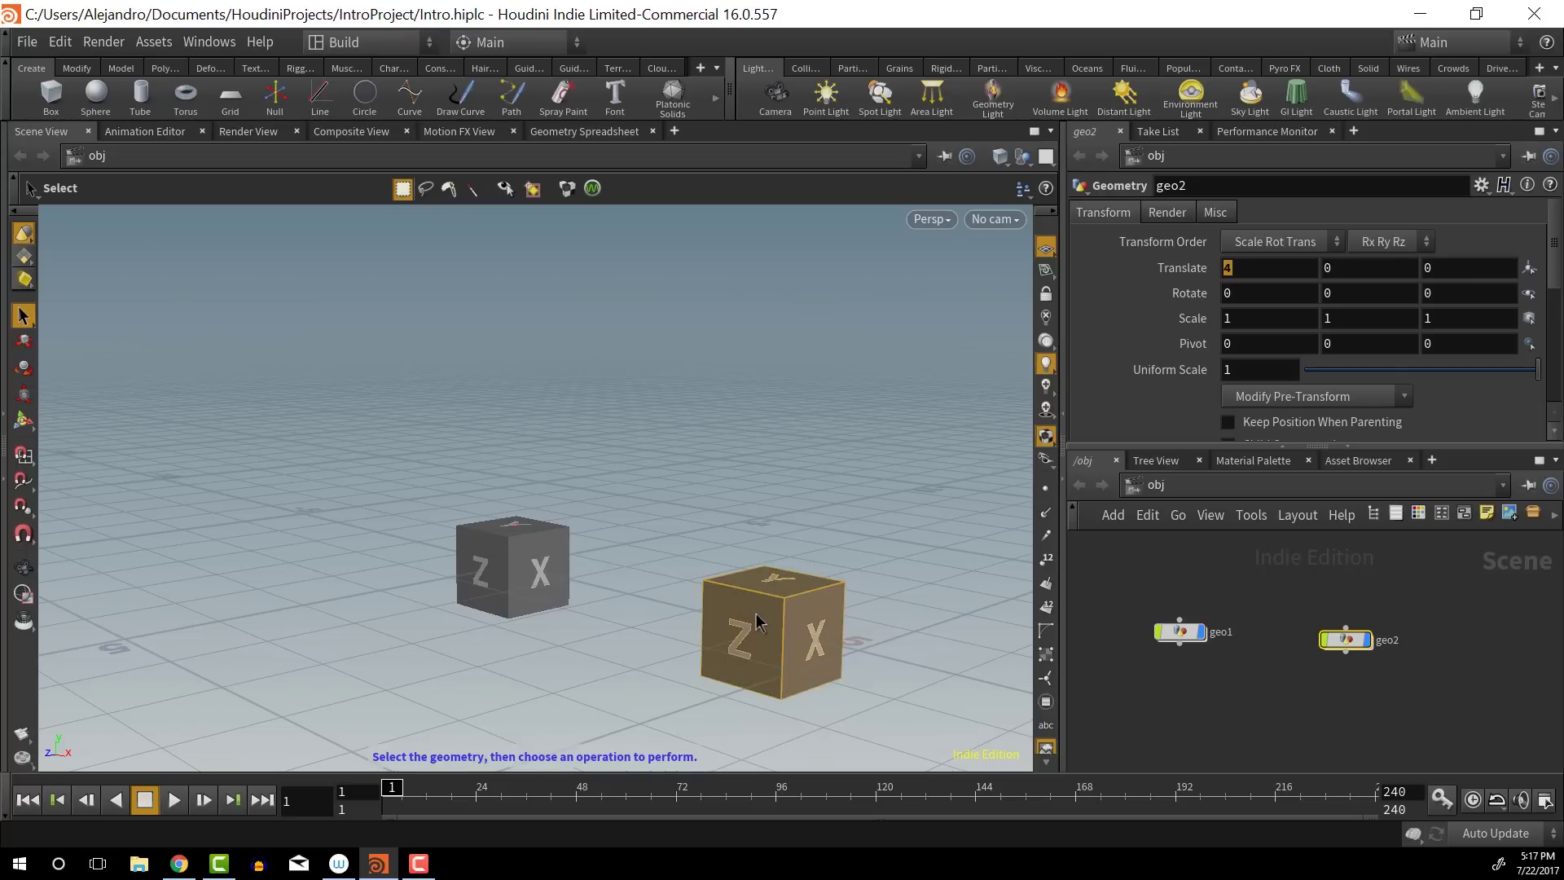
Rotate geo2 freely with the Rotate tool to about 128, -25.3, 88.3 degrees while checking it from different angles
left_click(24, 369)
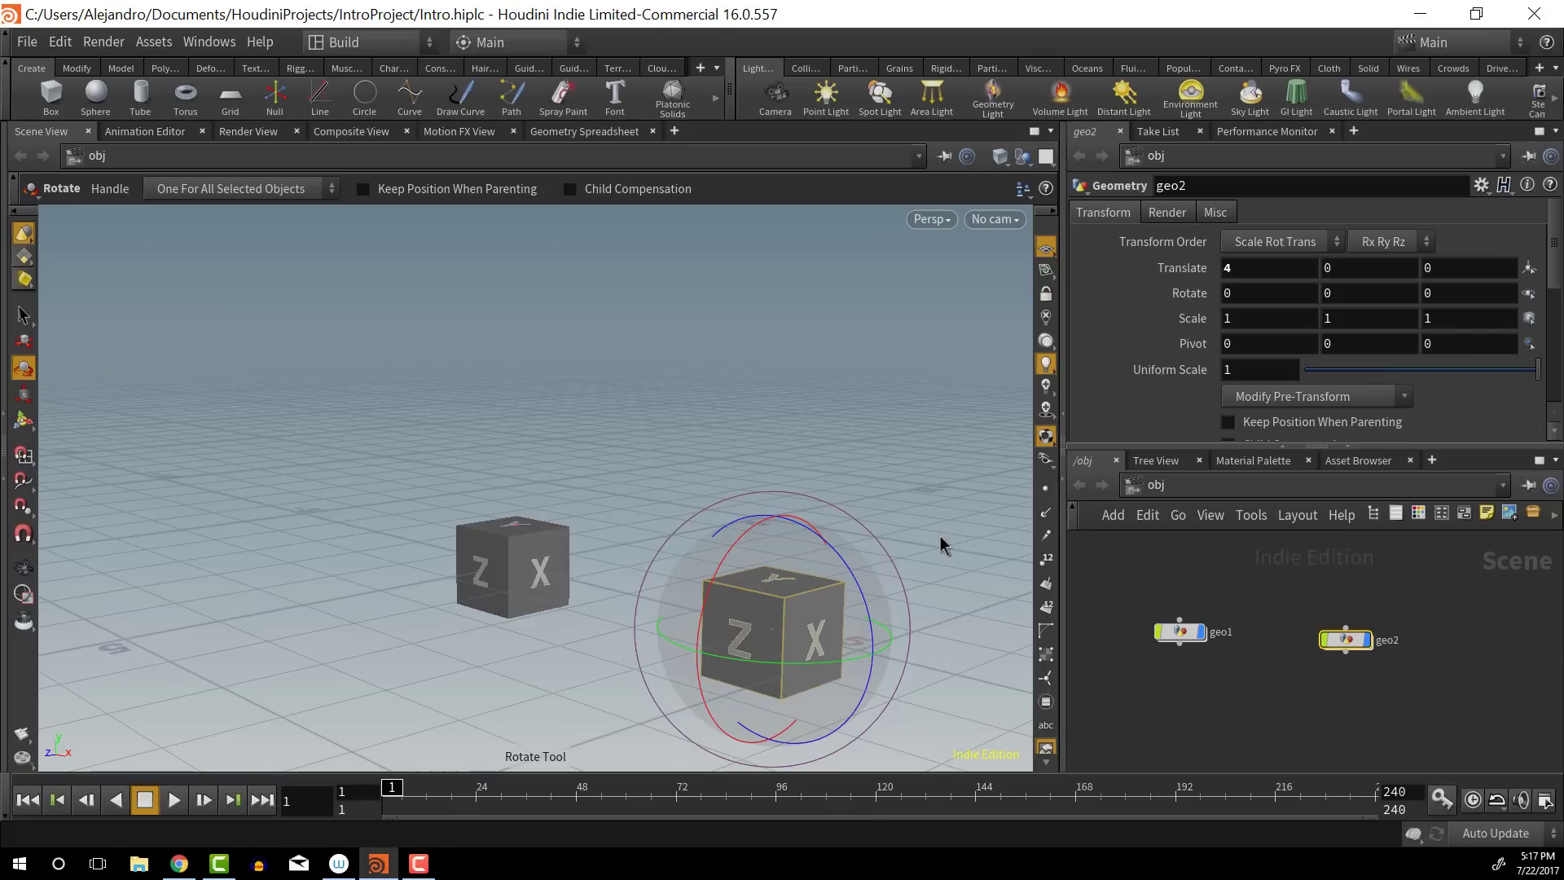
left_click_drag(750, 525, 705, 699)
key("Escape")
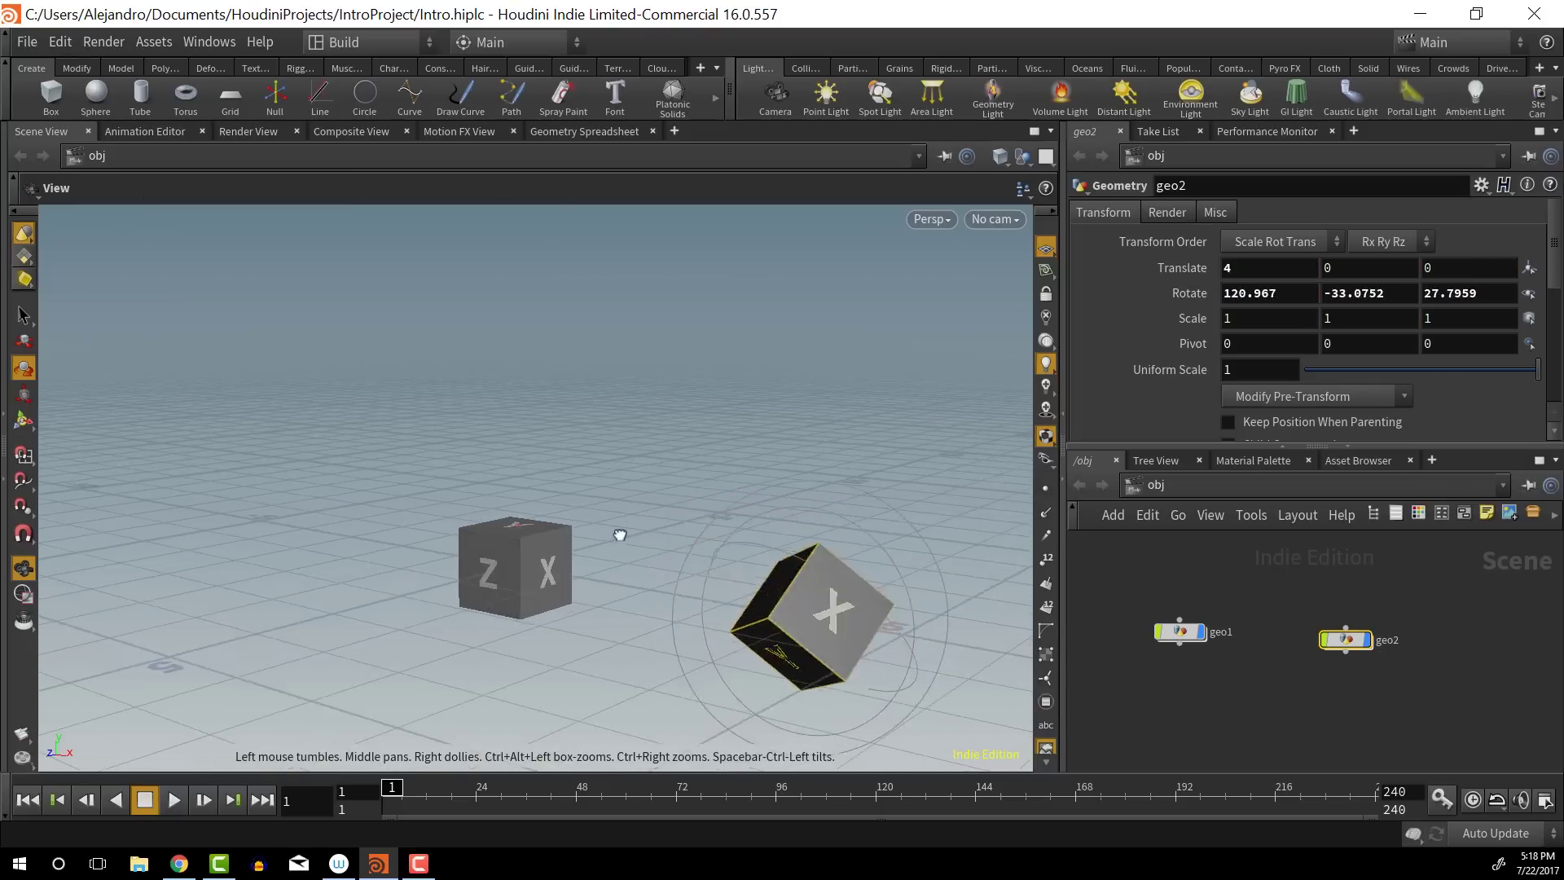
mouse_move(618, 535)
left_mouse_down()
mouse_move(743, 527)
mouse_move(725, 527)
mouse_move(720, 460)
mouse_move(695, 432)
mouse_move(569, 512)
mouse_move(664, 485)
mouse_move(622, 527)
left_mouse_up()
key("r")
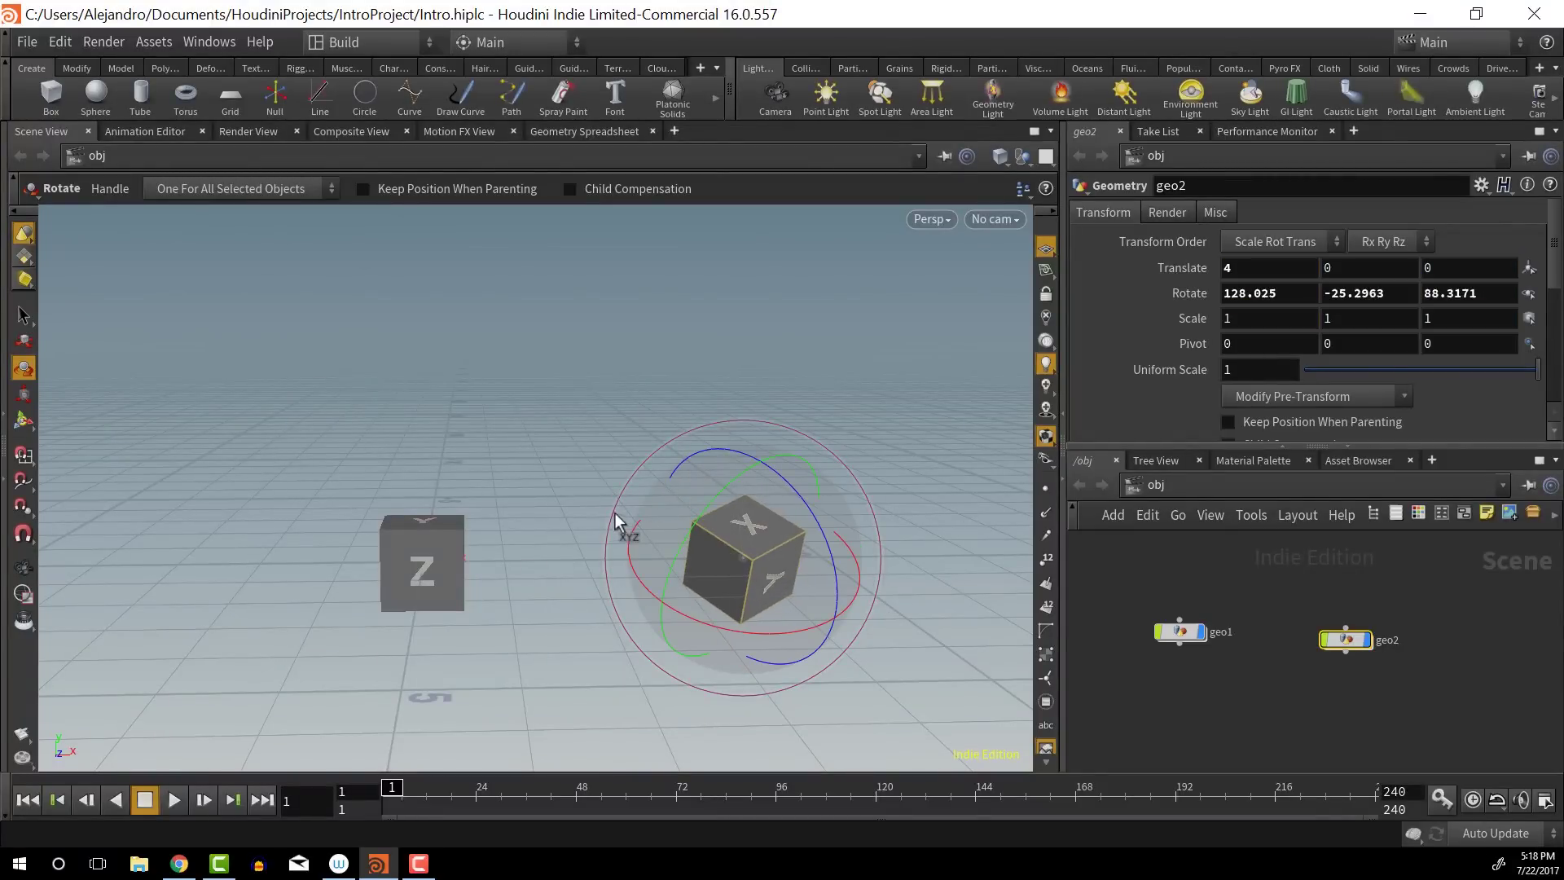
key("Escape")
left_click_drag(830, 404, 735, 439)
key("r")
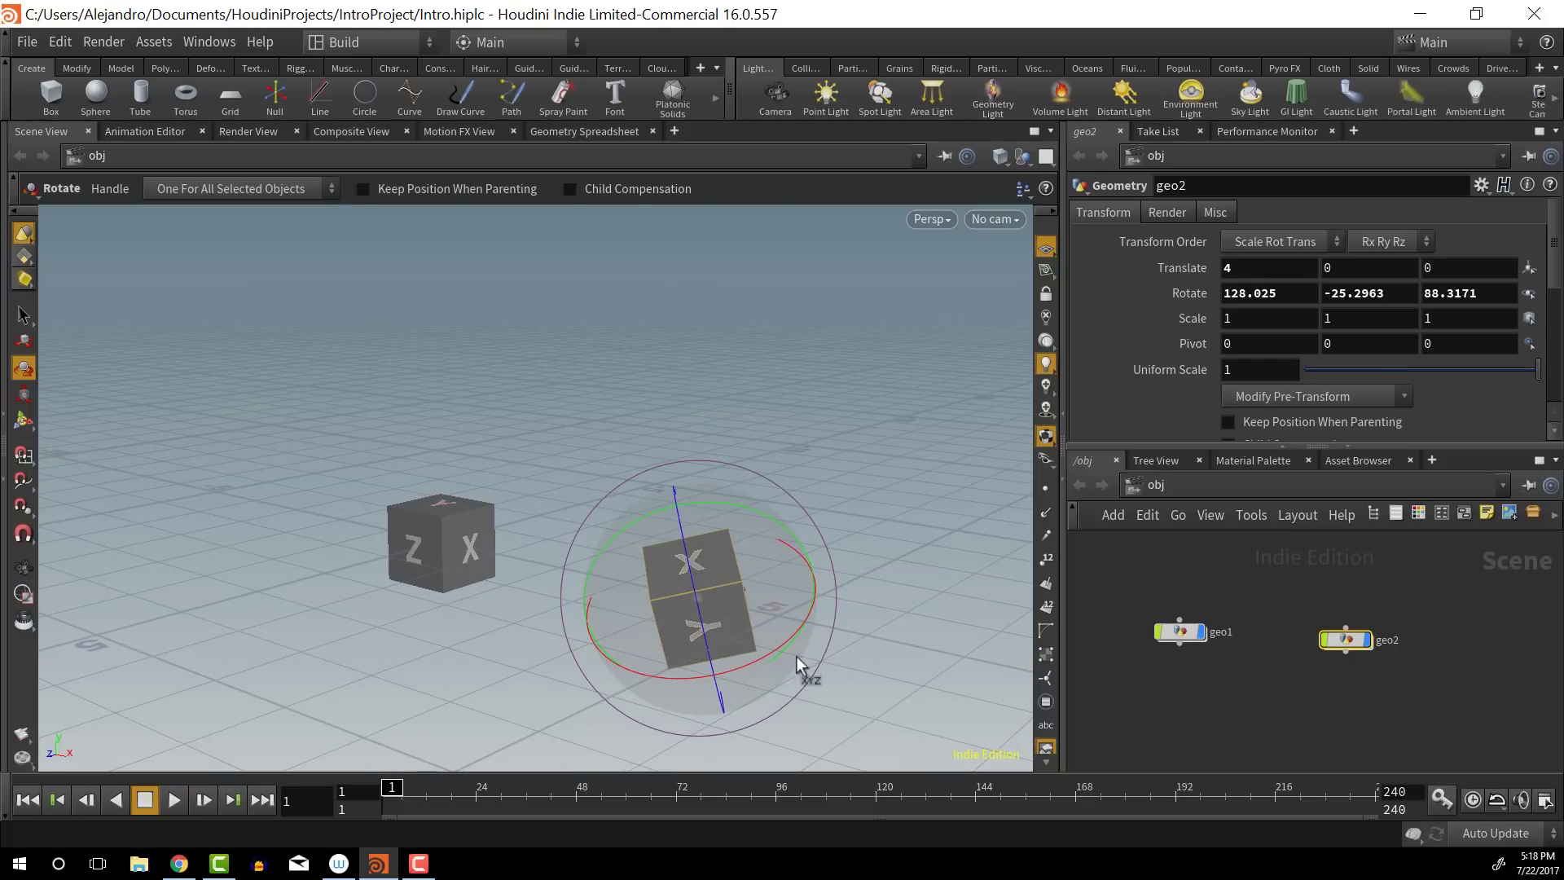
Rotate geo2 further, both freely and about single axes with the rotation rings, to about 80.3, 2.2, 91.4 degrees
left_click_drag(758, 580, 632, 578)
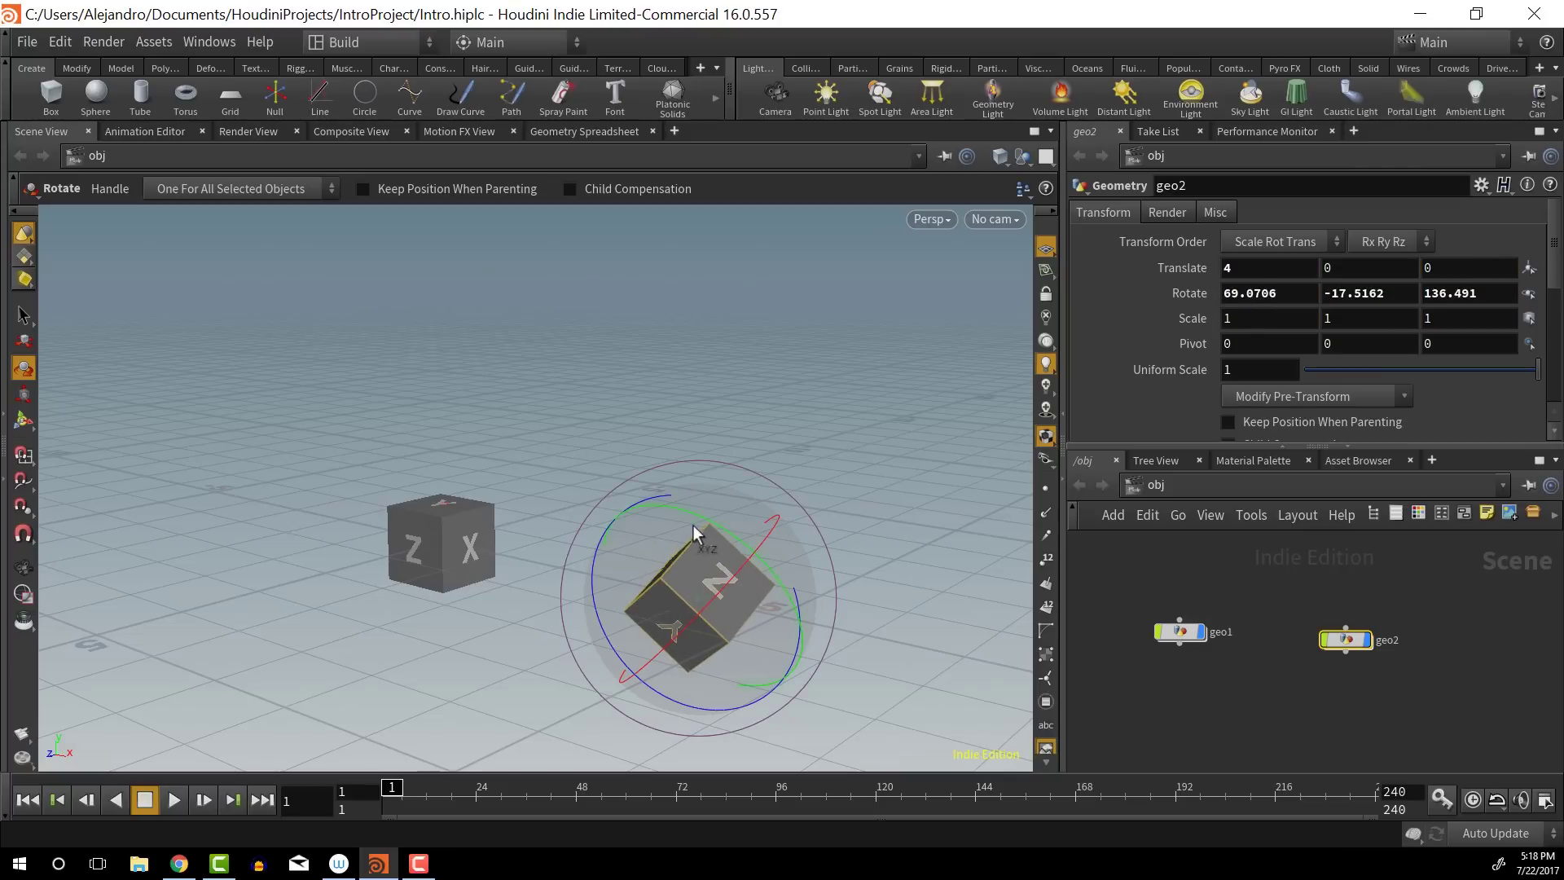
left_click_drag(710, 520, 653, 540)
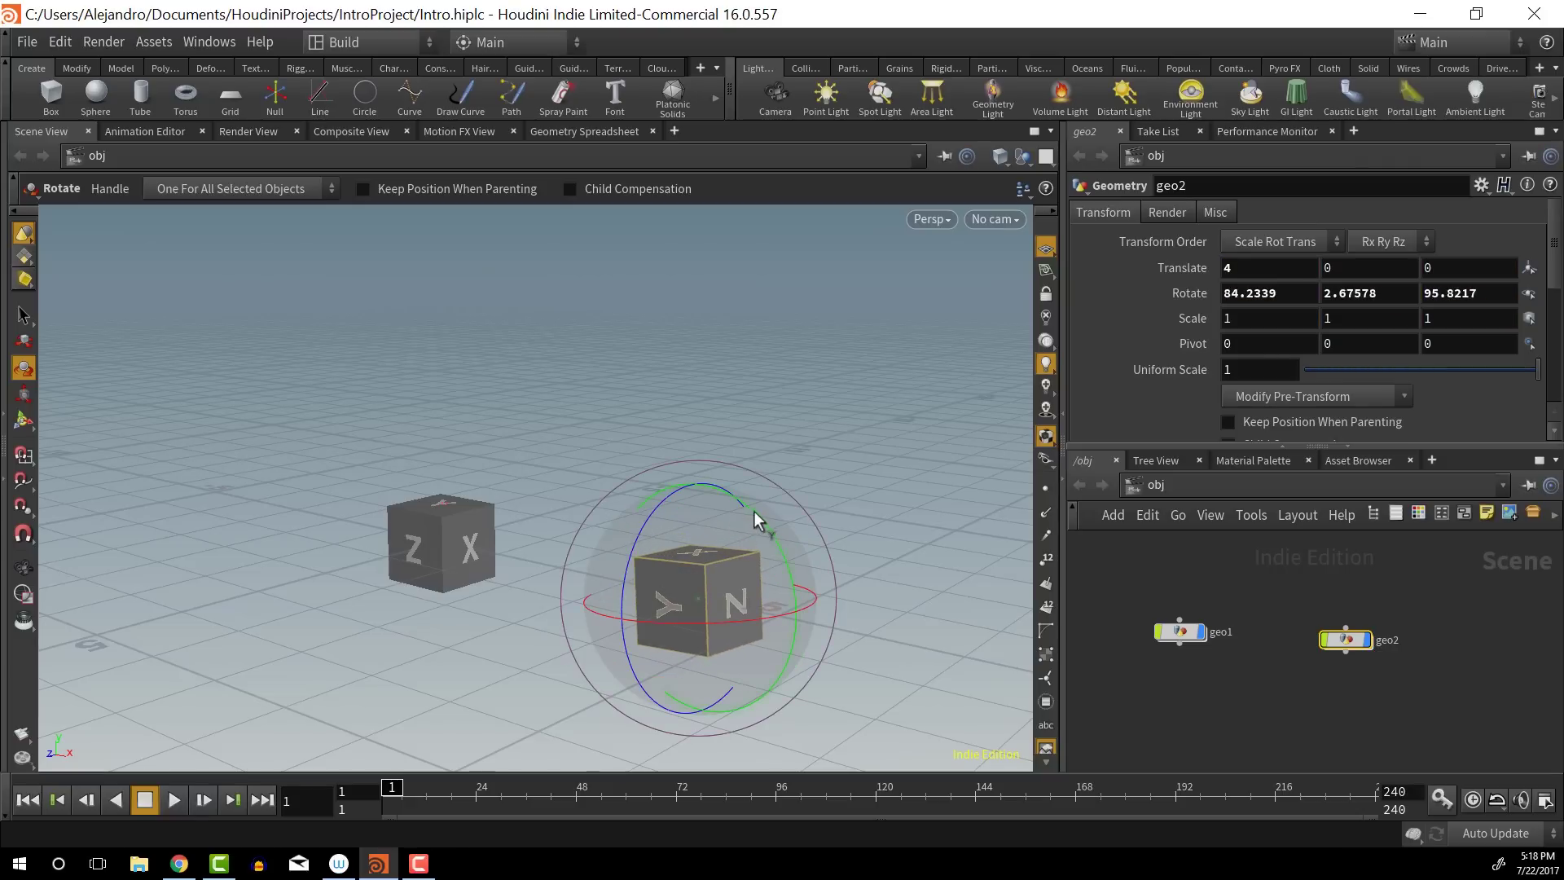
left_click_drag(754, 511, 760, 516)
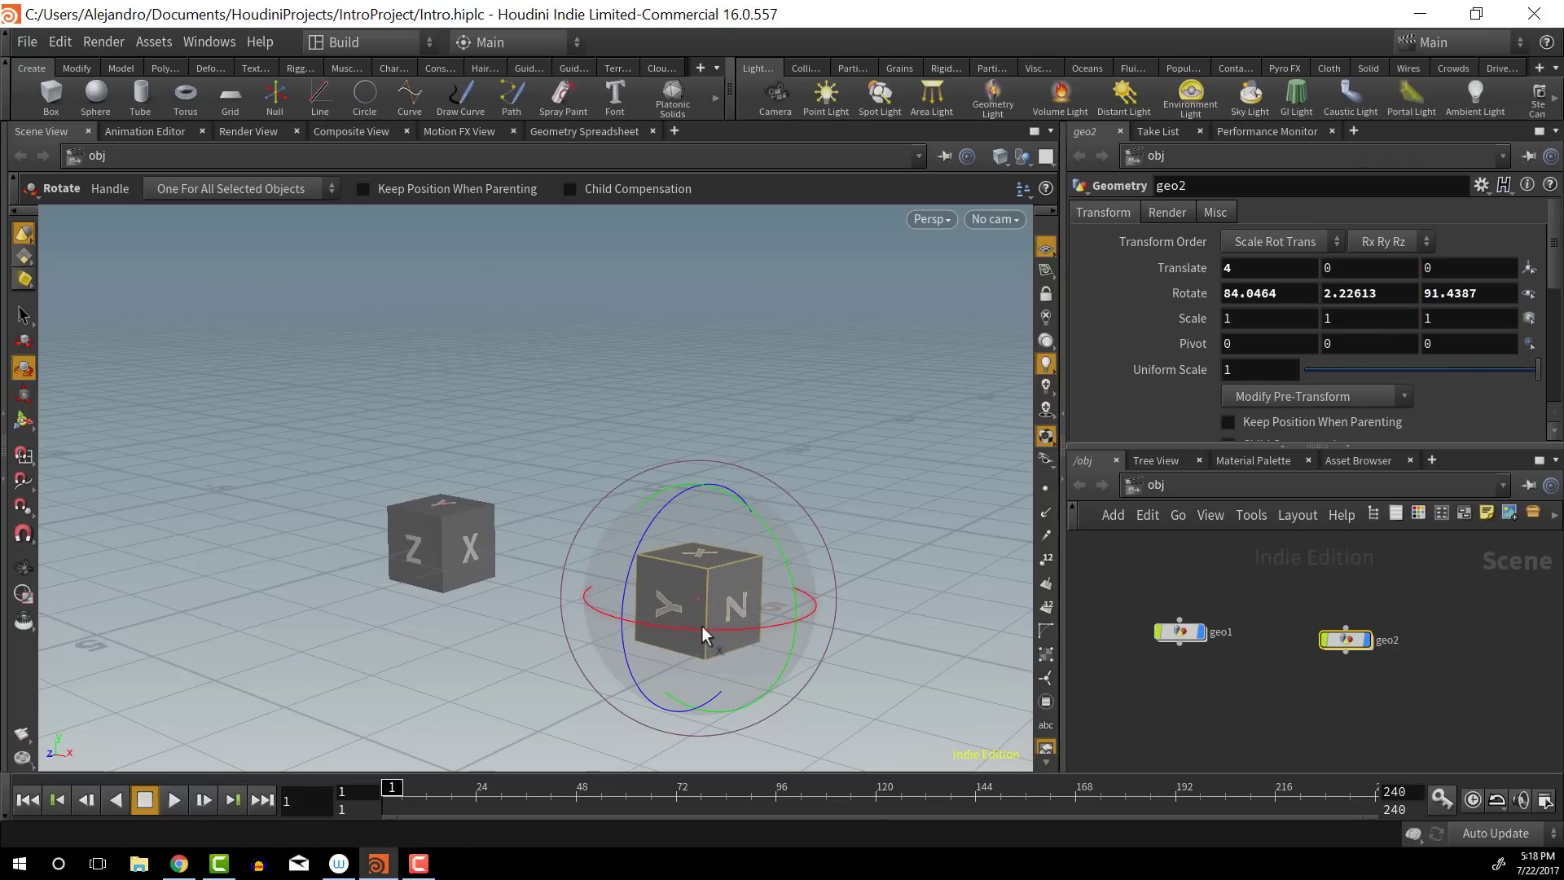
left_click_drag(701, 626, 689, 625)
Reset geo2's rotation to 0 on all three axes
double_click(1291, 298)
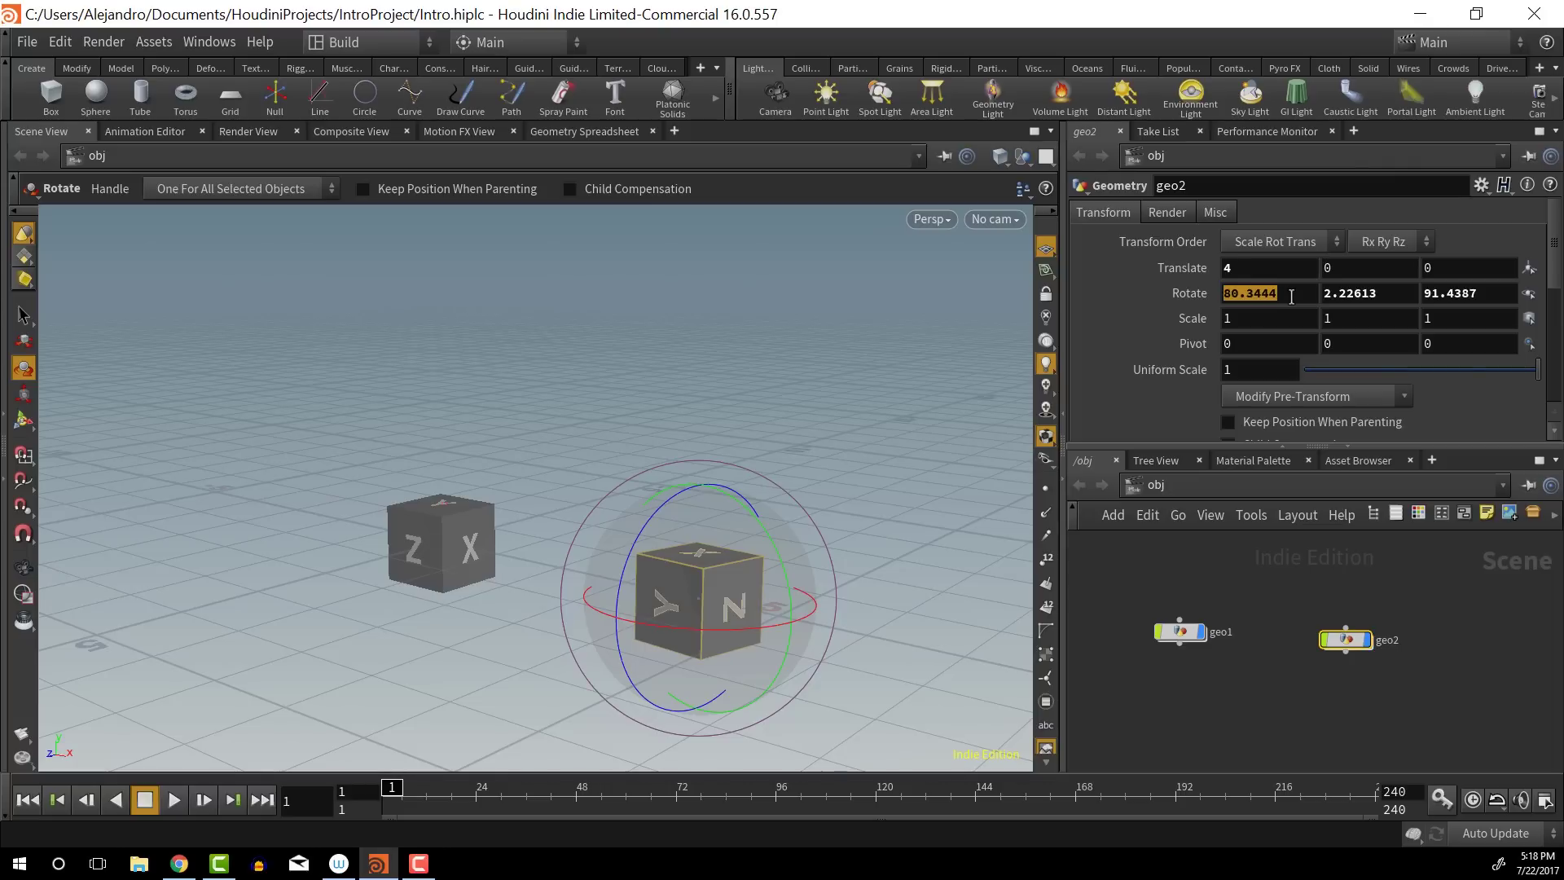
type("0")
key("Tab")
type("50")
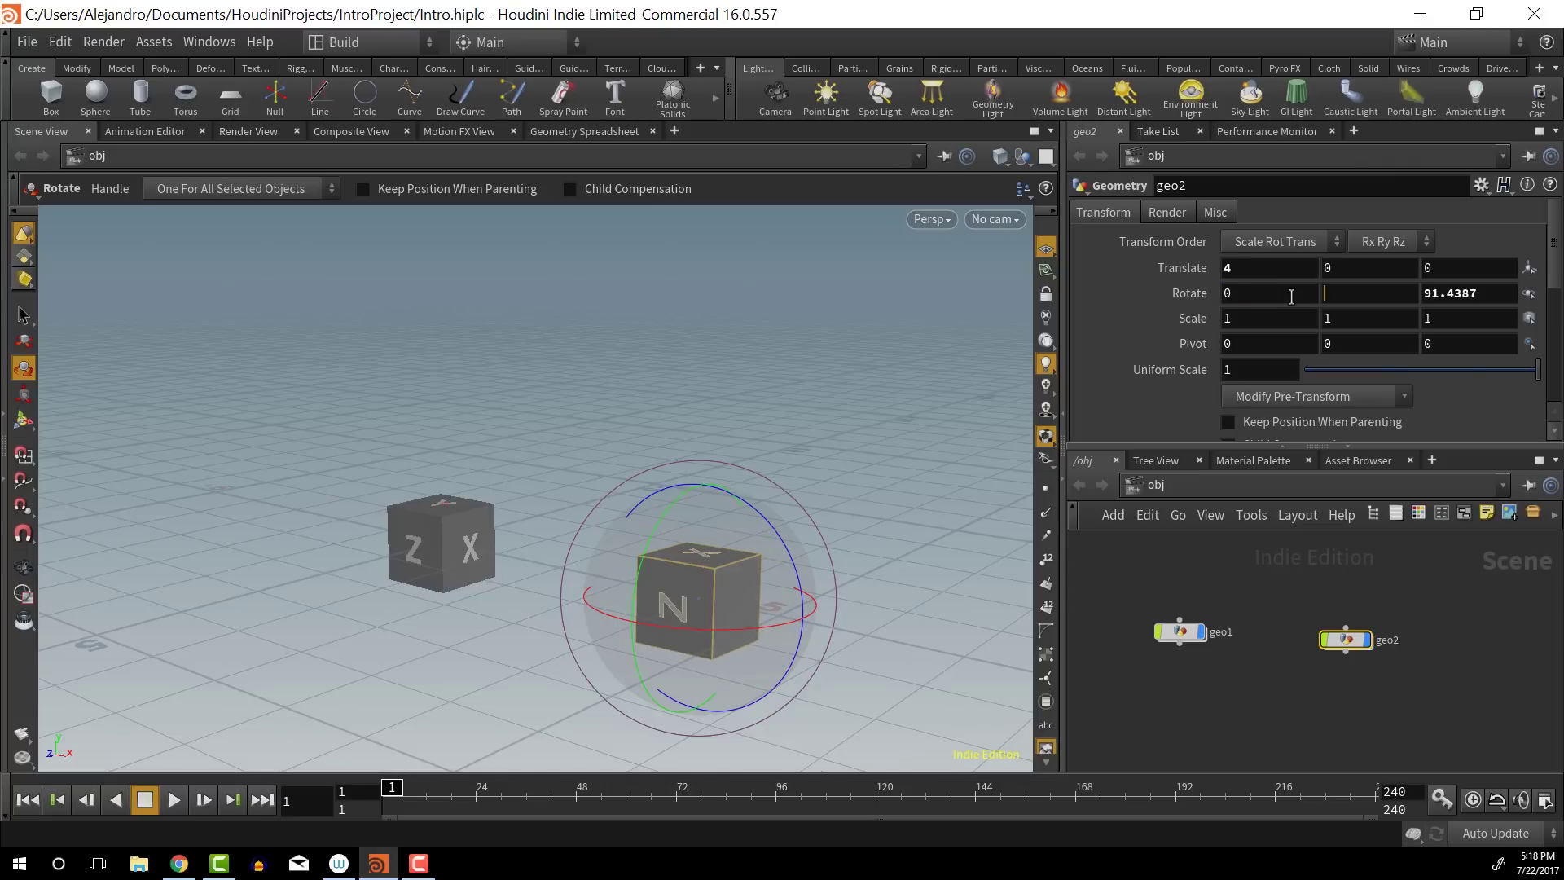
key("Tab")
type("0")
key("Tab")
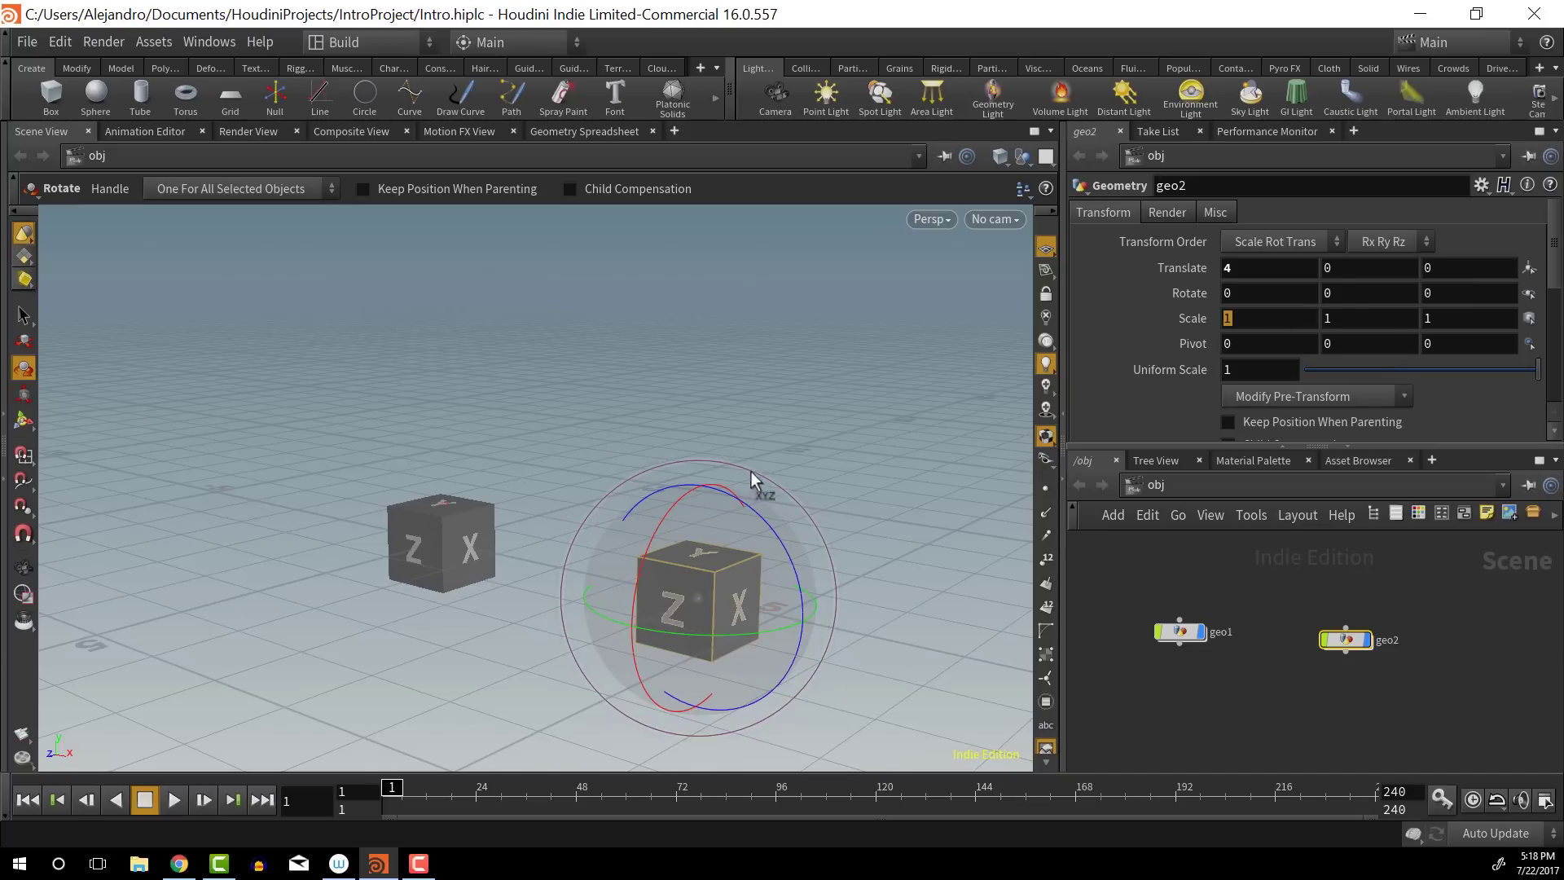
Try the Scale tool on geo2 along the Y axis to about 1.87 and along X and Z, undoing each change
left_click(24, 395)
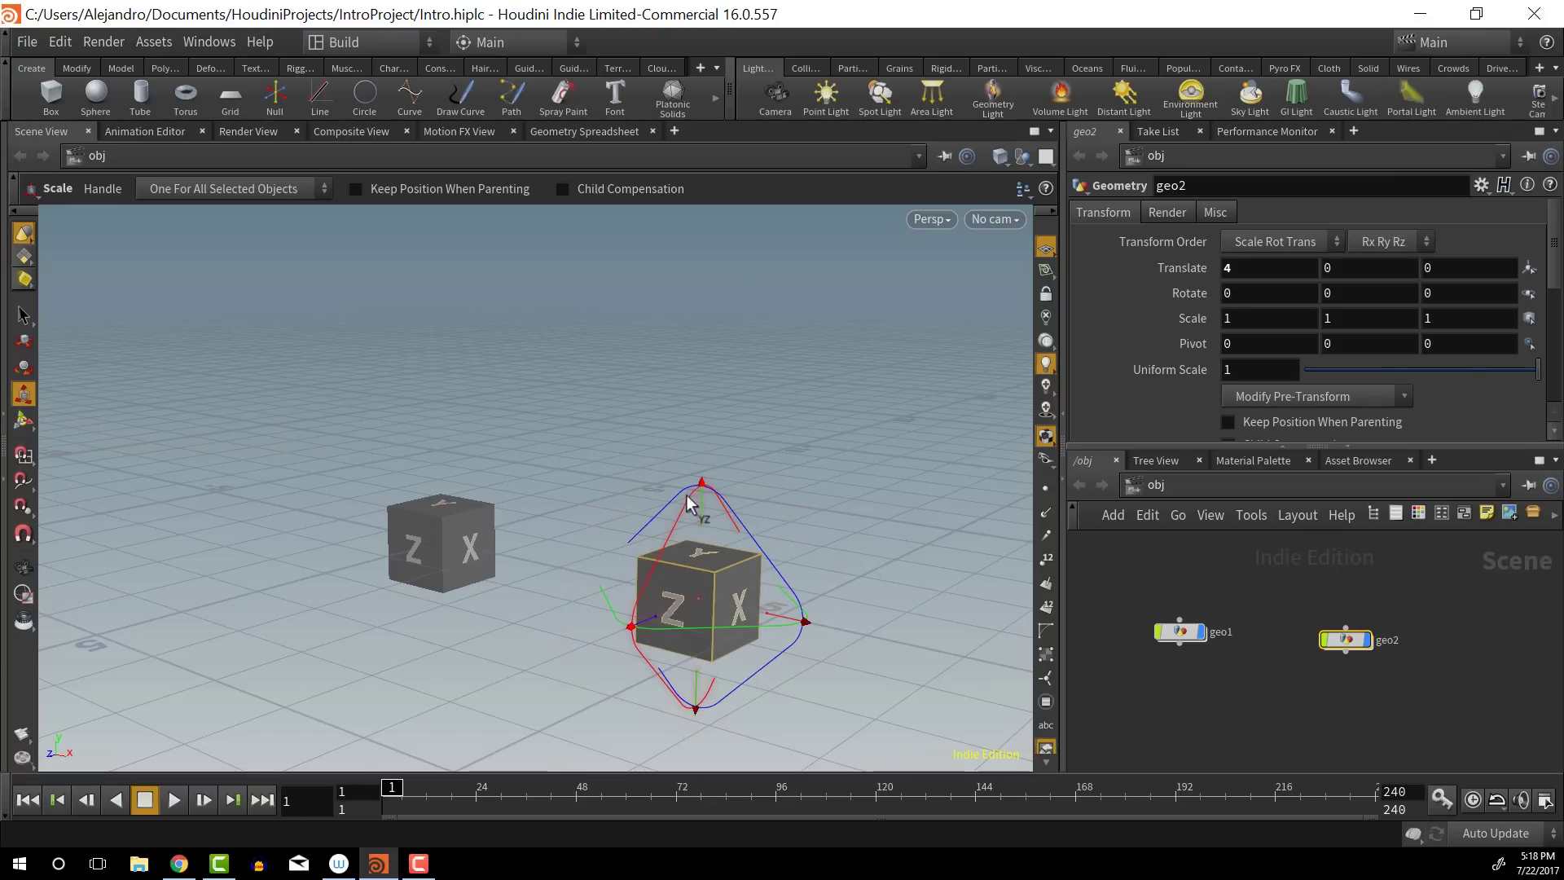
left_click_drag(702, 505, 716, 429)
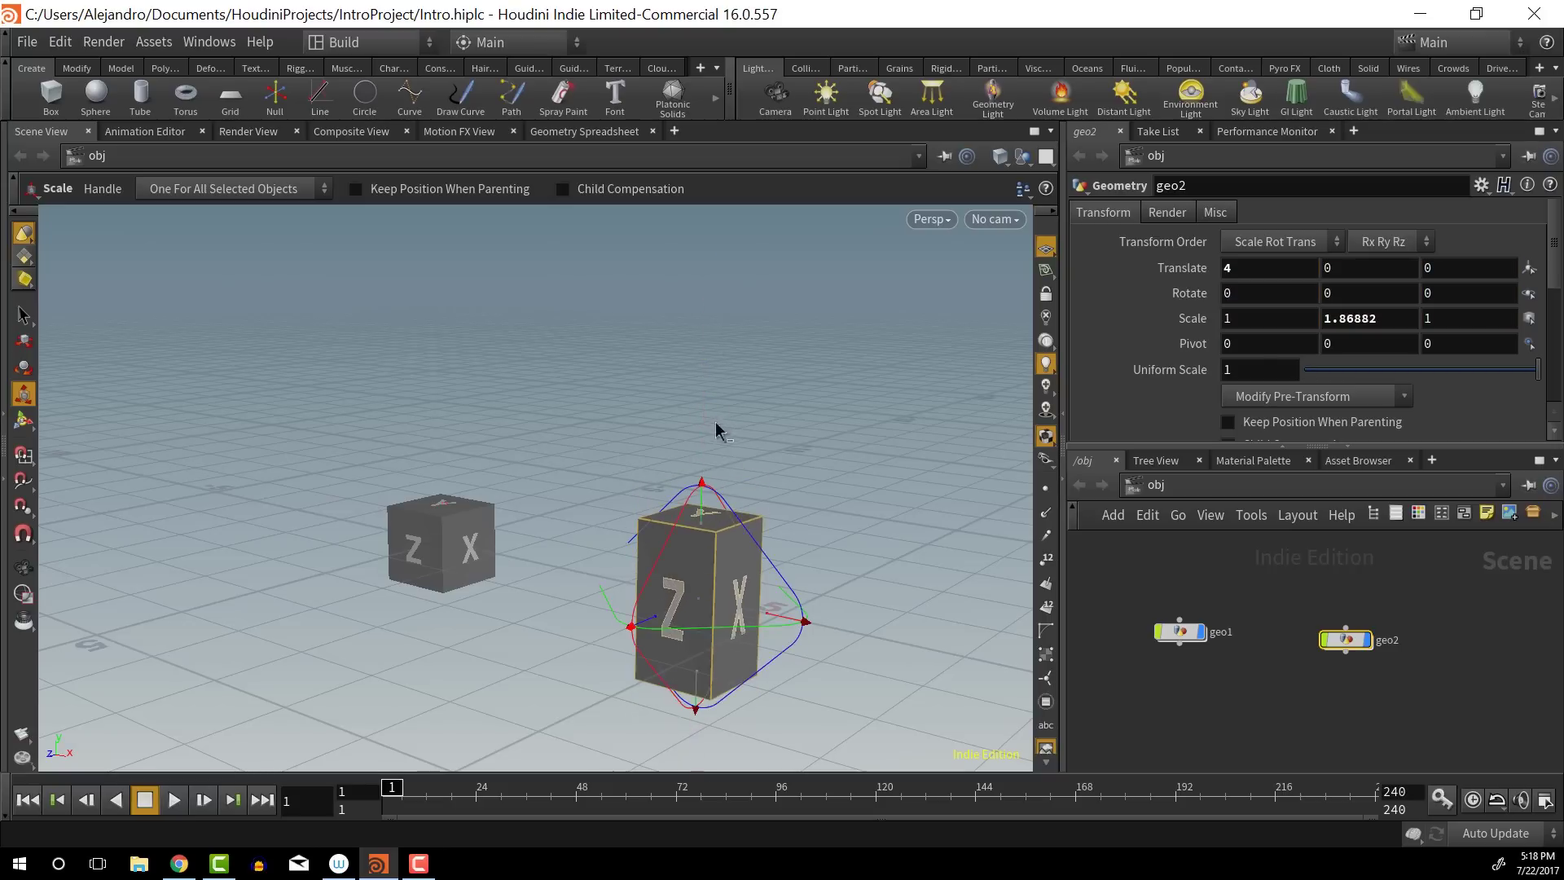
key("ctrl+z")
left_click_drag(775, 623, 799, 647)
key("ctrl+z")
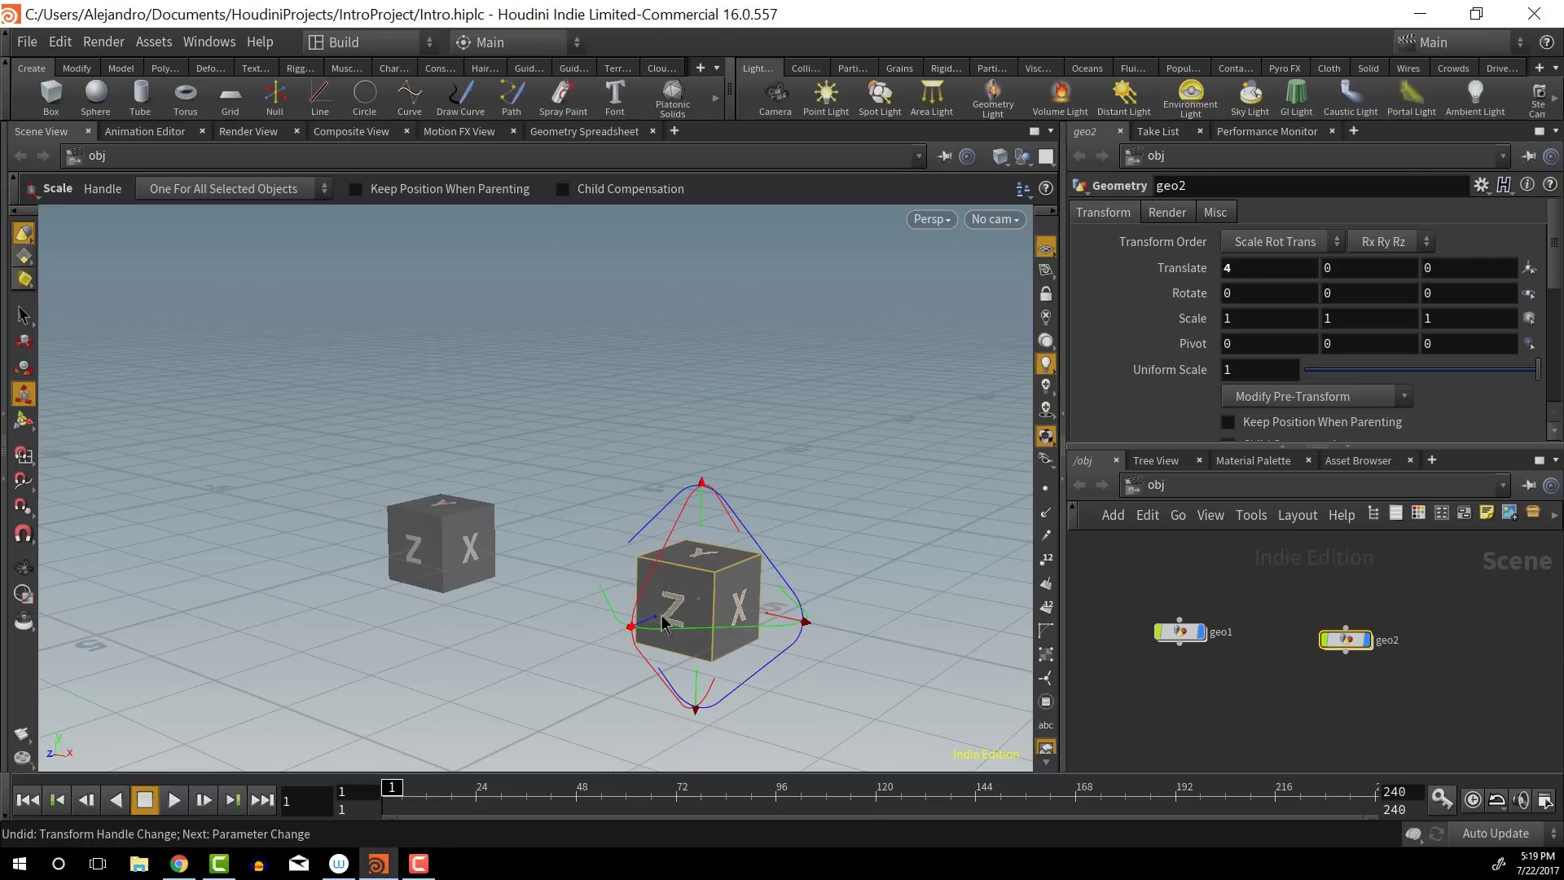
mouse_move(654, 626)
left_mouse_down()
mouse_move(545, 650)
mouse_move(676, 627)
mouse_move(629, 643)
left_mouse_up()
key("ctrl+z")
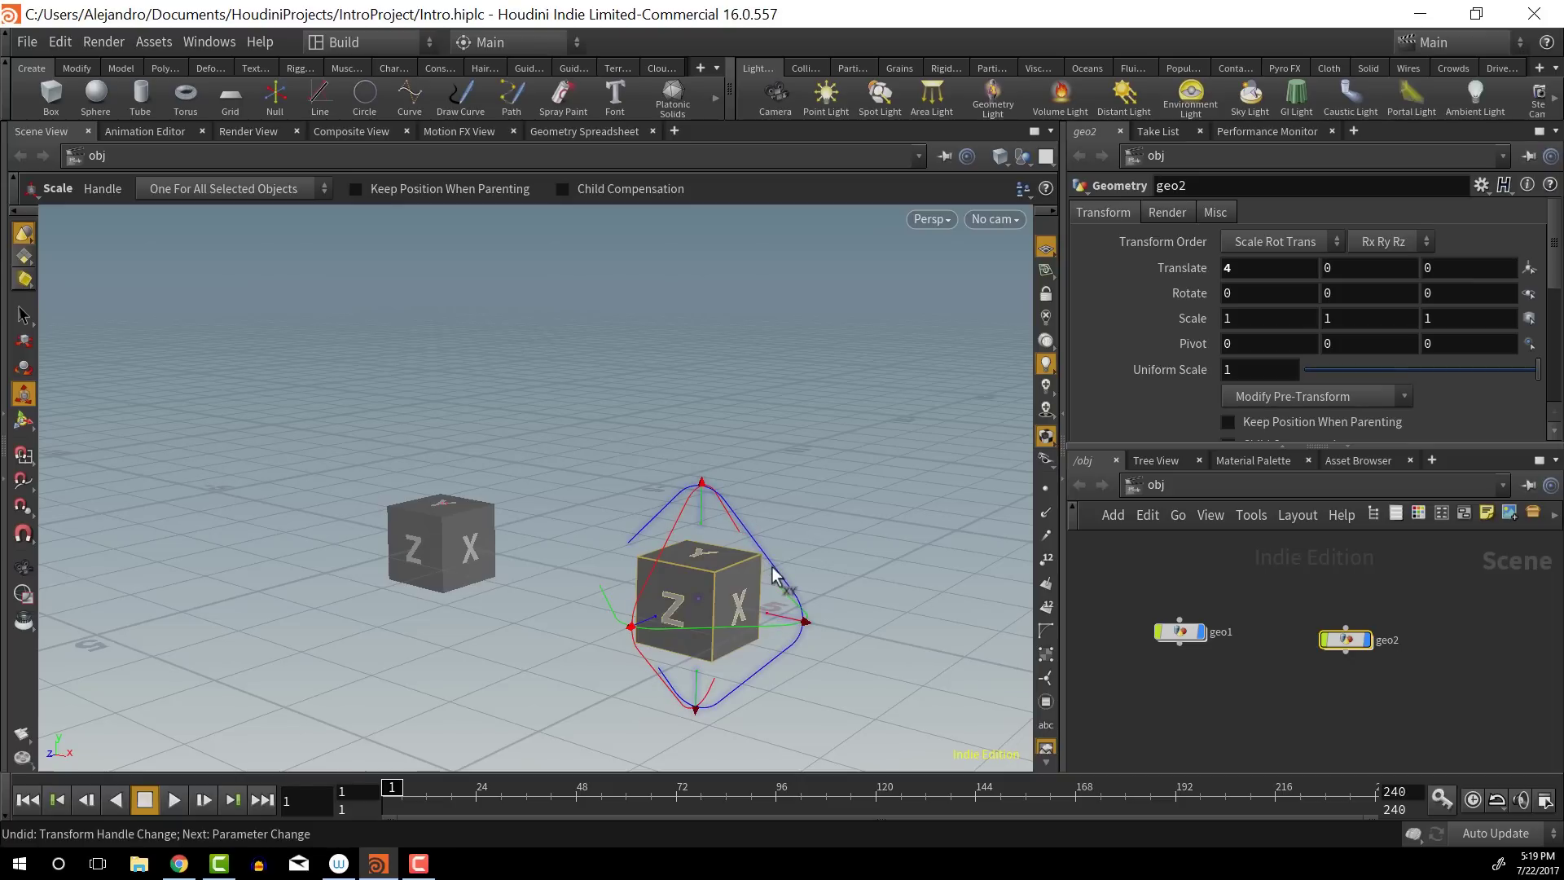
Try scaling geo2 in the XY, YZ and XZ planes and from an outer corner handle, undoing each change
left_click_drag(770, 571, 725, 607)
key("ctrl+z")
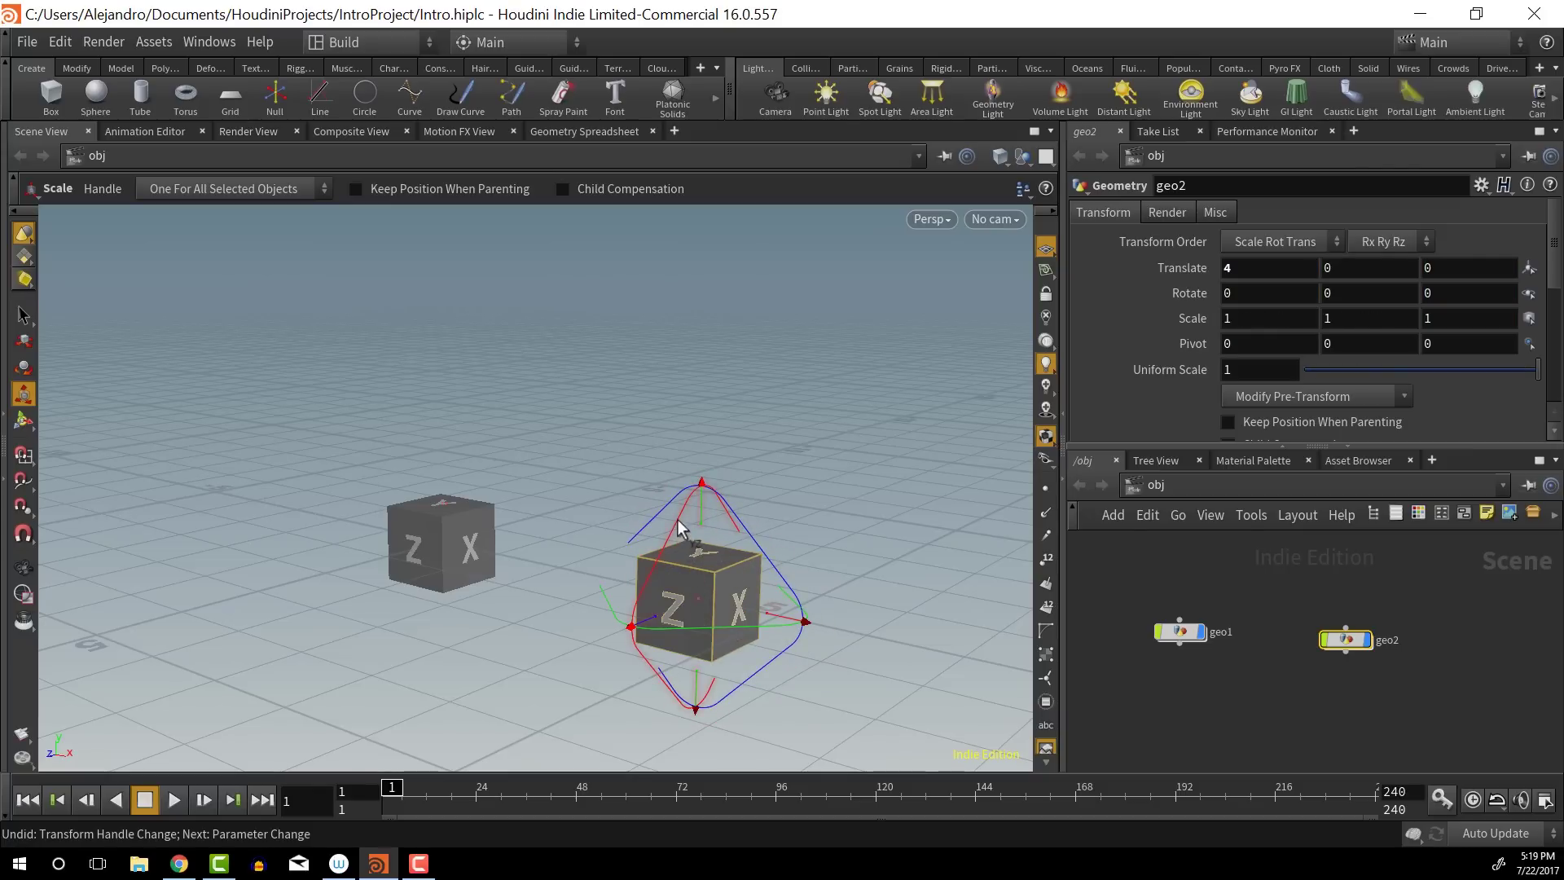
left_click_drag(680, 525, 627, 492)
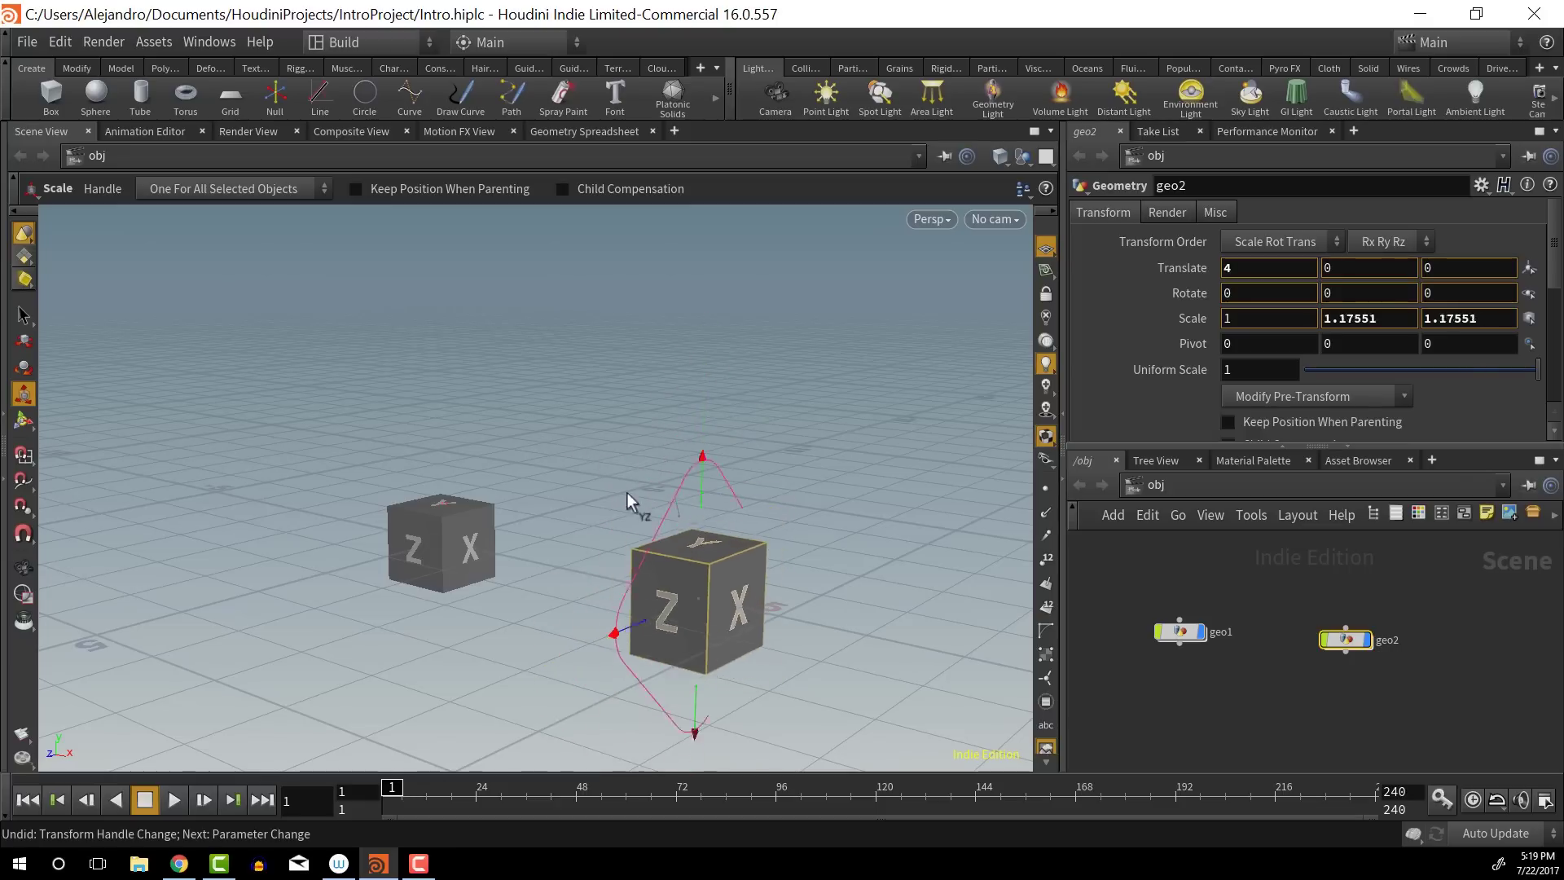
key("ctrl+z")
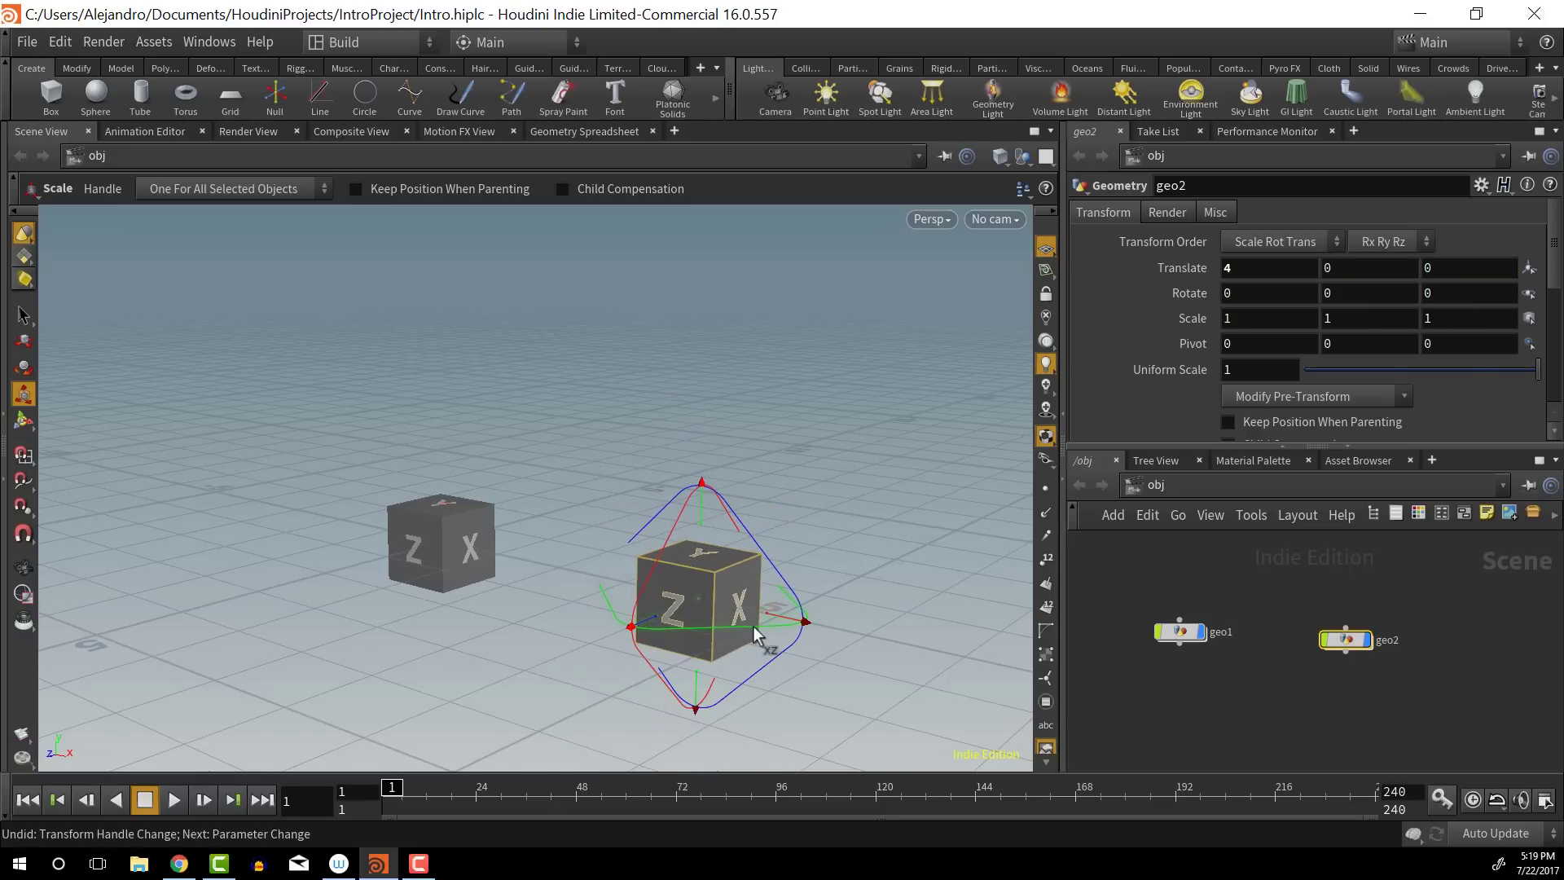
left_click_drag(752, 626, 819, 653)
key("ctrl+z")
left_click_drag(807, 626, 954, 648)
key("ctrl+z")
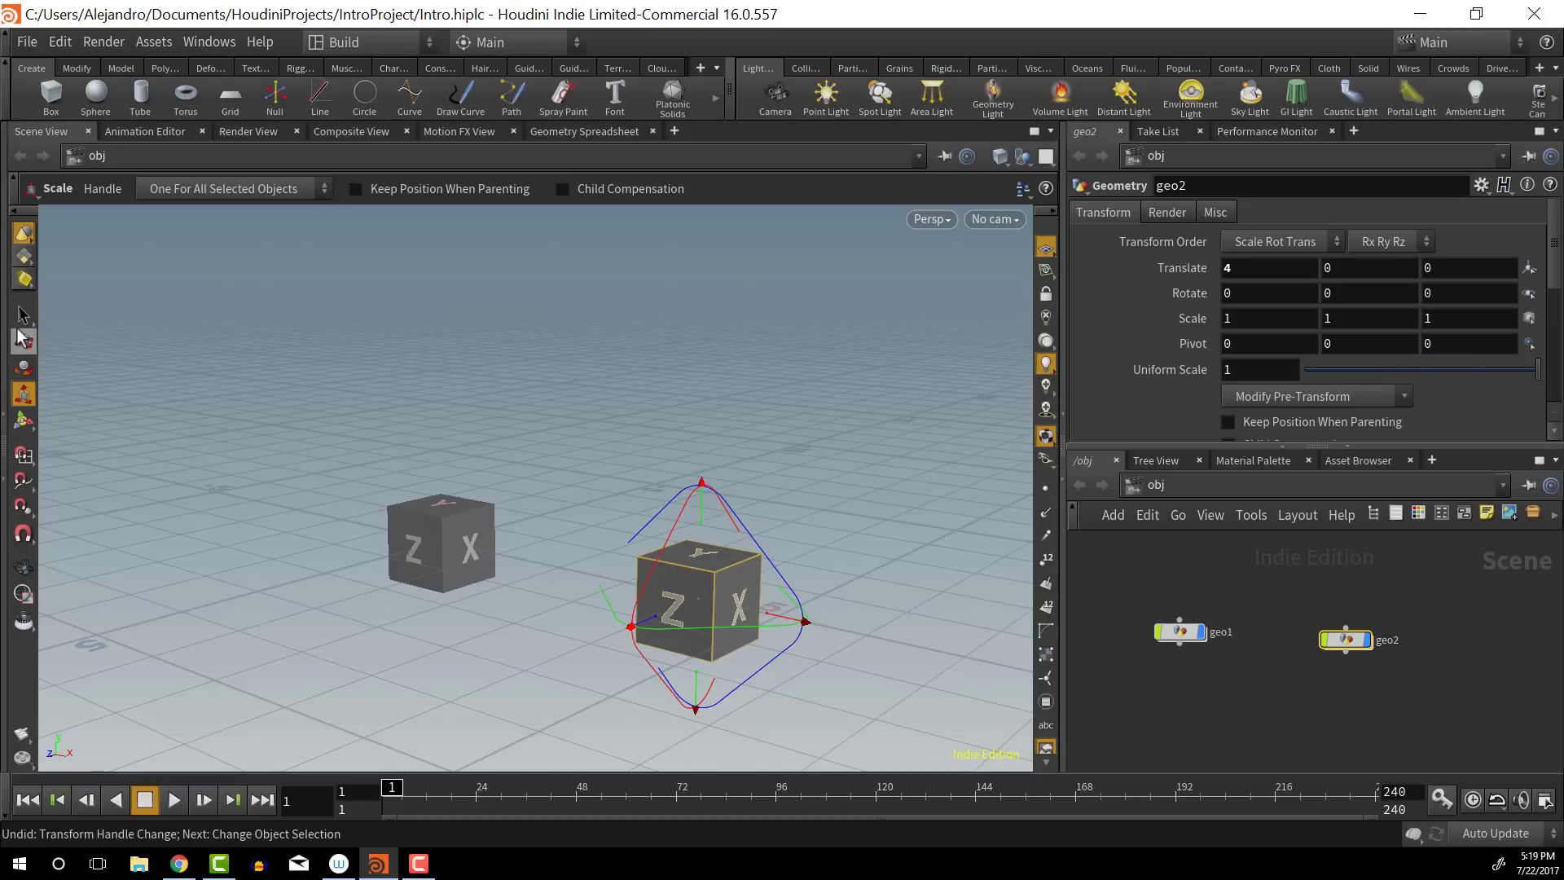
Rotate and move geo2 with the combined Handles tool to about translate 3.54, 1.11, 0.42 and rotate 4.2, -1.3, -10.7
left_click(23, 423)
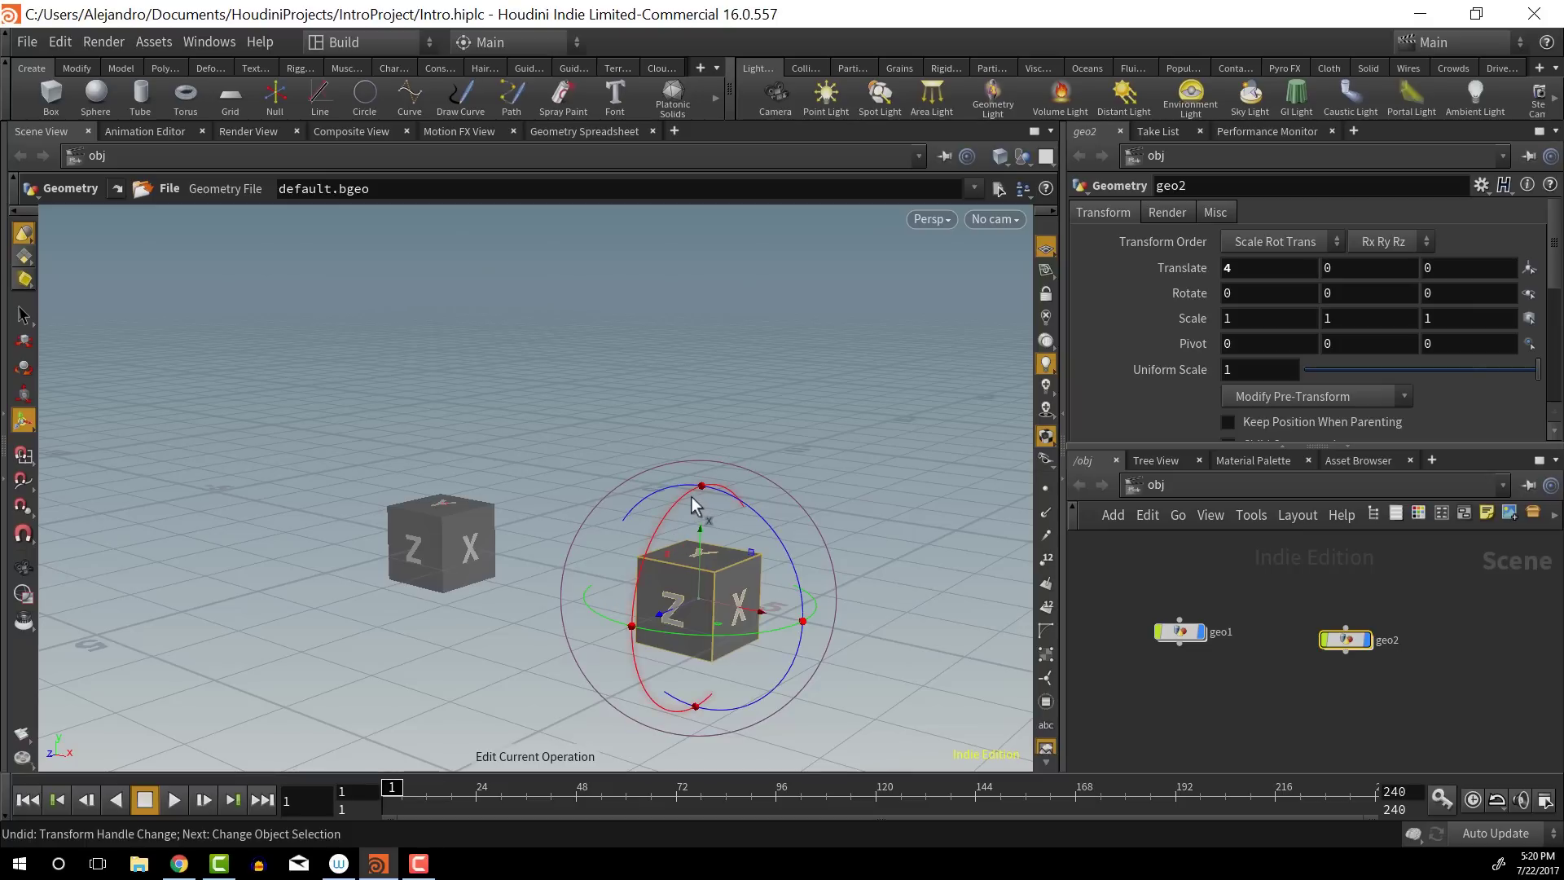
left_click_drag(693, 503, 737, 524)
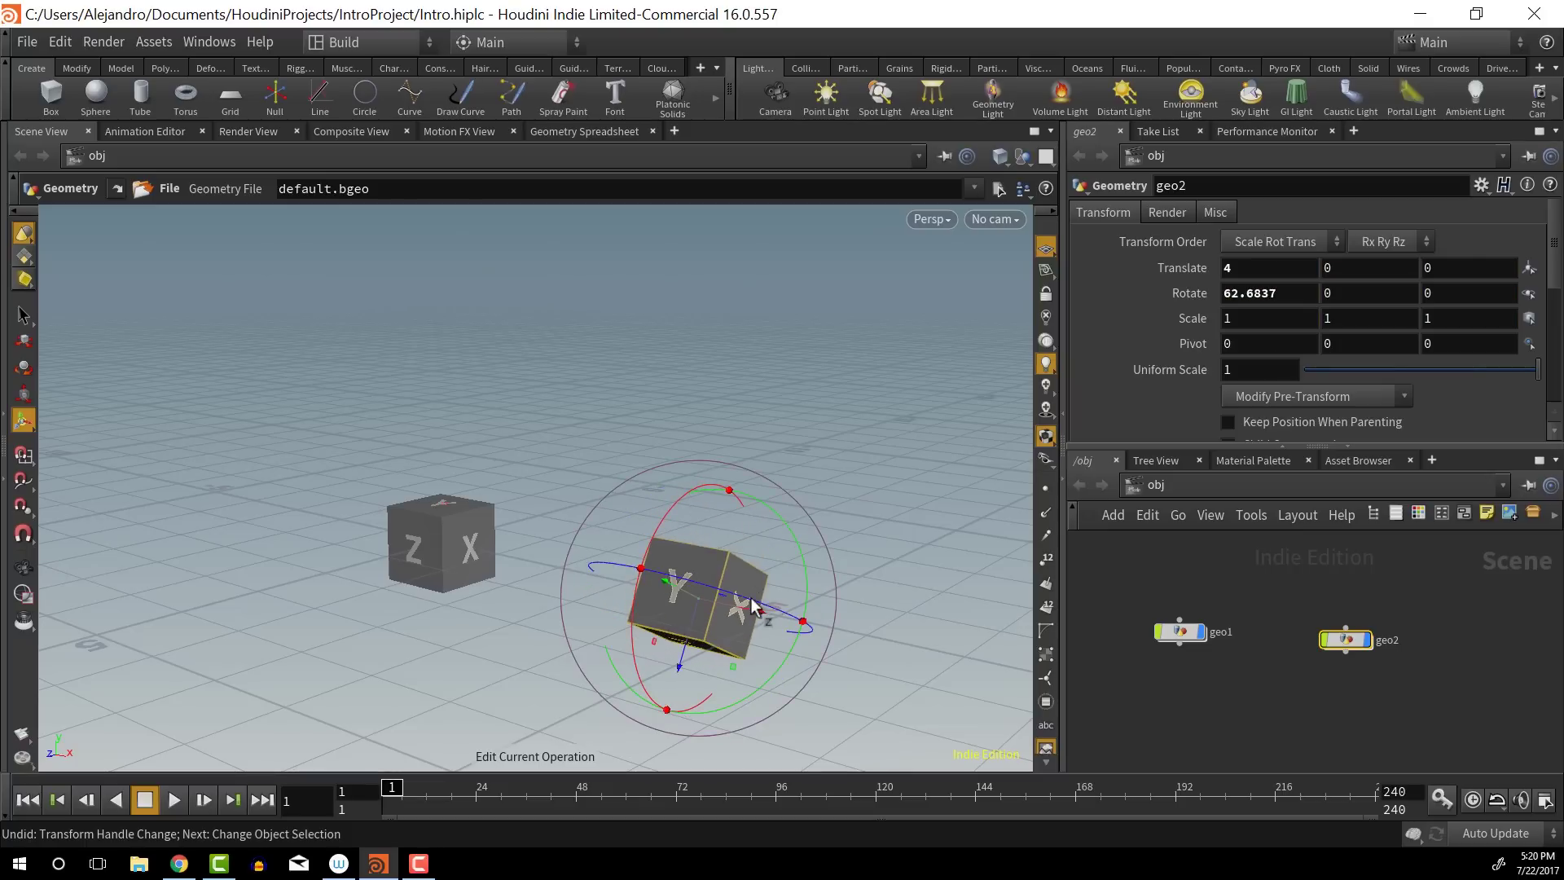
left_click_drag(751, 606, 694, 613)
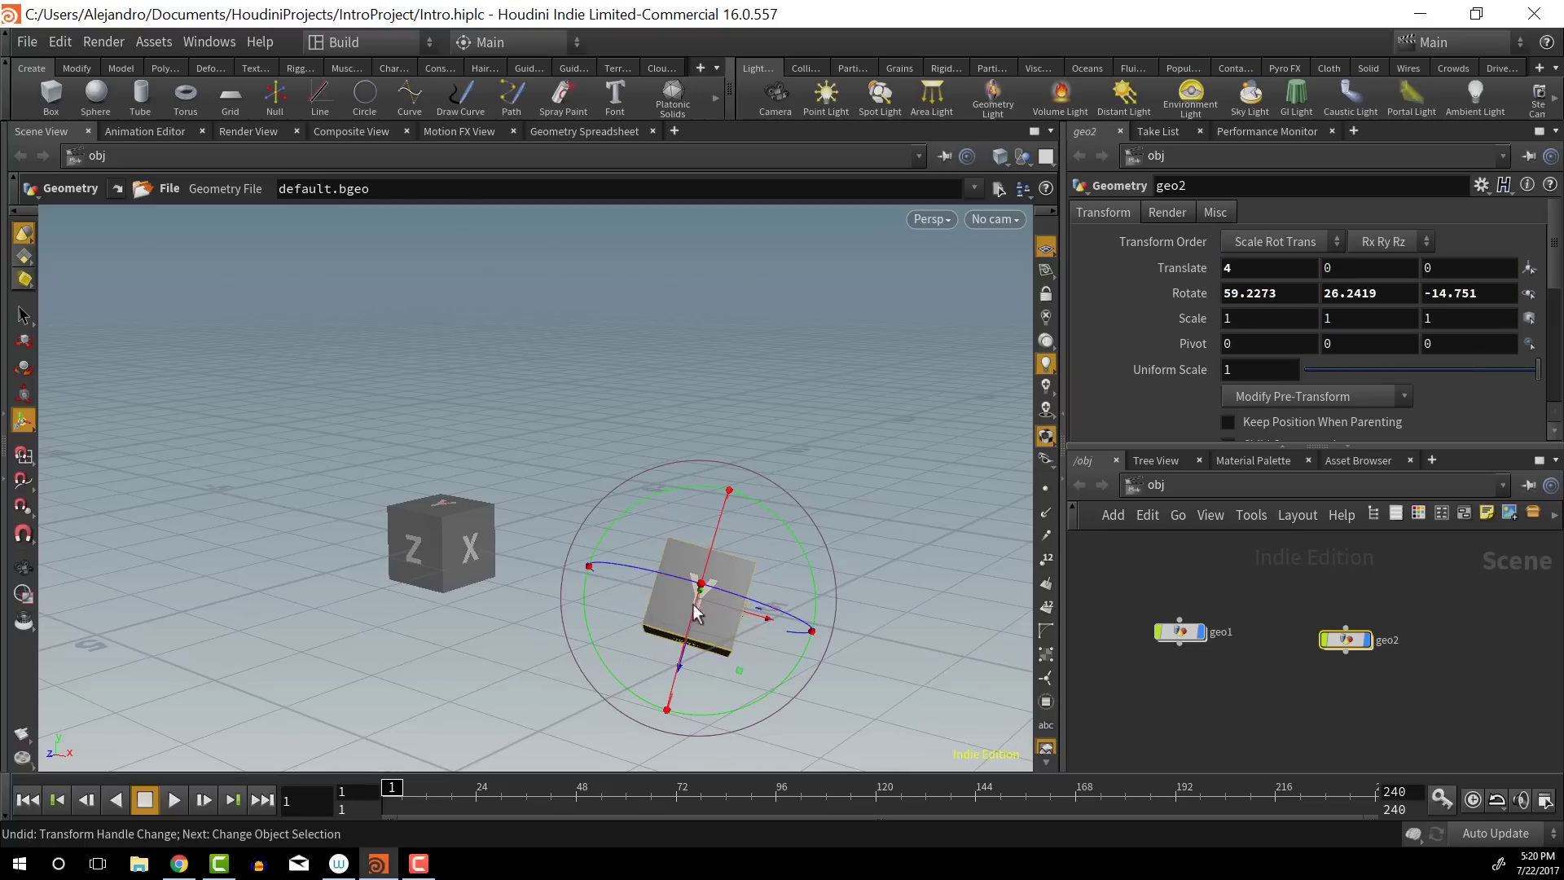
left_click_drag(719, 519, 599, 605)
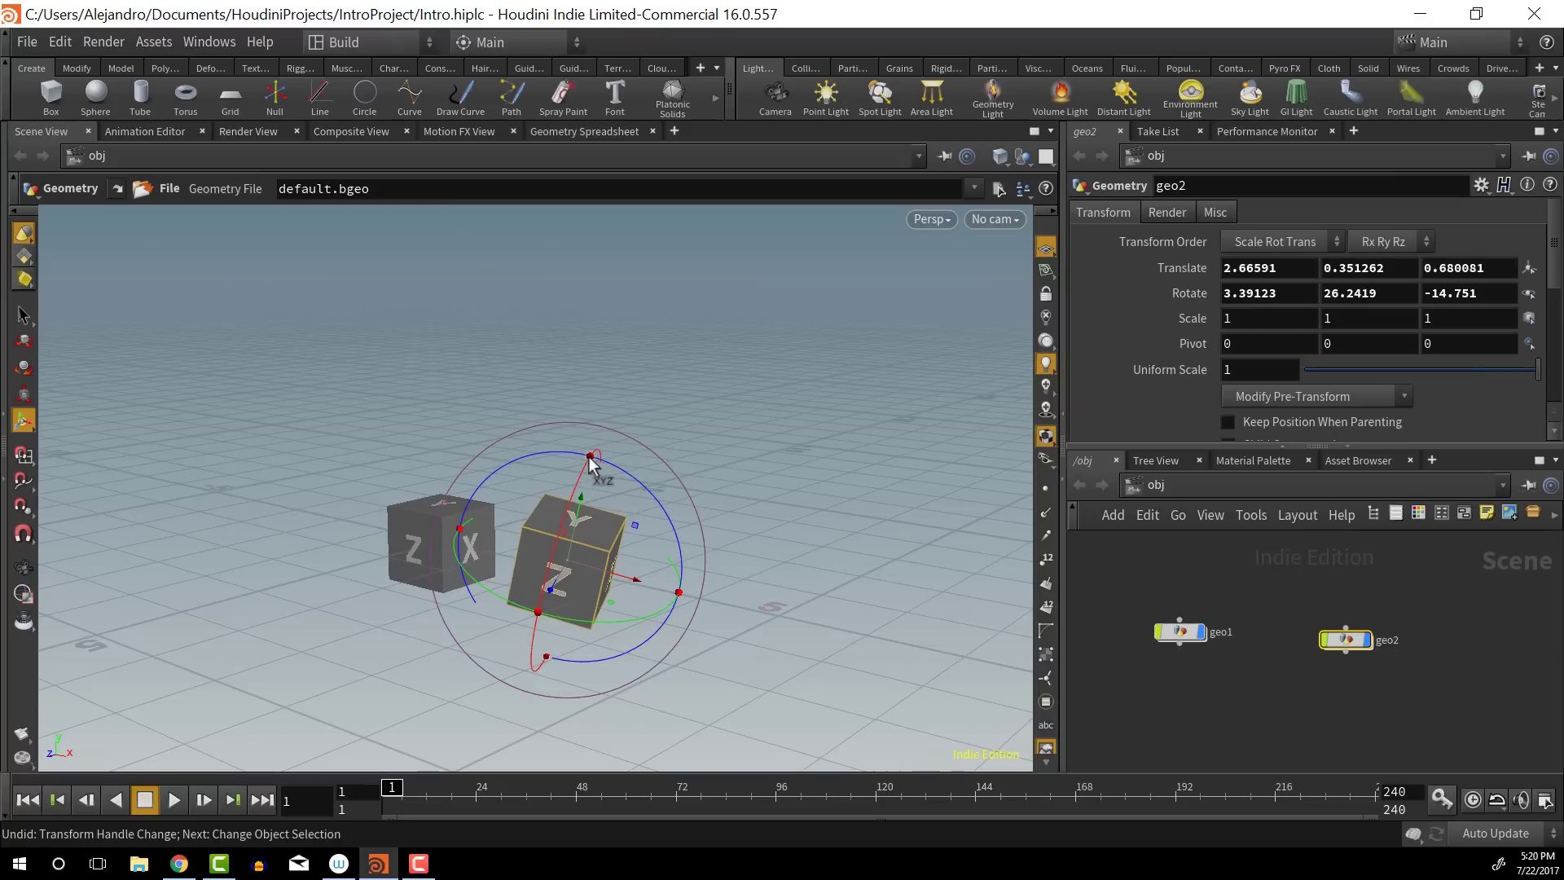
left_click_drag(636, 525, 737, 533)
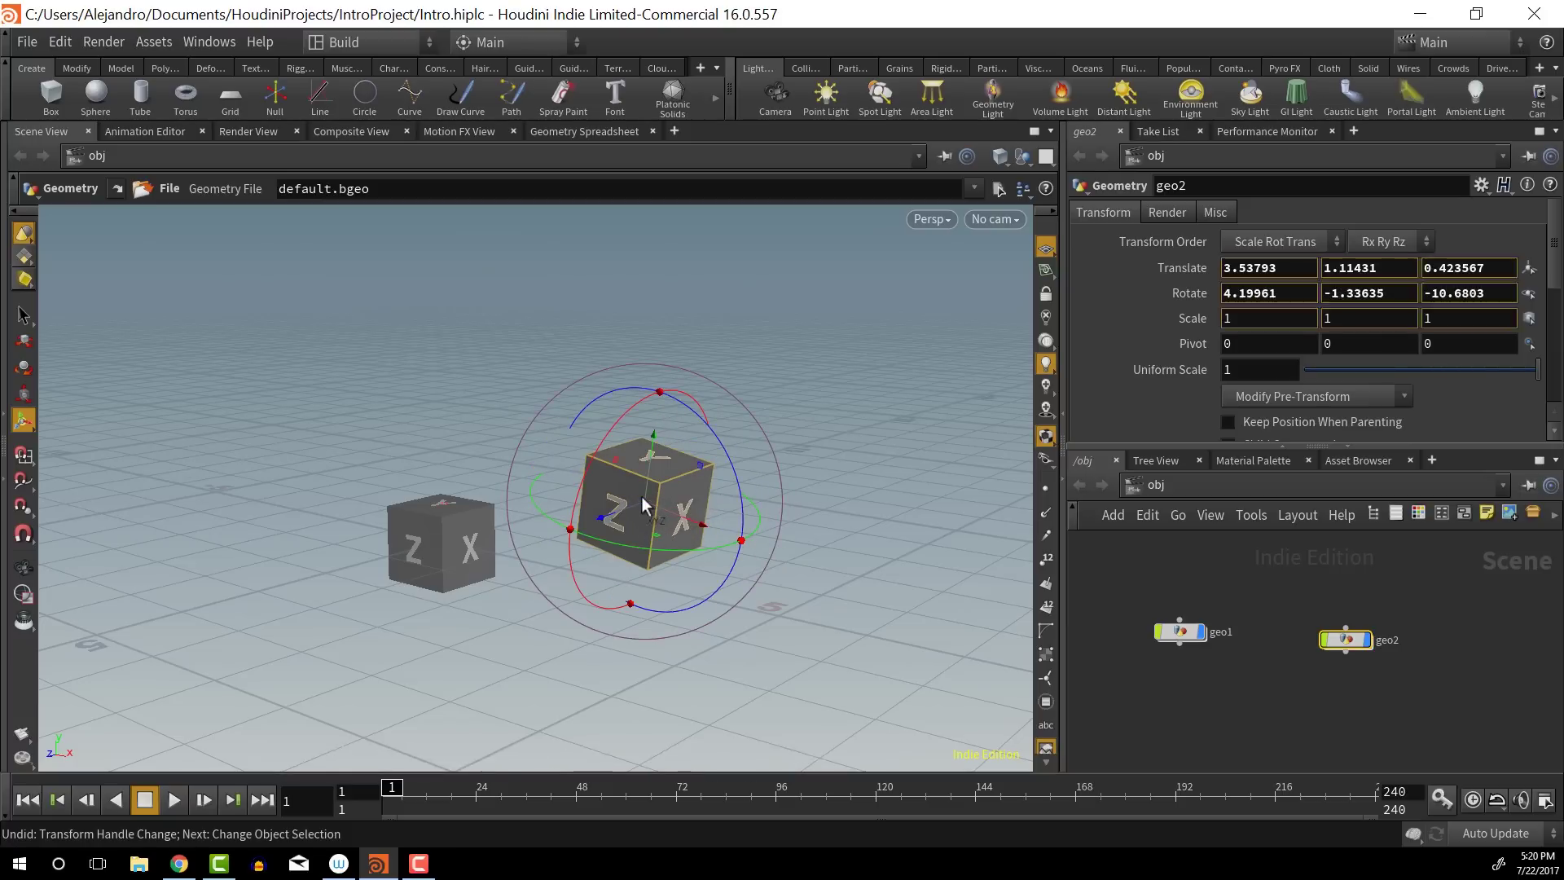
Reset geo2's translation to 0 on all three axes
left_click_drag(715, 531, 791, 578)
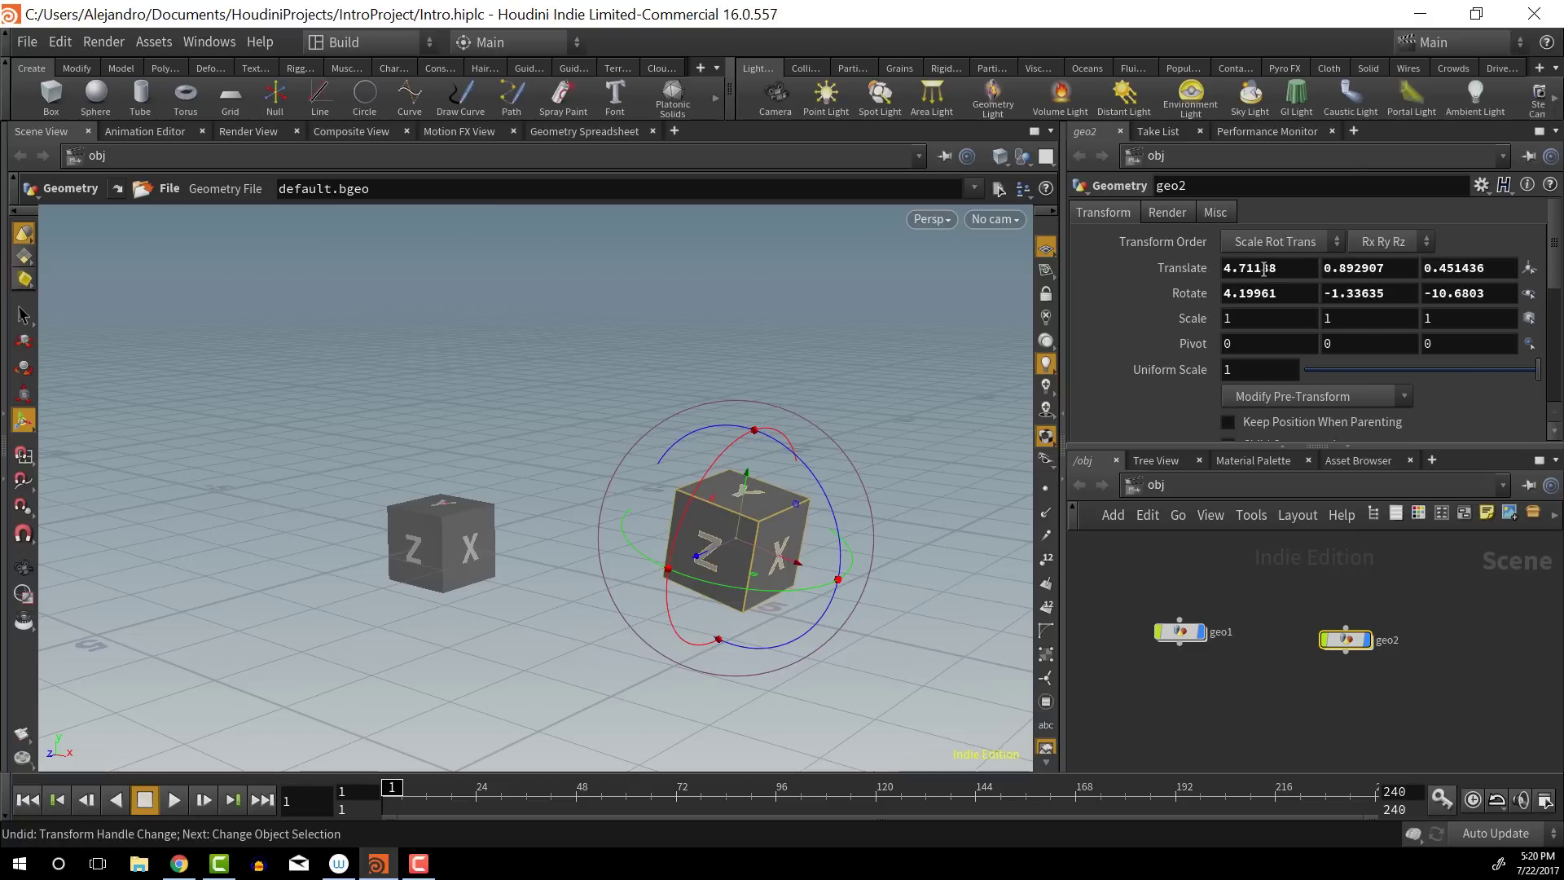
double_click(1221, 267)
type("0")
key("Tab")
type("0")
key("Tab")
type("0")
key("Tab")
Reset geo2's rotation to 0 on all three axes and move it along X to about 3.28
type("0")
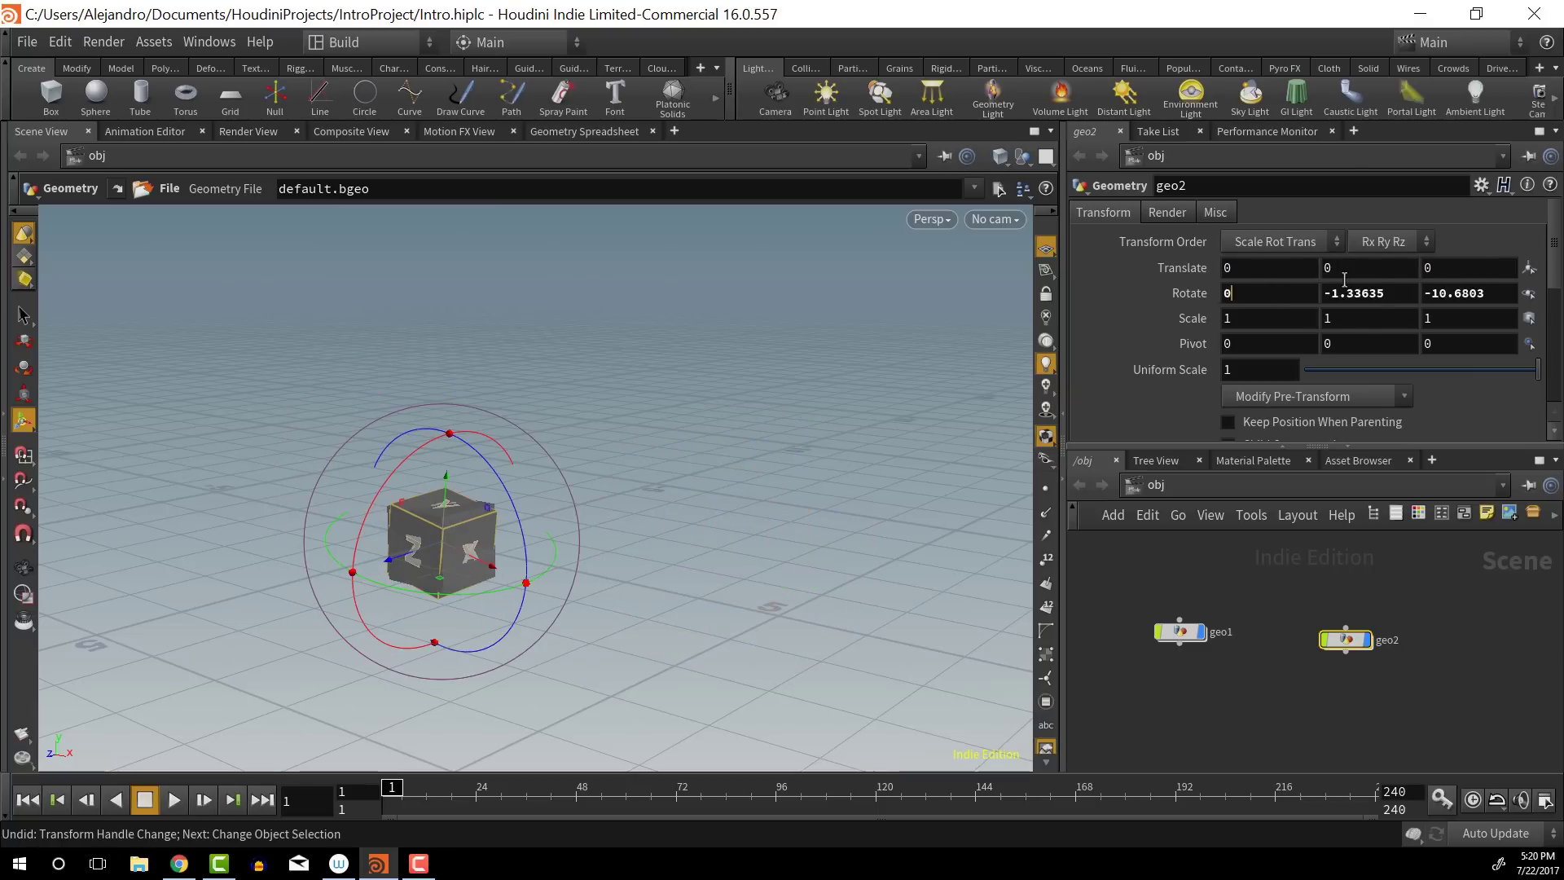
key("Tab")
type("0")
key("Tab")
type("0")
key("Tab")
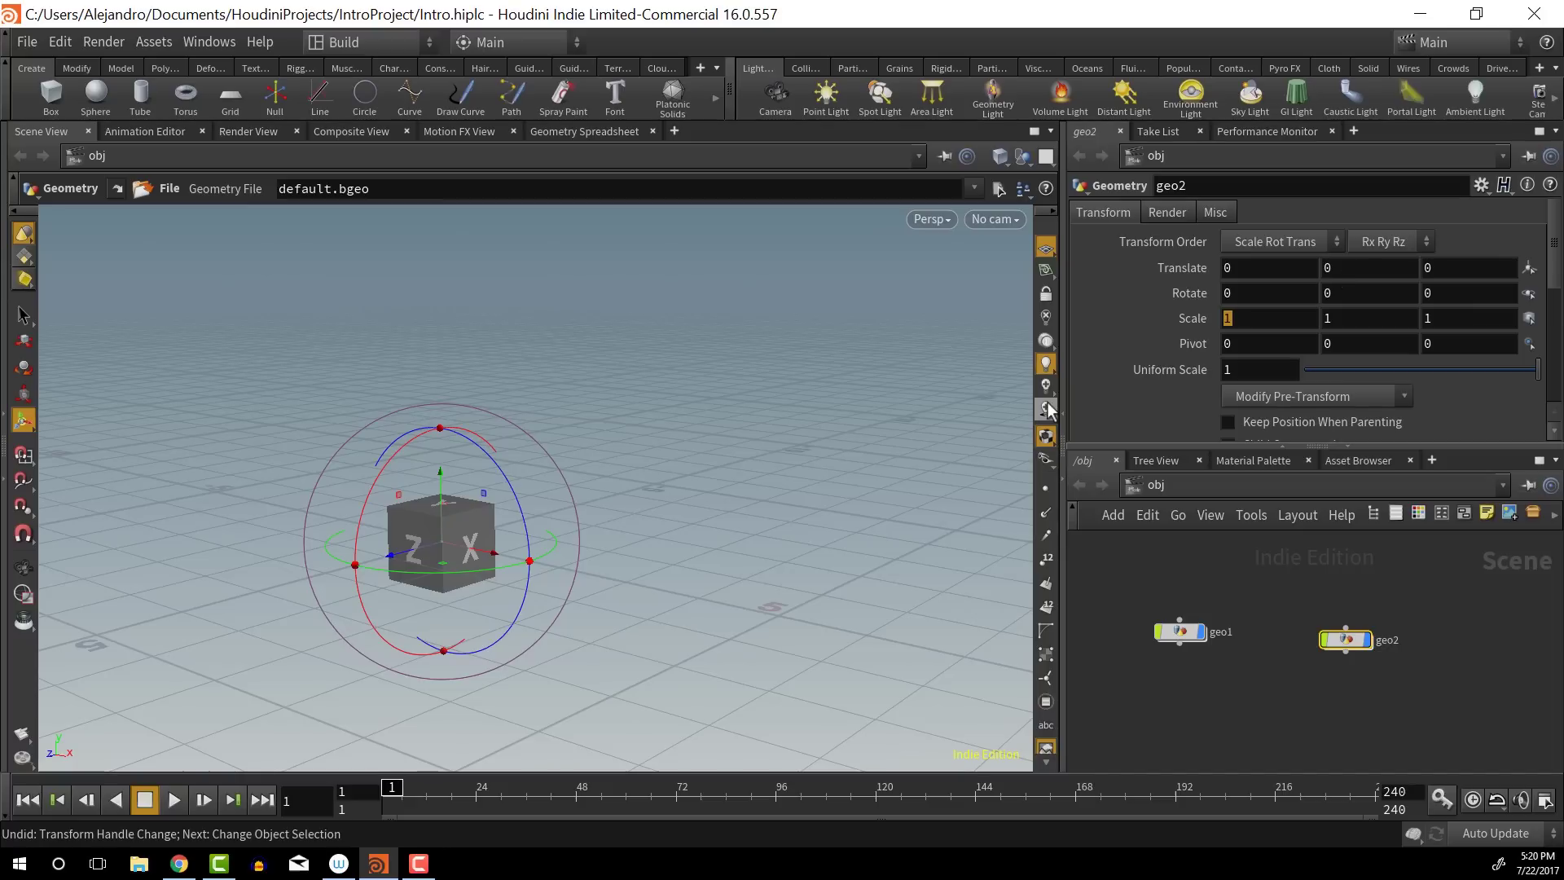
left_click_drag(499, 558, 711, 607)
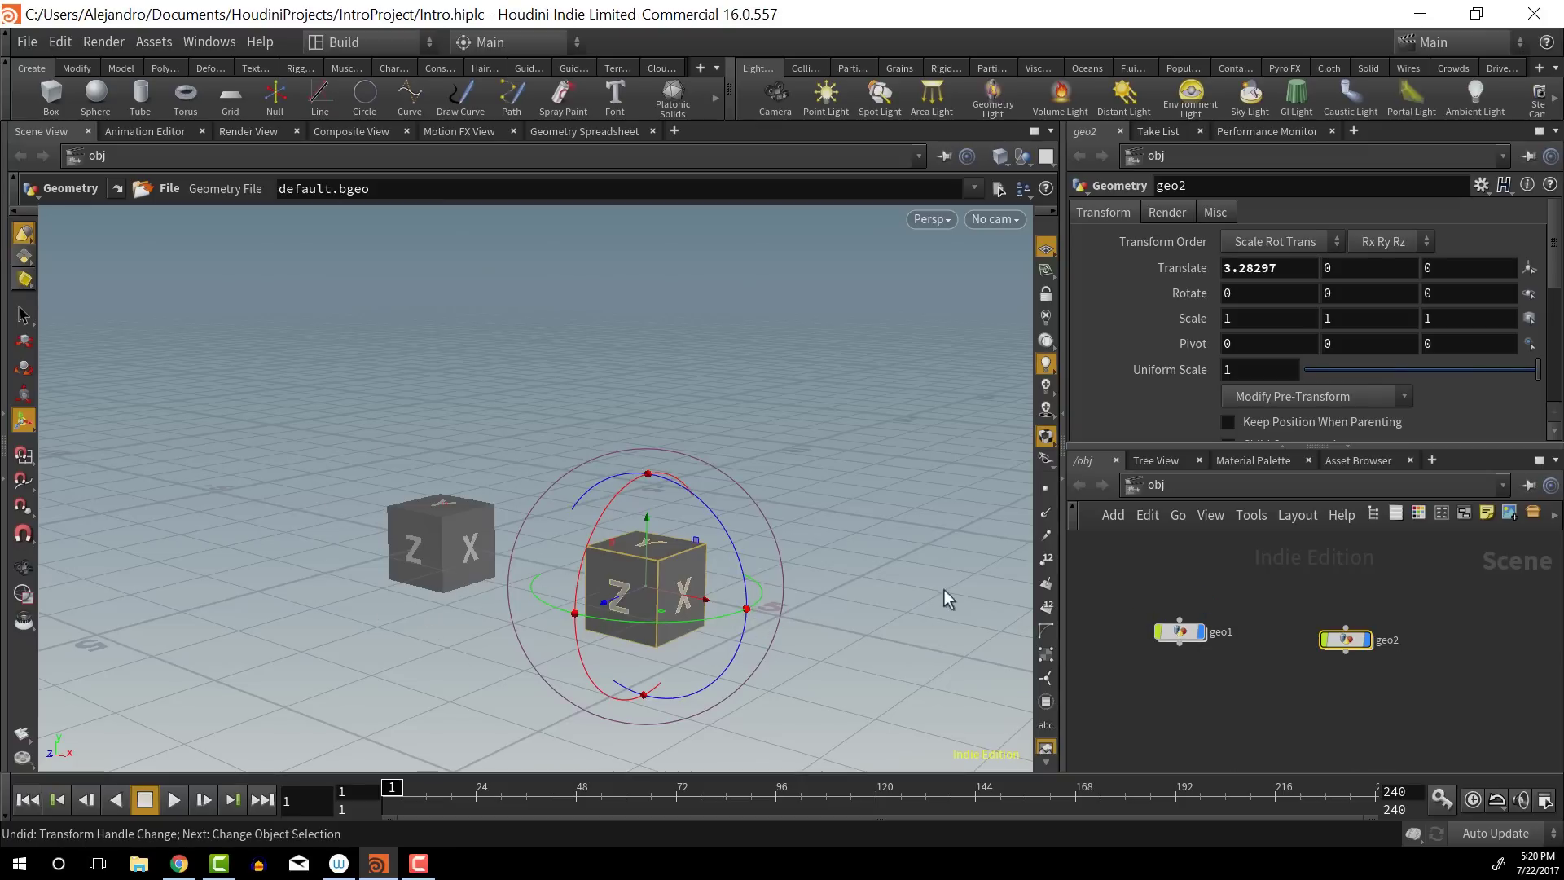
Look inside geo1 at its file1 node and Geometry File setting, and return to the object level
left_click(1175, 629)
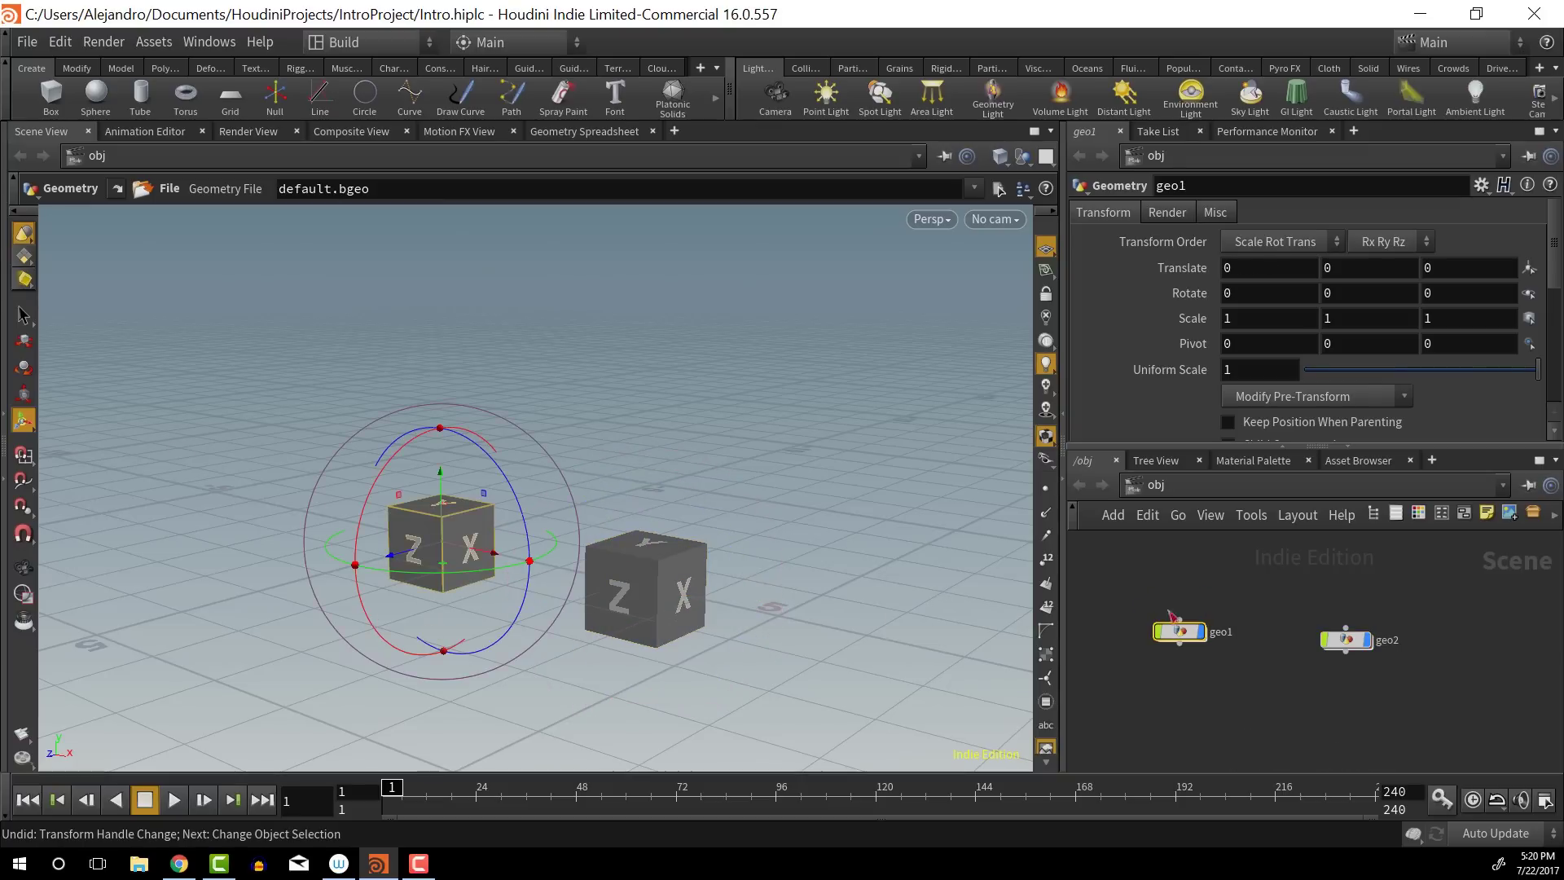
double_click(1186, 634)
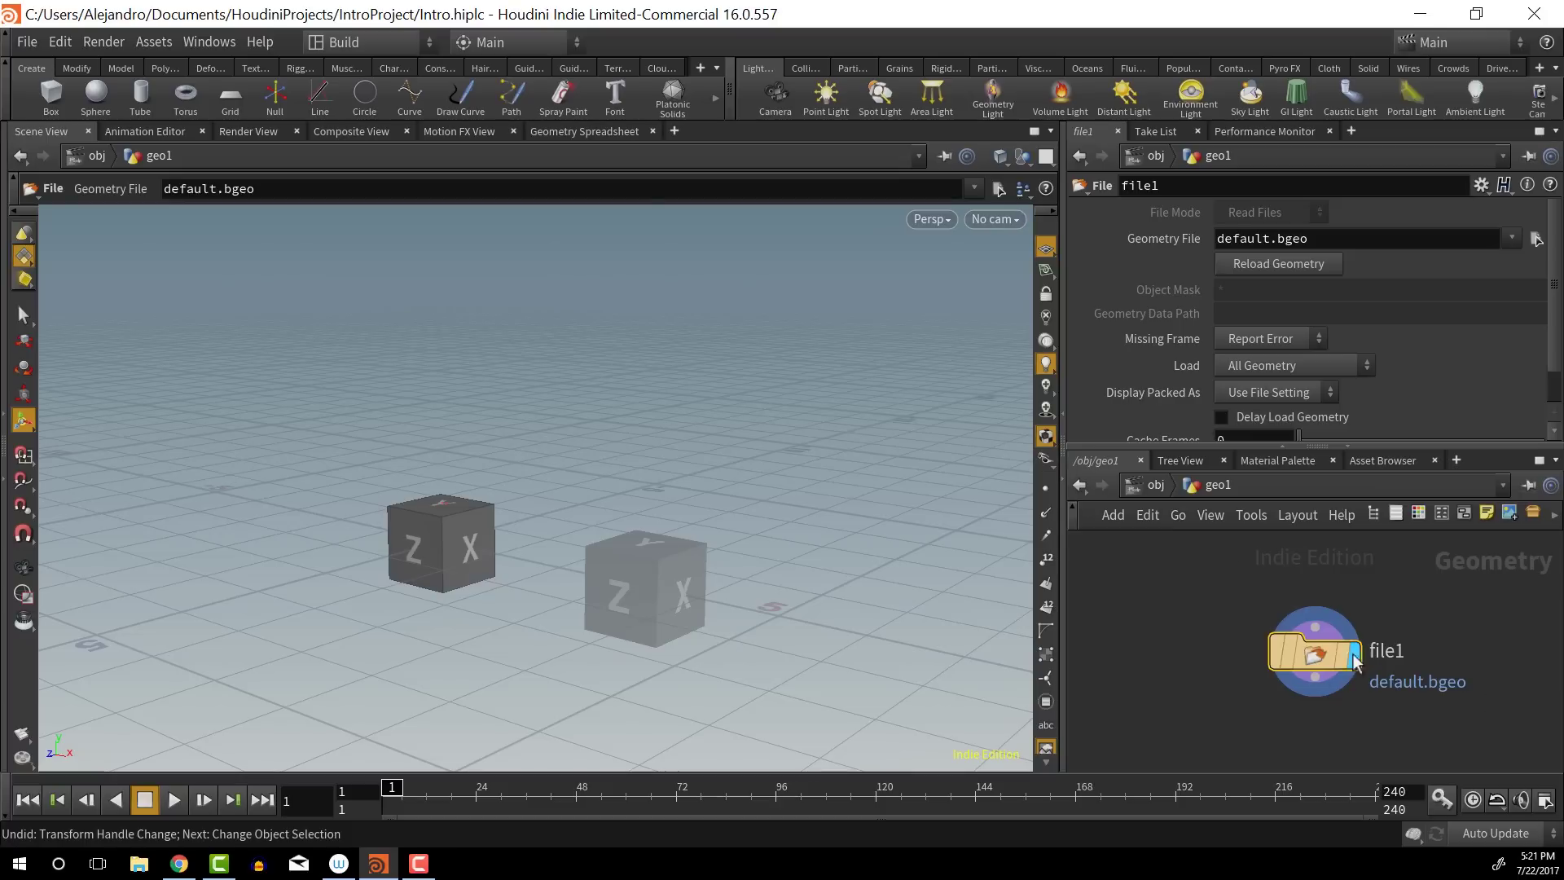
left_click_drag(1361, 645, 1273, 620)
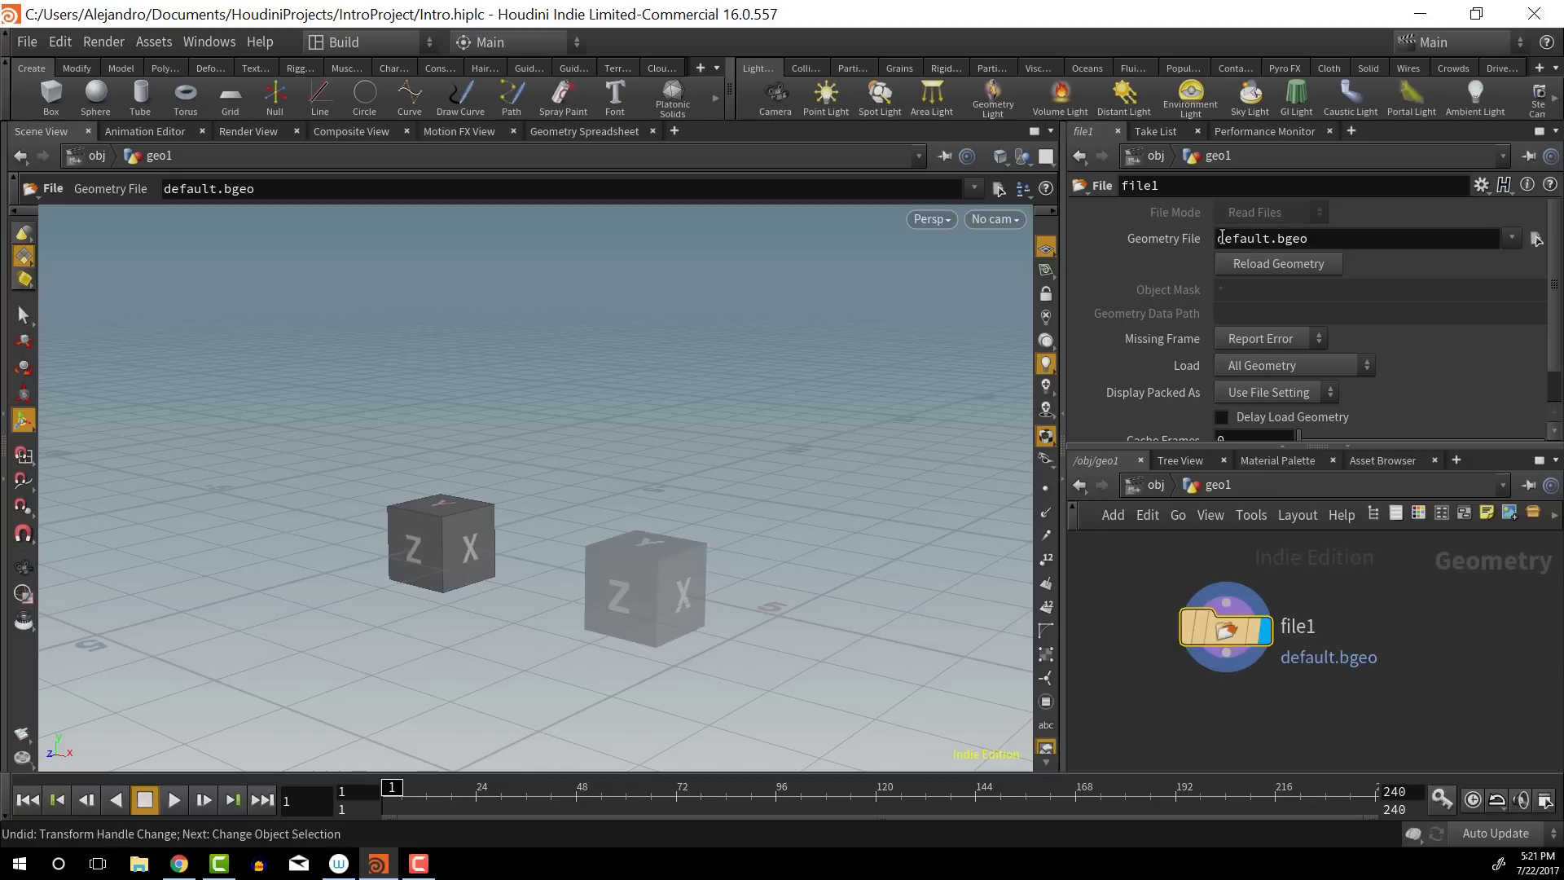
left_click_drag(1217, 237, 1358, 244)
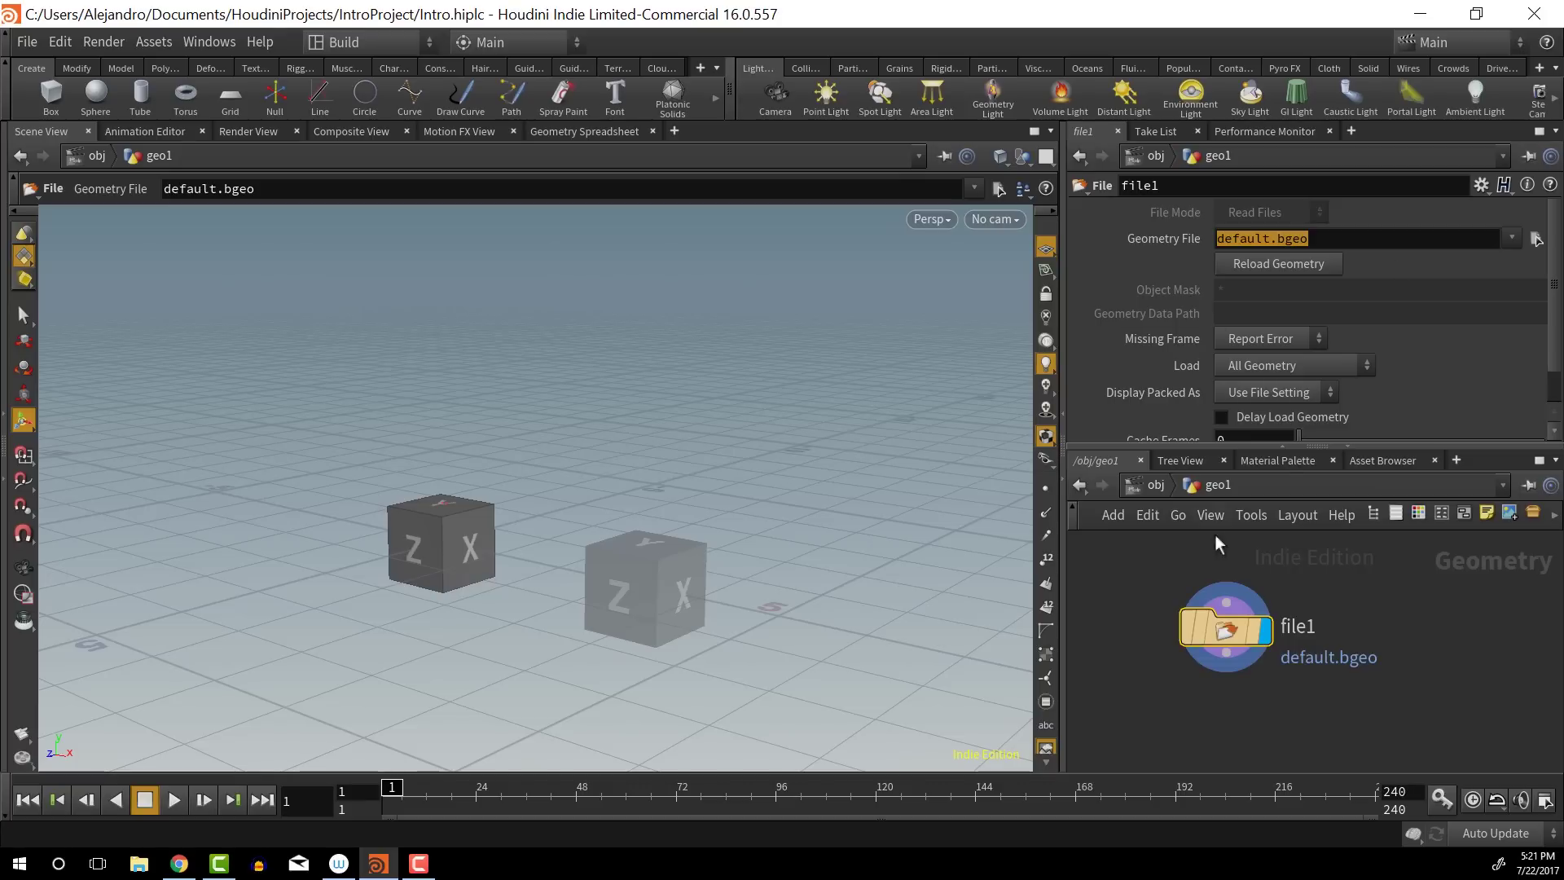
left_click(1153, 486)
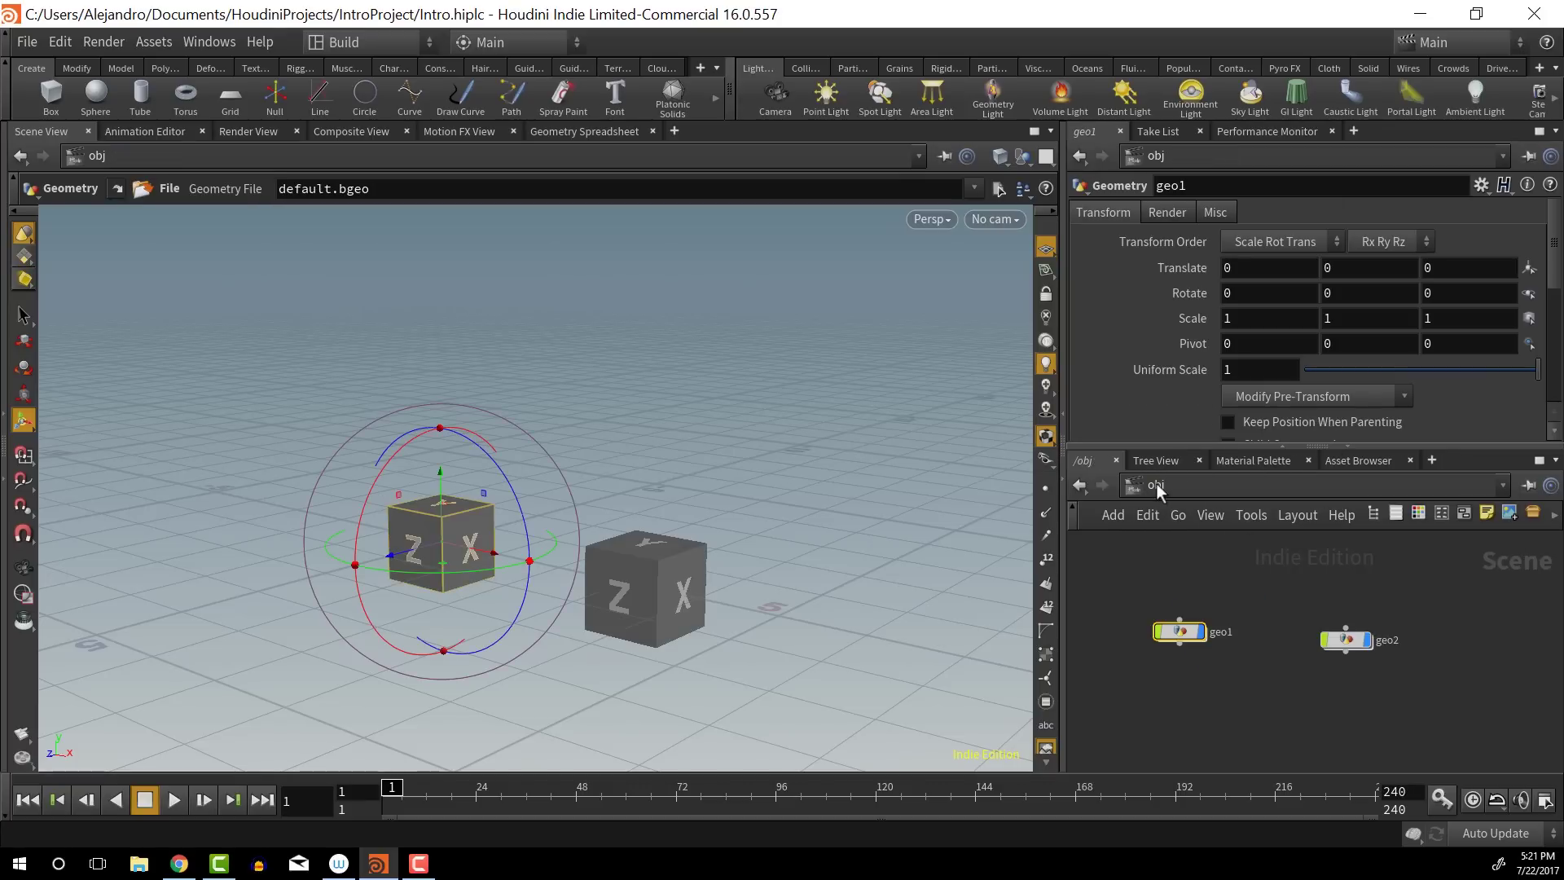
Enter the geo1 network and delete its file1 node
double_click(1176, 633)
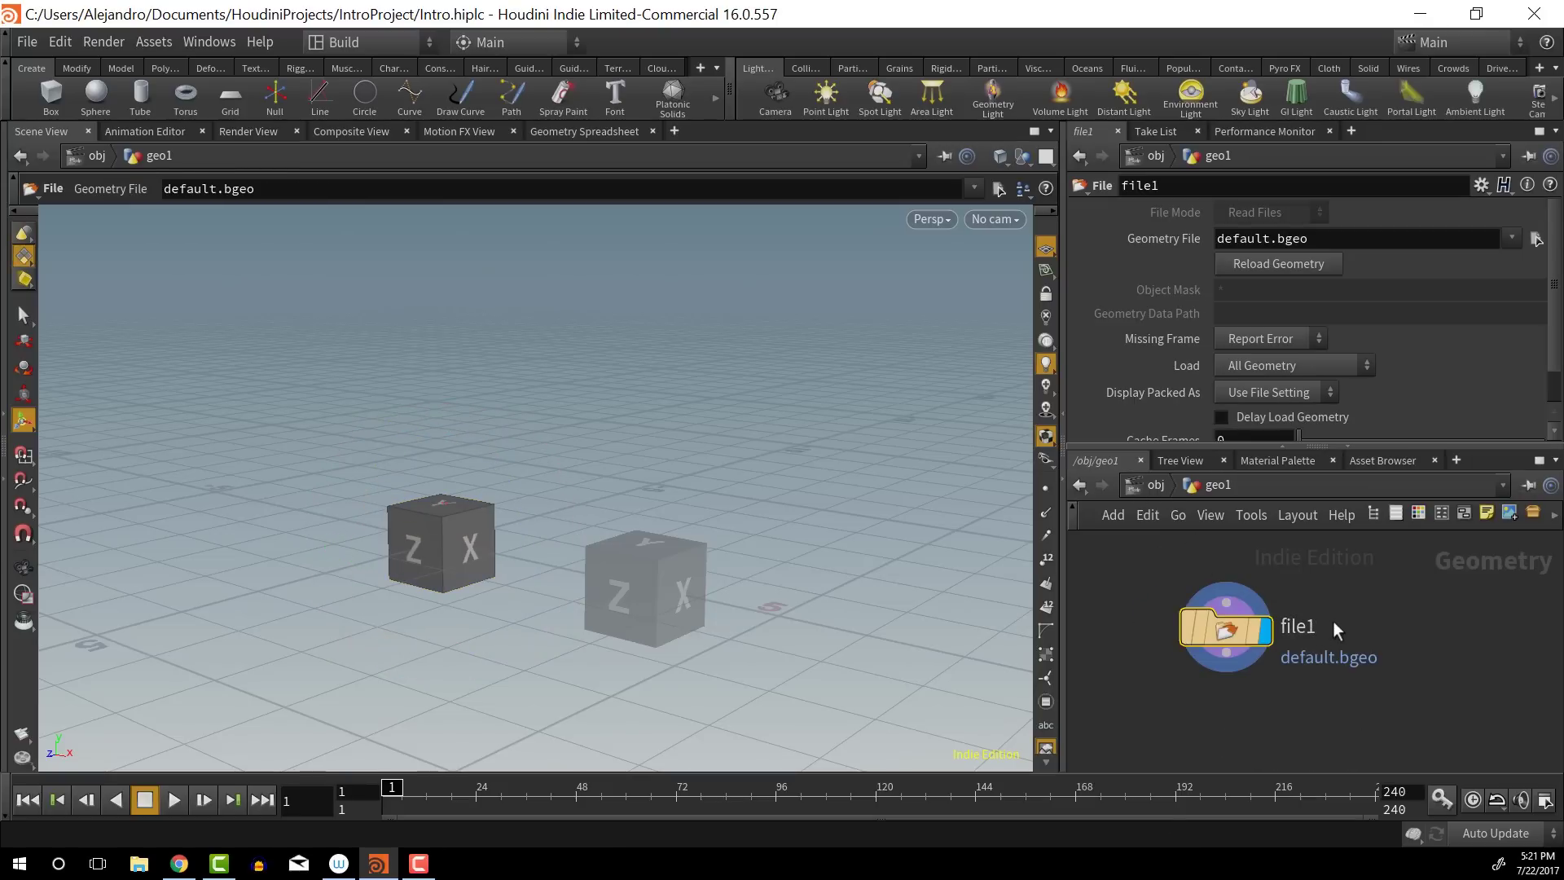
left_click_drag(1332, 620, 1405, 638)
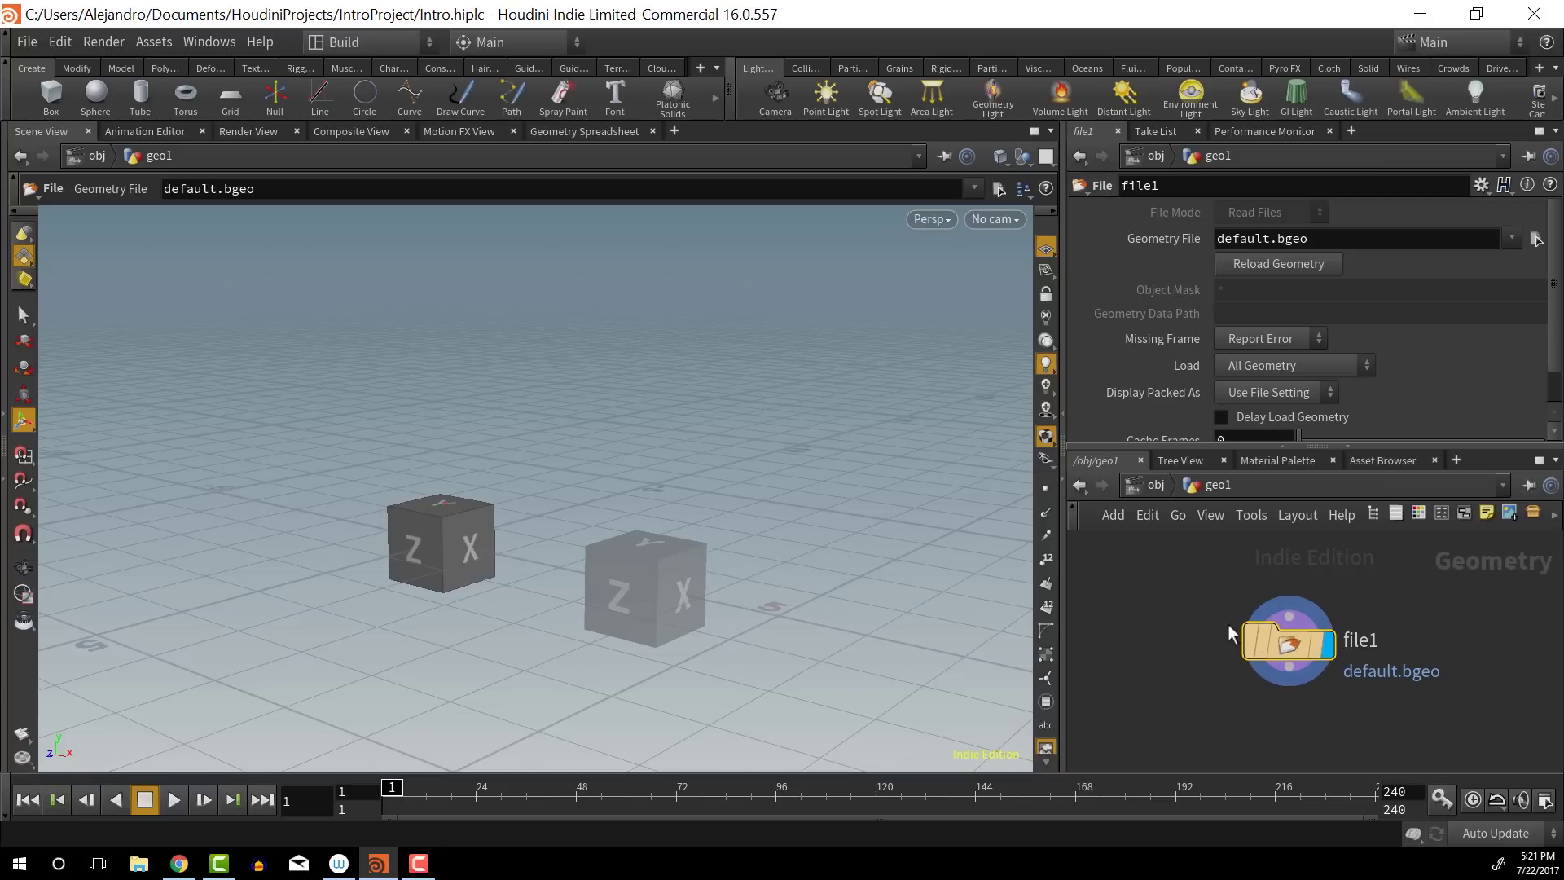
key("l")
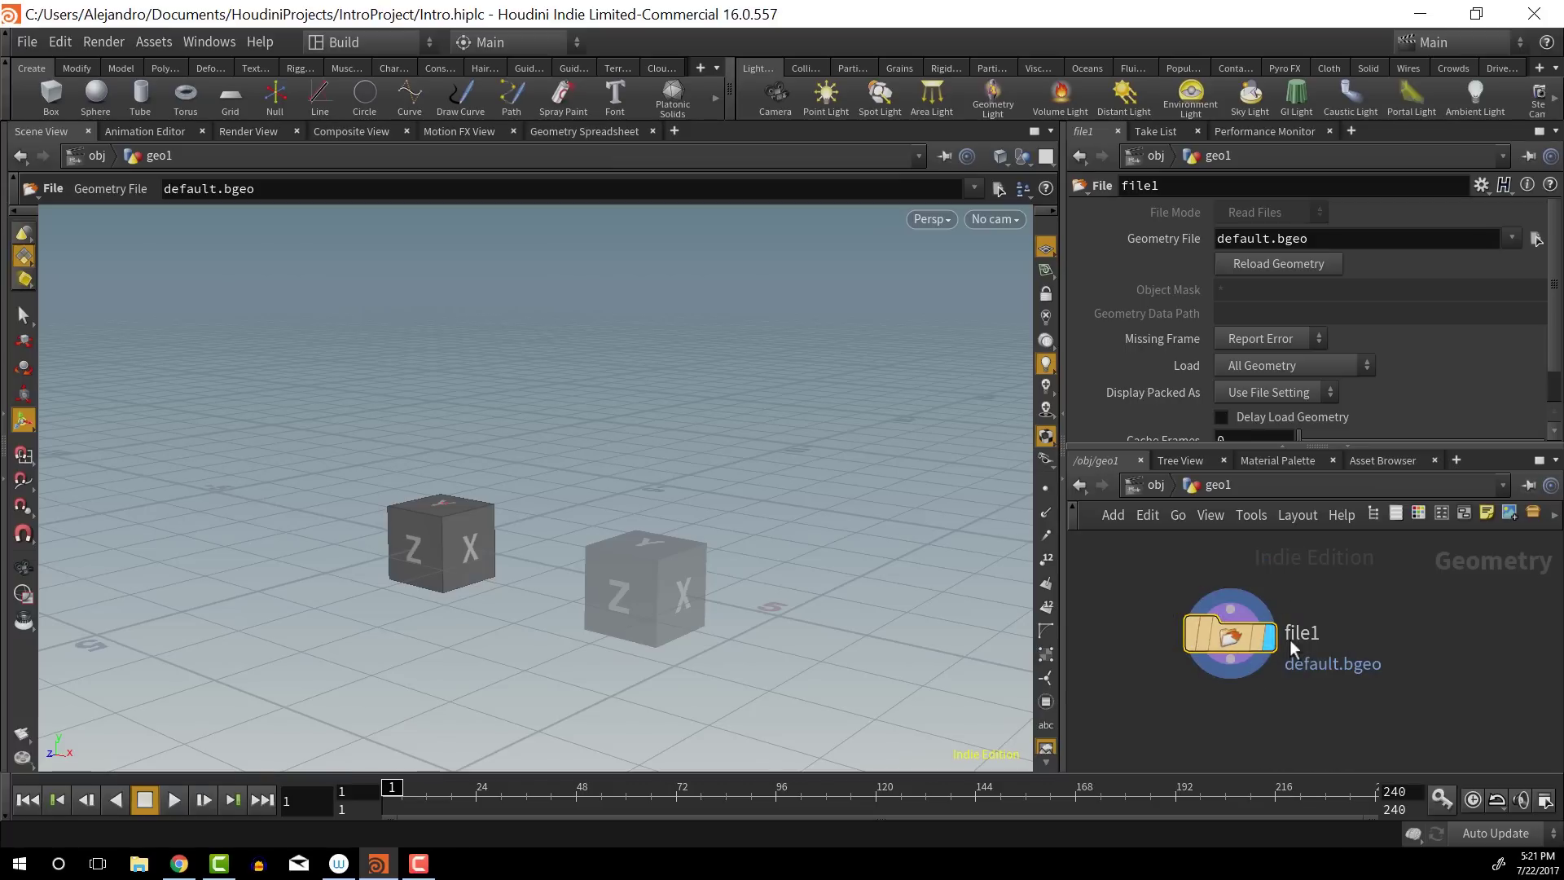
mouse_move(1226, 640)
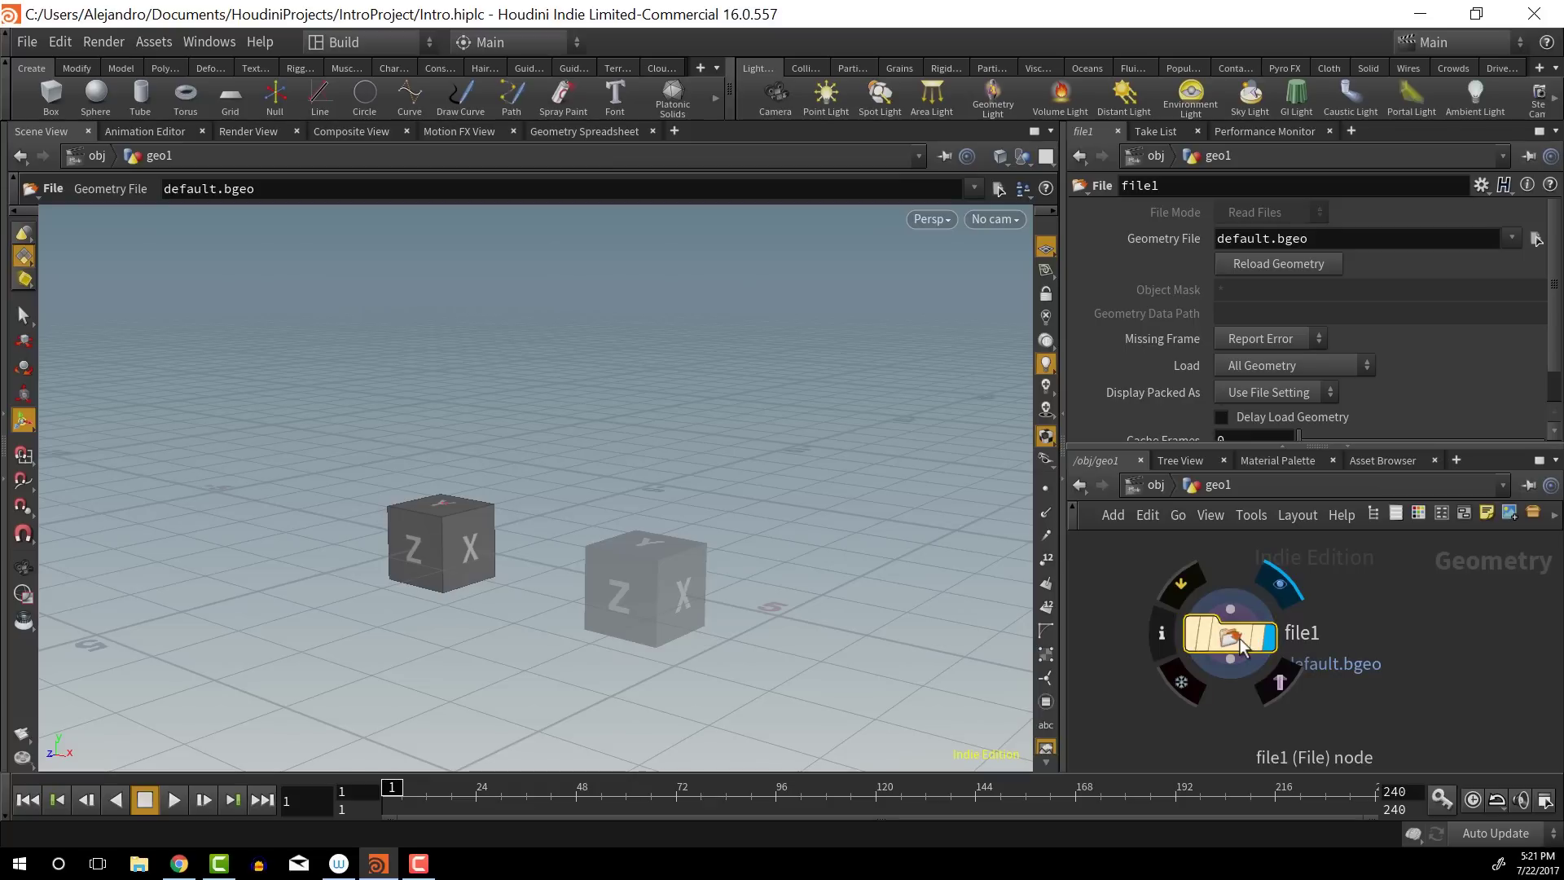
key("Delete")
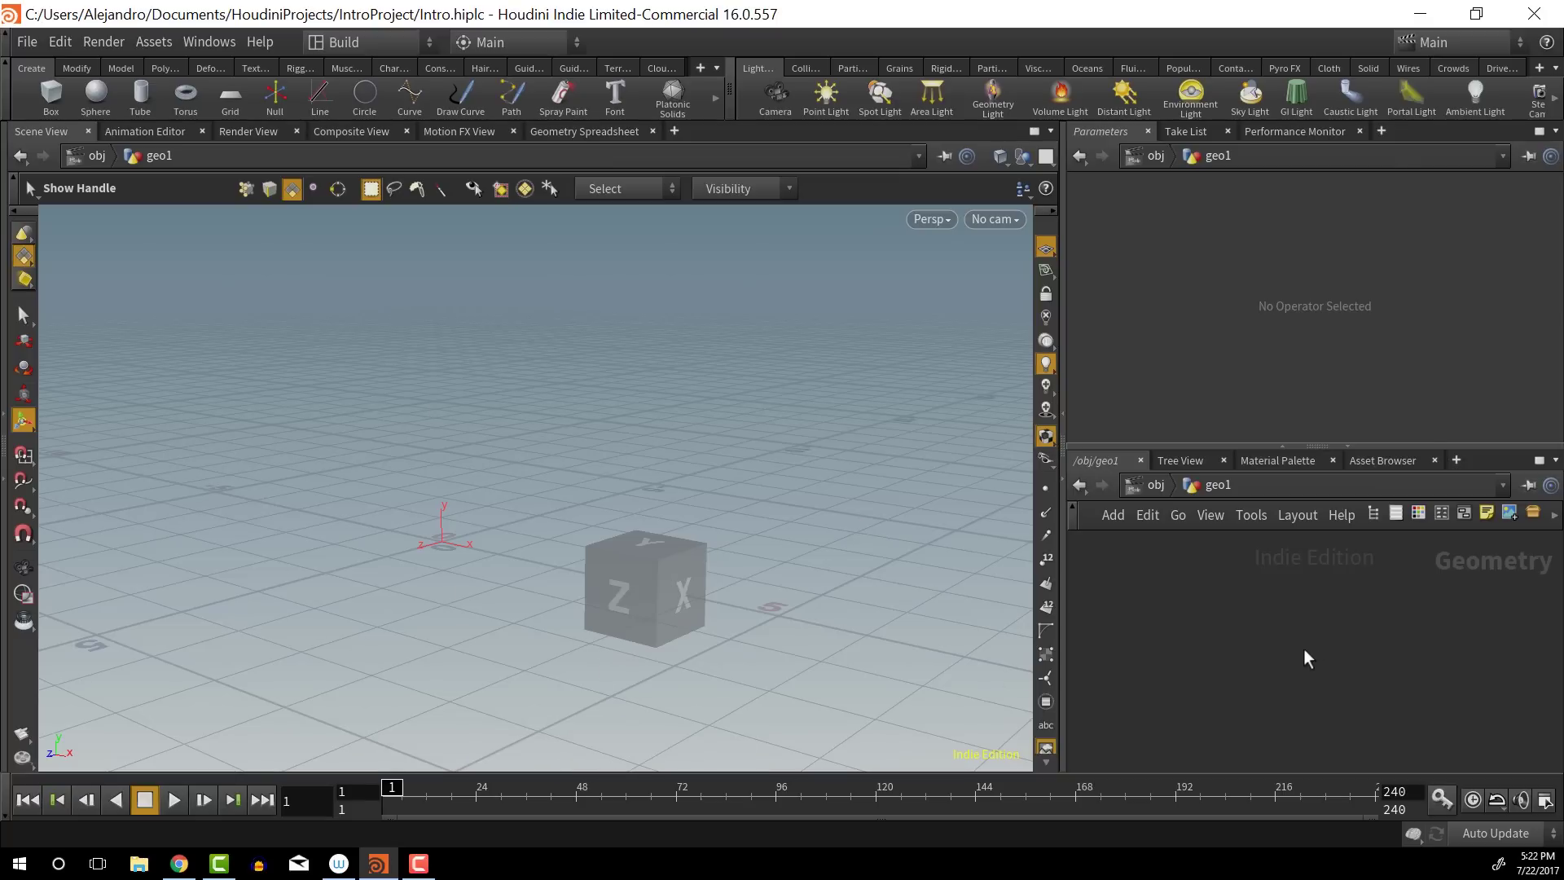
Add a Sphere node to the empty geo1 network
key("Tab")
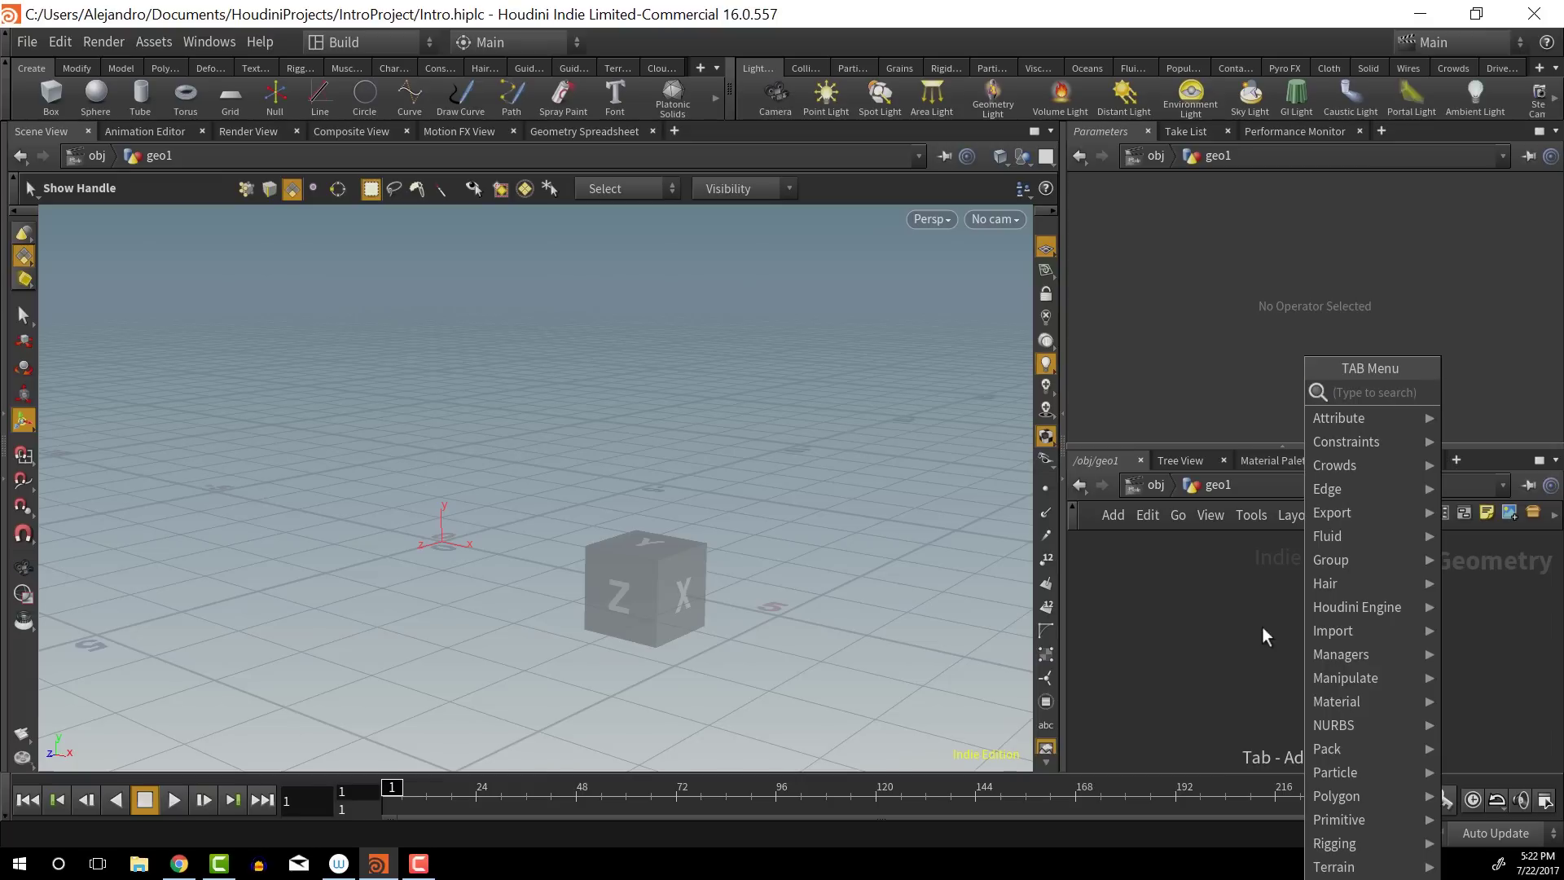
type("sp")
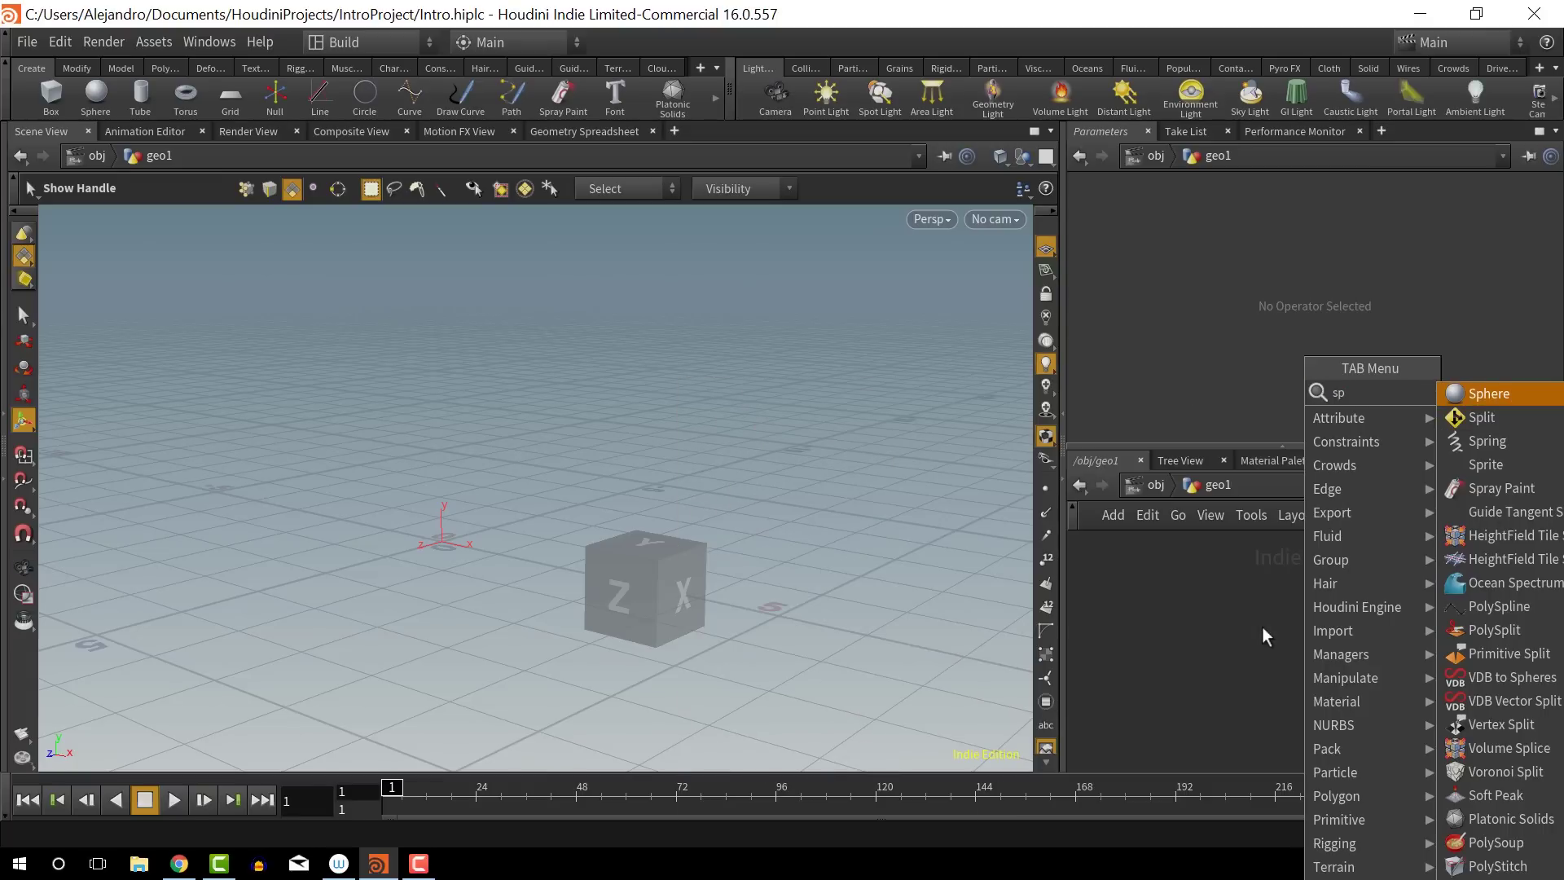
type("he")
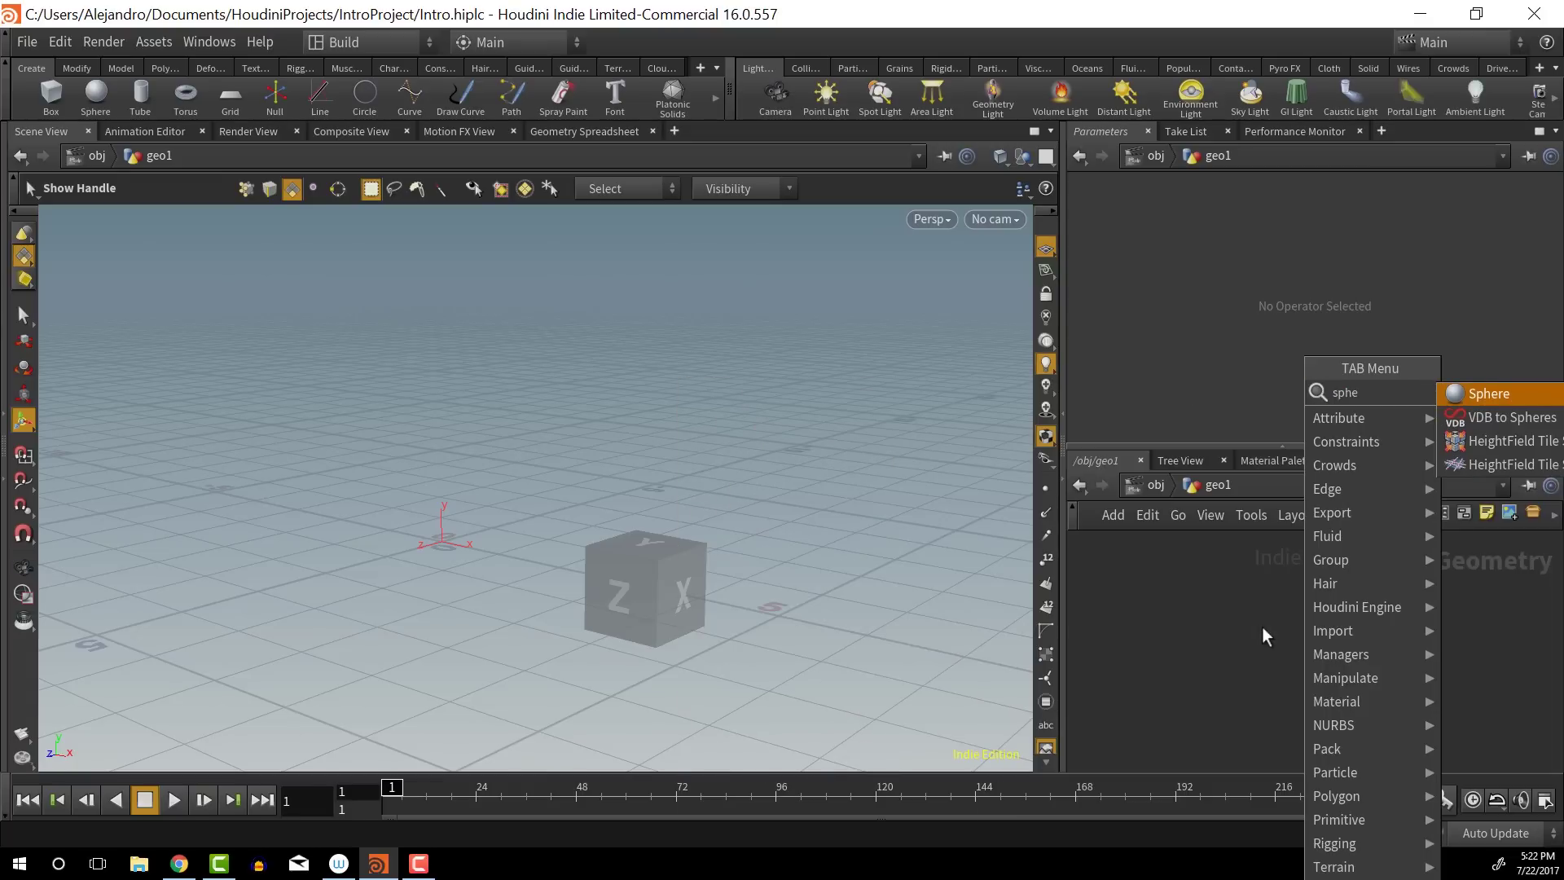
left_click(1484, 393)
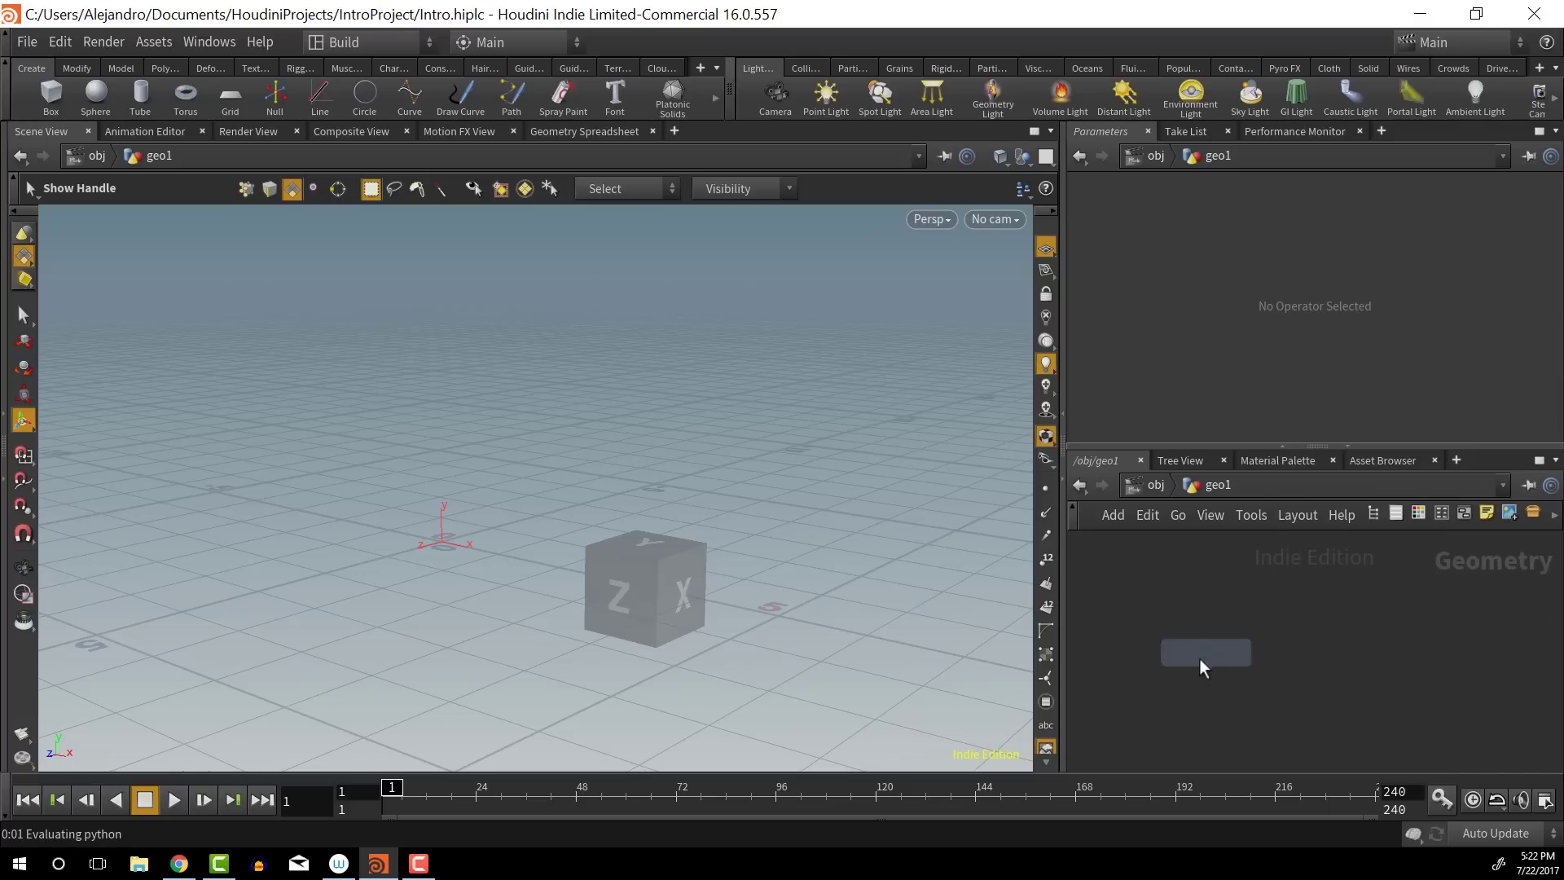
left_click(1239, 645)
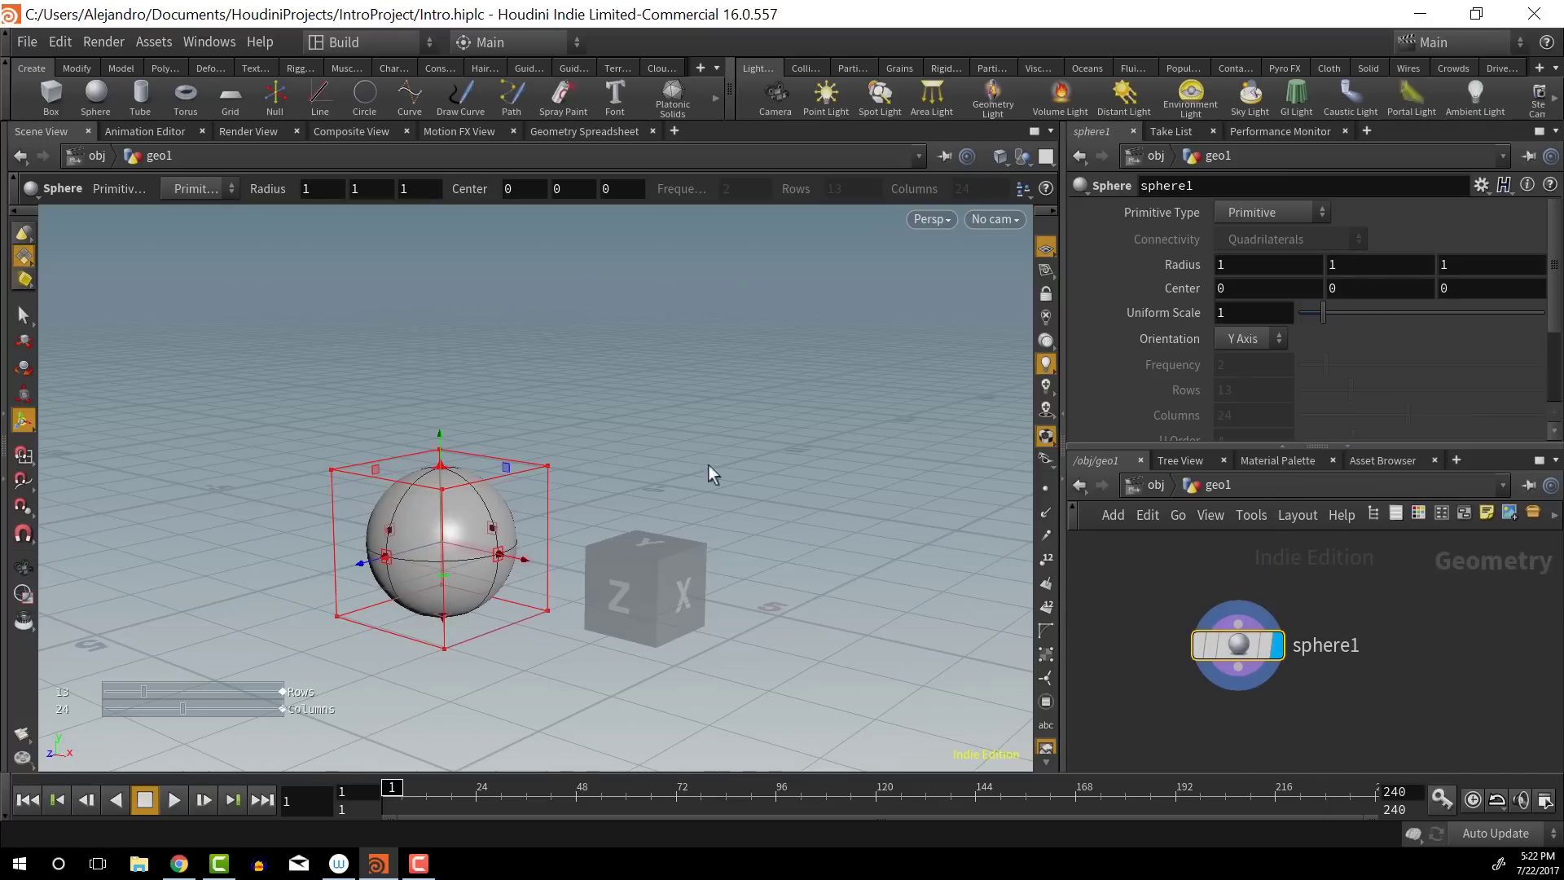
Try the Polygon and Polygon Mesh primitive types on the sphere, and set it back to Primitive
left_click(1312, 212)
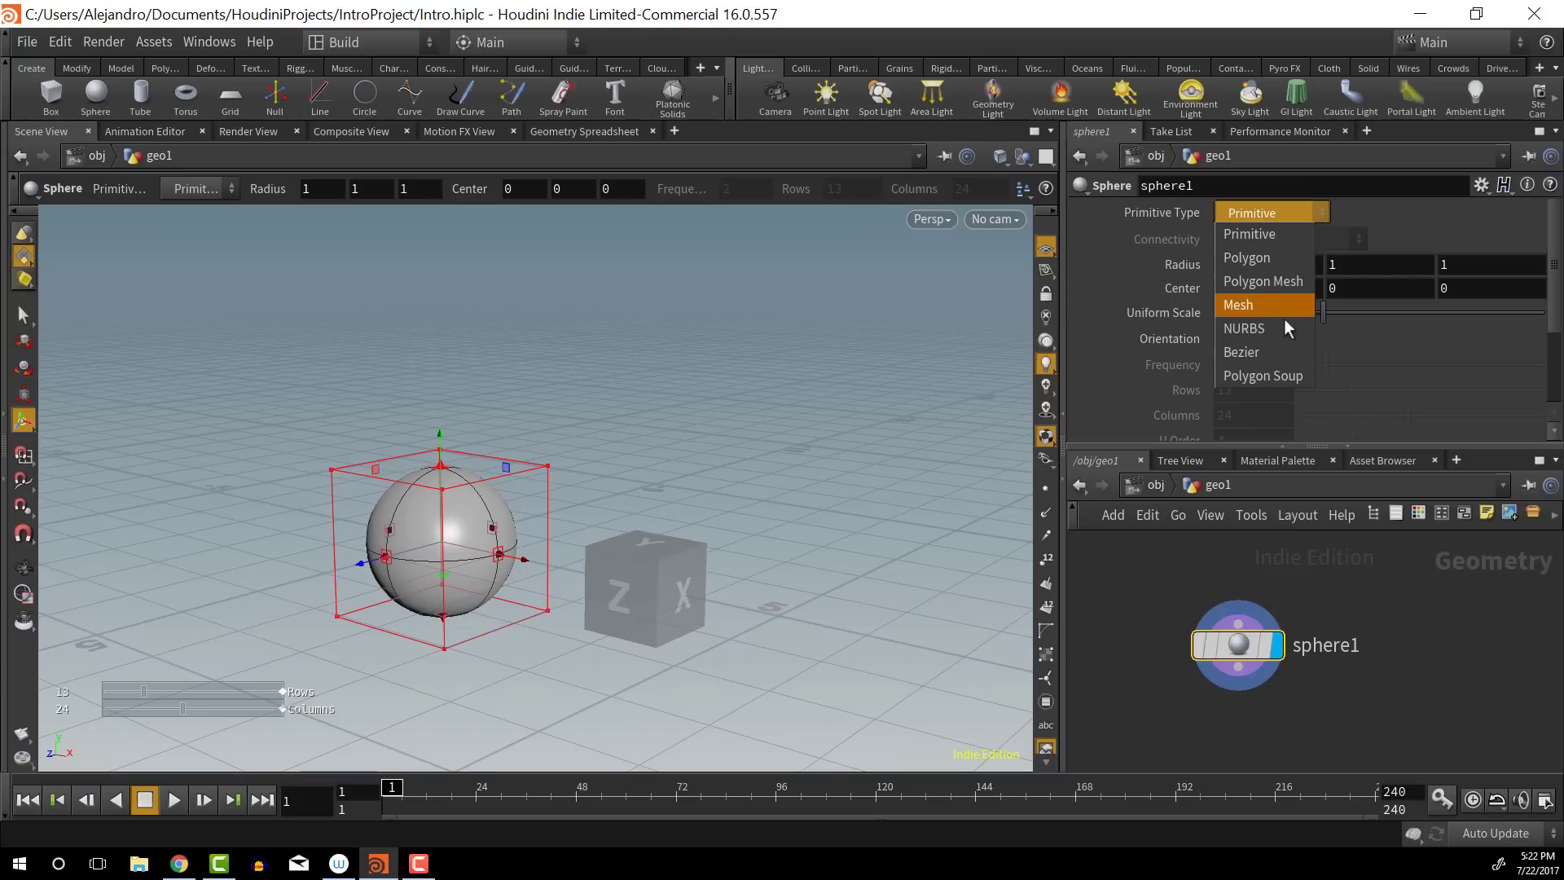
left_click(1259, 257)
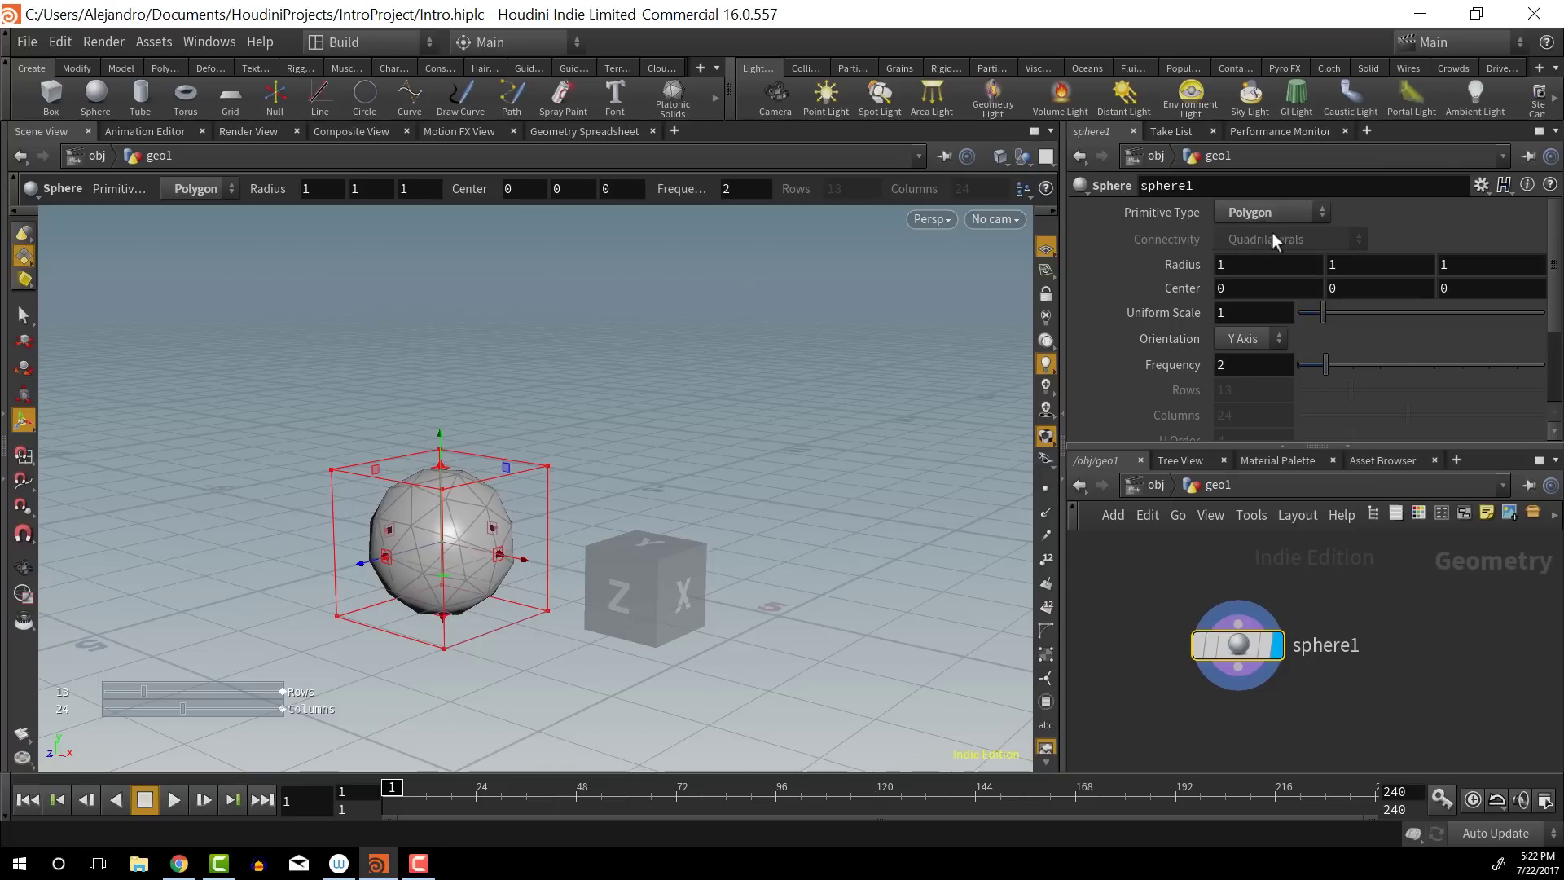
left_click(1274, 213)
left_click(1268, 274)
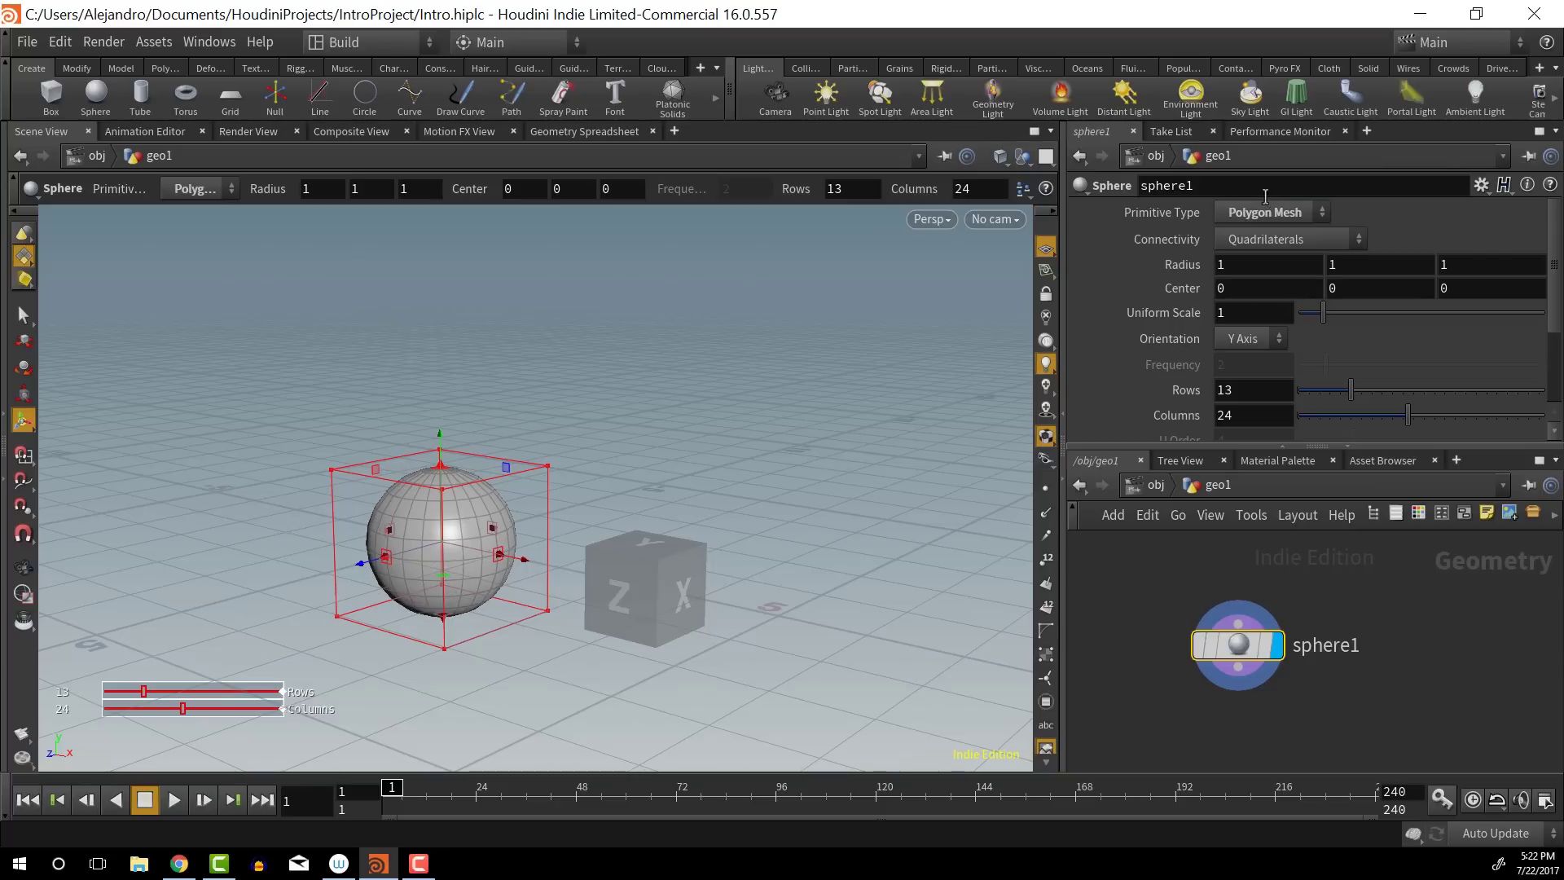
left_click(1293, 219)
left_click(1272, 232)
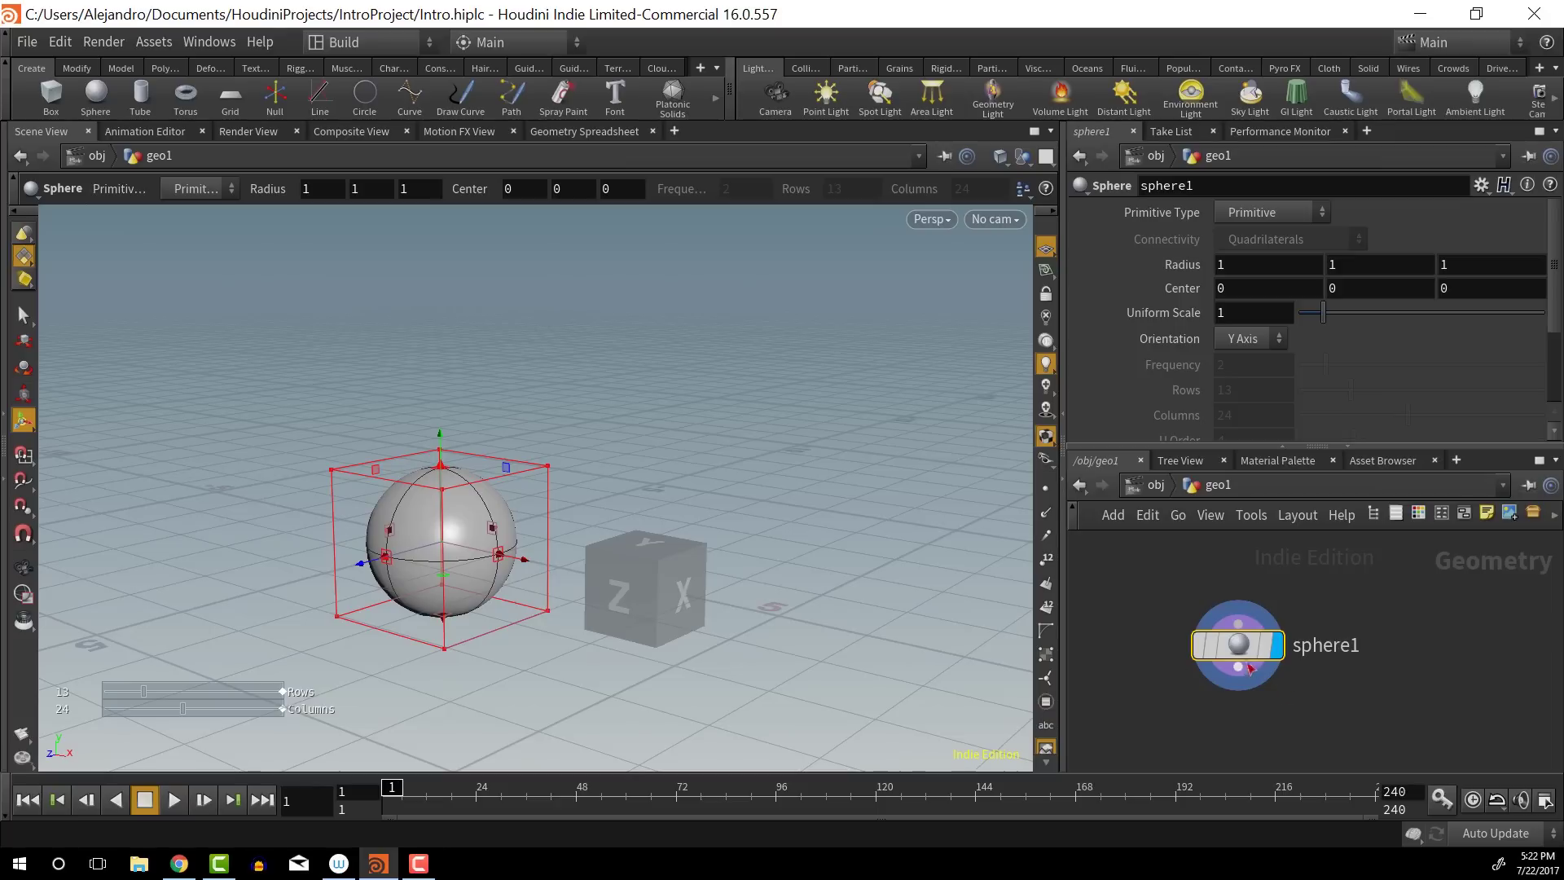
Return to the object level, place the geo2 node closer to geo1, and delete the file1 node inside geo2
middle_click_drag(1201, 748, 1195, 717)
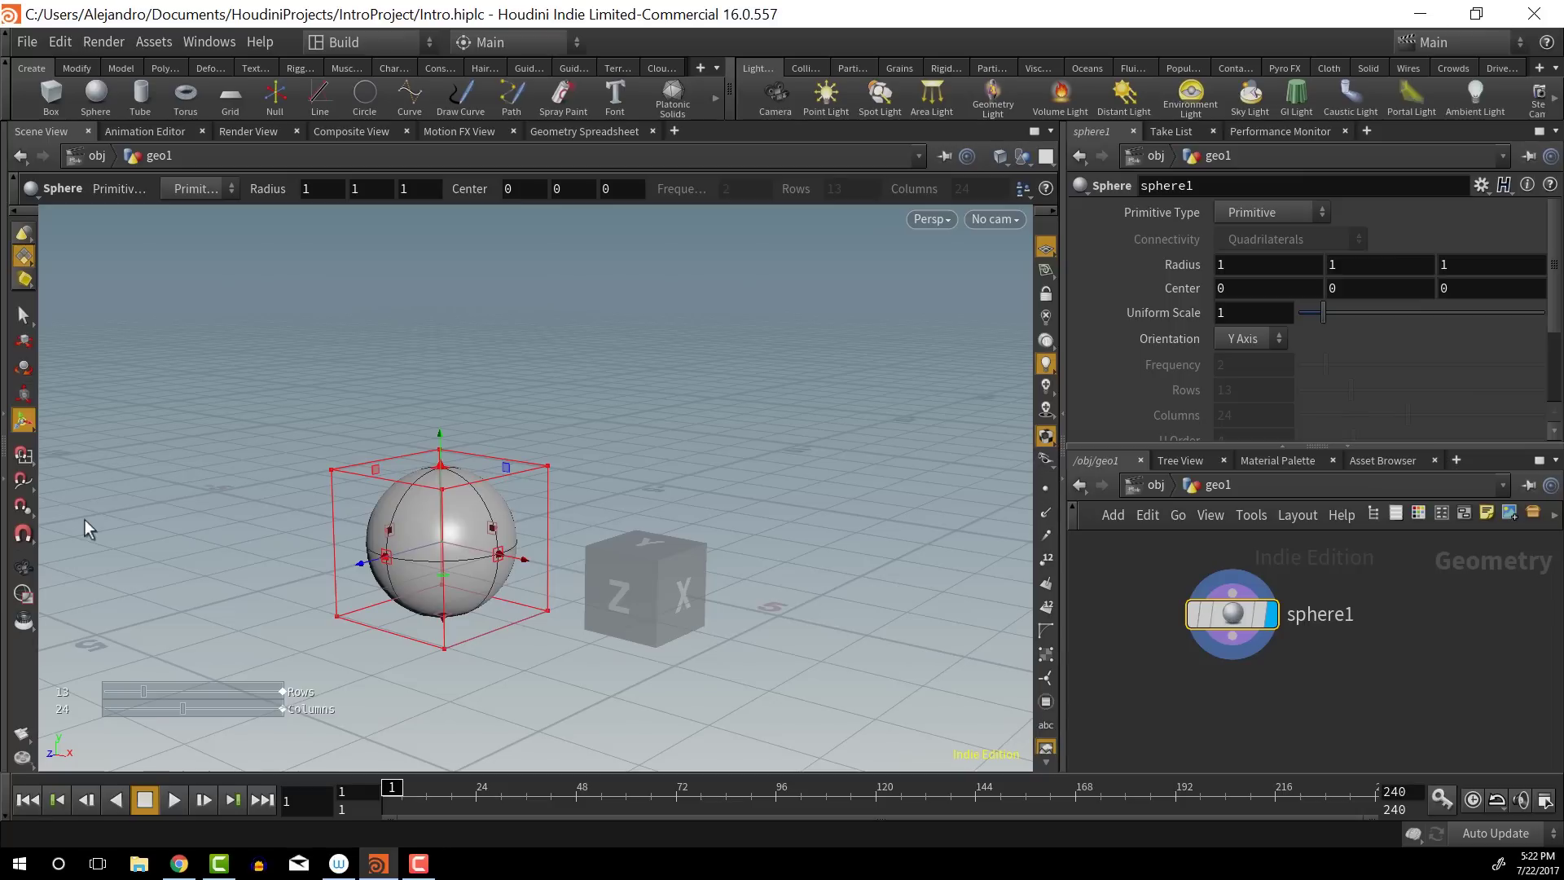
scroll(1303, 639, "down", 3)
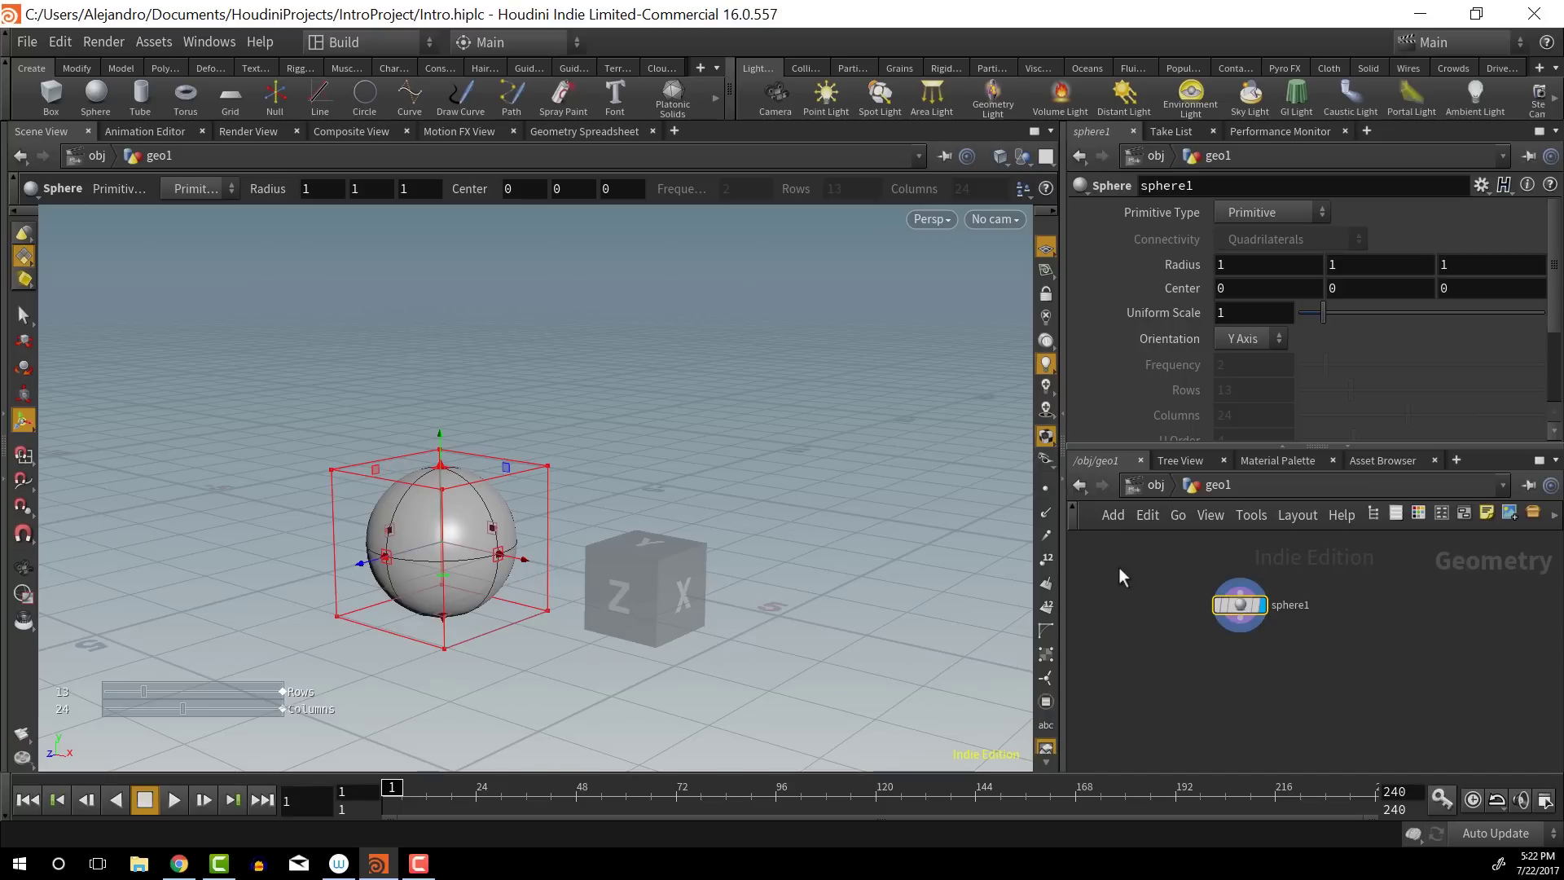
left_click(1153, 485)
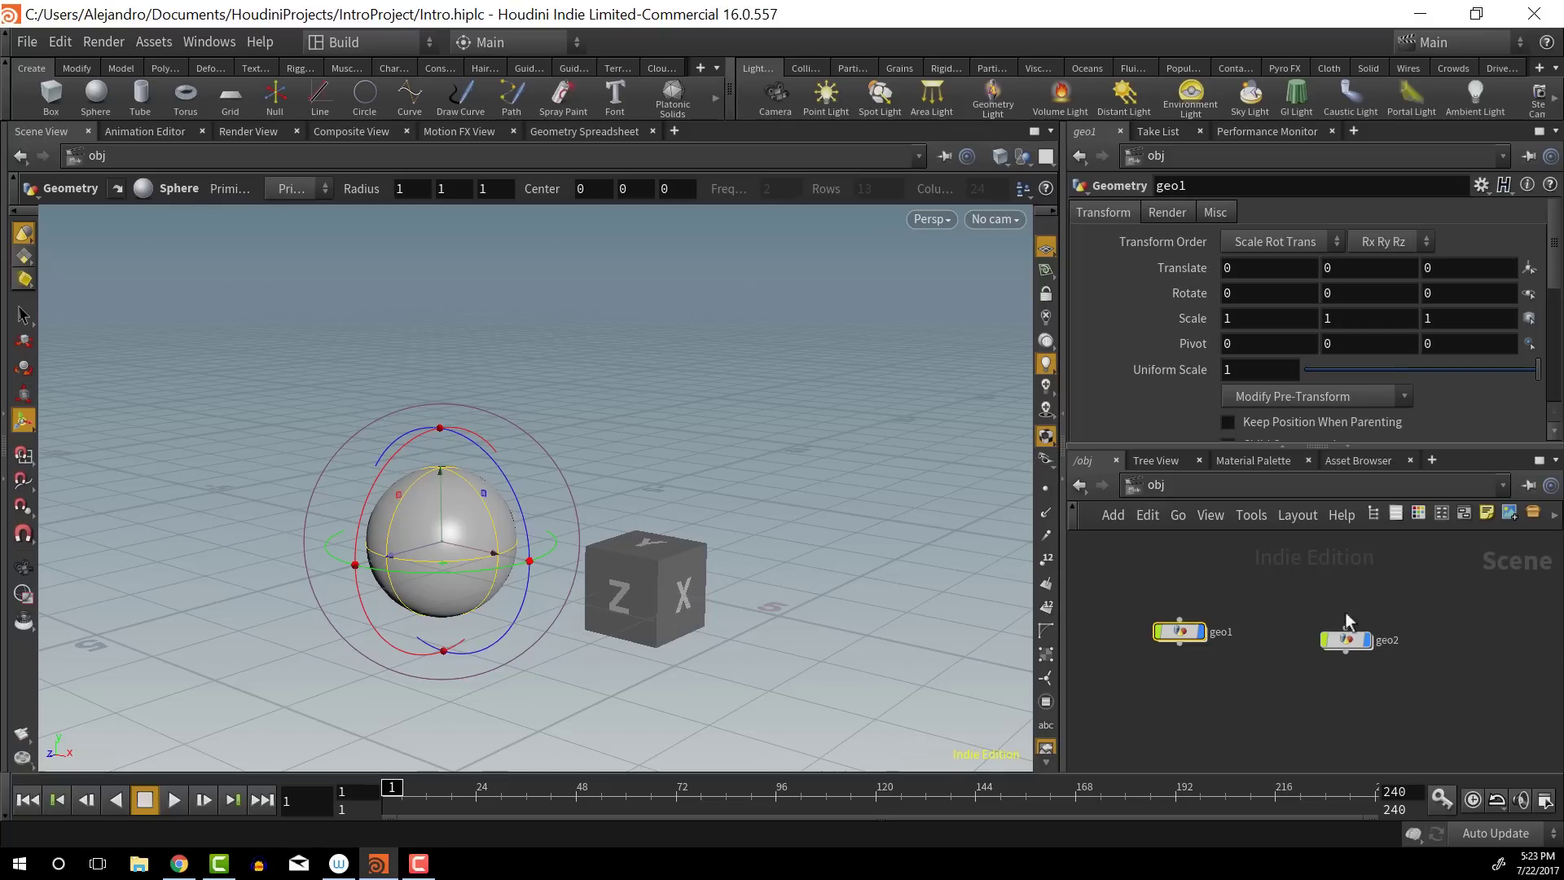
left_click_drag(1345, 644, 1293, 636)
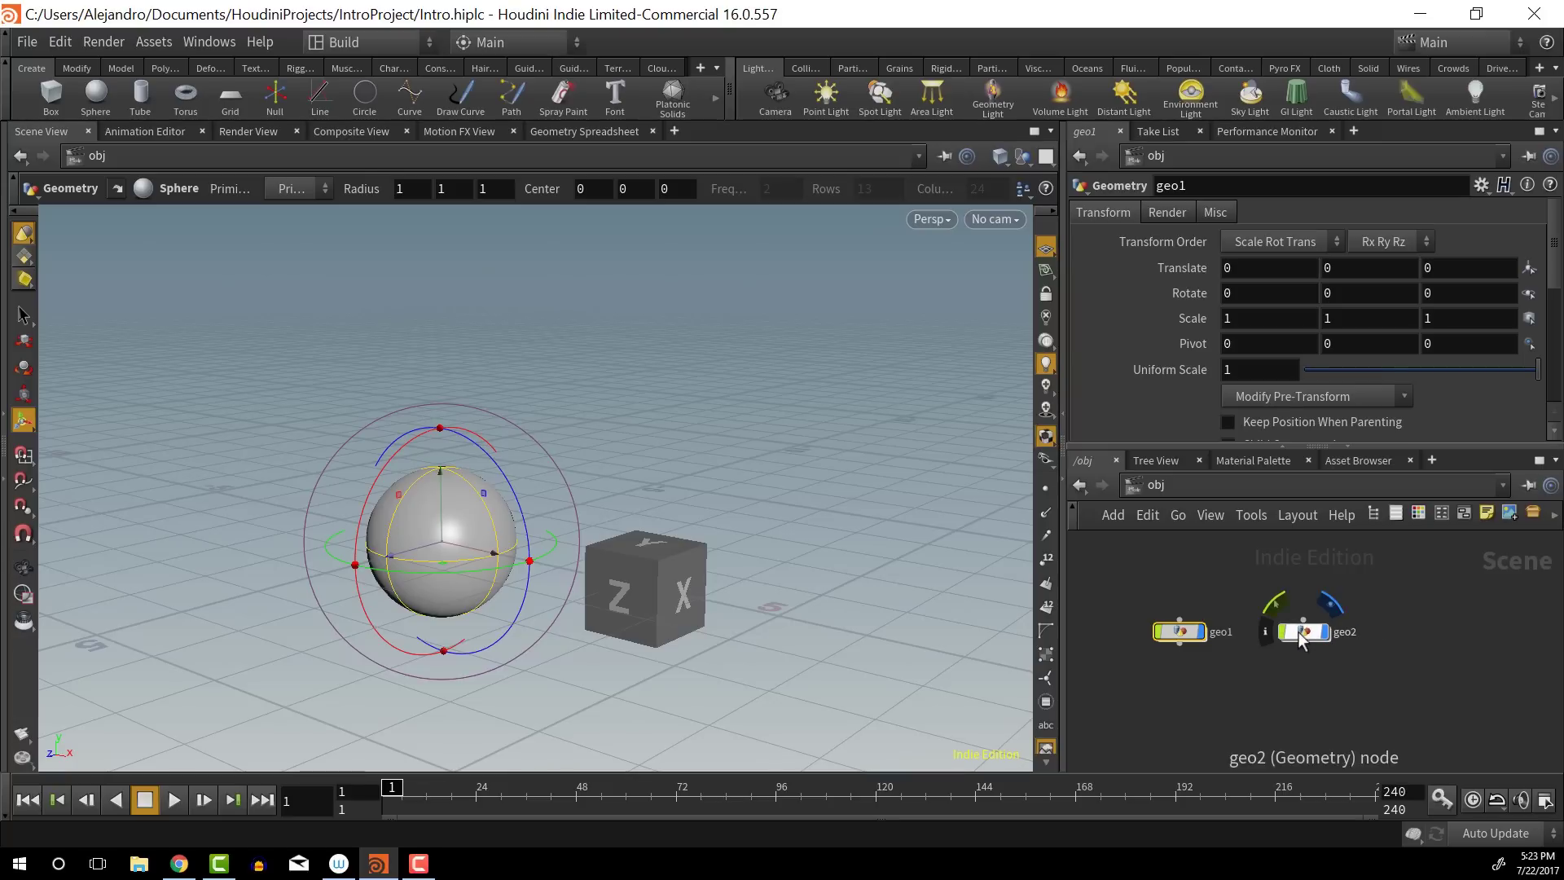
double_click(1298, 632)
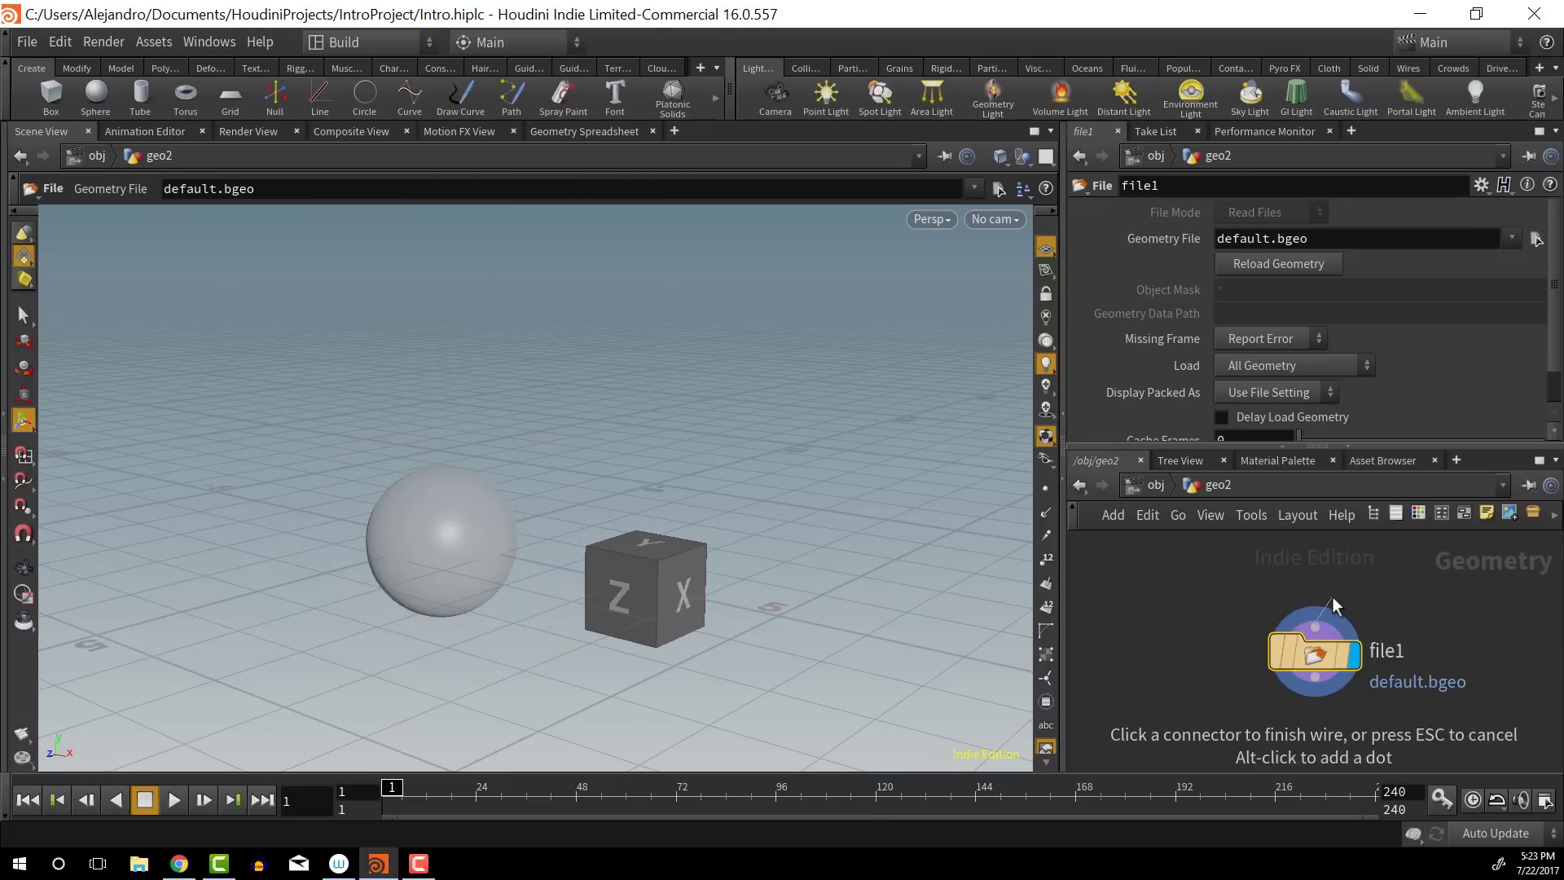
key("Escape")
mouse_move(1304, 670)
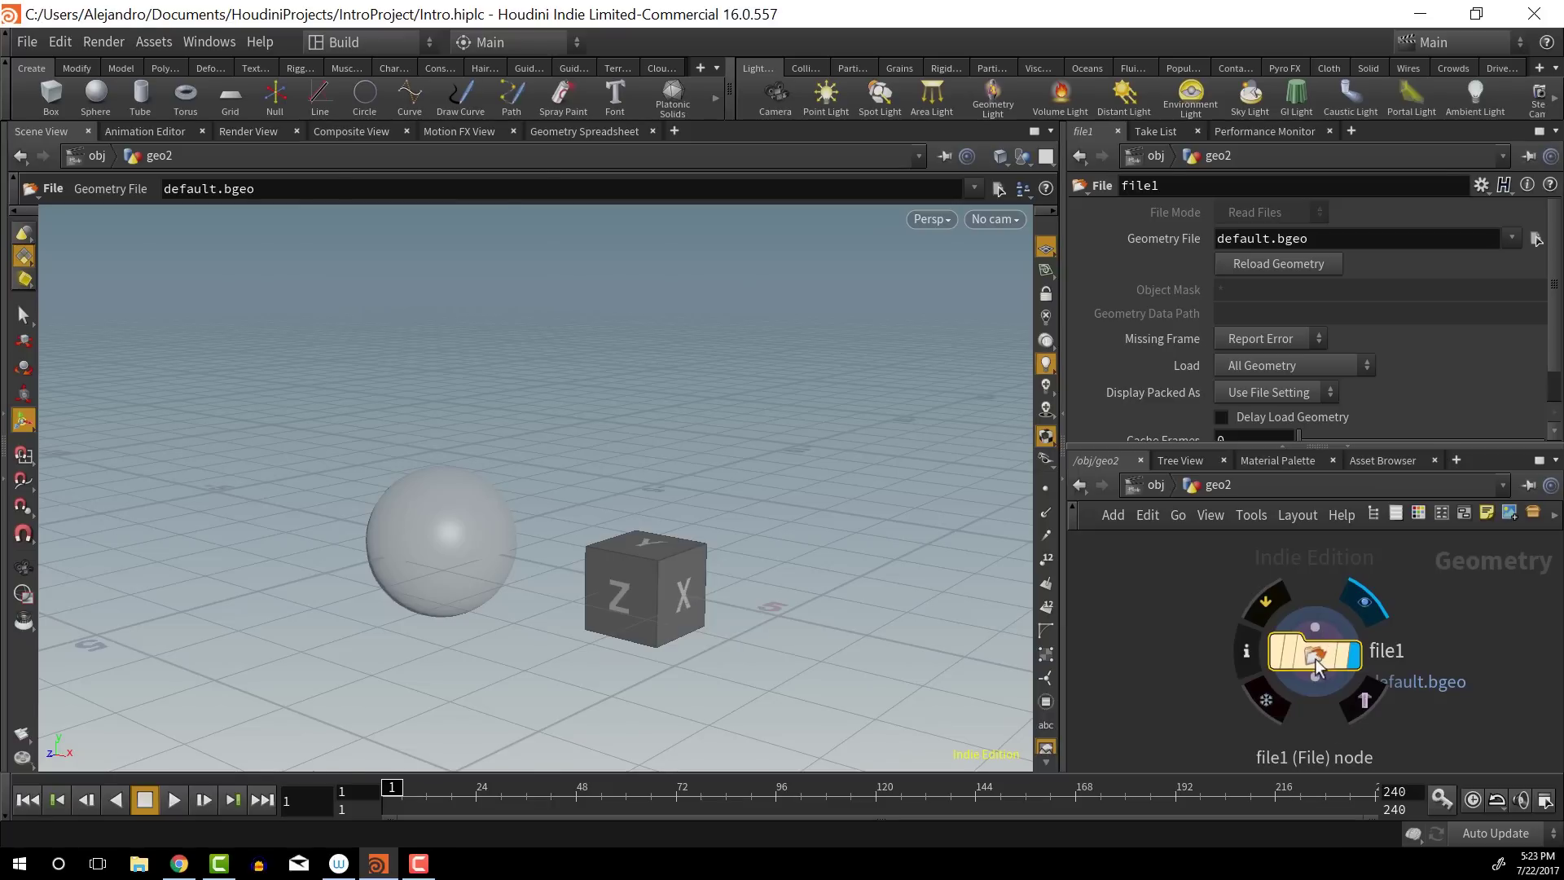
key("Delete")
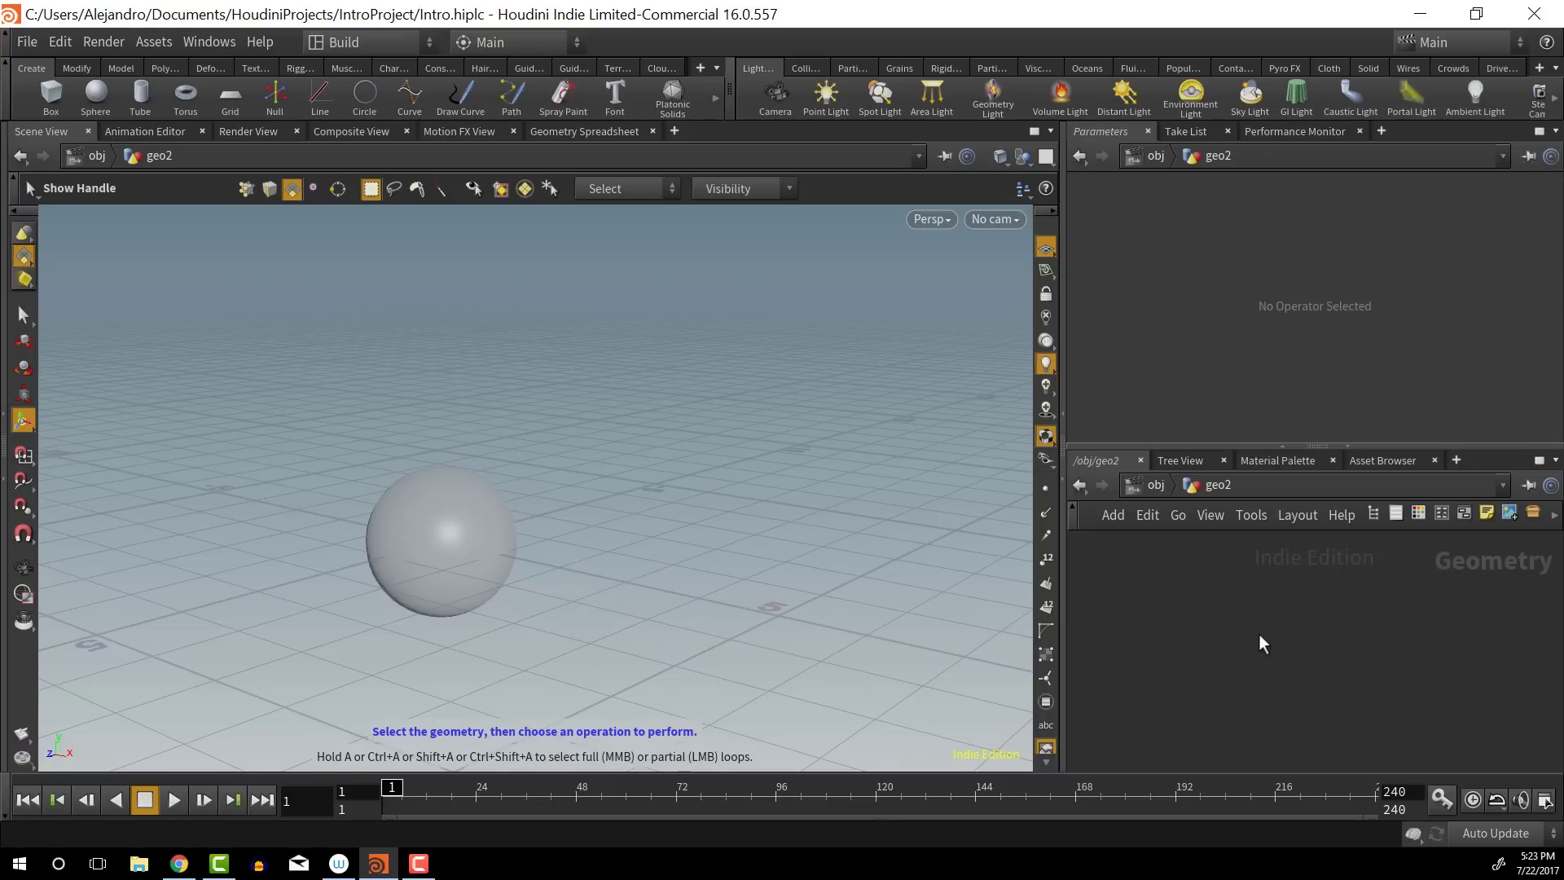
Add a Torus node to the empty geo2 network
key("Tab")
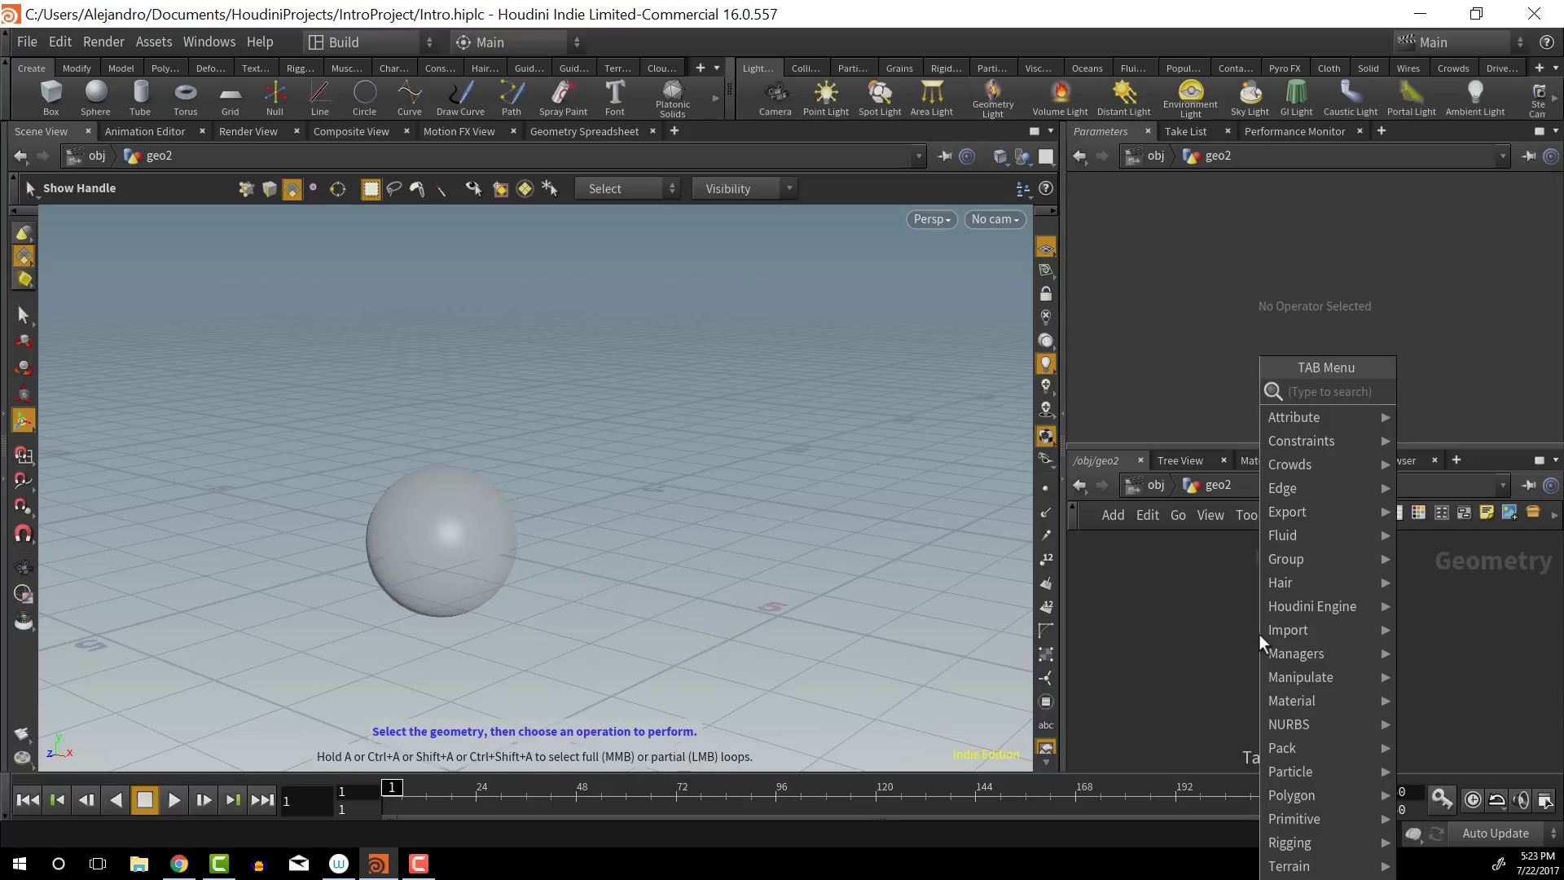
type("tor")
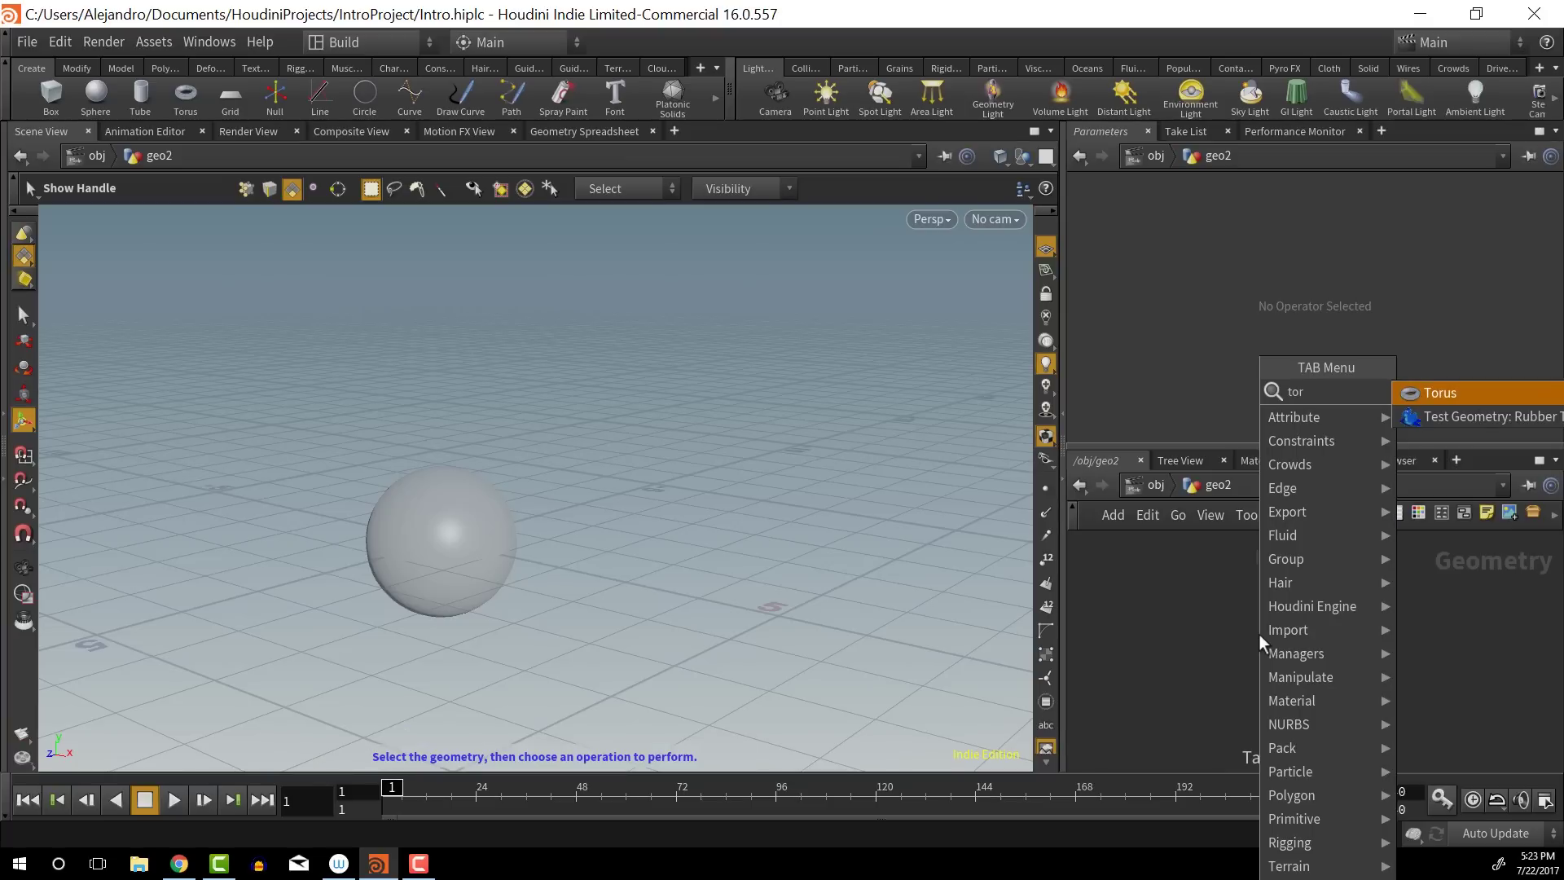
key("Return")
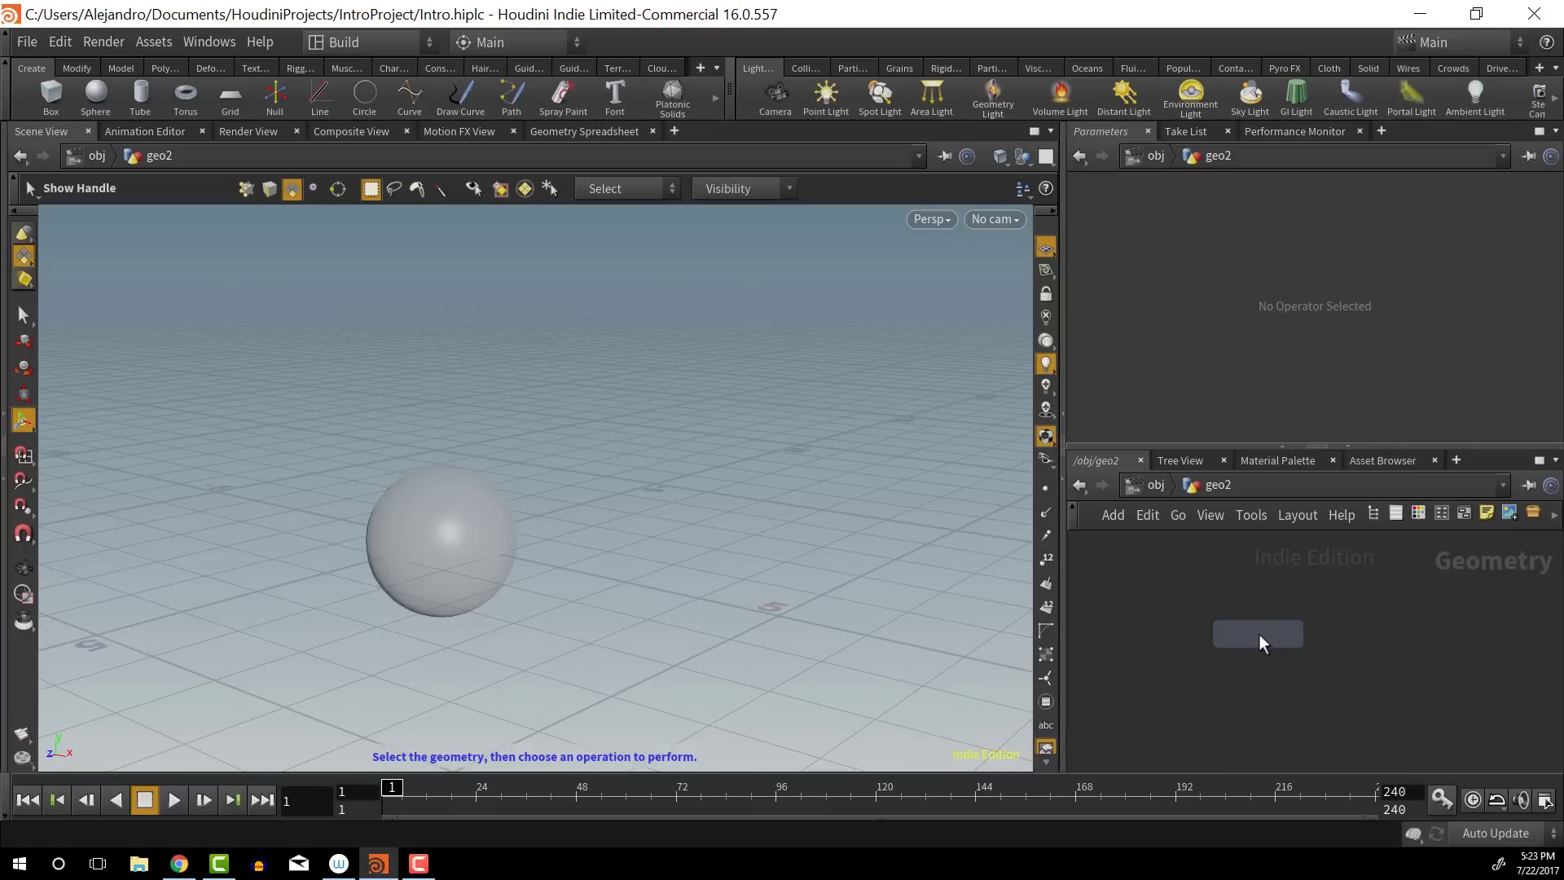
left_click(1258, 634)
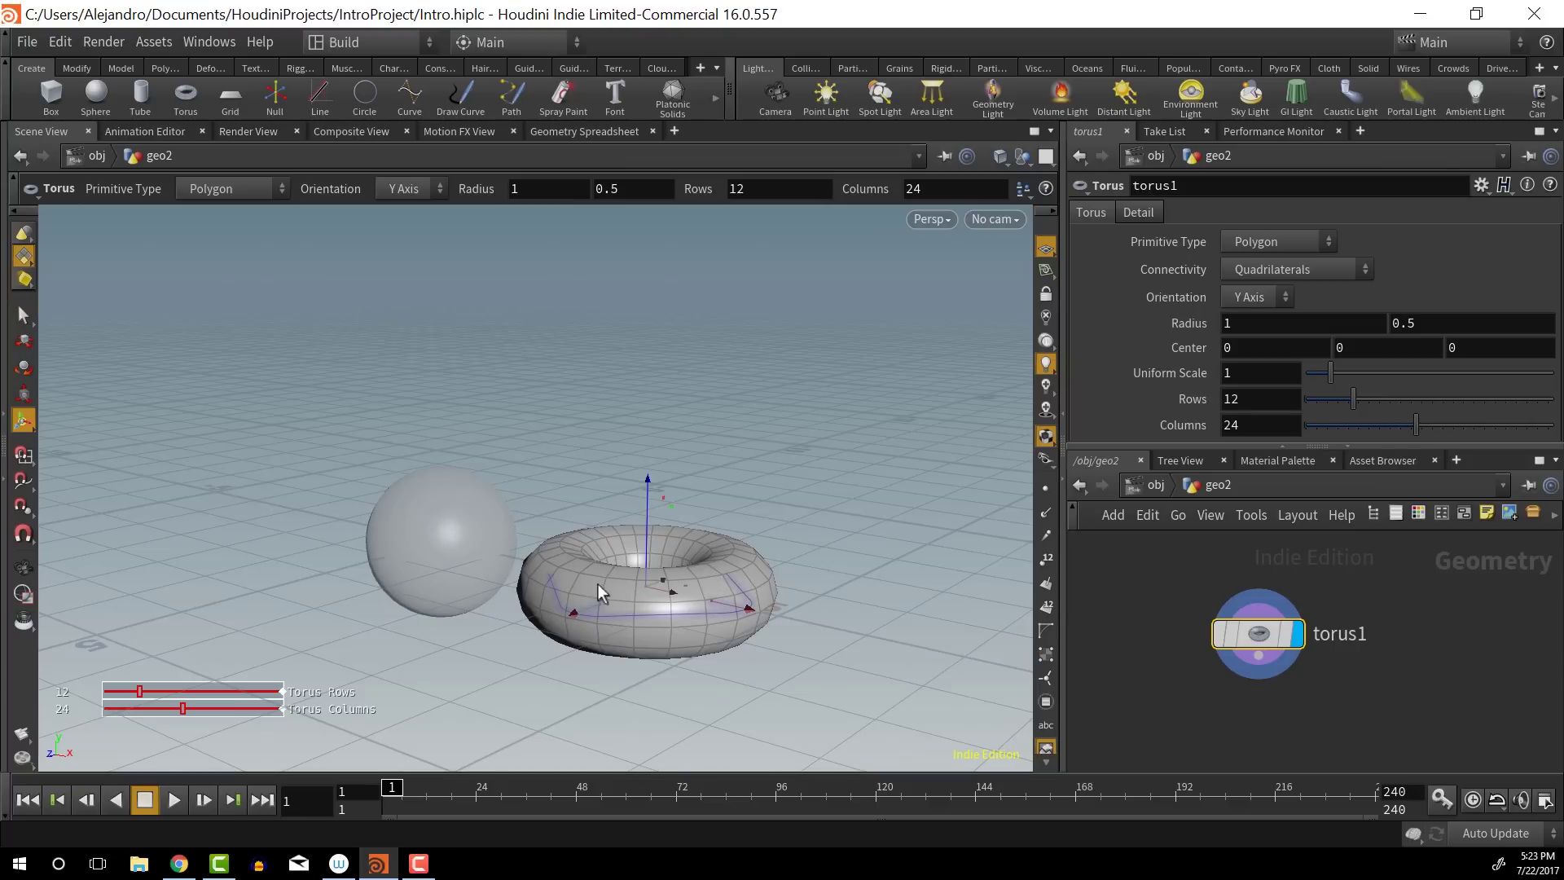
Return to the object level and set geo2's X translation to 4
left_click(1152, 485)
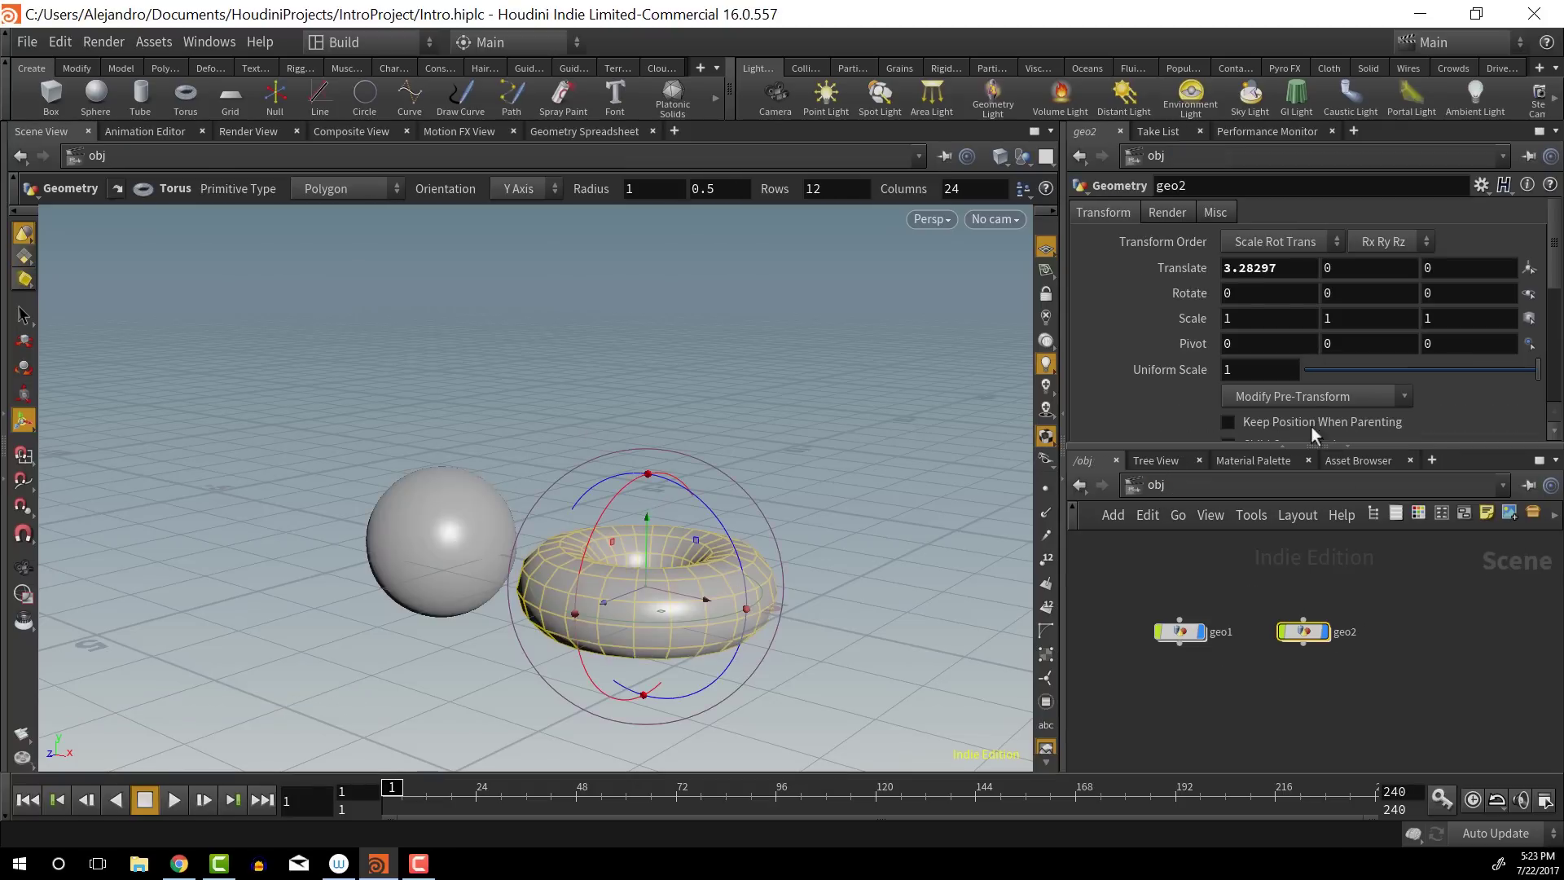
double_click(1273, 268)
type("4")
key("Return")
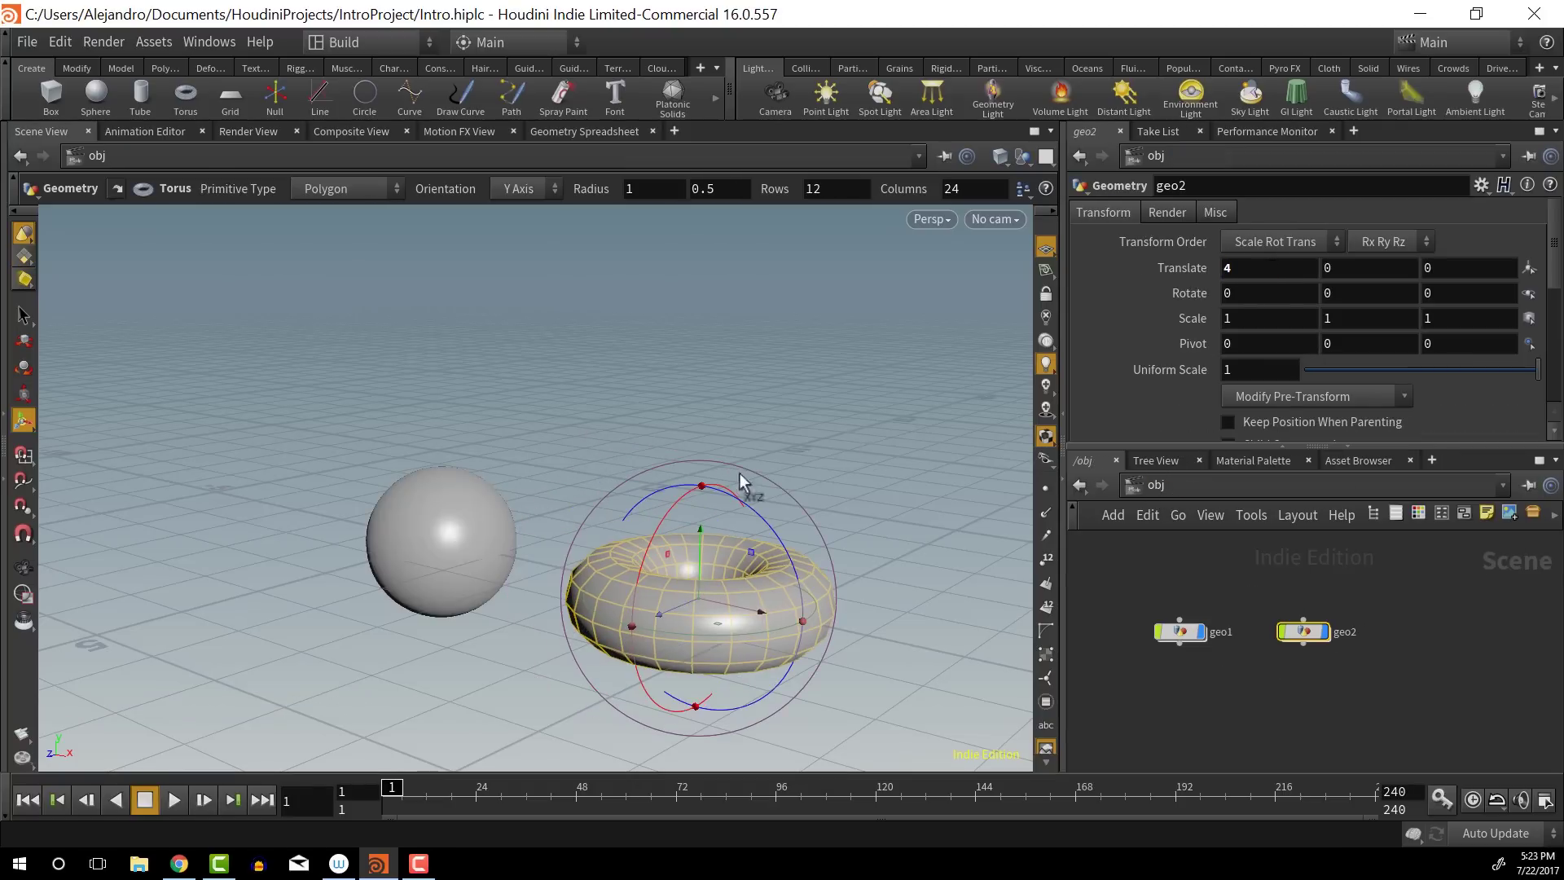
Enter geo2 again and examine the torus node's Center parameter
double_click(1295, 629)
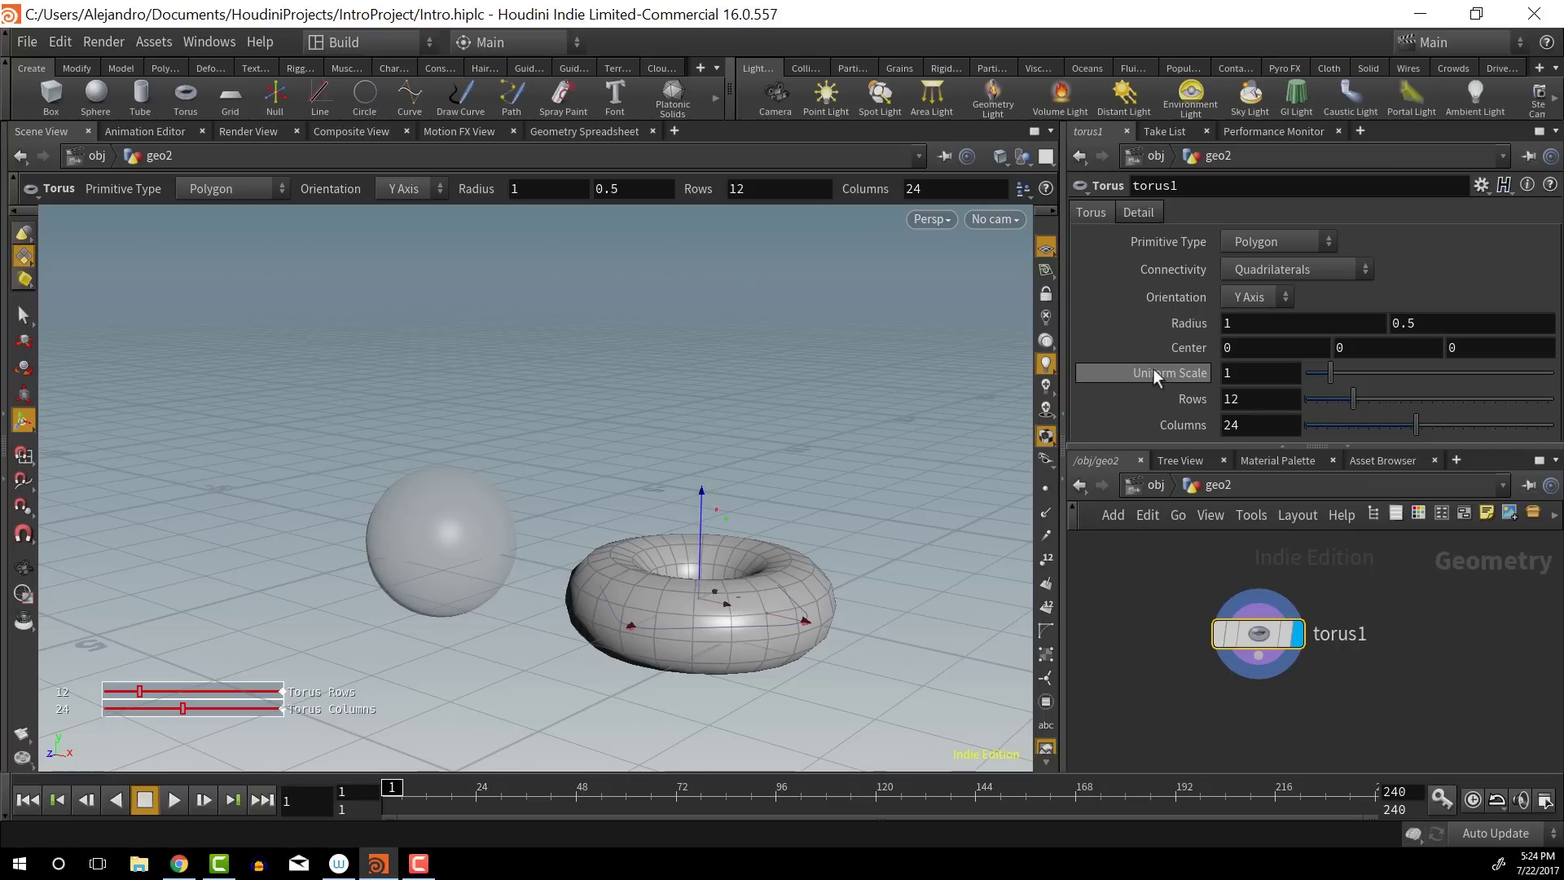
left_click(1262, 350)
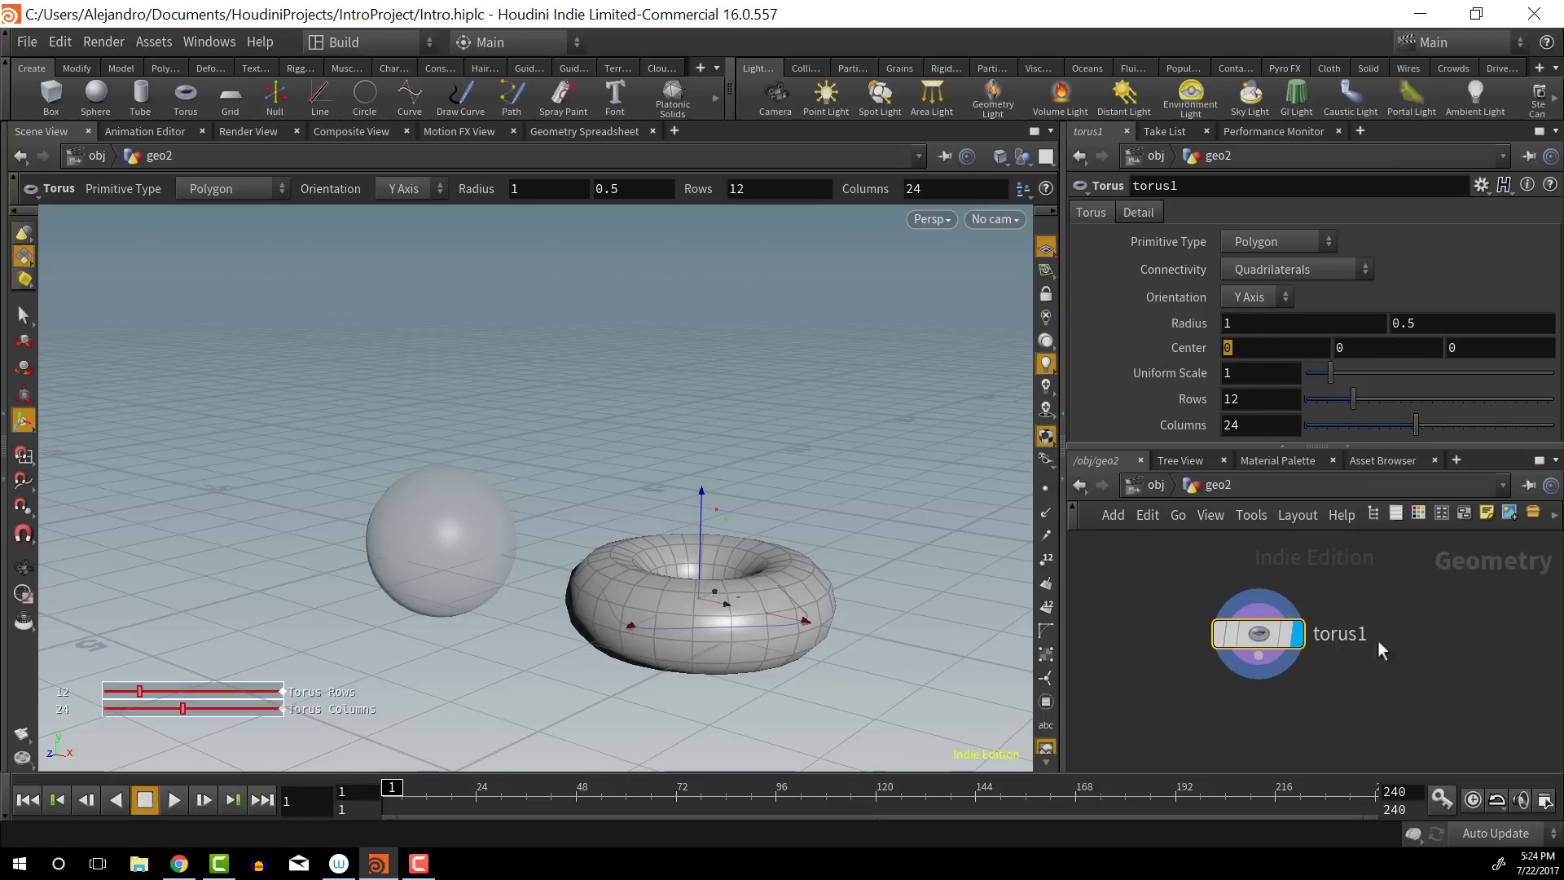
Return to the object level and rename the geo2 node as torusGeo
left_click(1391, 347)
left_click(1155, 484)
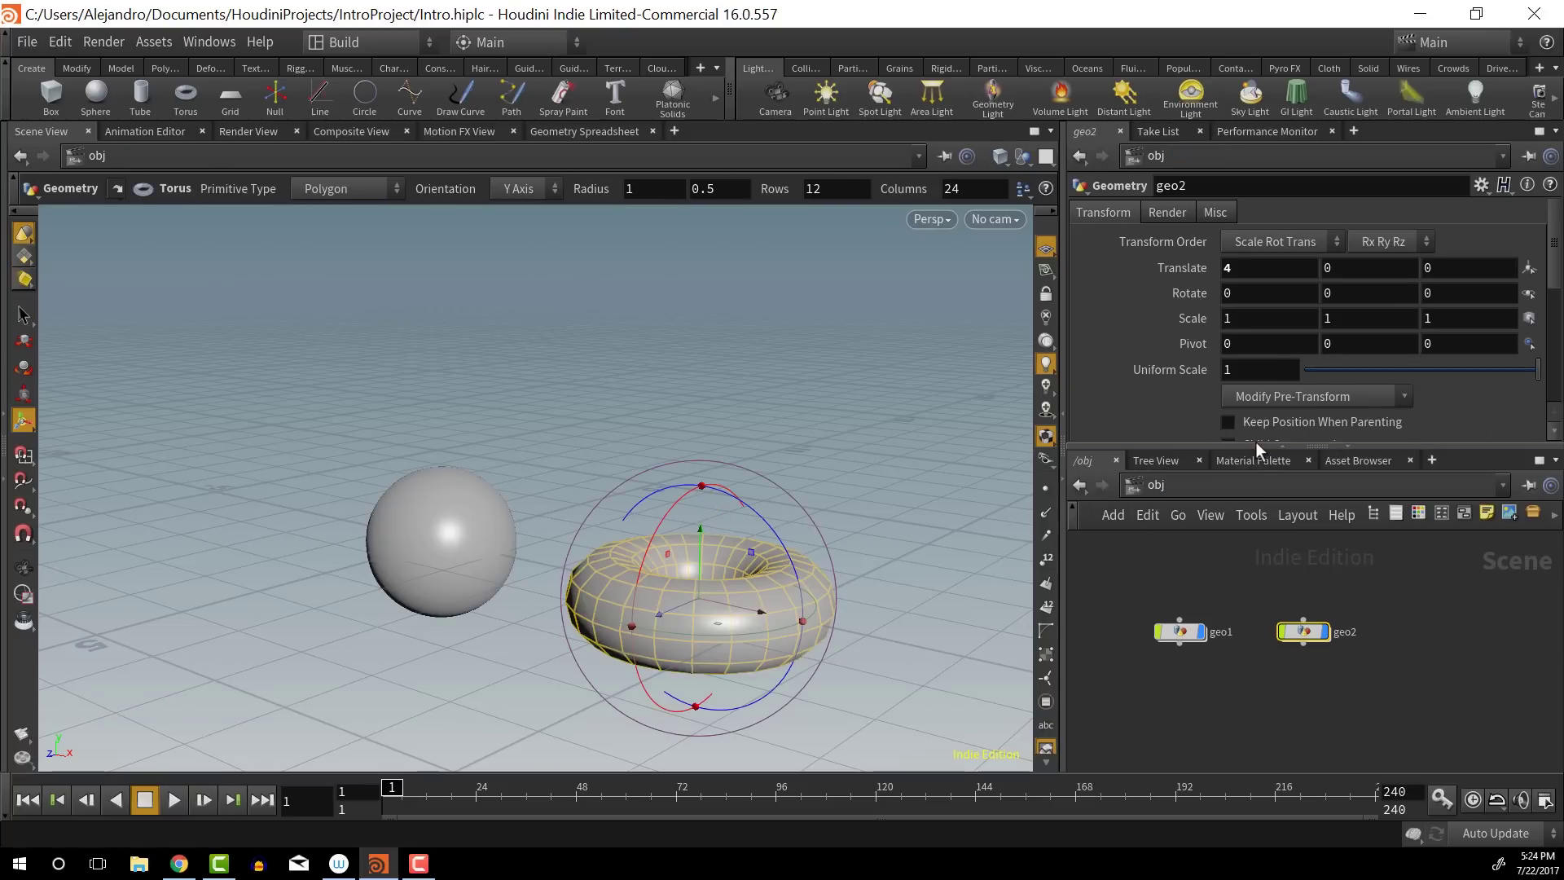
double_click(1344, 632)
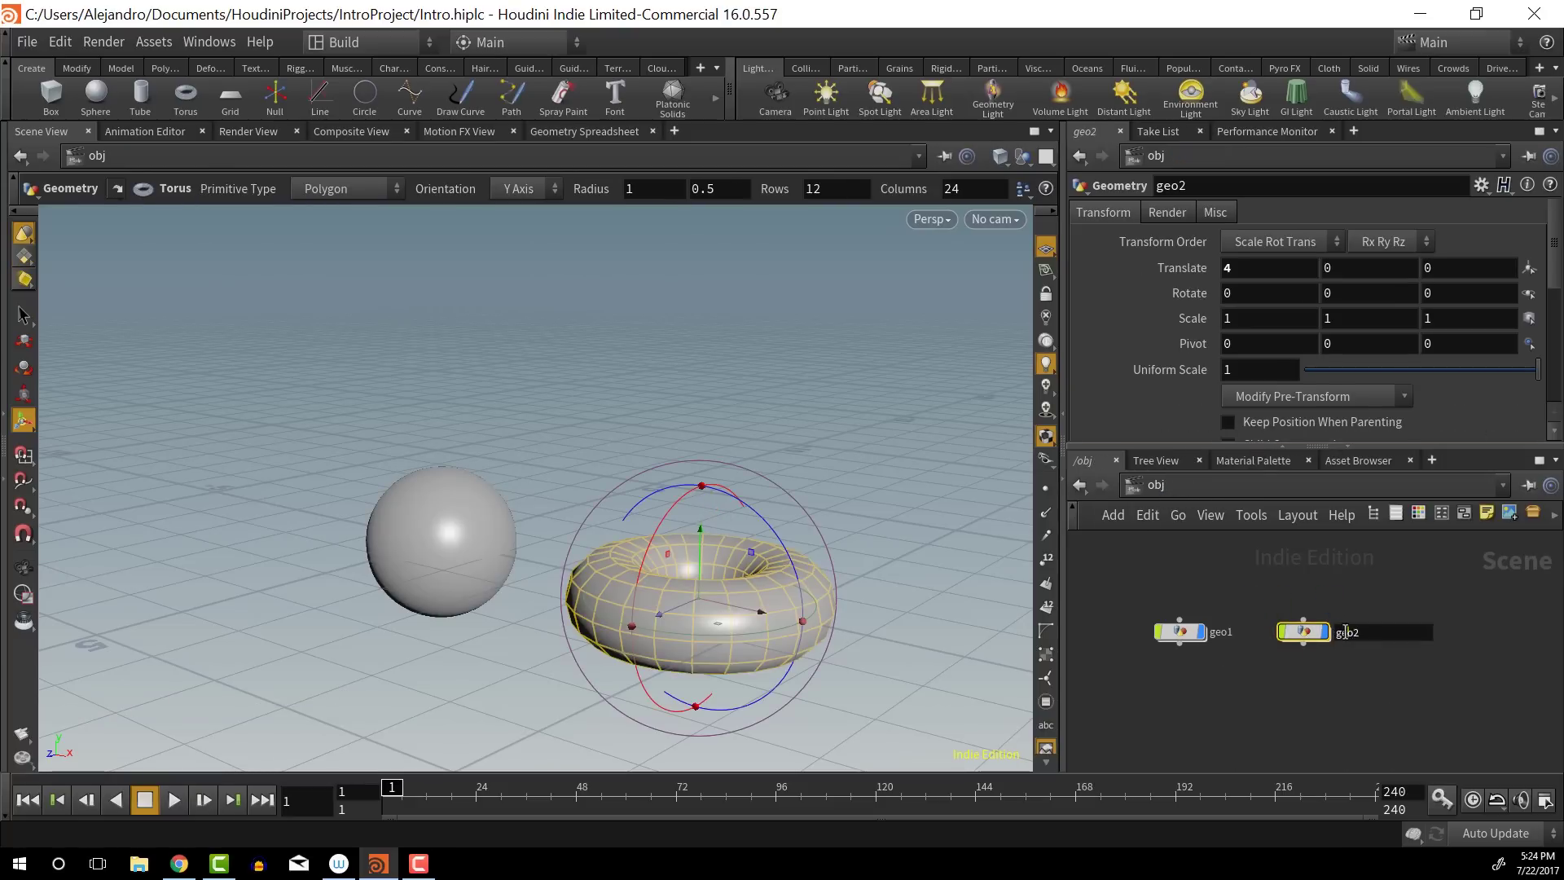
type("torusGeo")
key("Return")
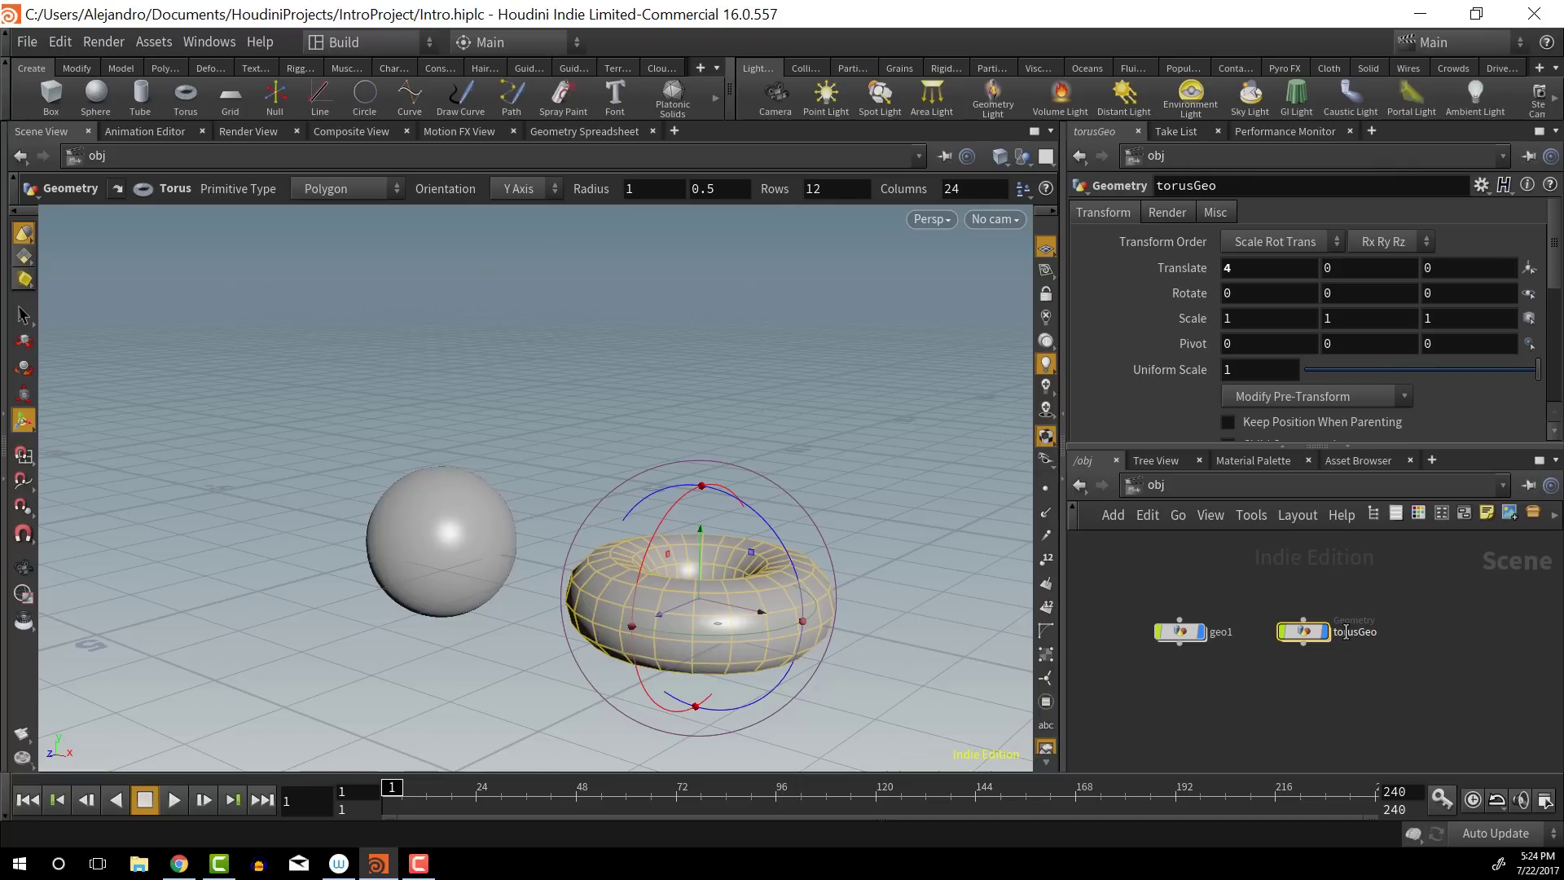
Rename the geo1 node as SphereGeo and space the two geometry nodes apart on the same row
double_click(1222, 632)
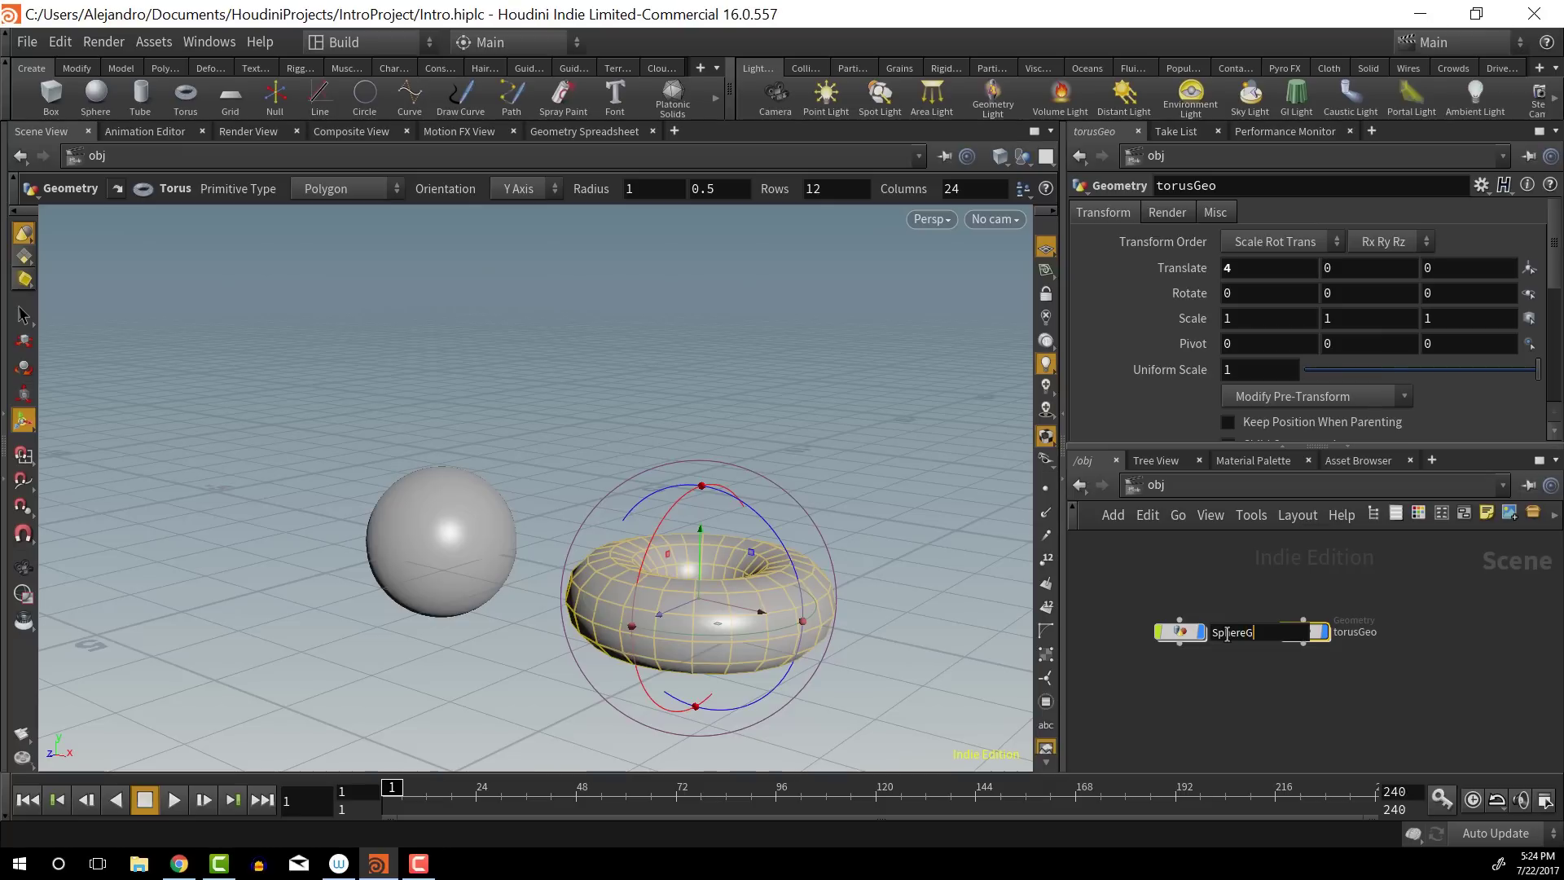
type("Geo")
key("Return")
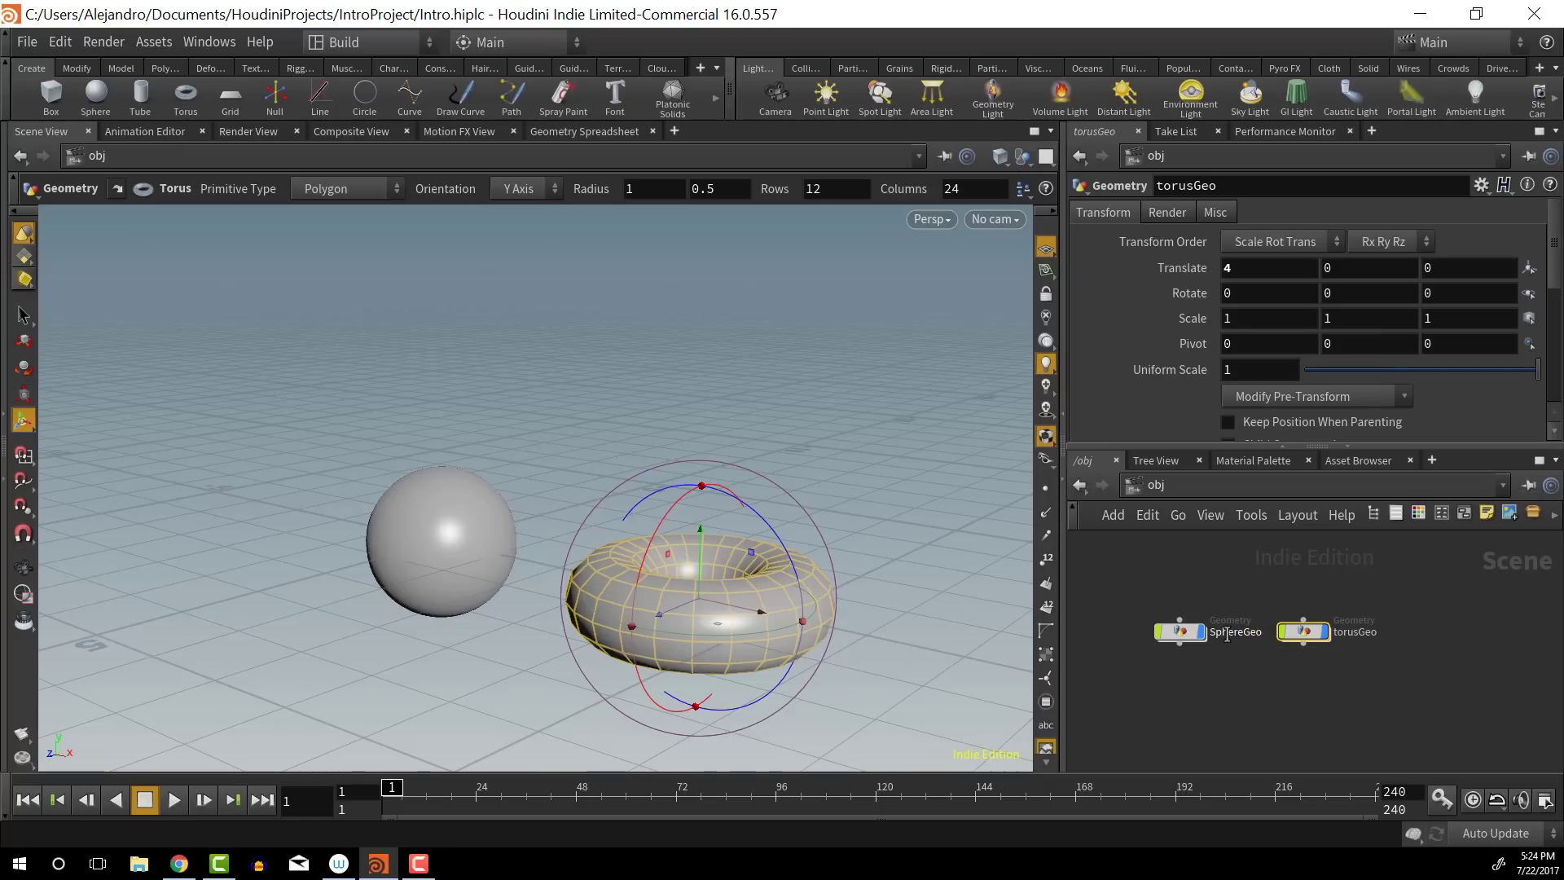
left_click_drag(1166, 635, 1122, 616)
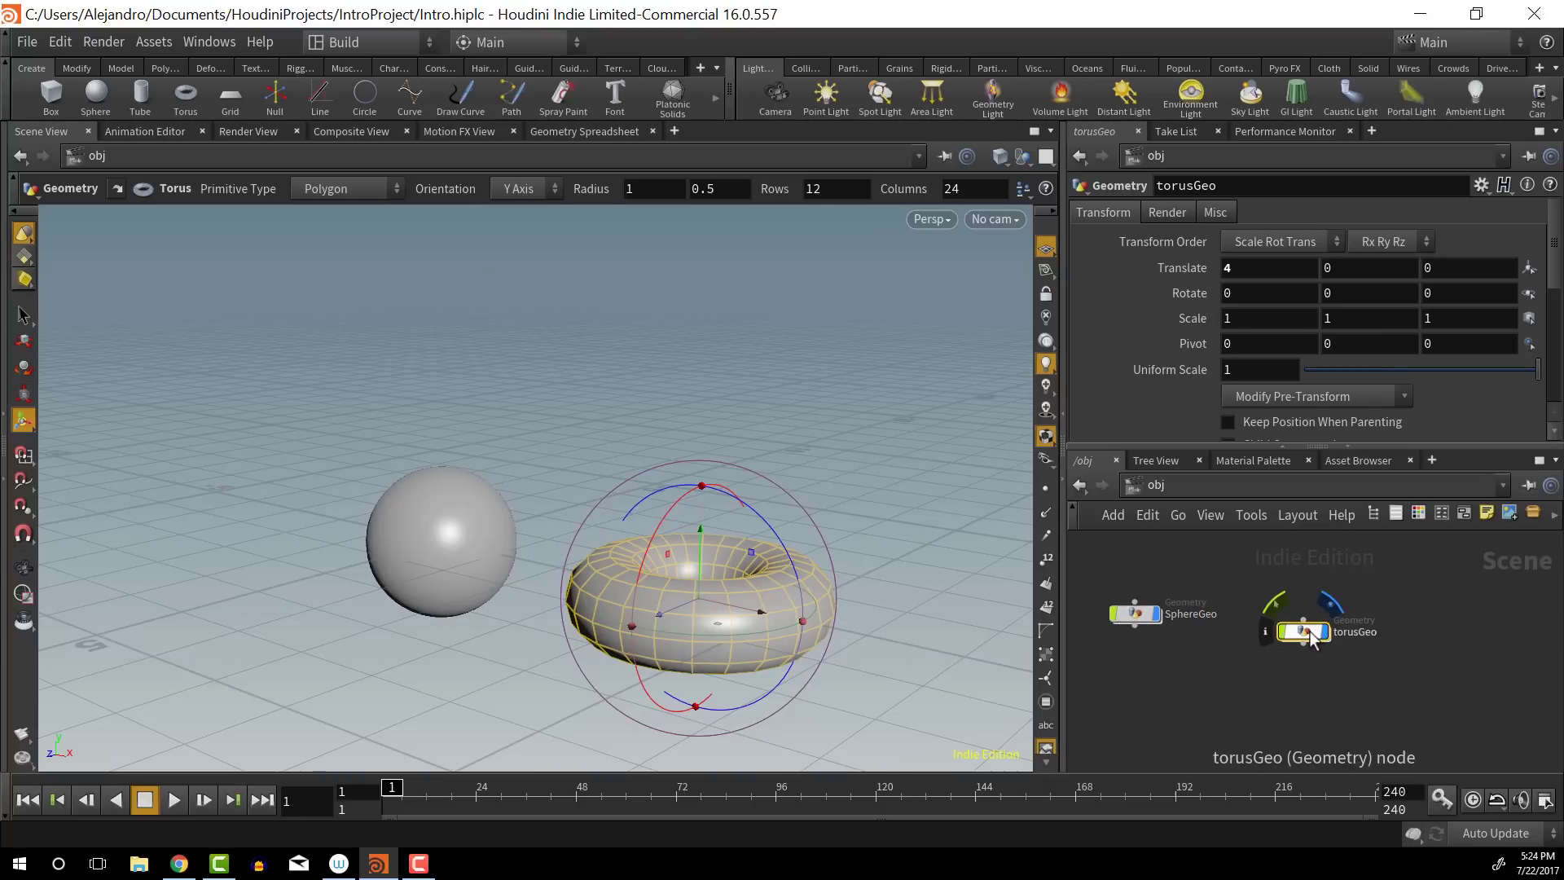
left_click_drag(1318, 631, 1316, 612)
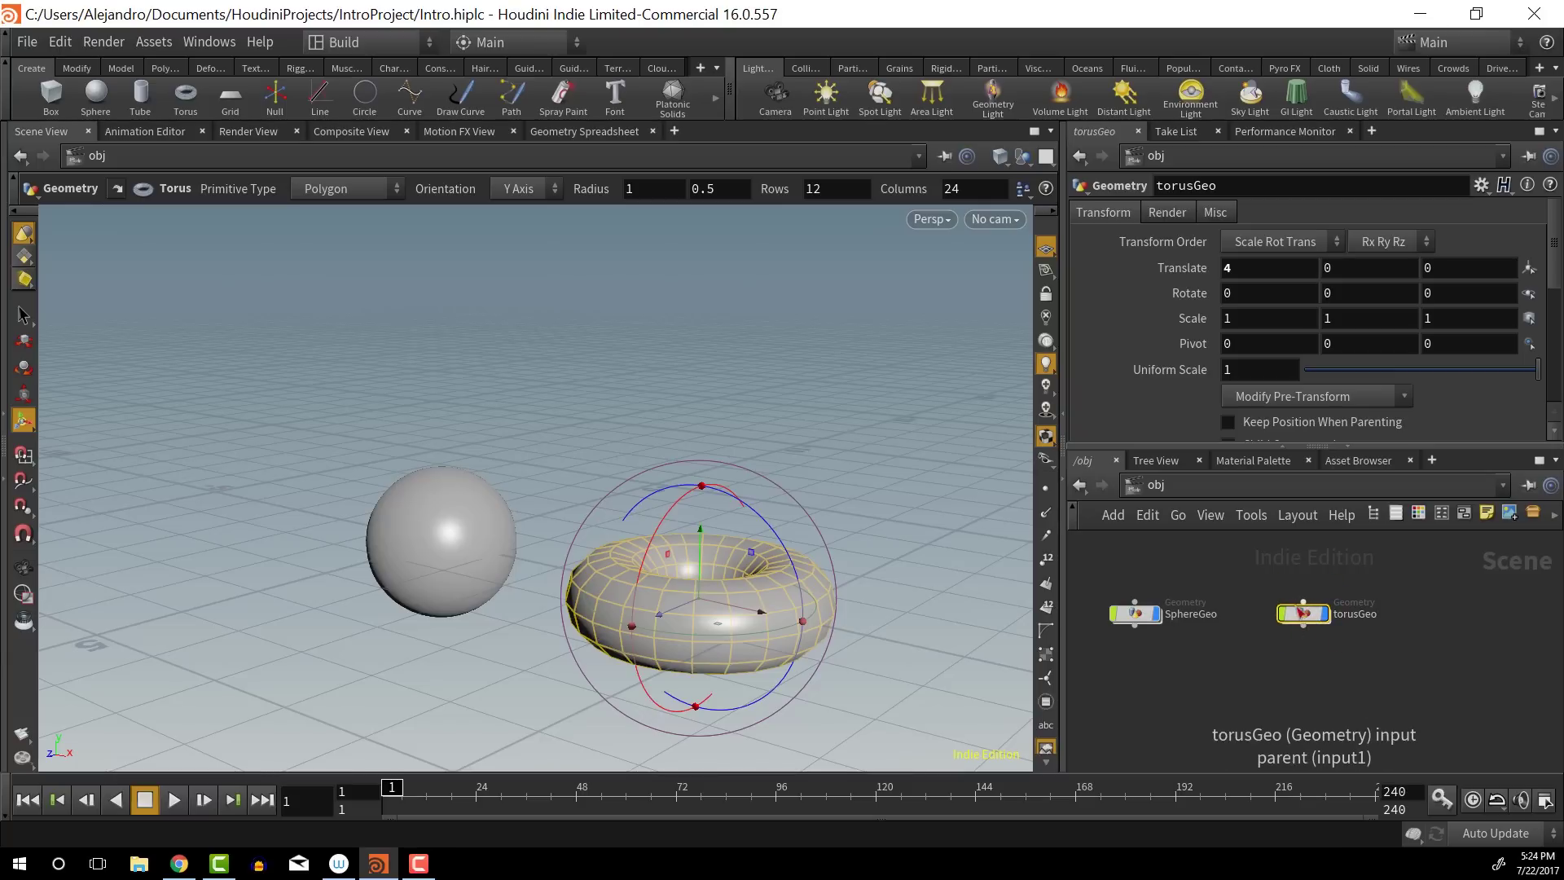
Compare the torus parameters inside torusGeo with the Translate values of the torusGeo object
double_click(1310, 625)
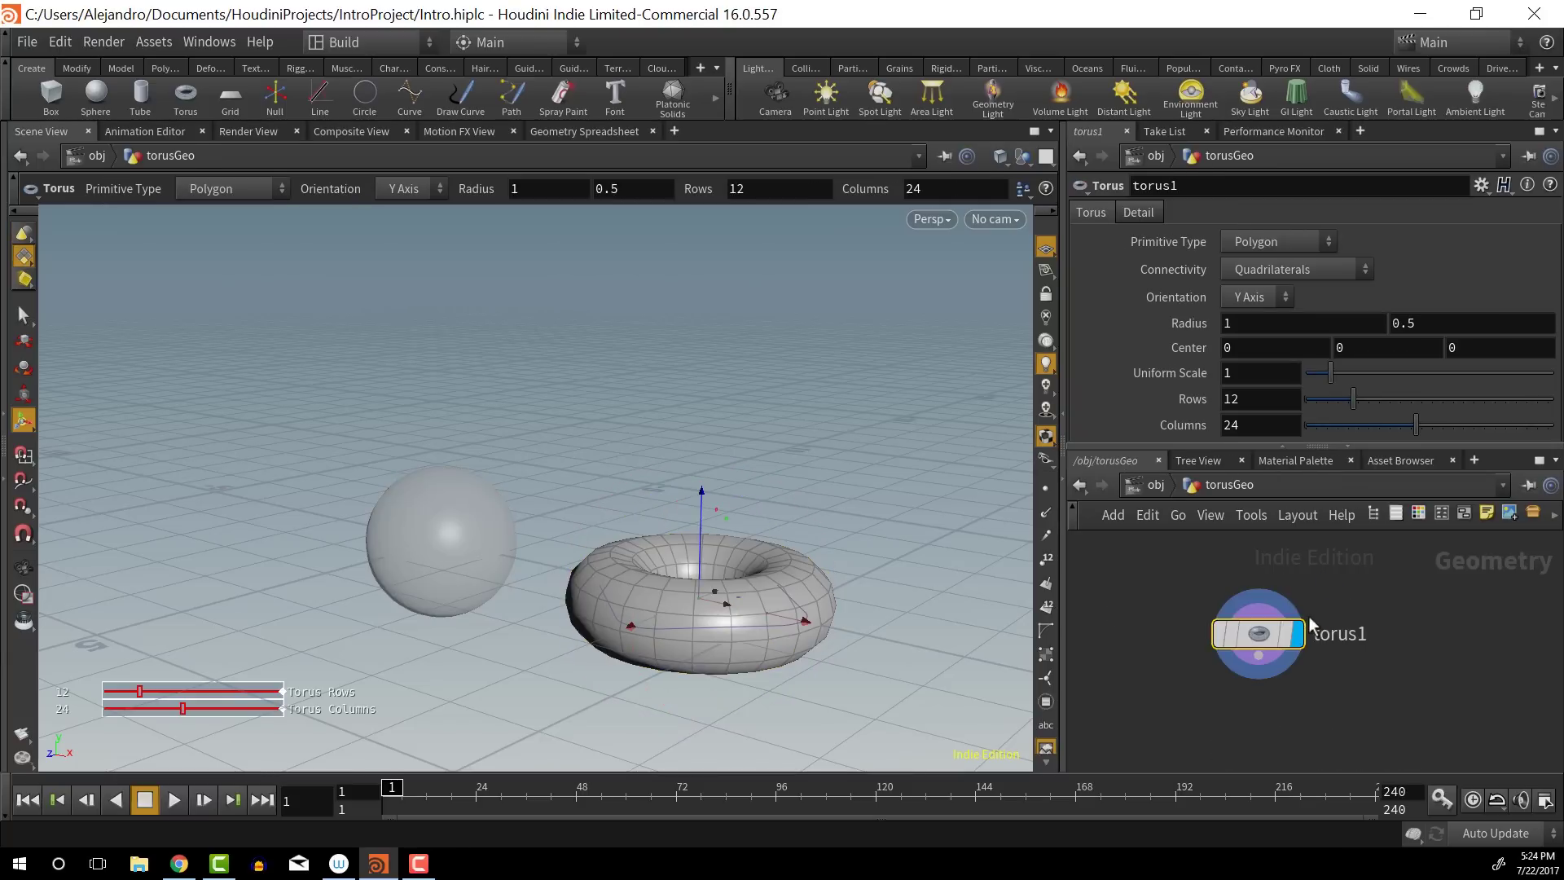
mouse_move(1242, 644)
left_click(1150, 484)
double_click(1229, 267)
type("4")
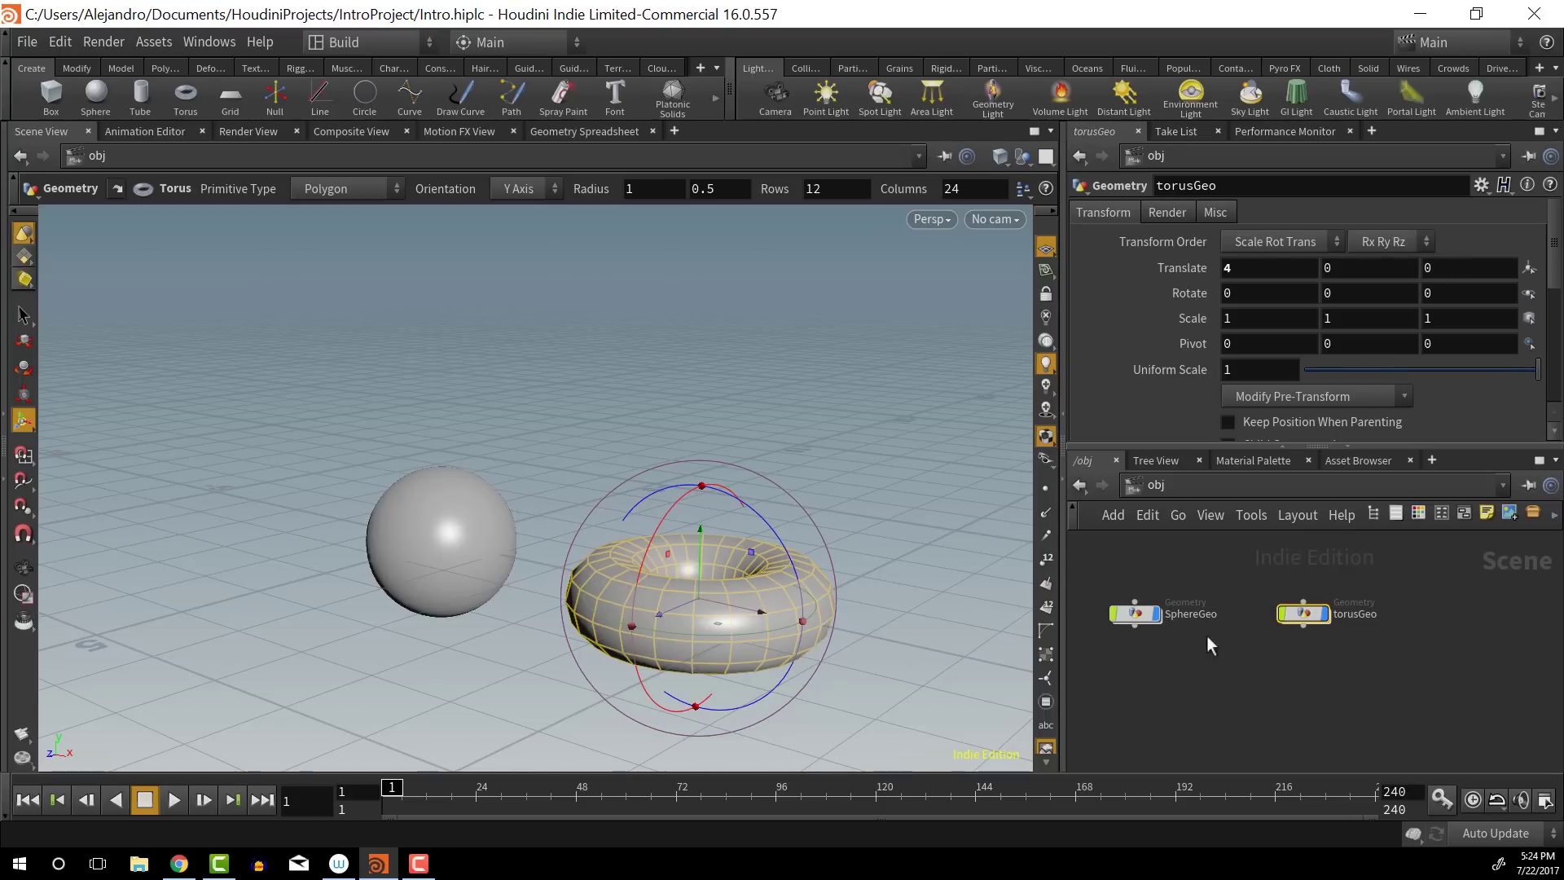
Inside torusGeo, add a Transform node below torus1 and wire the torus1 output into its input
mouse_move(1308, 617)
double_click(1302, 615)
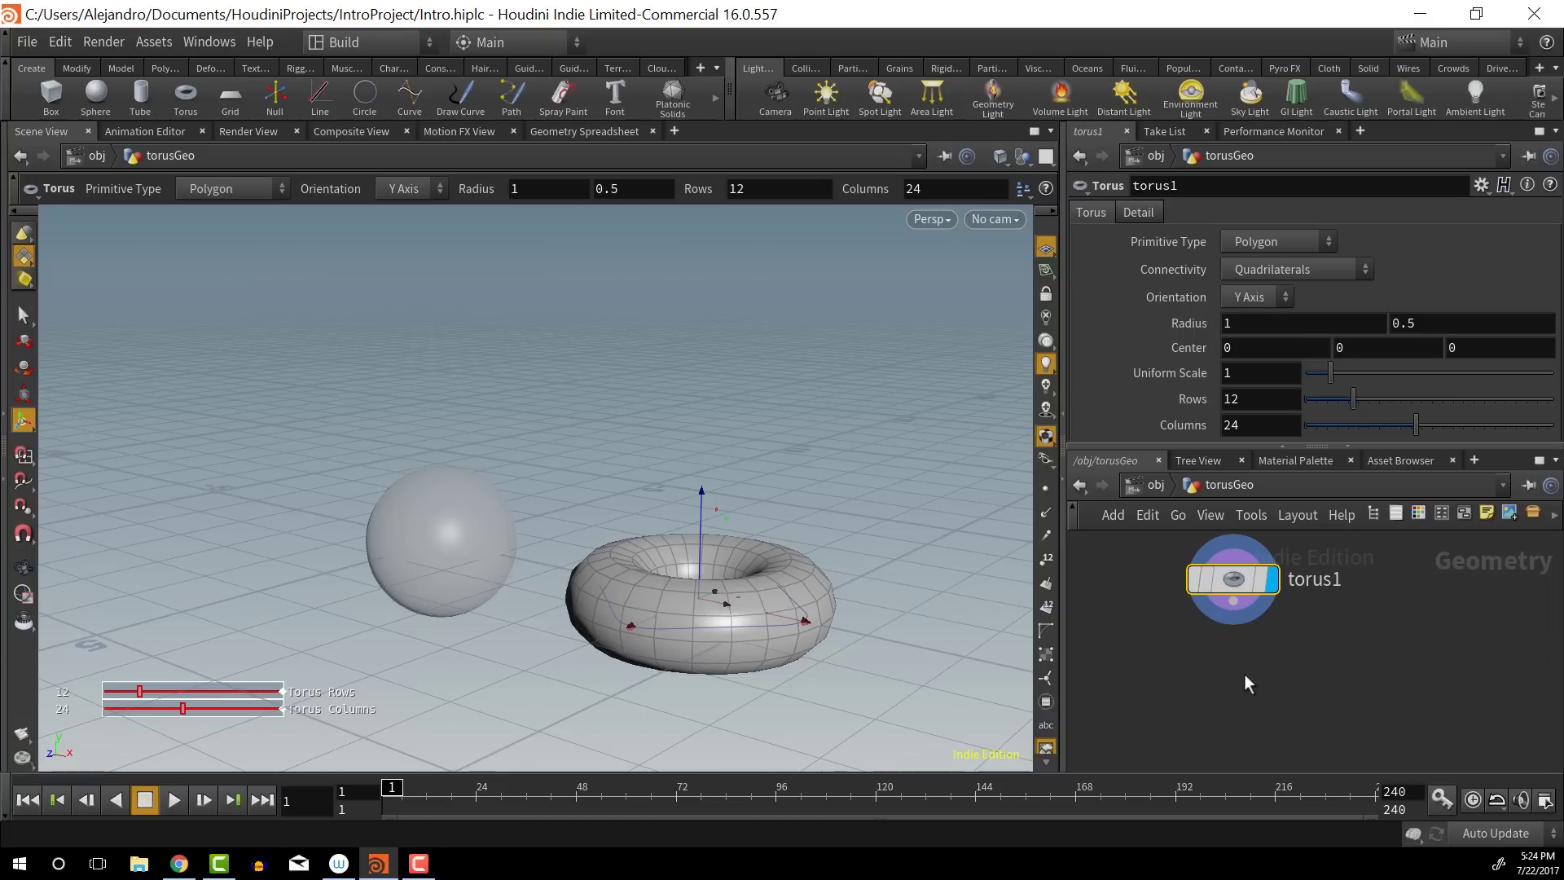
key("Tab")
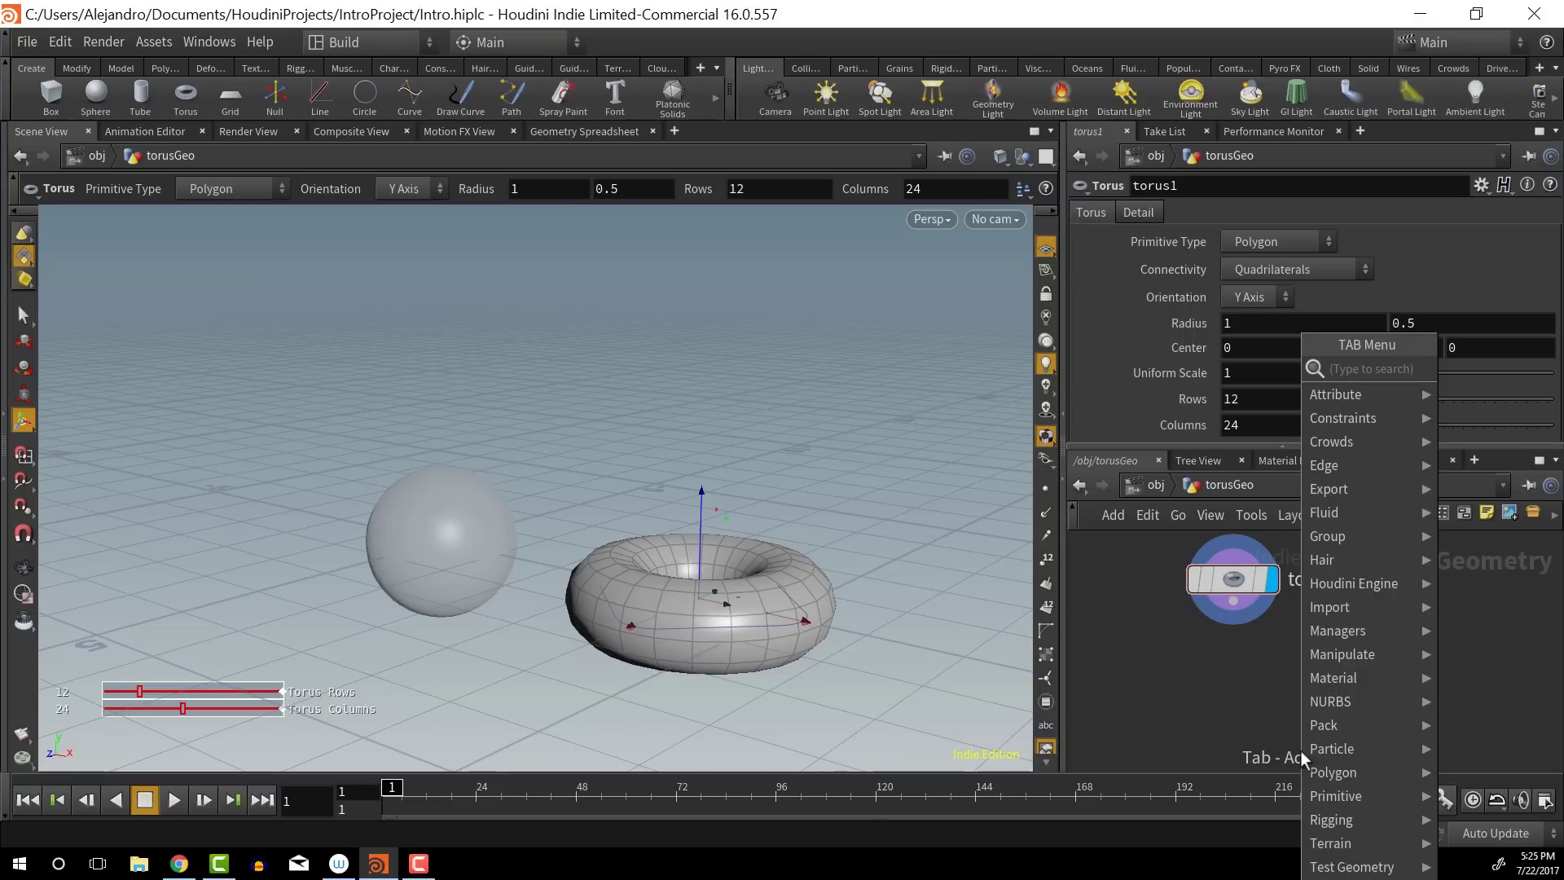
type("t")
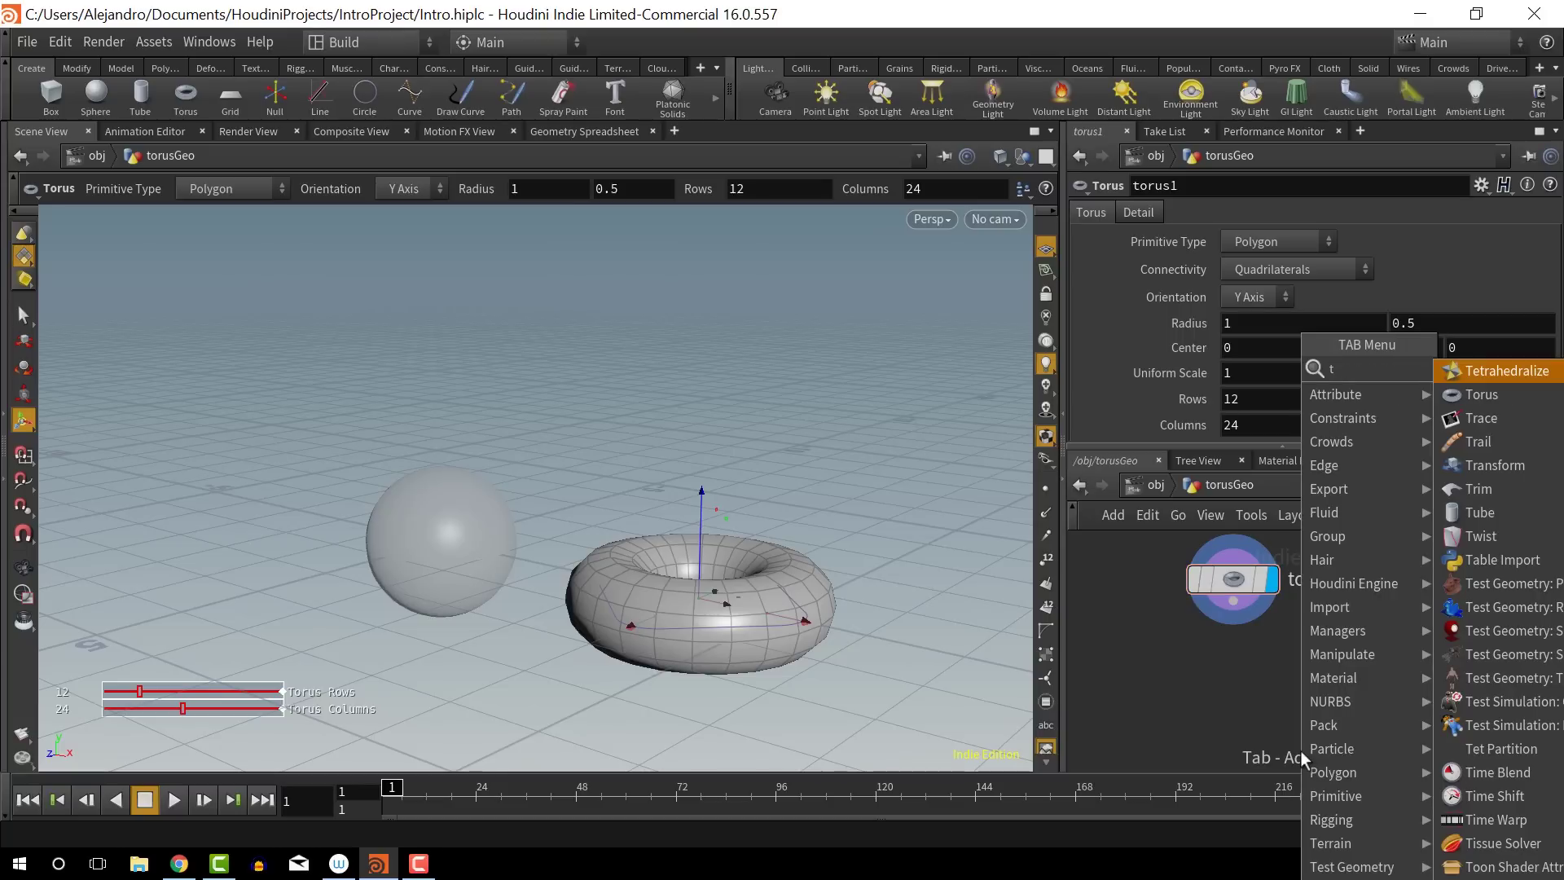
type("rans")
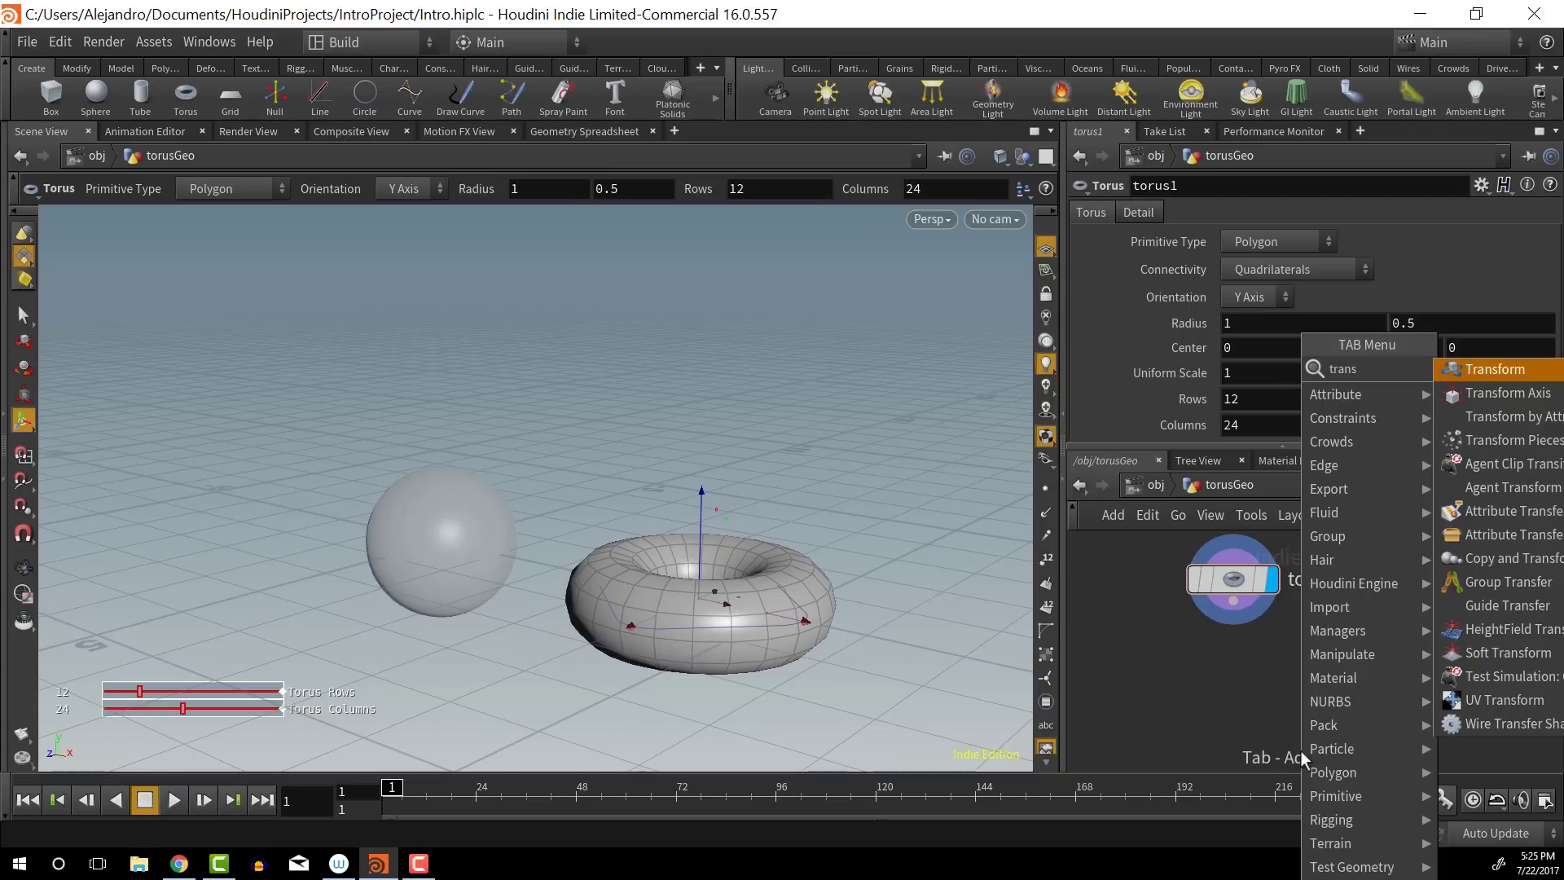
key("Return")
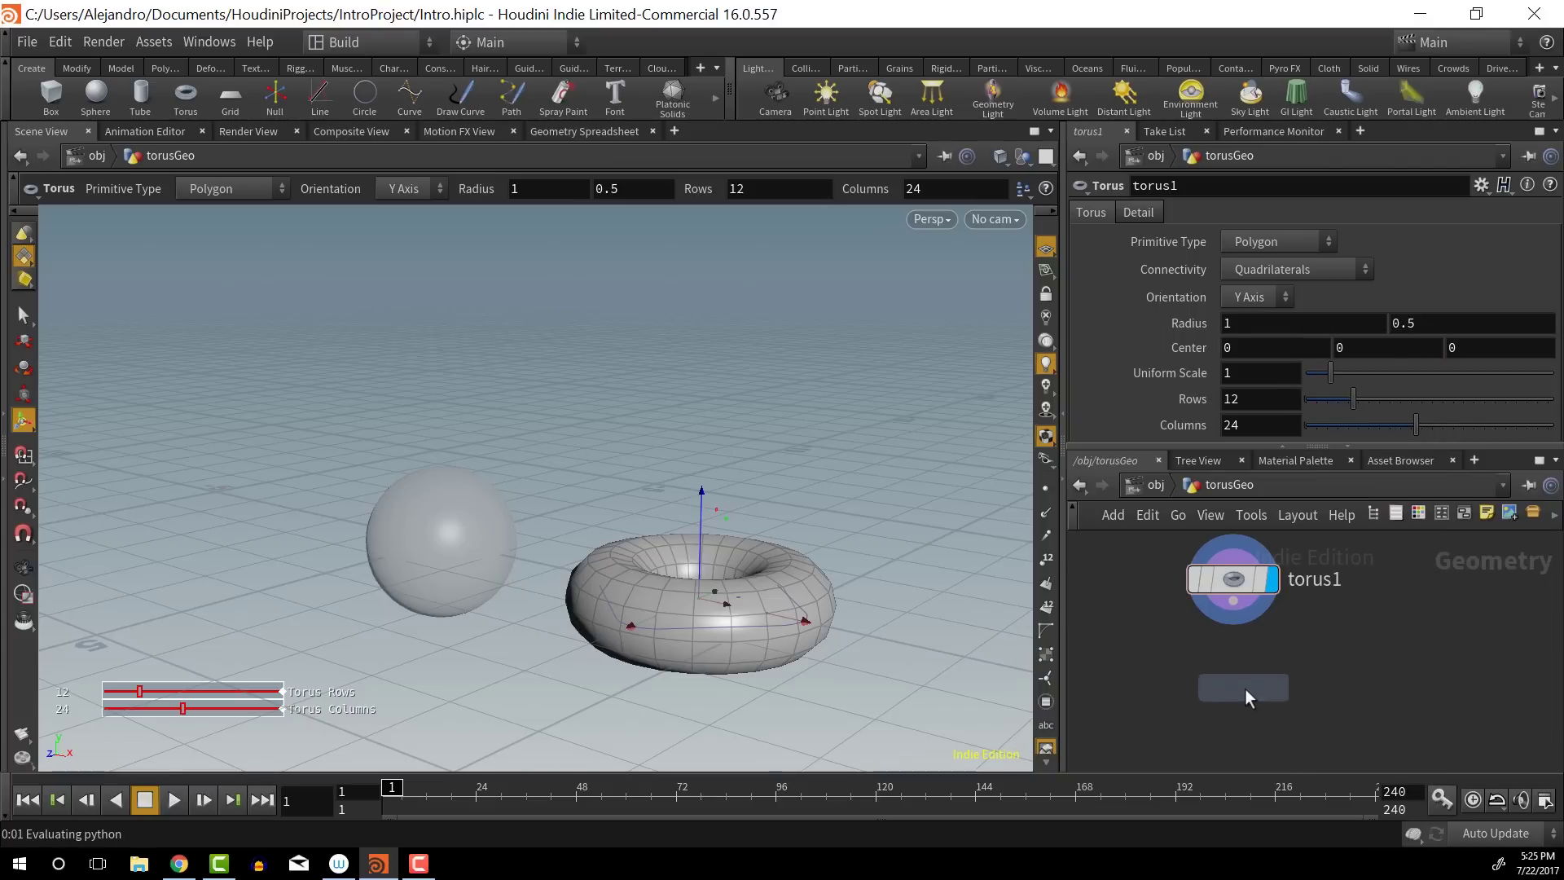
left_click(1245, 687)
left_click(1234, 604)
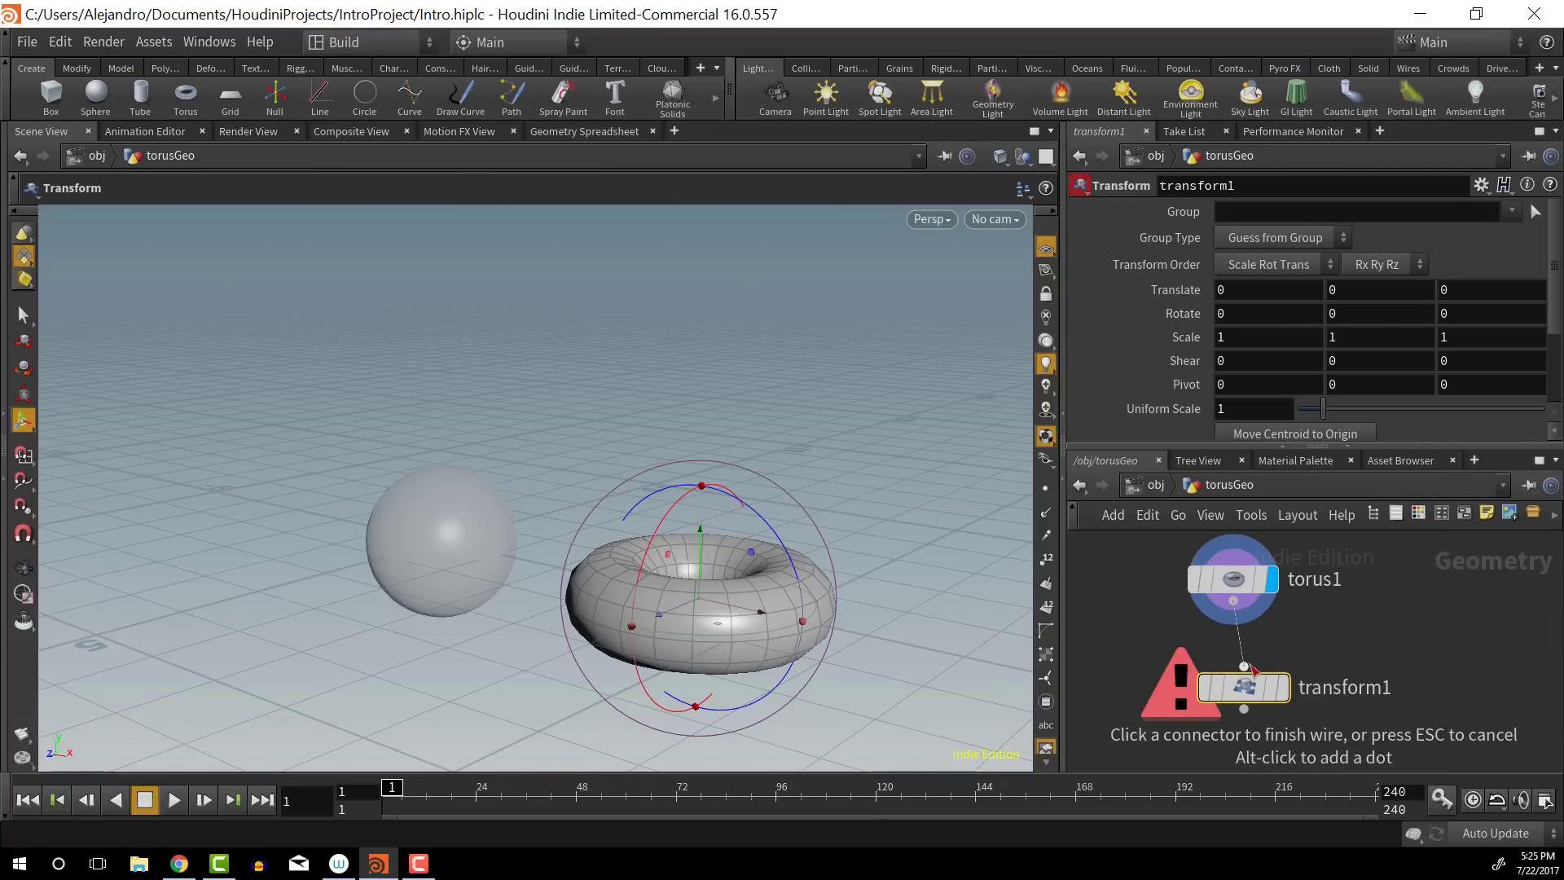
left_click(1244, 666)
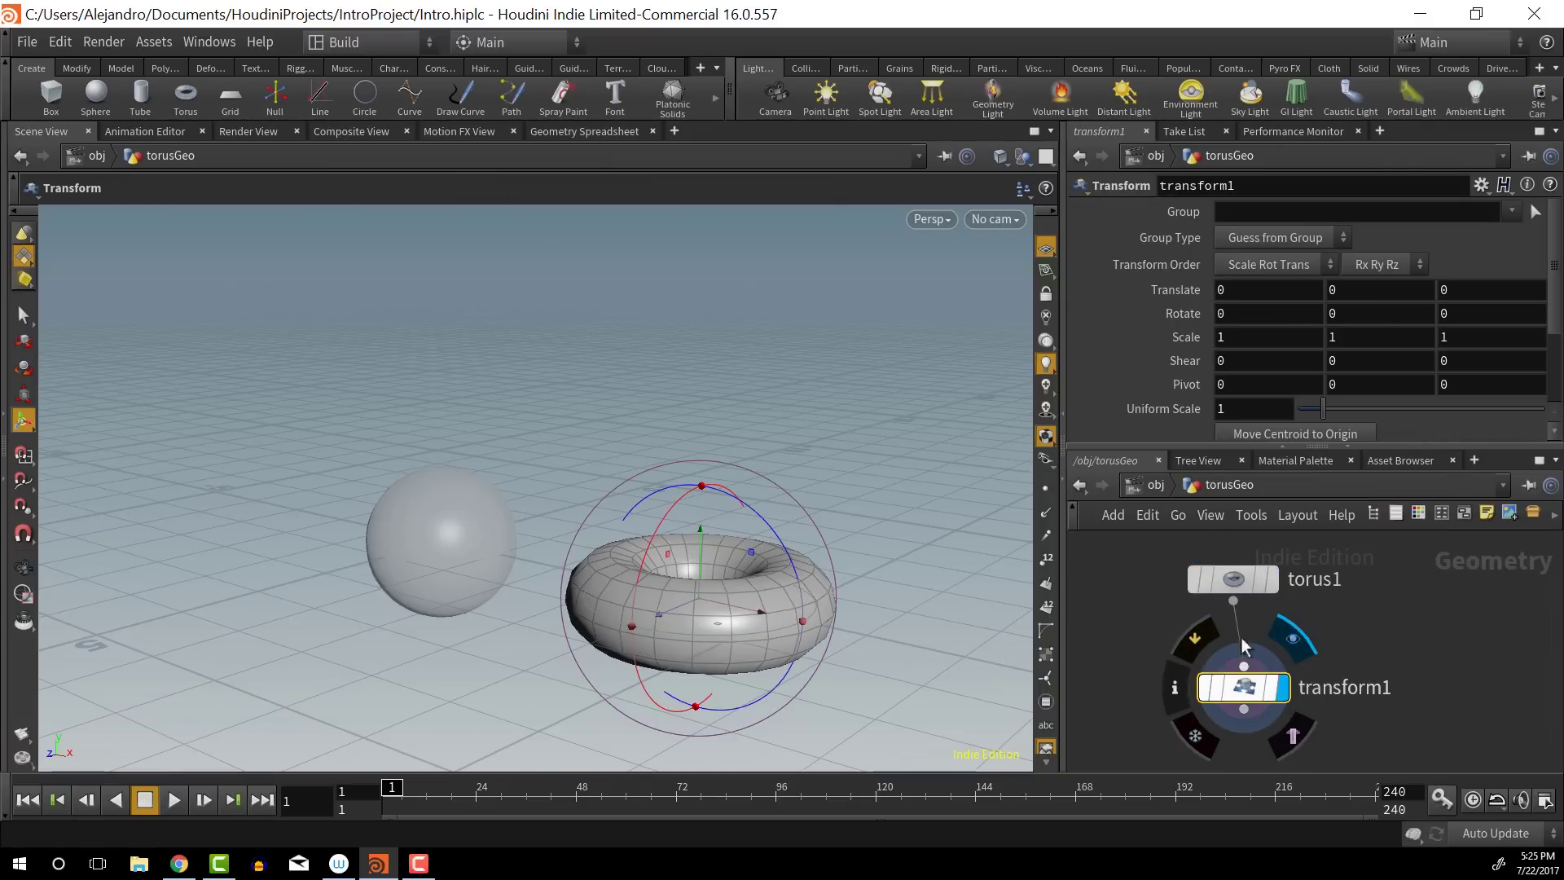
Switch the display flag to torus1 and back to transform1 to compare the two outputs
left_click(1255, 579)
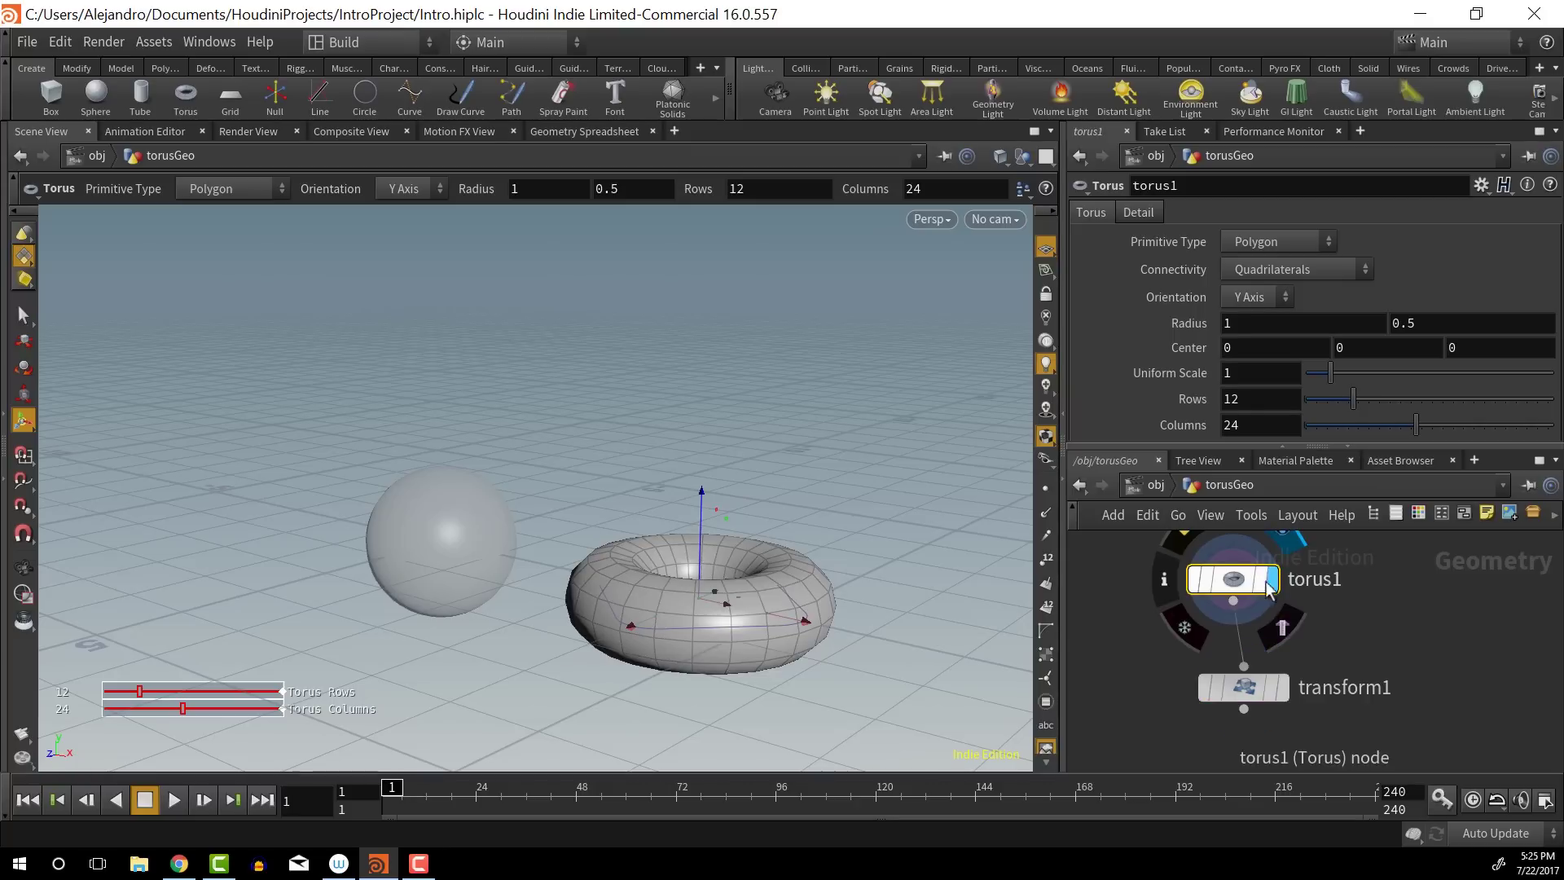
middle_click_drag(1273, 592, 1264, 649)
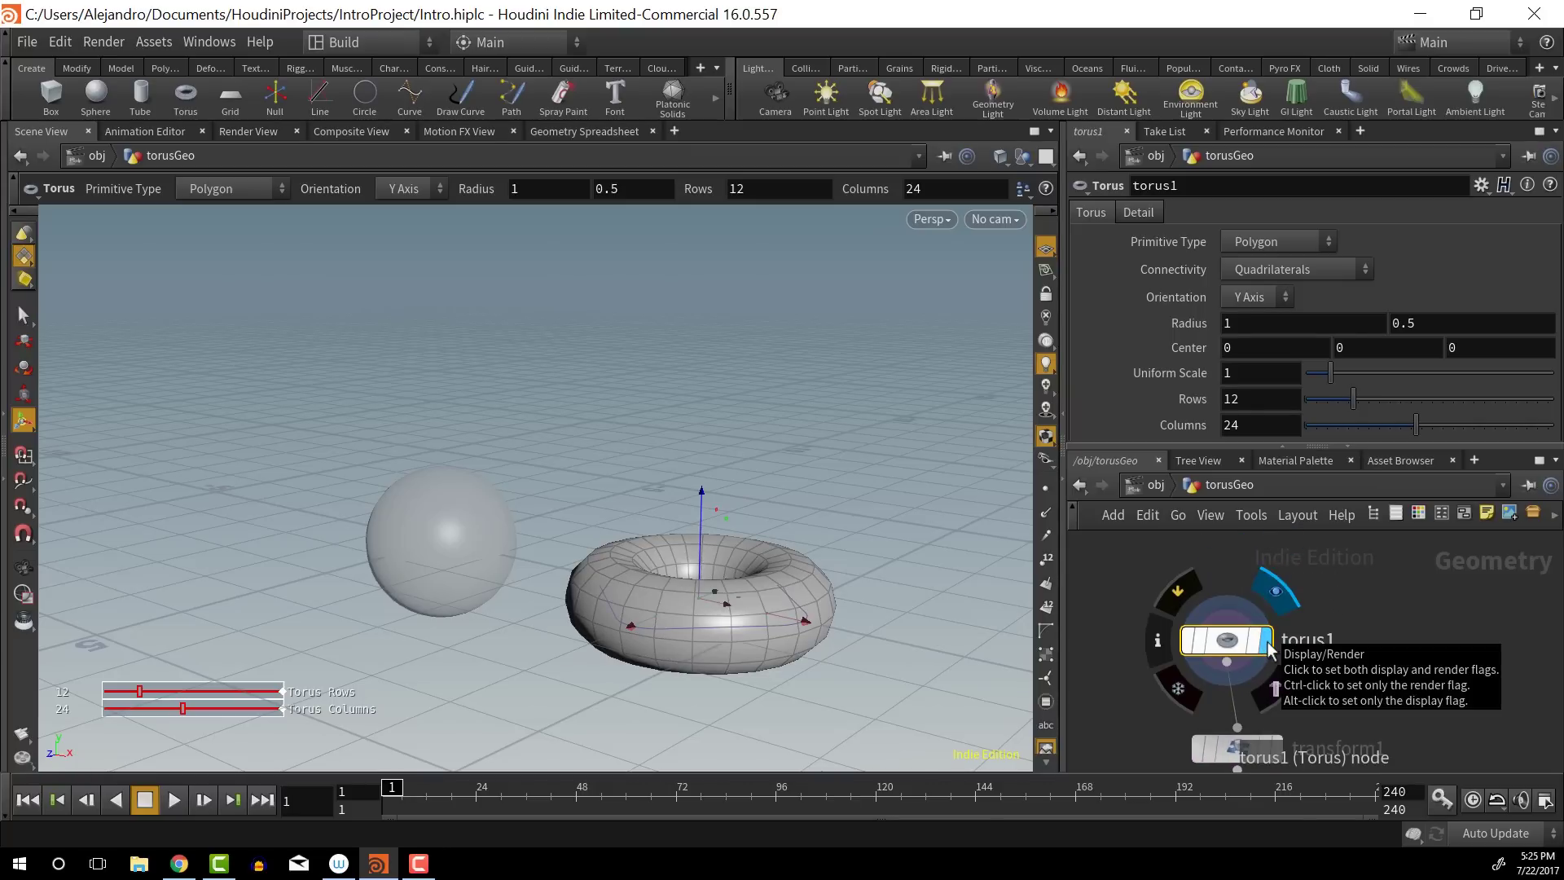
middle_click_drag(1270, 667, 1273, 617)
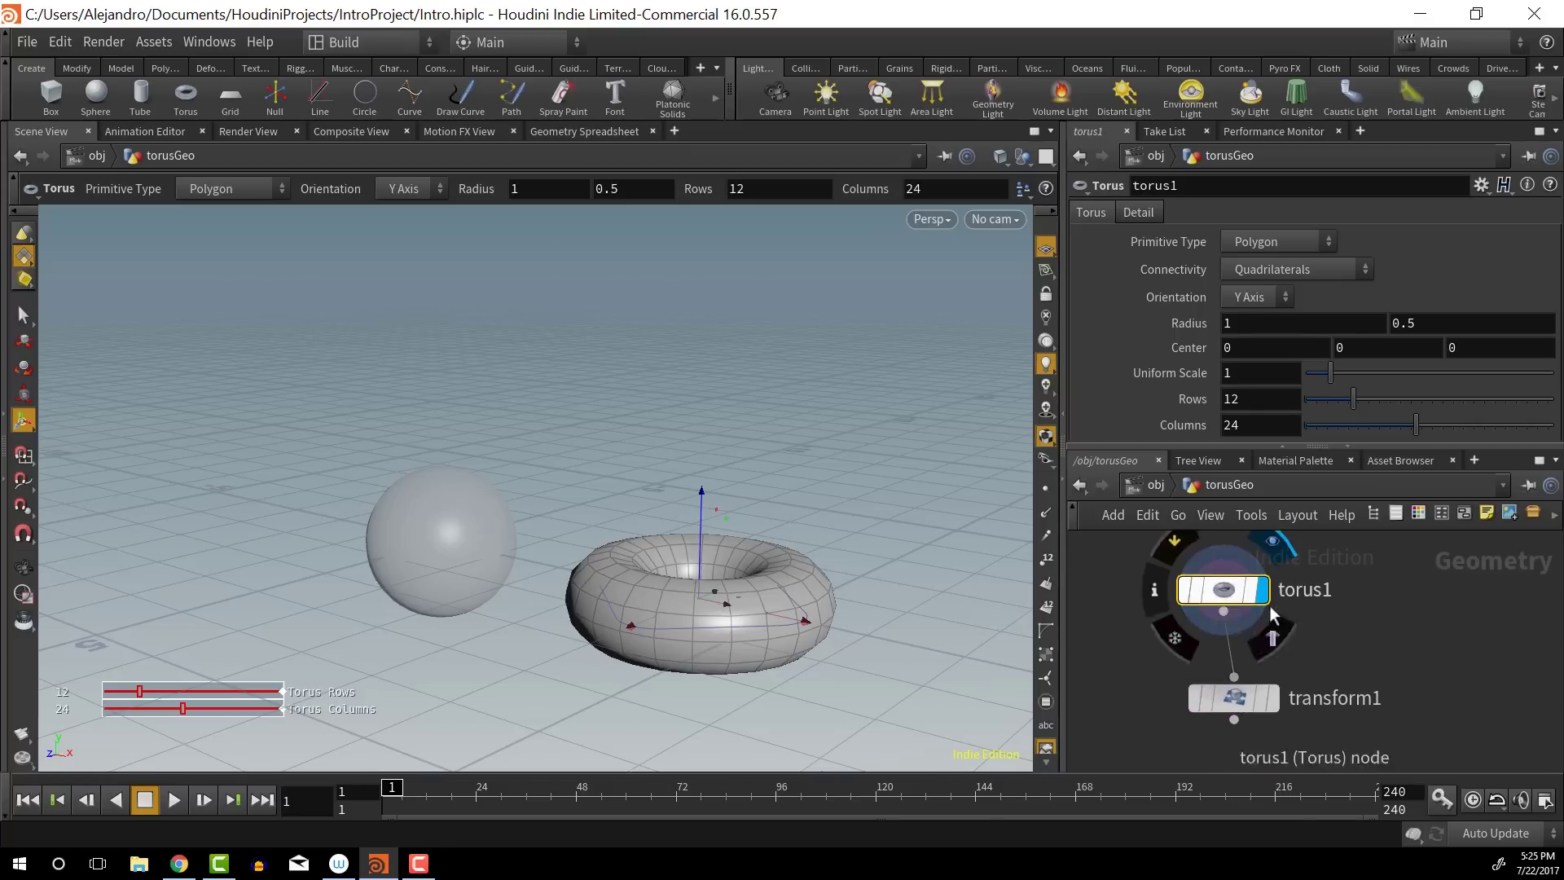
left_click(1276, 713)
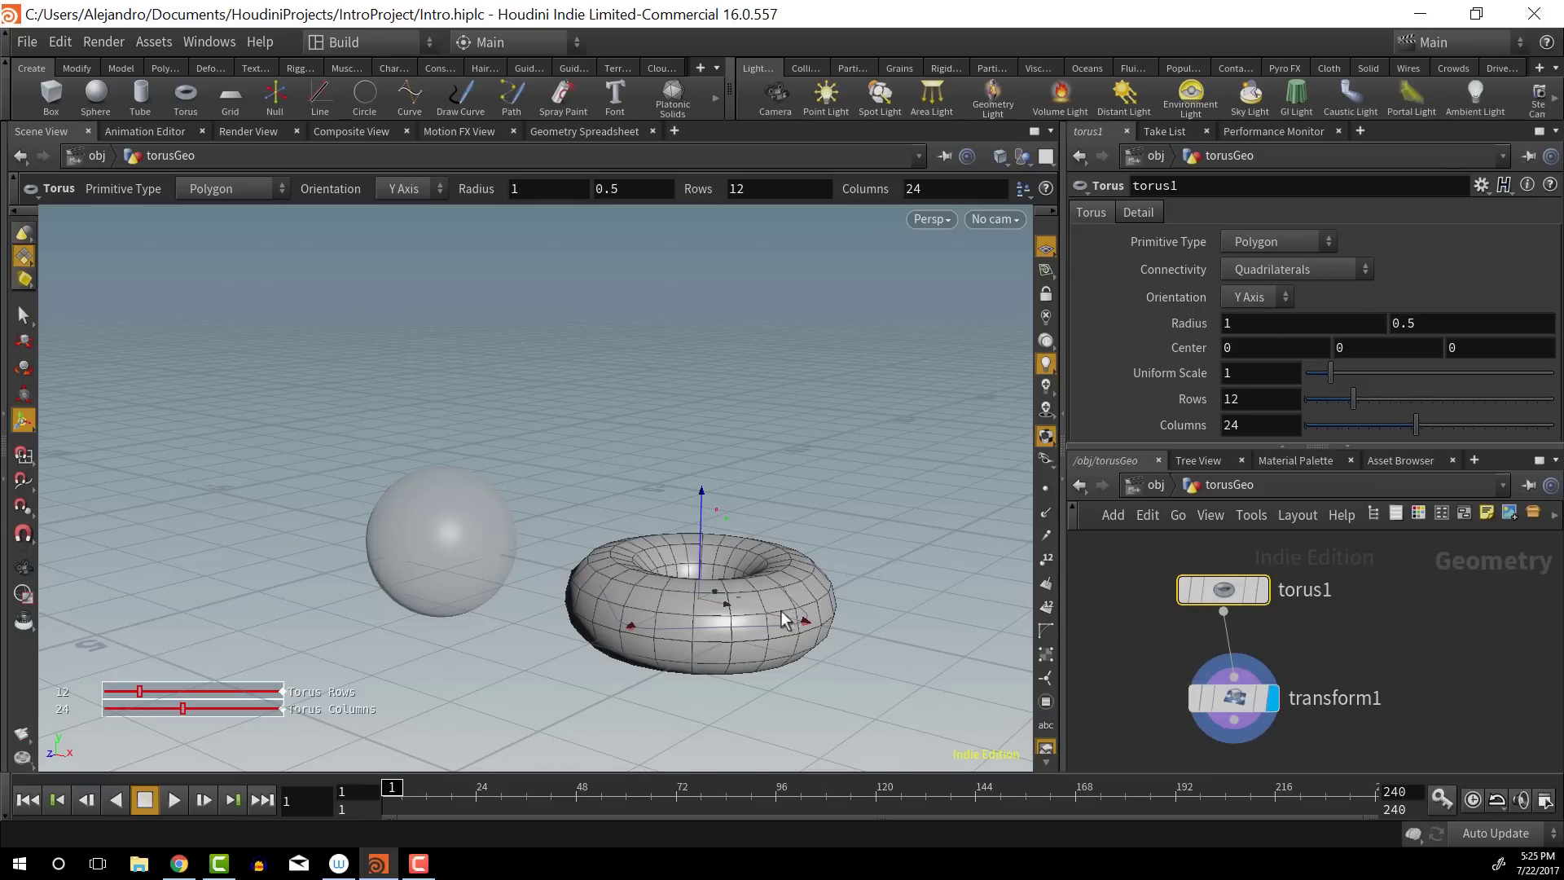
Move the torus onto the sphere by setting the torus1 Center X to -4
left_click_drag(802, 622, 754, 613)
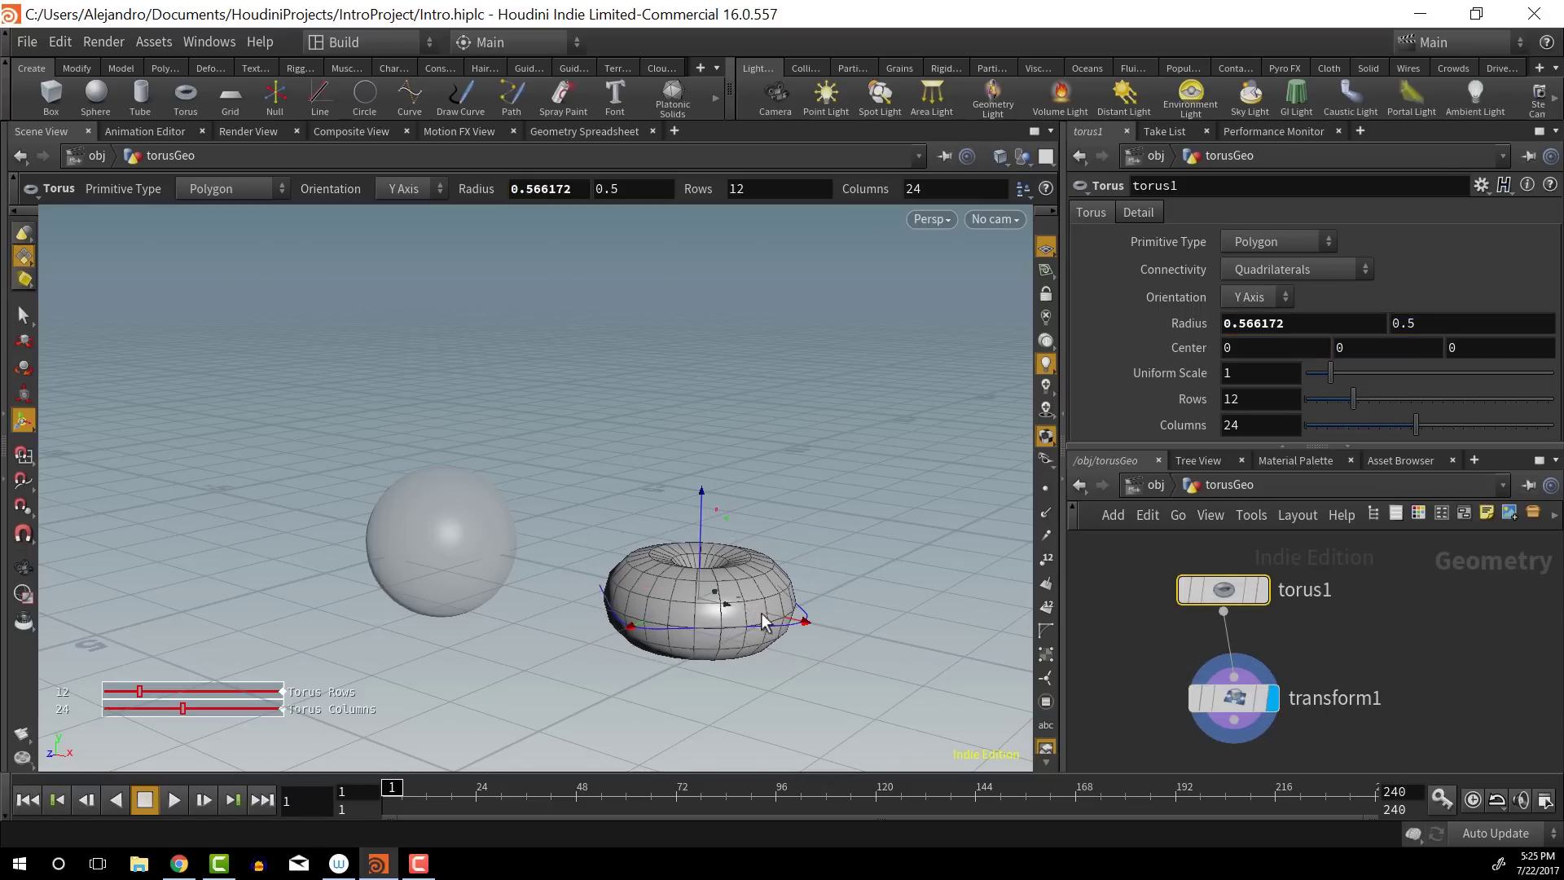
key("ctrl+z")
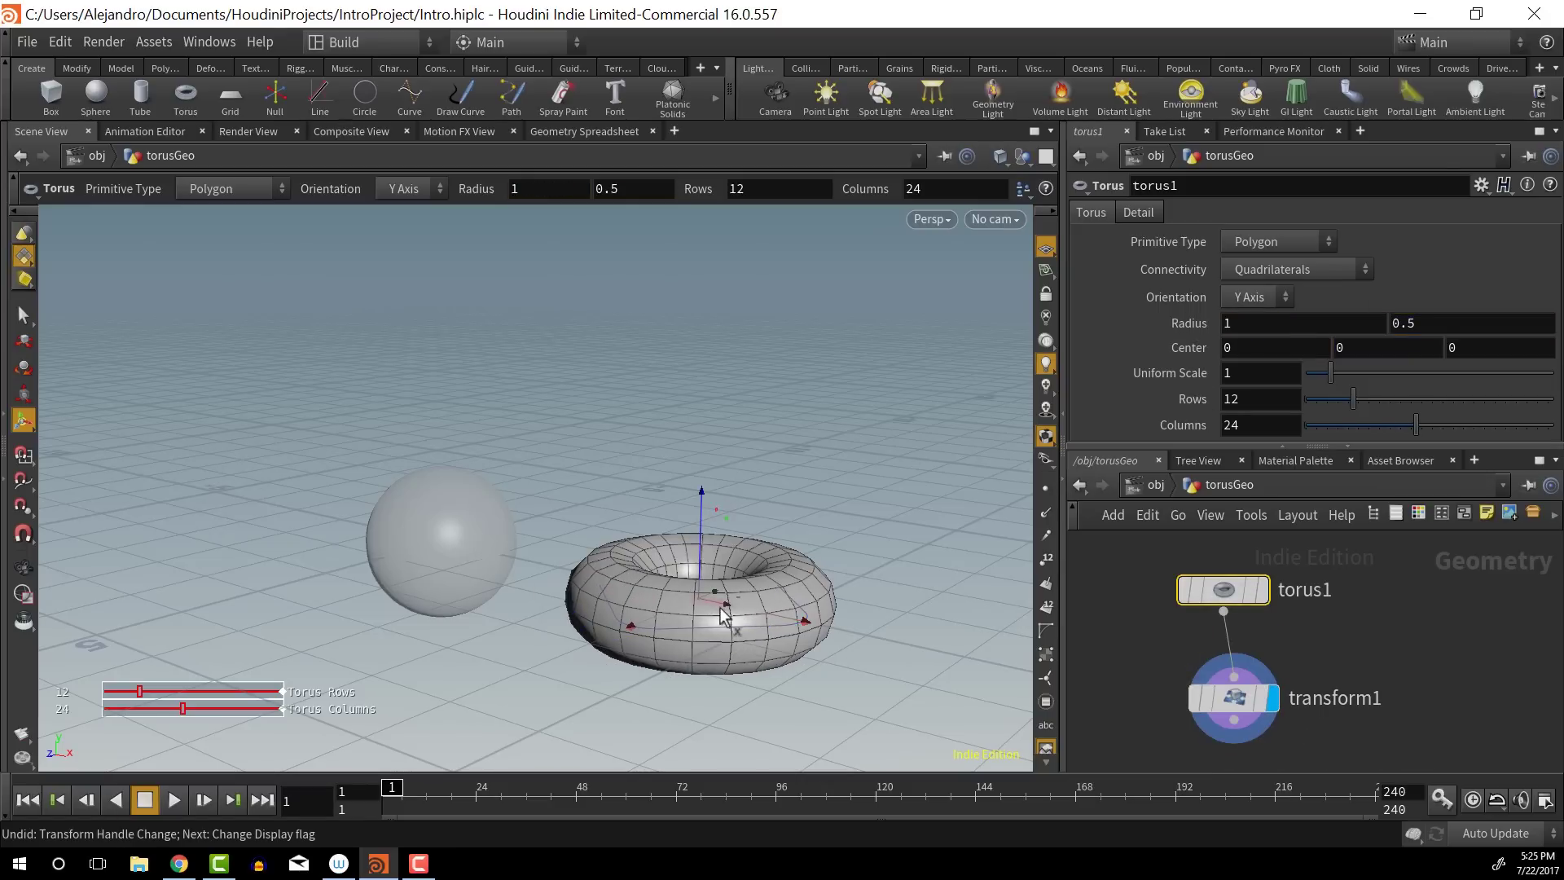
left_click_drag(708, 604, 447, 544)
double_click(1289, 354)
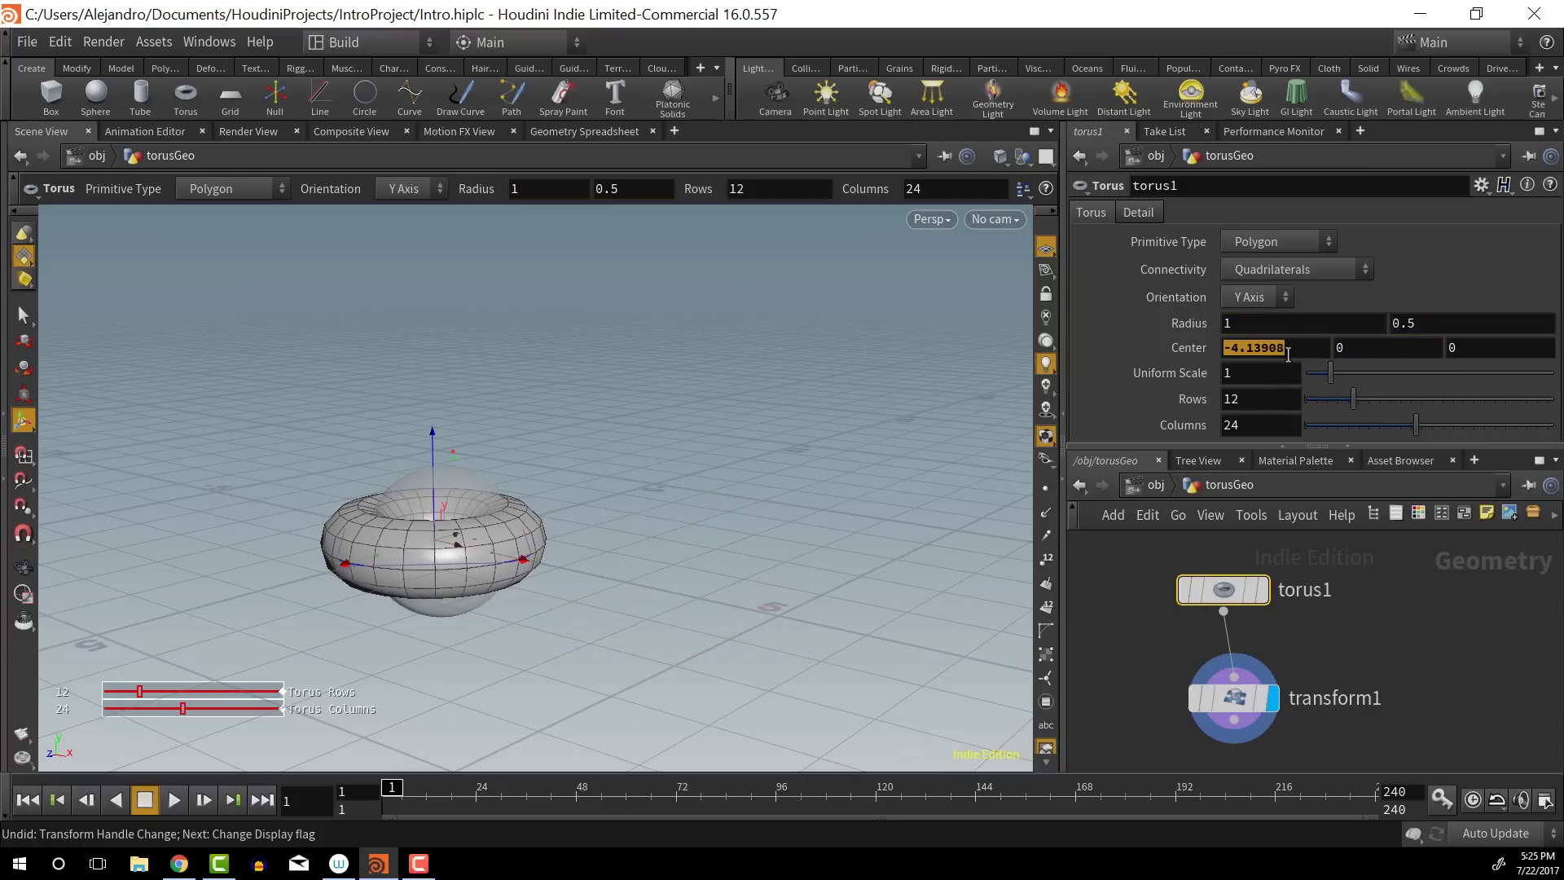
type("-4")
key("Return")
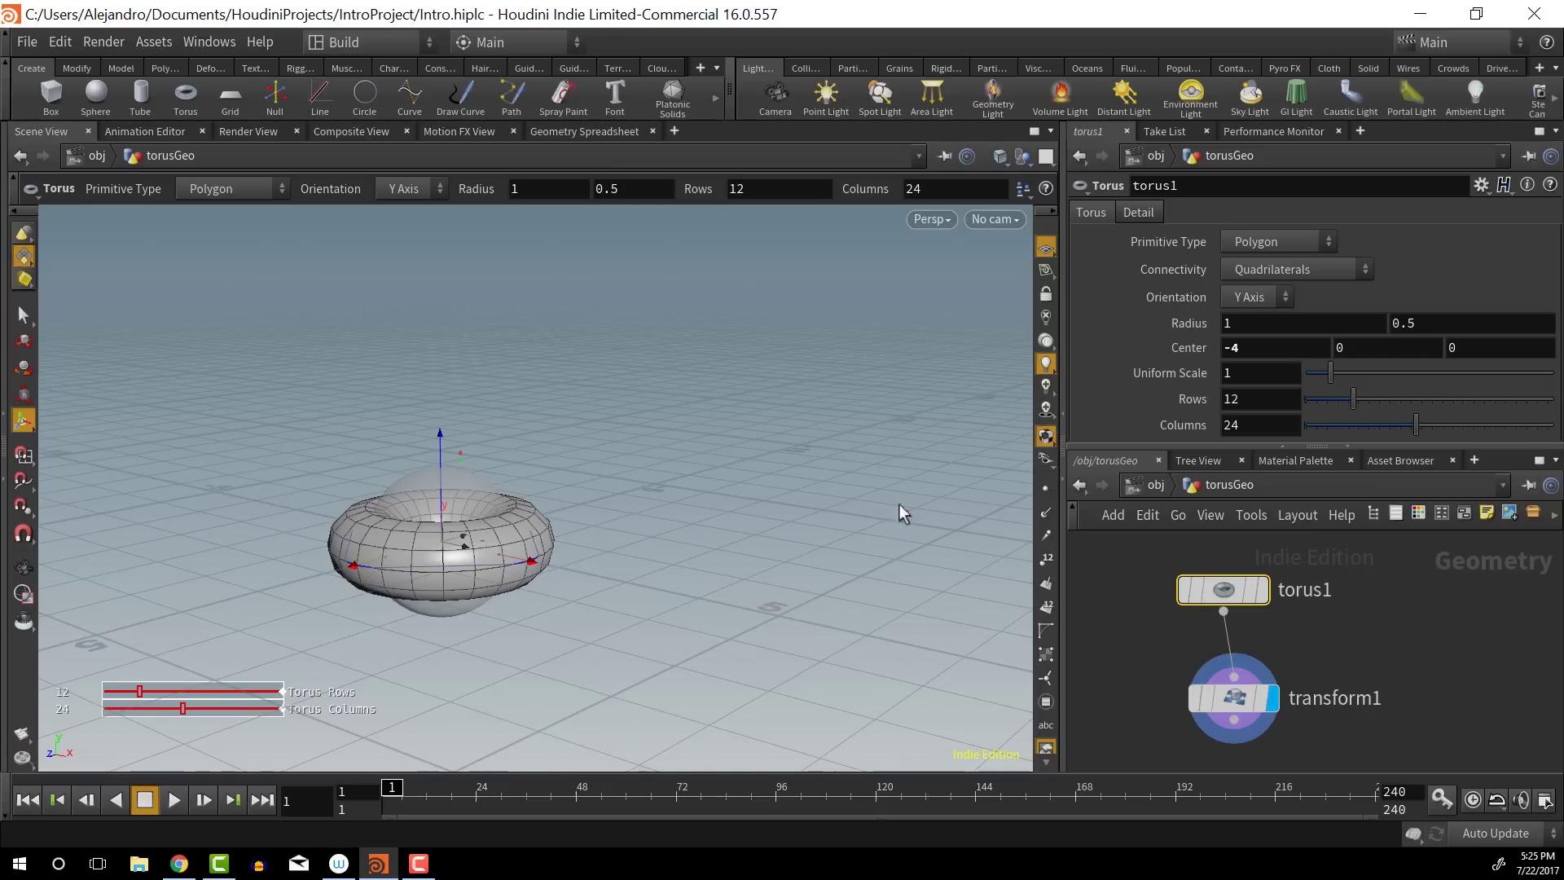
Check the Translate values of the torusGeo object, then go back inside it and display torus1
left_click(1155, 484)
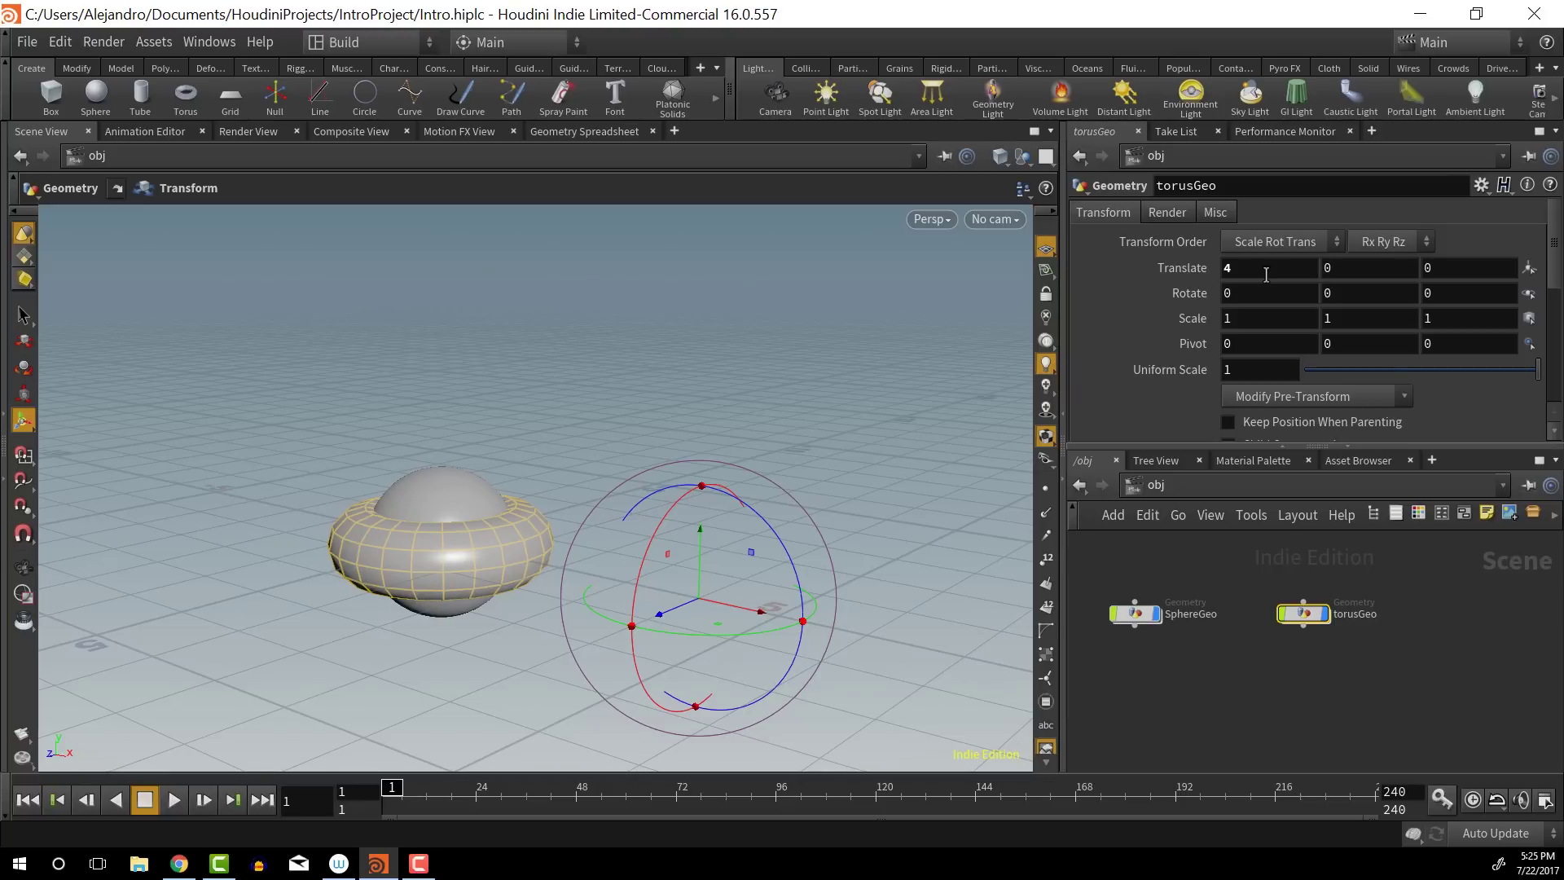
double_click(1300, 616)
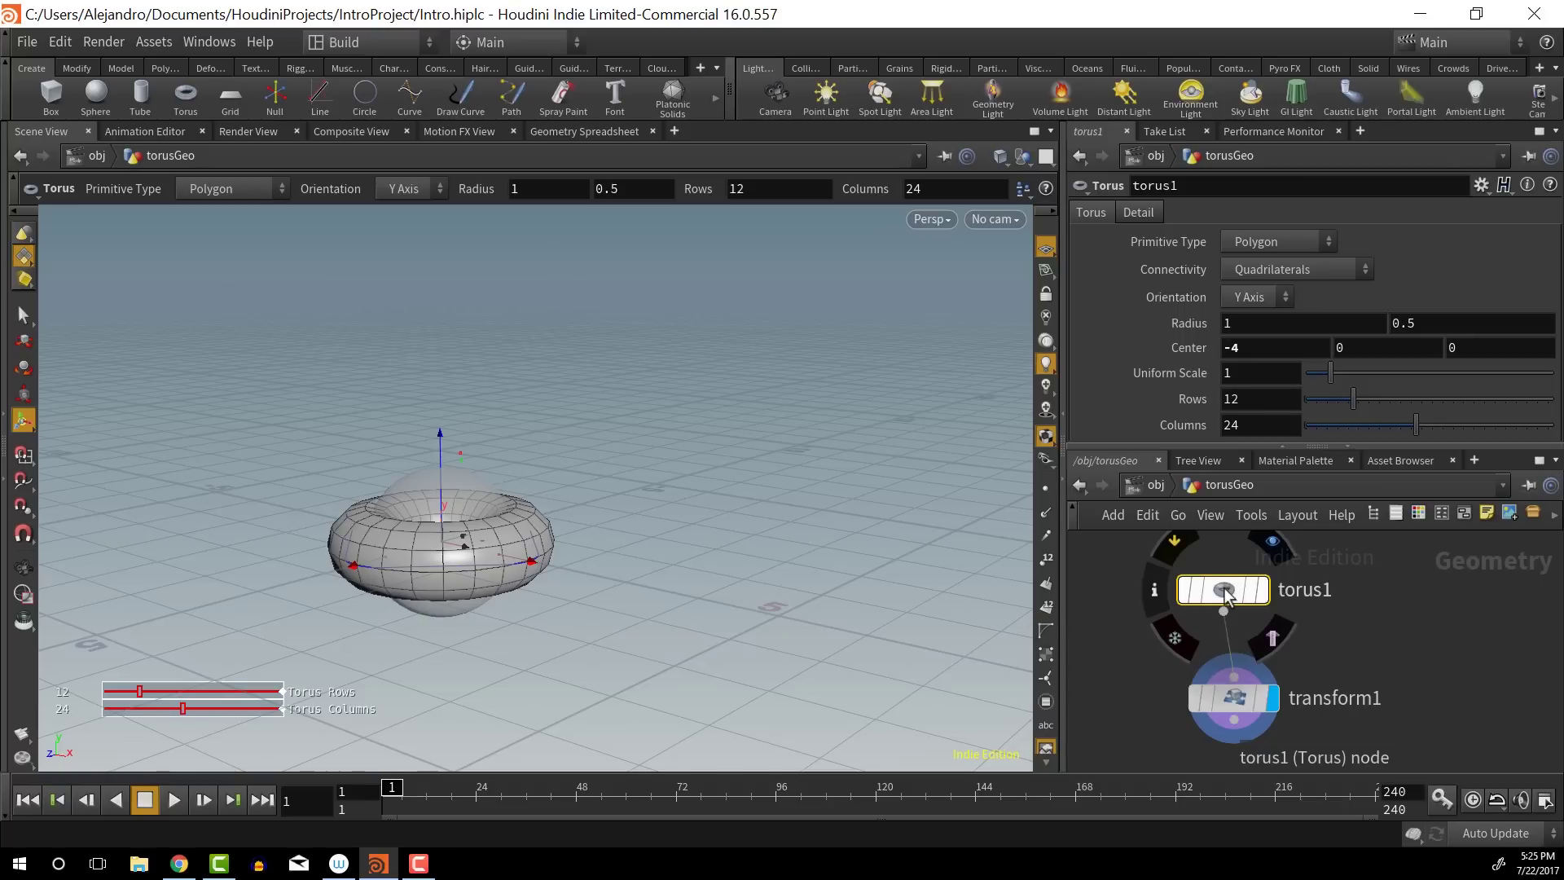
left_click(1262, 589)
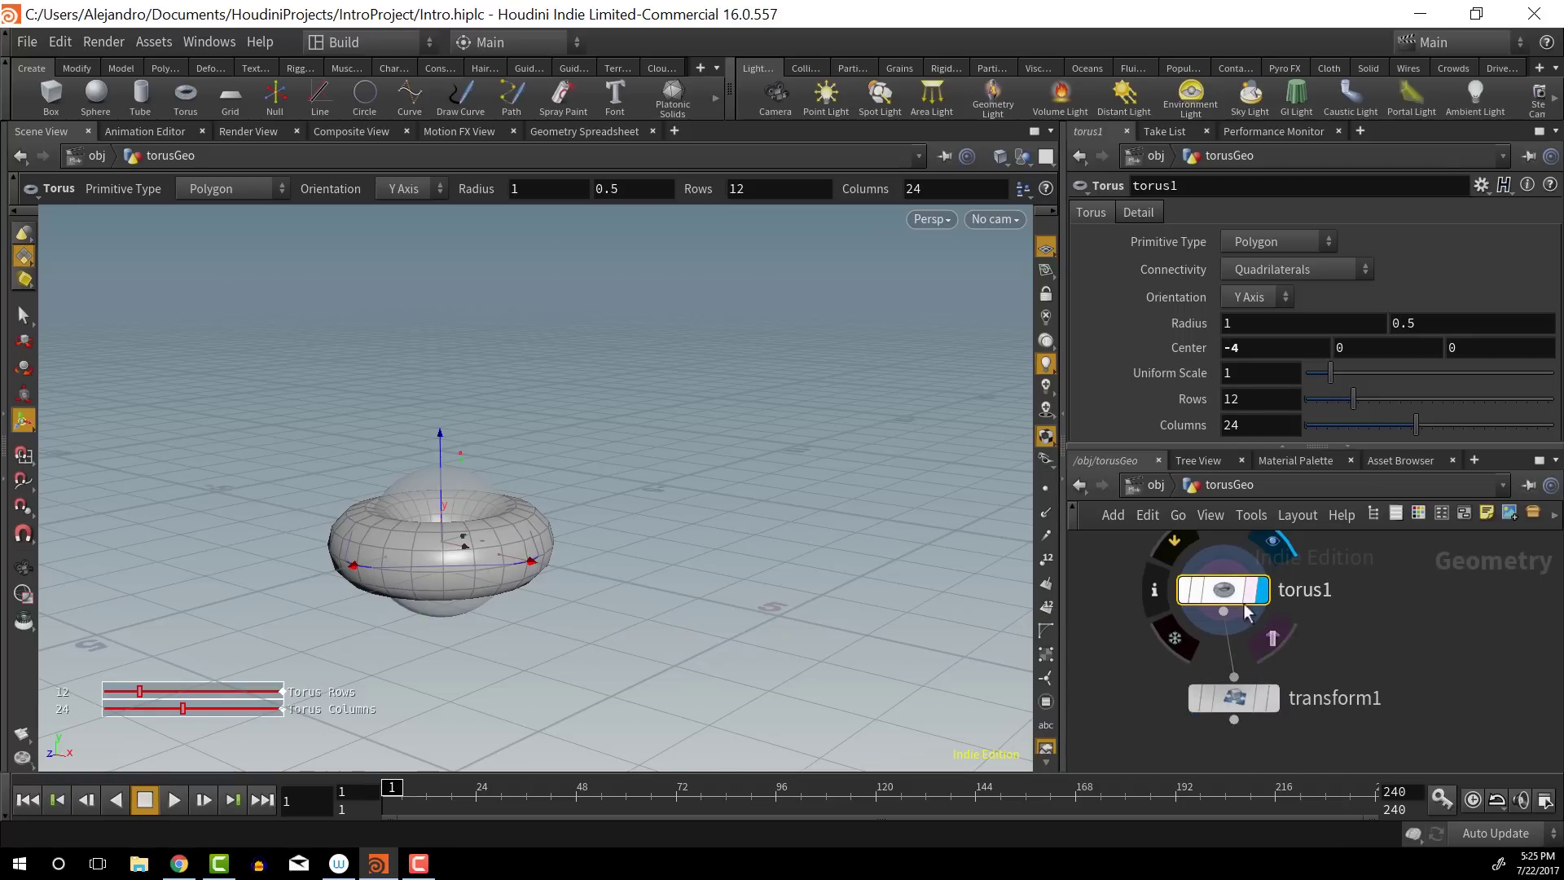
Disconnect transform1 from torus1 and undo the torus1 Center X change
mouse_move(1214, 590)
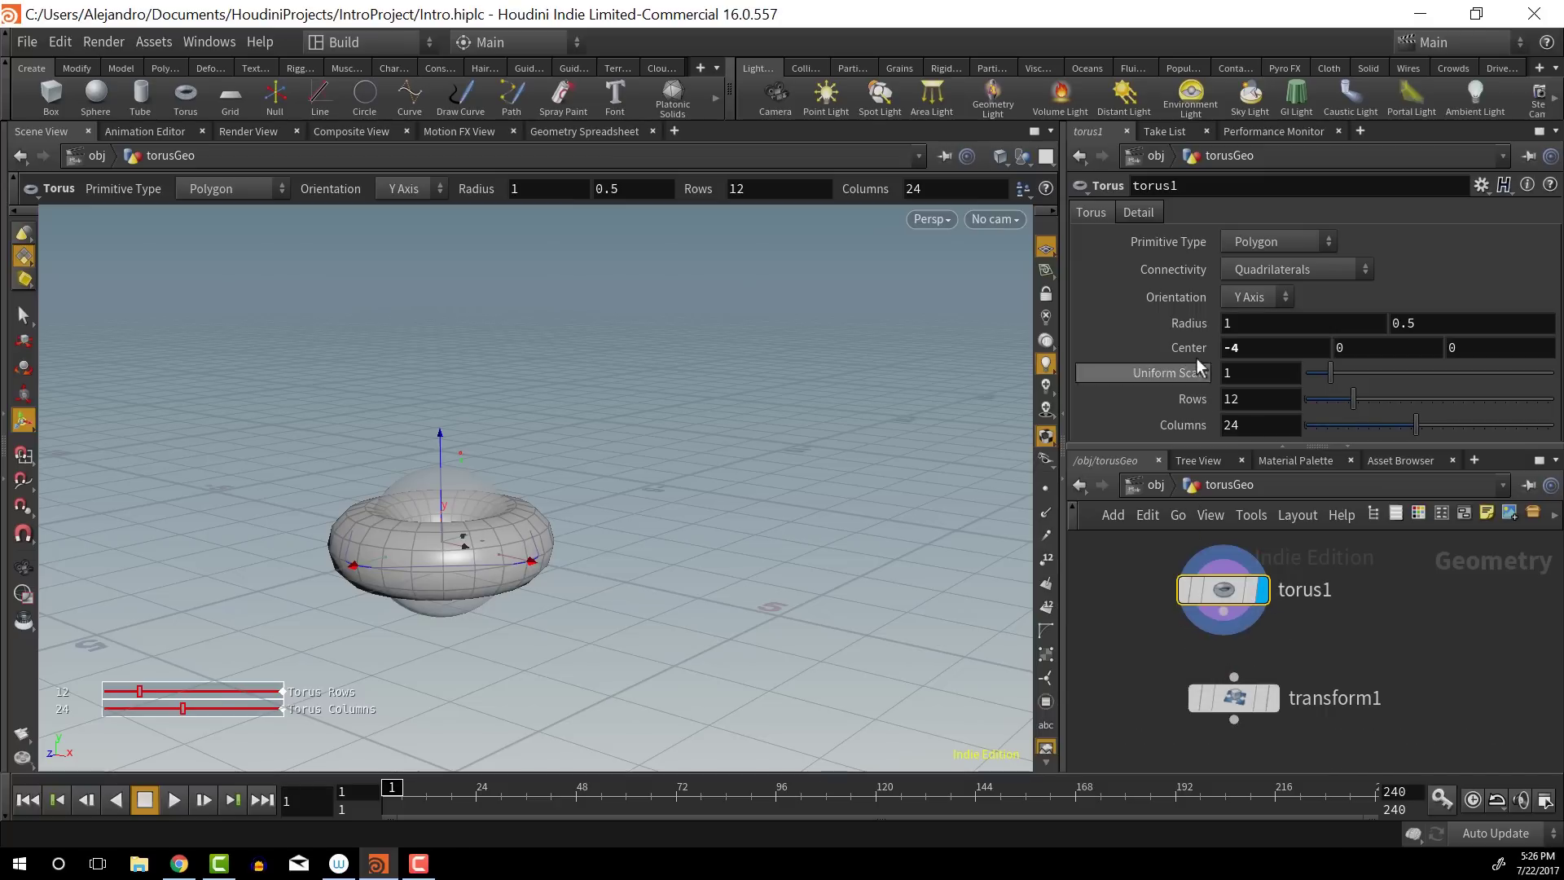
key("Return")
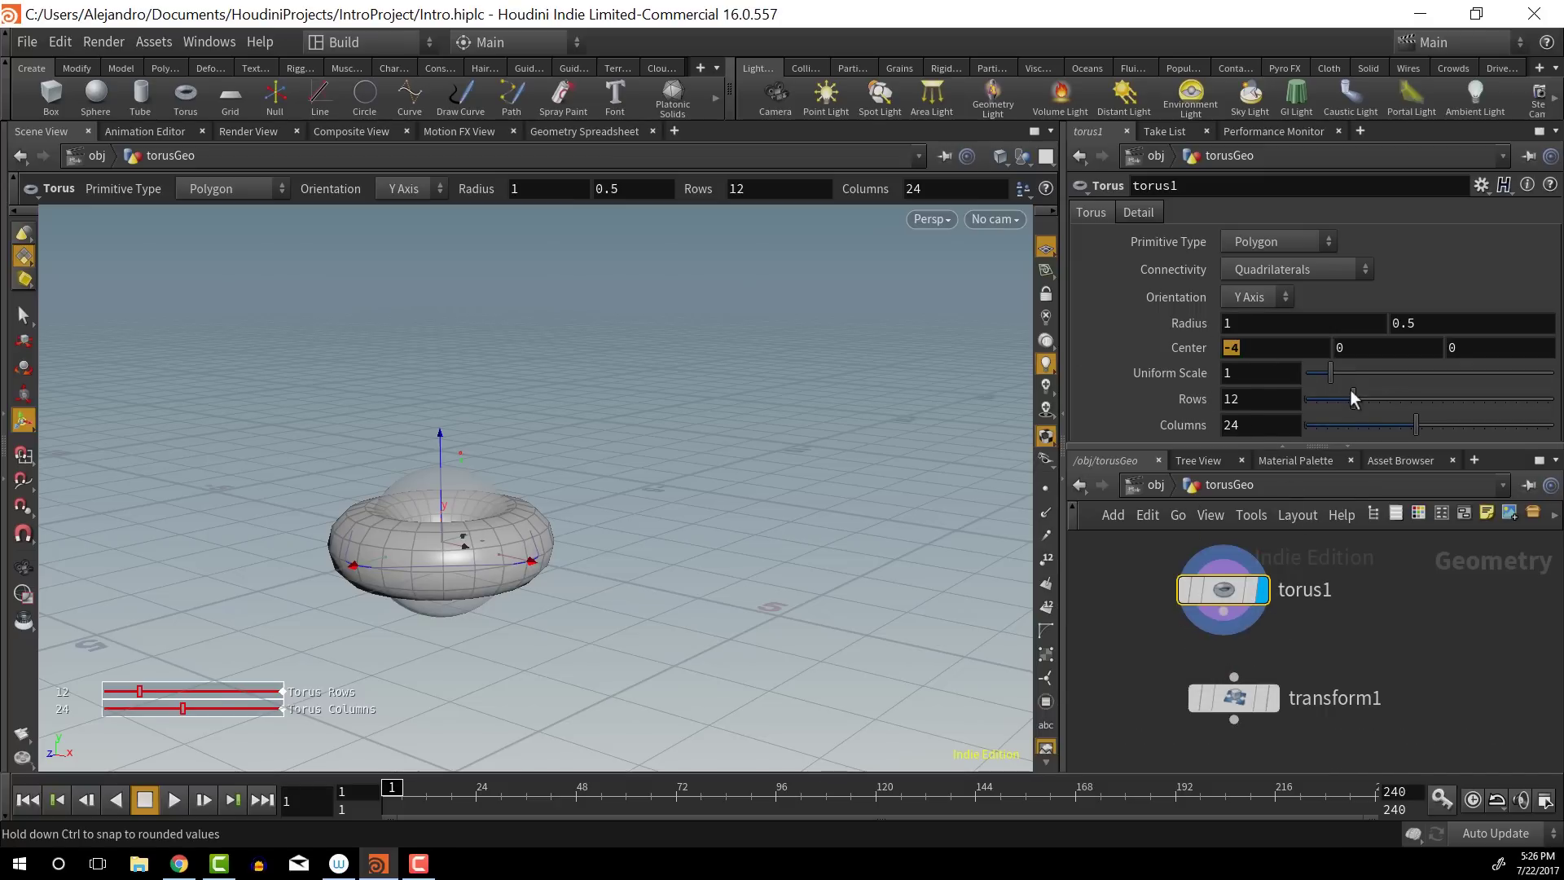
key("ctrl+z")
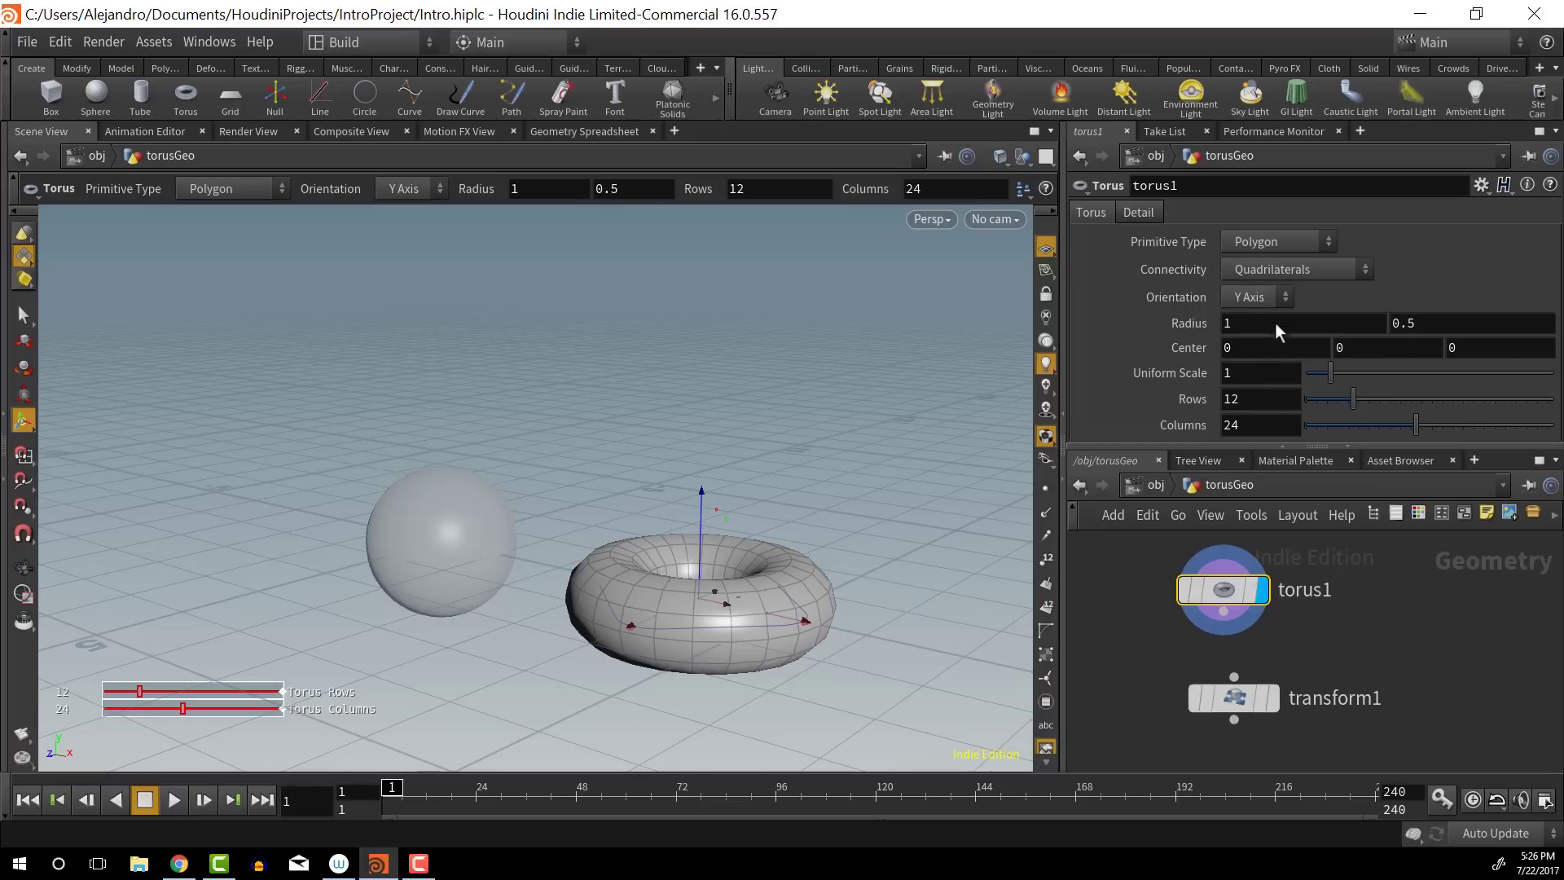
Reconnect torus1 to transform1, display transform1 and set its Translate X to -4
left_click_drag(1240, 641, 1276, 706)
left_click(1234, 698)
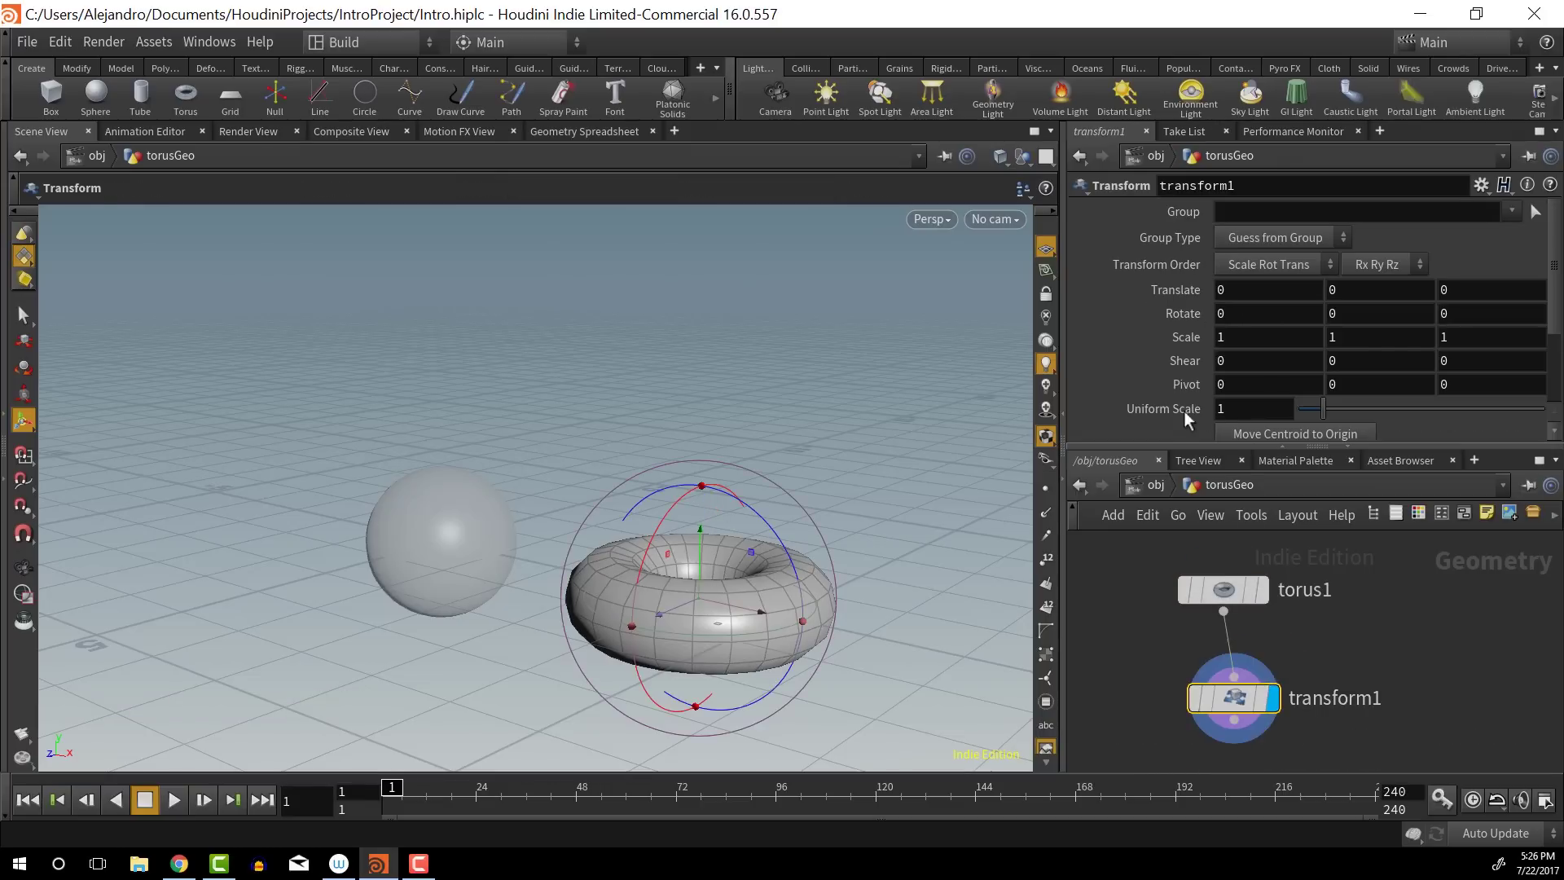
left_click(1248, 290)
key("Return")
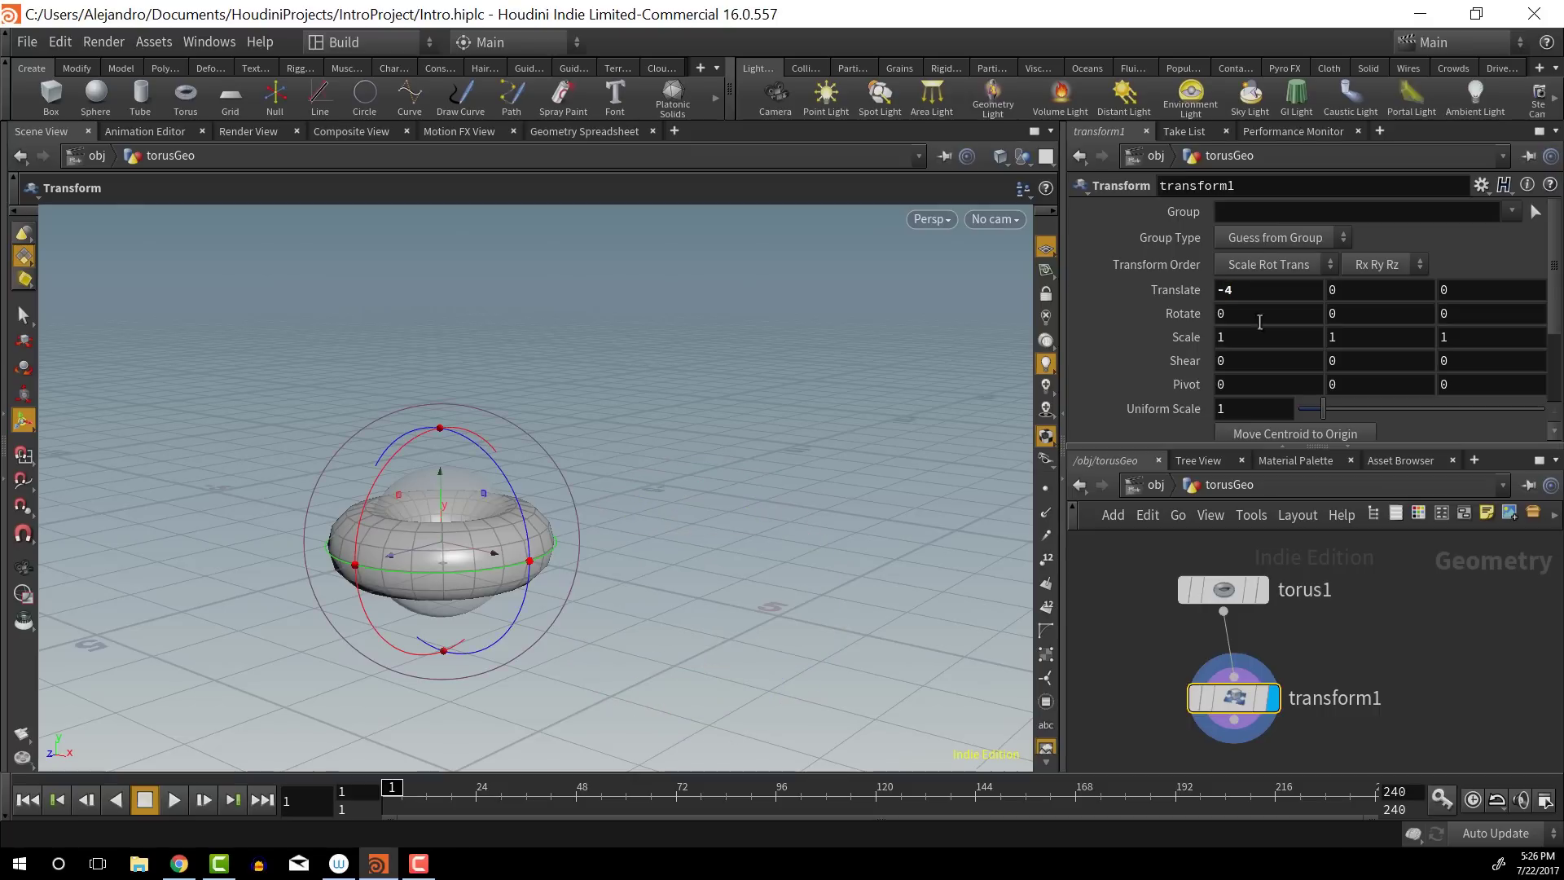
Move the display flag to torus1 and select that node to show its parameters
left_click(1263, 591)
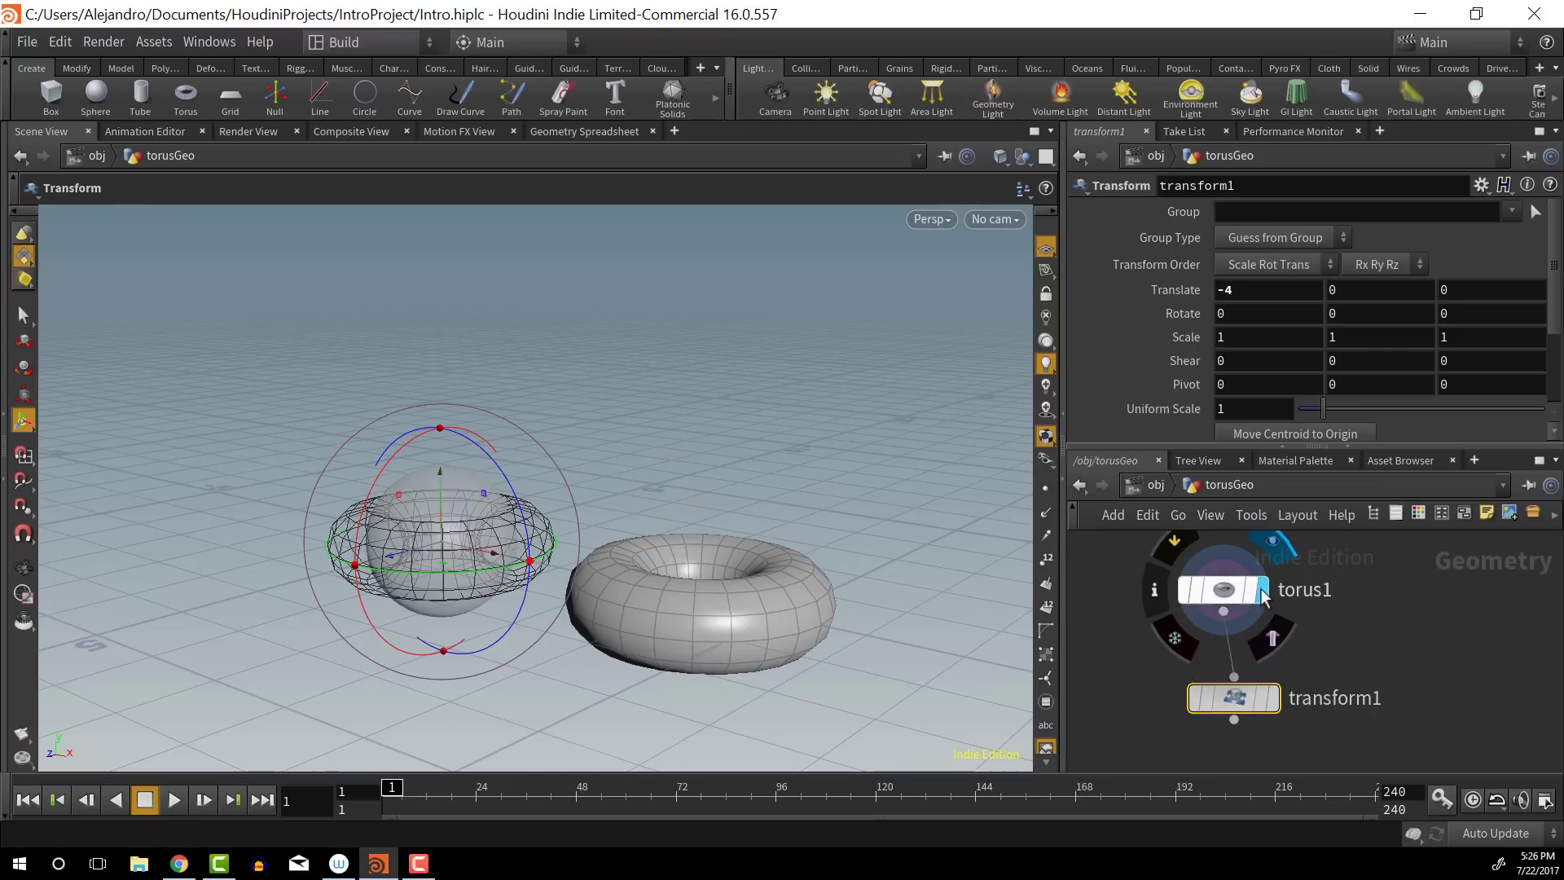
left_click(1224, 592)
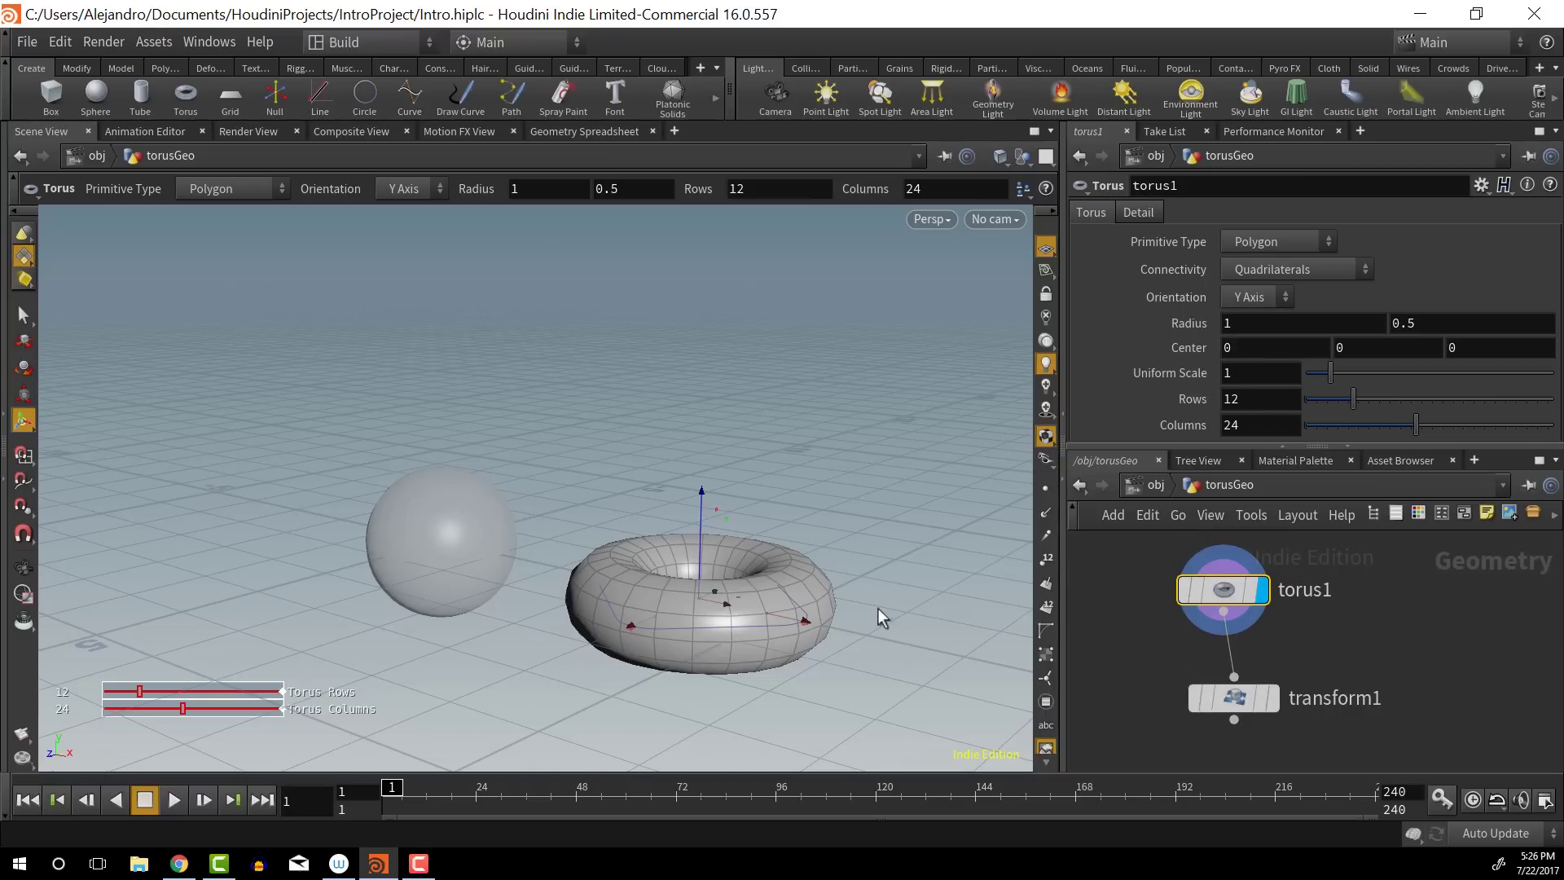
mouse_move(1219, 597)
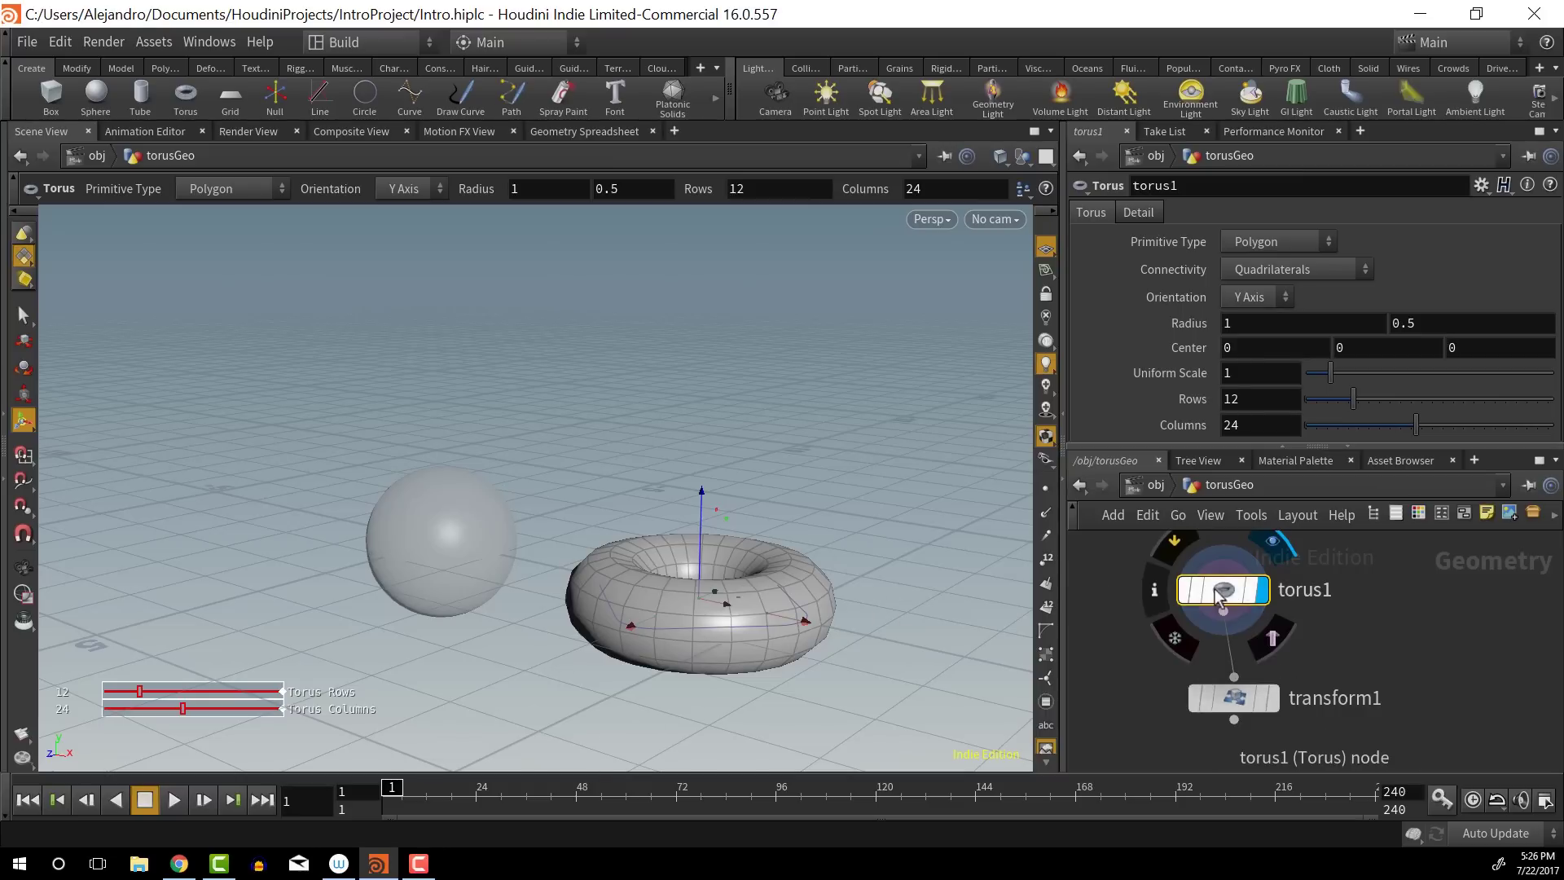
Display and select transform1 to compare the torus positions, and return the display and selection to torus1
left_click(1261, 699)
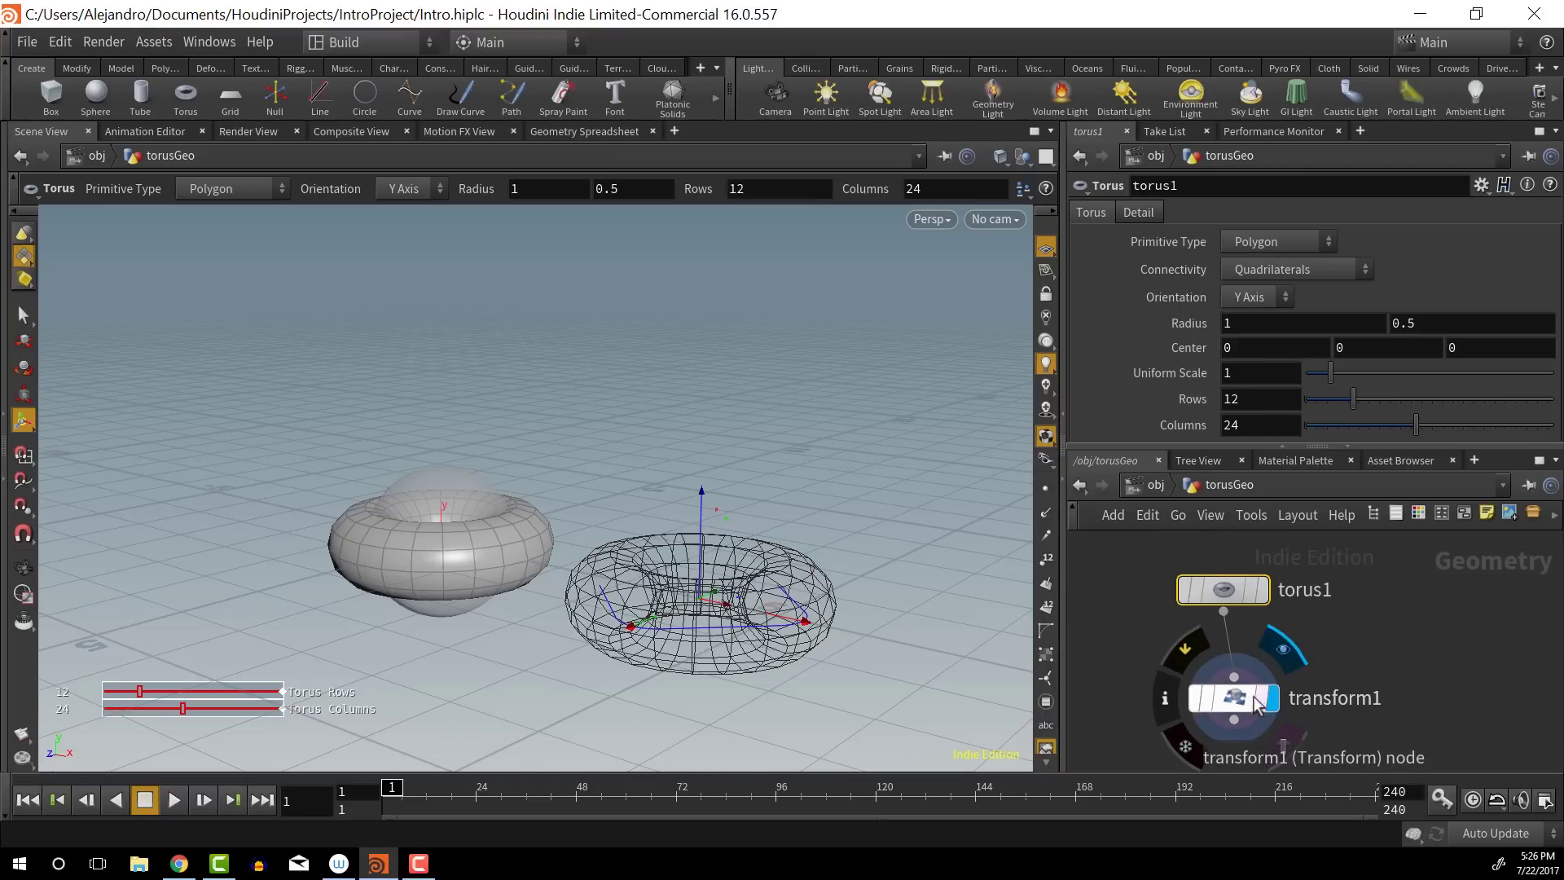
left_click(1254, 701)
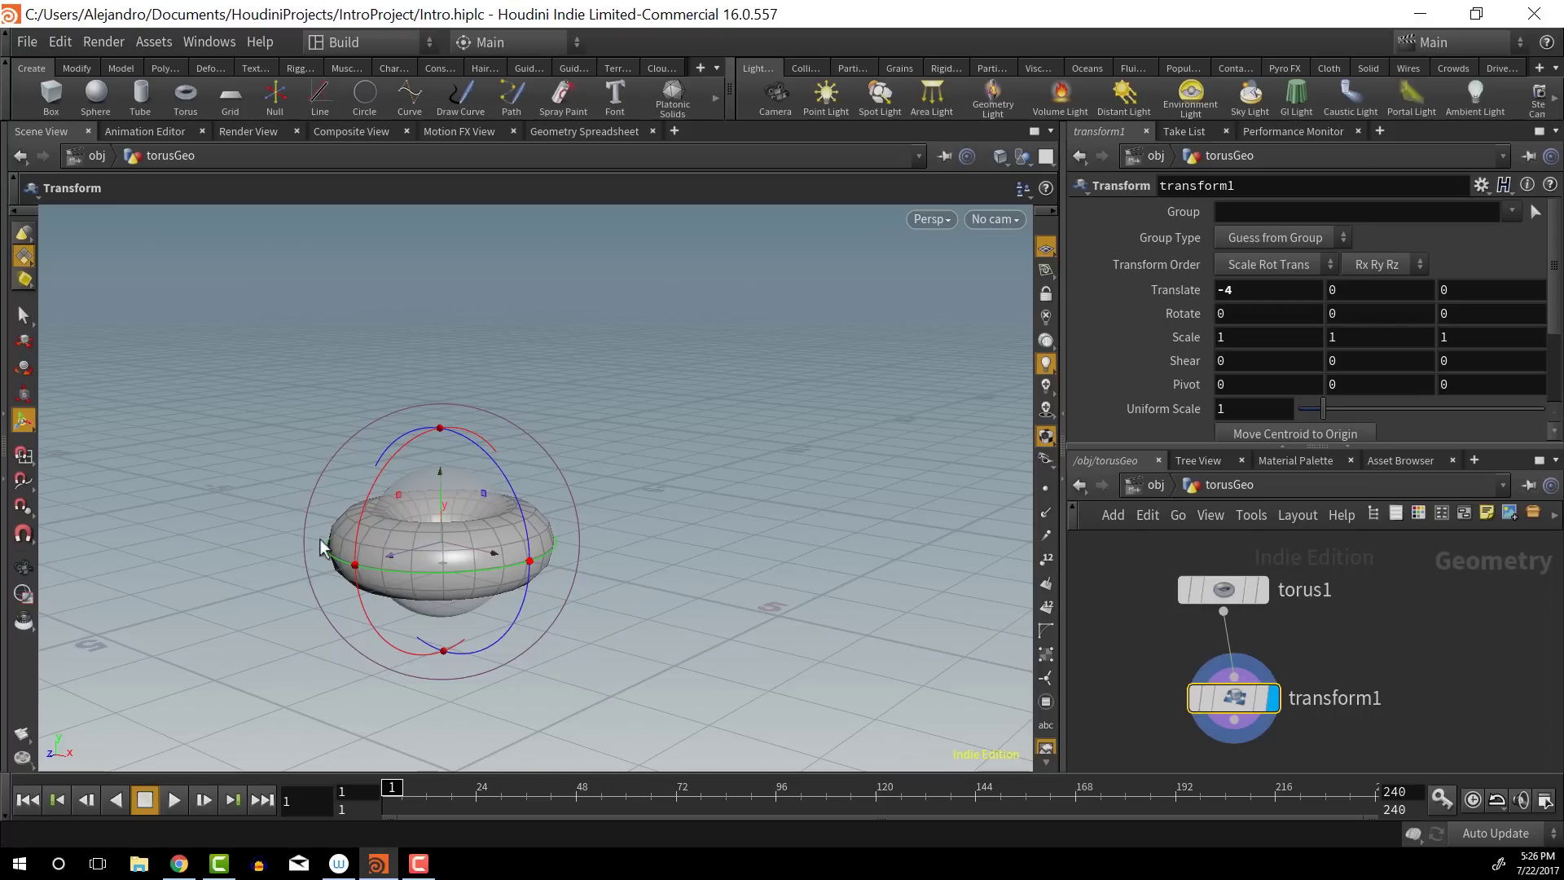
left_click(1263, 593)
left_click(1214, 585)
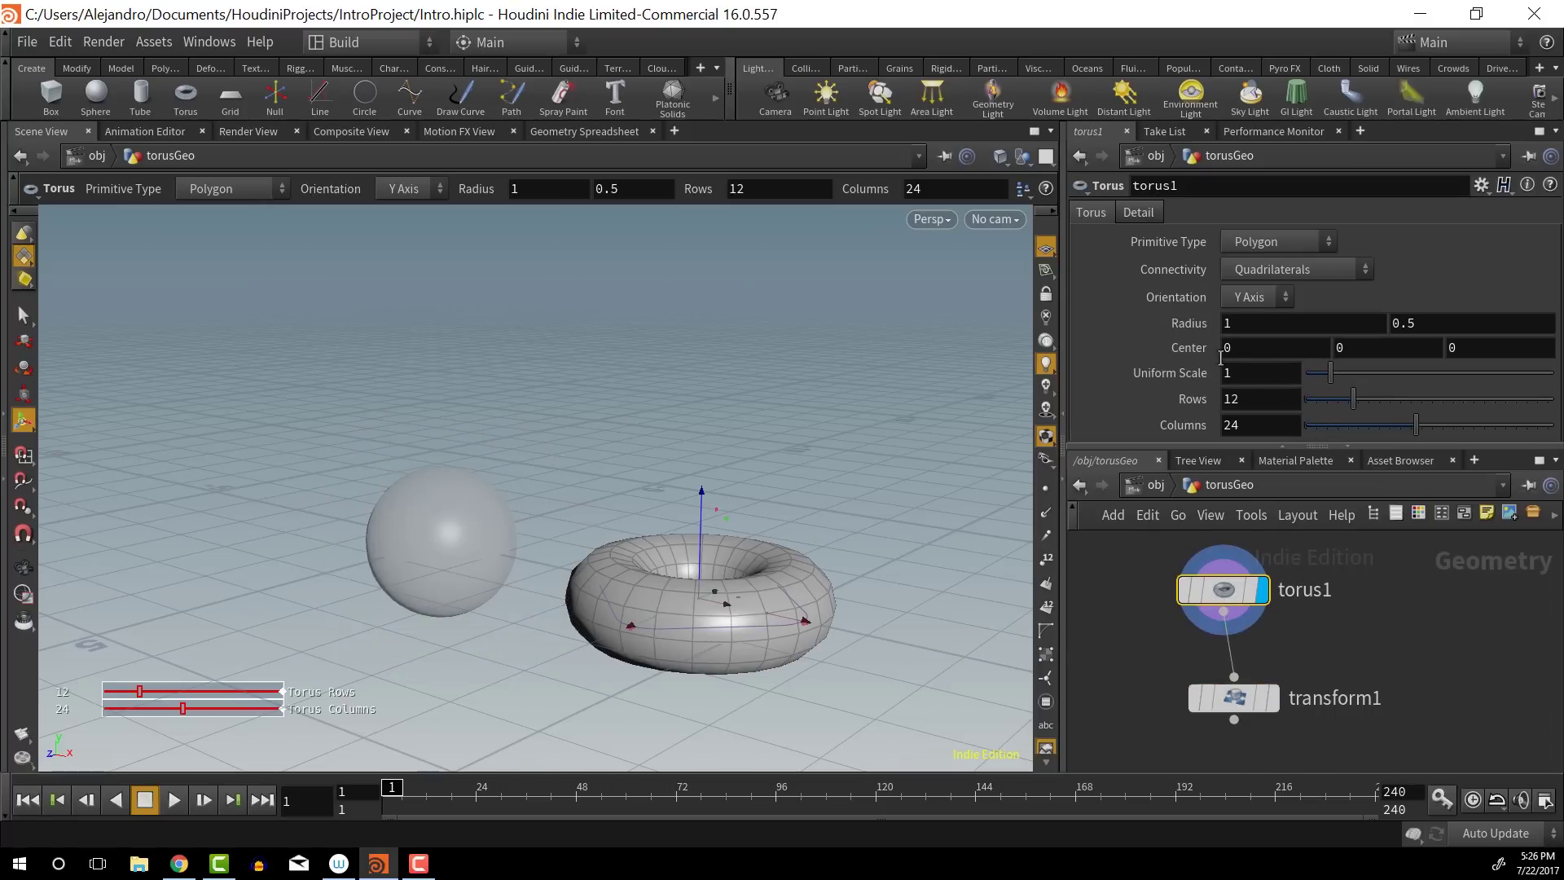
Display and select transform1, and raise the torus above the sphere to a Translate Y of about 1.98
left_click(1274, 699)
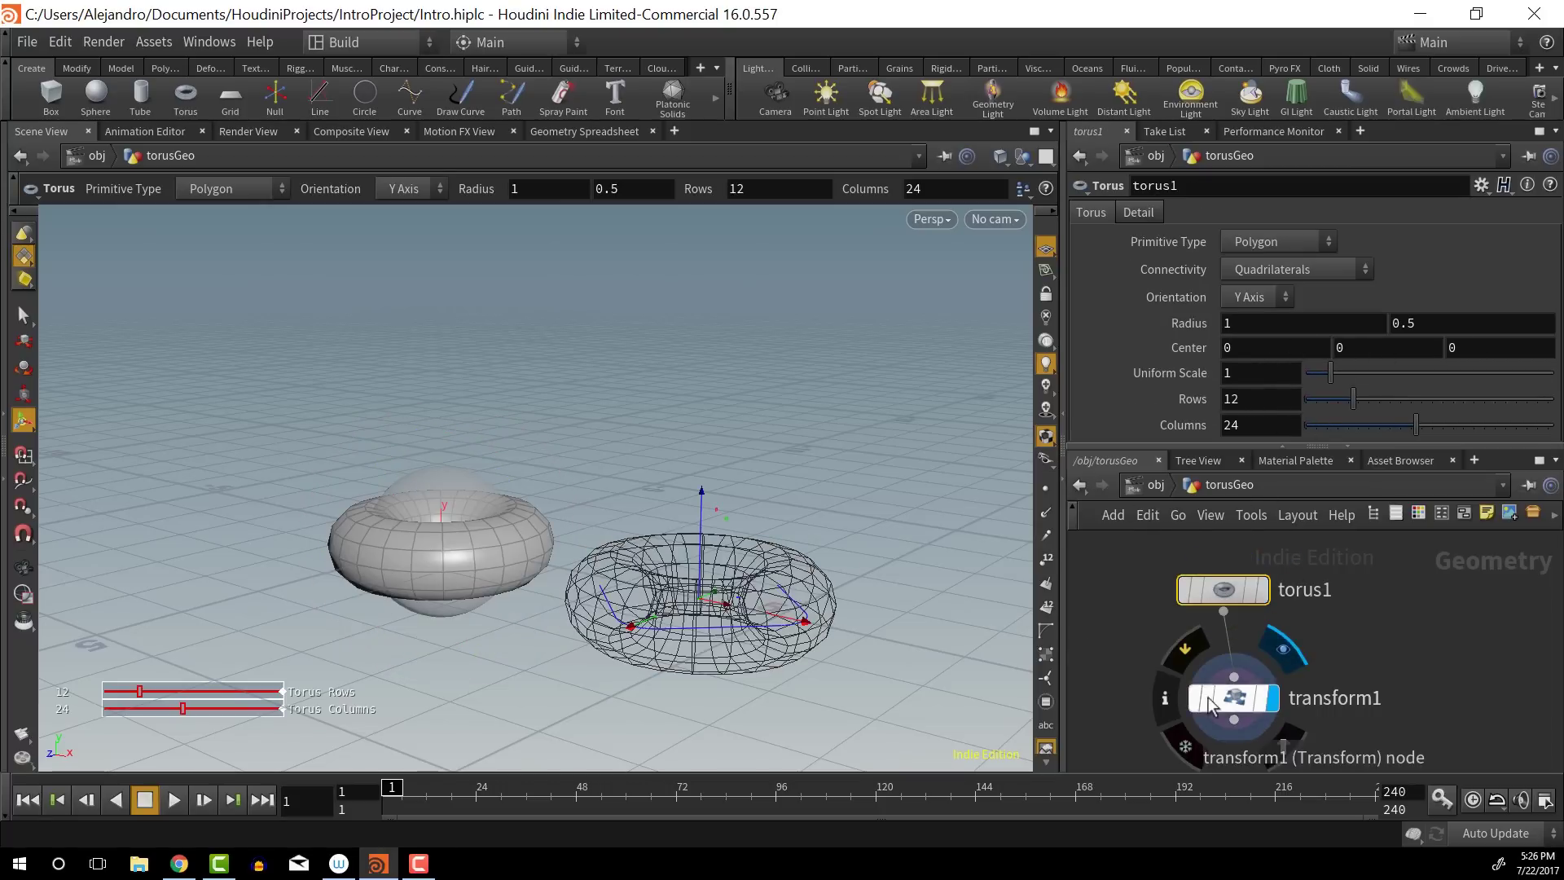
left_click(1233, 698)
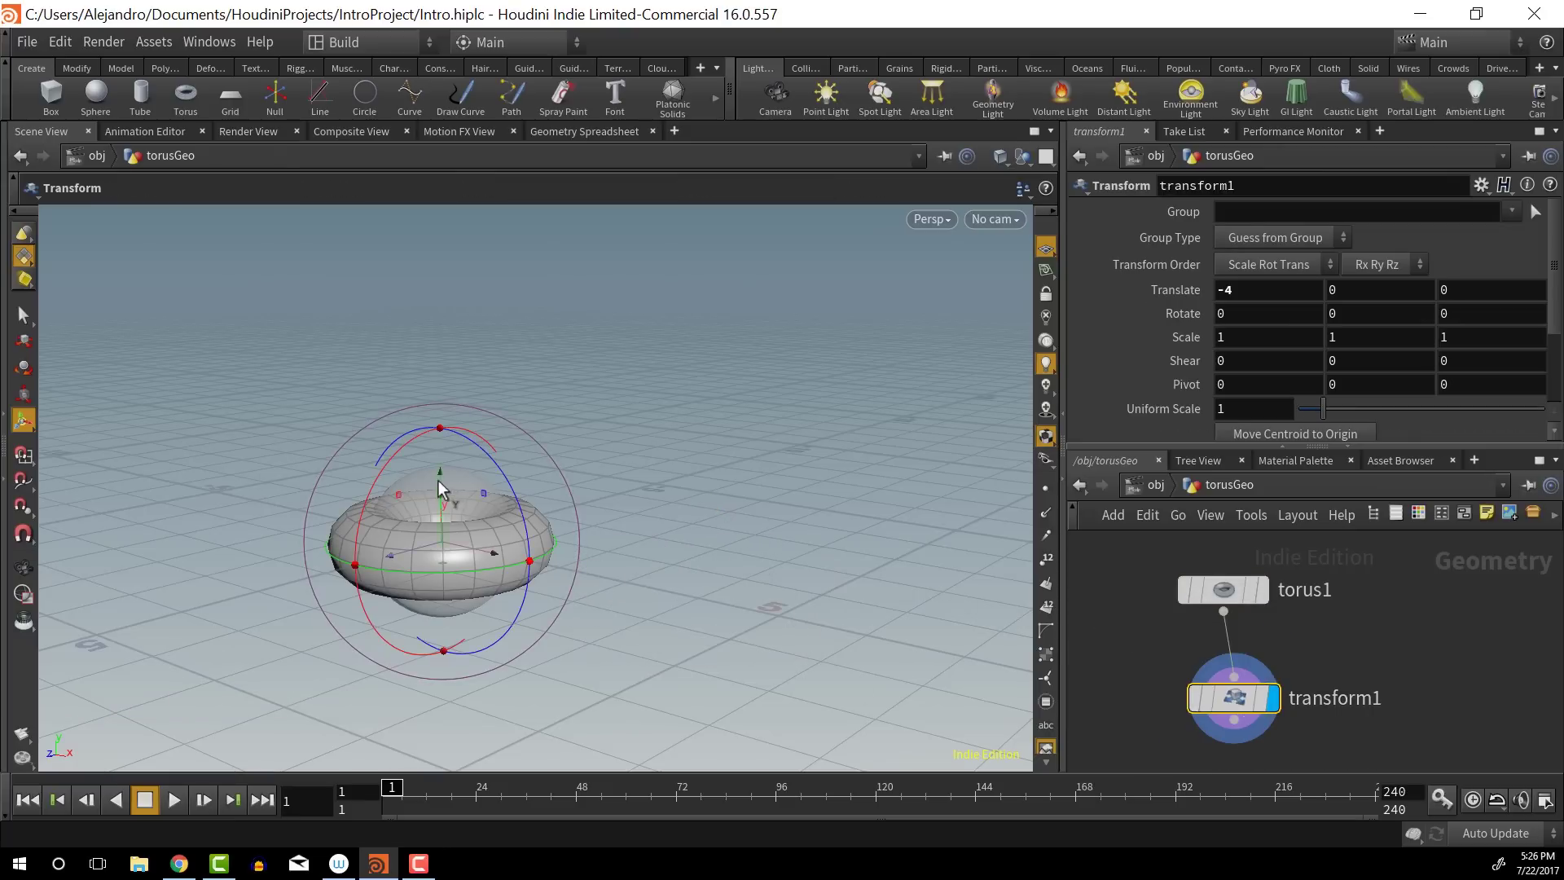
left_click_drag(437, 481, 436, 330)
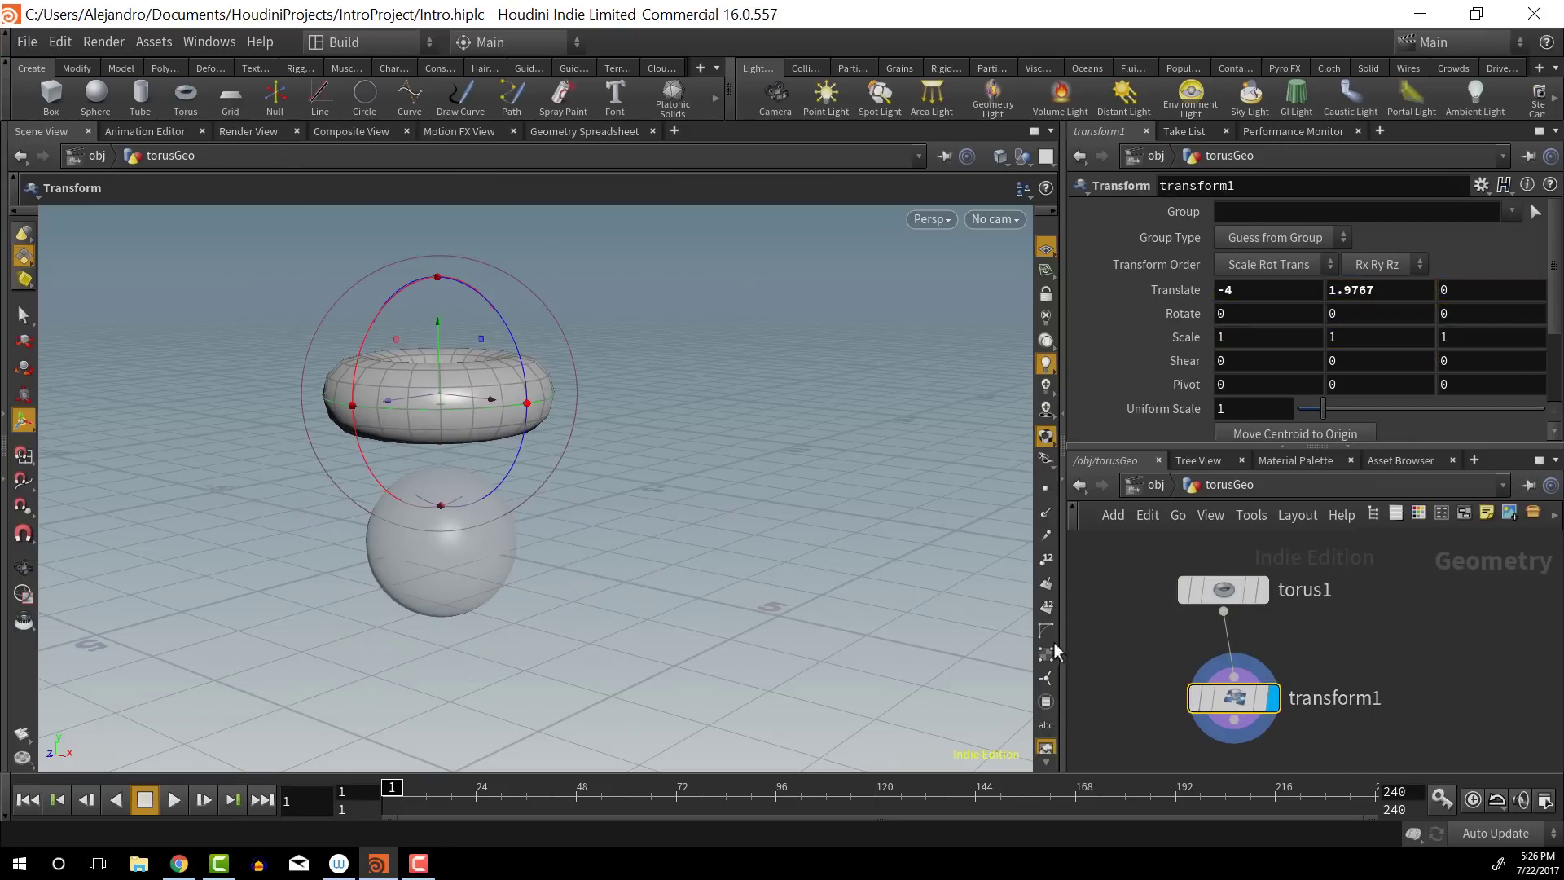
Display torus1 and check its parameters, then switch the selection and display back to transform1
left_click(1262, 590)
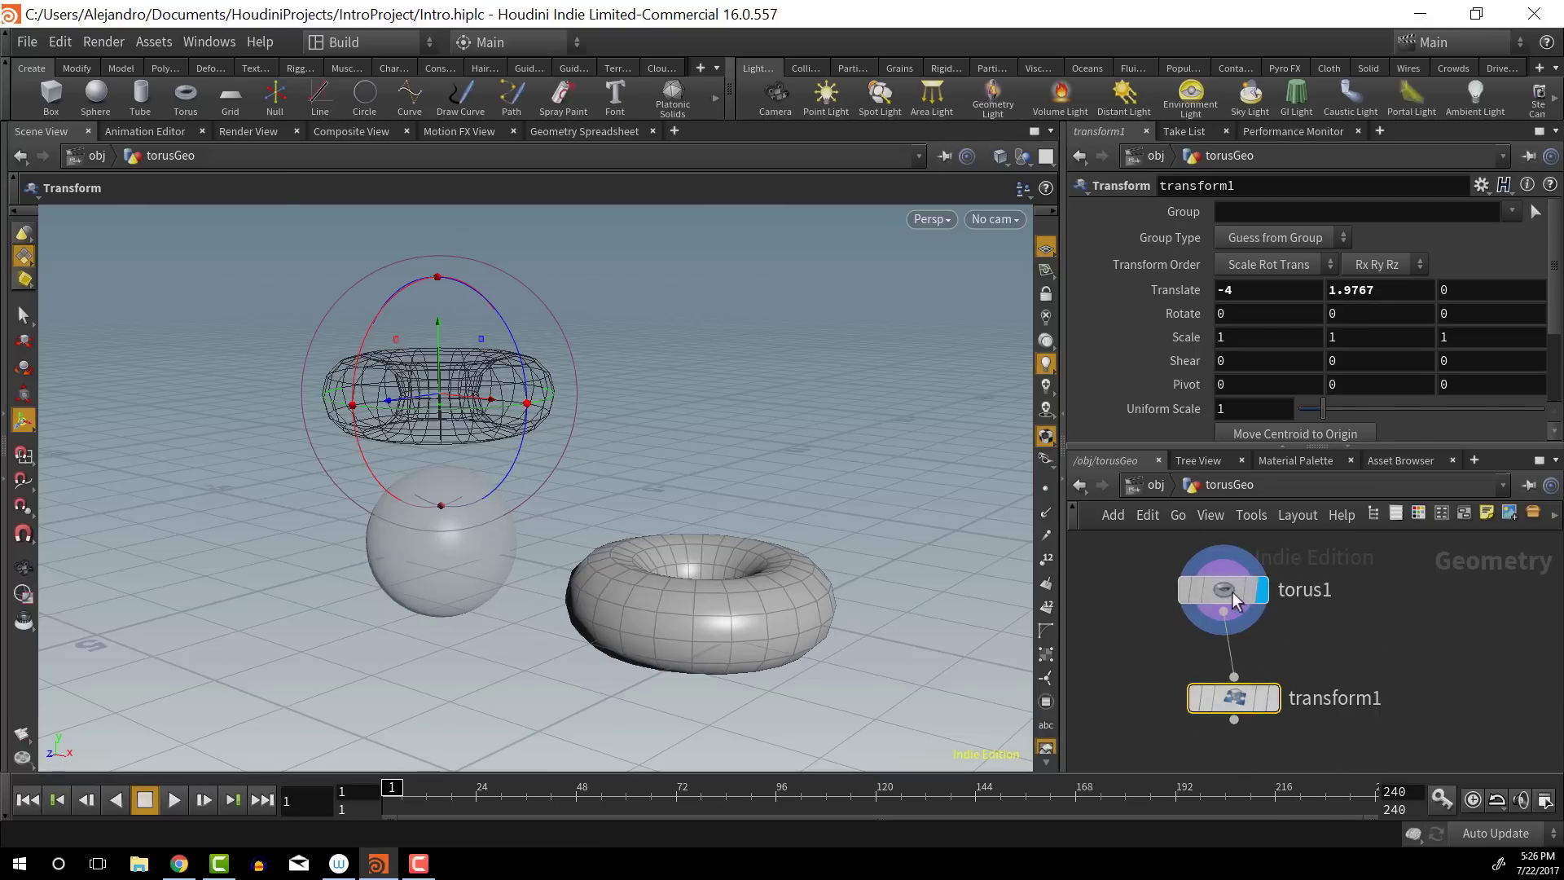
left_click(1190, 585)
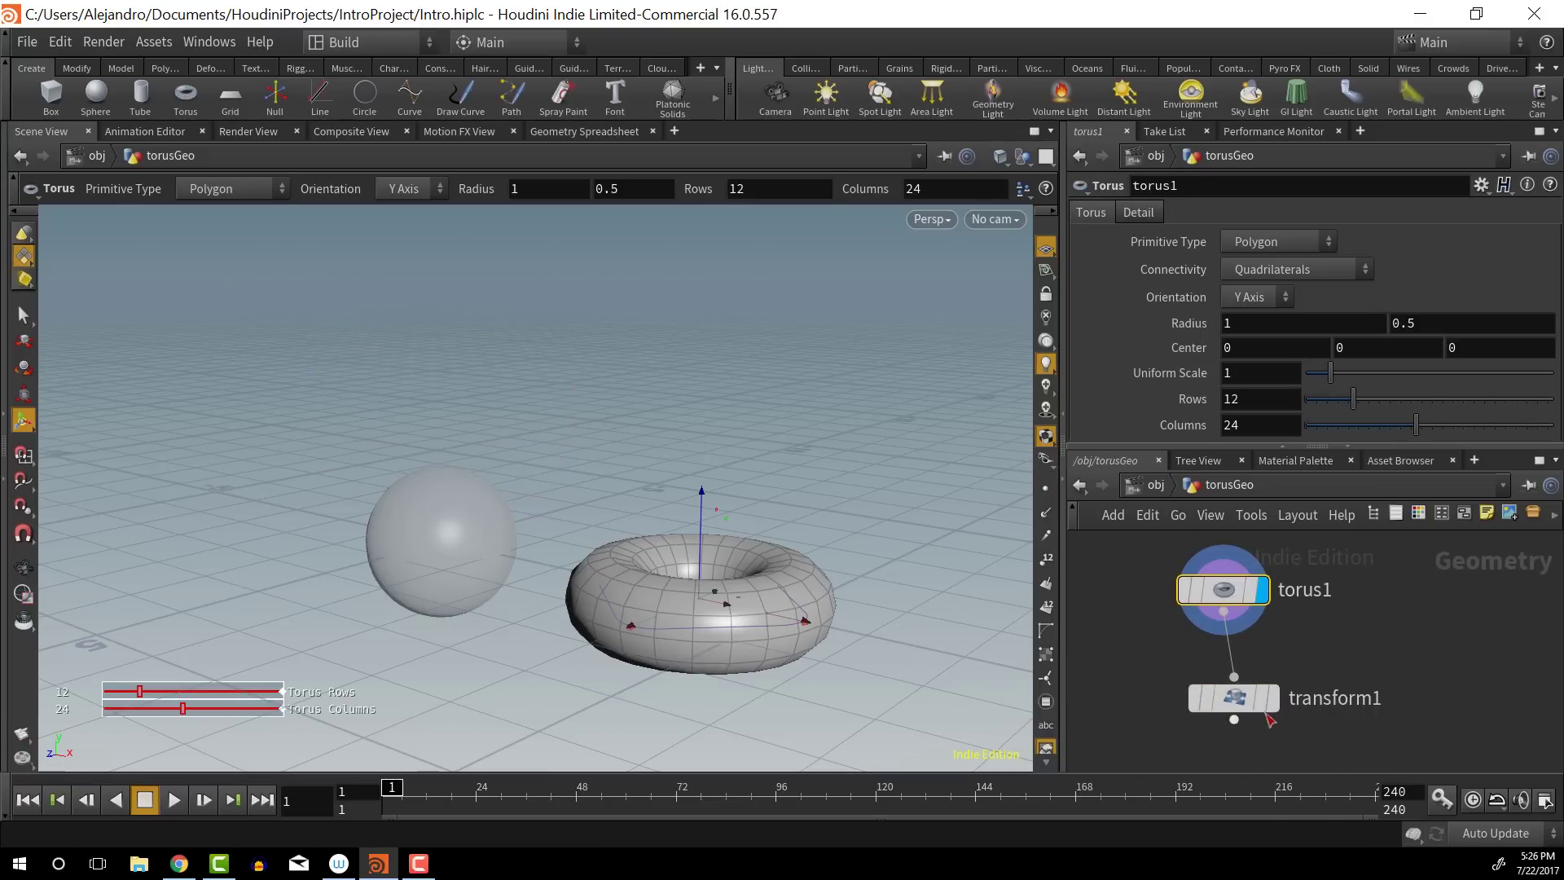
left_click(1232, 697)
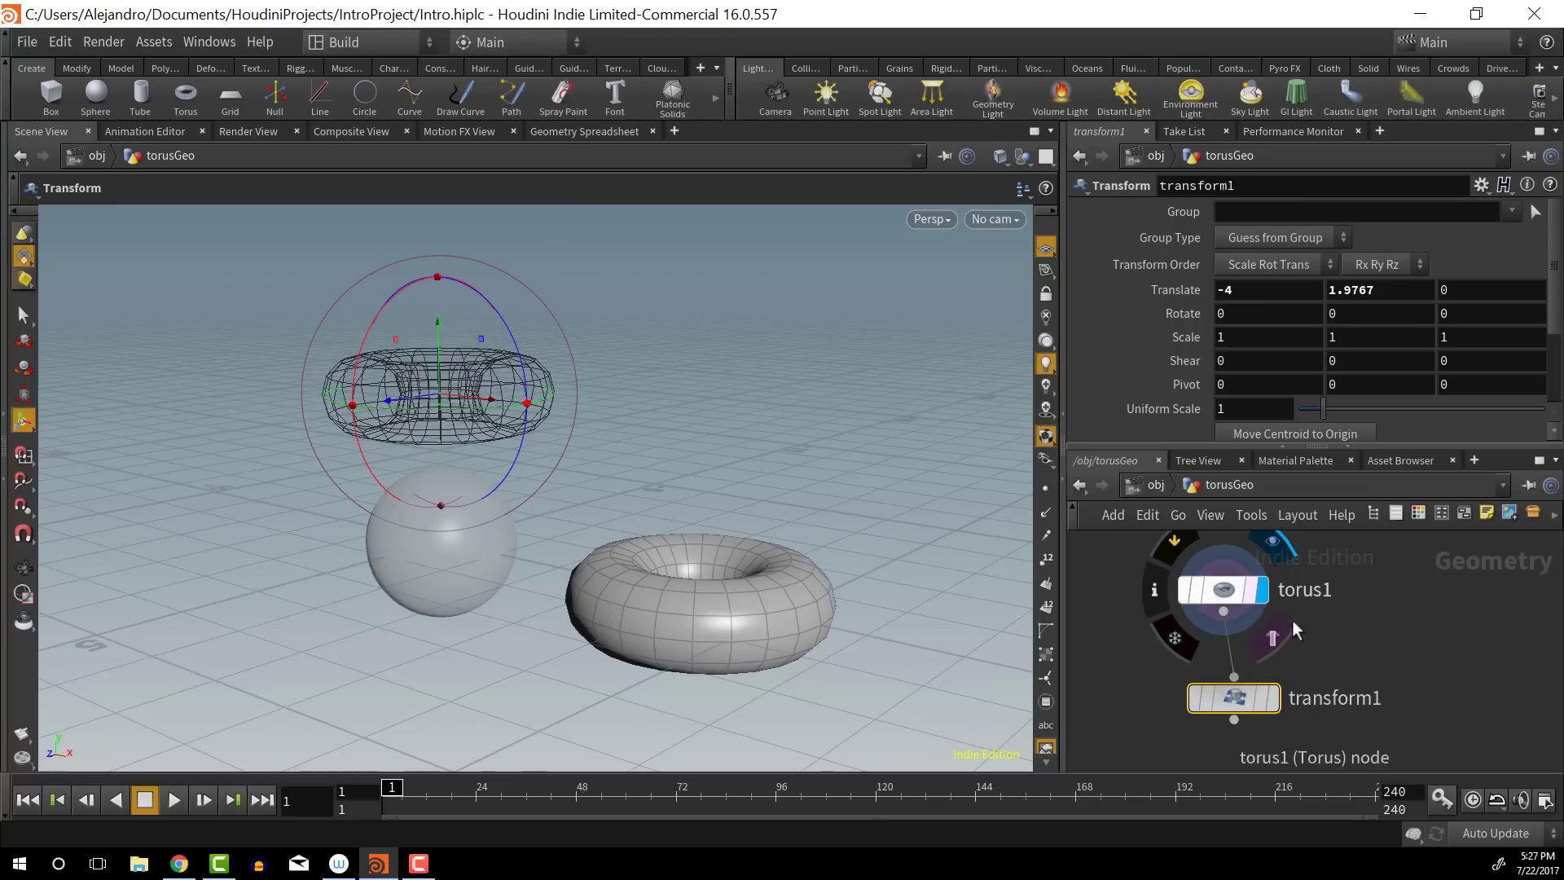
left_click(1275, 700)
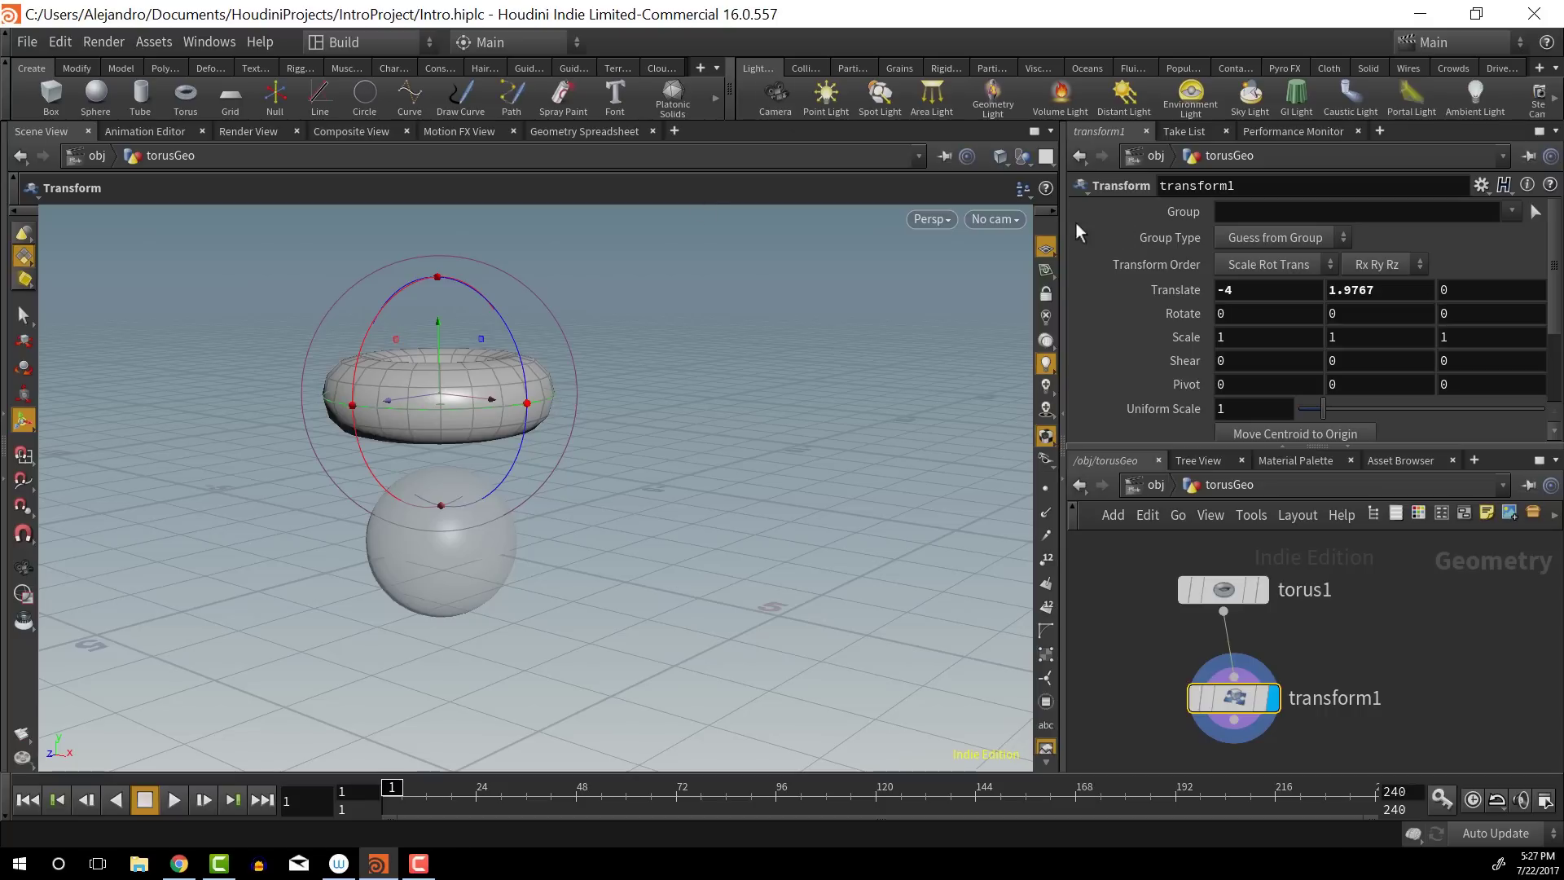
Cut the wire between torus1 and transform1, then reconnect torus1's output to transform1's input
key("y")
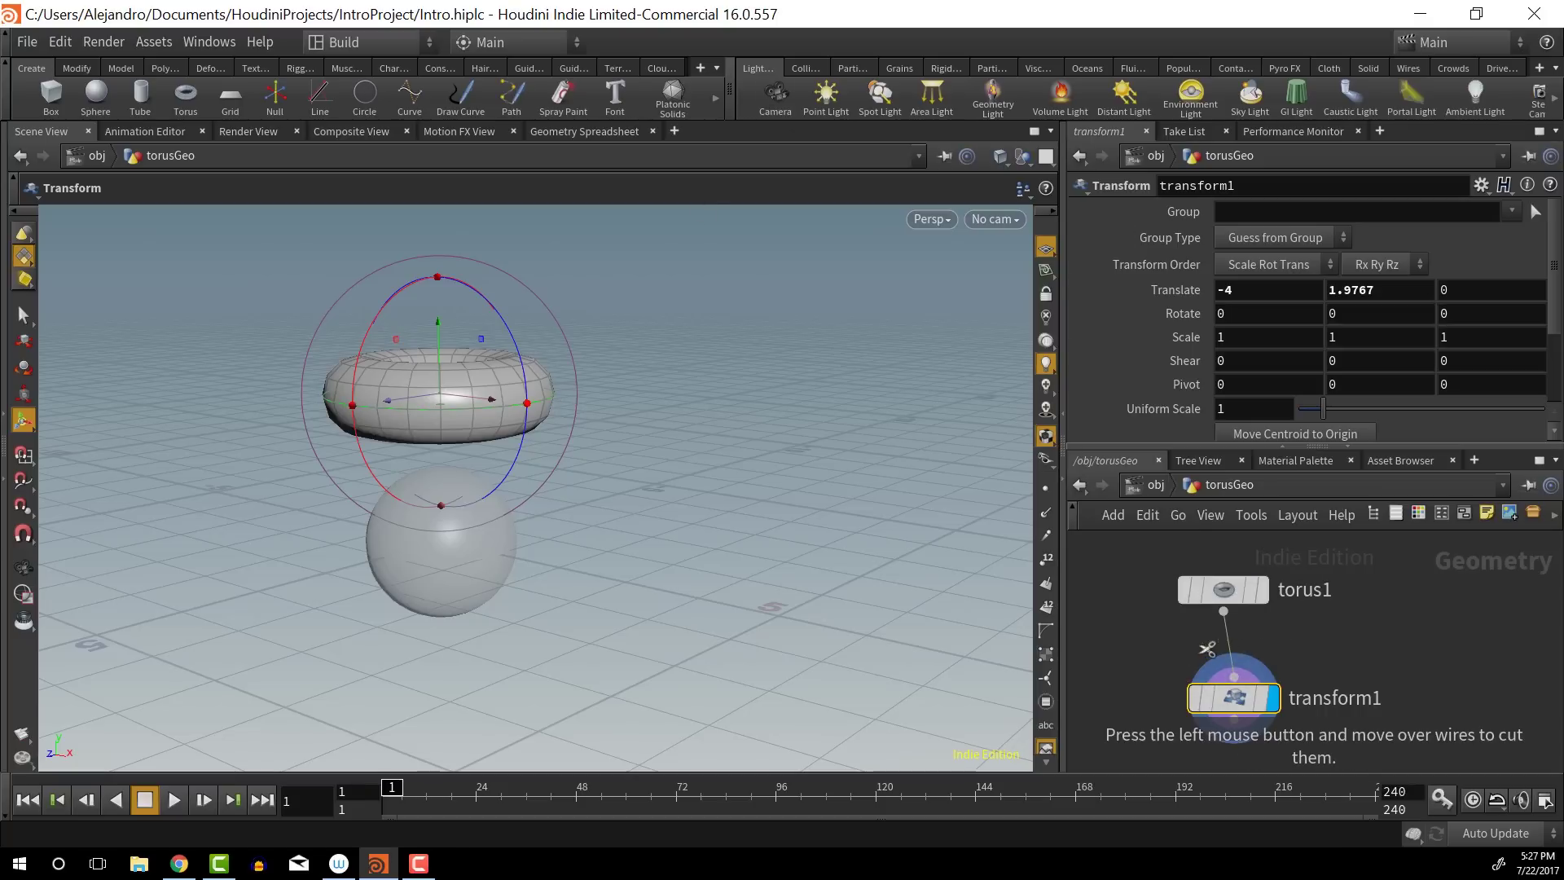
left_click_drag(1213, 645, 1340, 642)
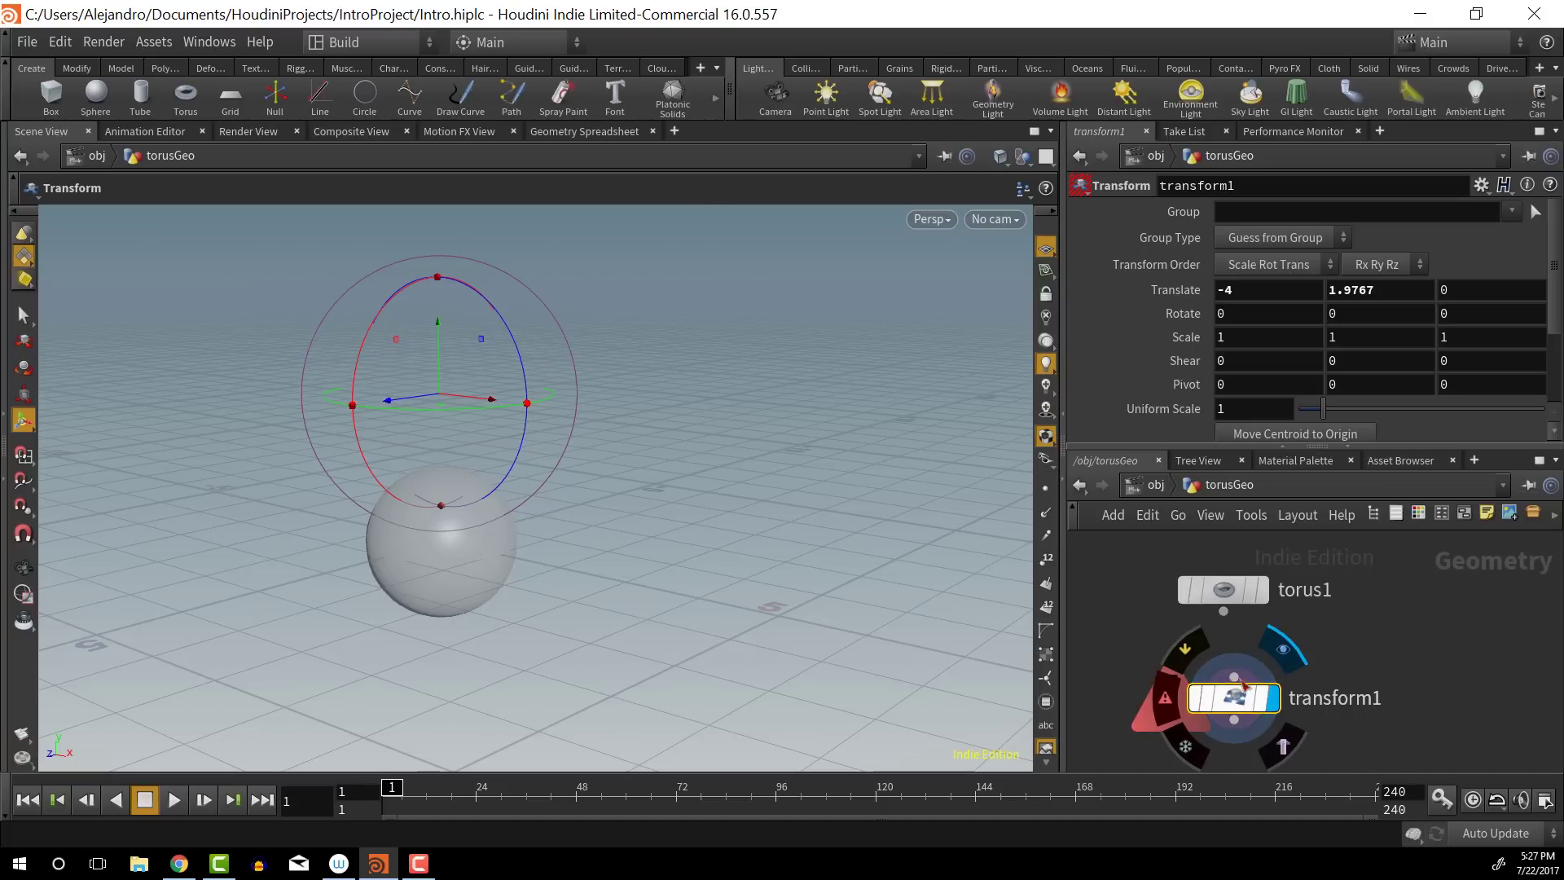
mouse_move(1240, 582)
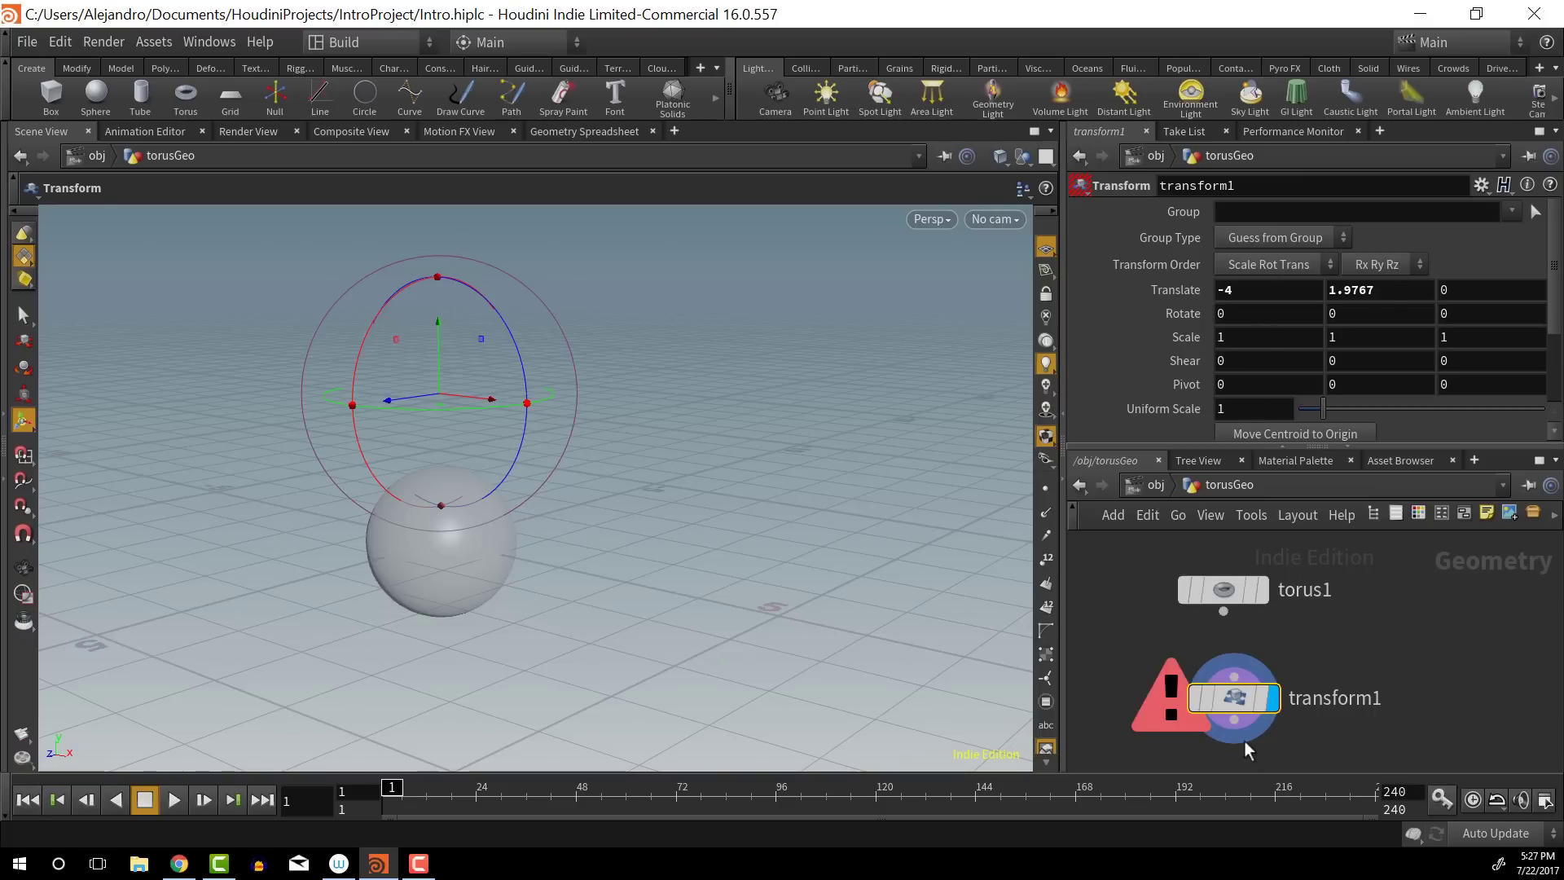
mouse_move(1244, 691)
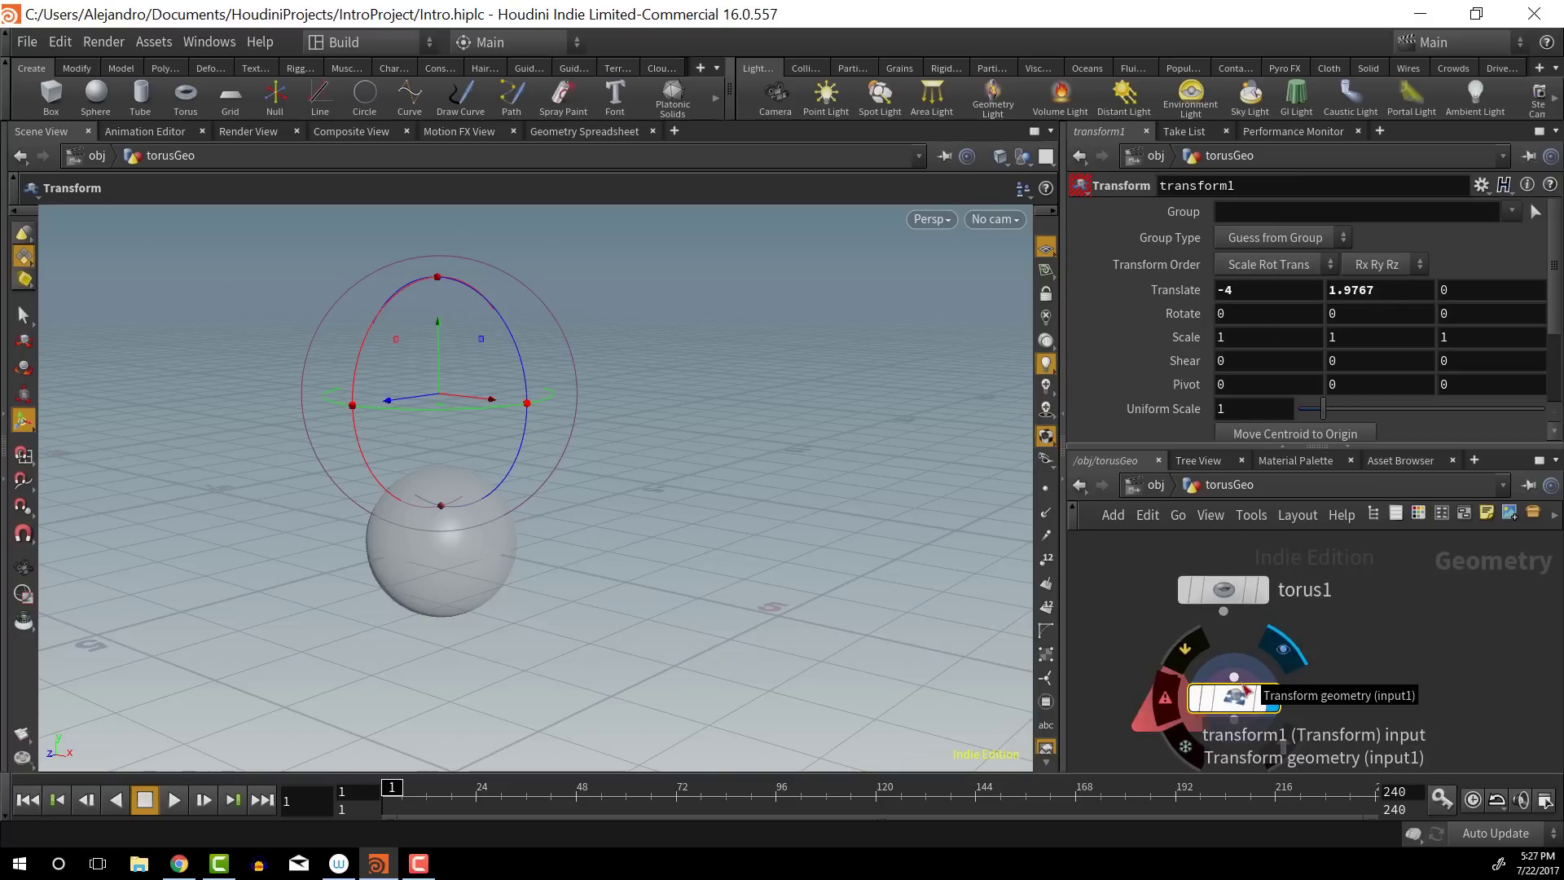
left_click_drag(1243, 690, 1230, 619)
left_click(1224, 612)
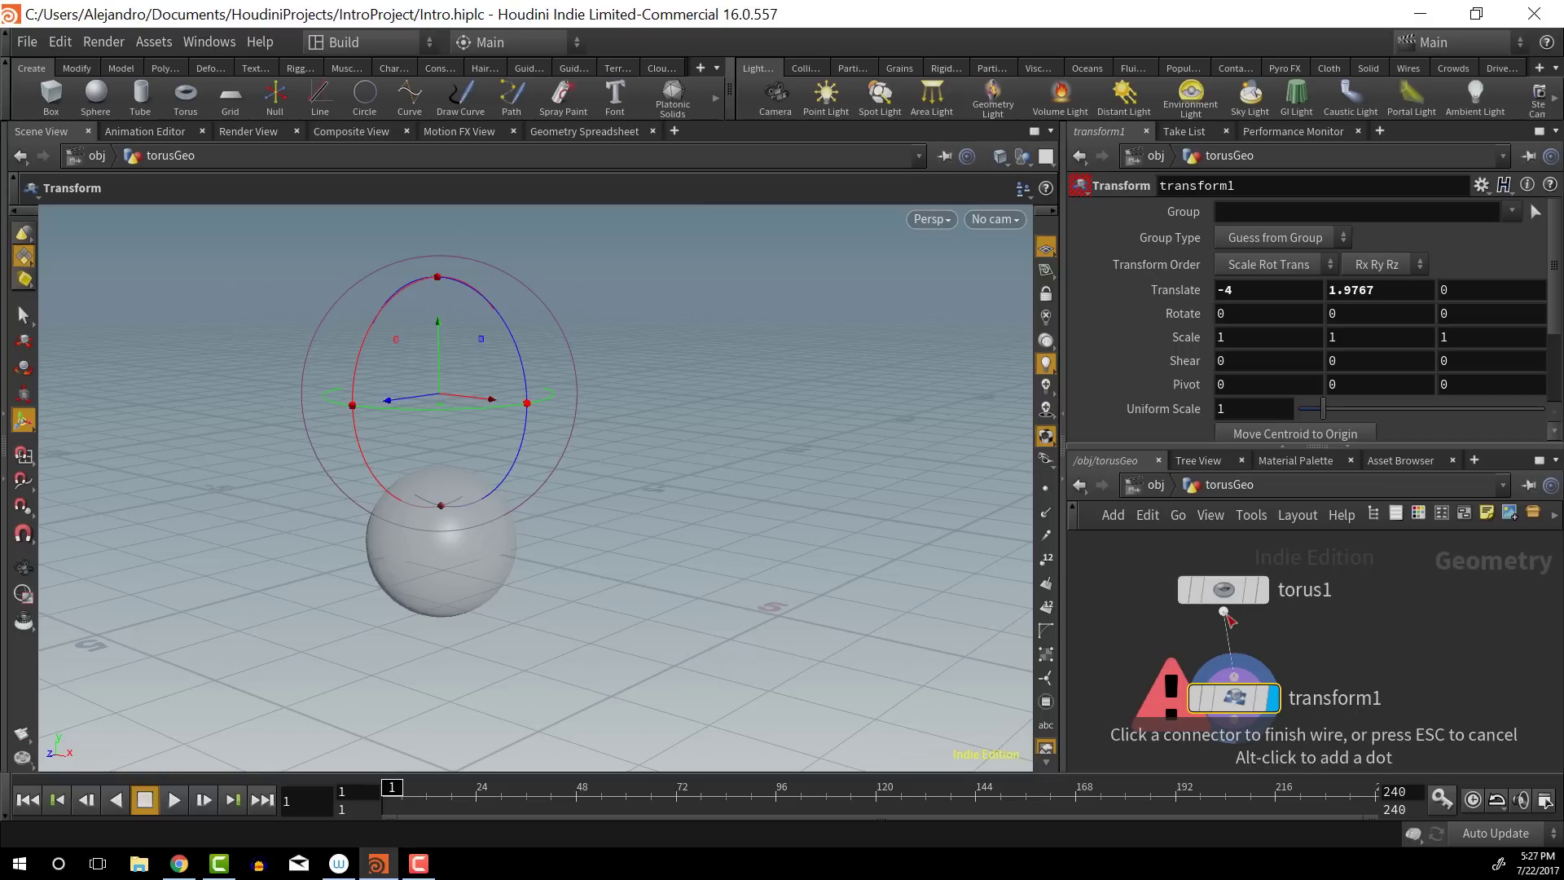
left_click(1238, 681)
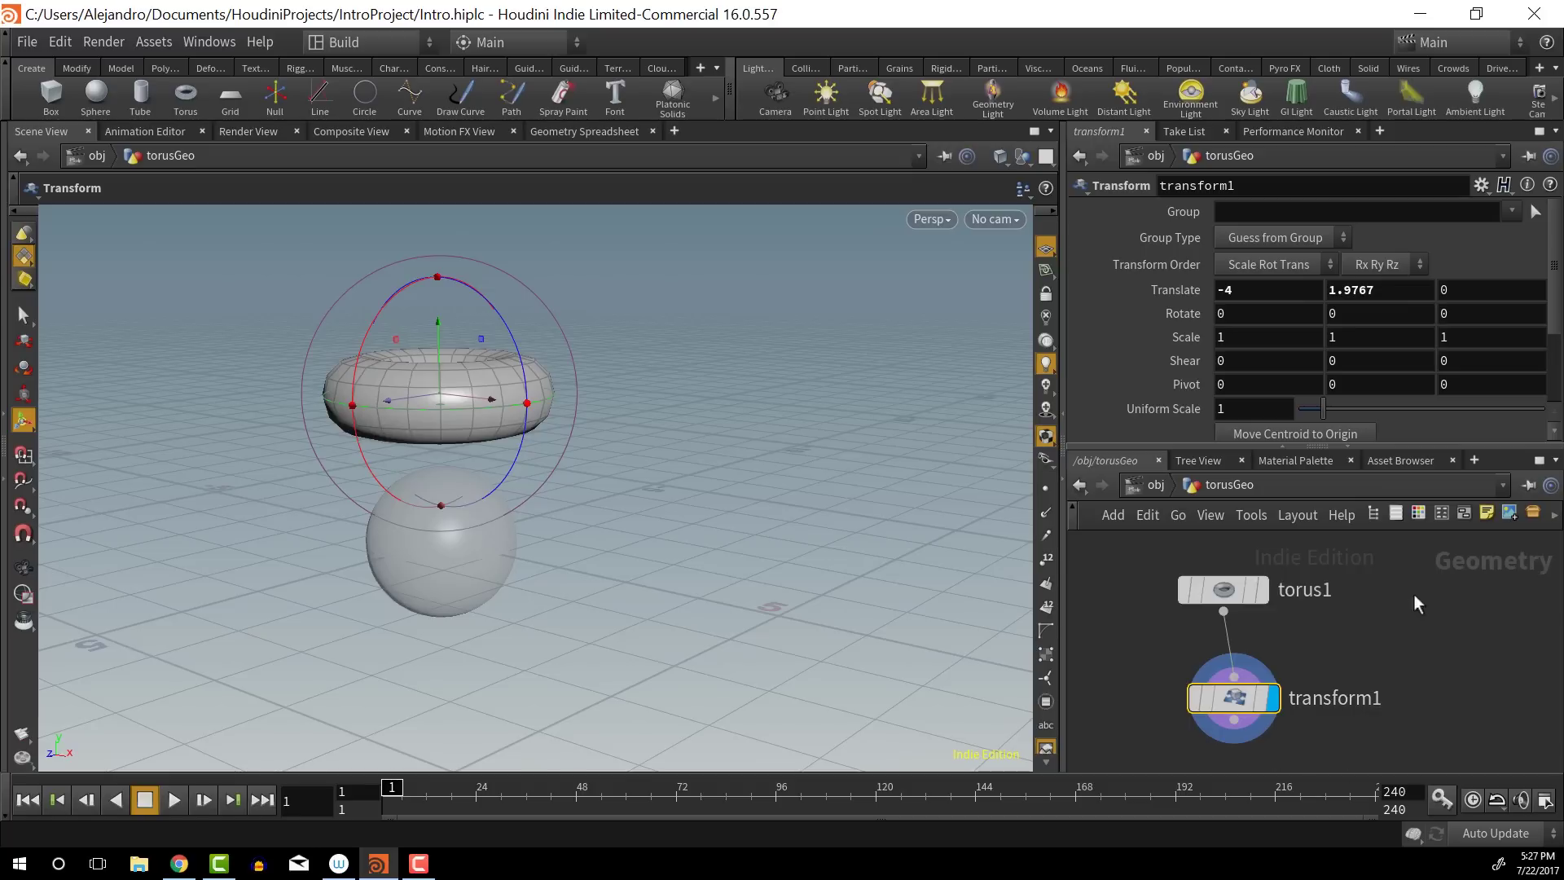
Return to the obj level and delete both the SphereGeo and torusGeo nodes
scroll(1384, 628, "down", 5)
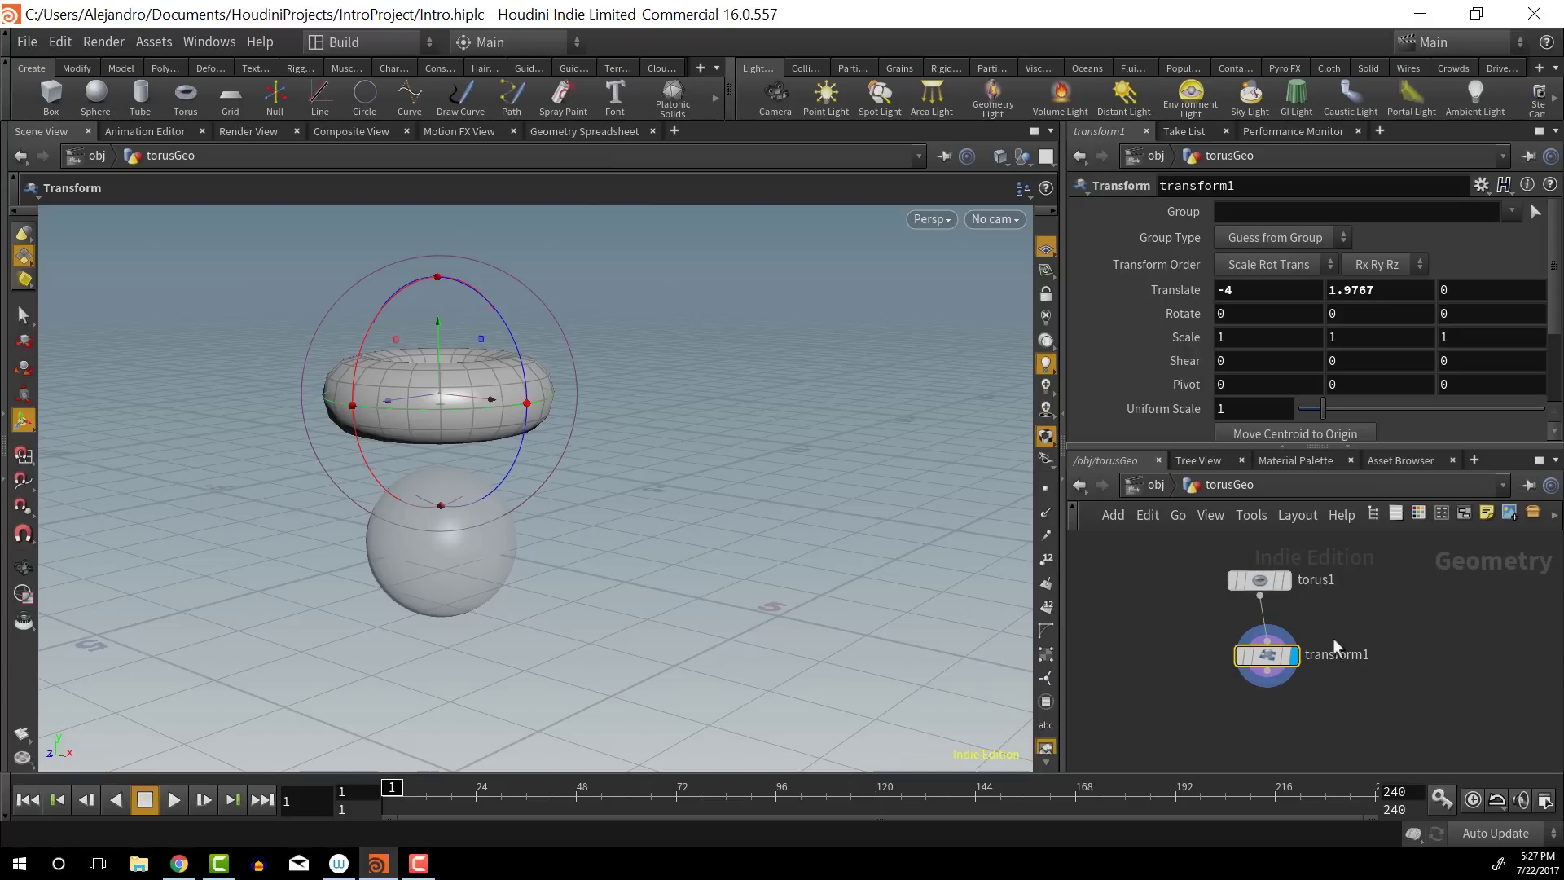
middle_click_drag(1437, 603, 1410, 606)
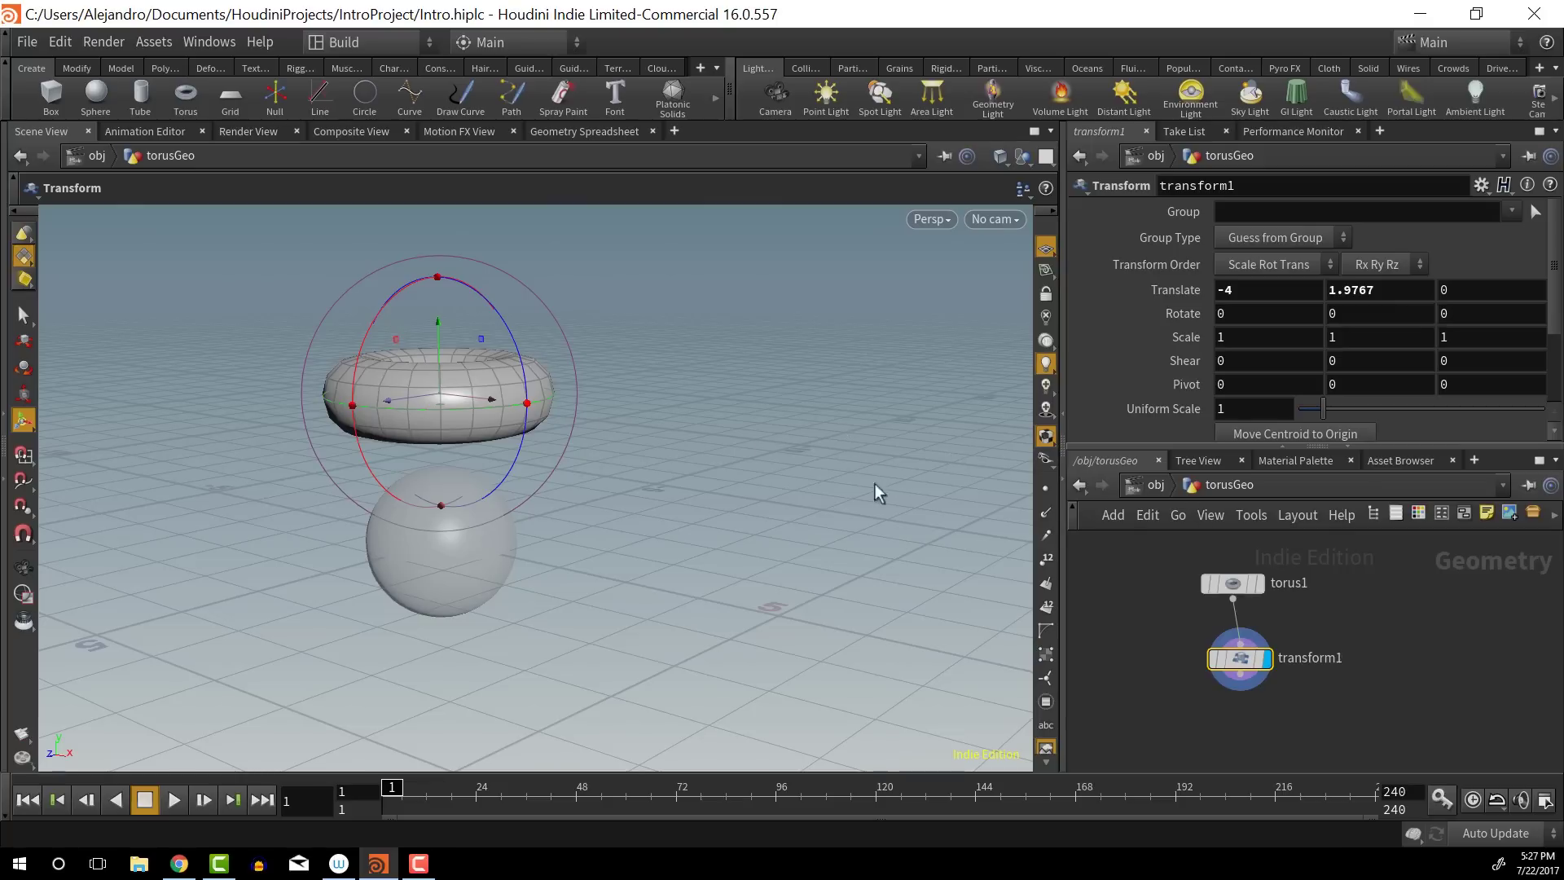
left_click(1153, 485)
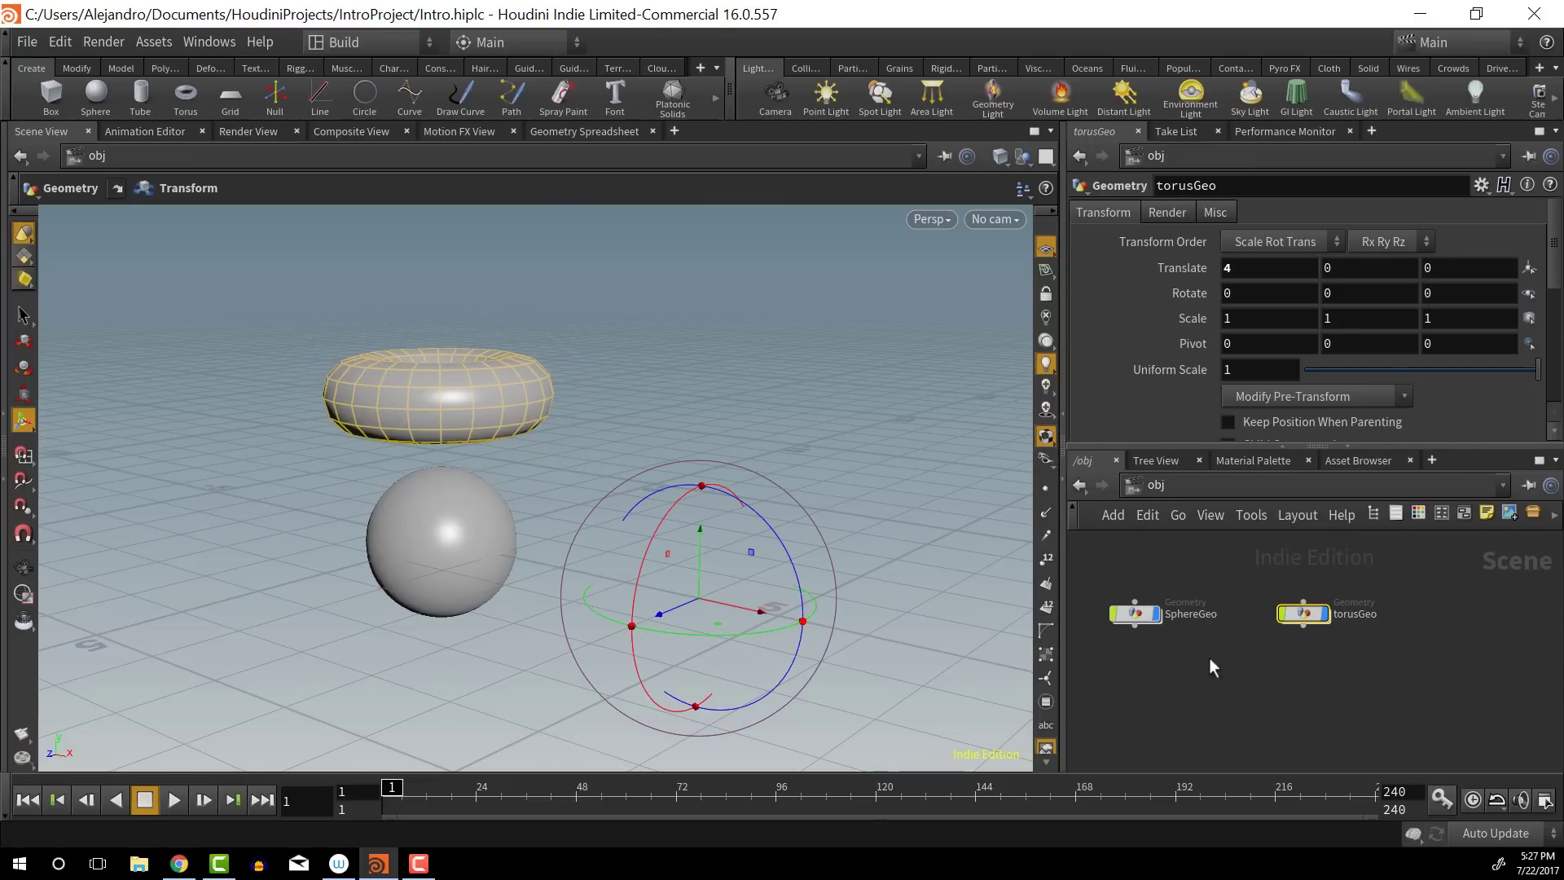
left_click_drag(1122, 554, 1515, 681)
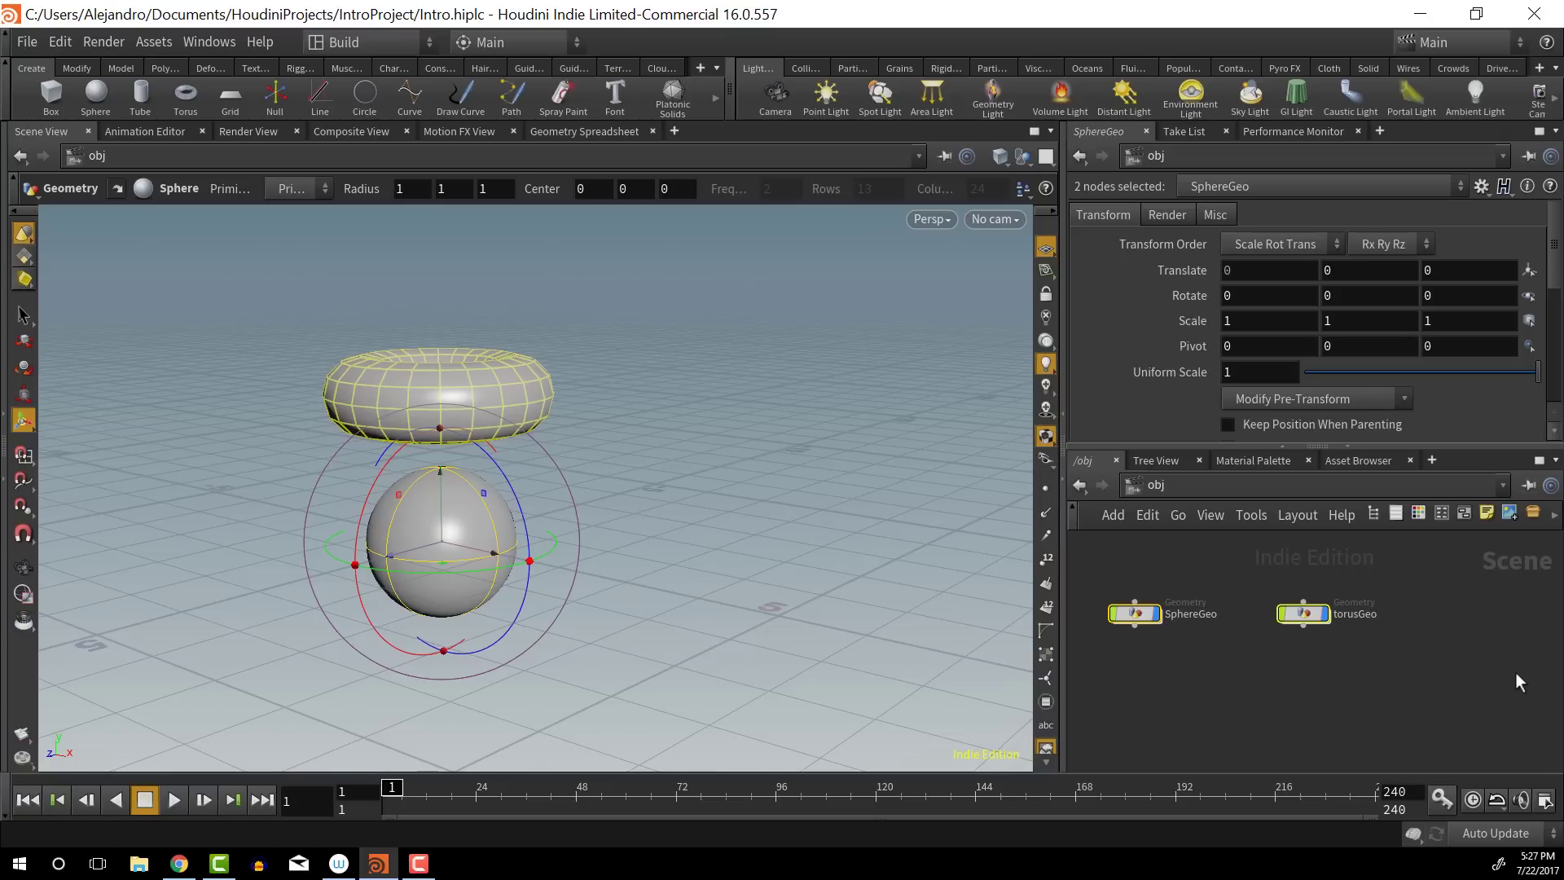
key("Delete")
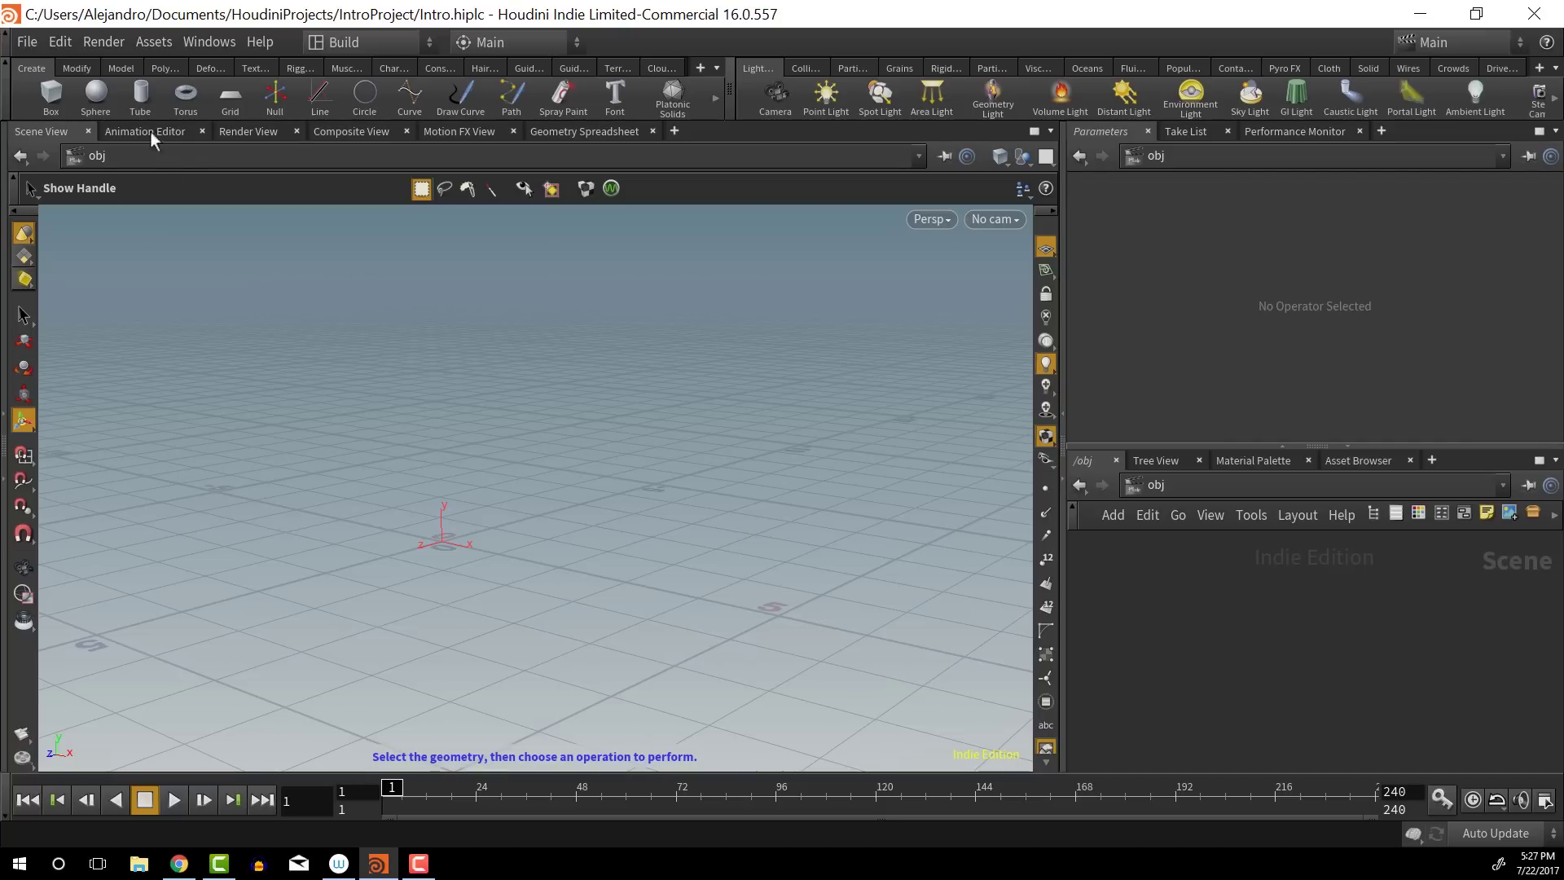
Create a sphere object at the world origin and reposition its node in the obj network
left_click(95, 95)
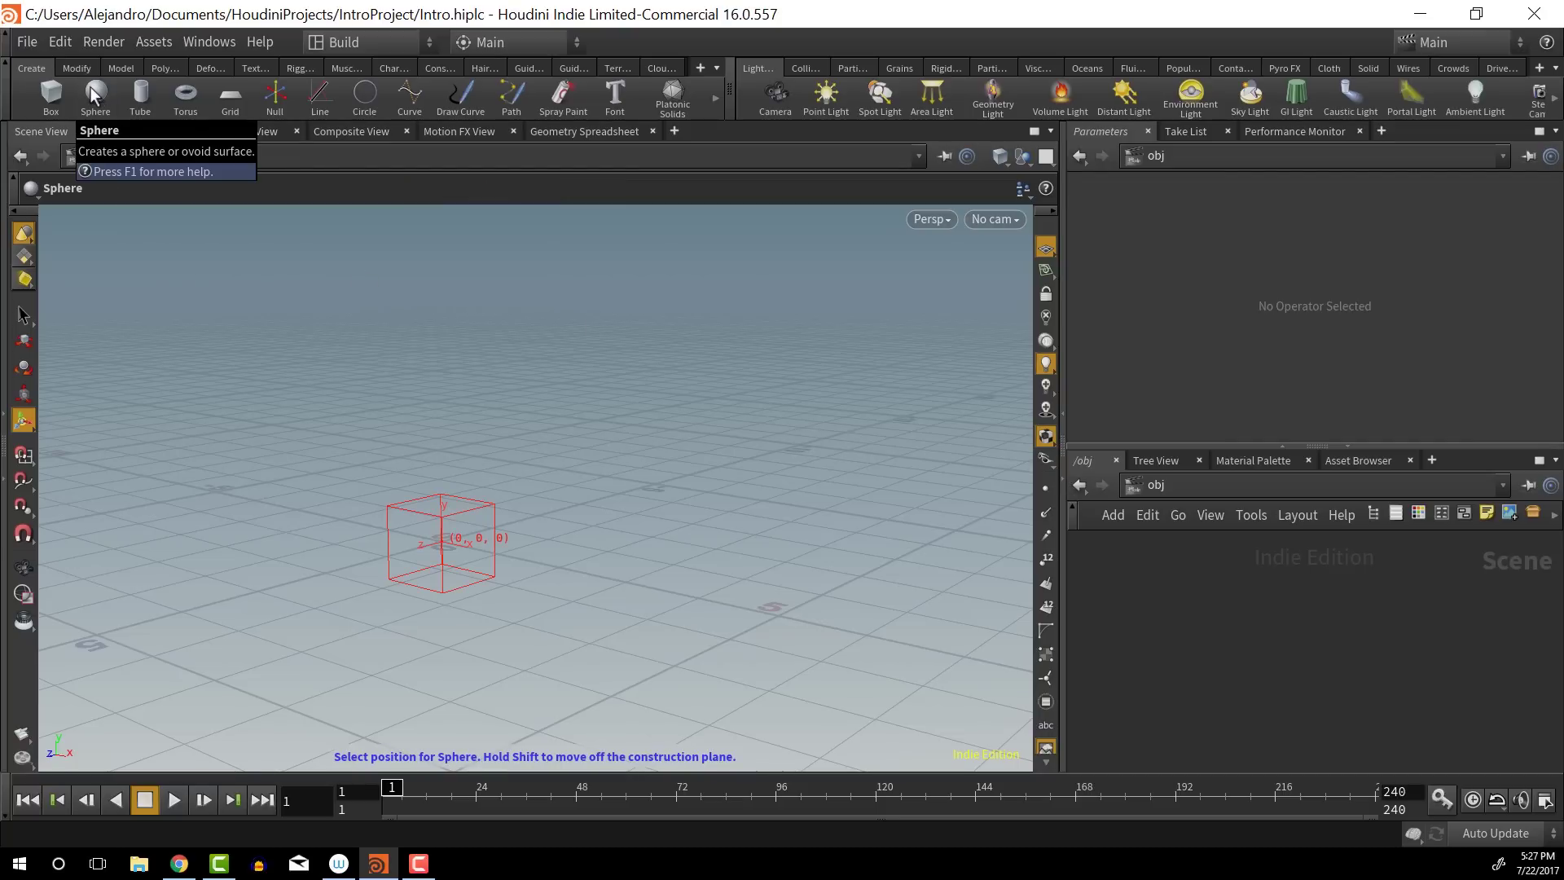
key("Return")
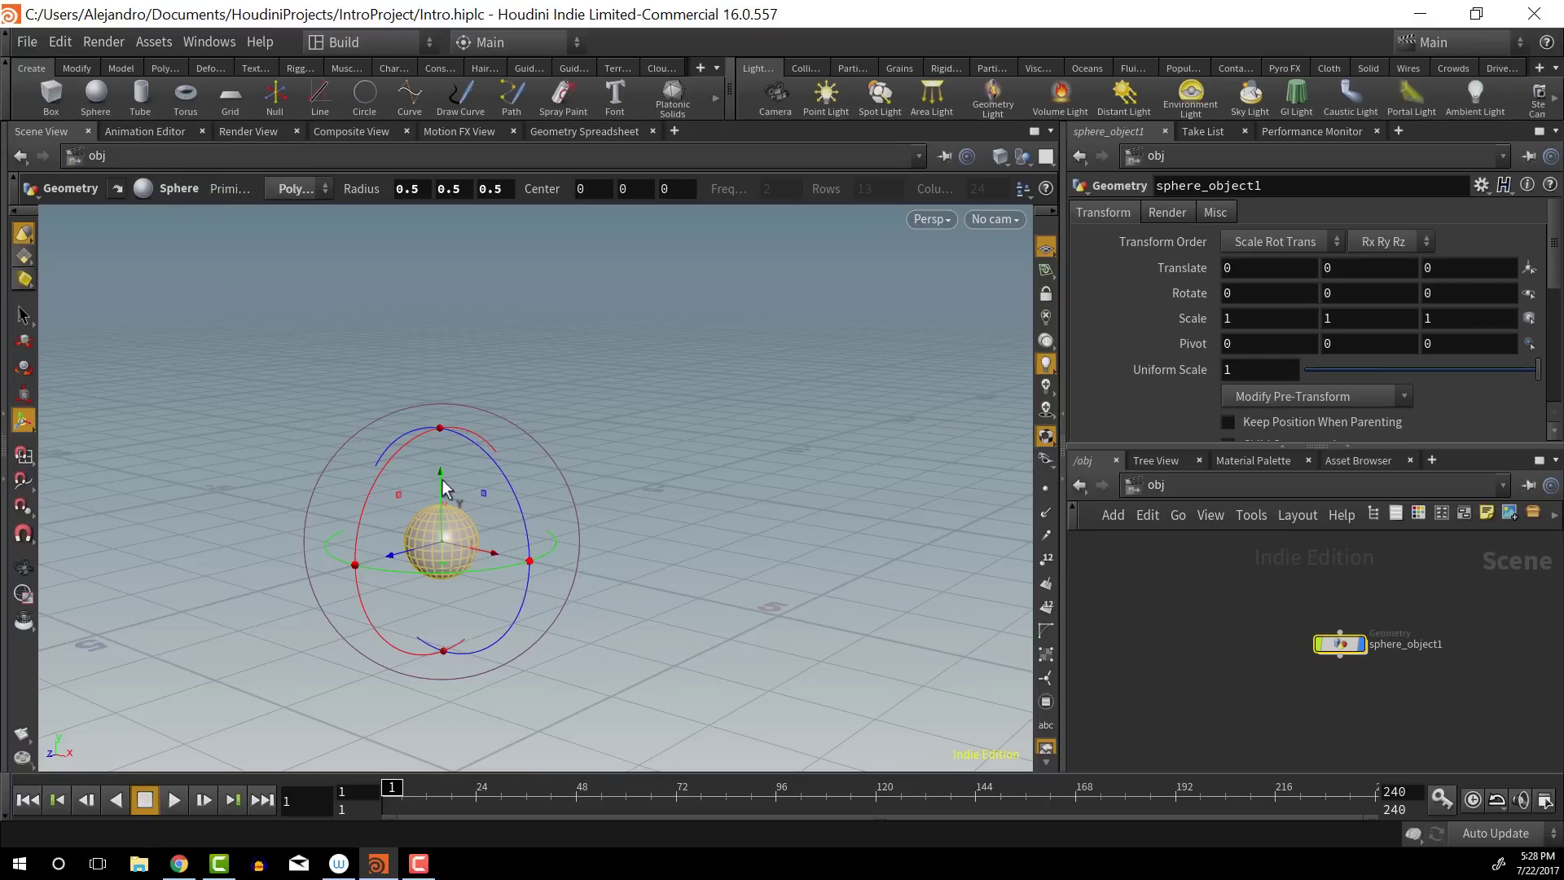
mouse_move(1358, 649)
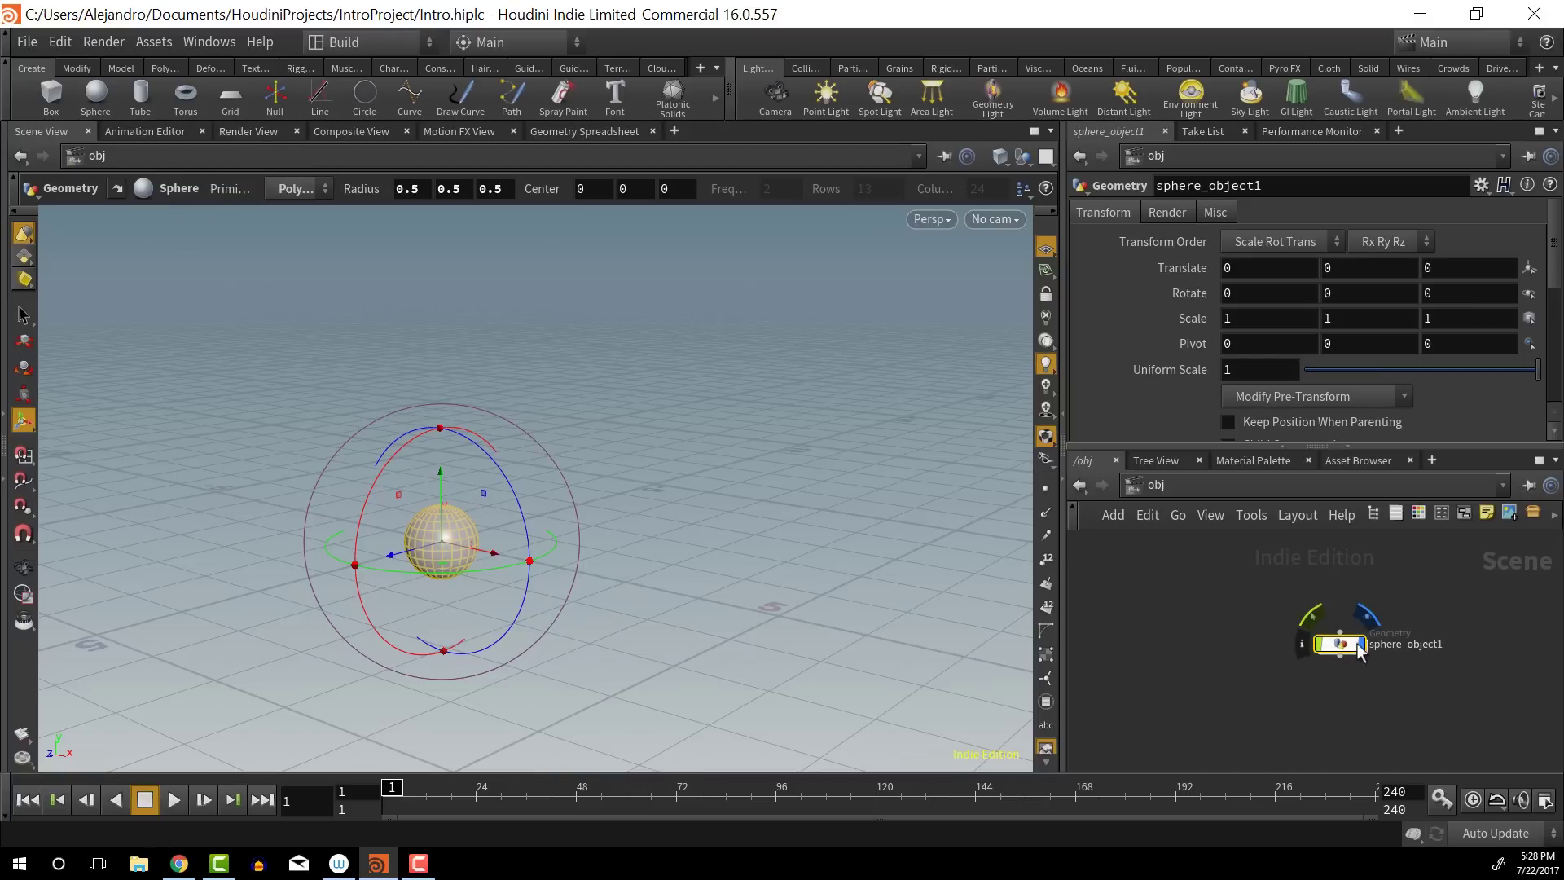
left_click_drag(1359, 649, 1213, 600)
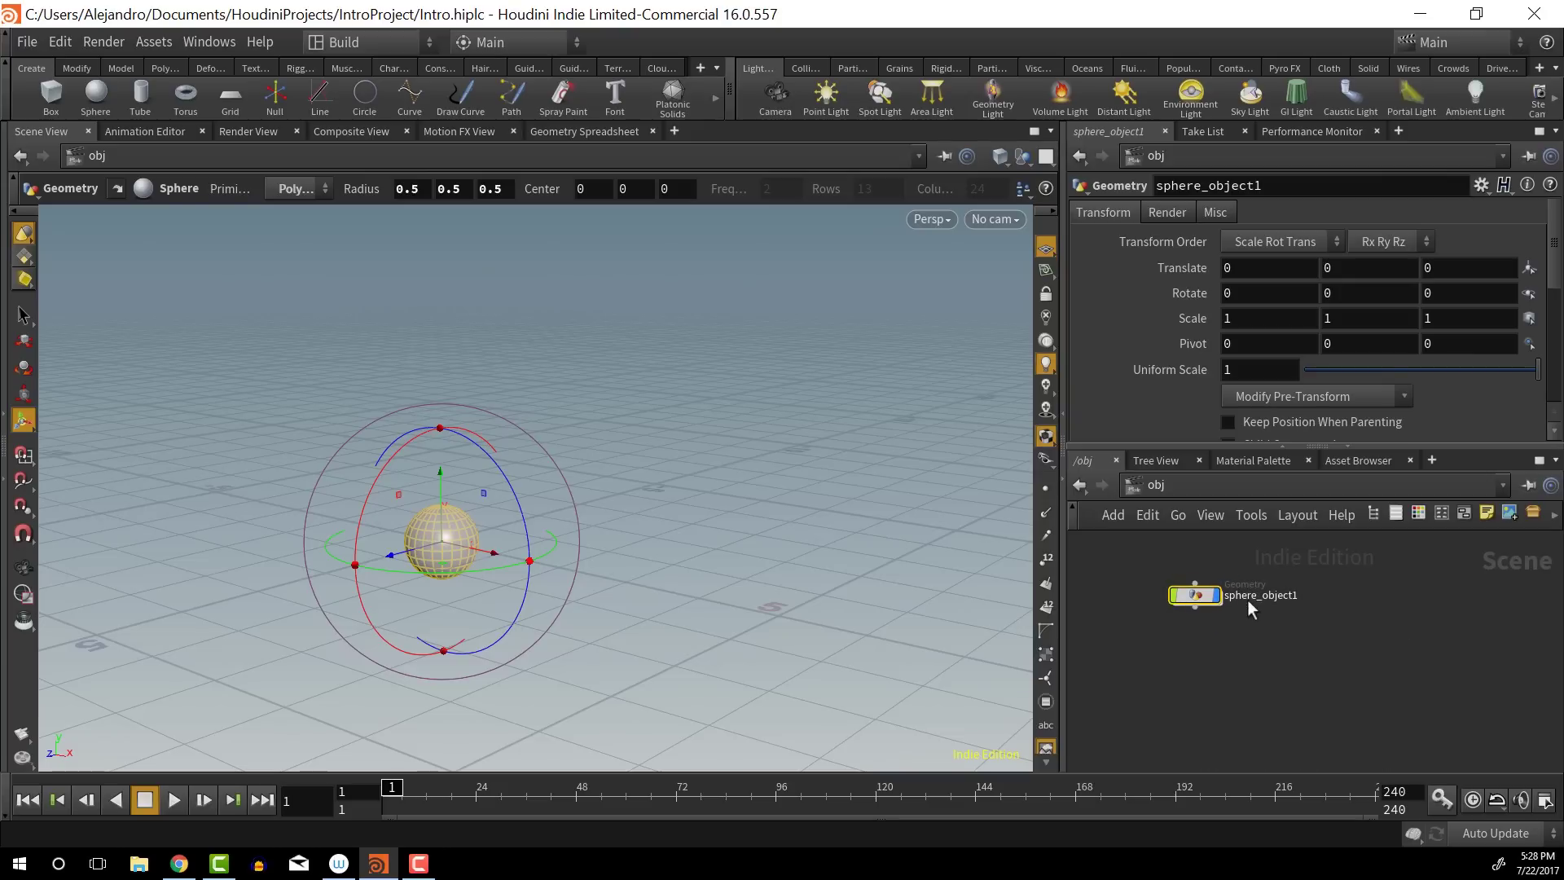
Go inside sphere_object1 and raise sphere1 in the viewport to a Center Y of about 0.485
double_click(1199, 595)
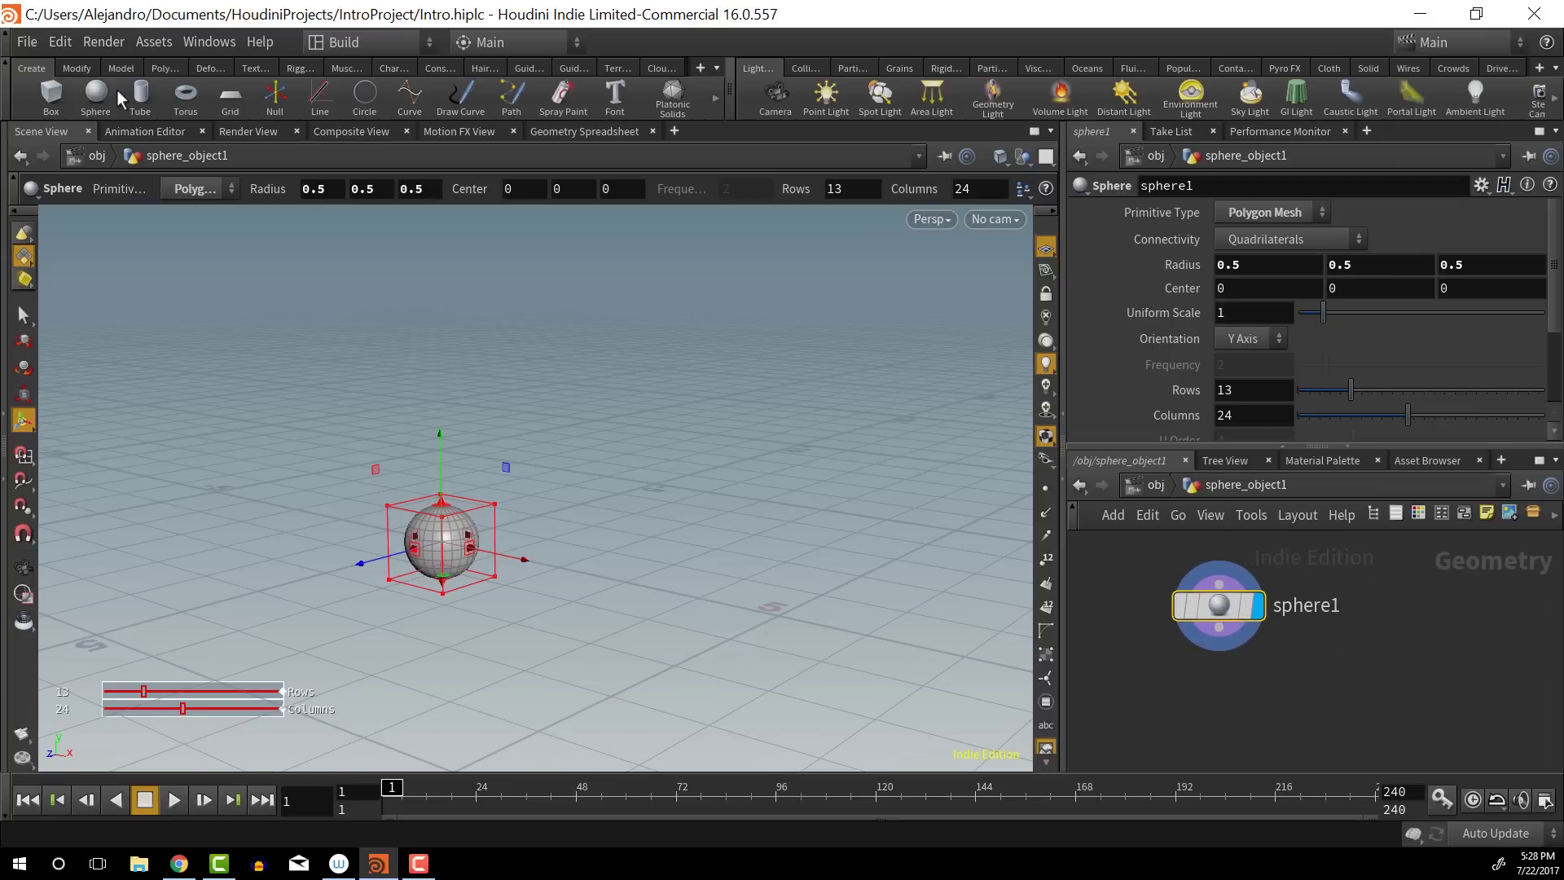
mouse_move(1227, 606)
left_click_drag(444, 468, 441, 431)
key("Escape")
left_click_drag(529, 574, 729, 546)
key("Return")
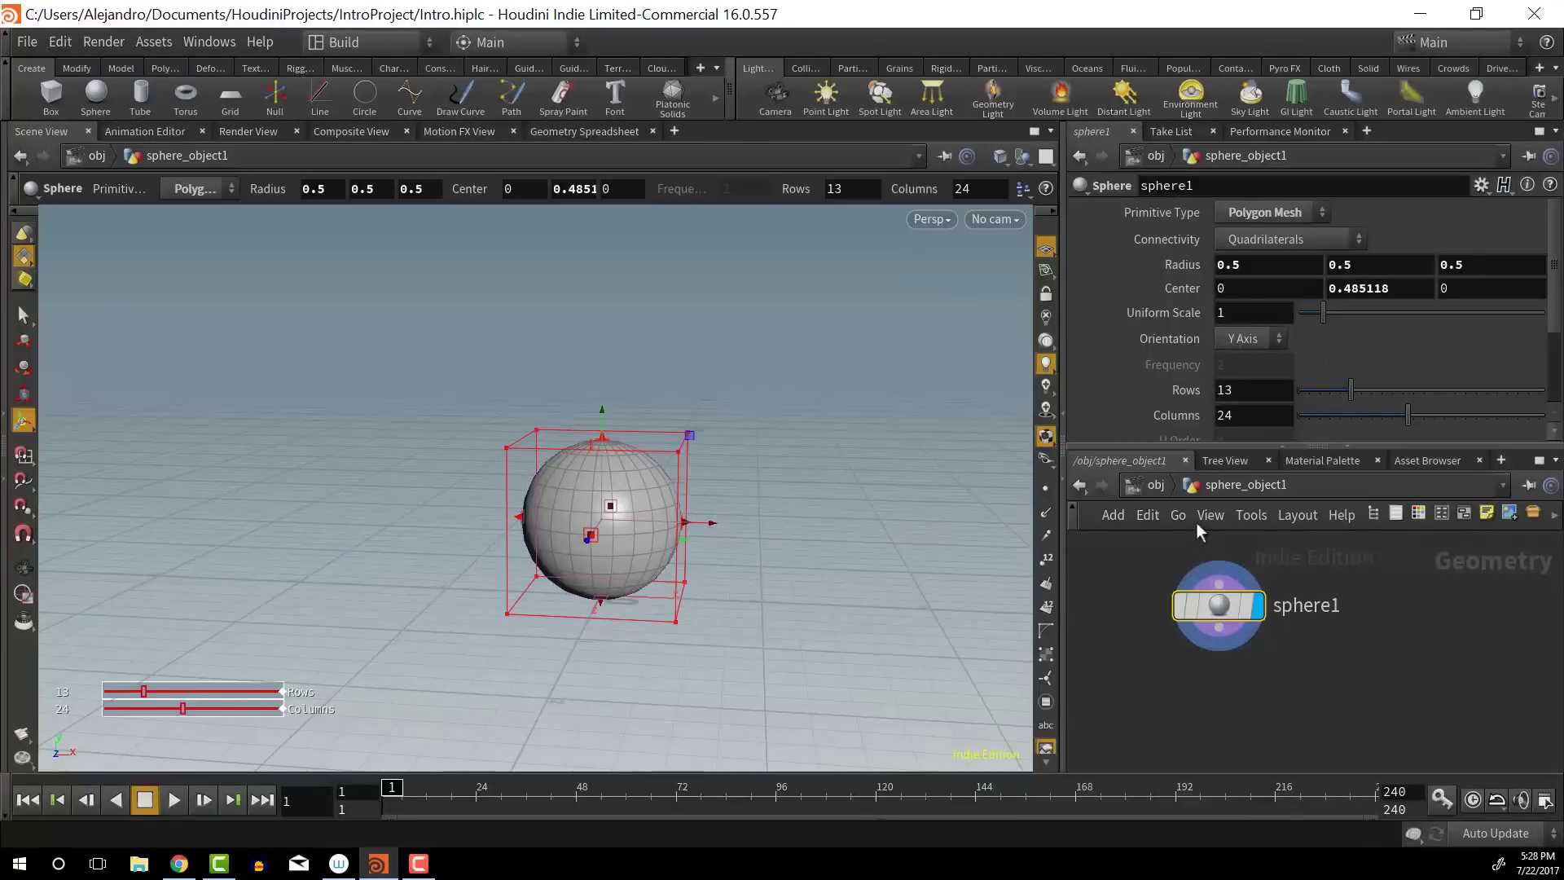
Duplicate sphere1, place the copy beside the original node and raise the copy to a Center Y of about 1.02
mouse_move(1219, 603)
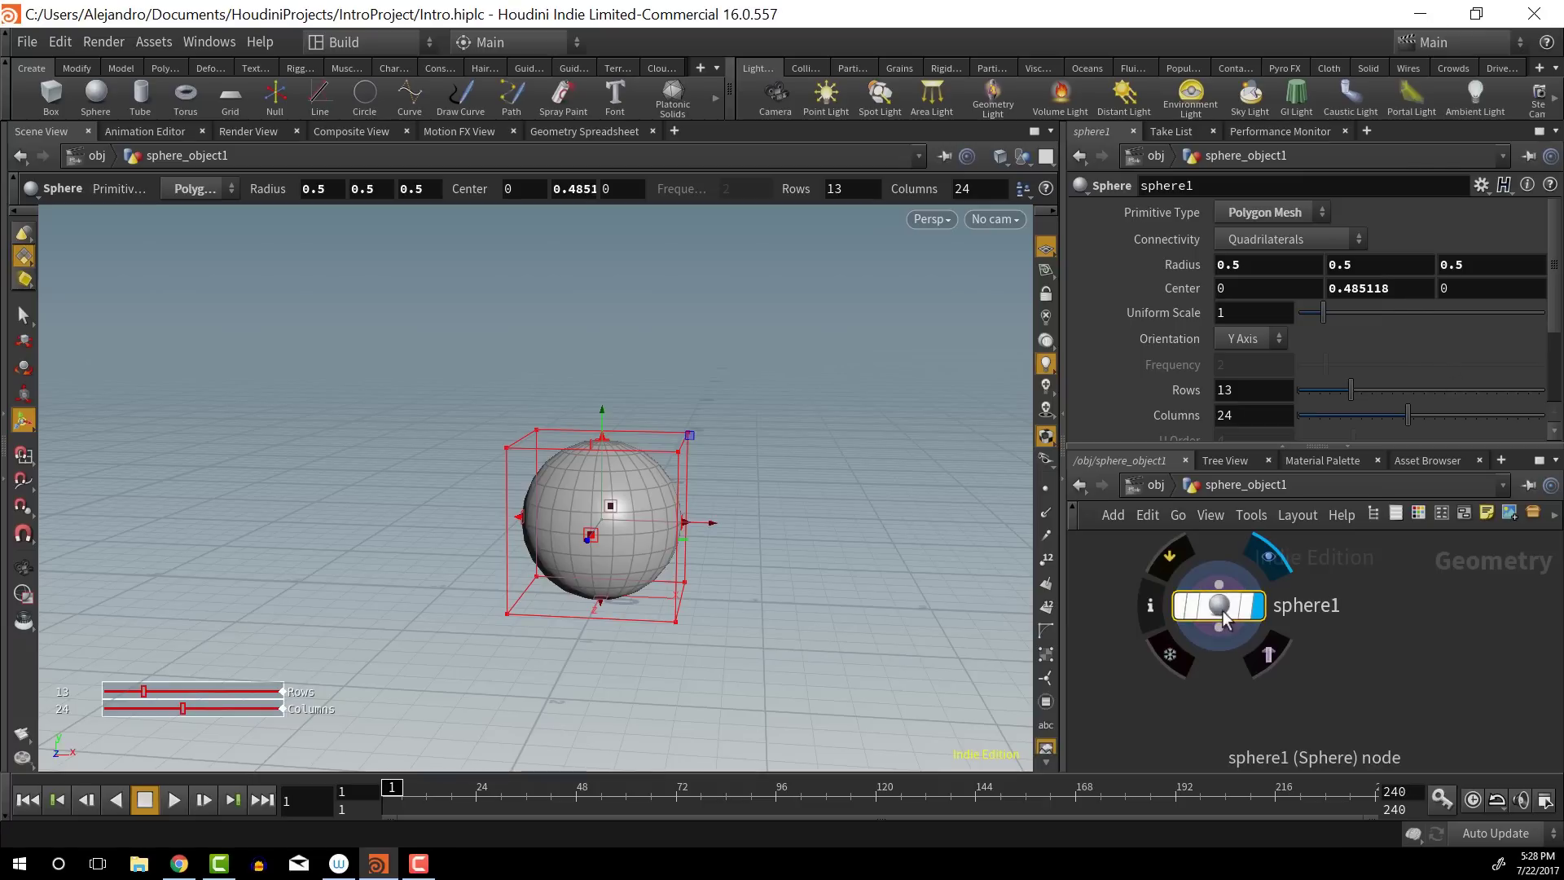
key("ctrl+c")
key("ctrl+v")
left_click_drag(1226, 620, 1432, 601)
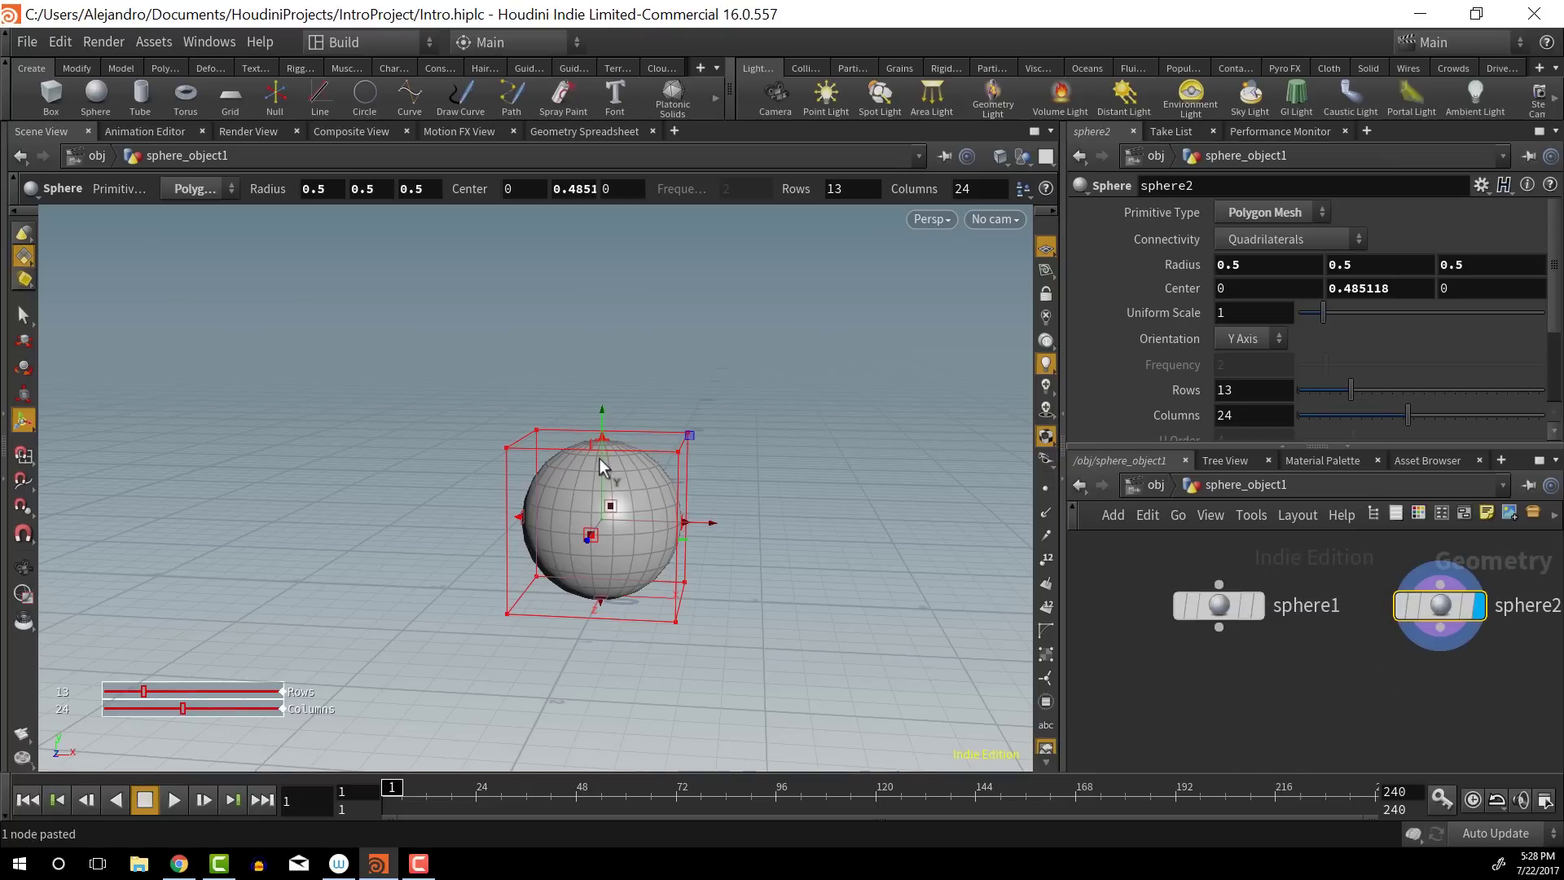
left_click_drag(602, 459, 607, 378)
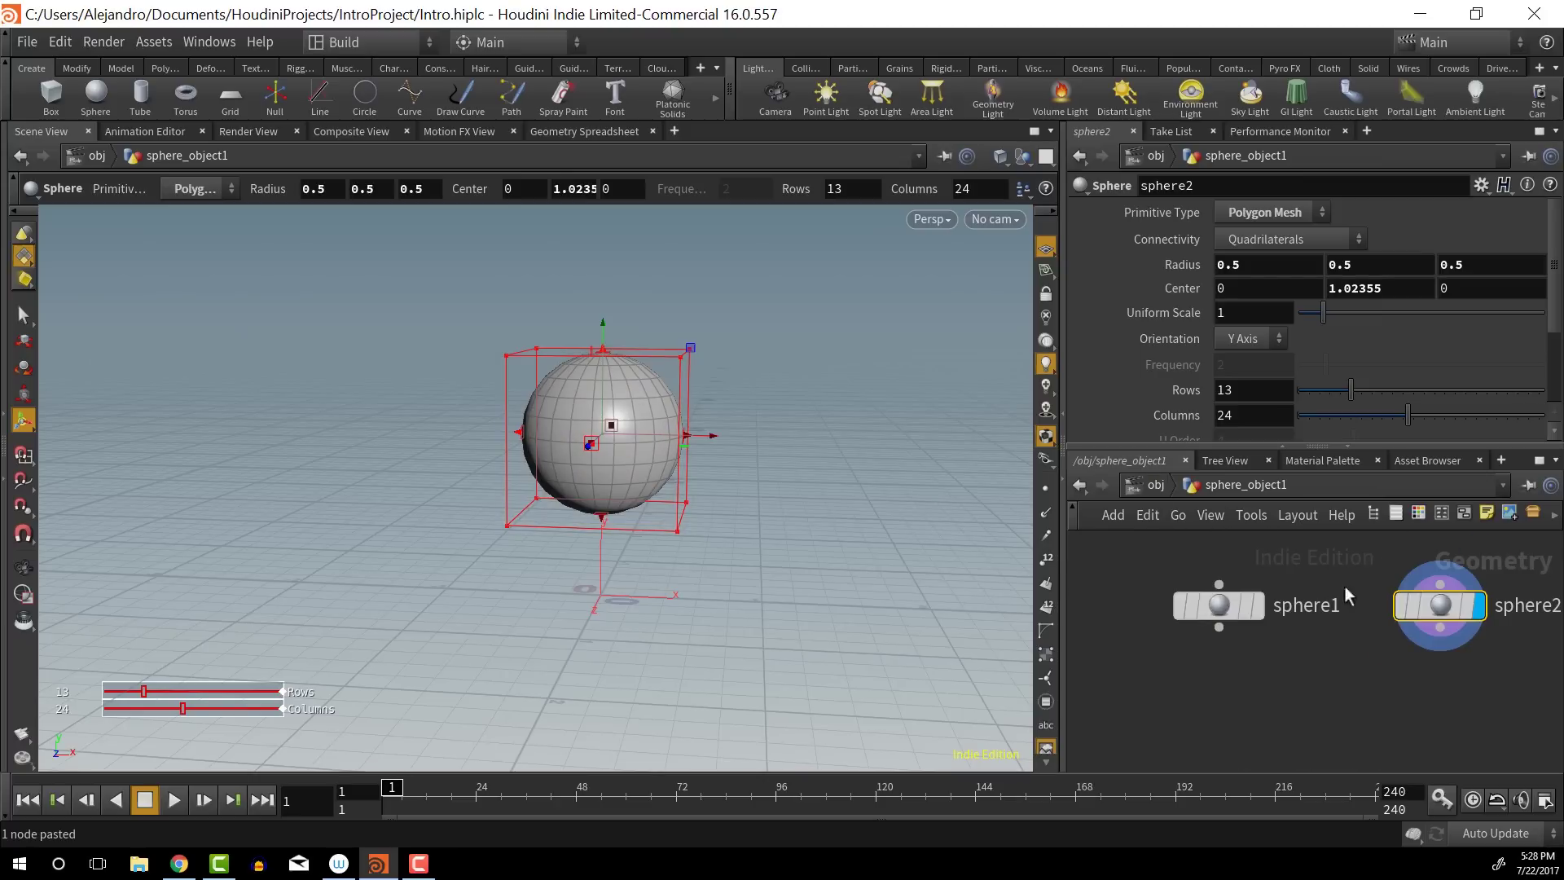
Switch the display to sphere1 and back to sphere2, then raise sphere2 to a Center Y of about 1.37
left_click(1259, 605)
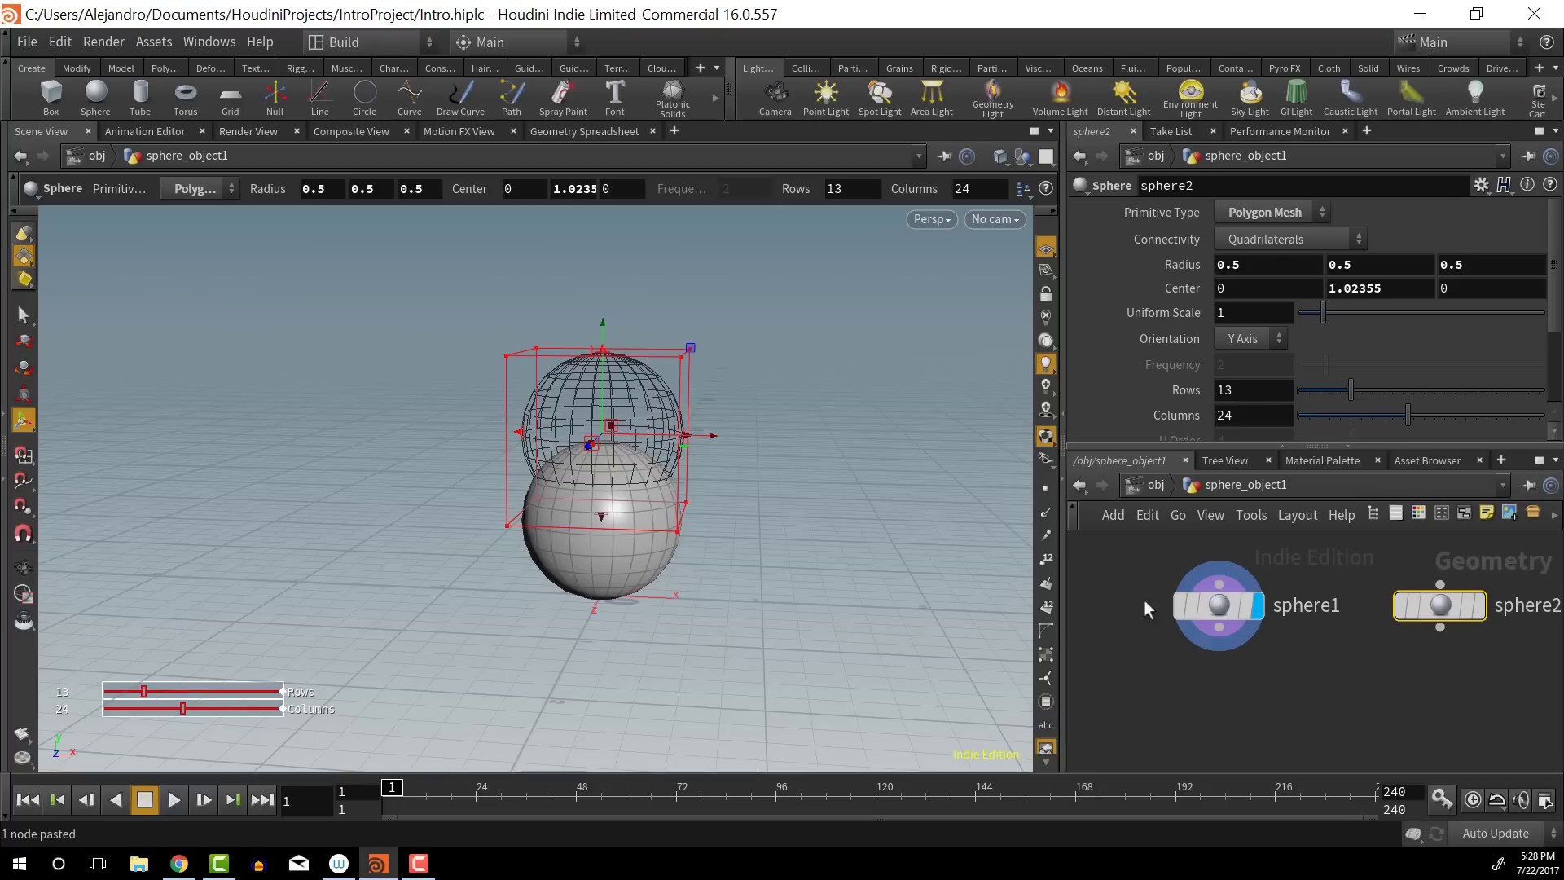
left_click(1218, 605)
mouse_move(1395, 627)
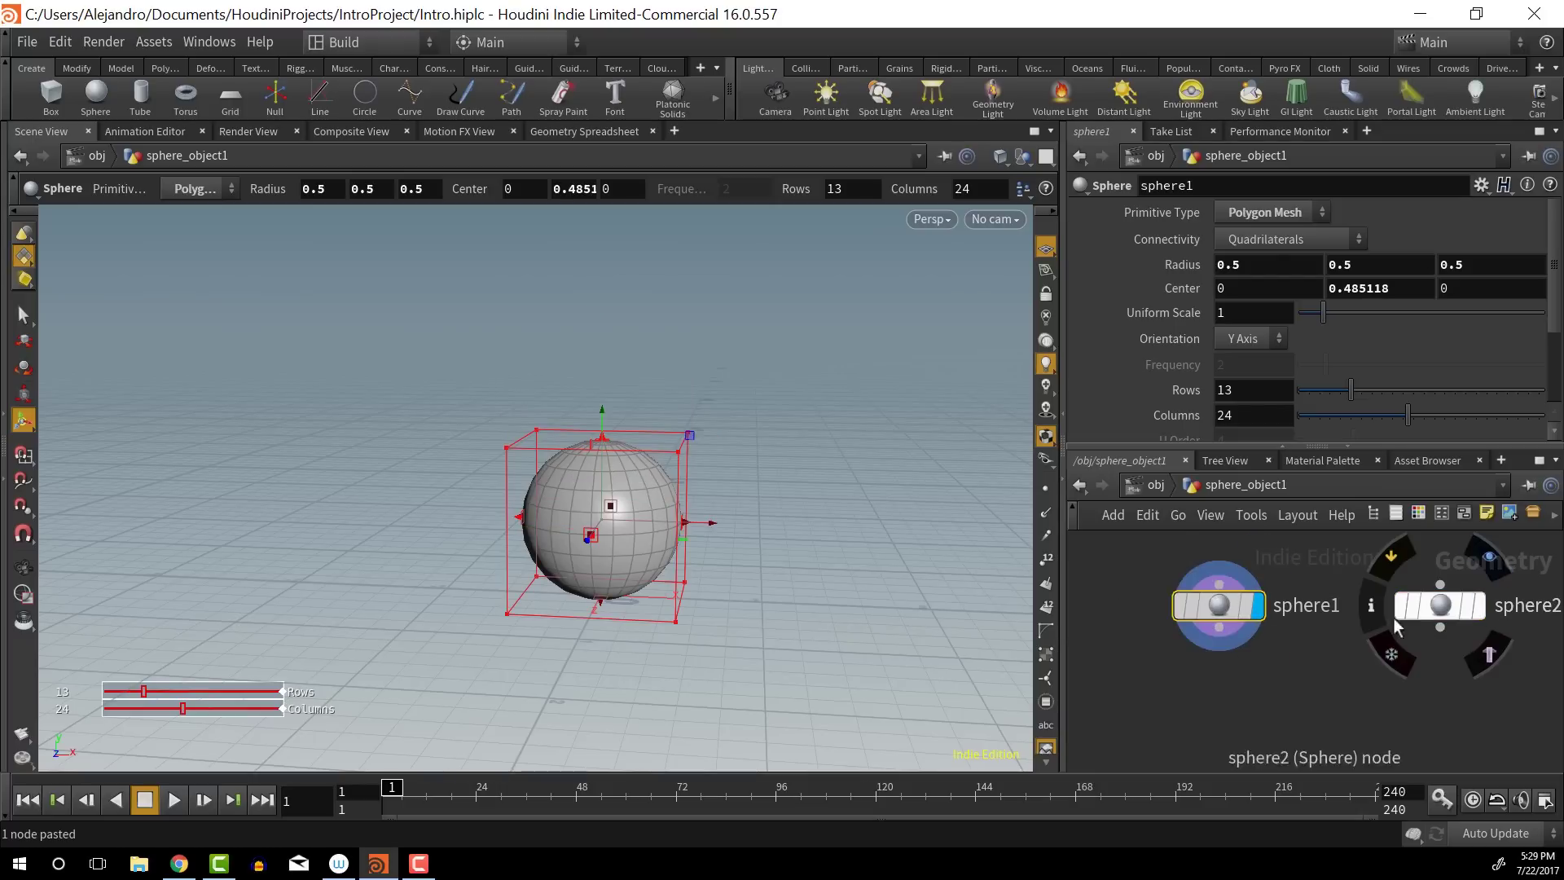
key("r")
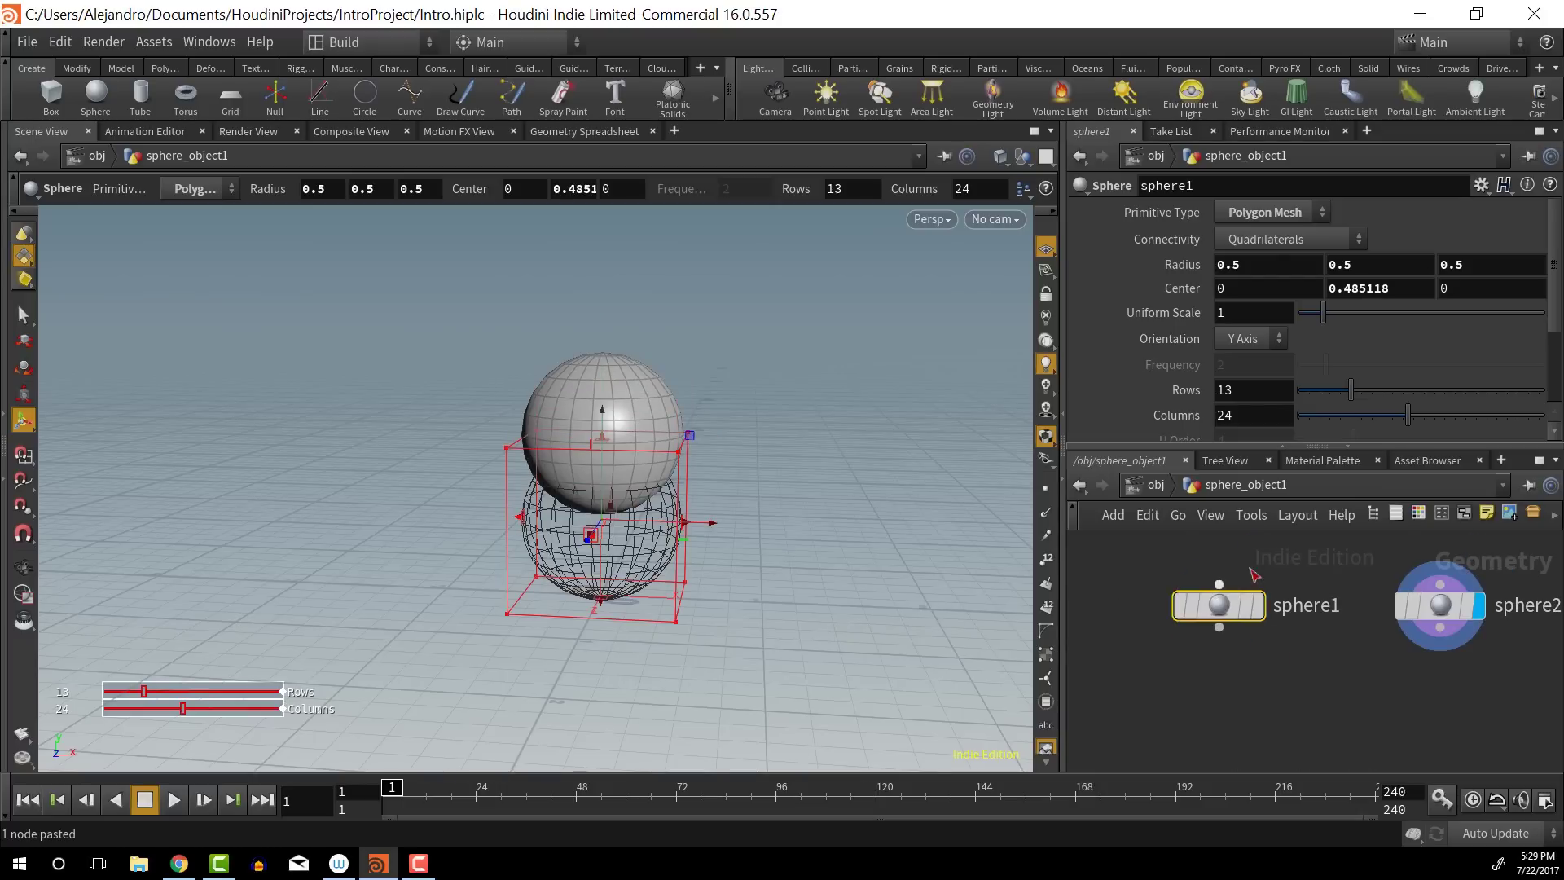
left_click(1440, 605)
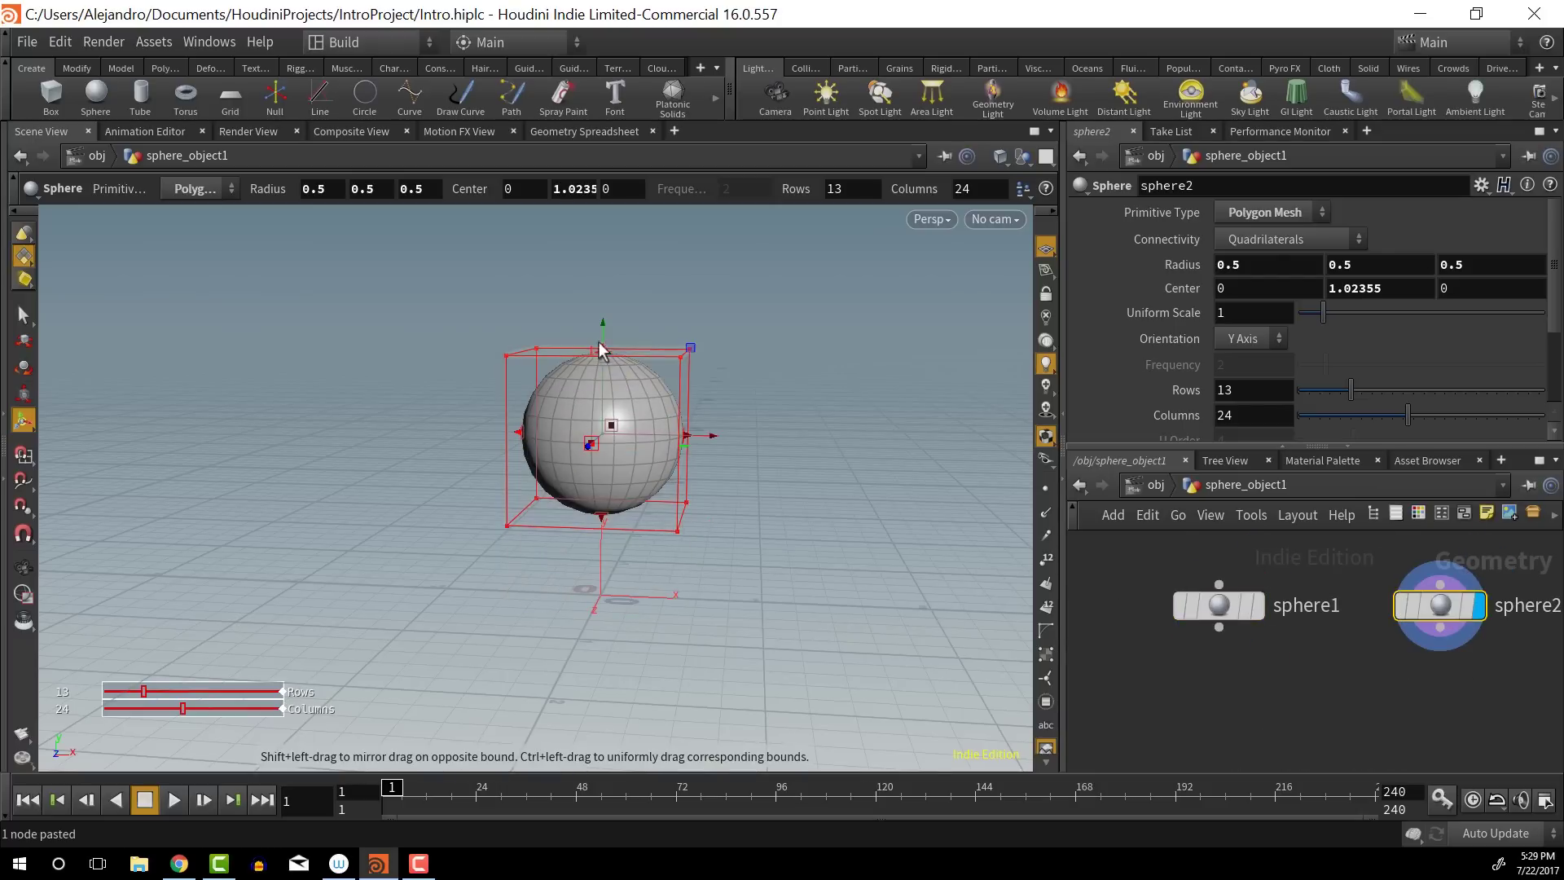
left_click_drag(600, 350, 601, 290)
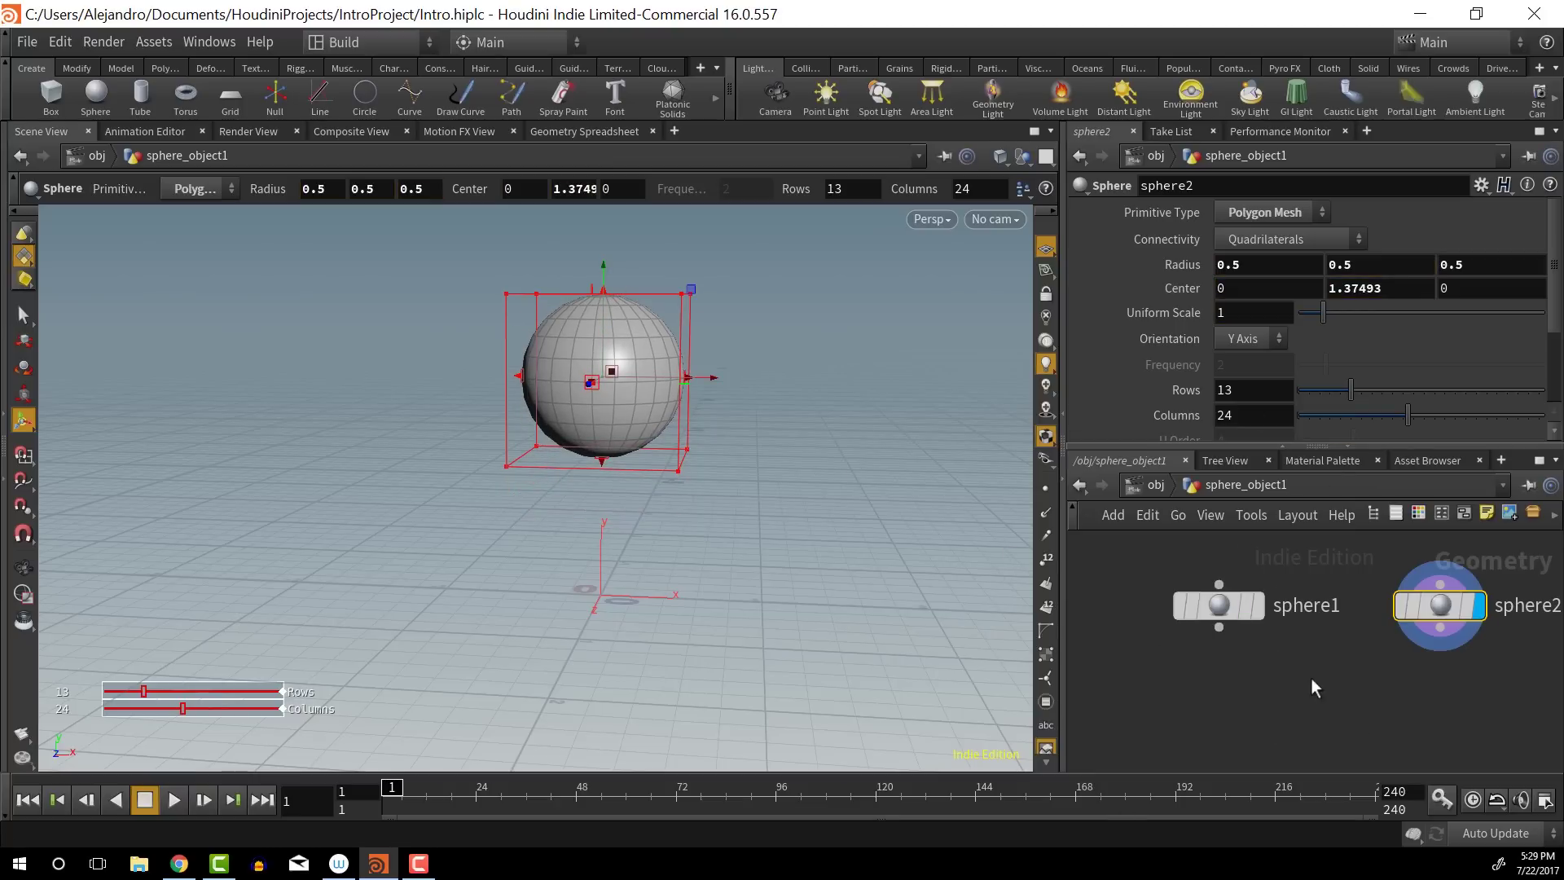
Add a Merge node below sphere1 and sphere2 in the sphere_object1 network
left_click(1371, 736)
key("Tab")
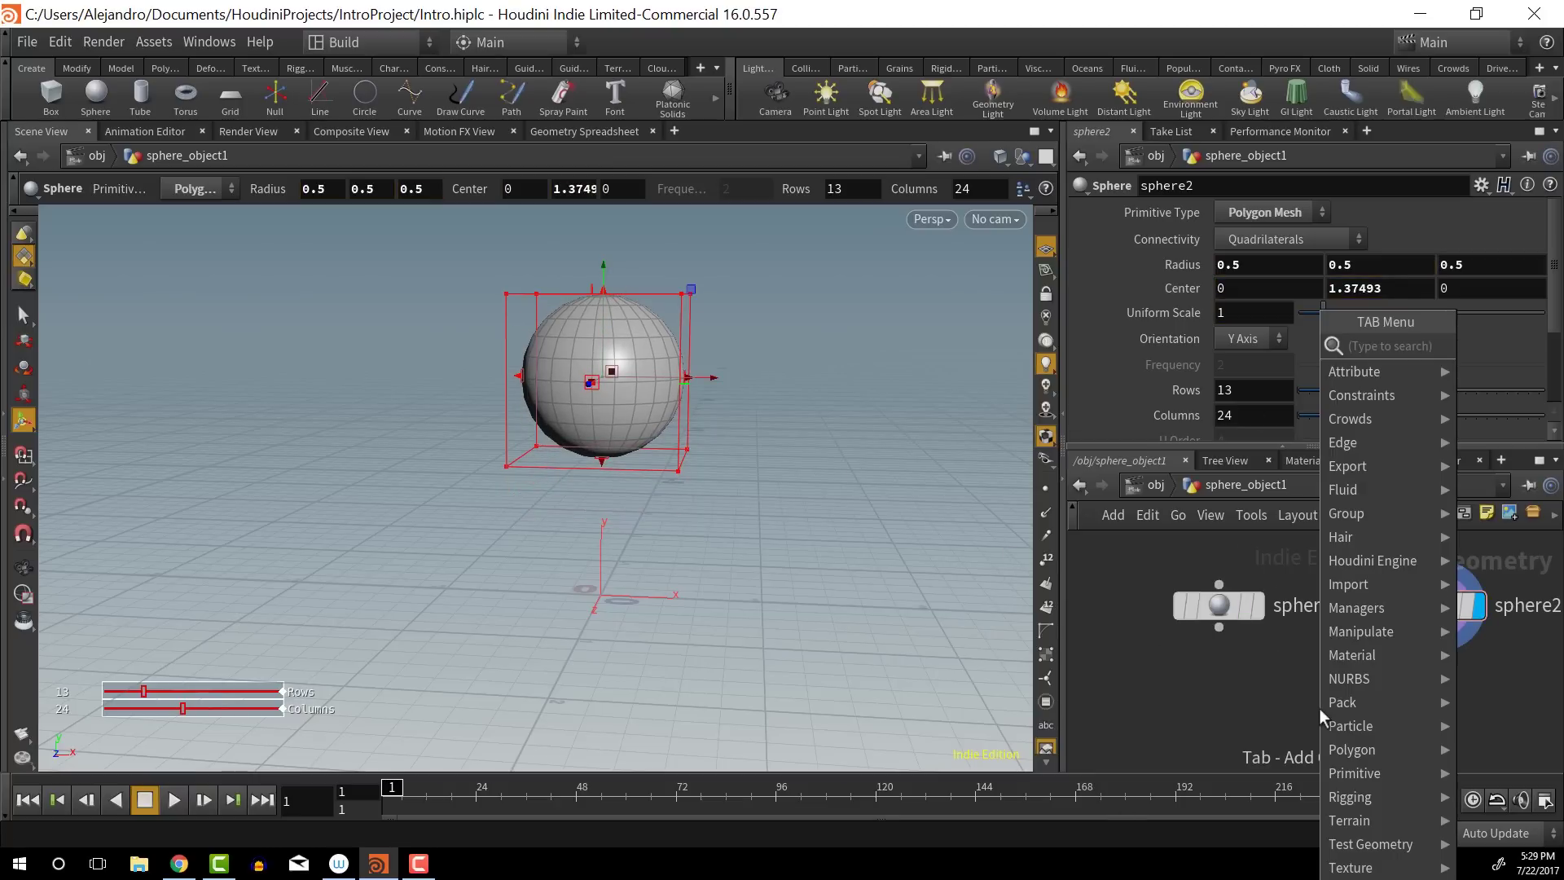
type("merge")
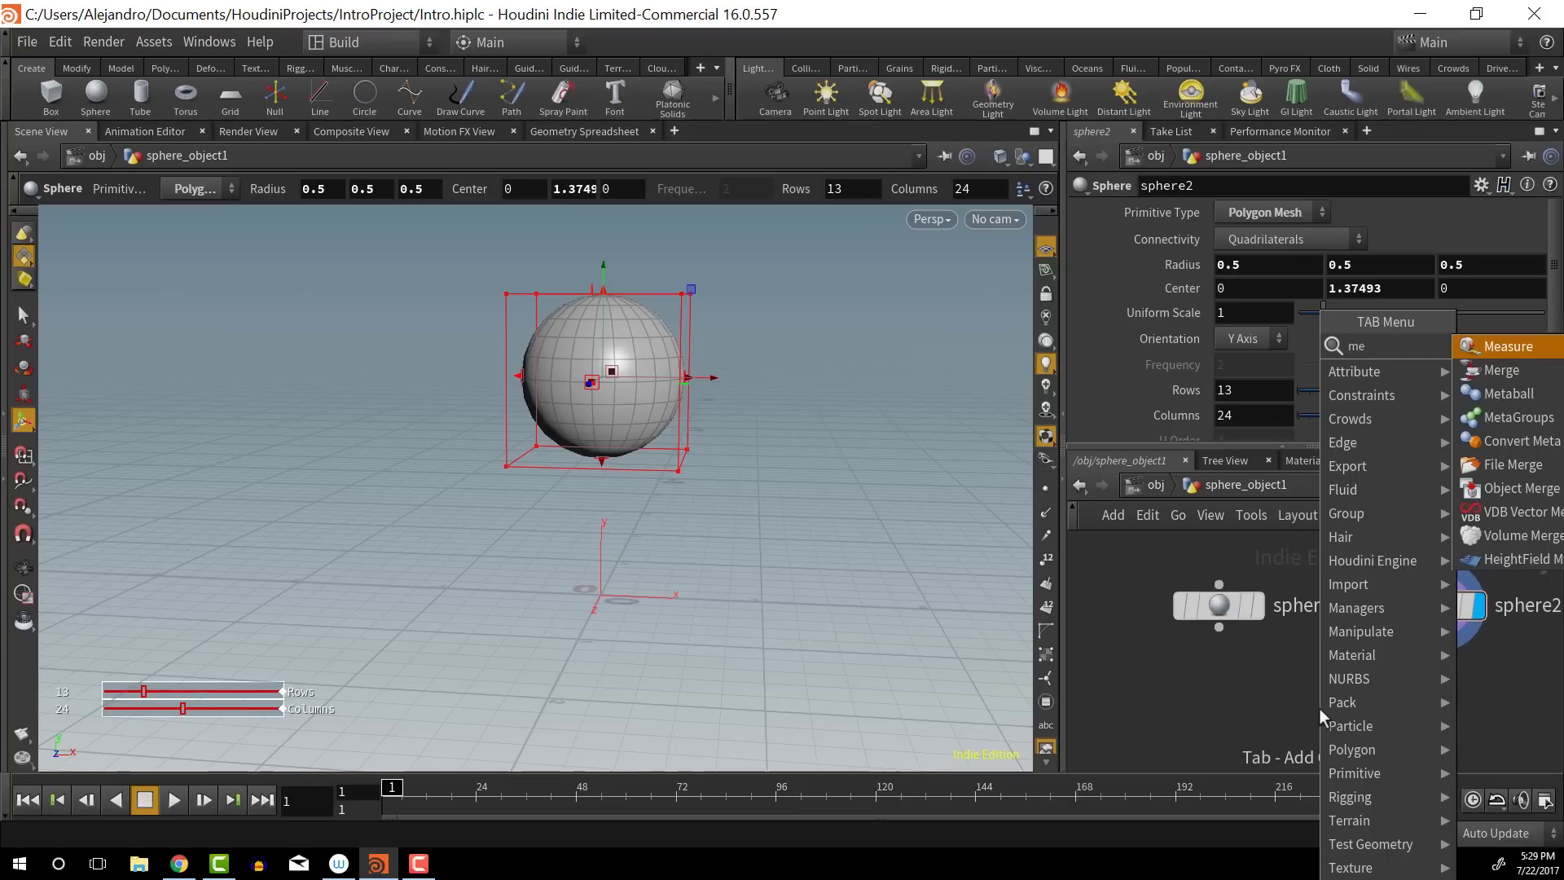
key("Escape")
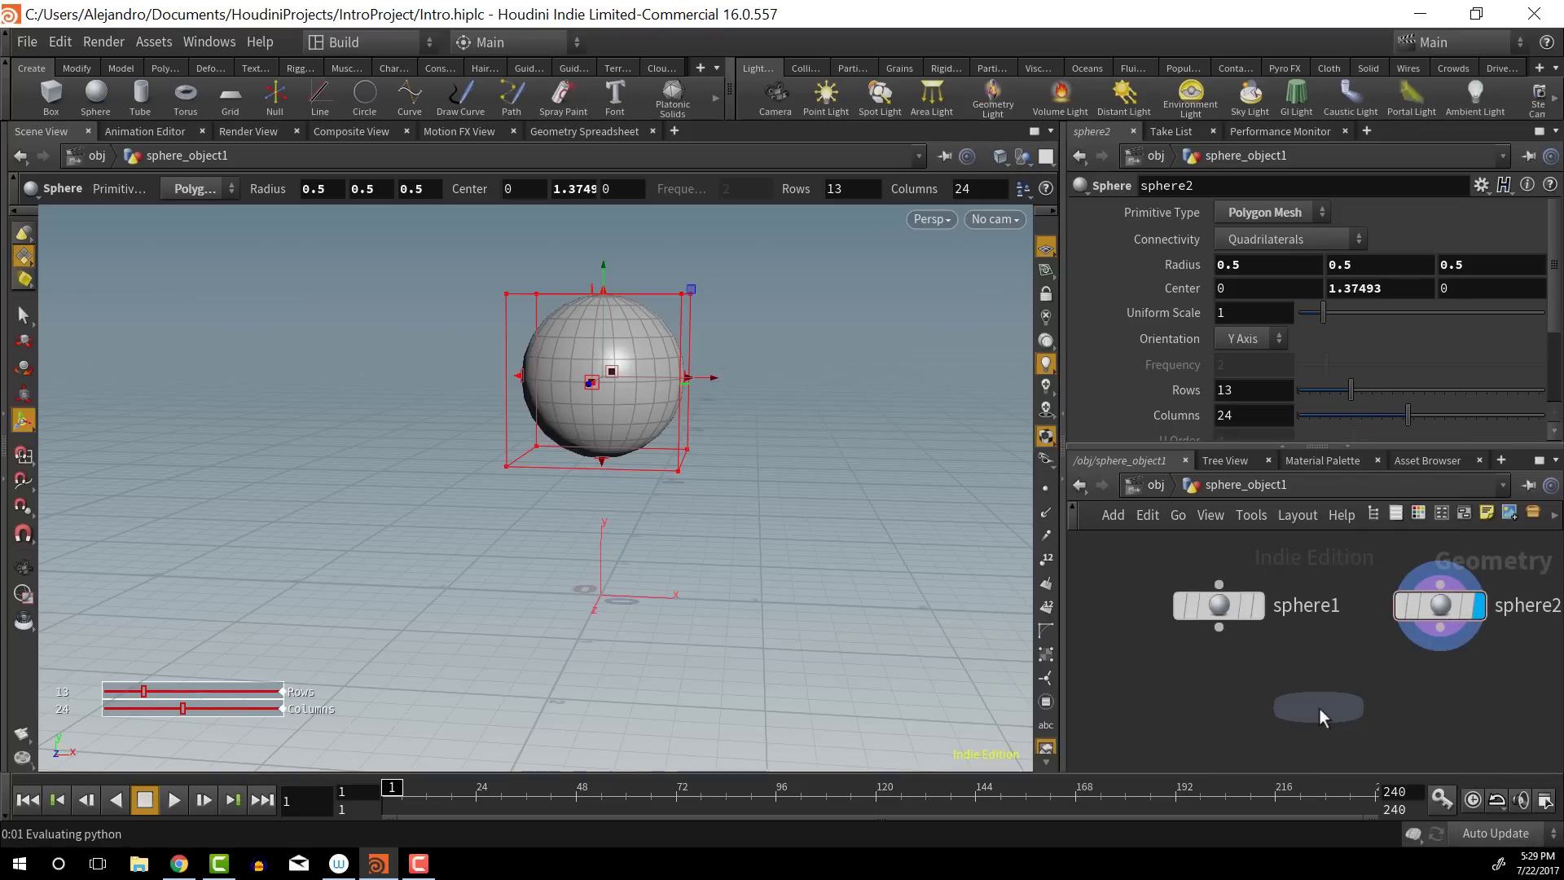
left_click(1319, 710)
Wire the outputs of sphere1 and sphere2 into the merge1 node
left_click(1218, 628)
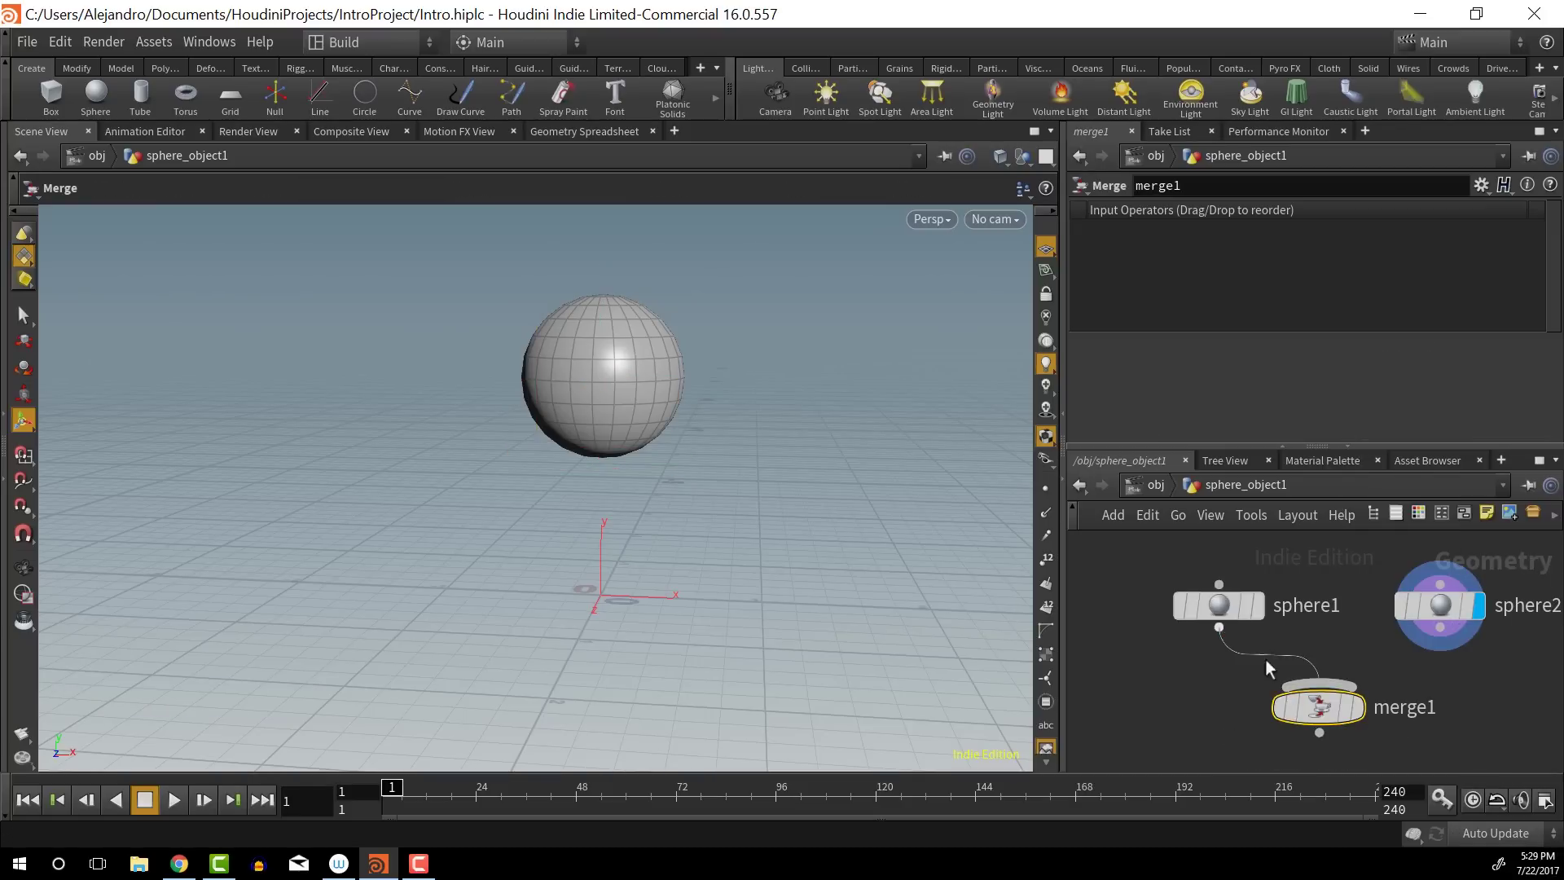
left_click(1303, 685)
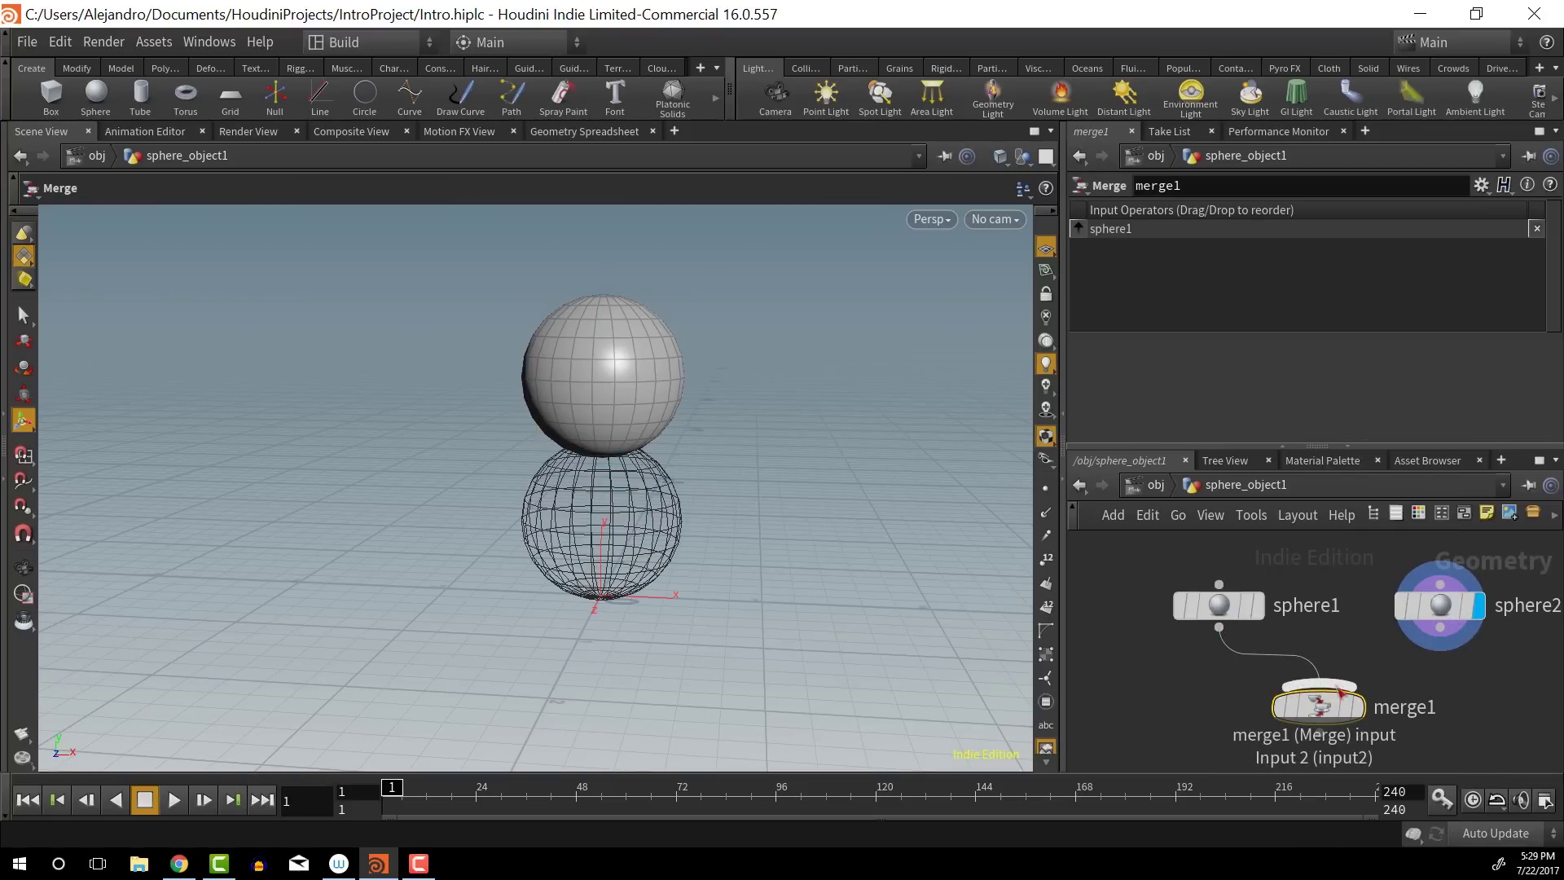
mouse_move(1411, 662)
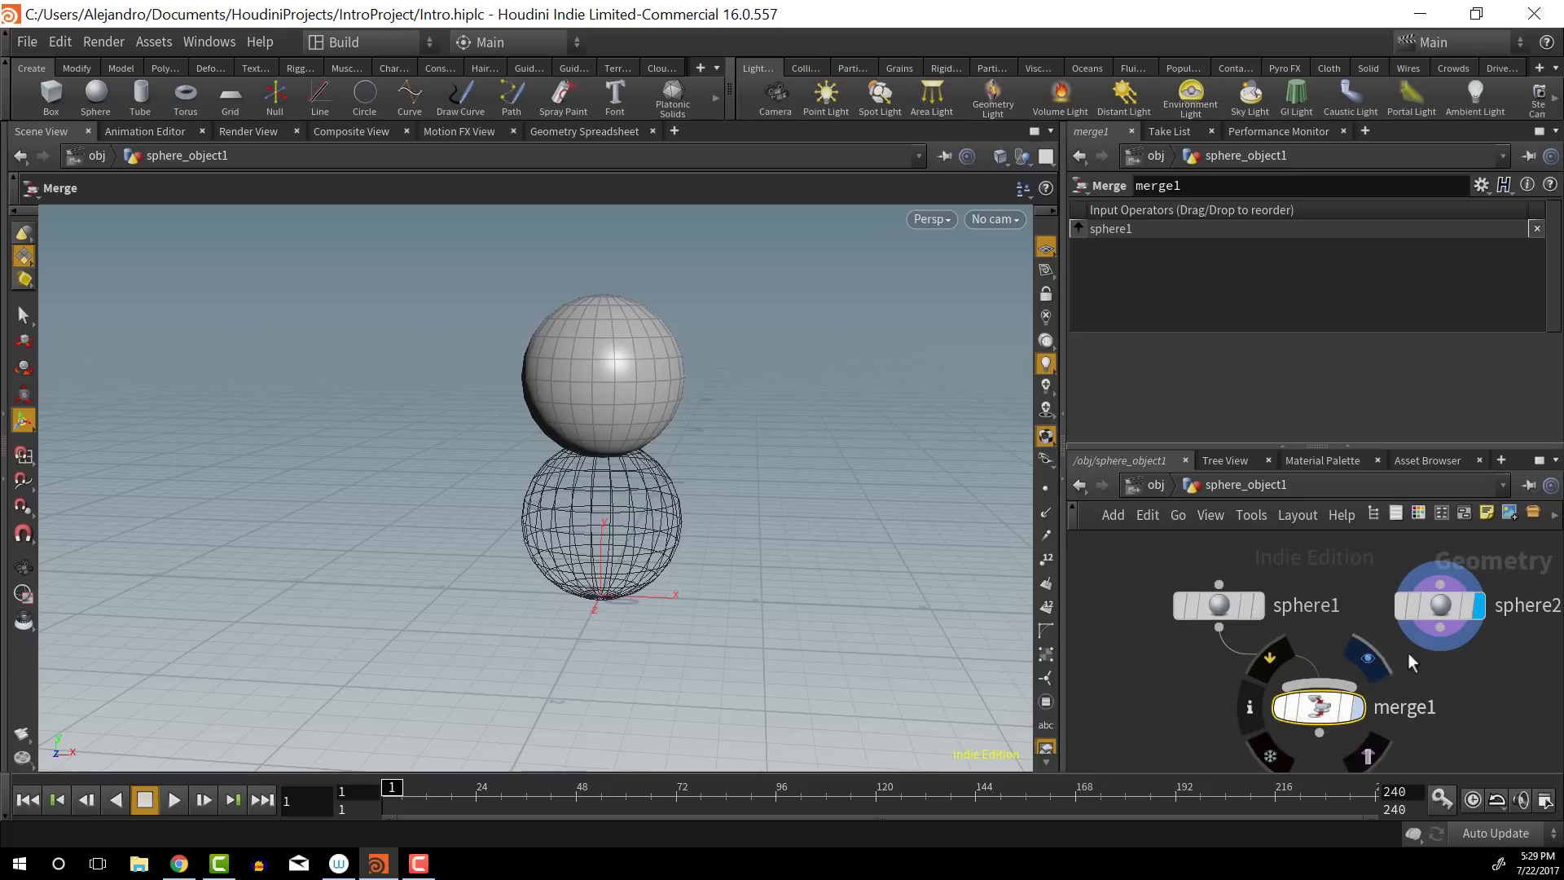
left_click(1440, 627)
left_click(1328, 688)
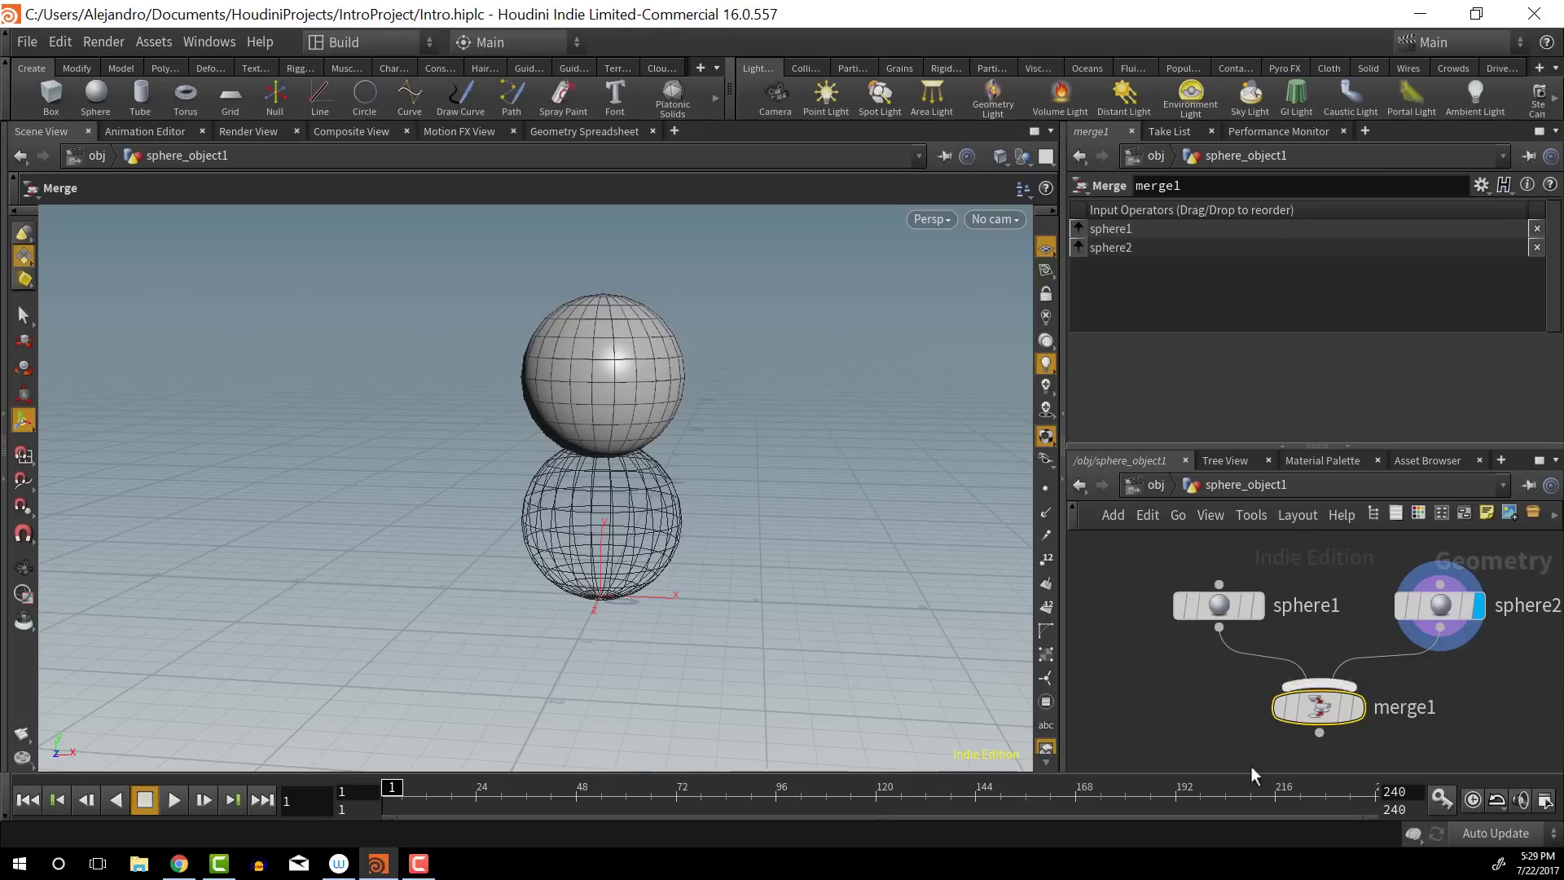
Switch the display to merge1 and view both spheres together from another angle
mouse_move(1336, 714)
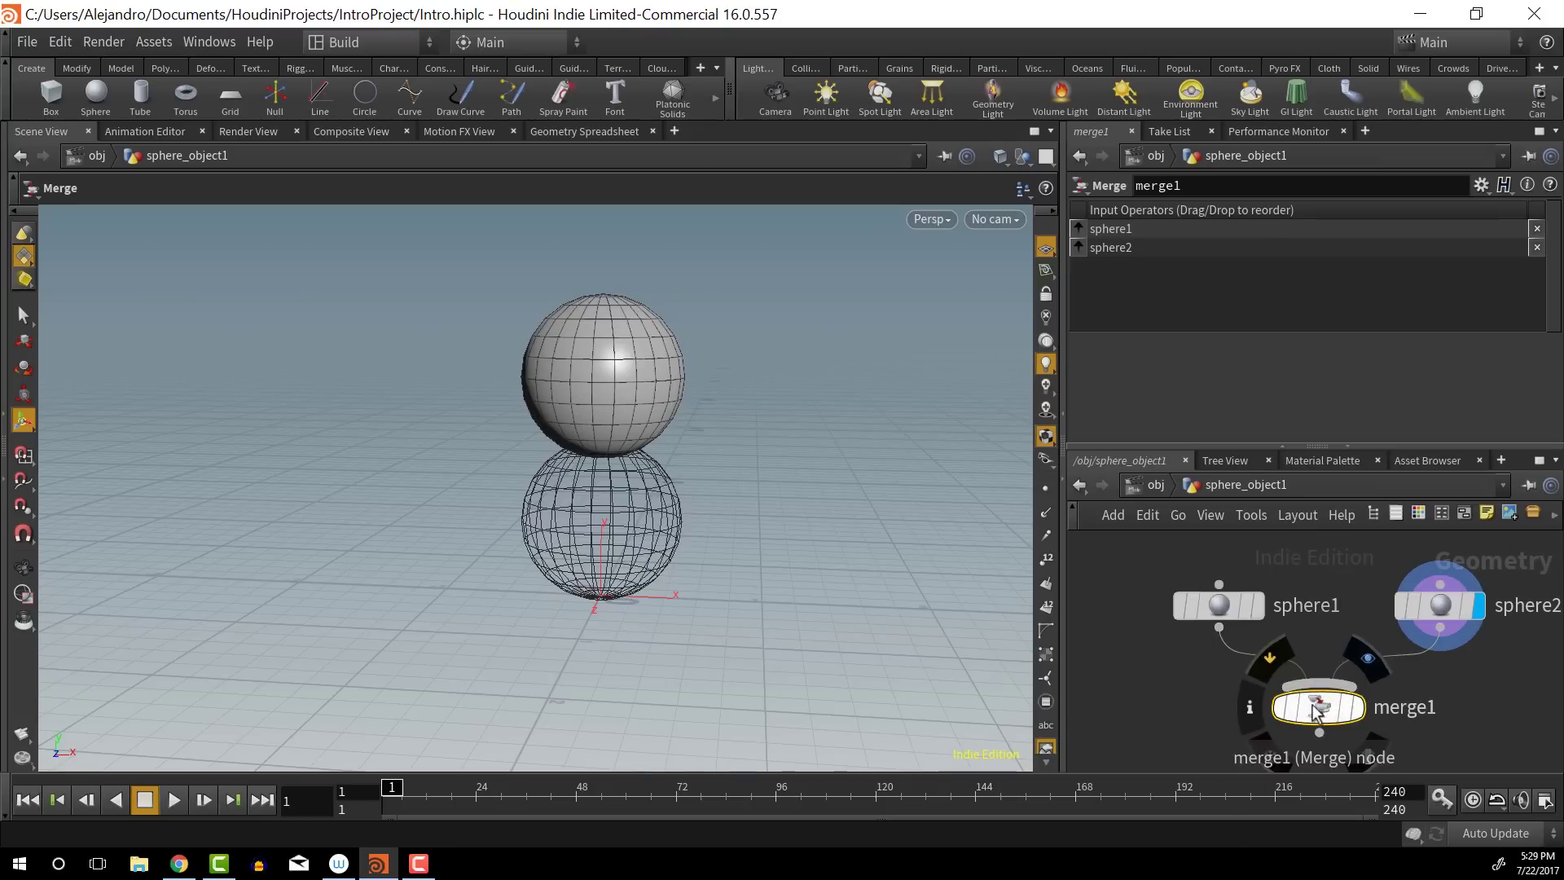
left_click(1360, 702)
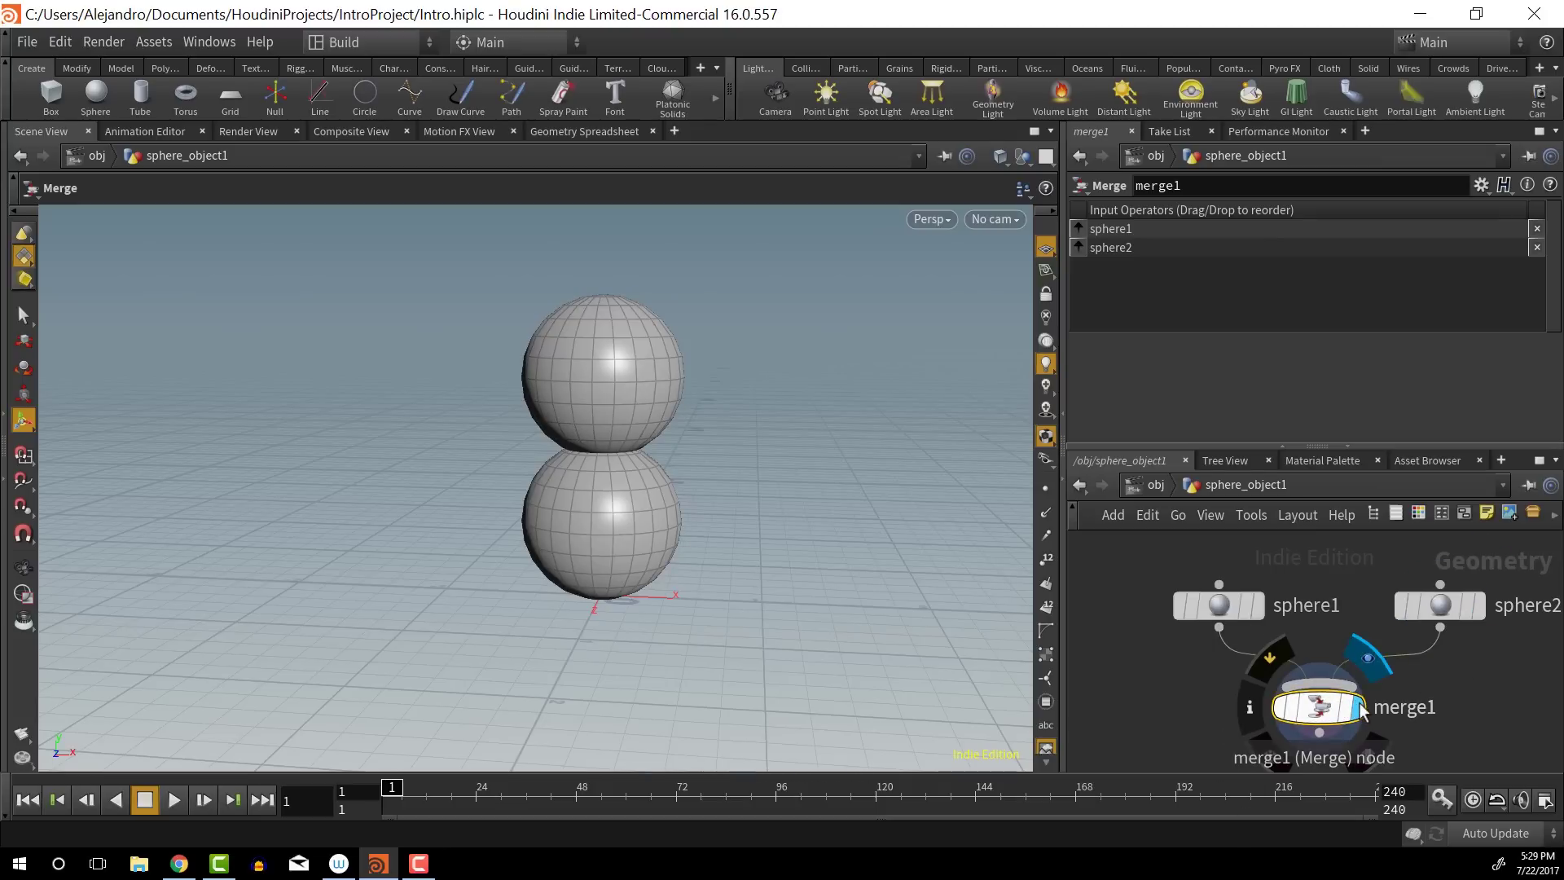
left_click_drag(729, 481, 1058, 487, "alt")
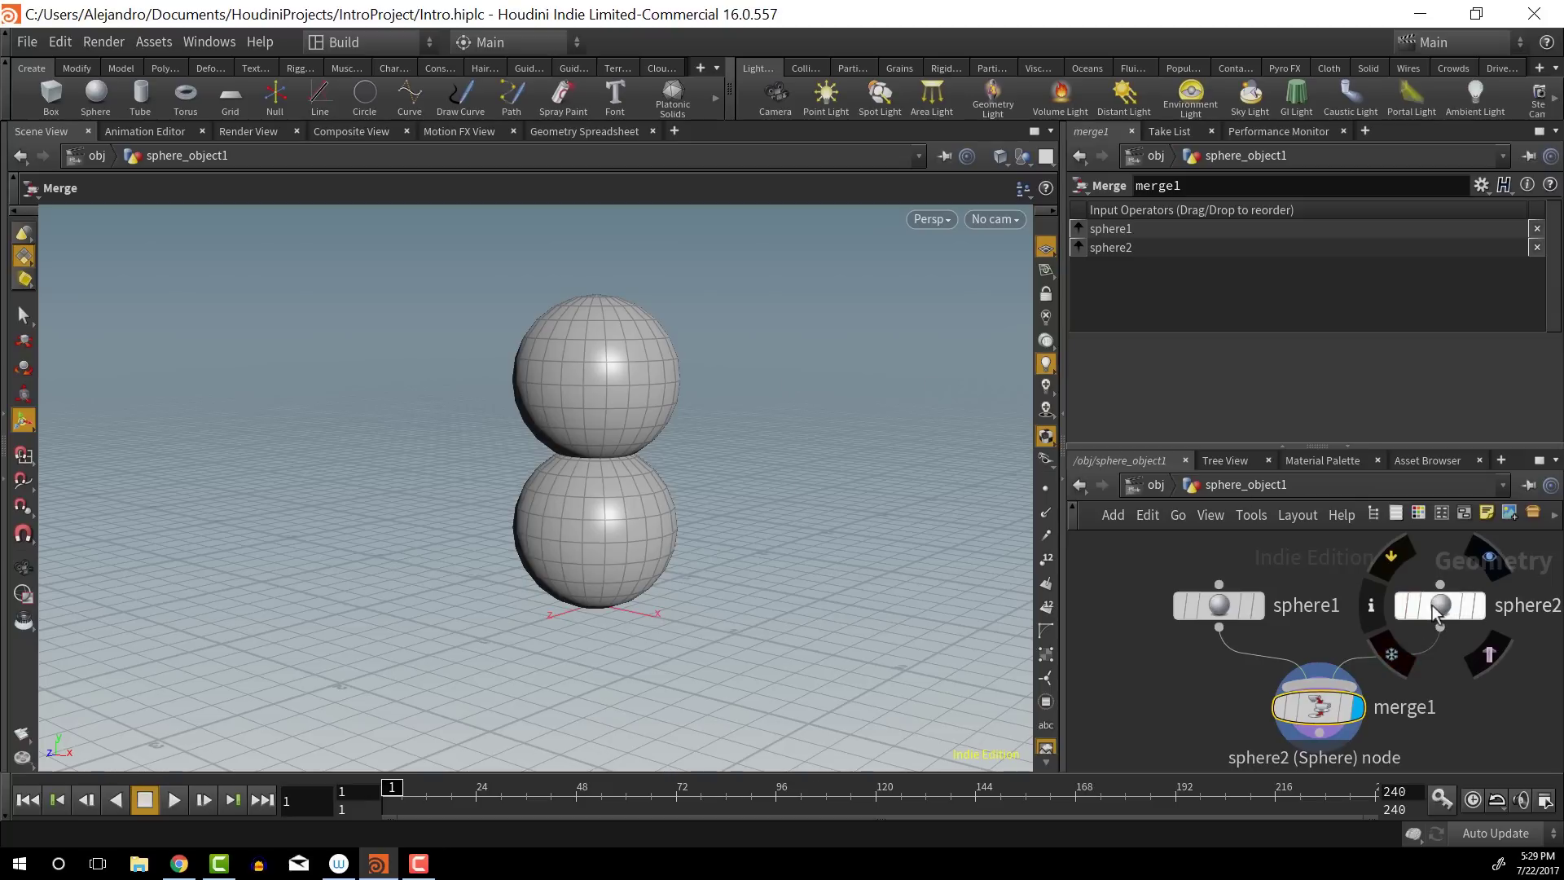
Move sphere2 and sphere1 slightly higher in the network to space them out above merge1
left_click_drag(1430, 603, 1408, 565)
mouse_move(1242, 615)
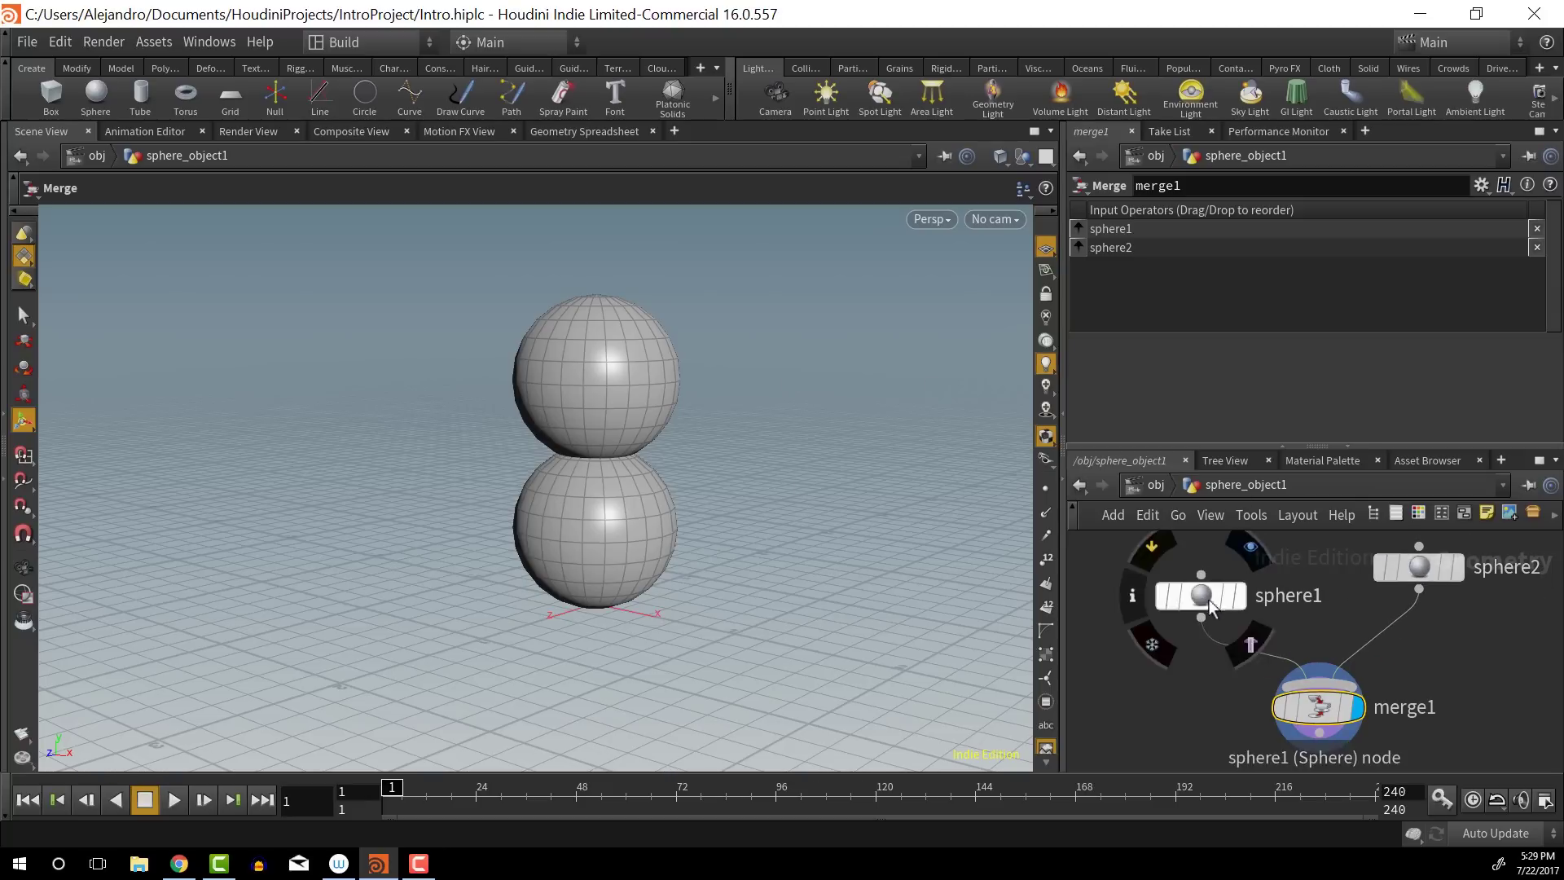
key("l")
scroll(1292, 621, "down", 2)
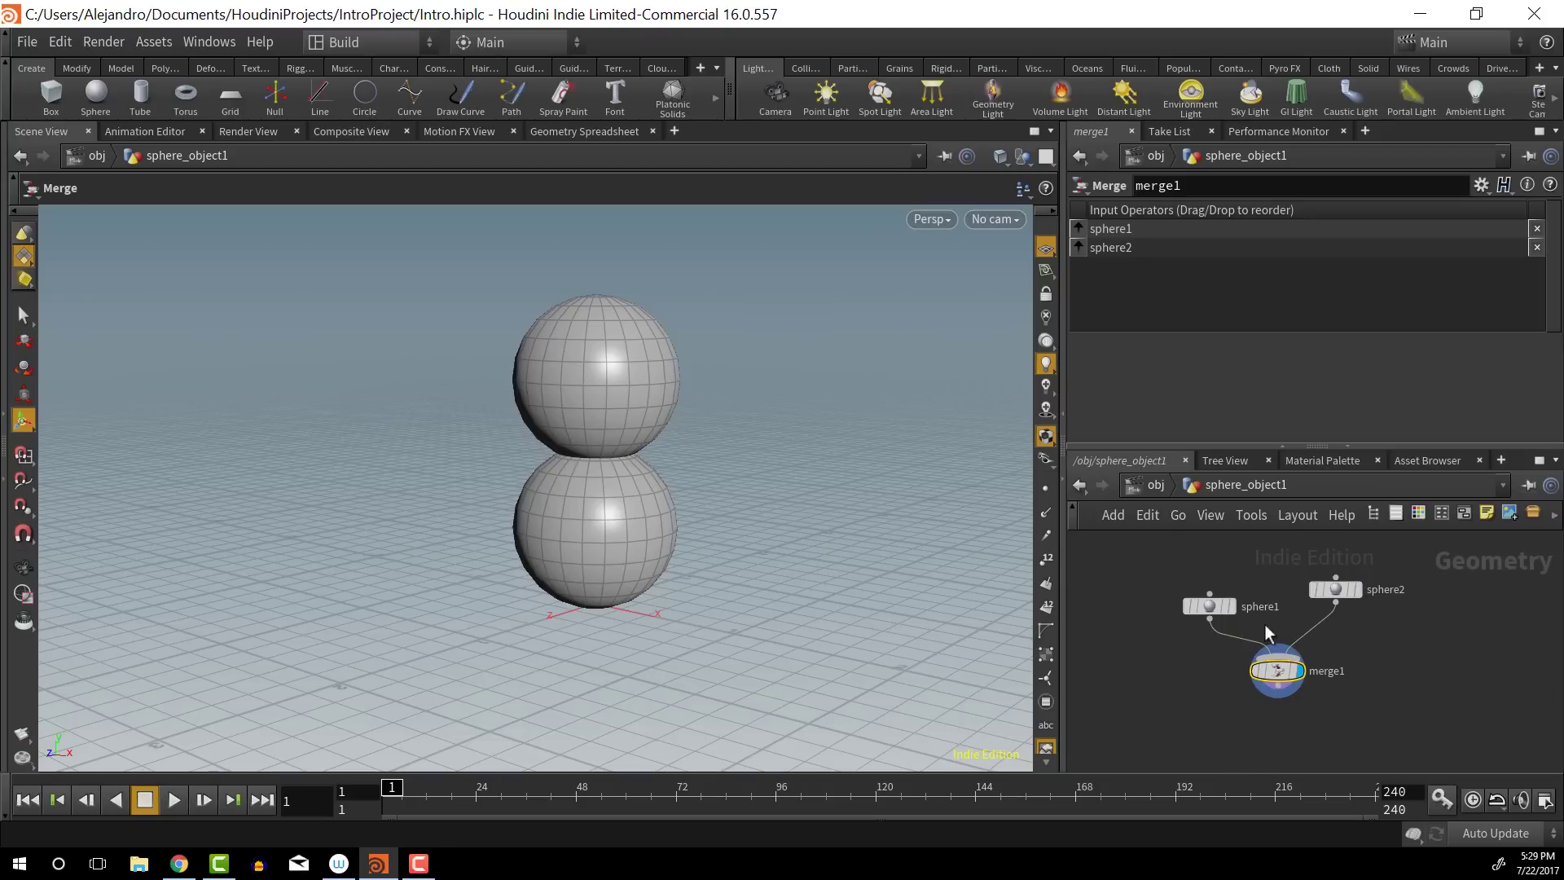
Reduce sphere2's Radius to 0.36 on all three axes and lower its Center Y to 1.17493
left_click(1338, 590)
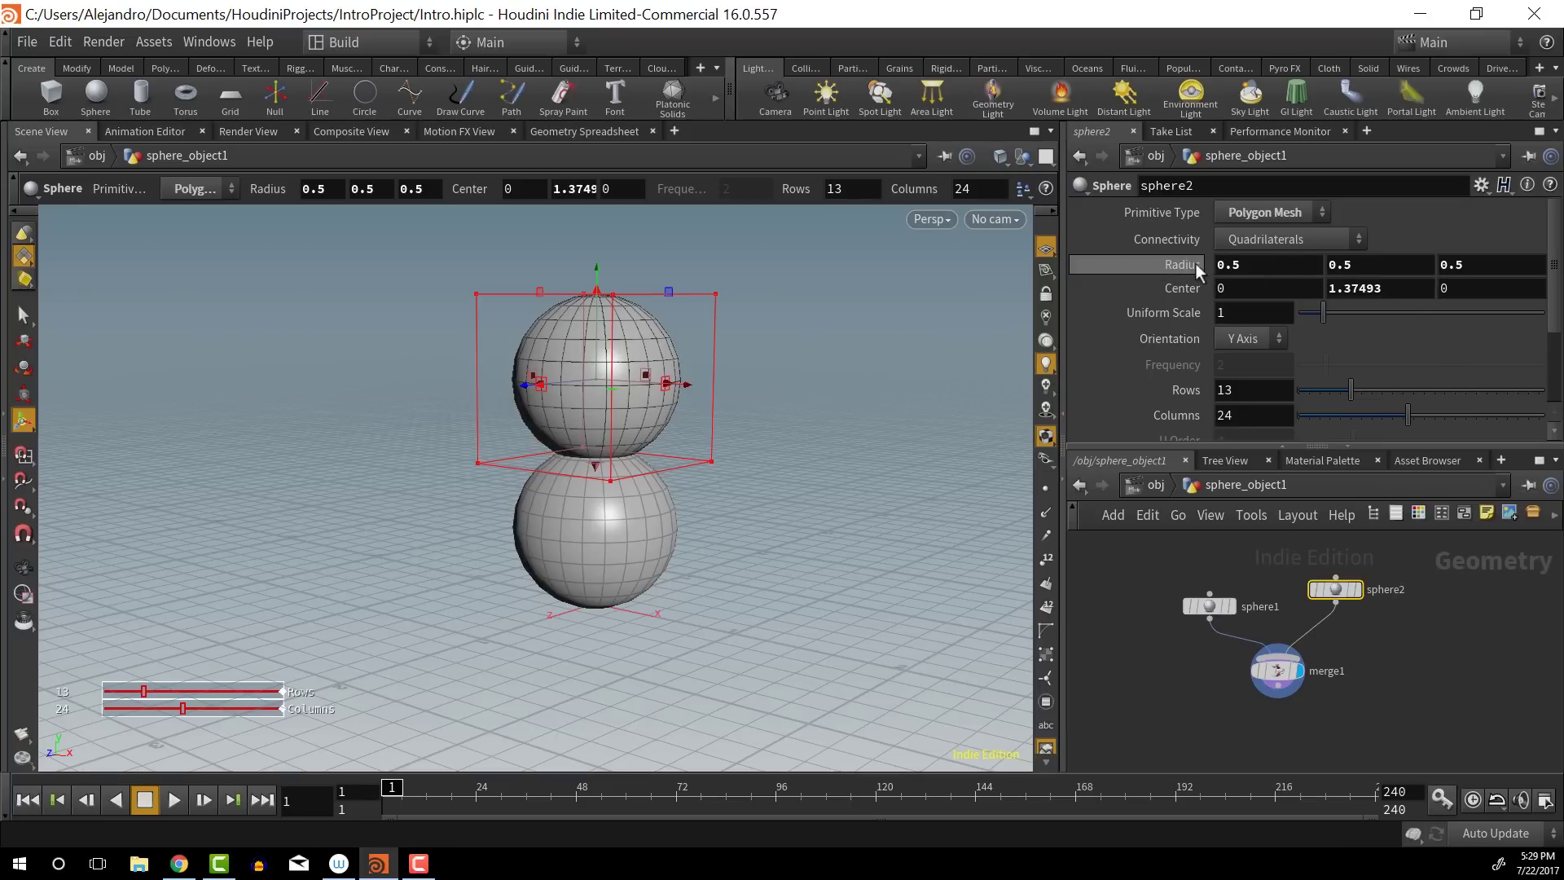
middle_click(1183, 261)
middle_click_drag(1163, 264, 730, 271)
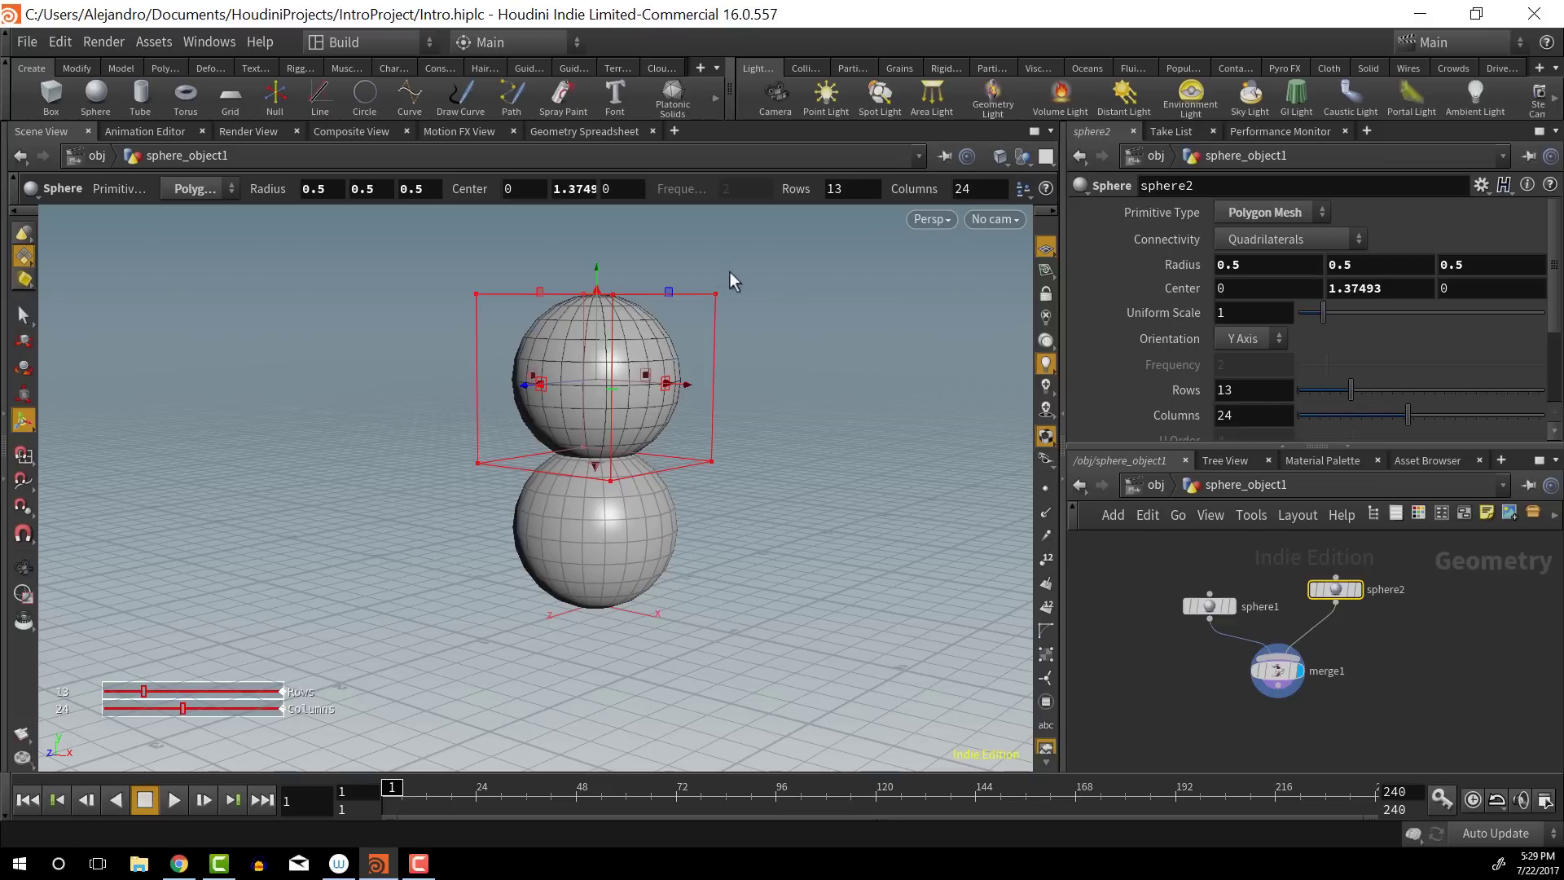
middle_click(1189, 262)
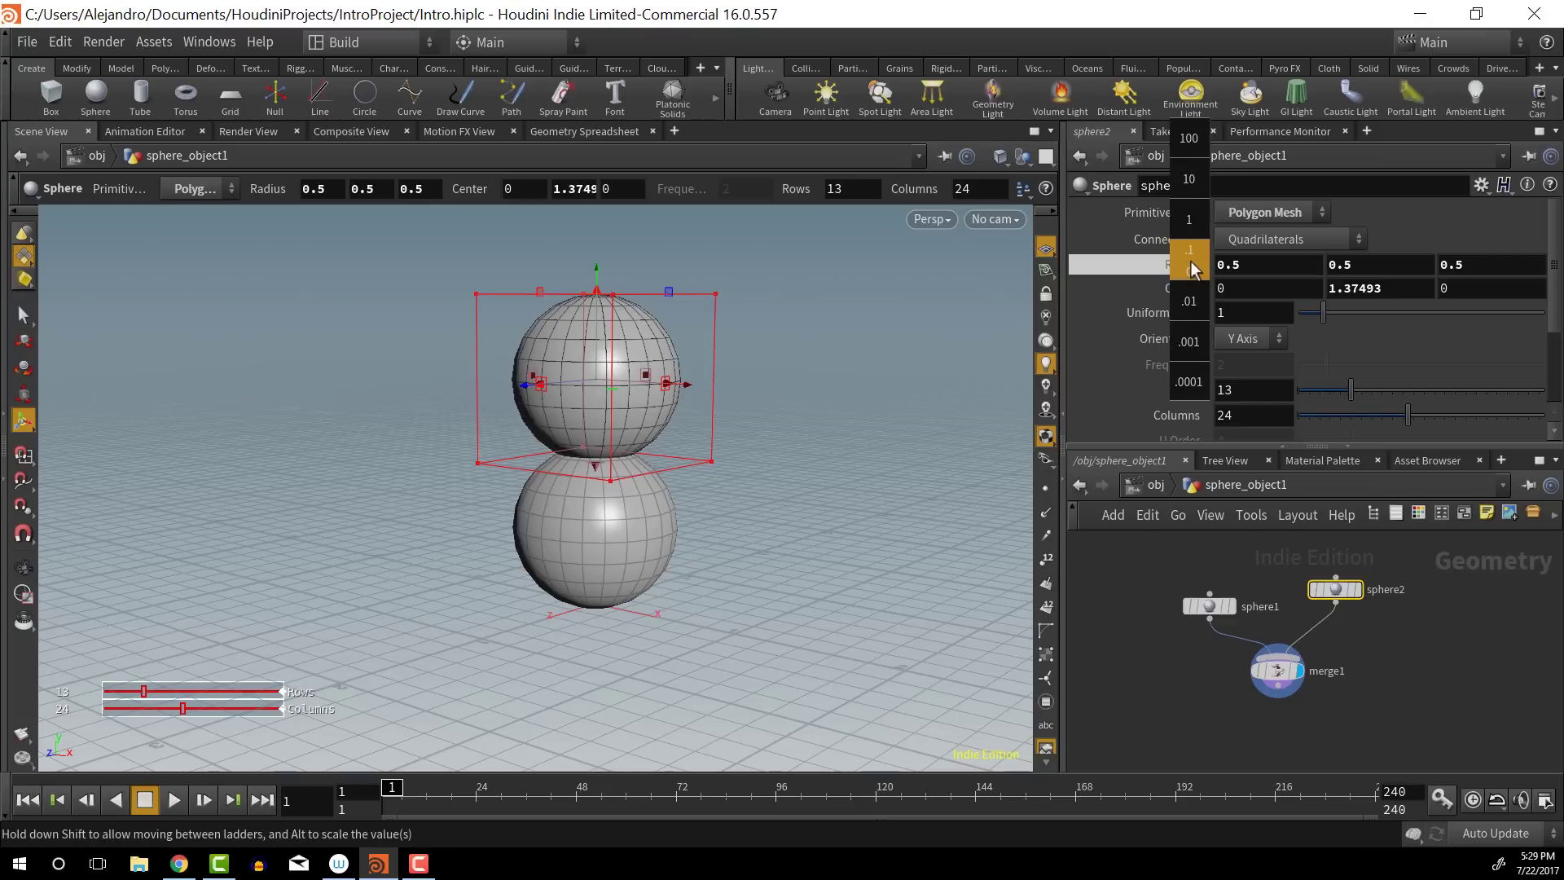
middle_click_drag(1191, 280, 1160, 279)
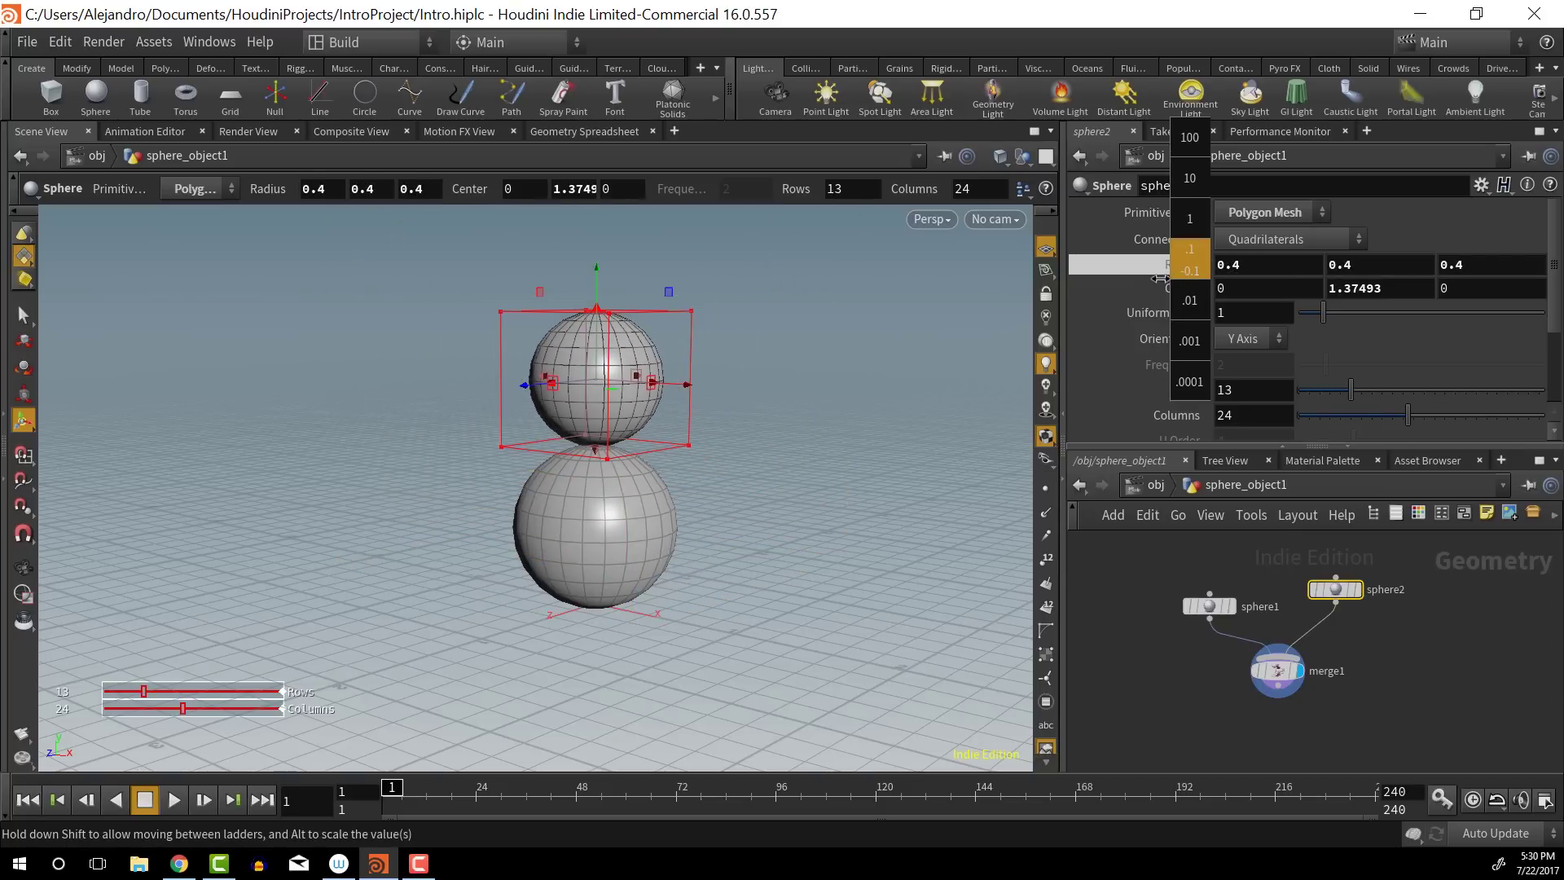
middle_click_drag(1169, 277, 1035, 337)
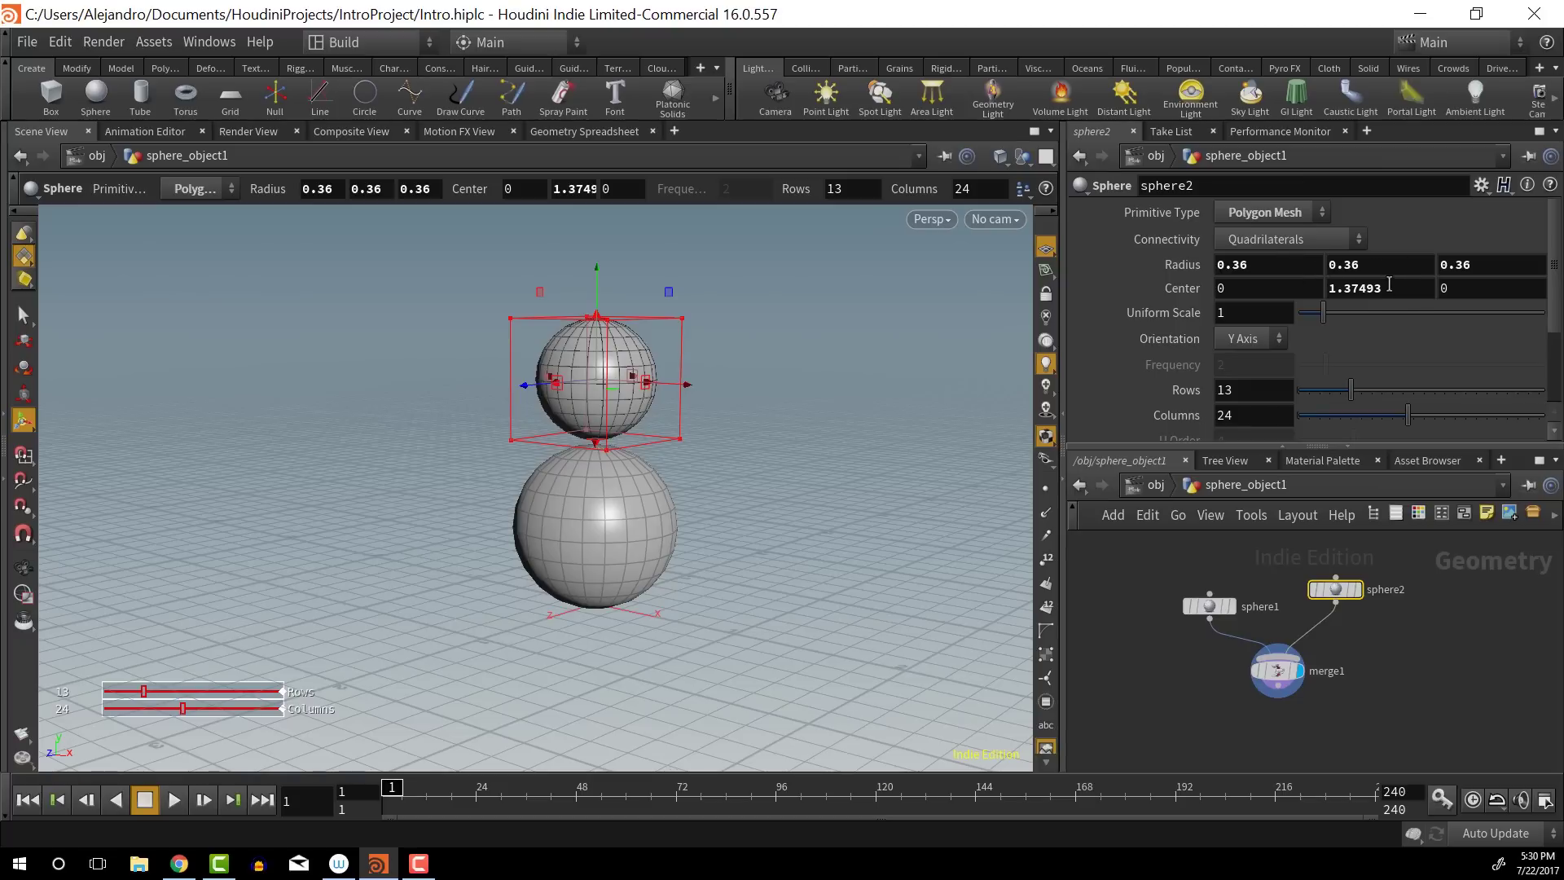
middle_click_drag(1389, 284, 1355, 285)
Spread the nodes apart by moving sphere1 up level with sphere2 and merge1 further down
mouse_move(1336, 592)
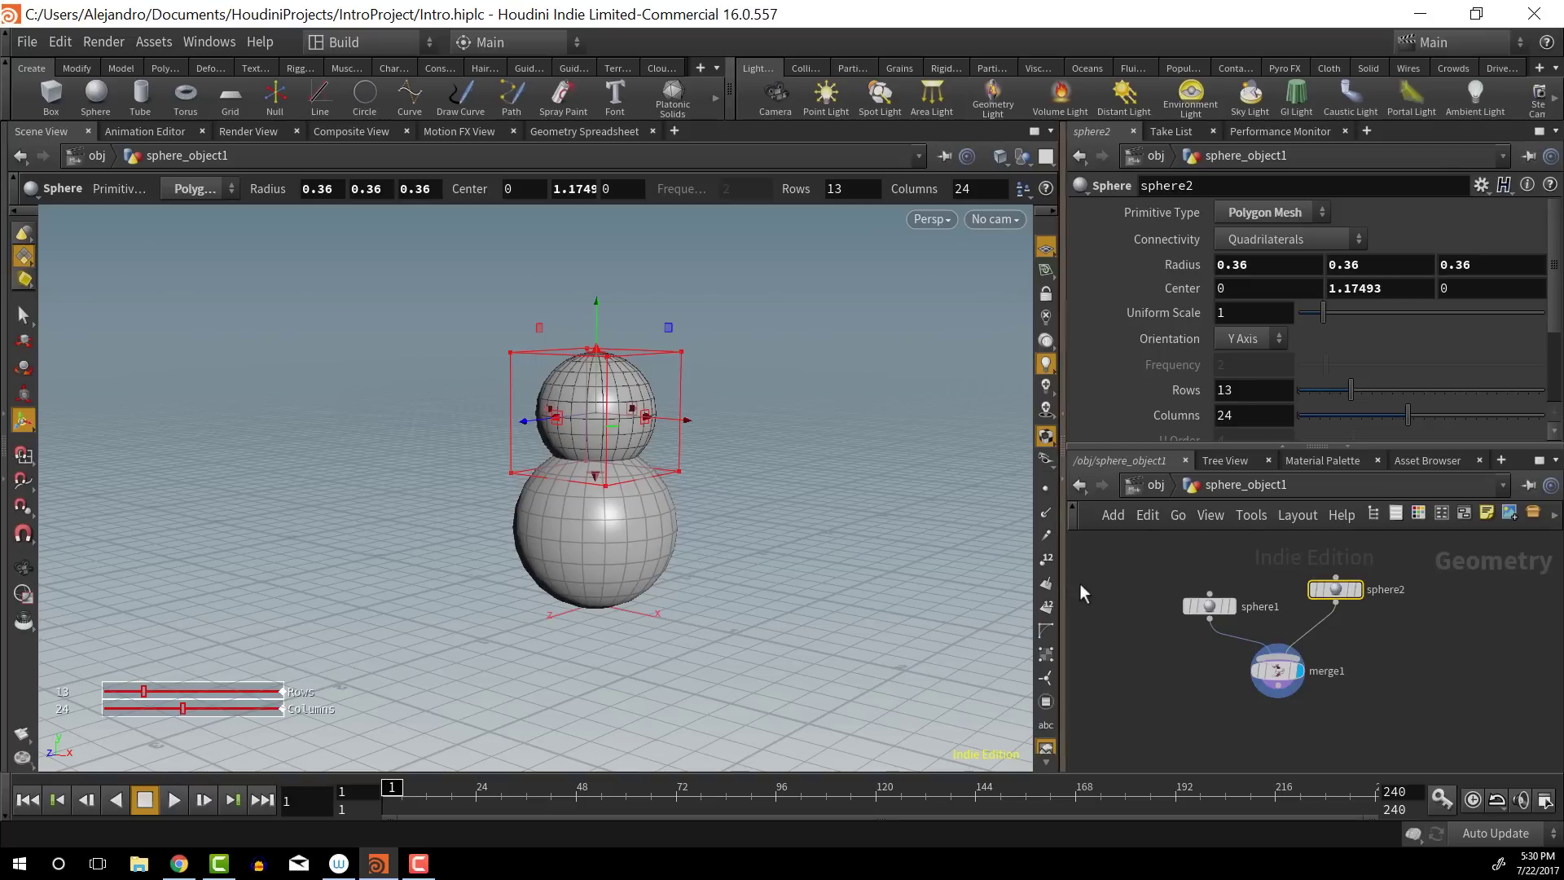
left_click_drag(1201, 607, 1192, 583)
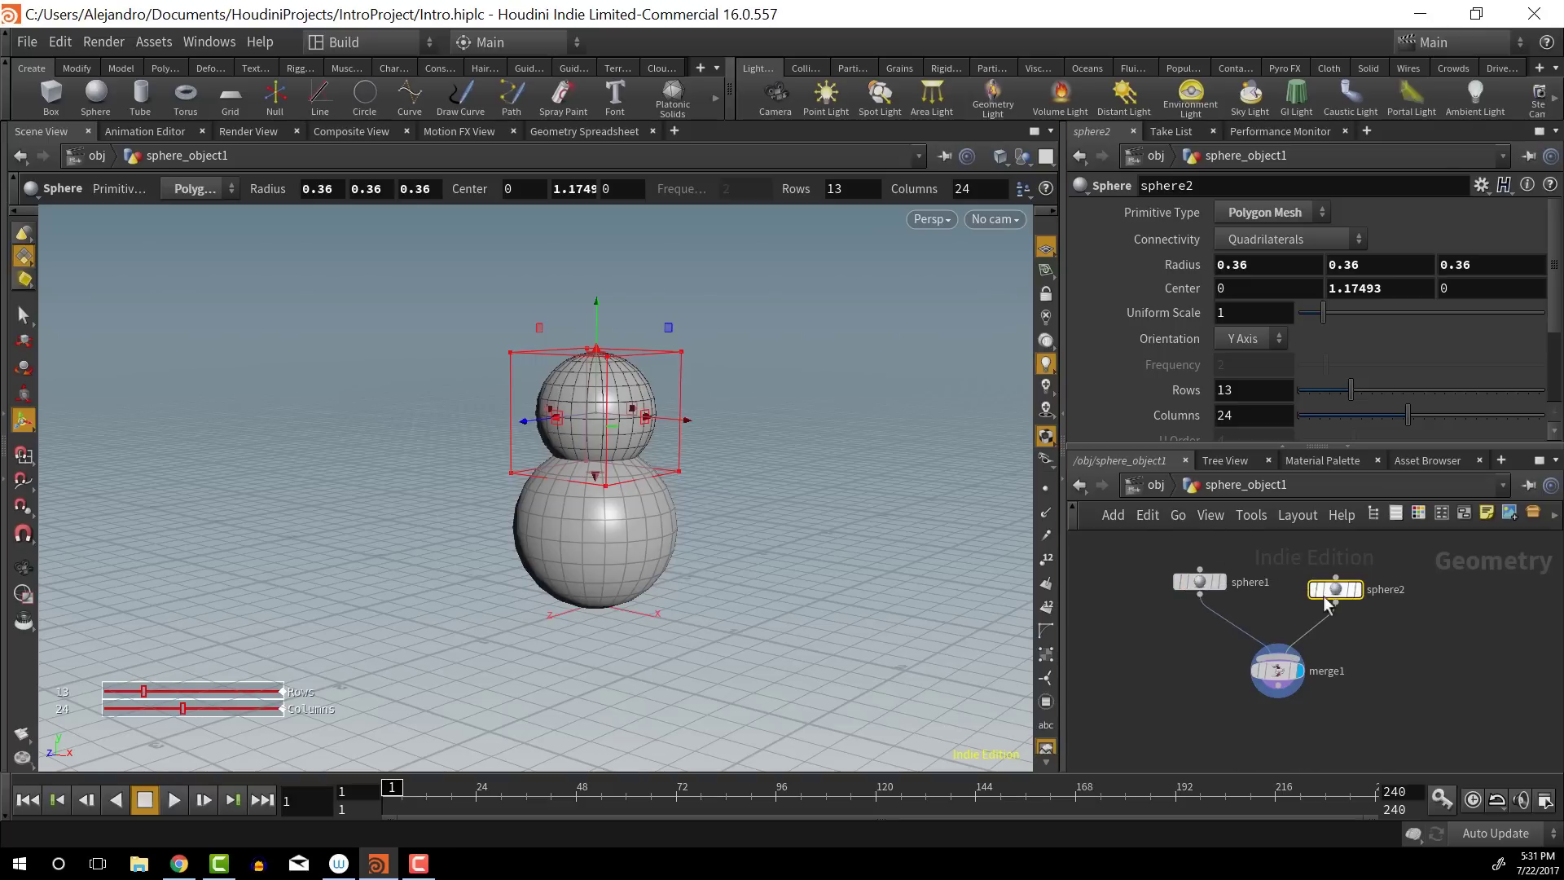
left_click_drag(1278, 674, 1265, 693)
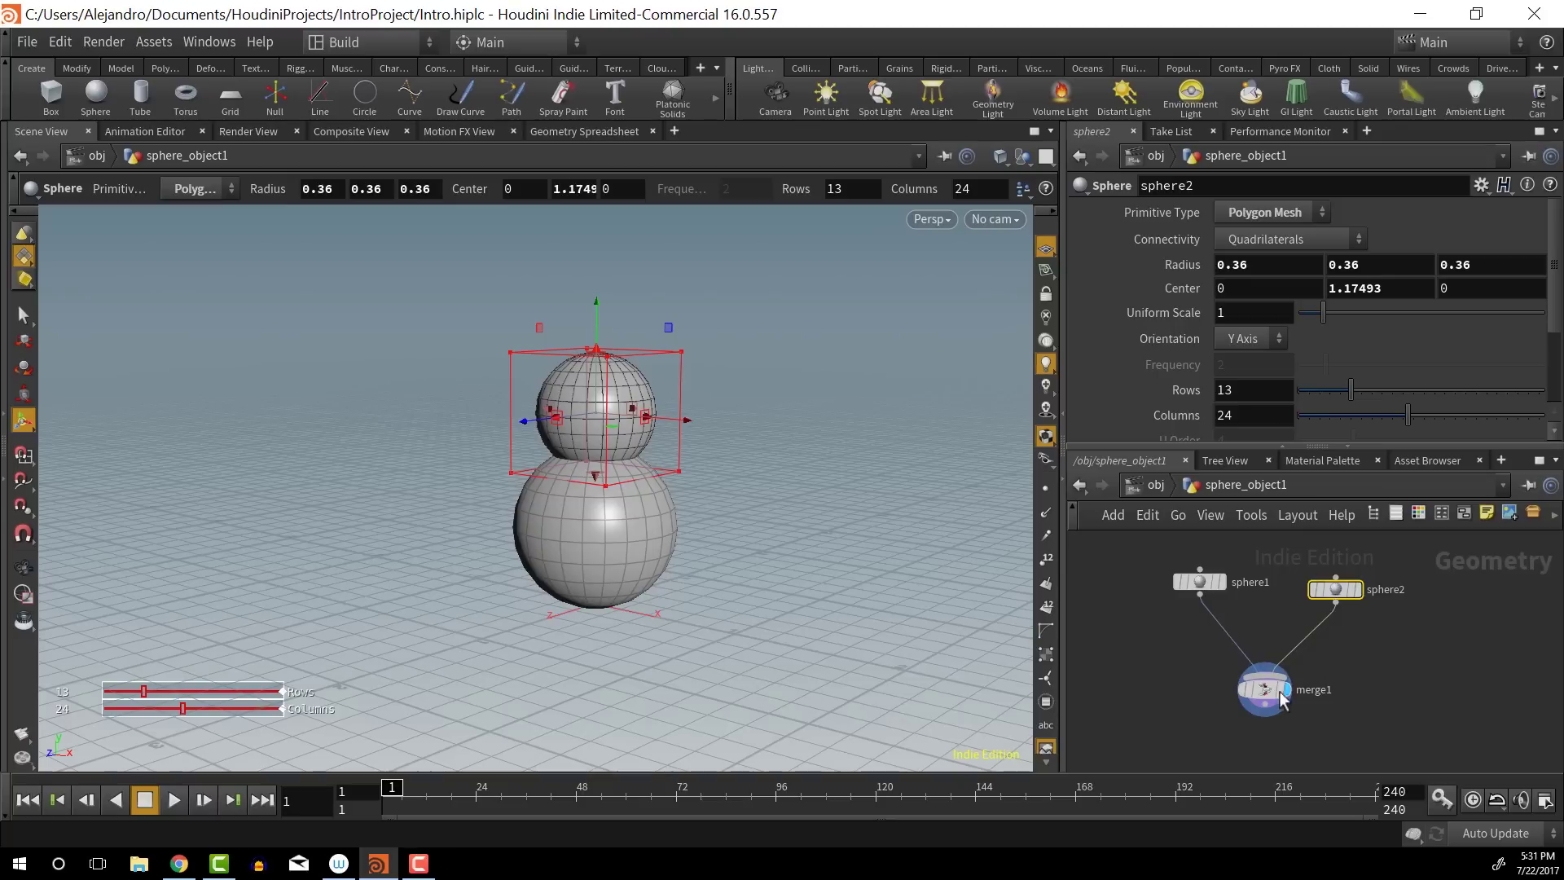
key("Tab")
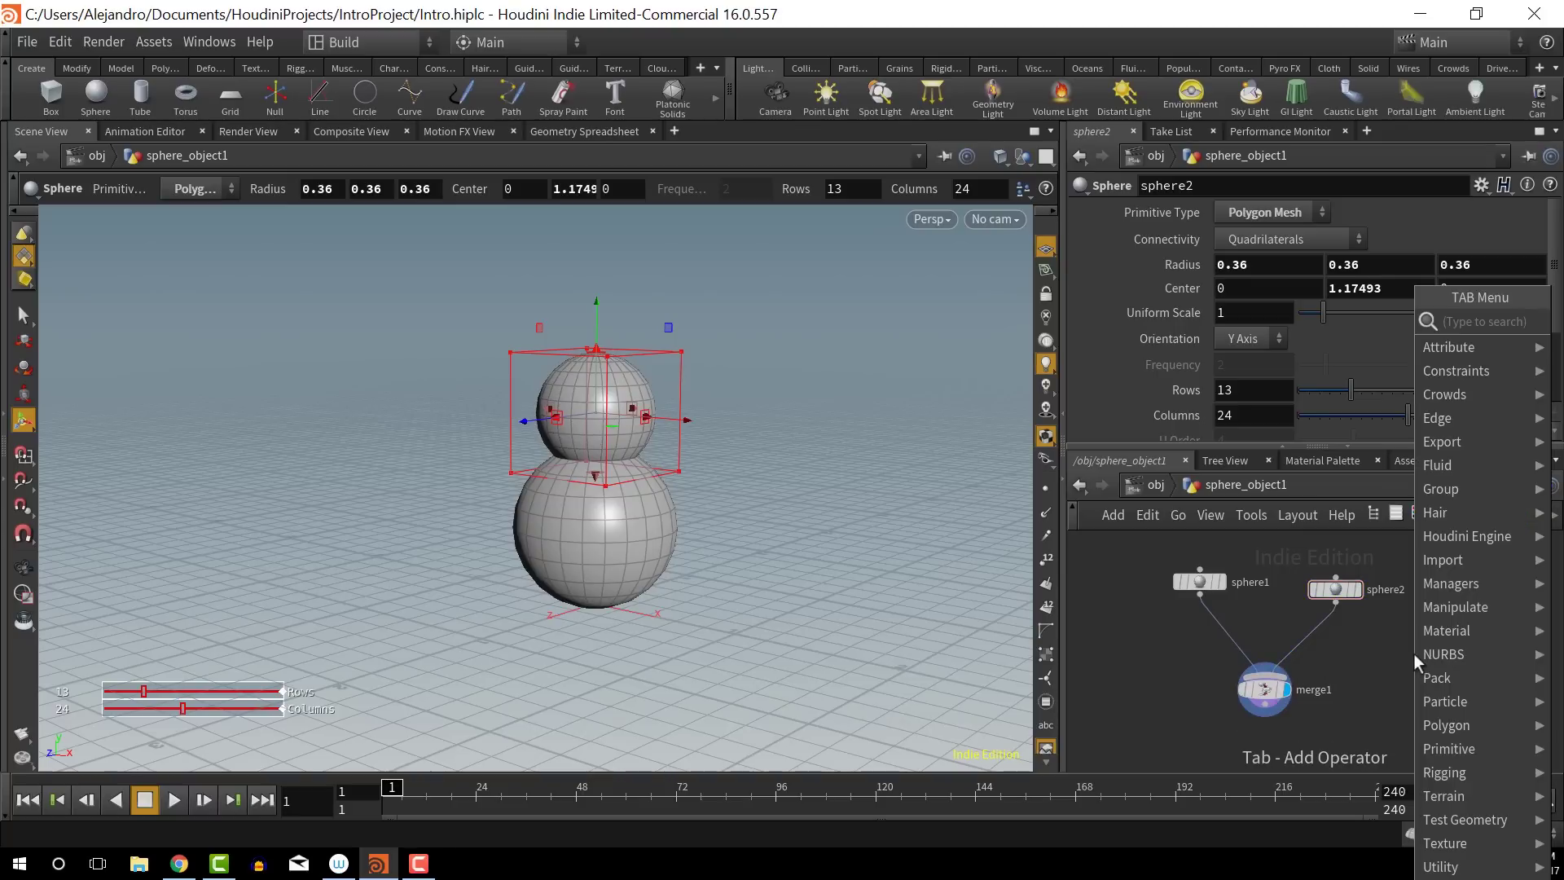
type("tran")
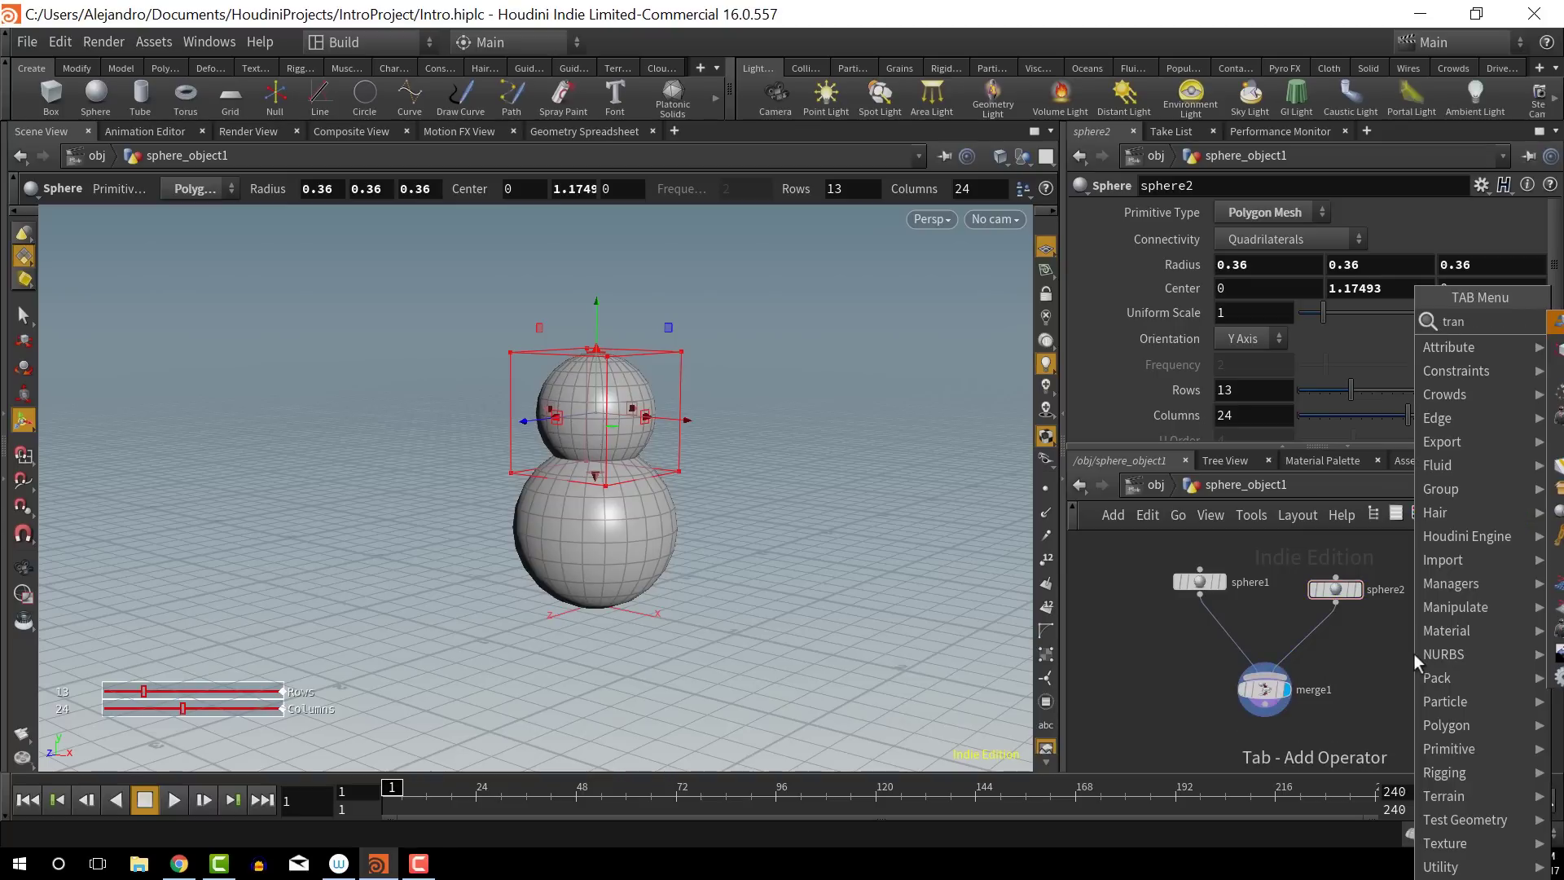
key("Escape")
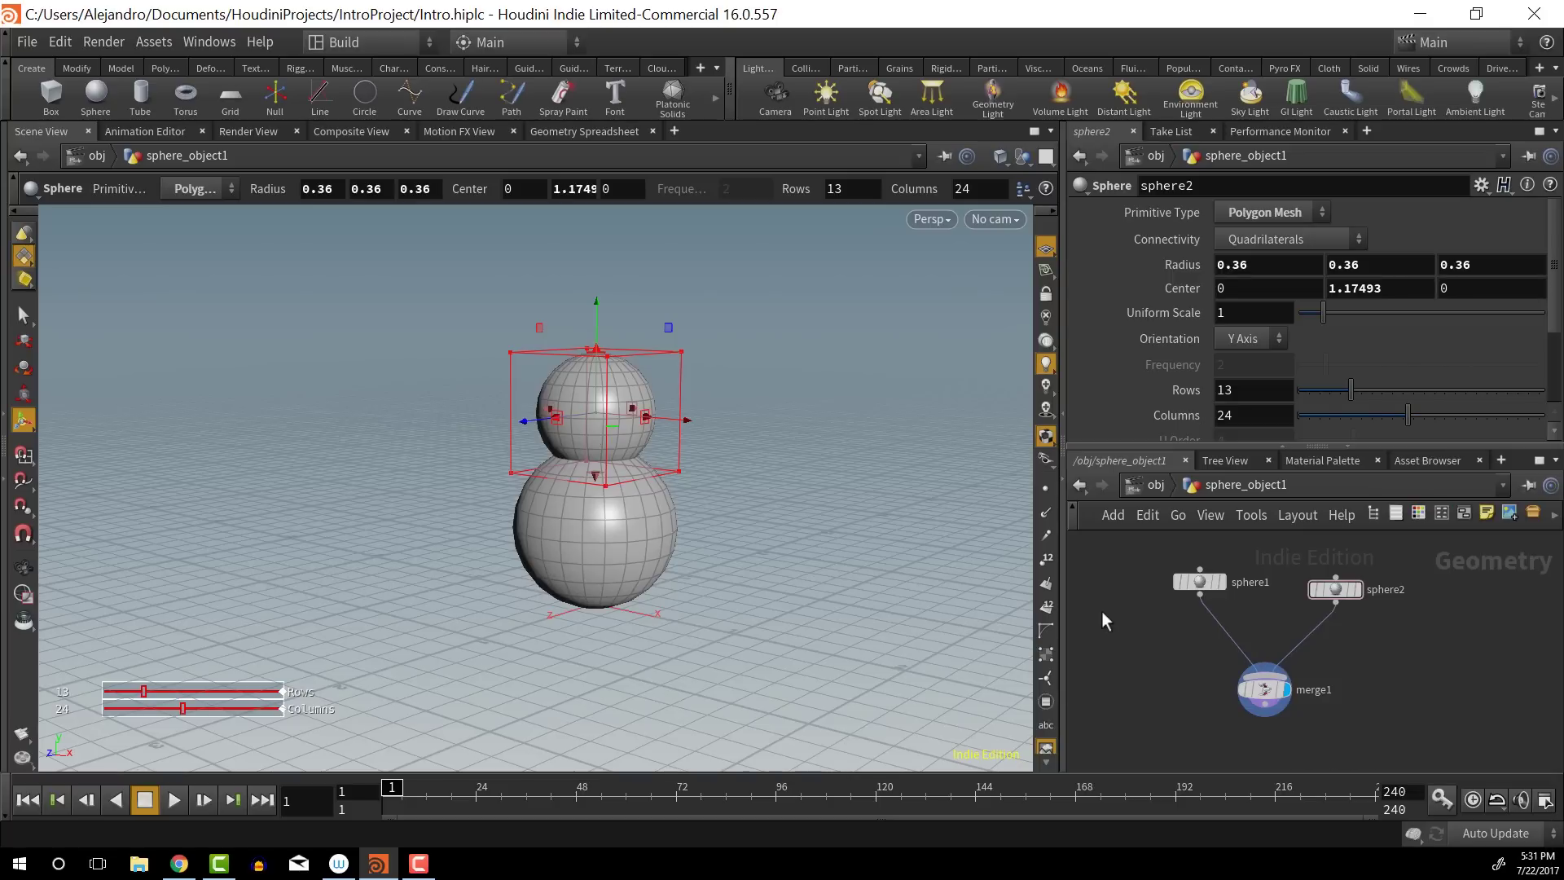
Add a Transform node to the network below sphere2, beside merge1
key("Tab")
type("trnam")
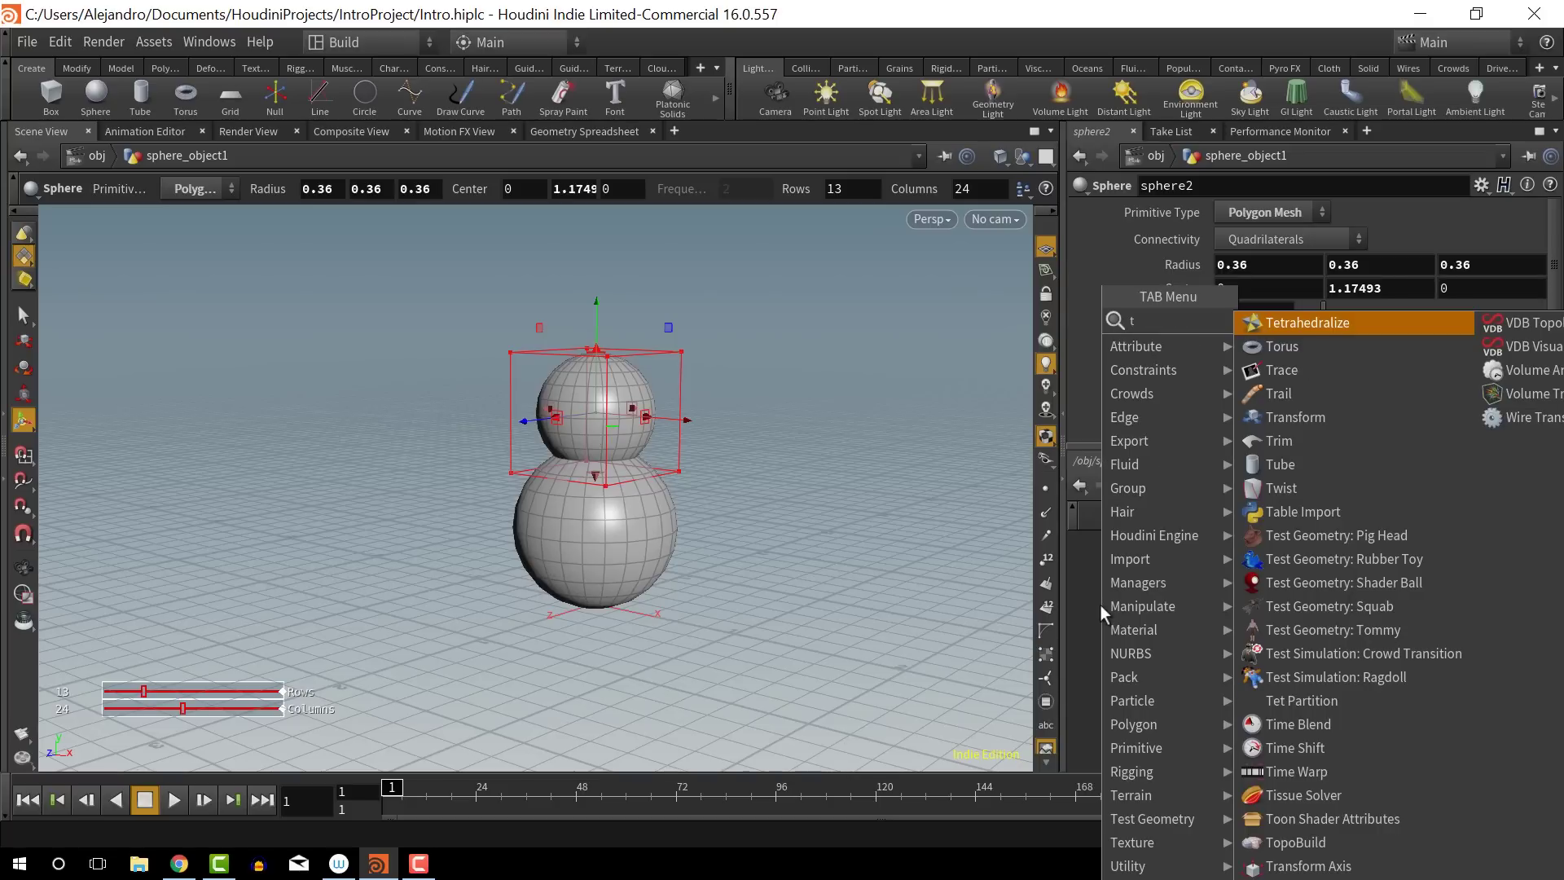
key("BackSpace")
key("BackSpace")
key("BackSpace")
key("BackSpace")
key("BackSpace")
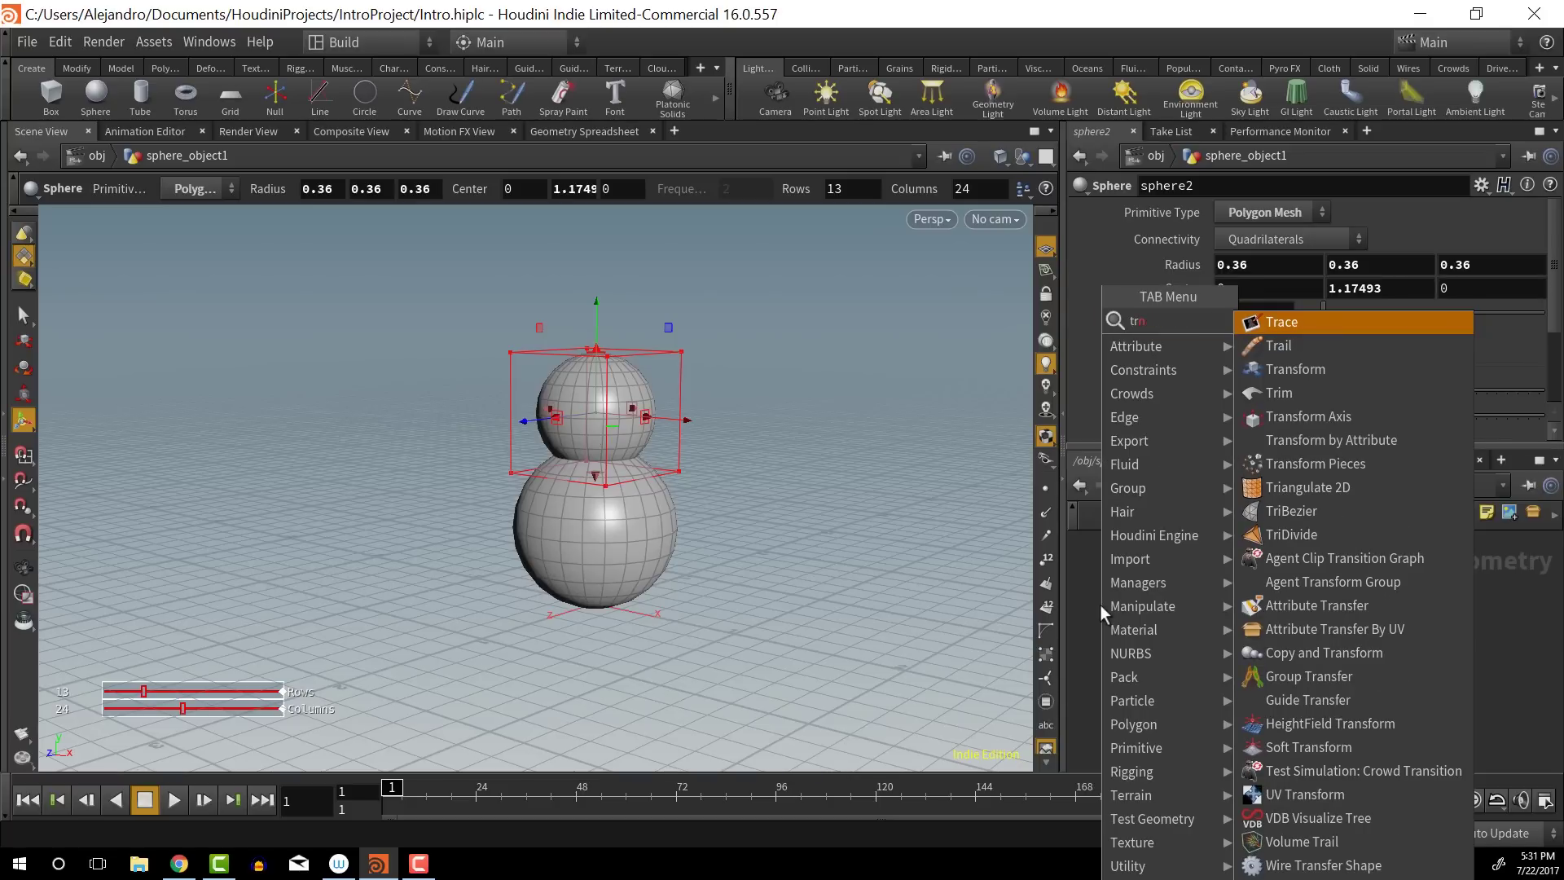
type("tan")
key("BackSpace")
key("BackSpace")
key("BackSpace")
type("trans")
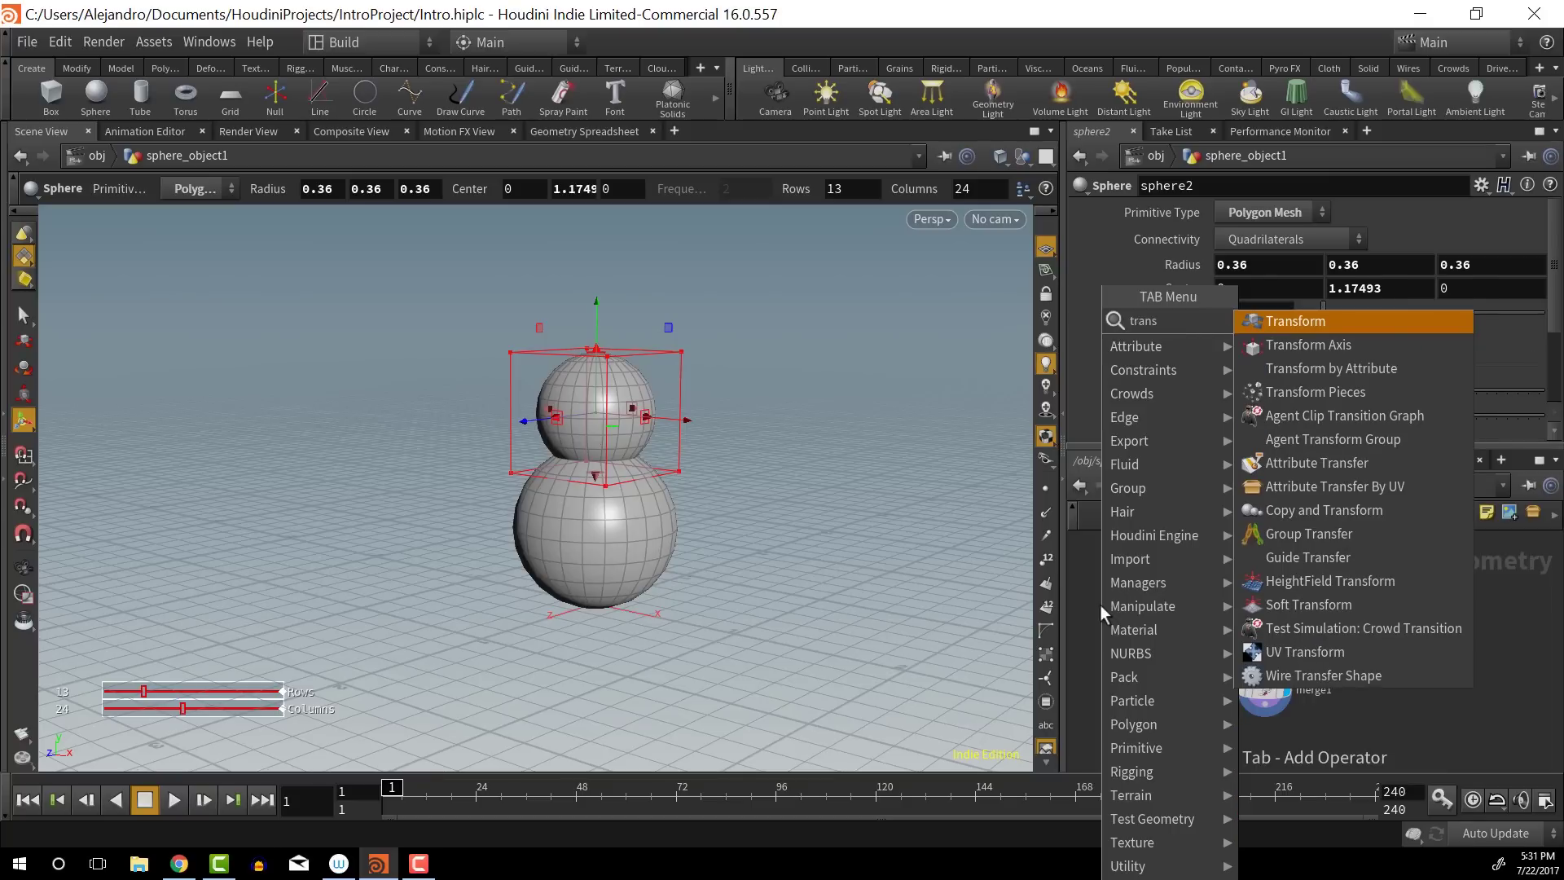
key("Return")
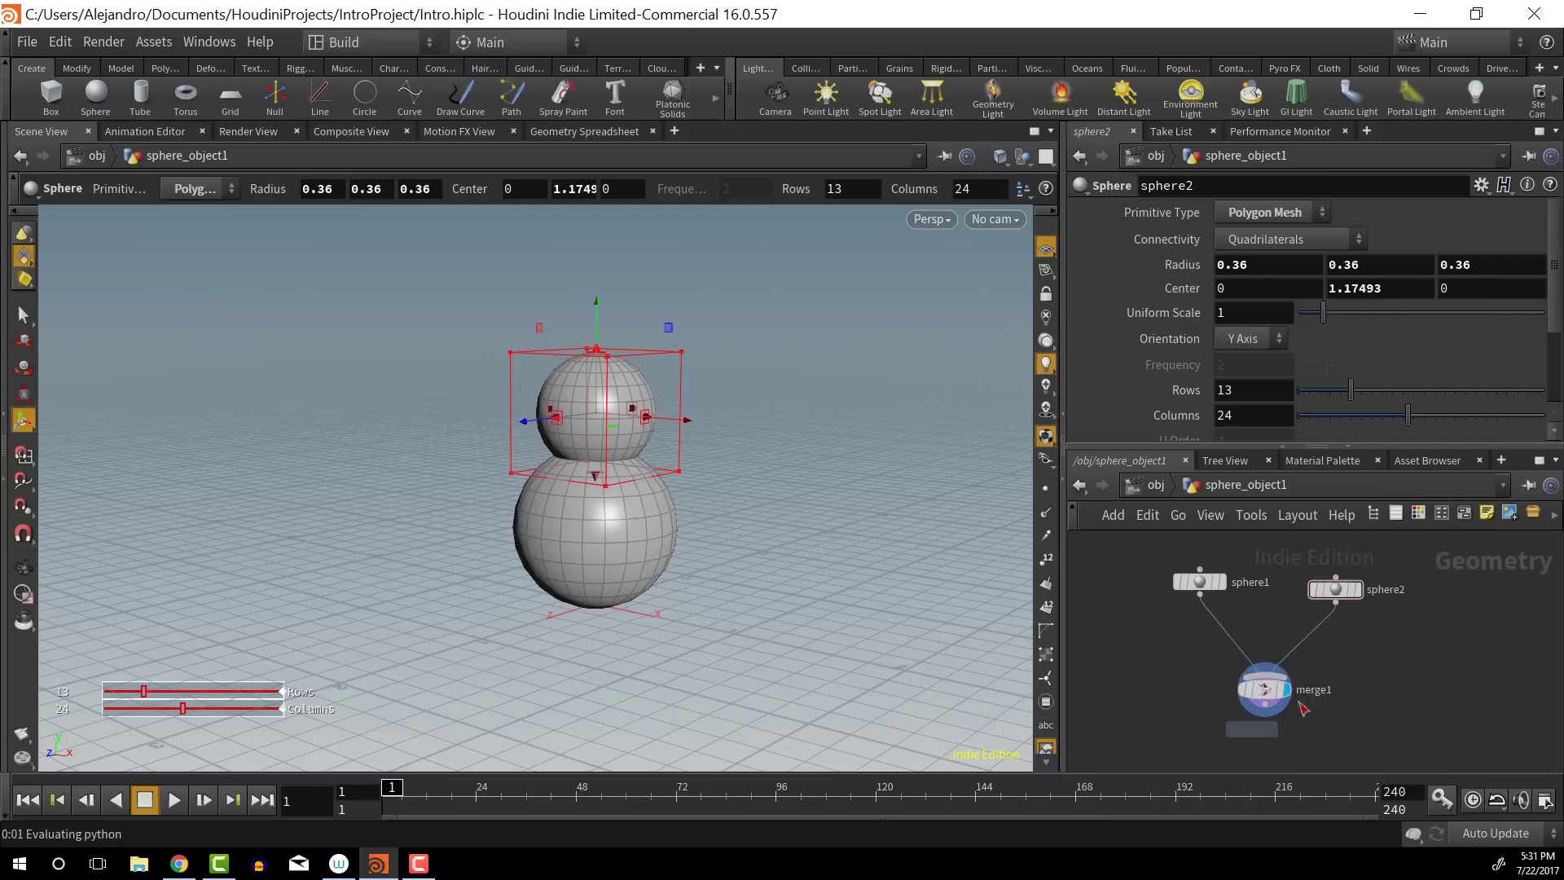
left_click(1381, 659)
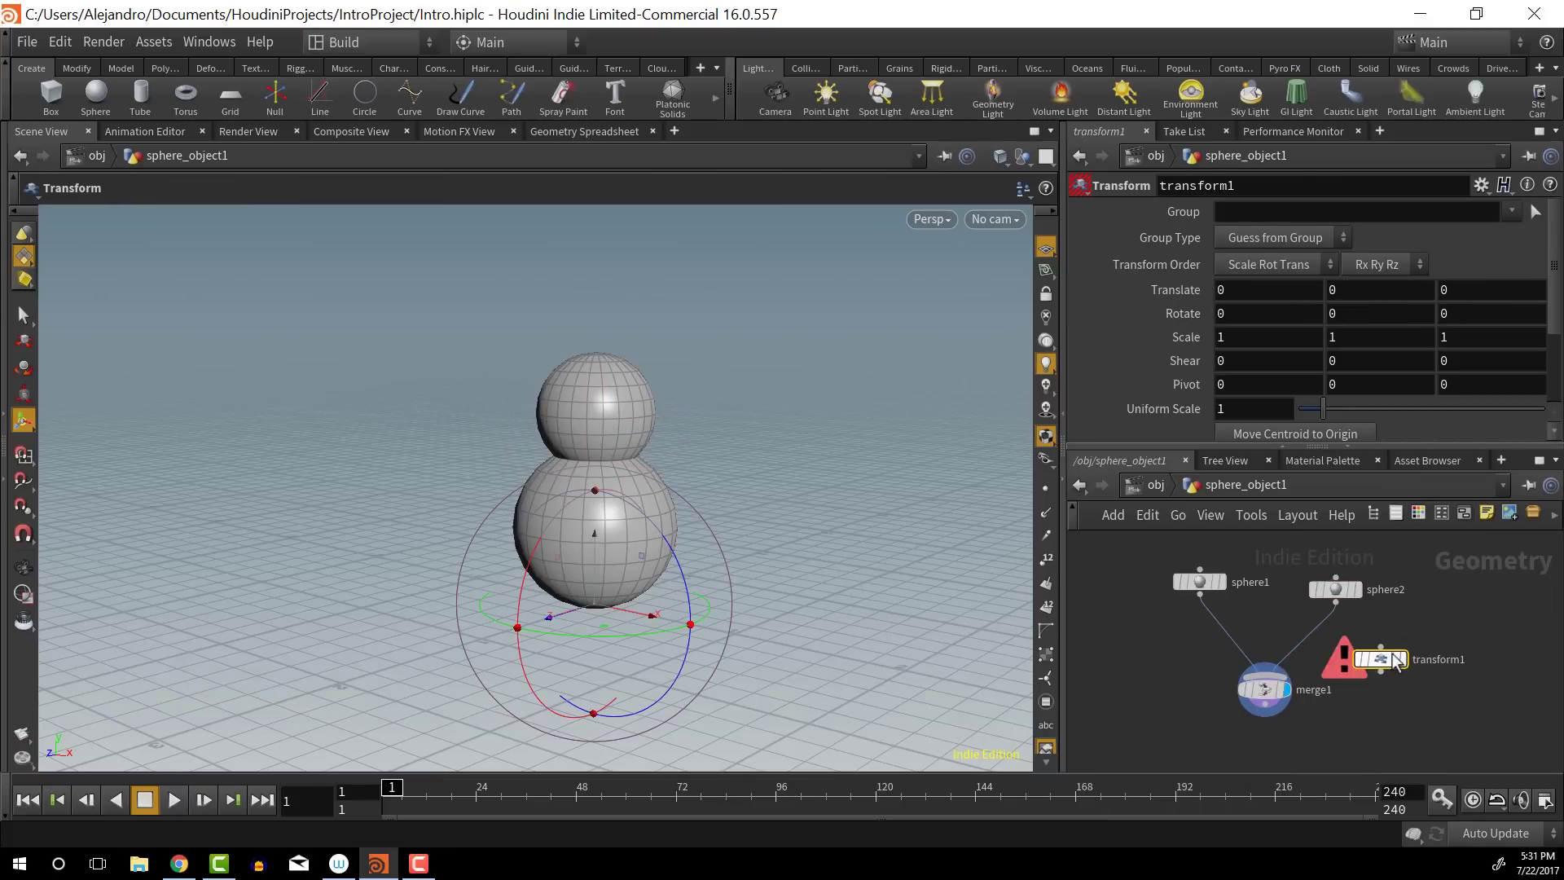
Wire sphere2's output into transform1 and transform1's output into merge1
left_click(1336, 606)
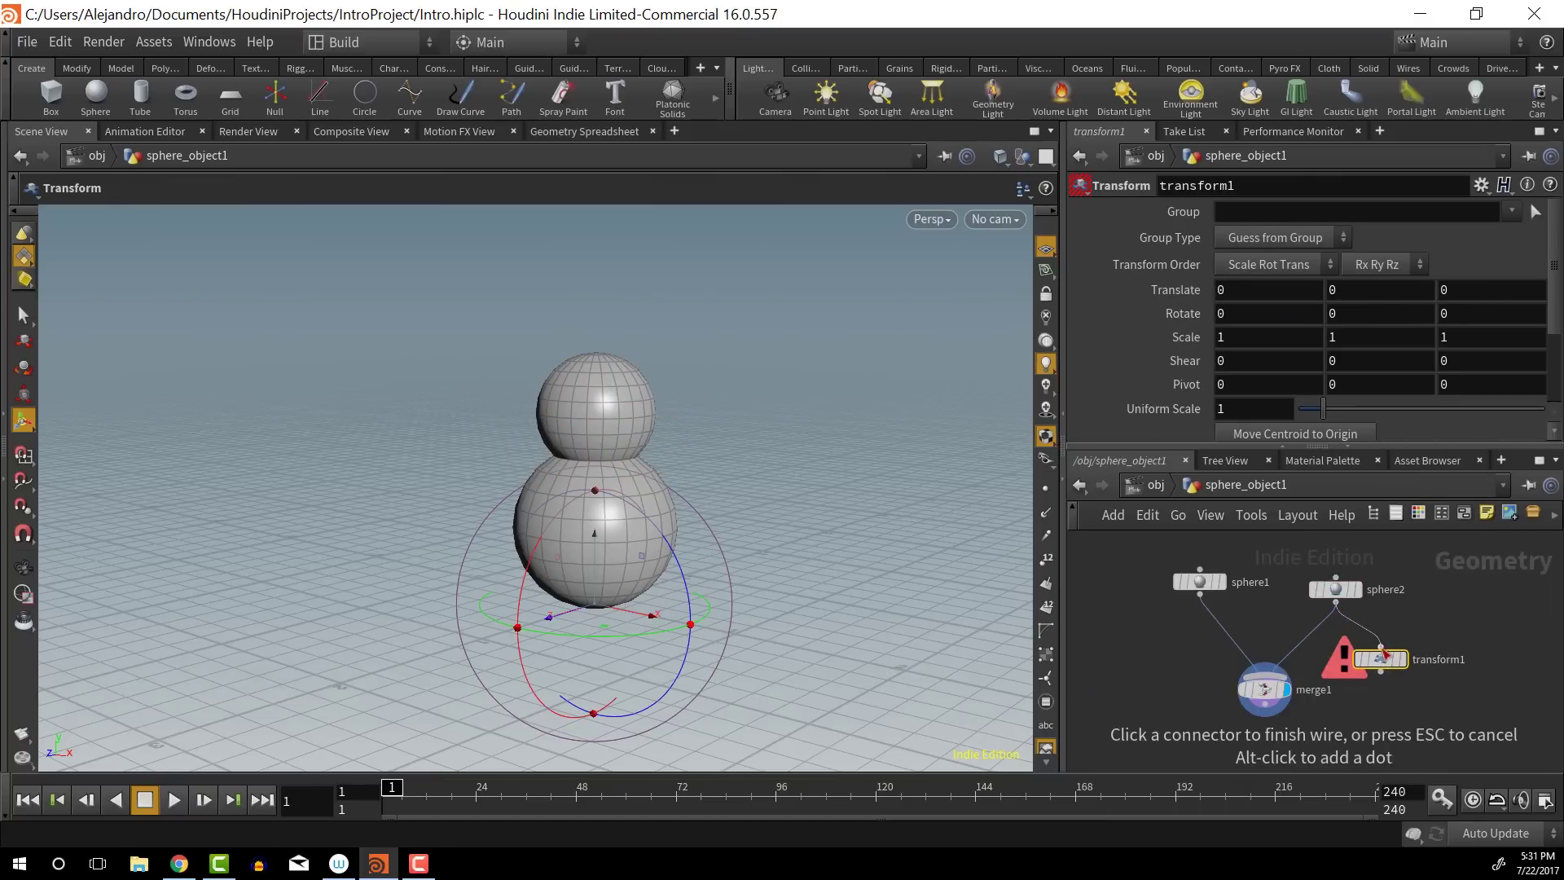
left_click(1382, 651)
mouse_move(1343, 594)
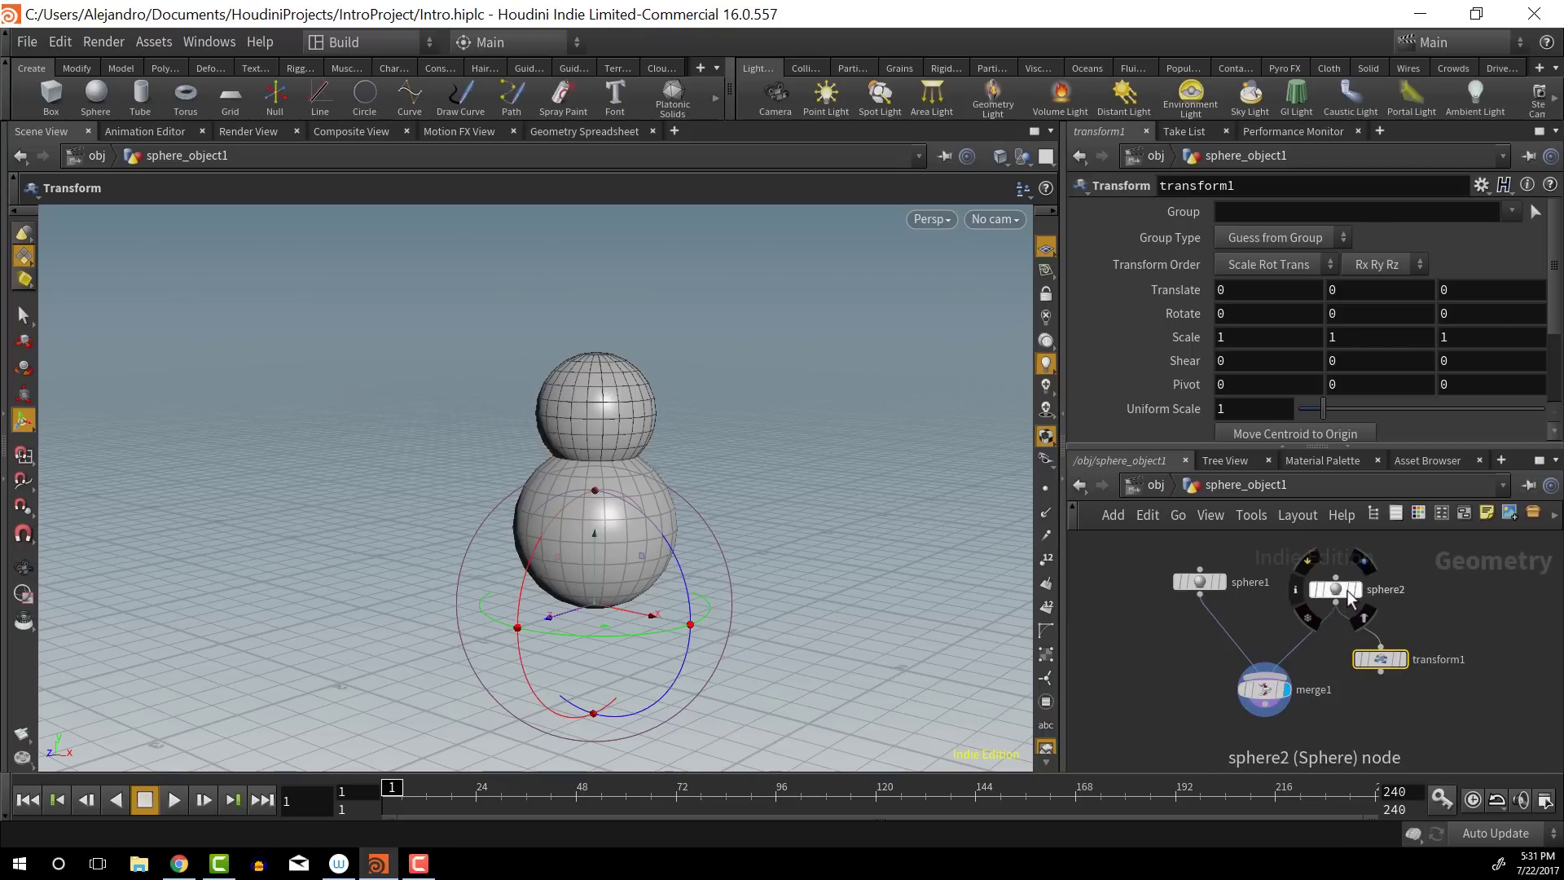
mouse_move(1395, 658)
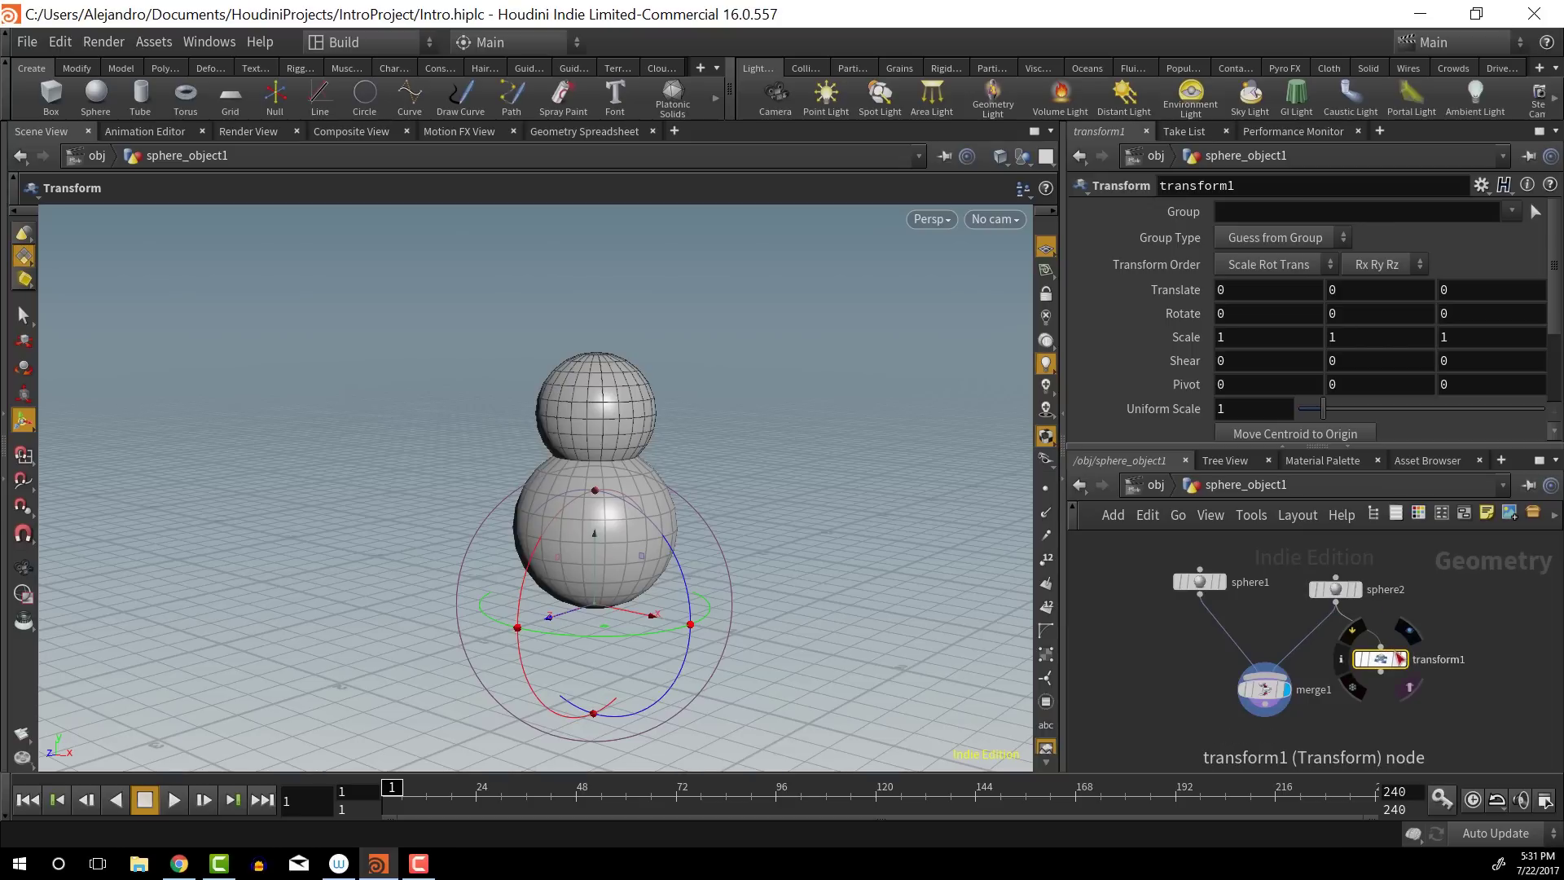
left_click(1380, 674)
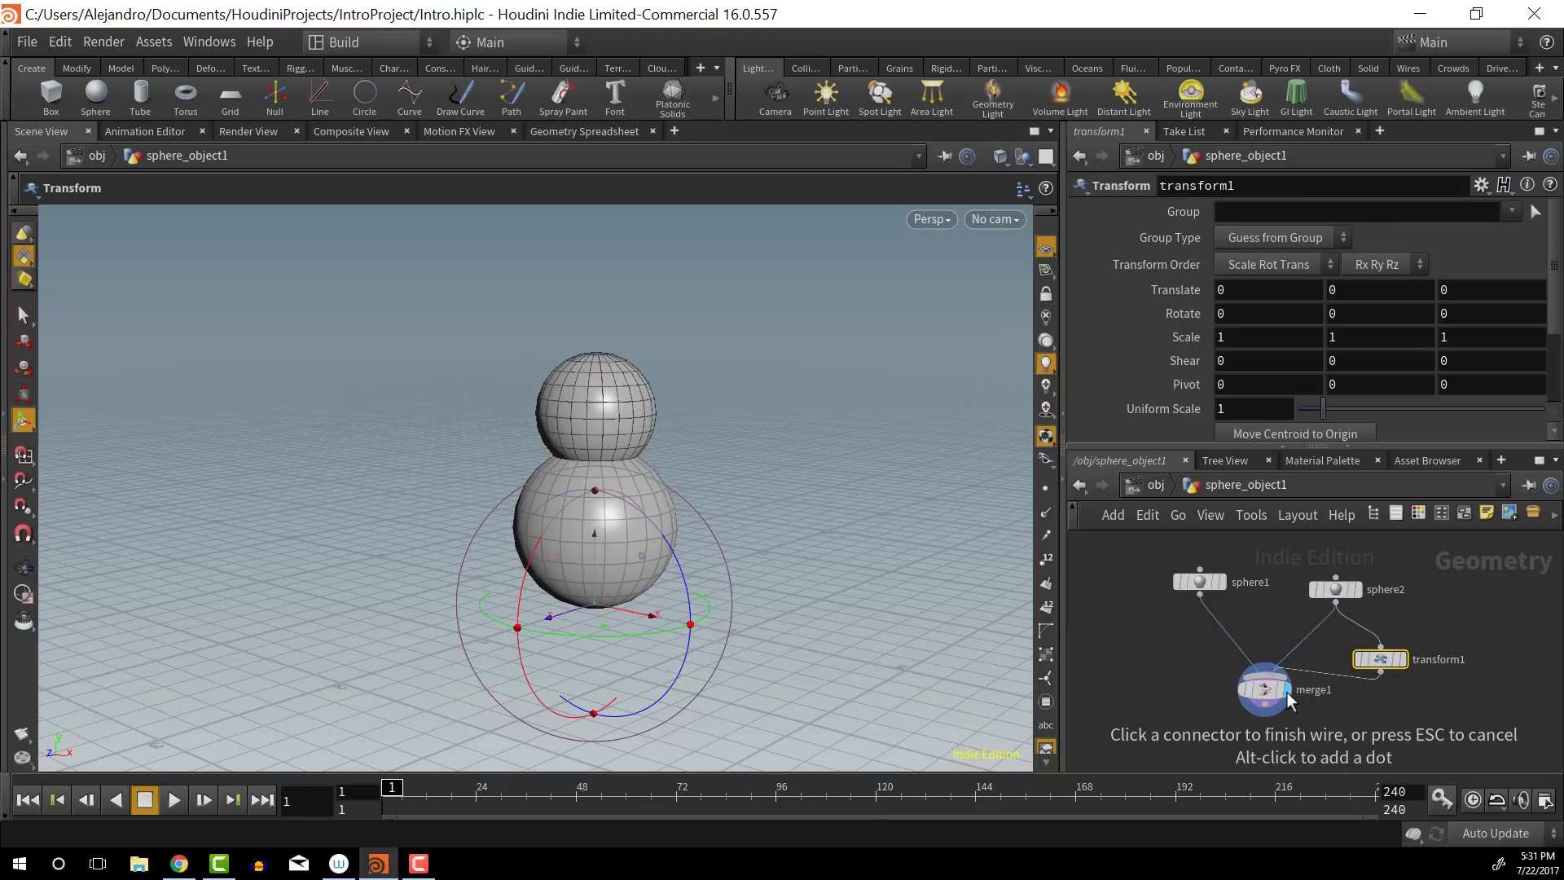
left_click(1287, 690)
Move merge1 lower in the network and switch the display to transform1
left_click_drag(1261, 691, 1259, 720)
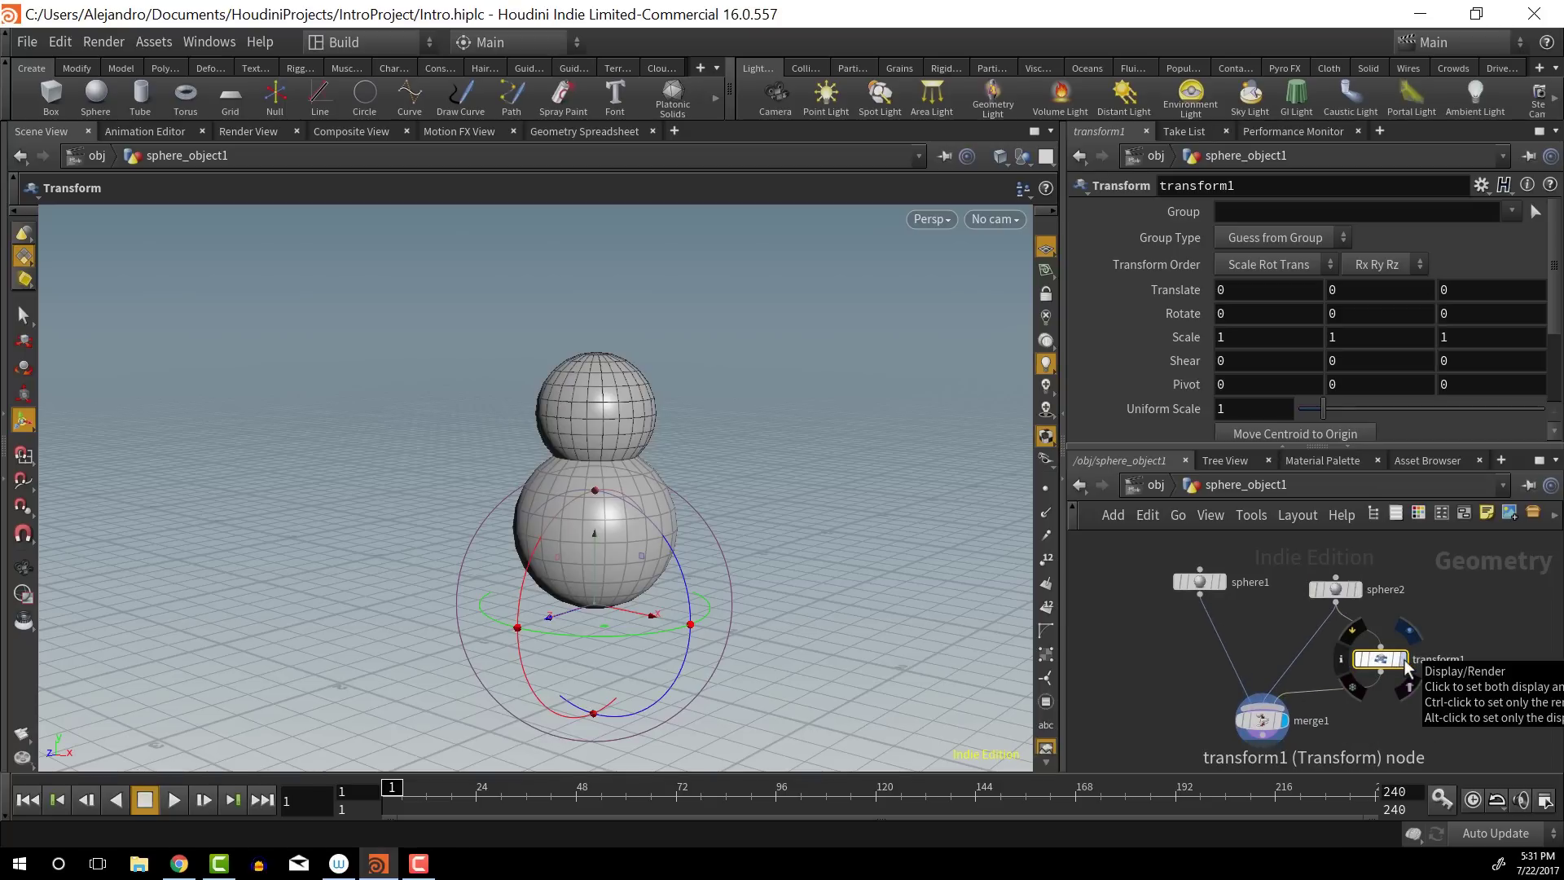
left_click(1407, 630)
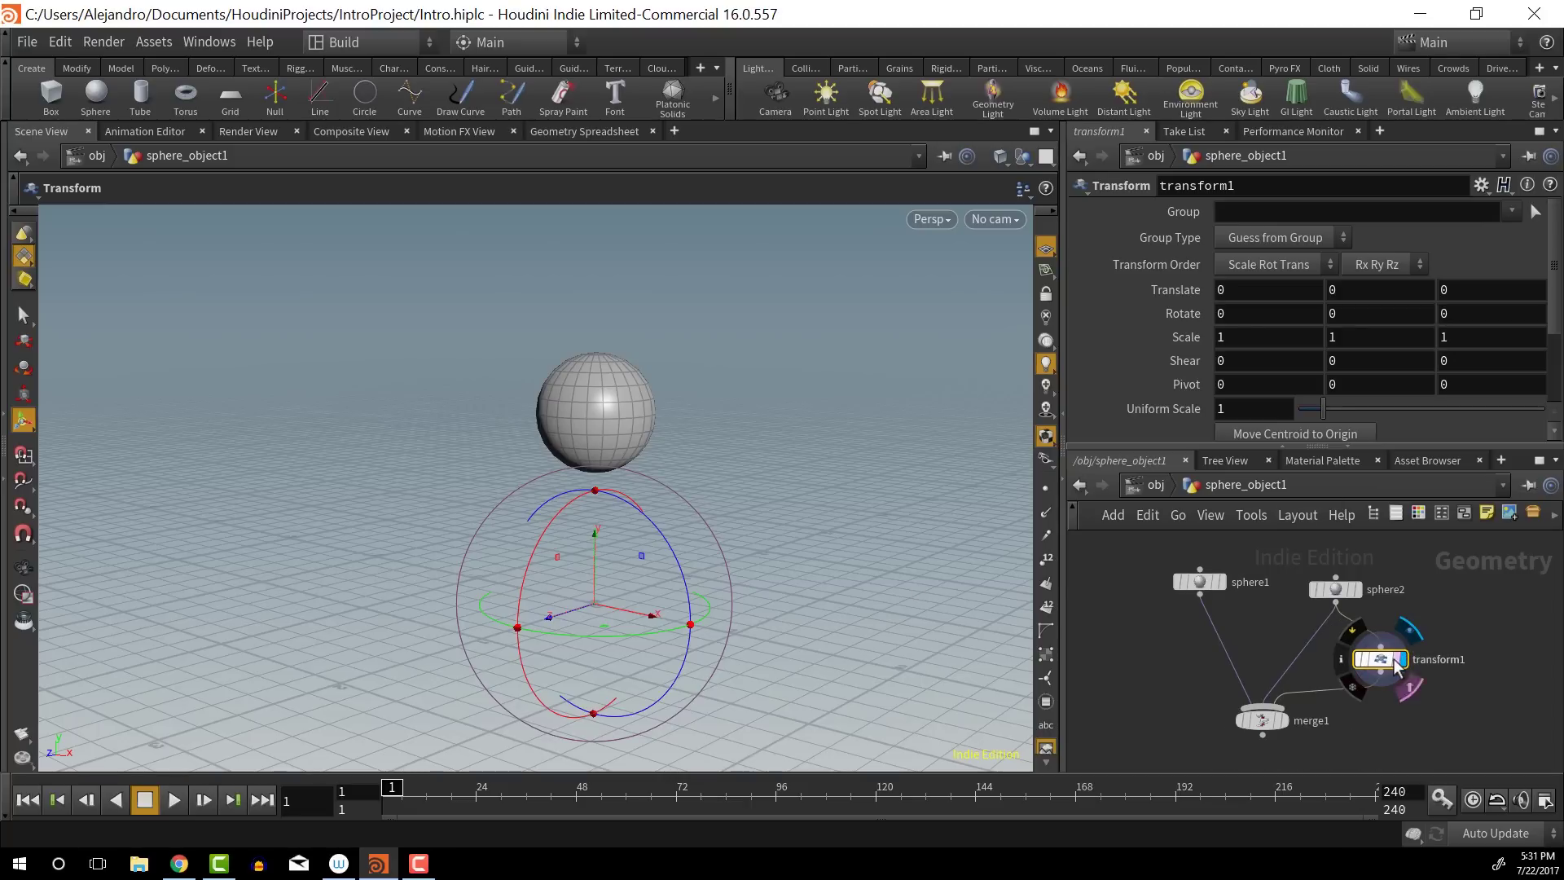
left_click(1410, 630)
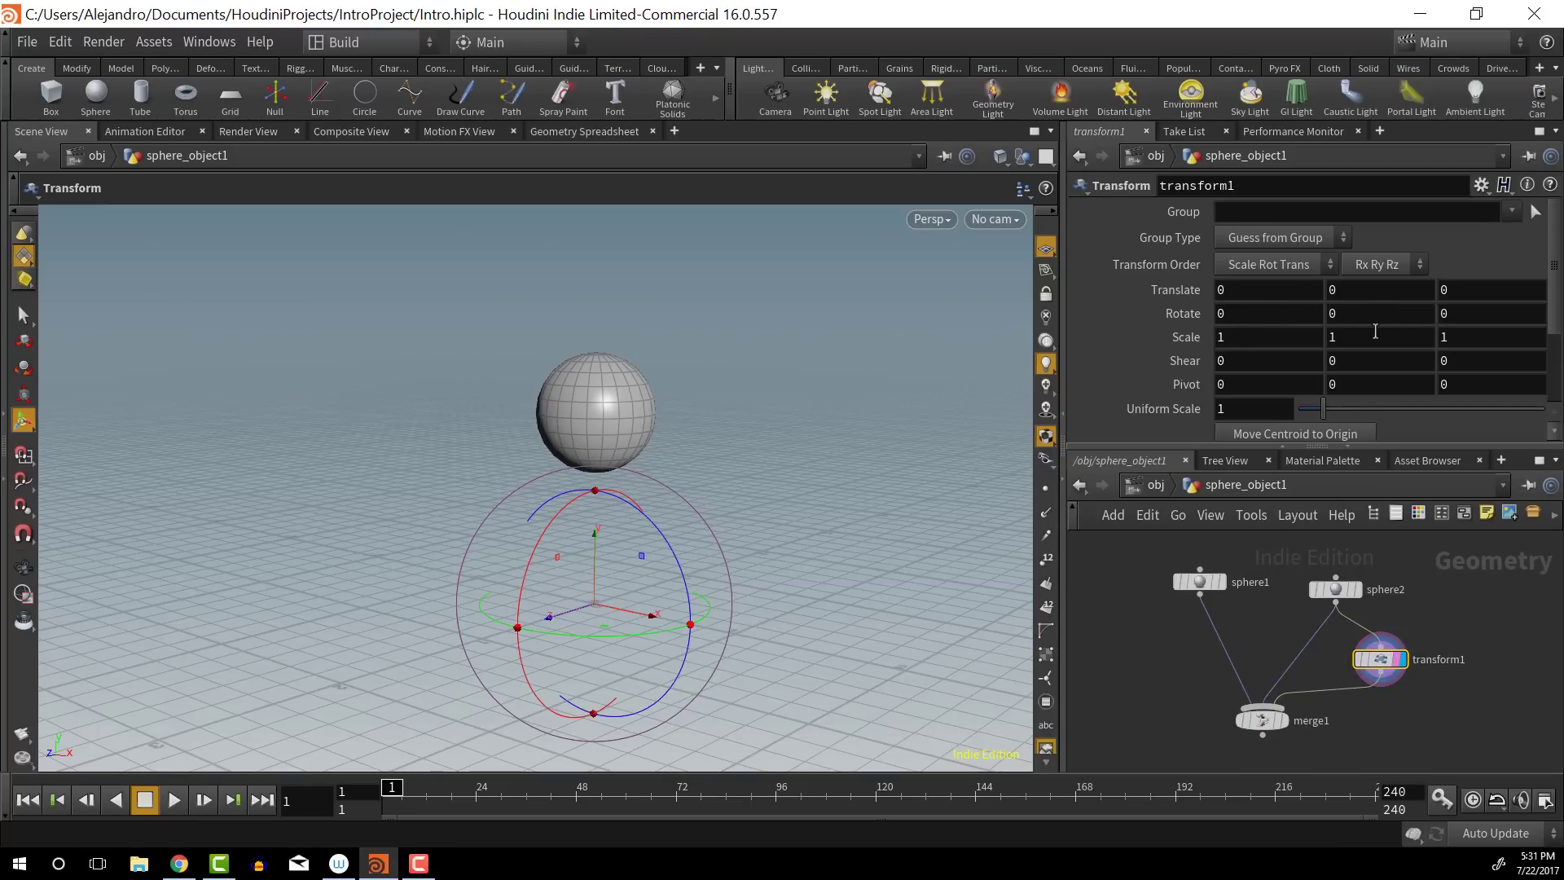
Display merge1 and set transform1's Y translation to 0.9 and its scale to 0.66 on all three axes
left_click(1260, 720)
left_click(1285, 721)
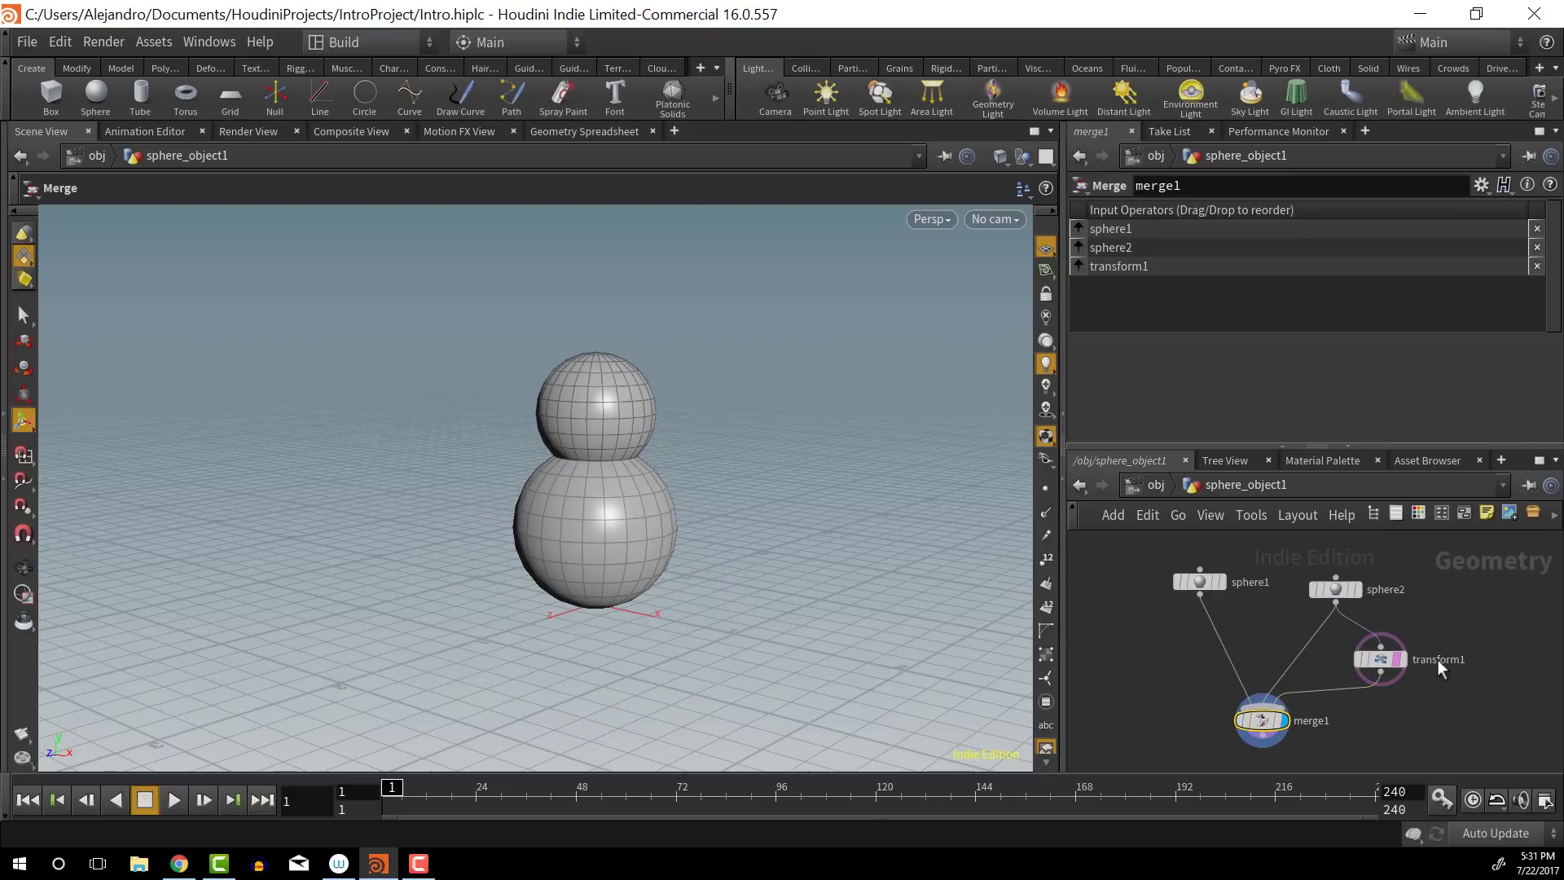
mouse_move(1391, 666)
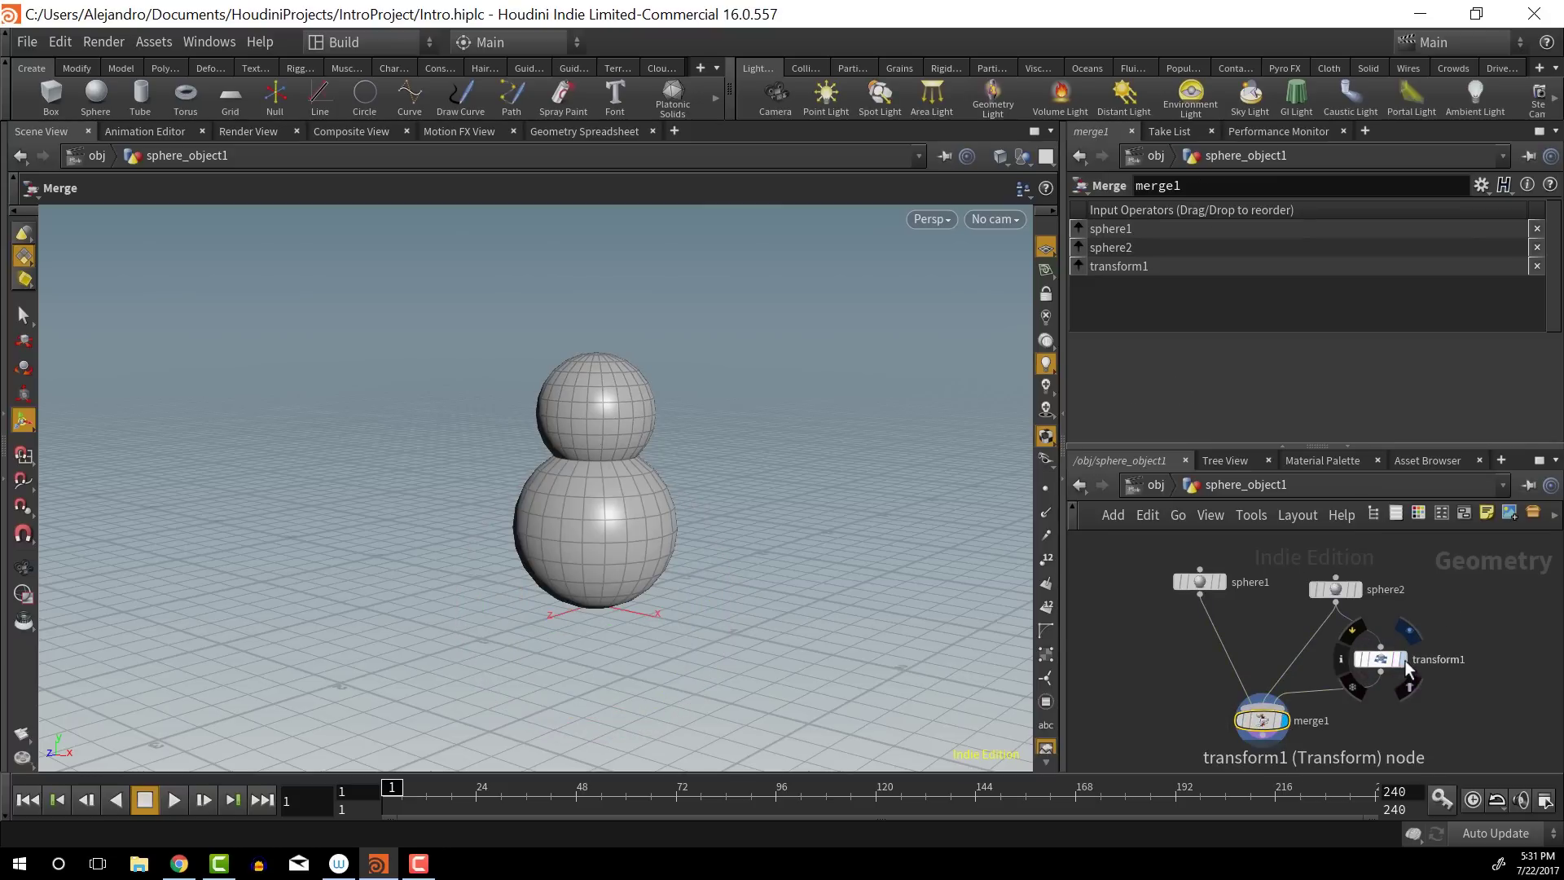
left_click(1380, 660)
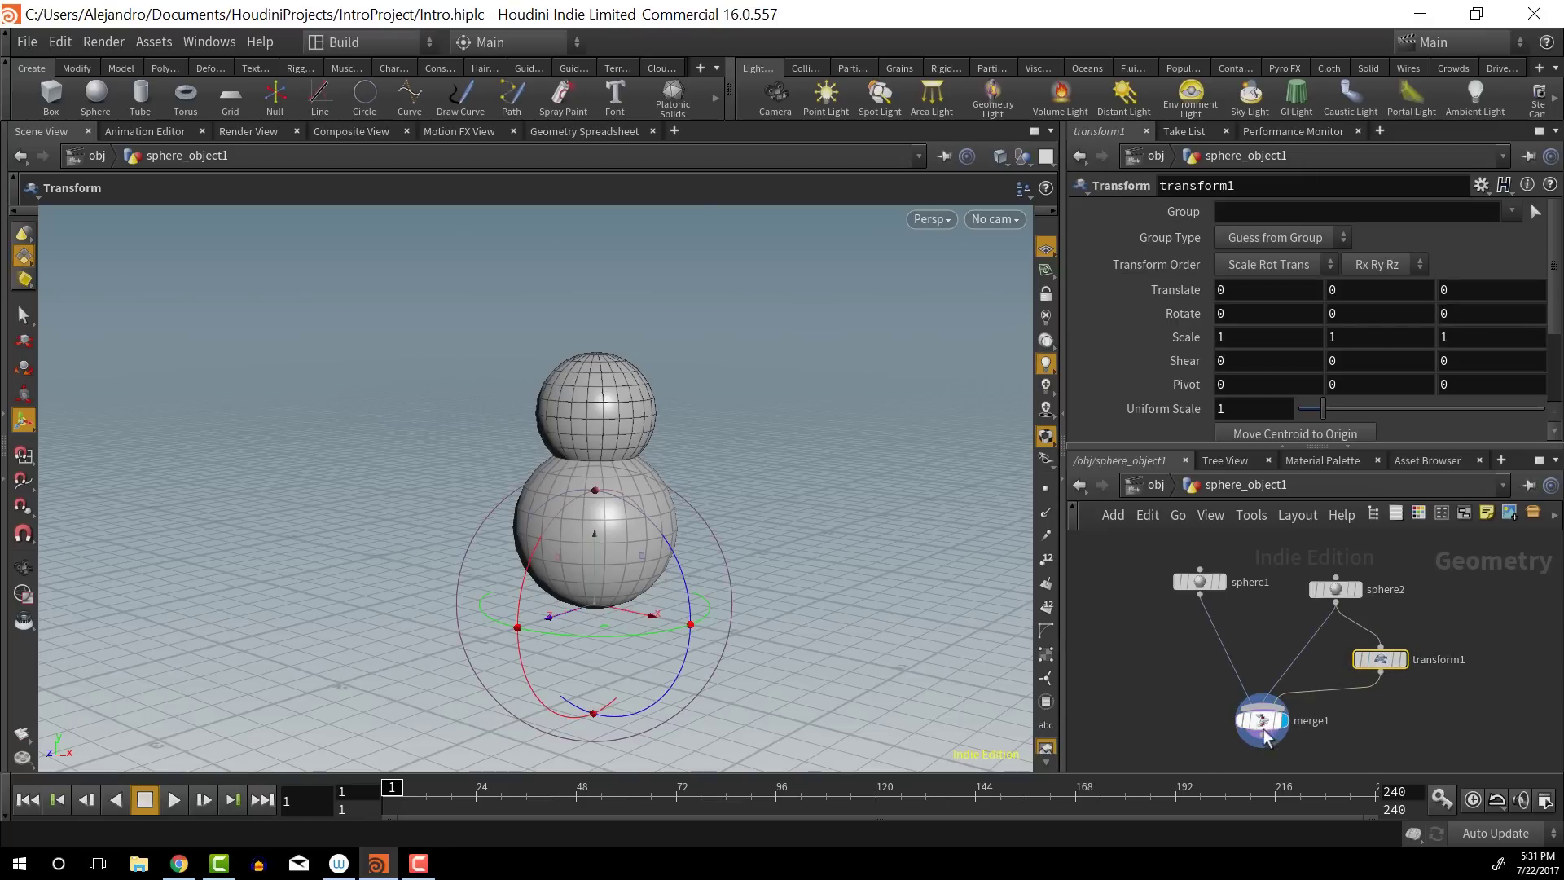
mouse_move(1396, 661)
middle_click_drag(1358, 291, 1431, 286)
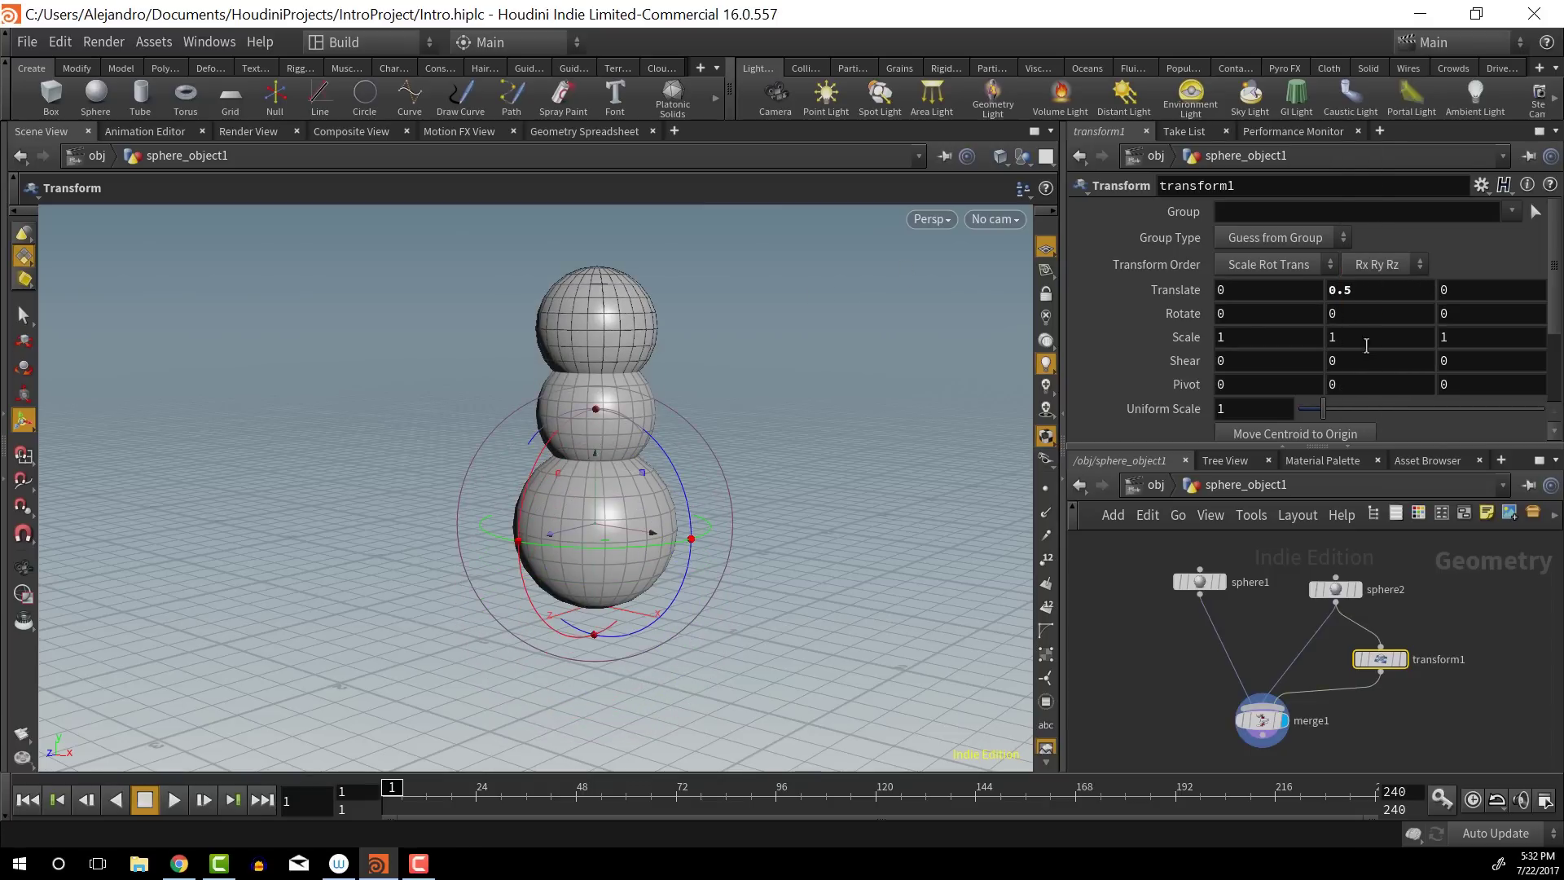
middle_click_drag(1184, 343, 852, 416)
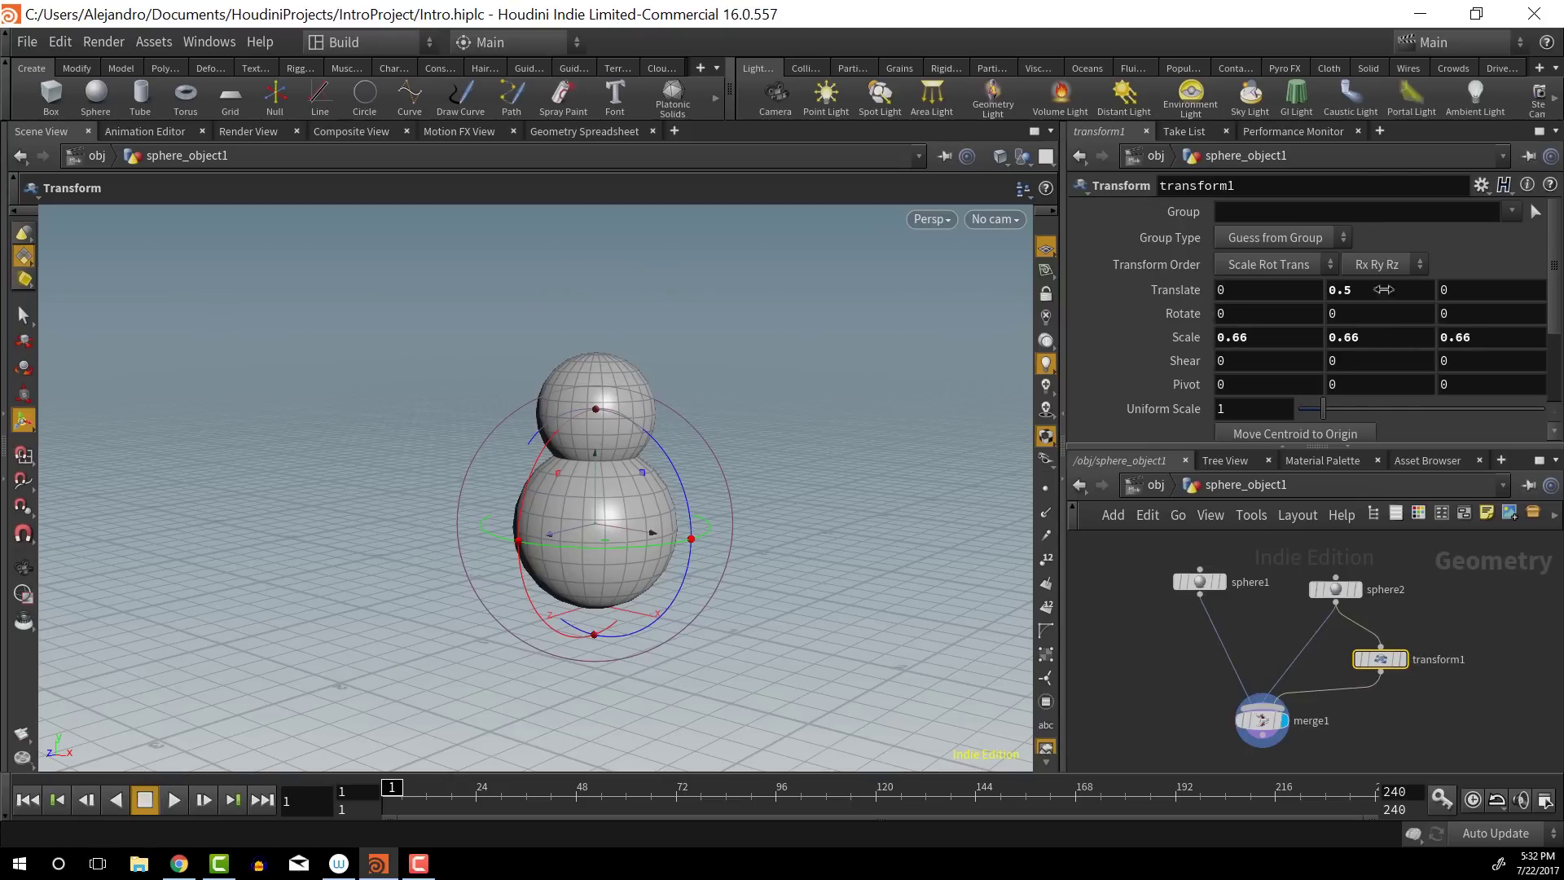
middle_click_drag(1383, 289, 1437, 289)
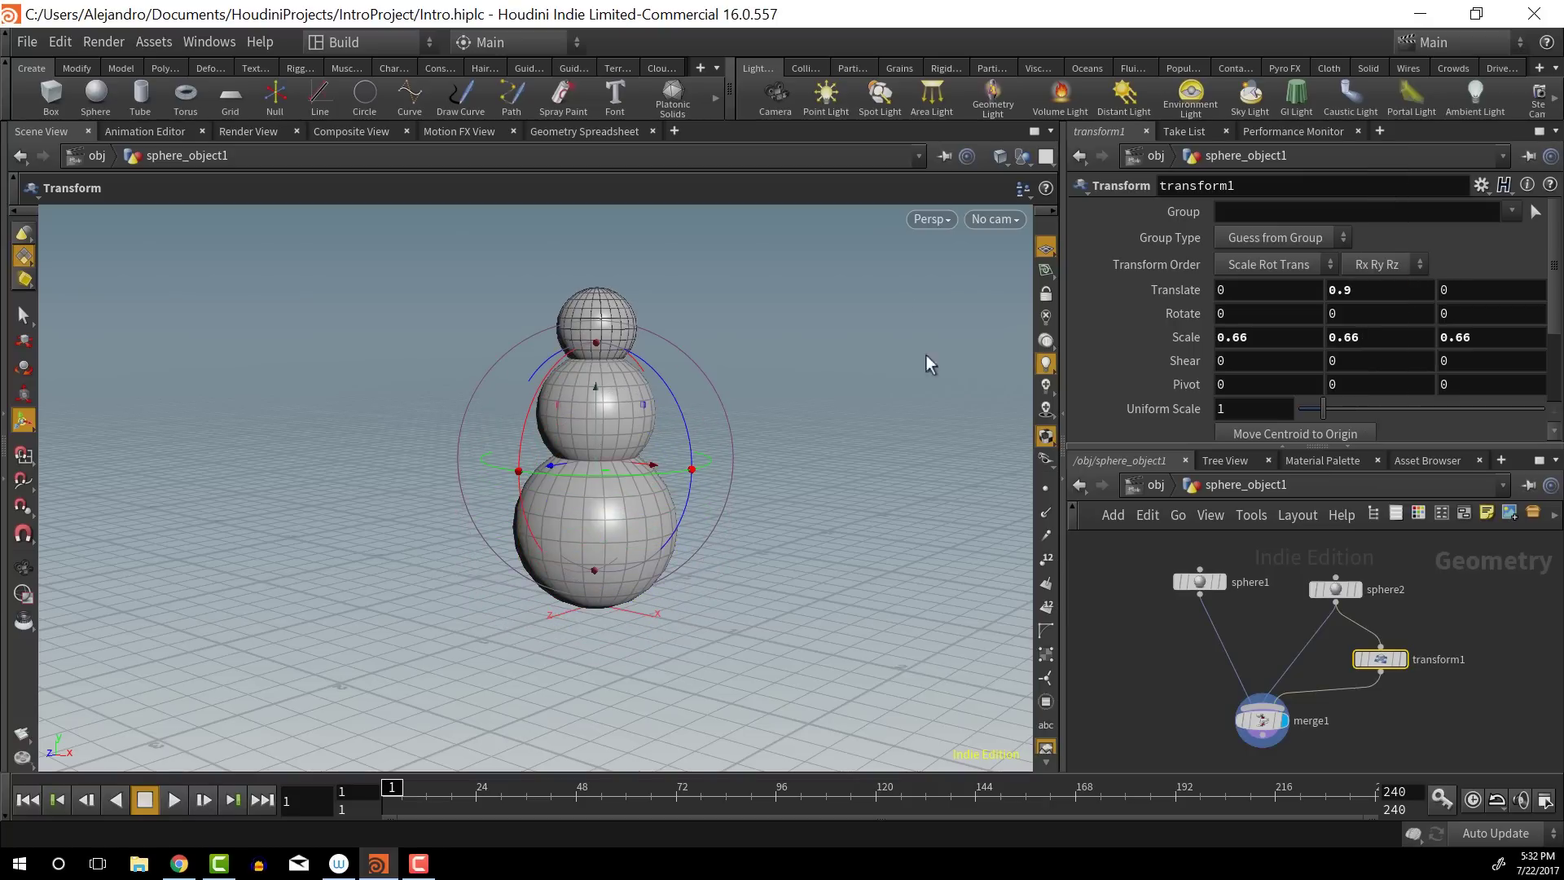
Select merge1 and inspect the three stacked spheres up close in the viewport
left_click(1249, 678)
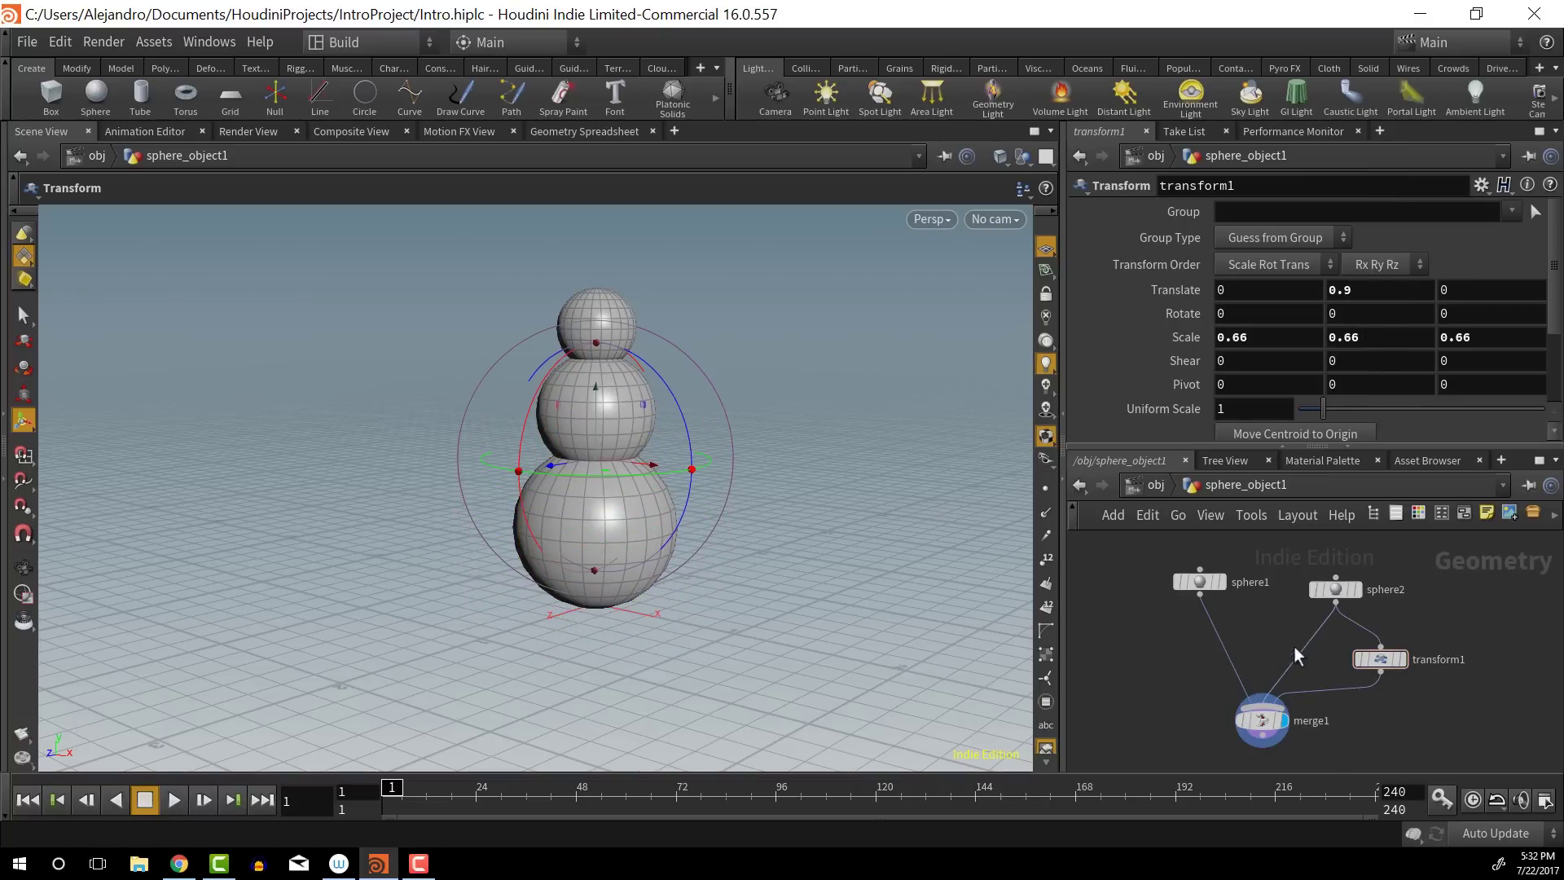
left_click(1267, 720)
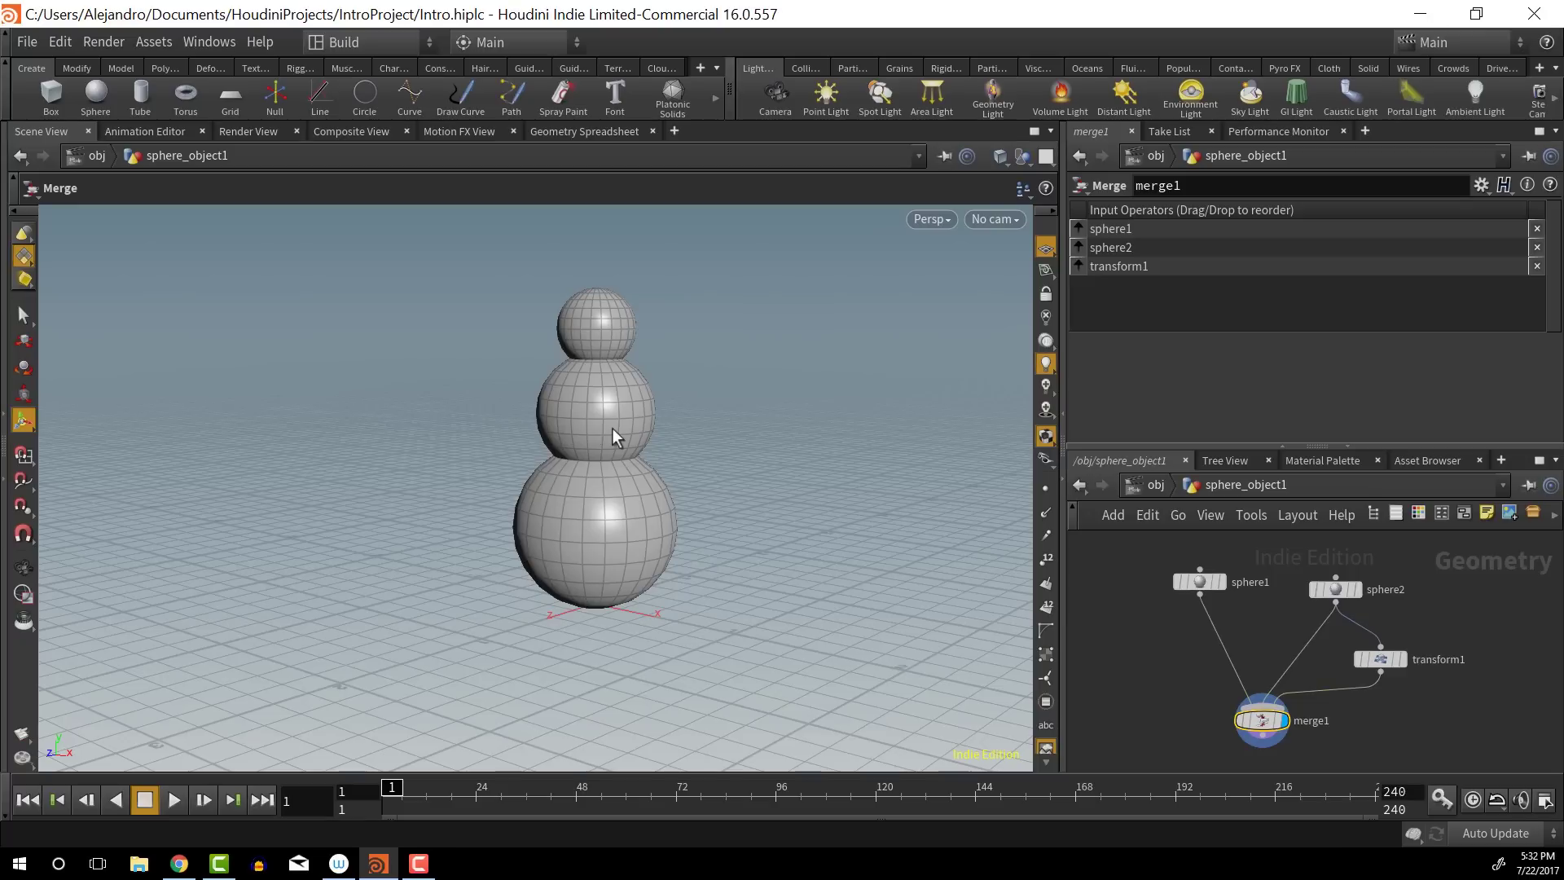
key("Escape")
middle_click_drag(687, 391, 614, 422)
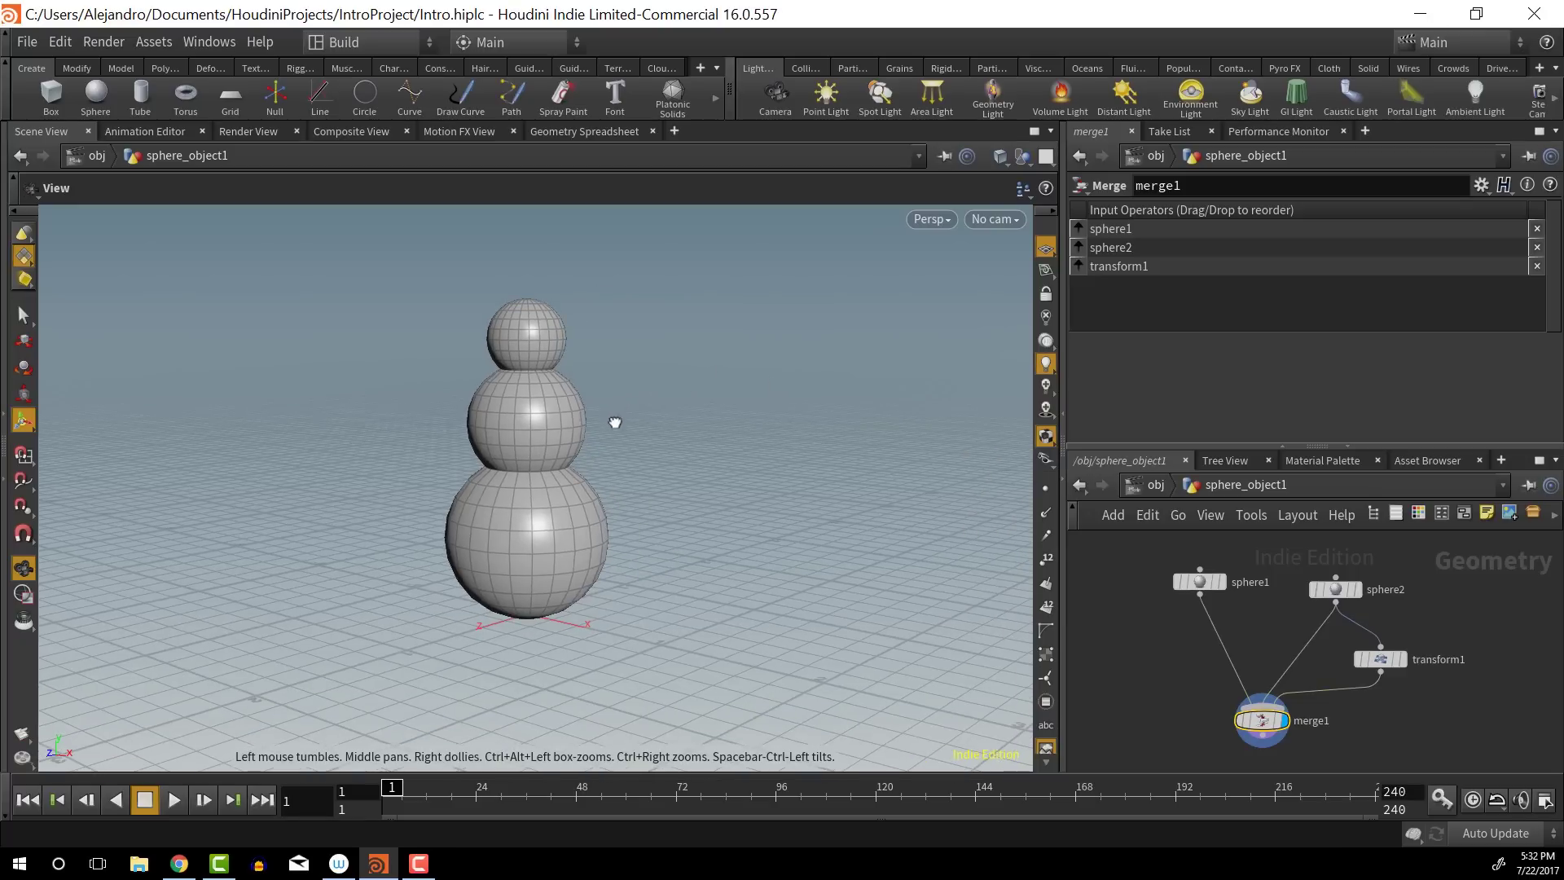
scroll(616, 422, "up", 2)
scroll(617, 424, "up", 3)
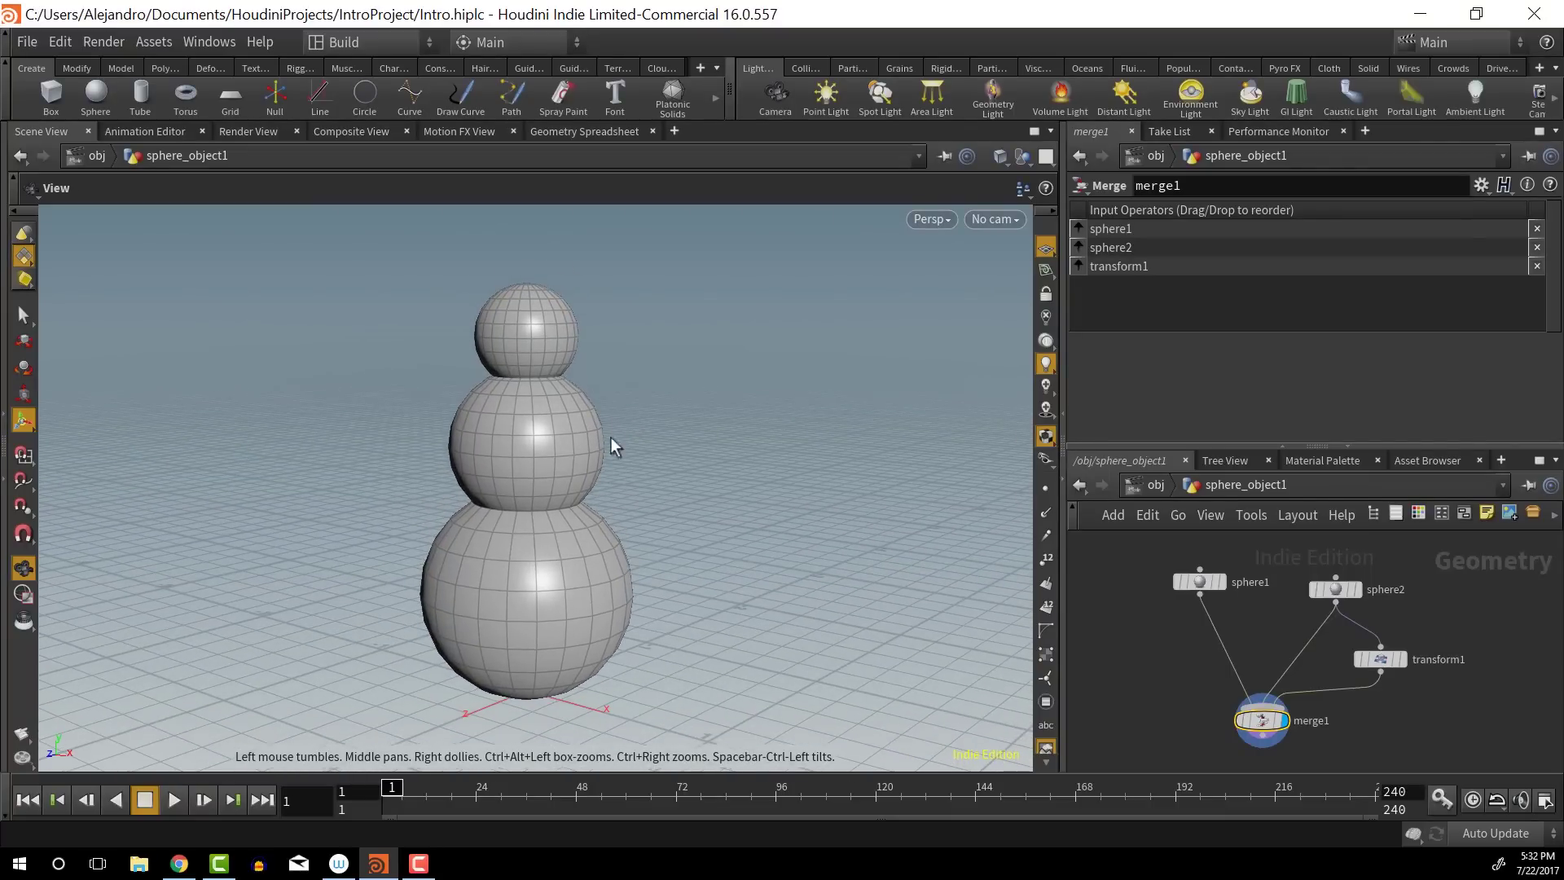
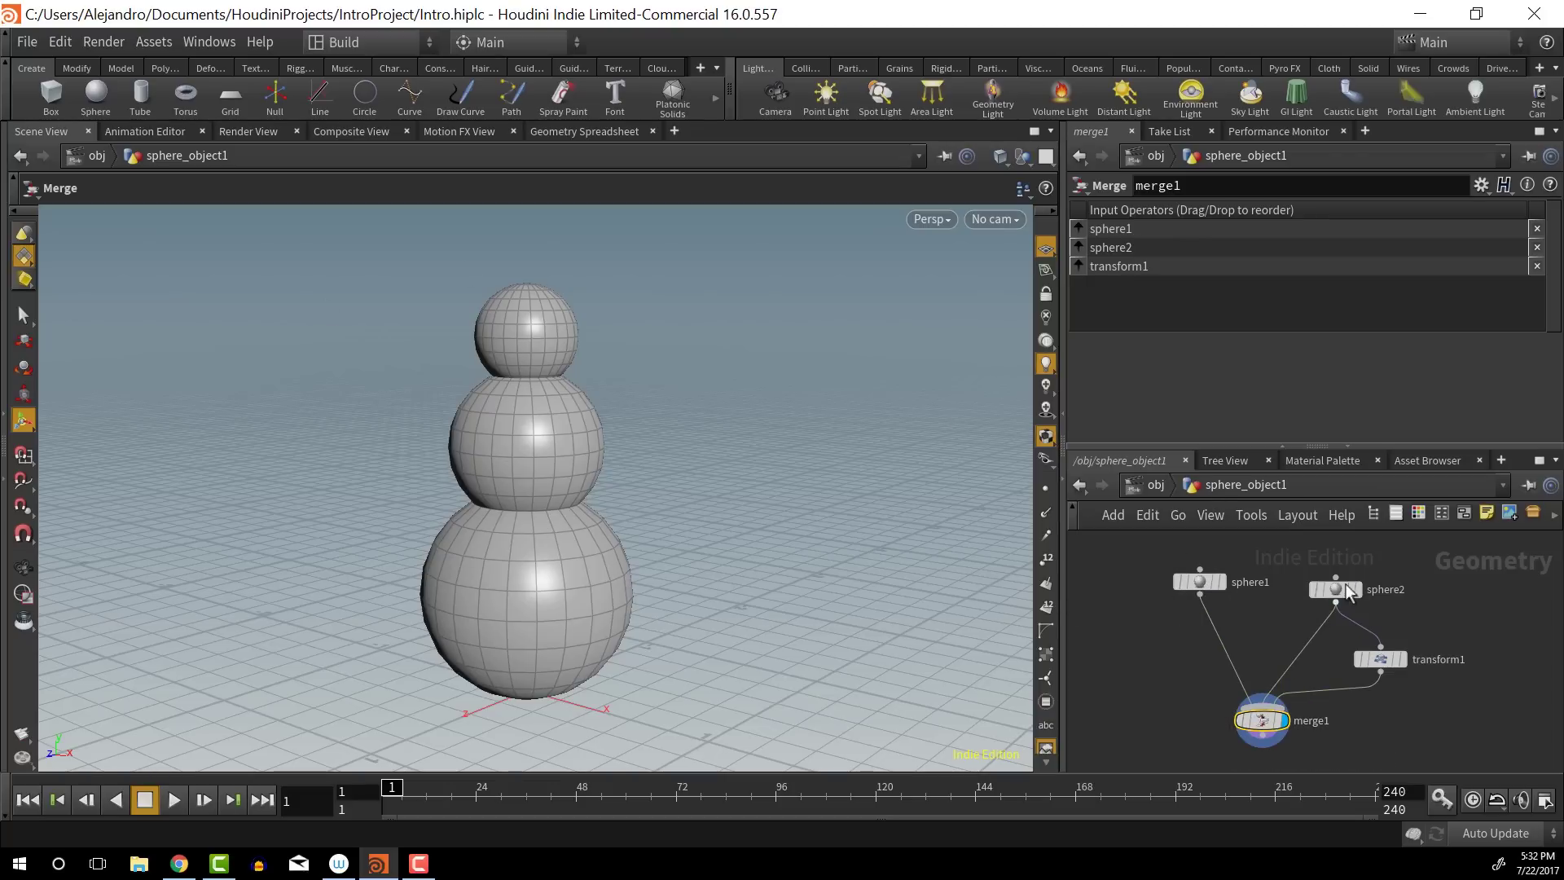
Delete the sphere2 node and wire sphere1's output into transform1 in its place
mouse_move(1320, 603)
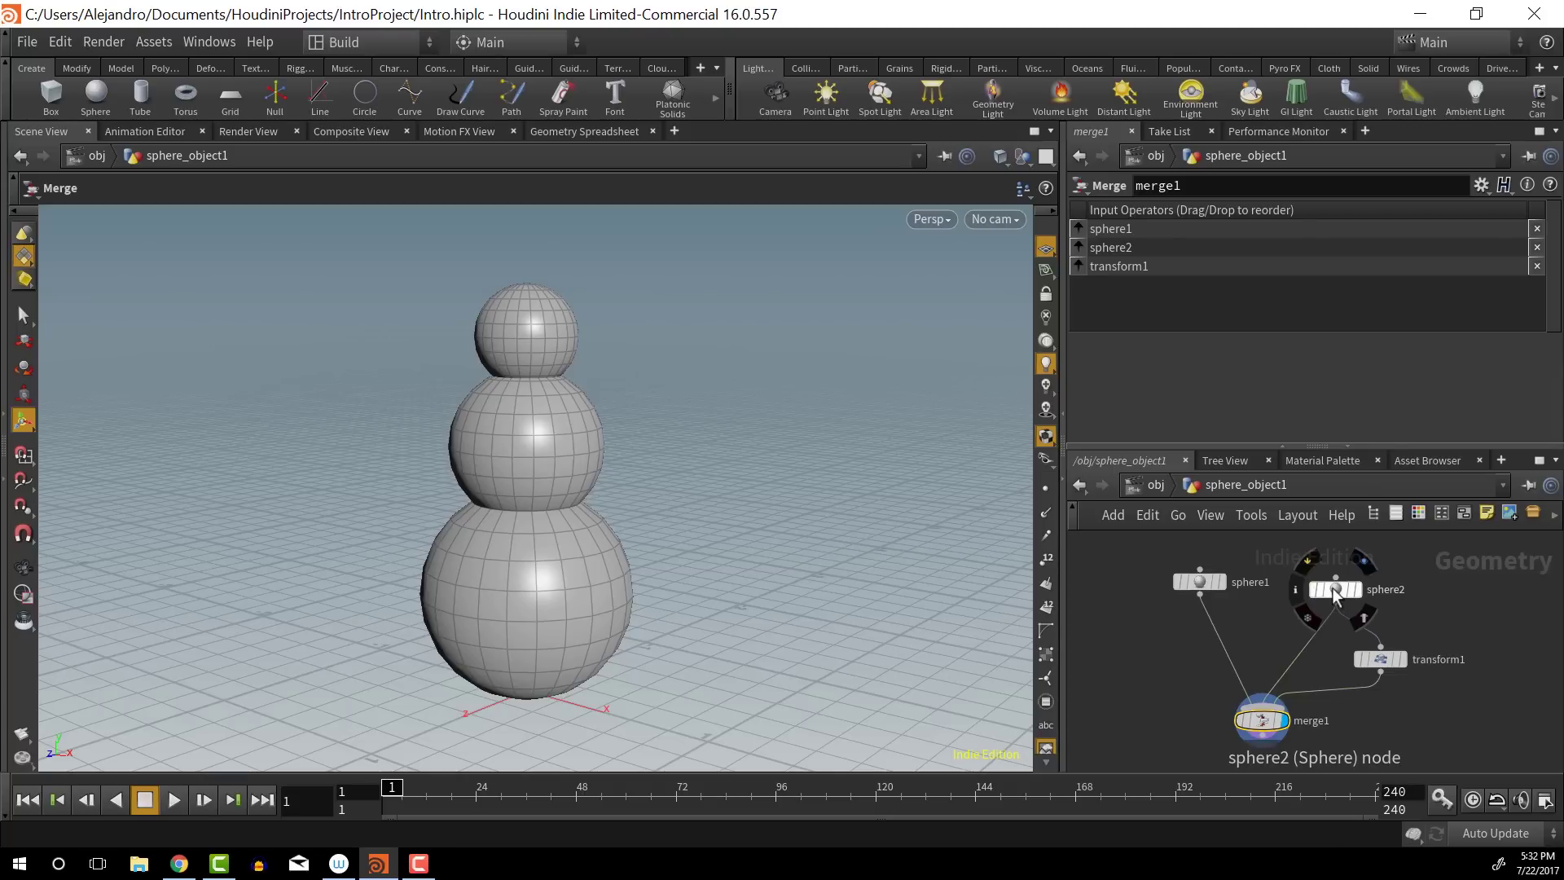
left_click(1364, 593)
key("Delete")
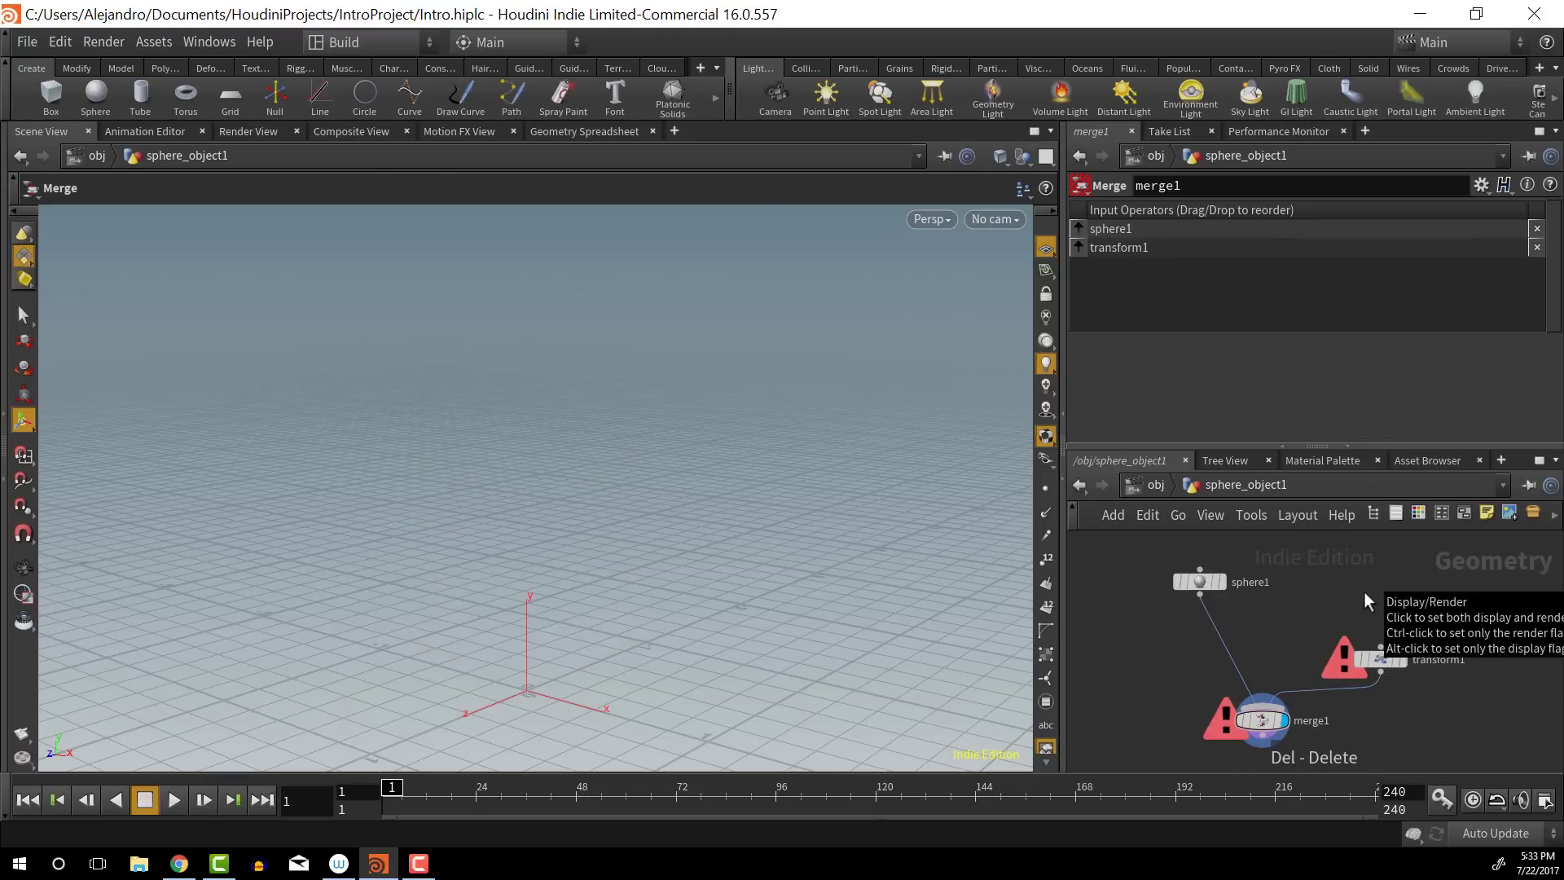
left_click(1380, 647)
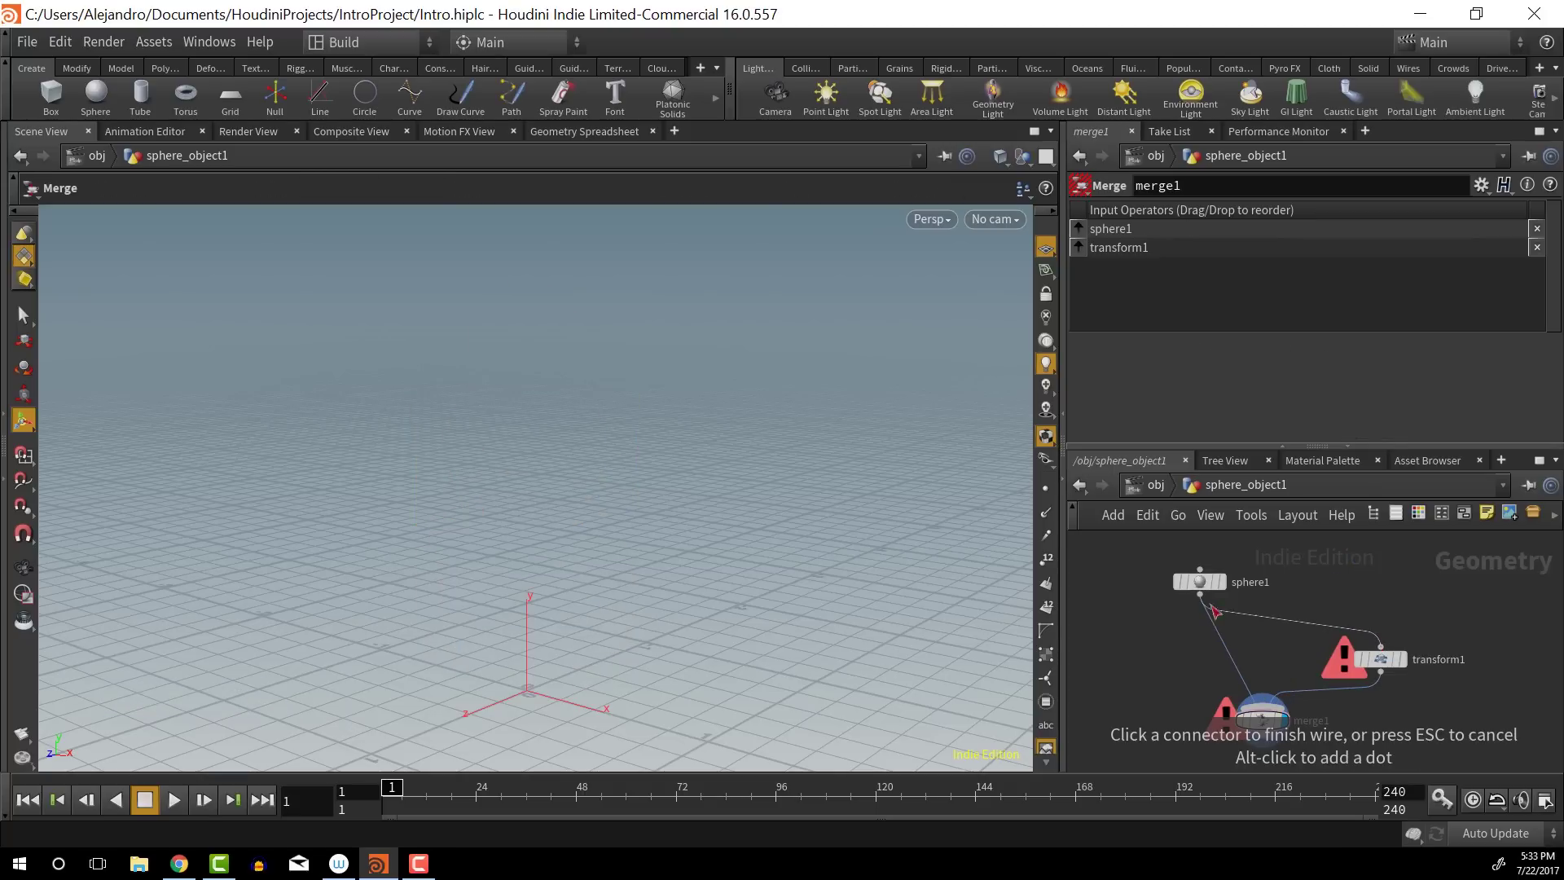
left_click(1198, 596)
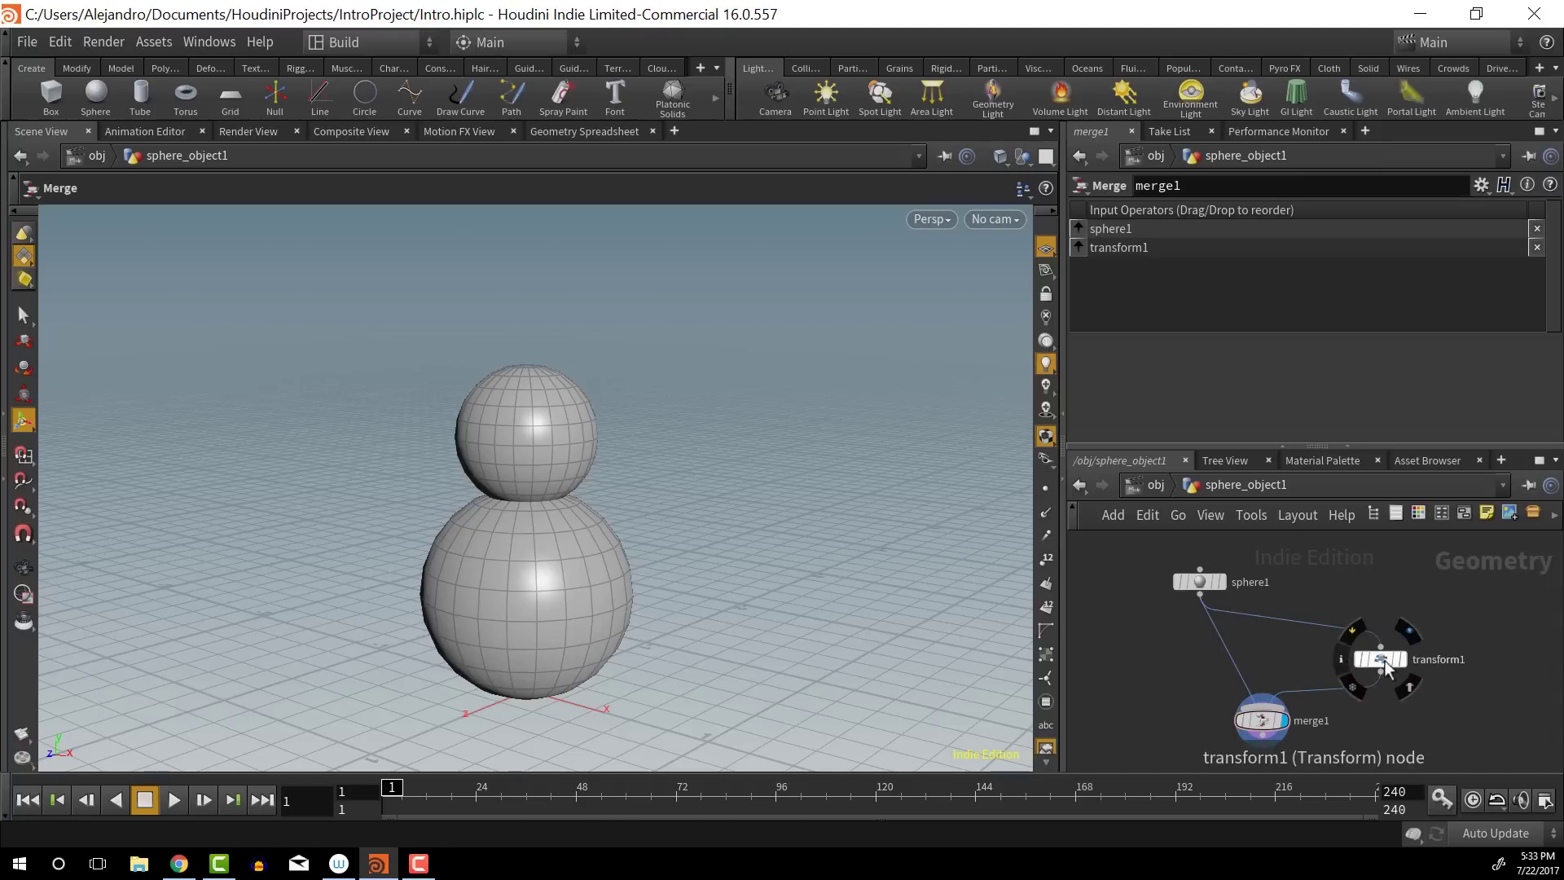
Move transform1 and sphere1 closer together above merge1 to tidy the network
left_click_drag(1384, 664, 1310, 667)
left_click_drag(1198, 582, 1252, 573)
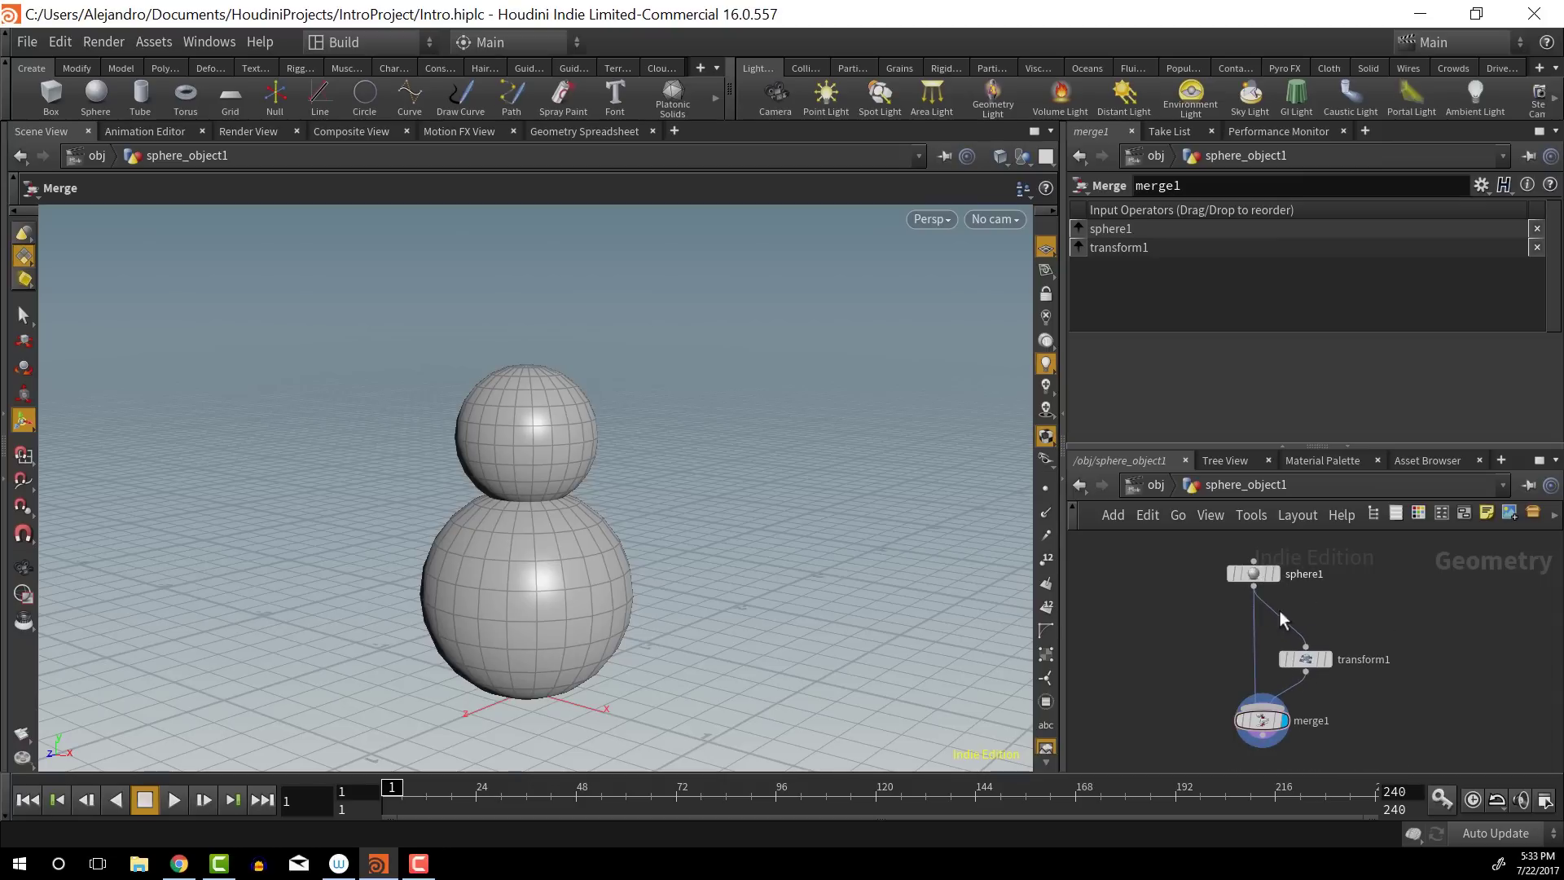
mouse_move(1215, 595)
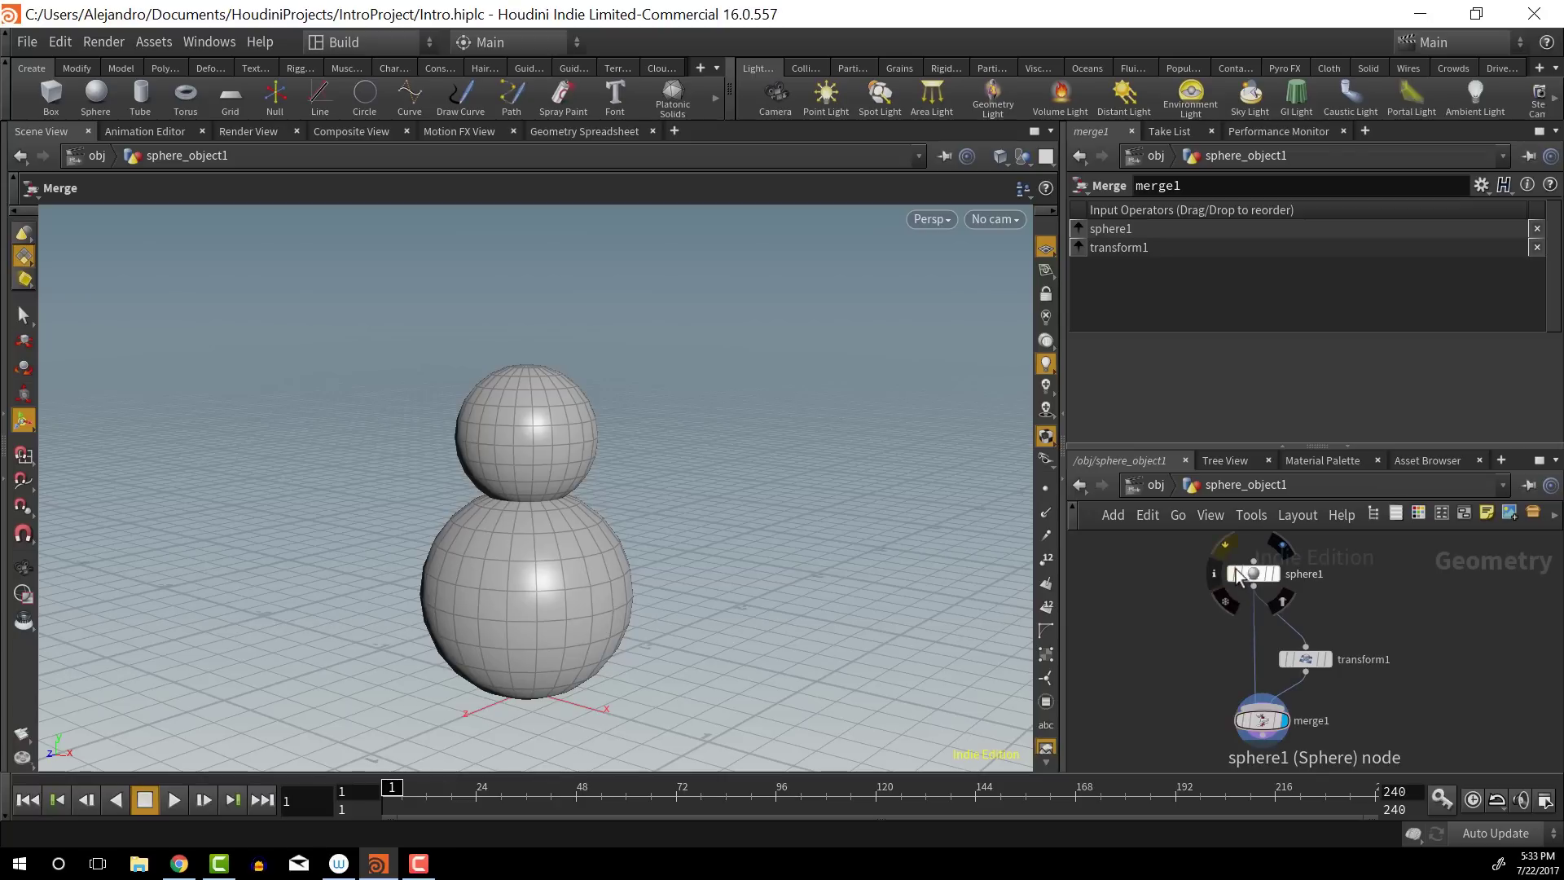
Duplicate transform1 with its input from sphere1 and place the copy beside the original
mouse_move(1299, 640)
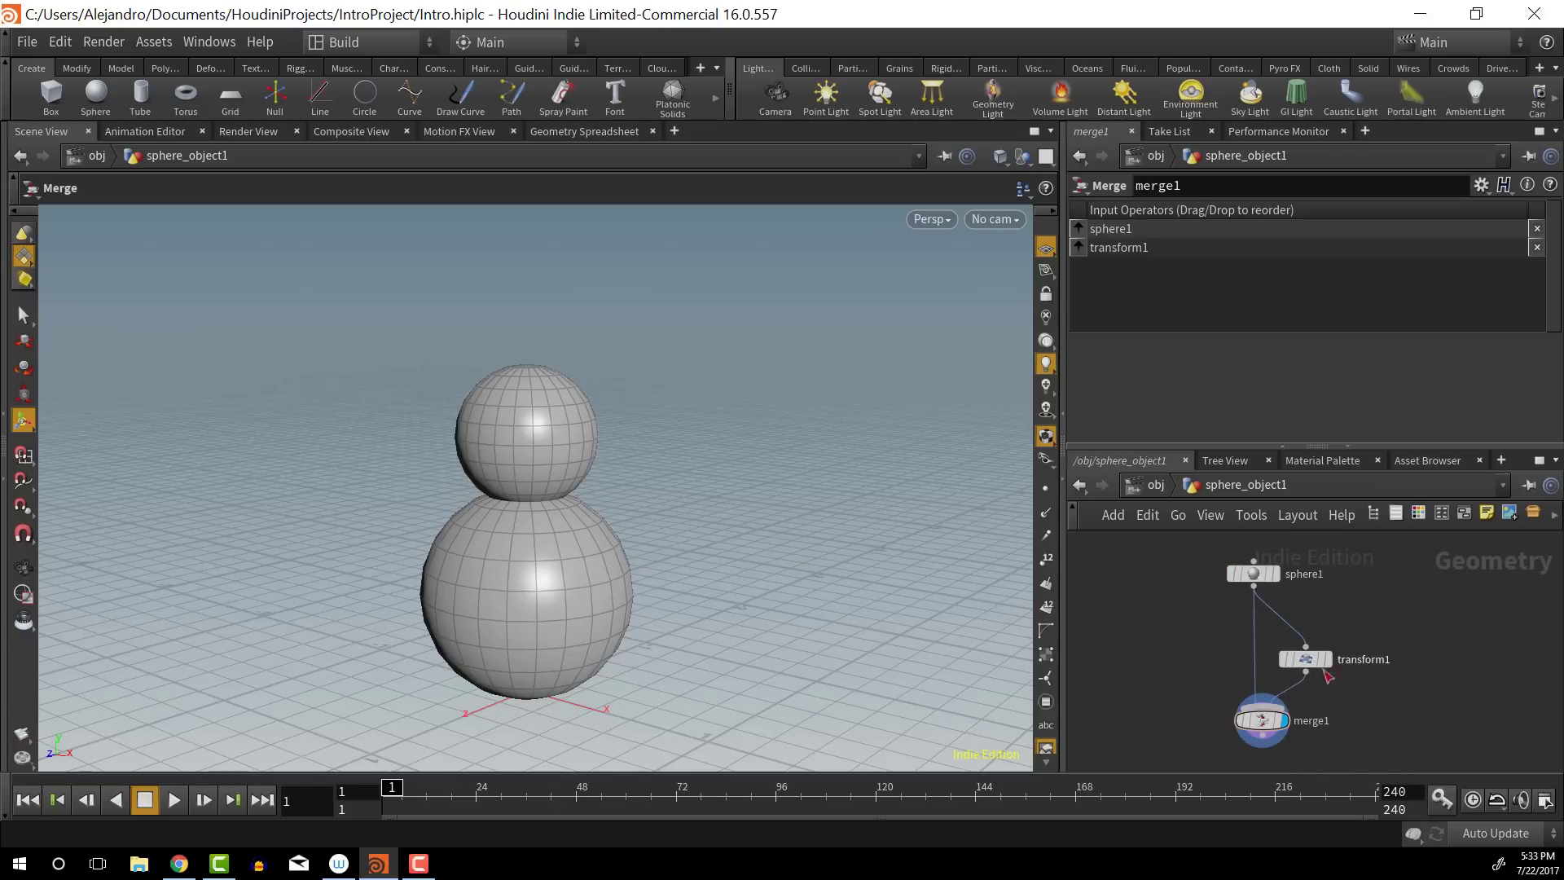
key("ctrl+c")
key("ctrl+v")
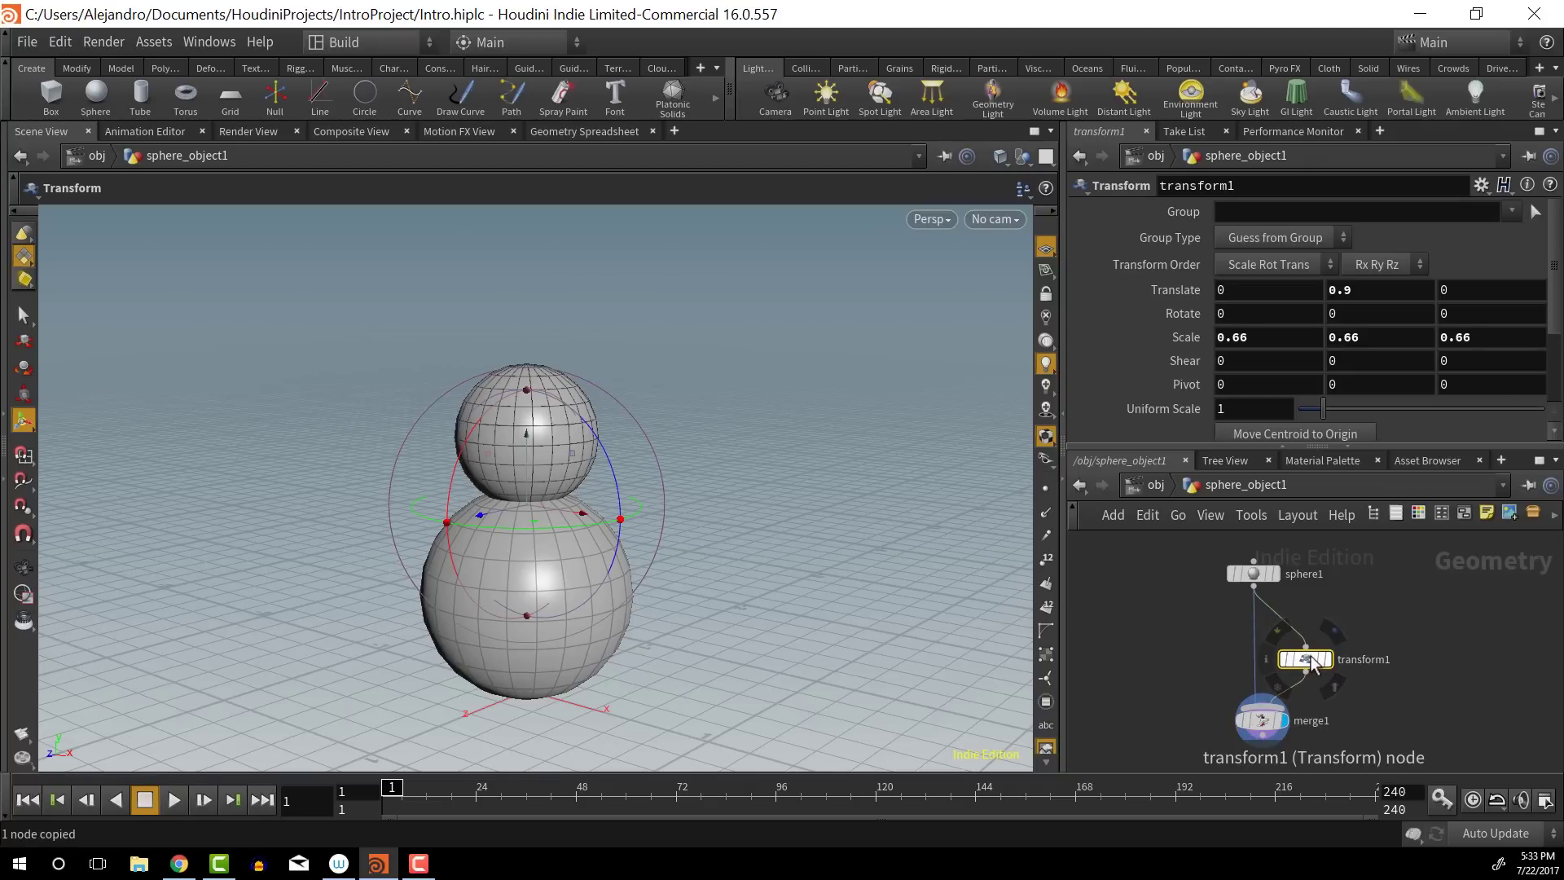
left_click_drag(1311, 661, 1403, 658)
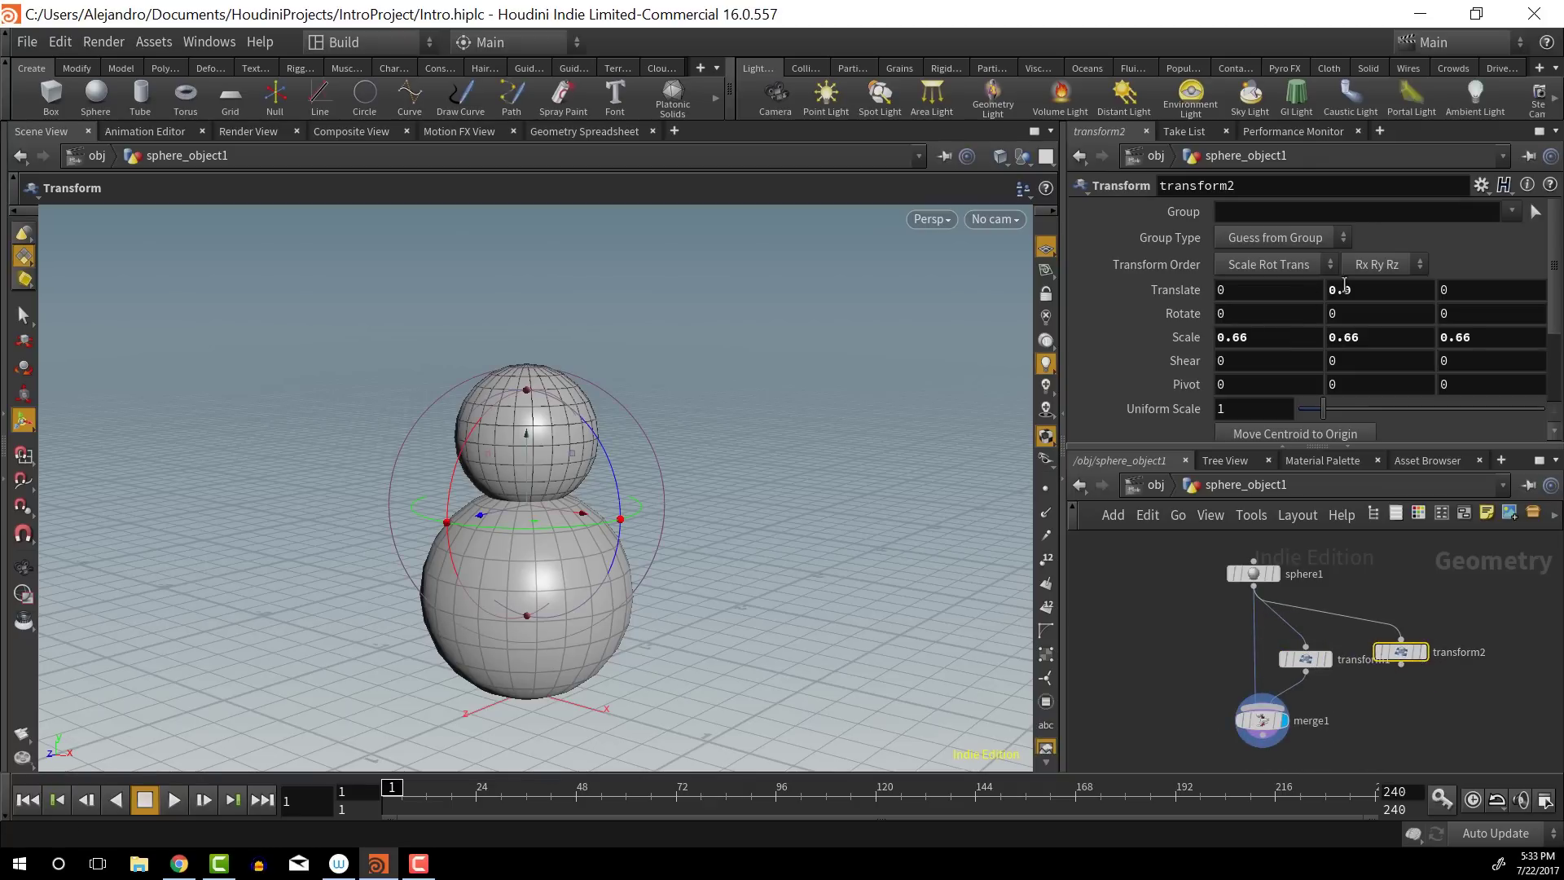
Set transform2's Y translation to 1.48 and its scale to 0.46 on all three axes
middle_click_drag(1346, 288, 1421, 290)
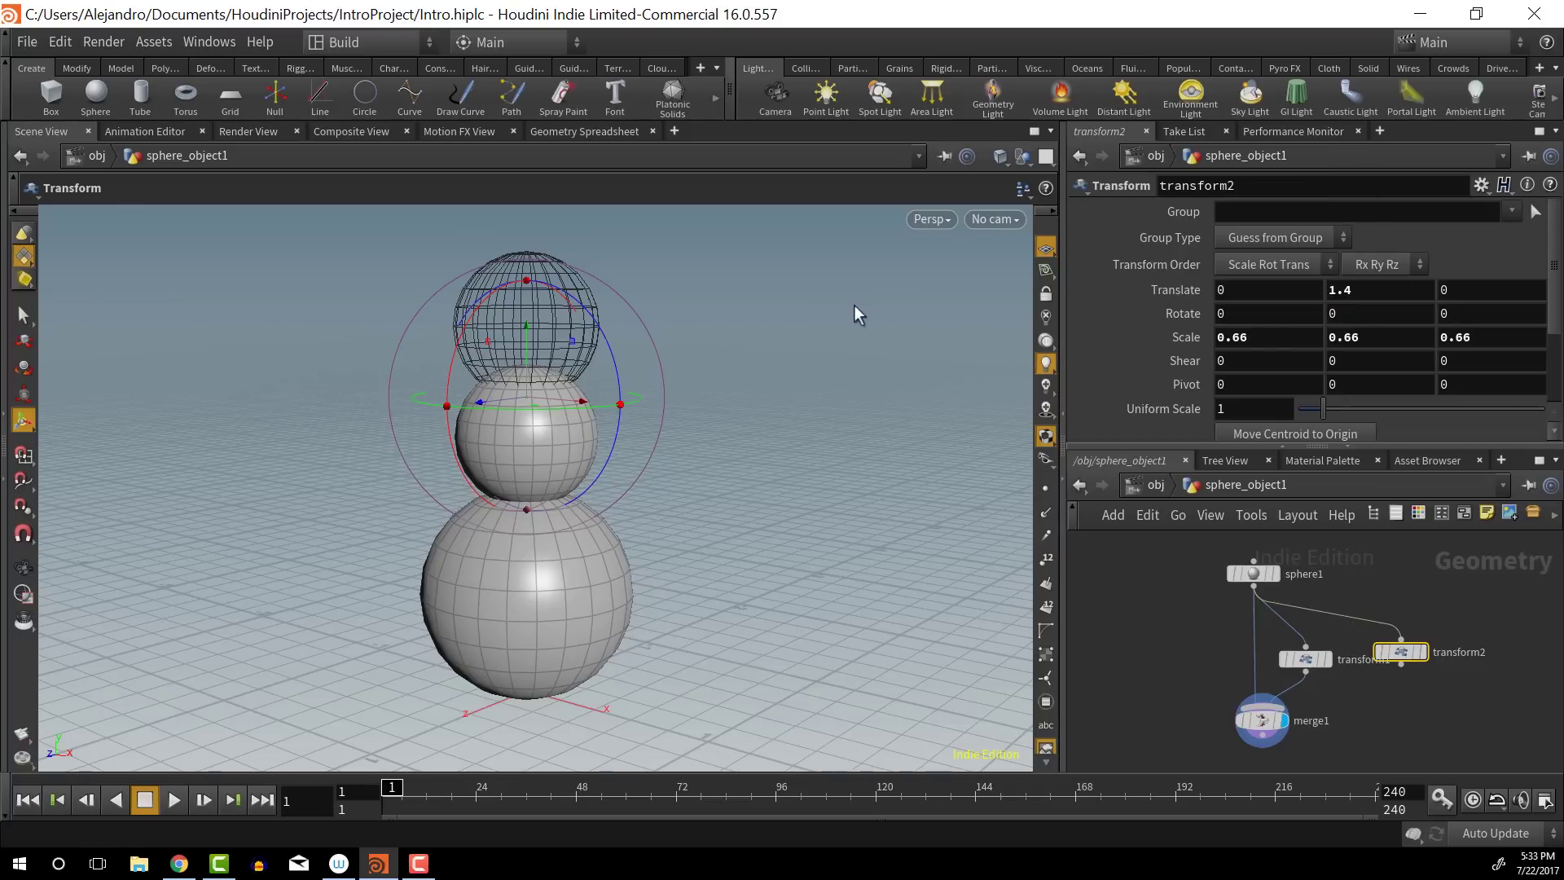
middle_click_drag(1185, 336, 1150, 332)
middle_click_drag(1372, 287, 1469, 309)
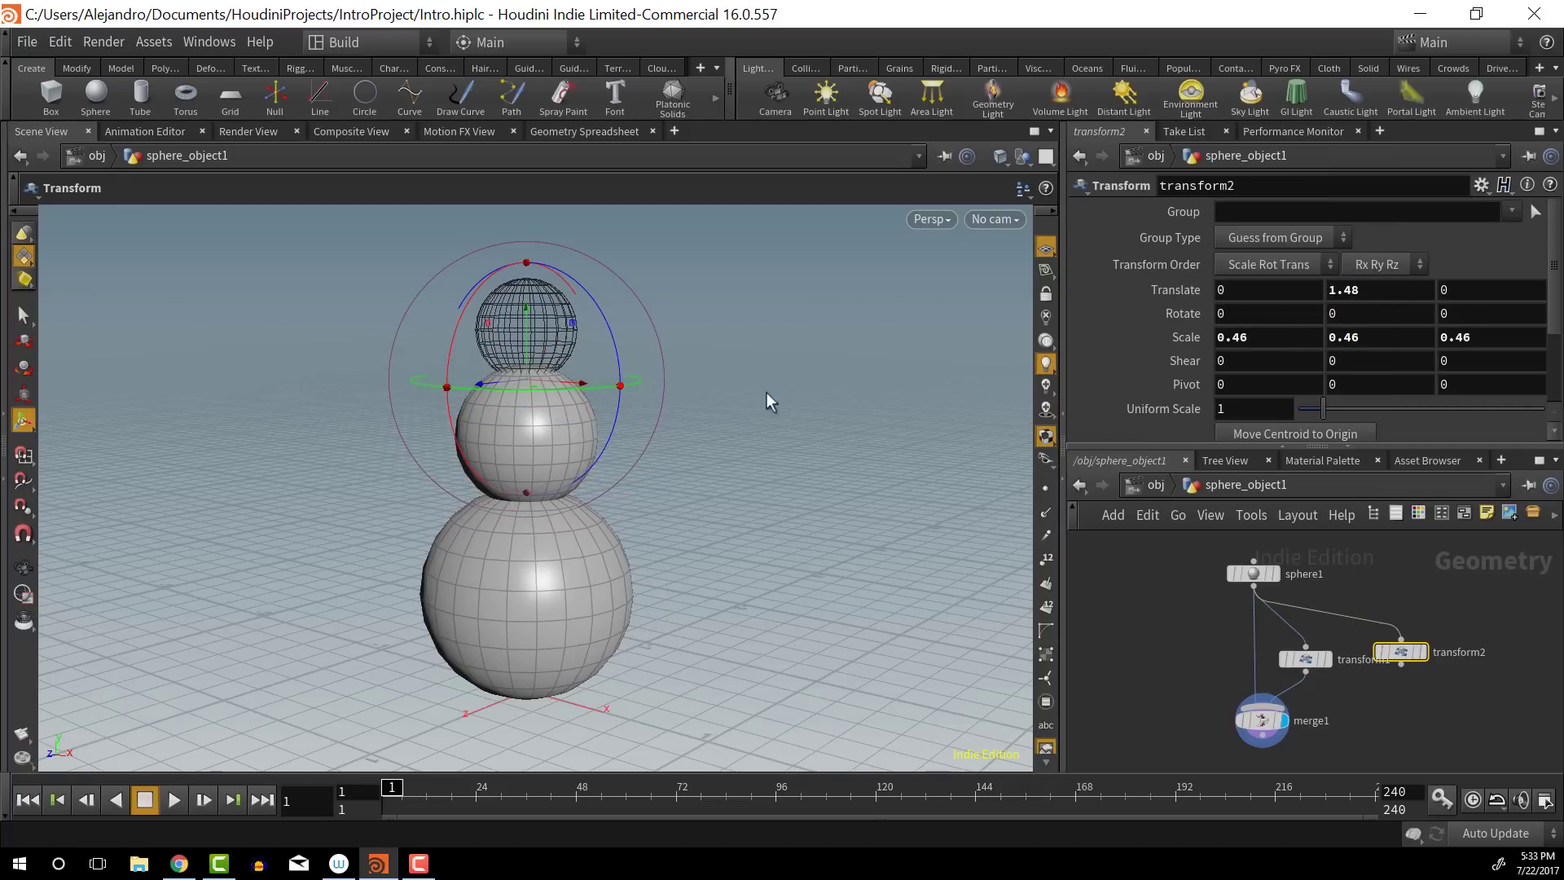
Wire transform2's output into merge1 and reposition merge1 and sphere1 around the two transforms
left_click(1408, 674)
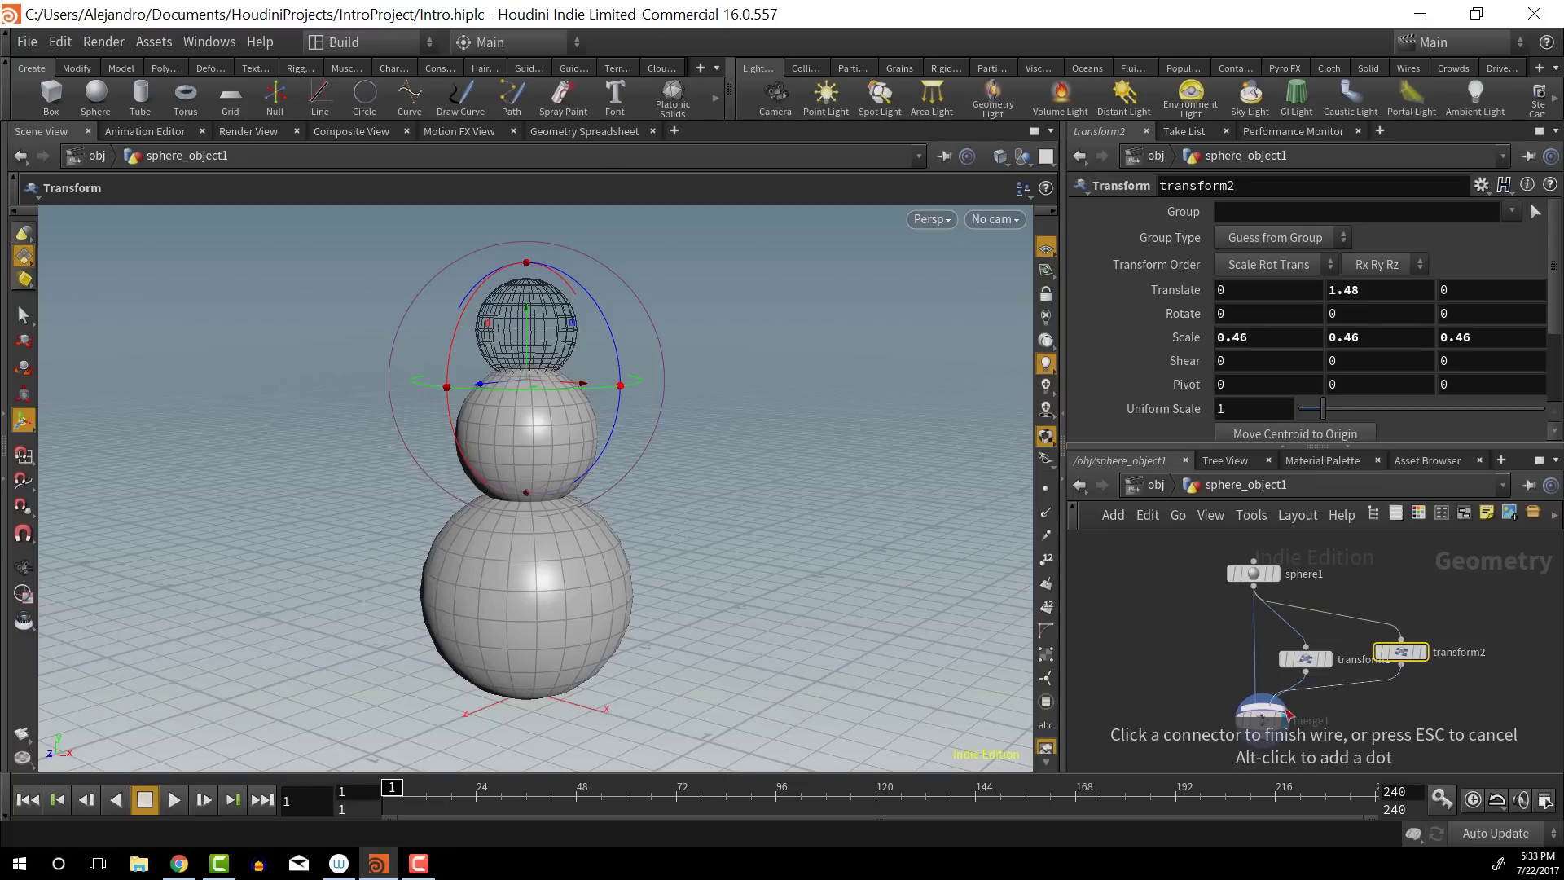
left_click(1267, 720)
left_click_drag(1266, 721, 1303, 731)
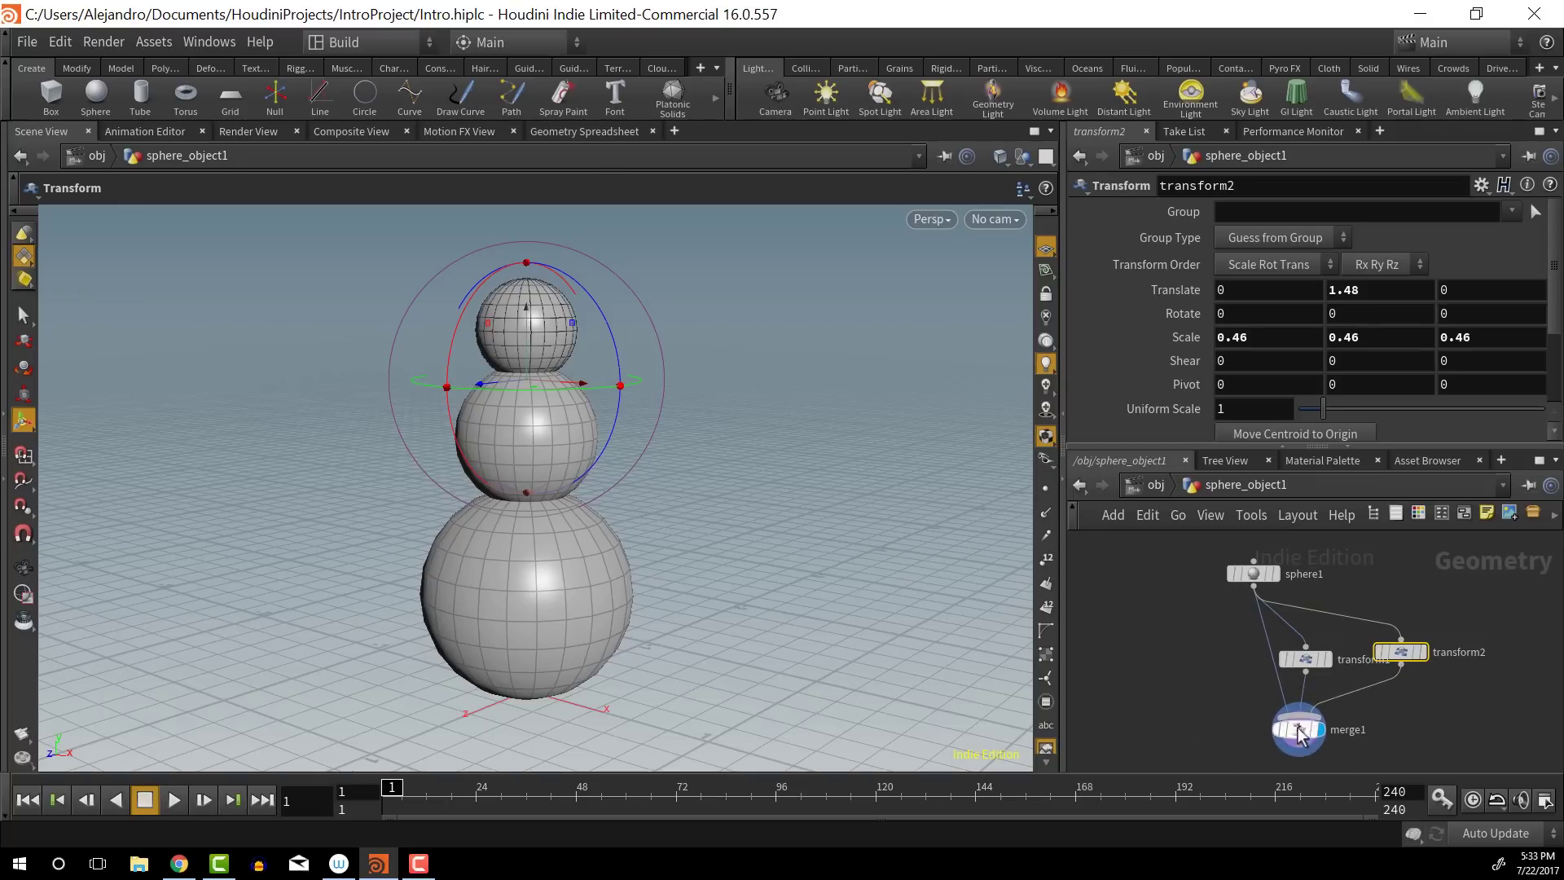
left_click_drag(1247, 576, 1217, 594)
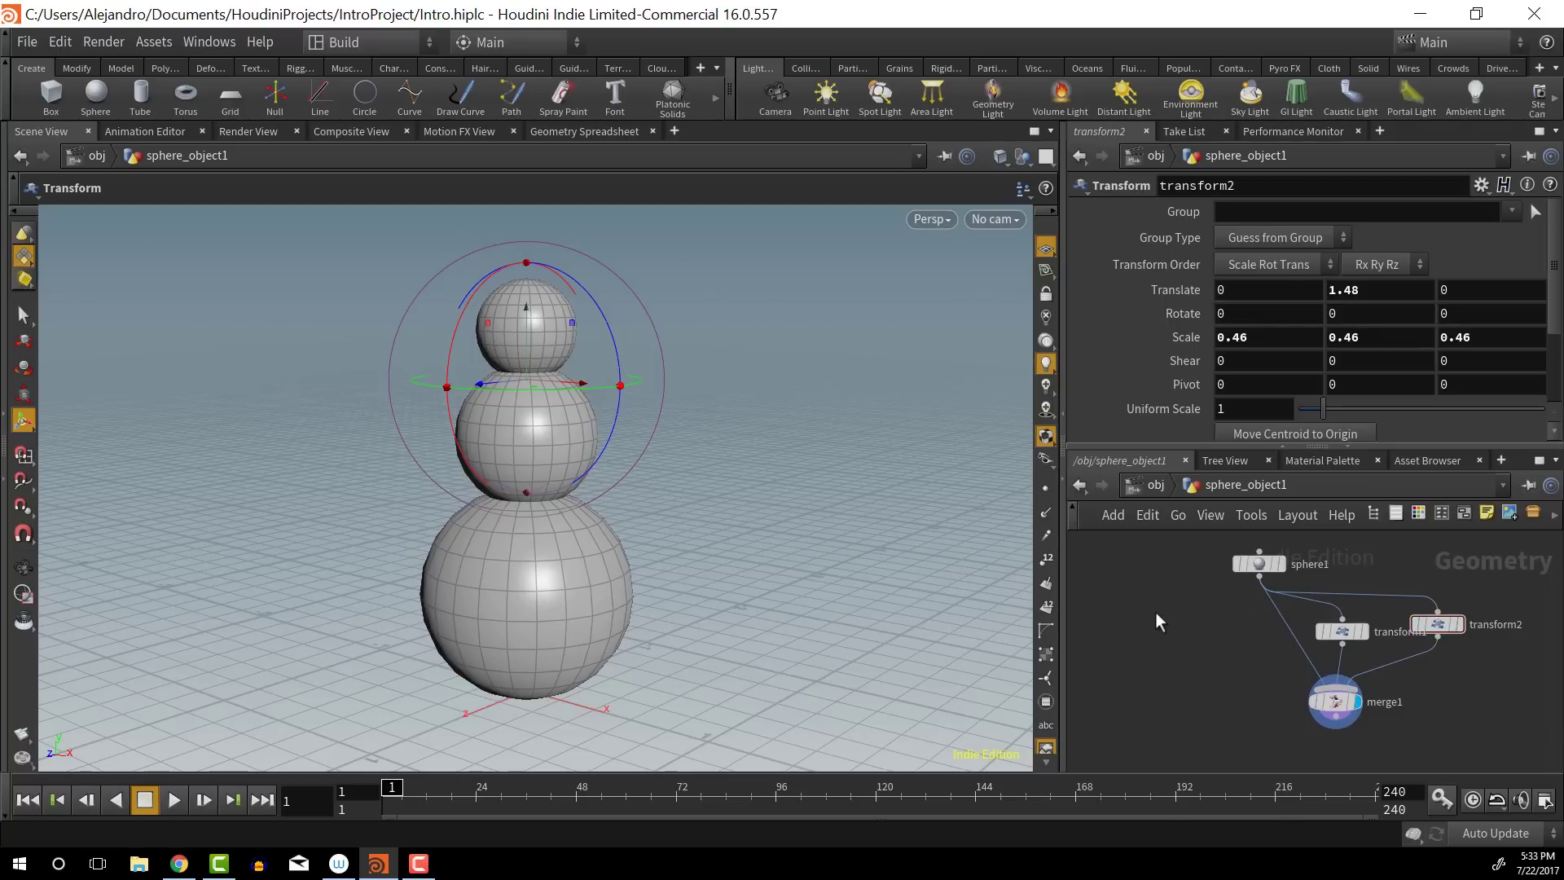
key("Tab")
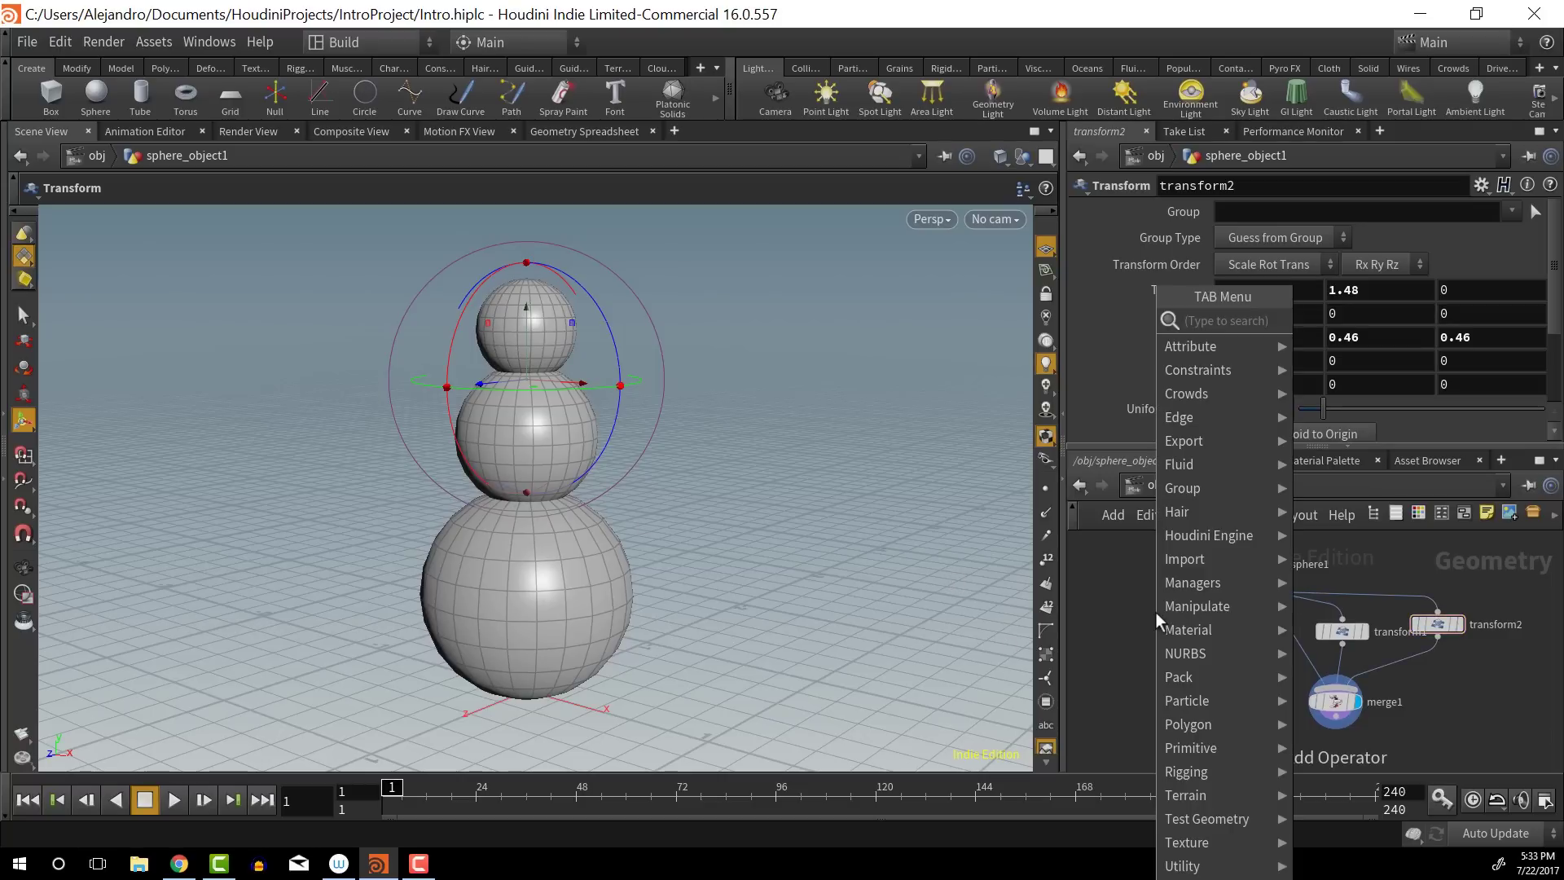
type("cone")
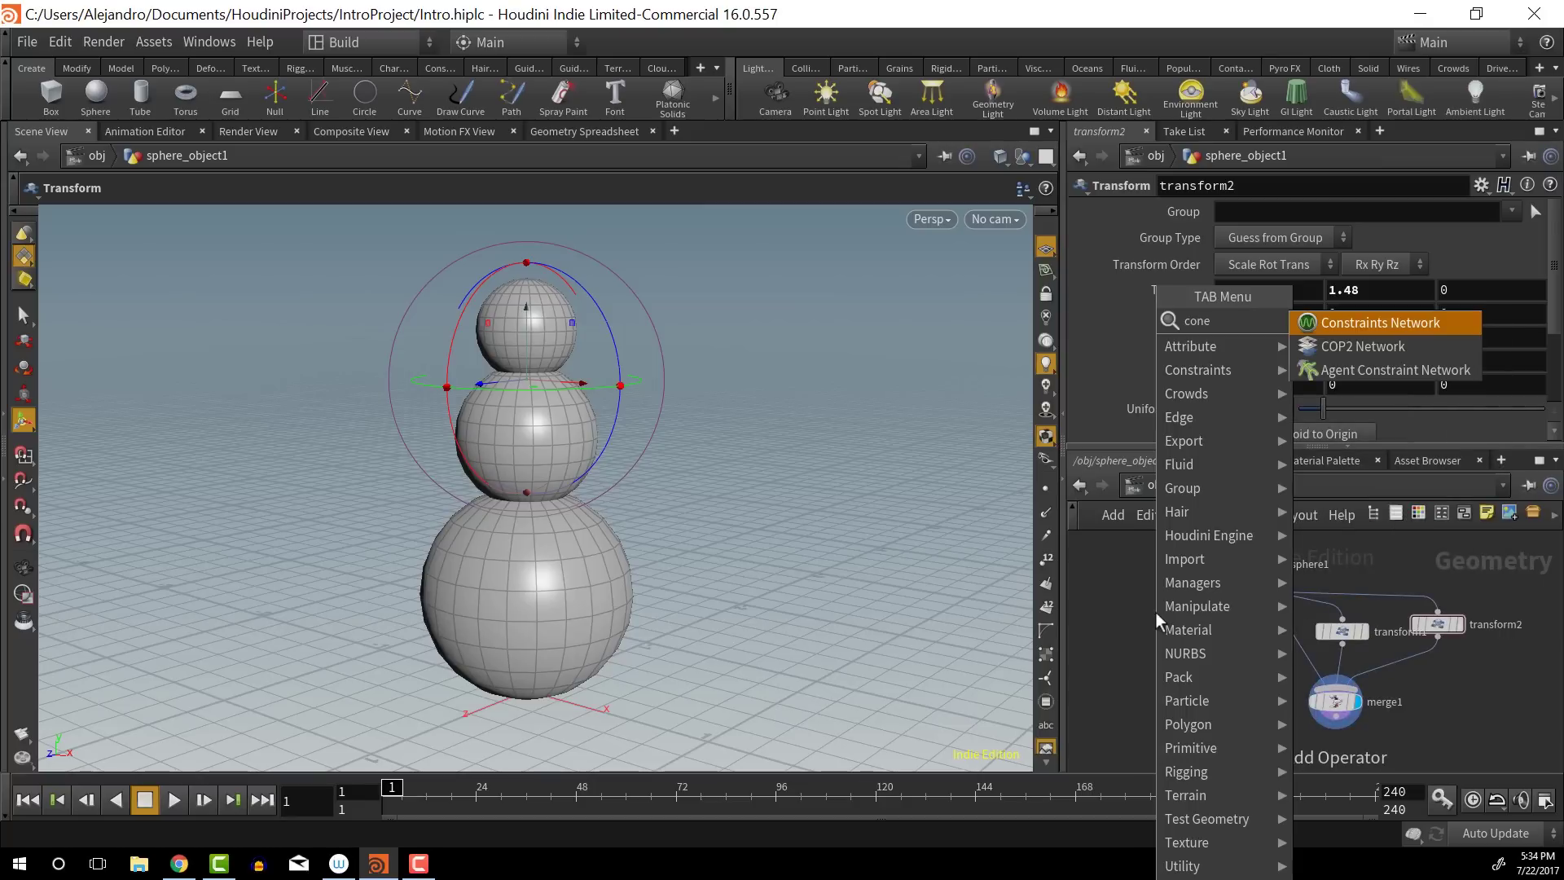
key("BackSpace")
key("BackSpace")
key("BackSpace")
key("BackSpace")
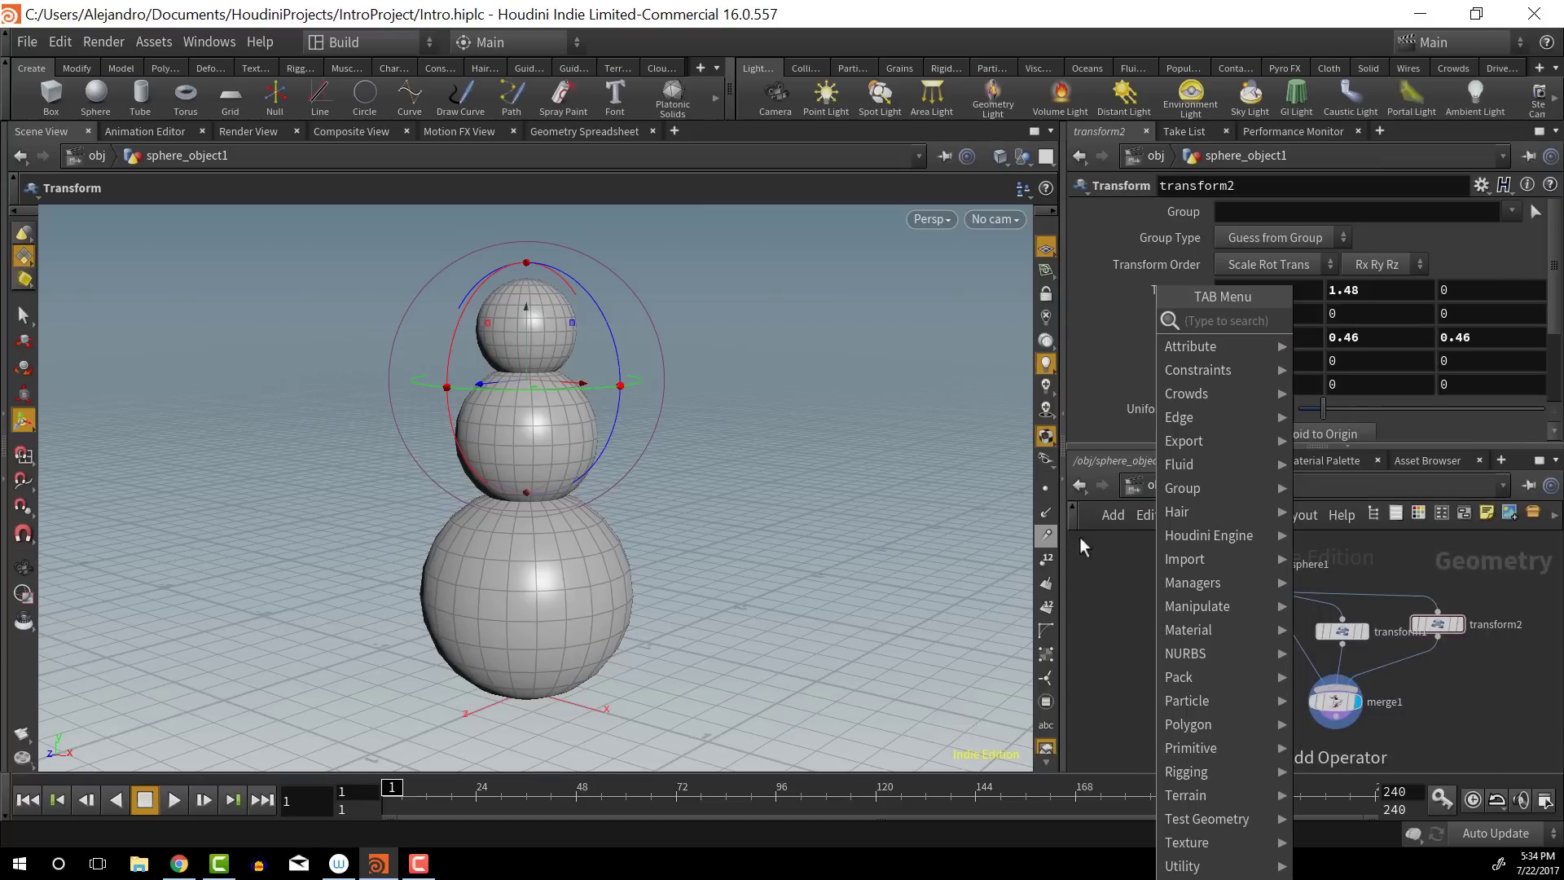
type("t")
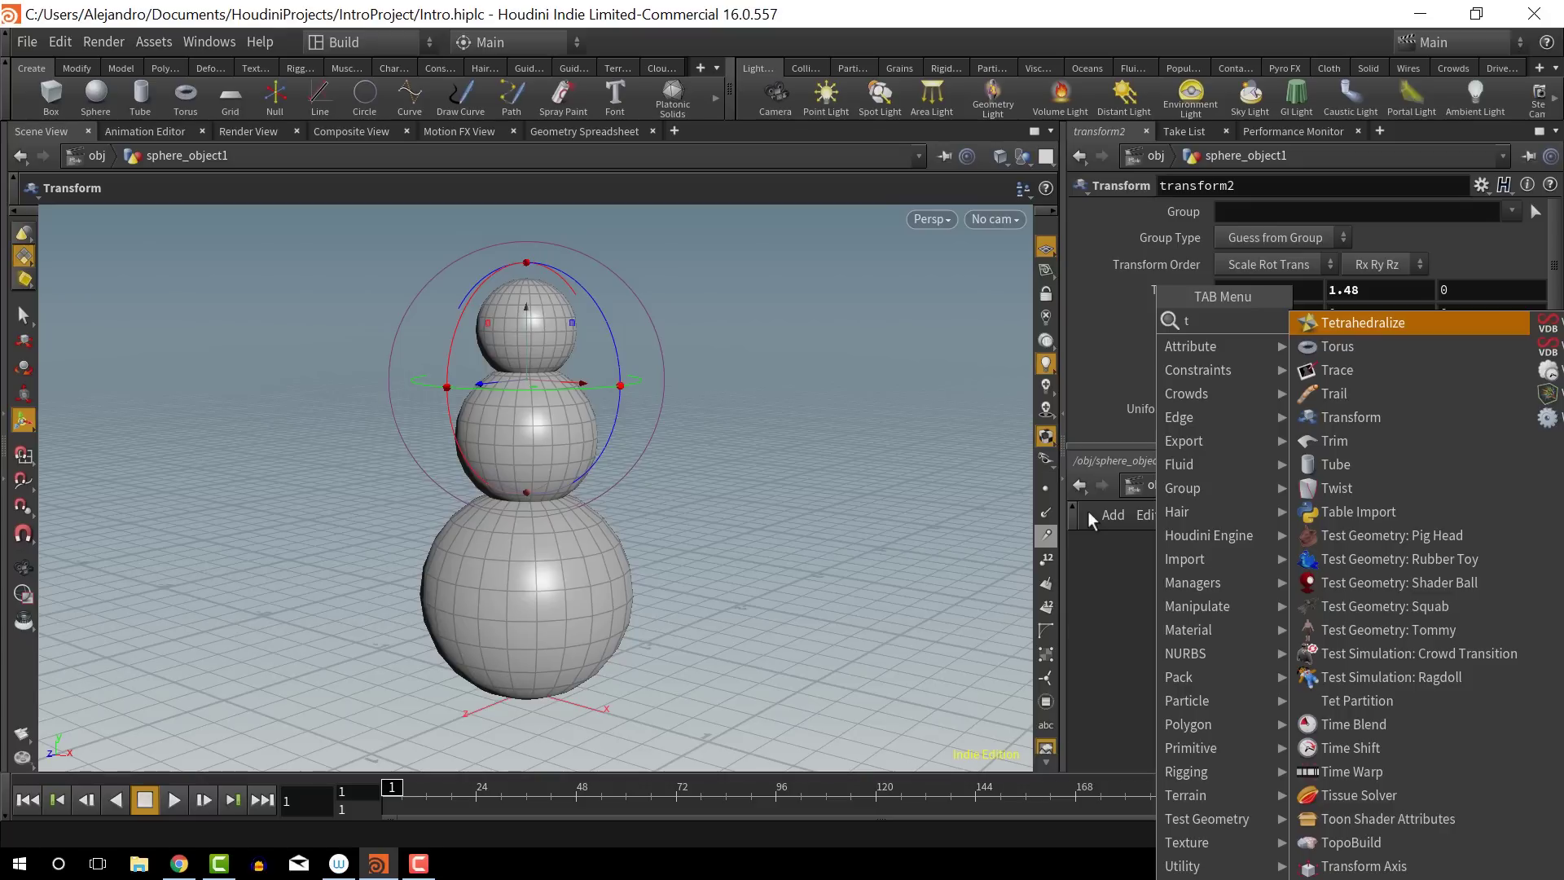
key("BackSpace")
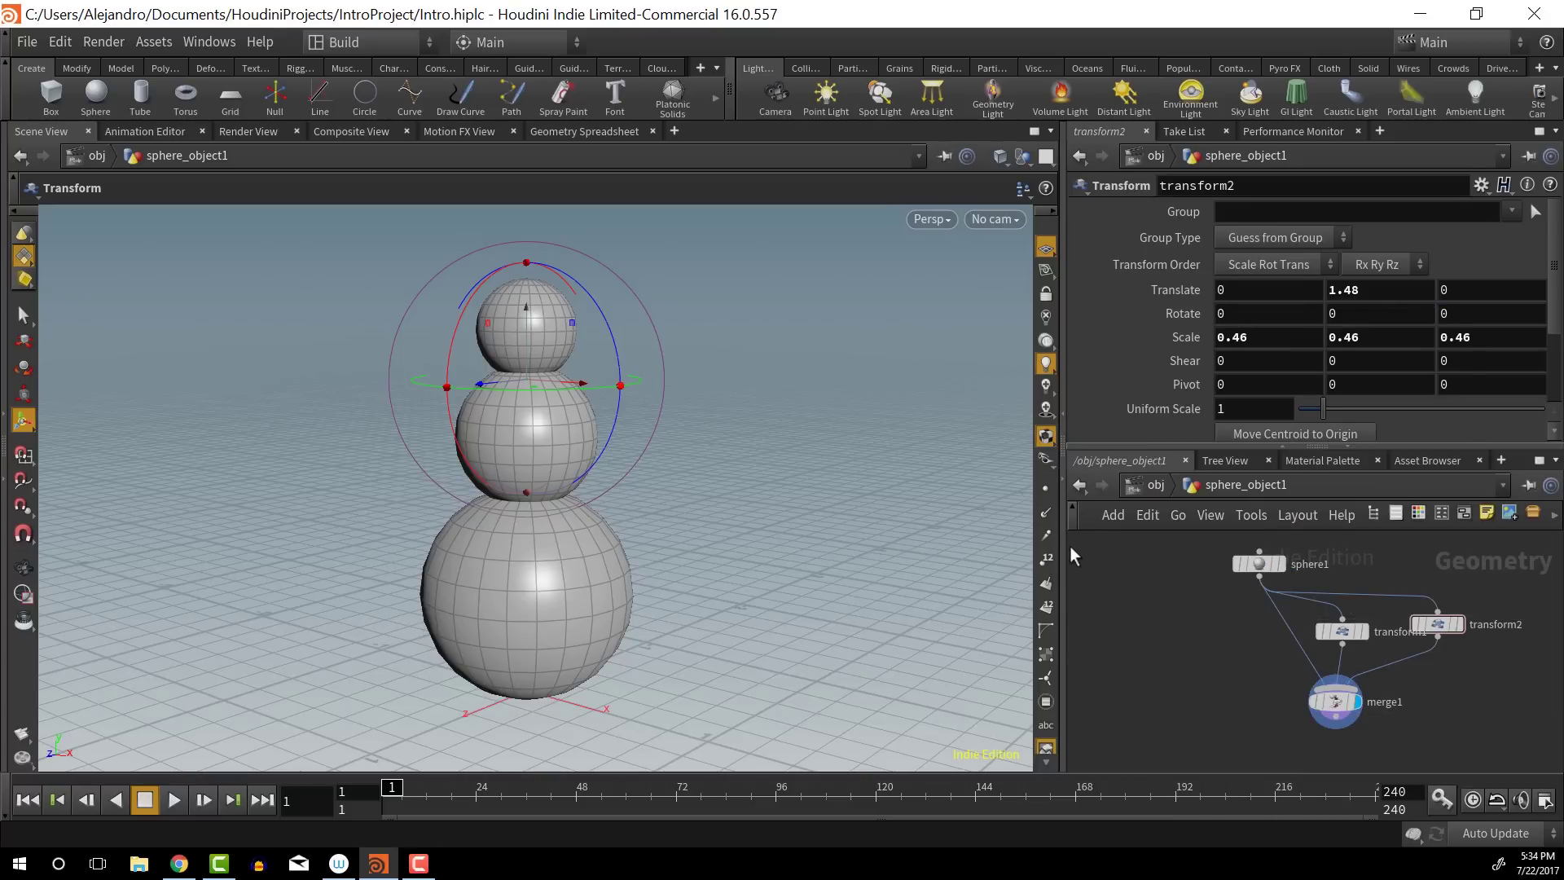
key("Tab")
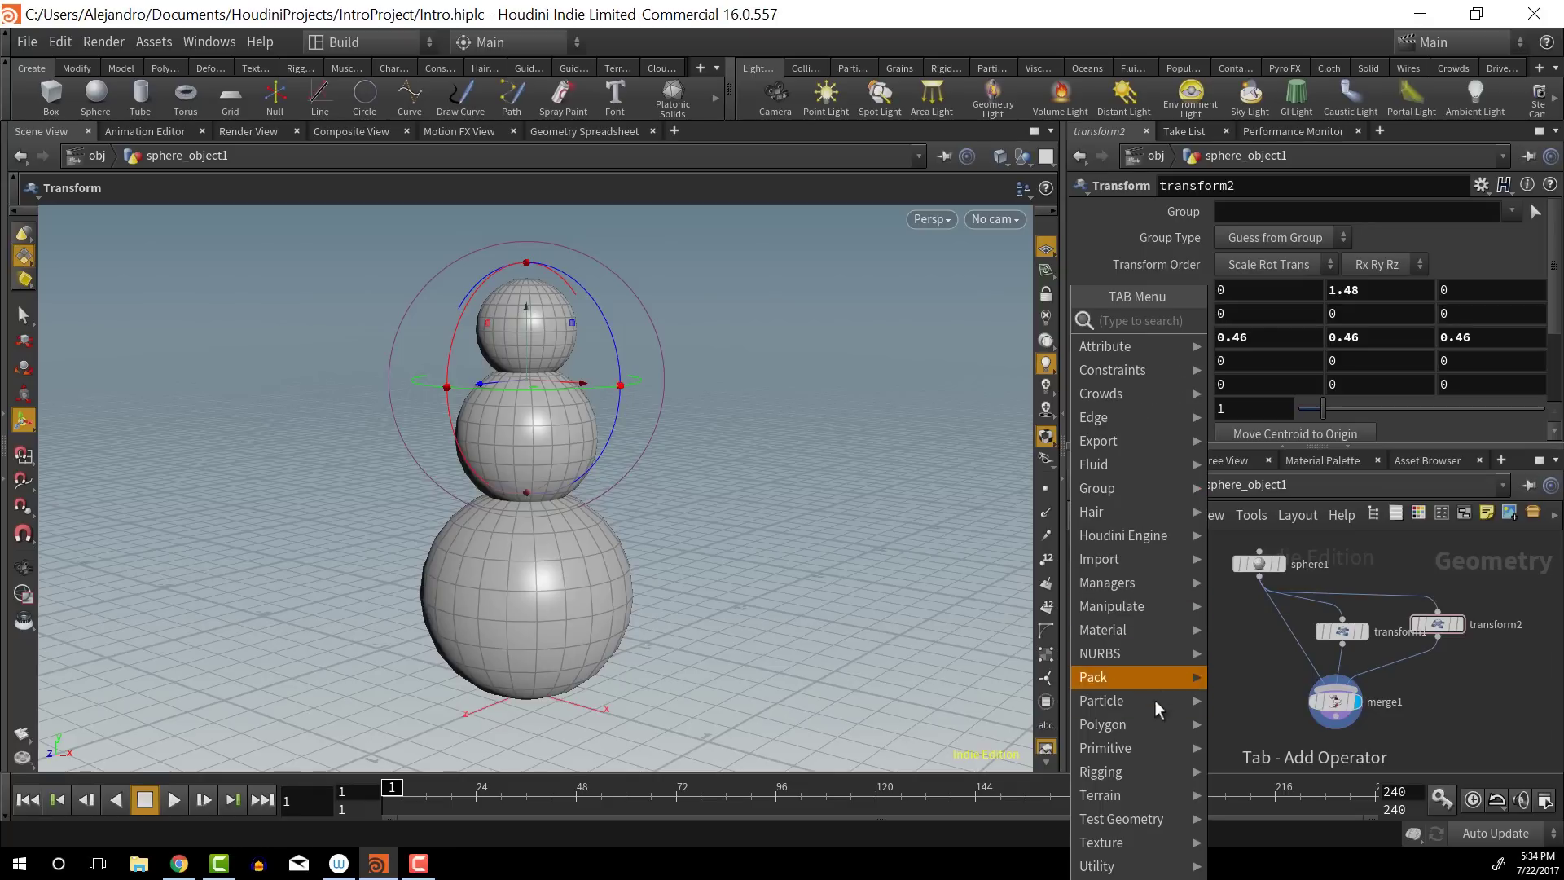
mouse_move(1154, 731)
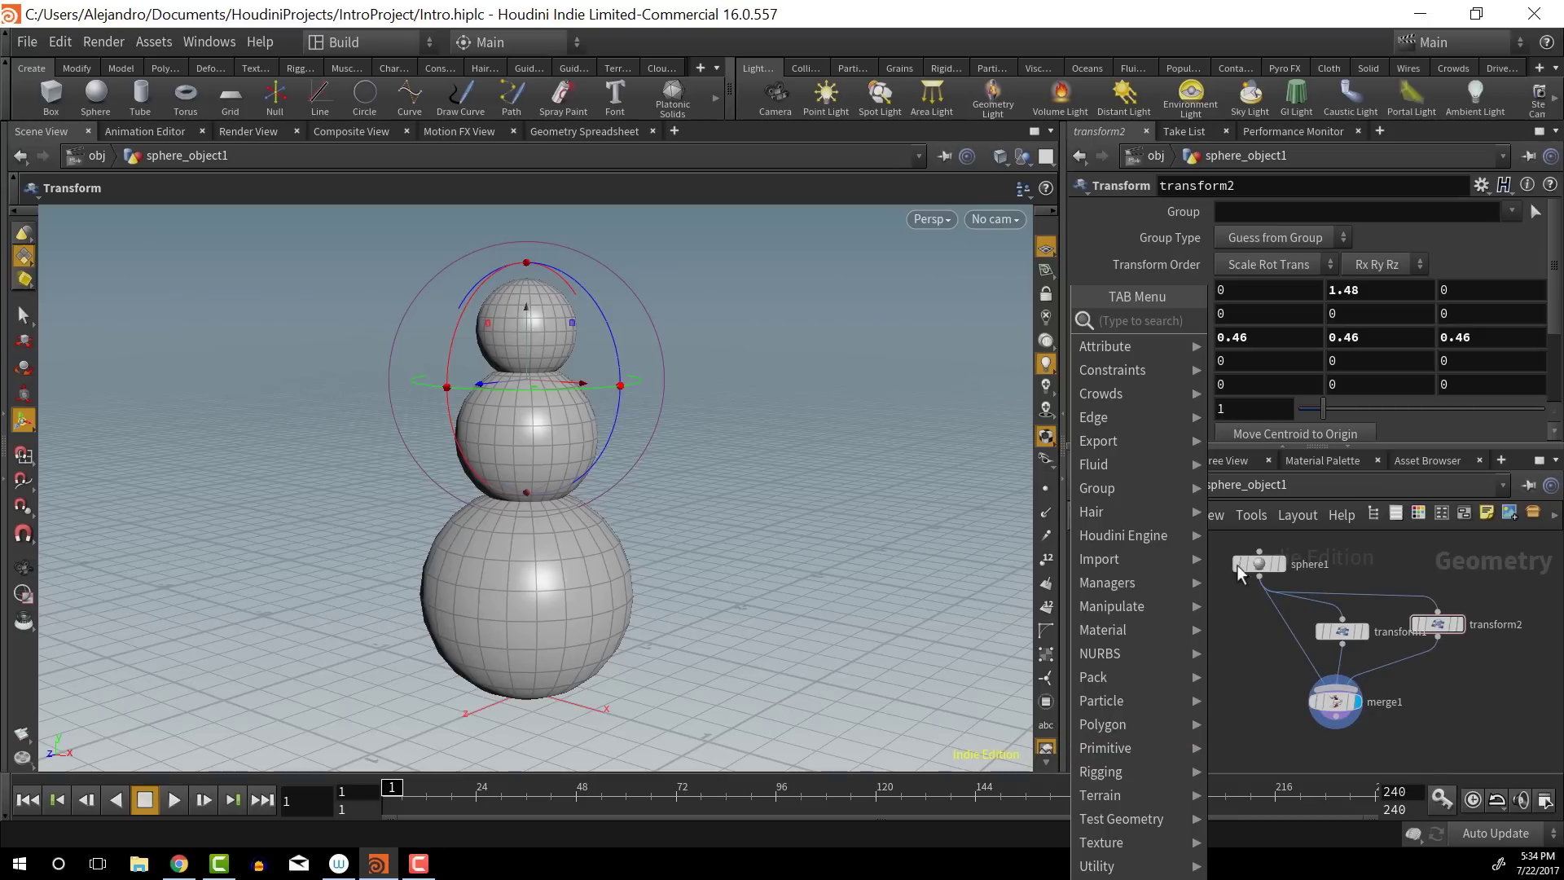
key("Escape")
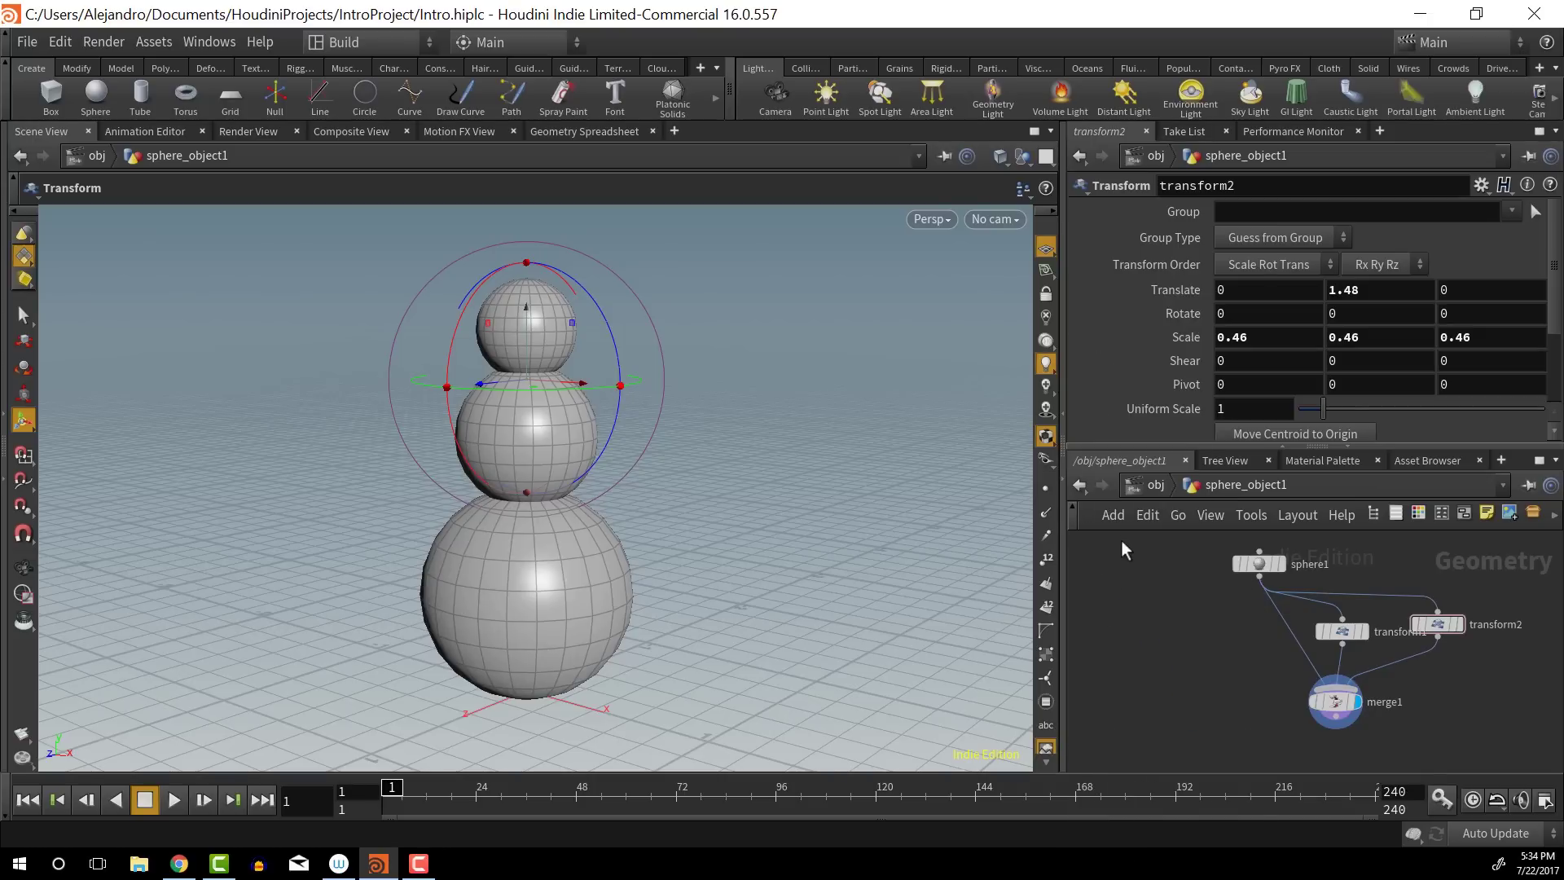
key("Tab")
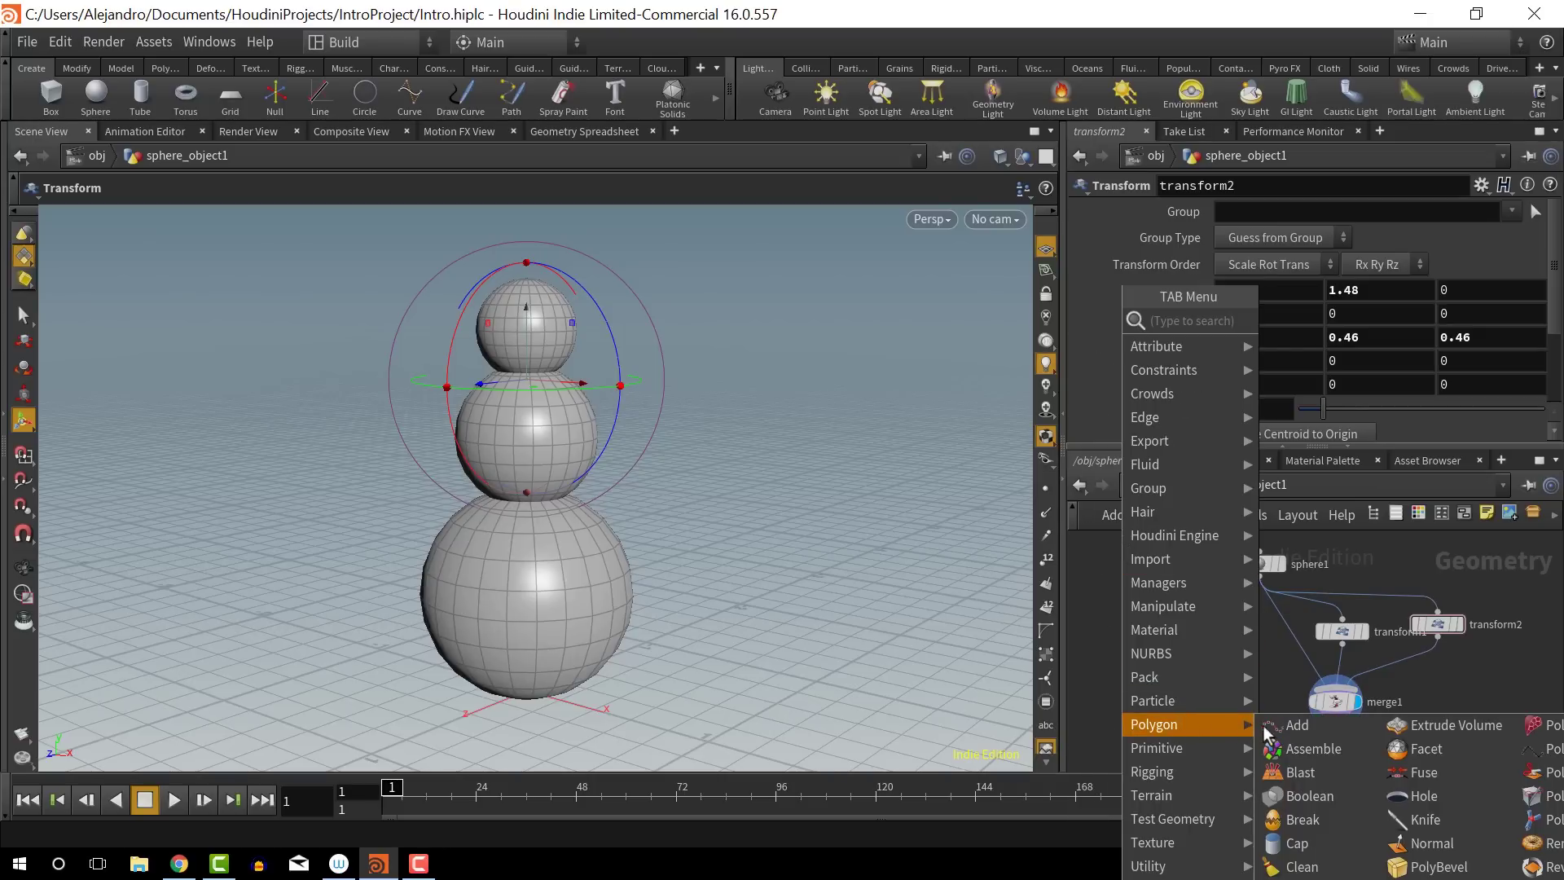
mouse_move(1257, 751)
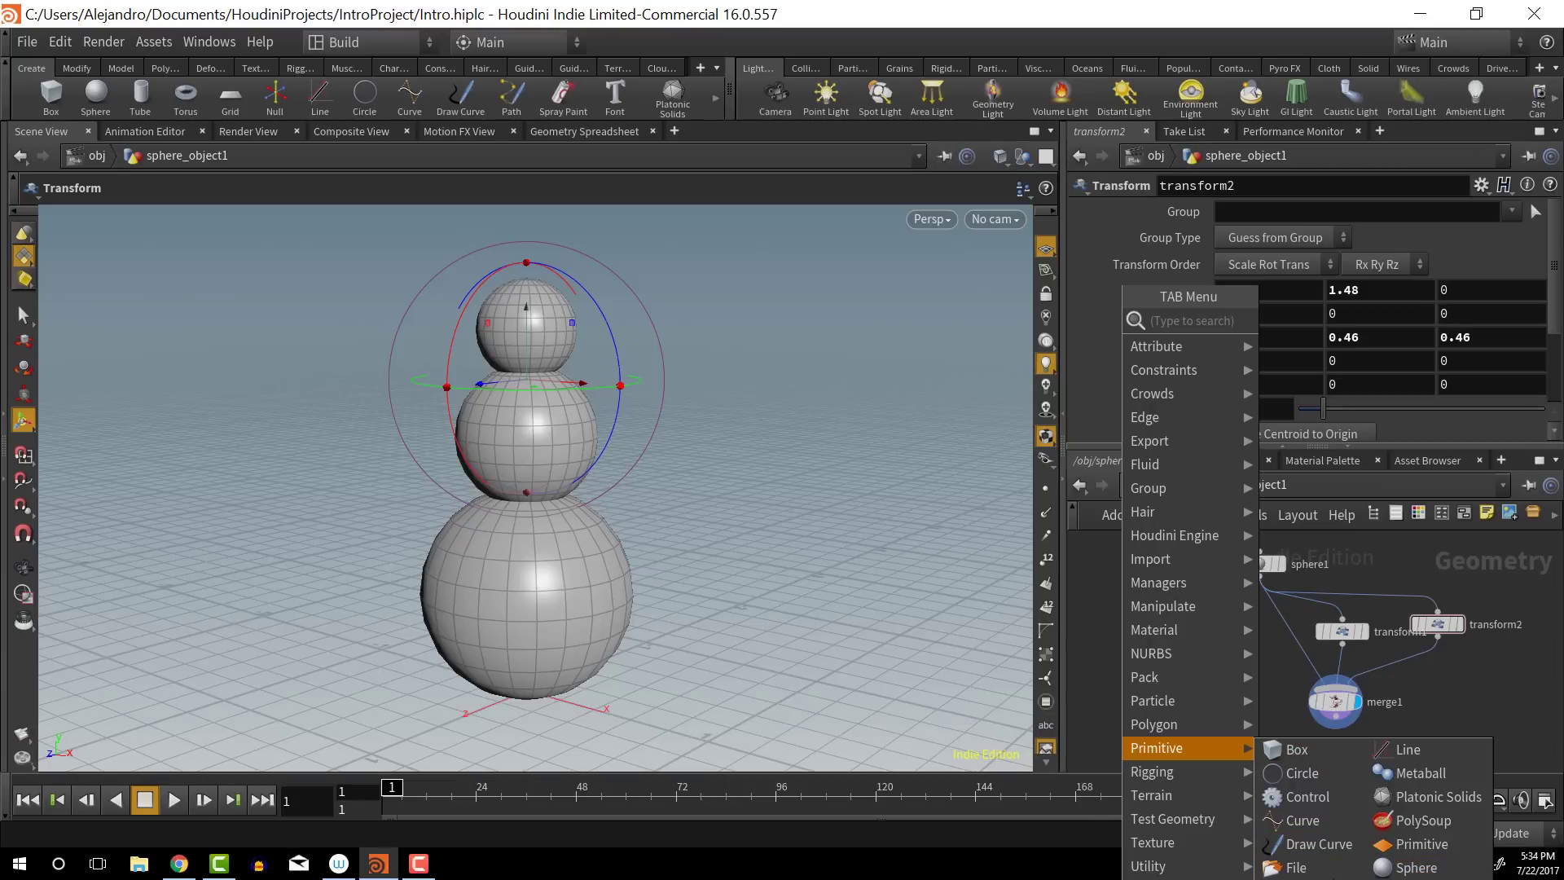
left_click(1095, 580)
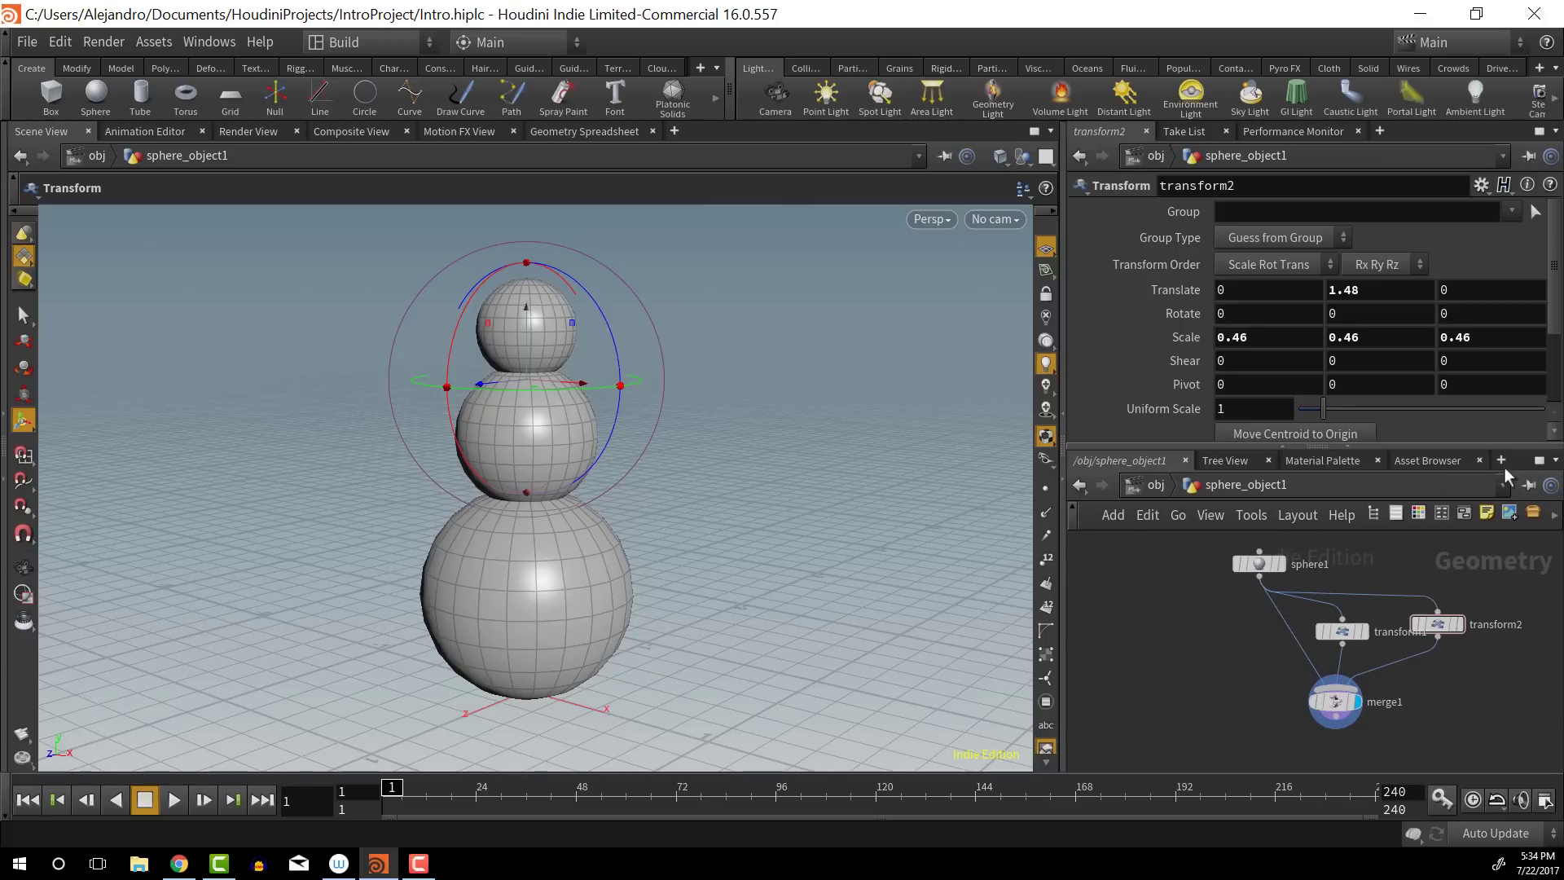
left_click(1555, 461)
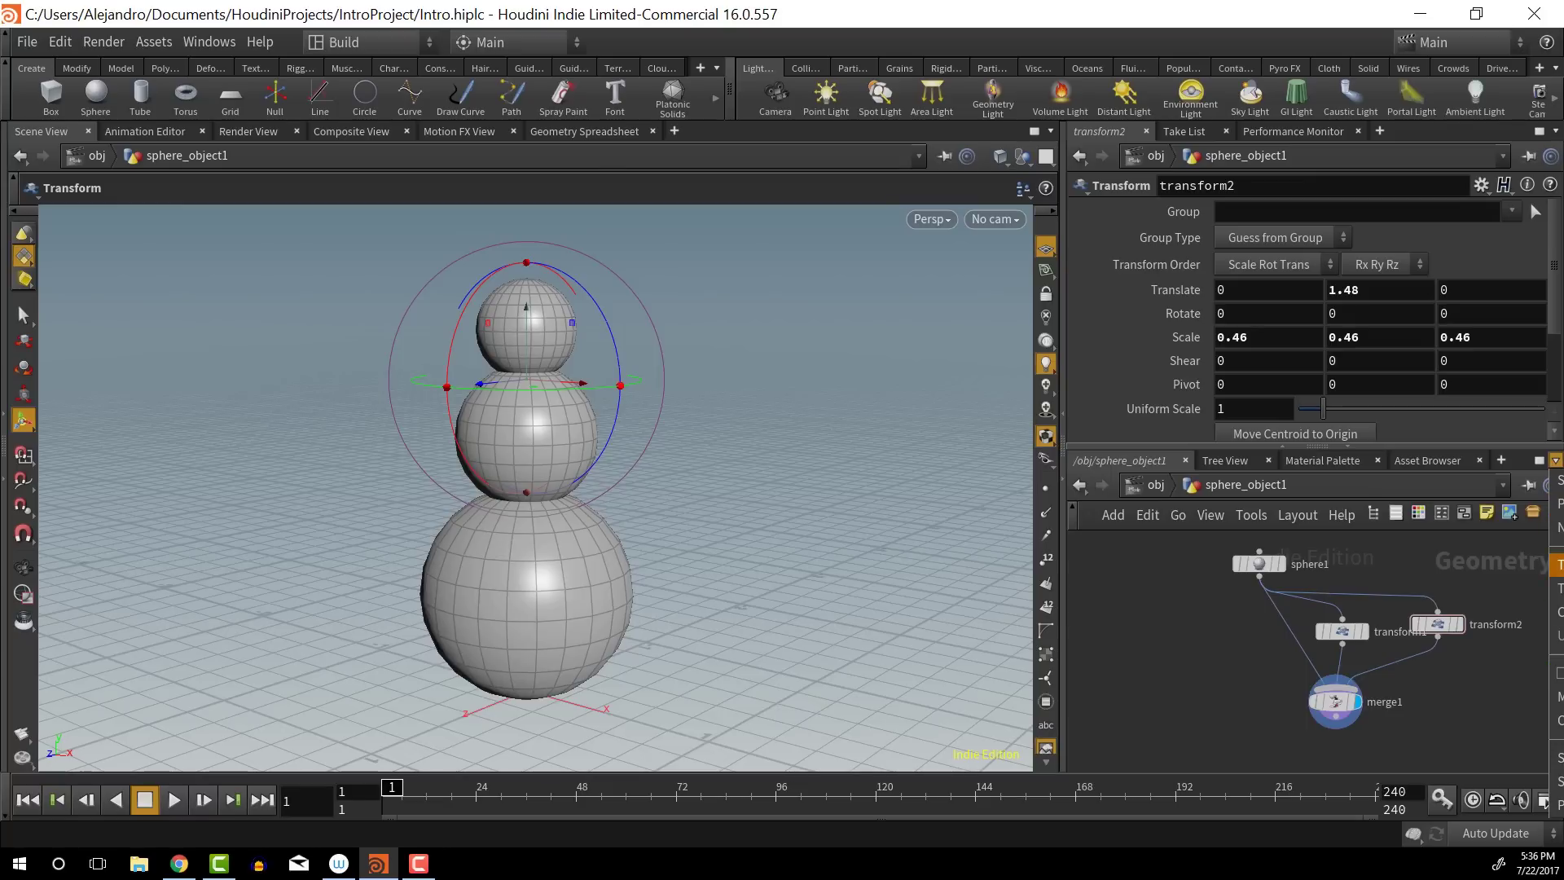
left_click(1171, 603)
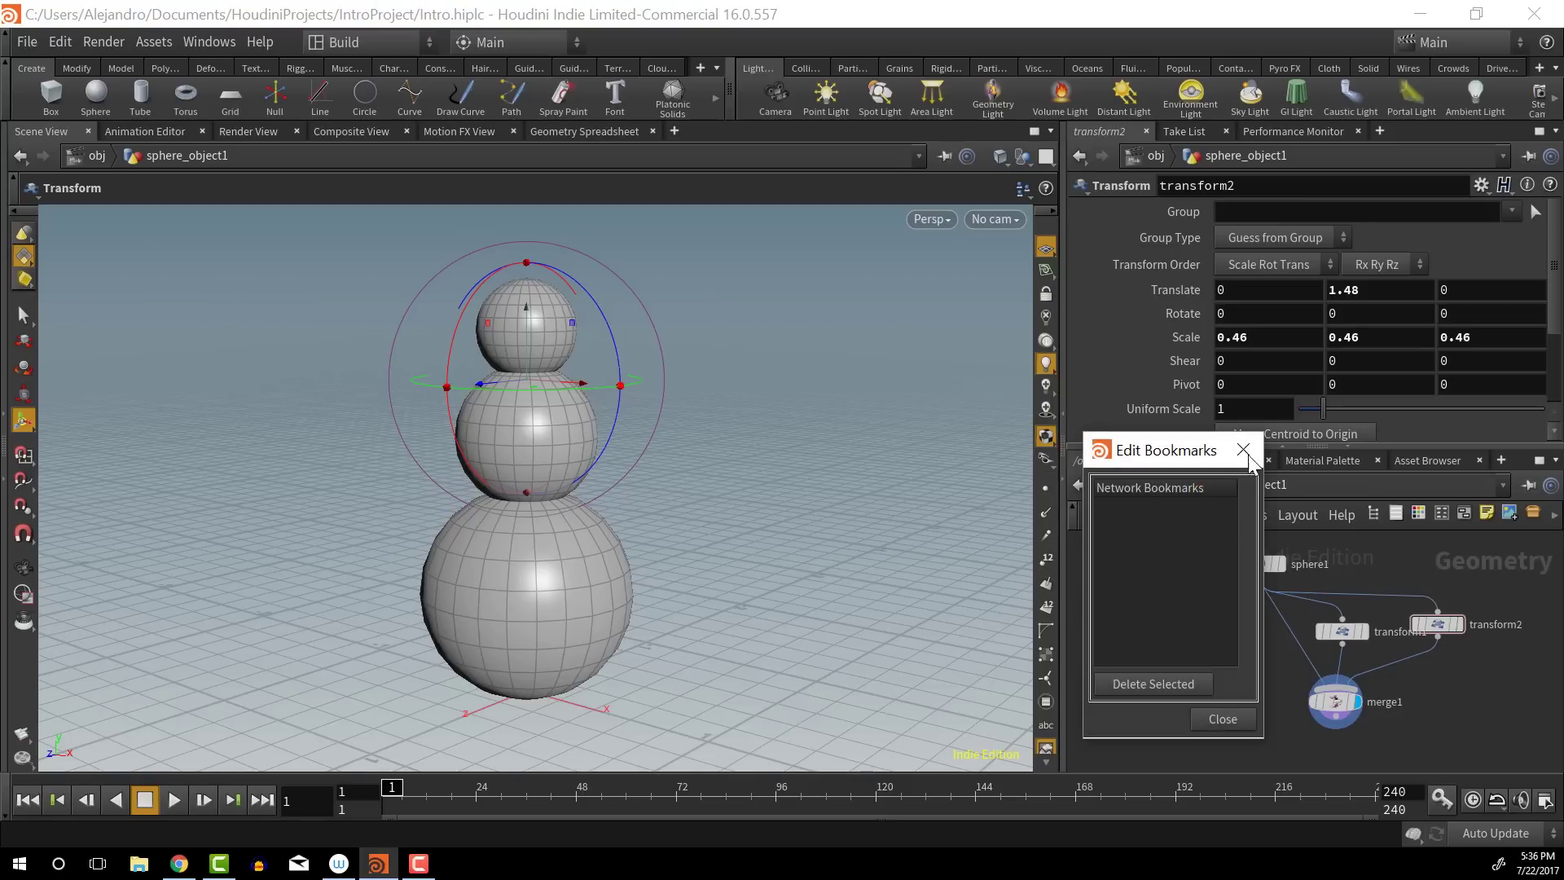
left_click(1241, 453)
Maximize and restore the network, scene view and parameter panes in turn, finishing with the network editor maximized
key("ctrl+b")
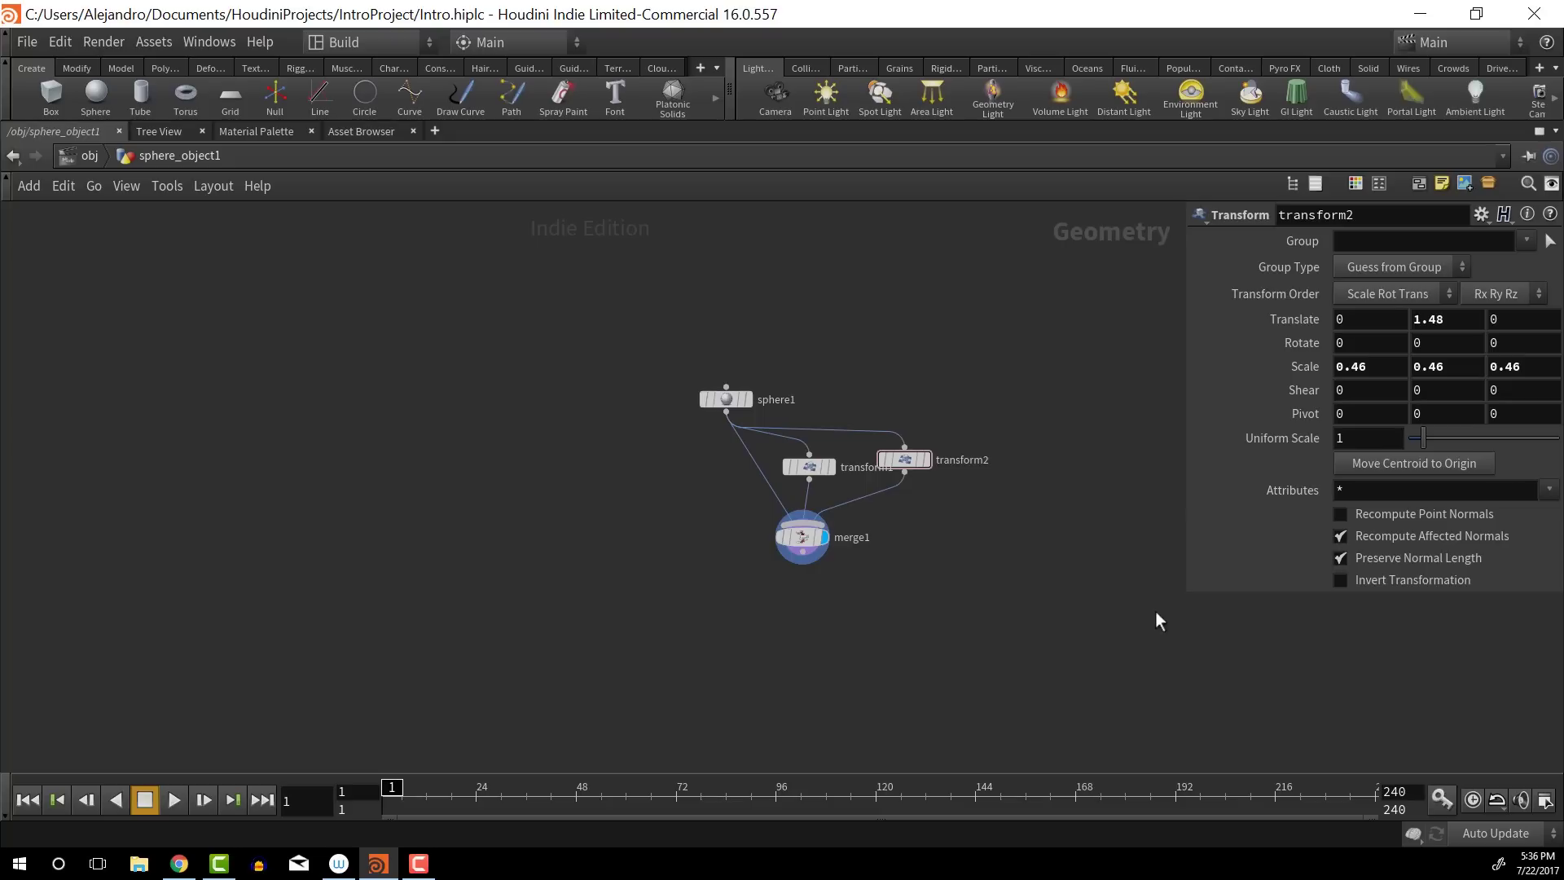
key("ctrl+b")
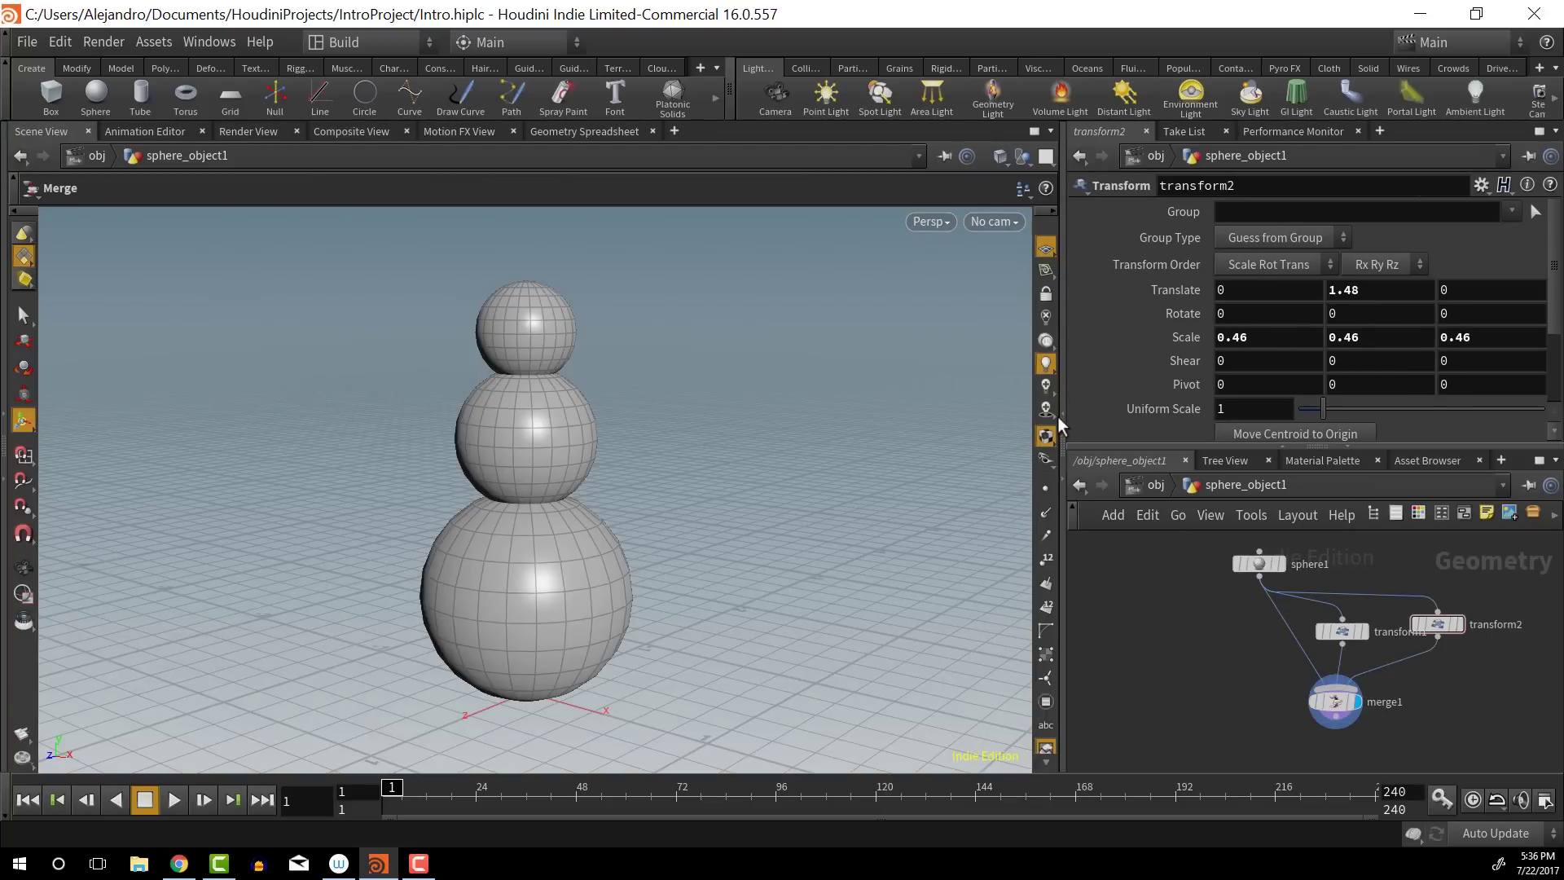
key("ctrl+b")
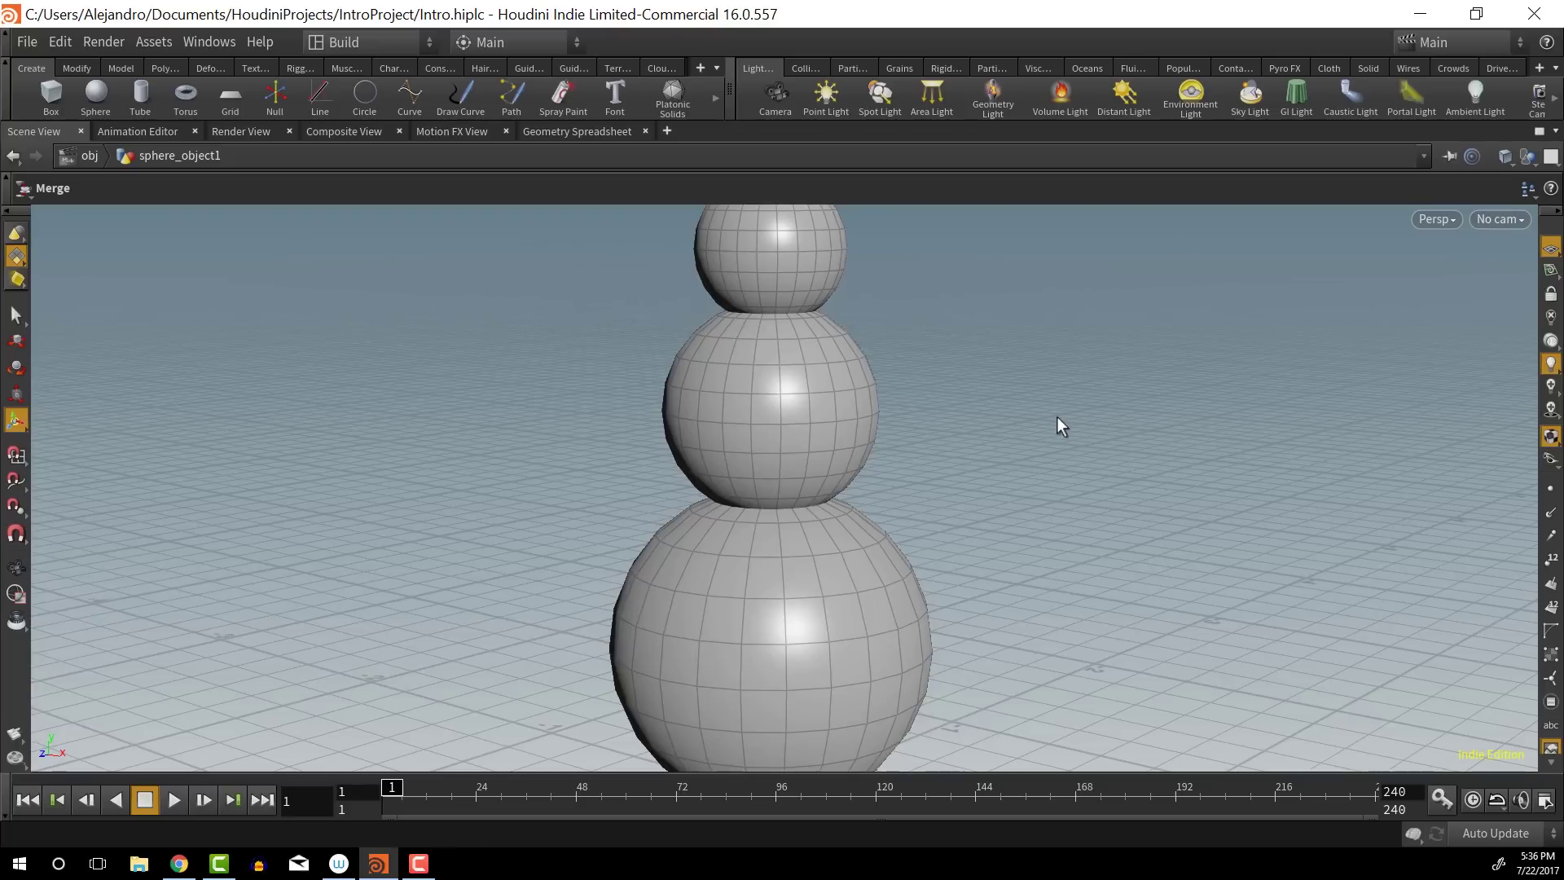
key("ctrl+b")
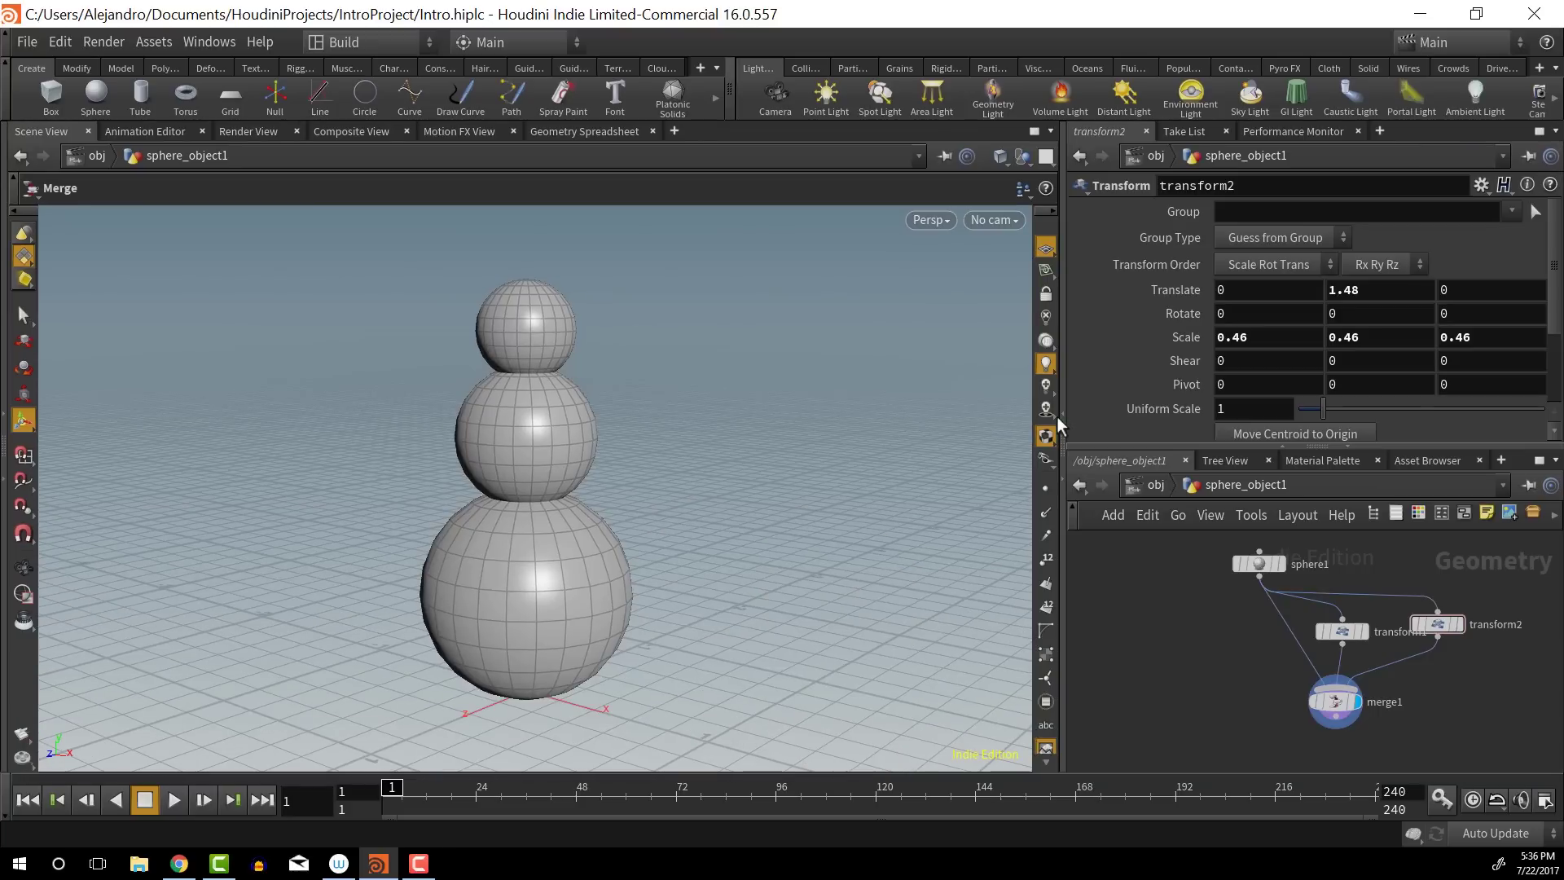
key("ctrl+b")
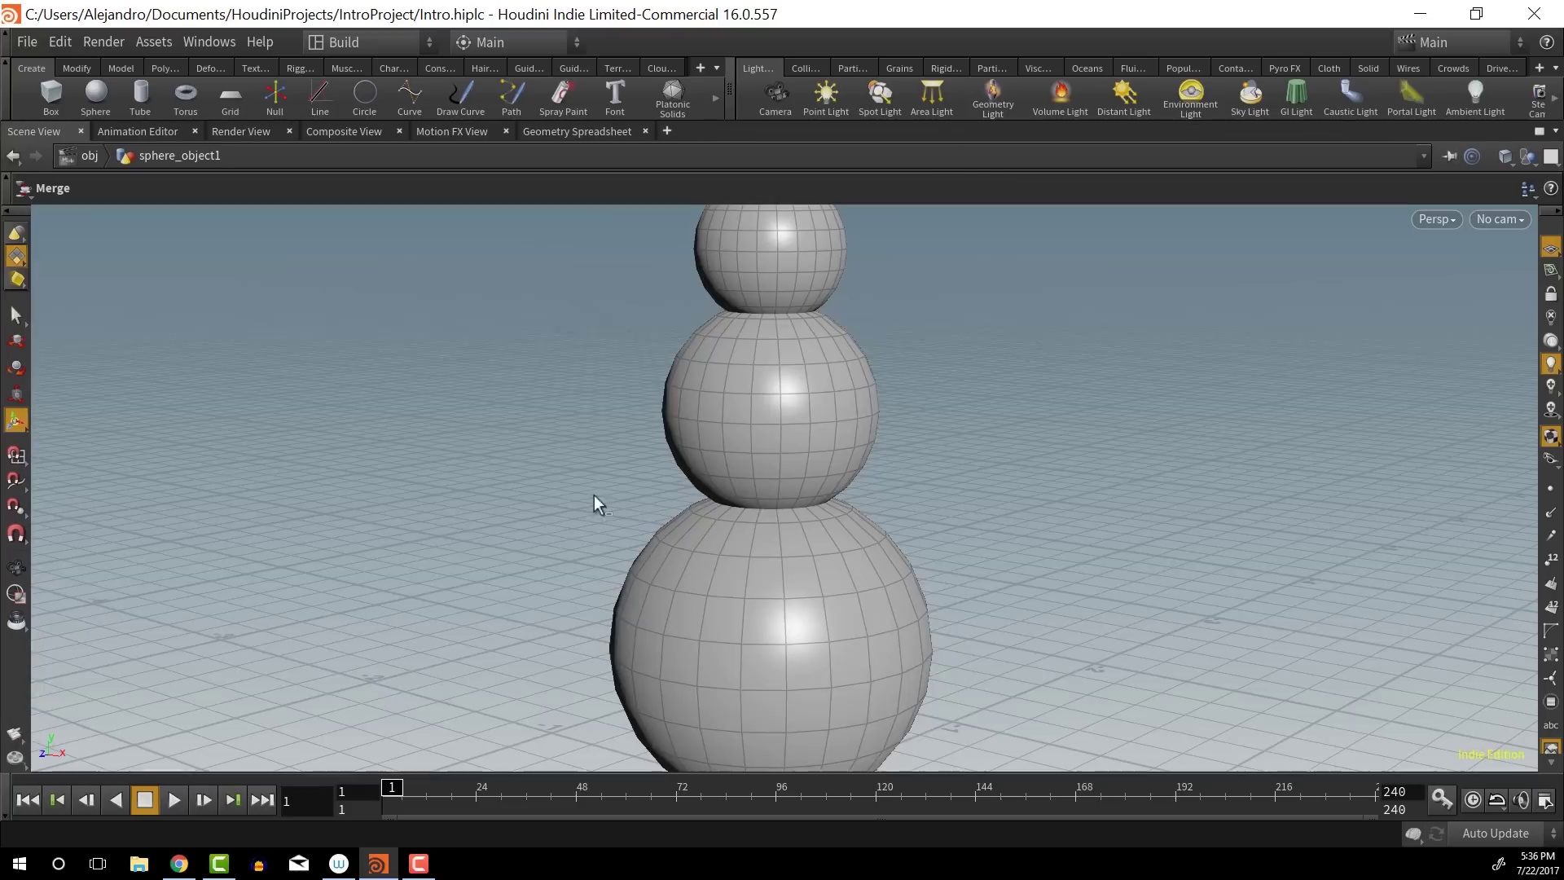
key("ctrl+b")
key("ctrl+b")
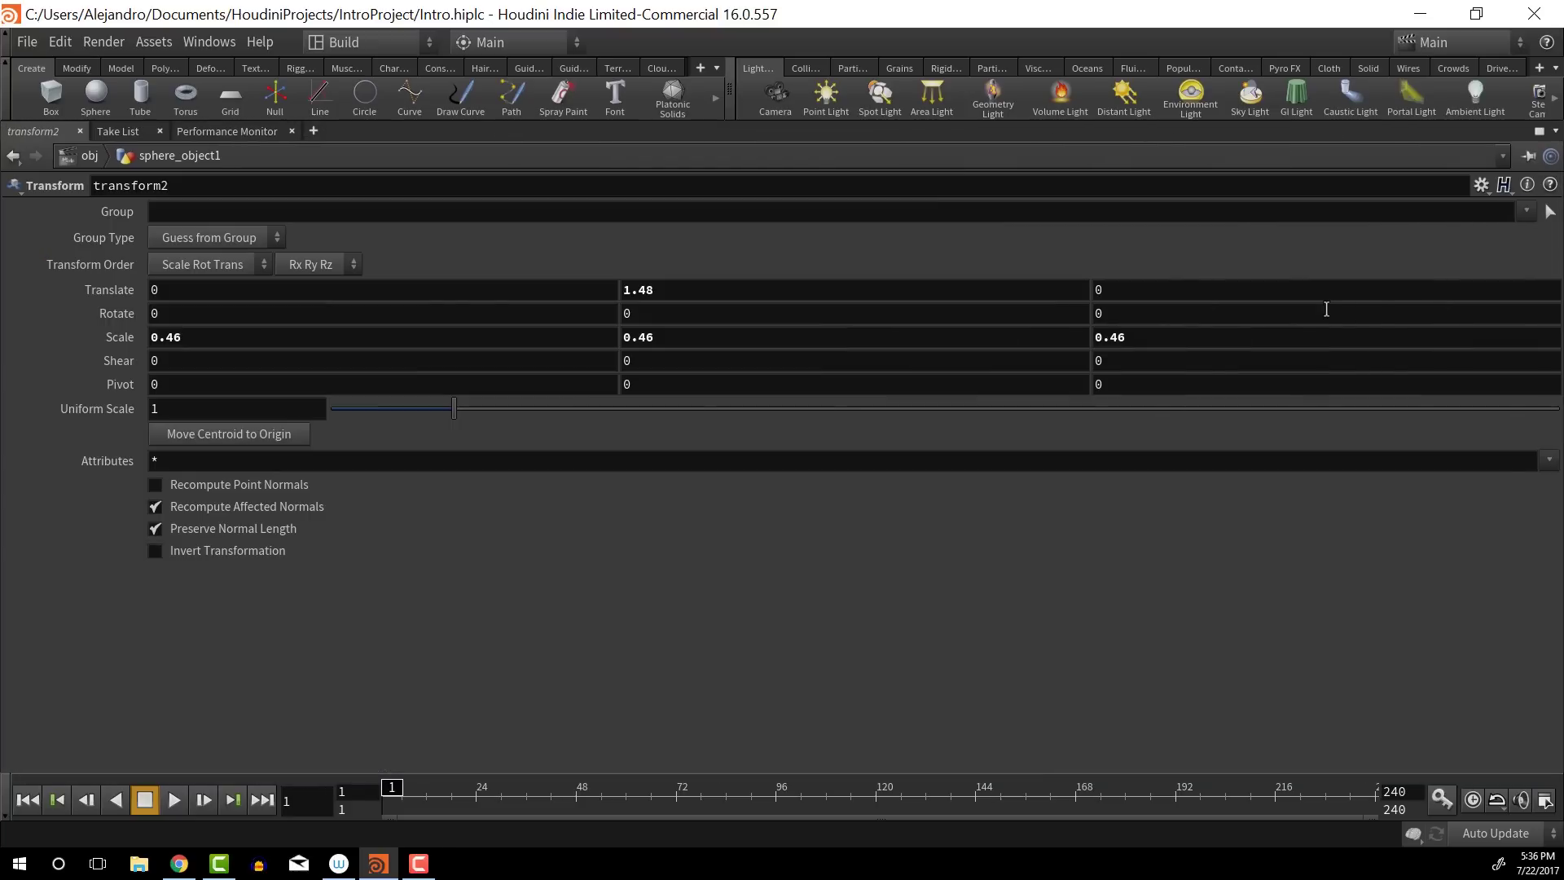
key("ctrl+b")
key("ctrl+b")
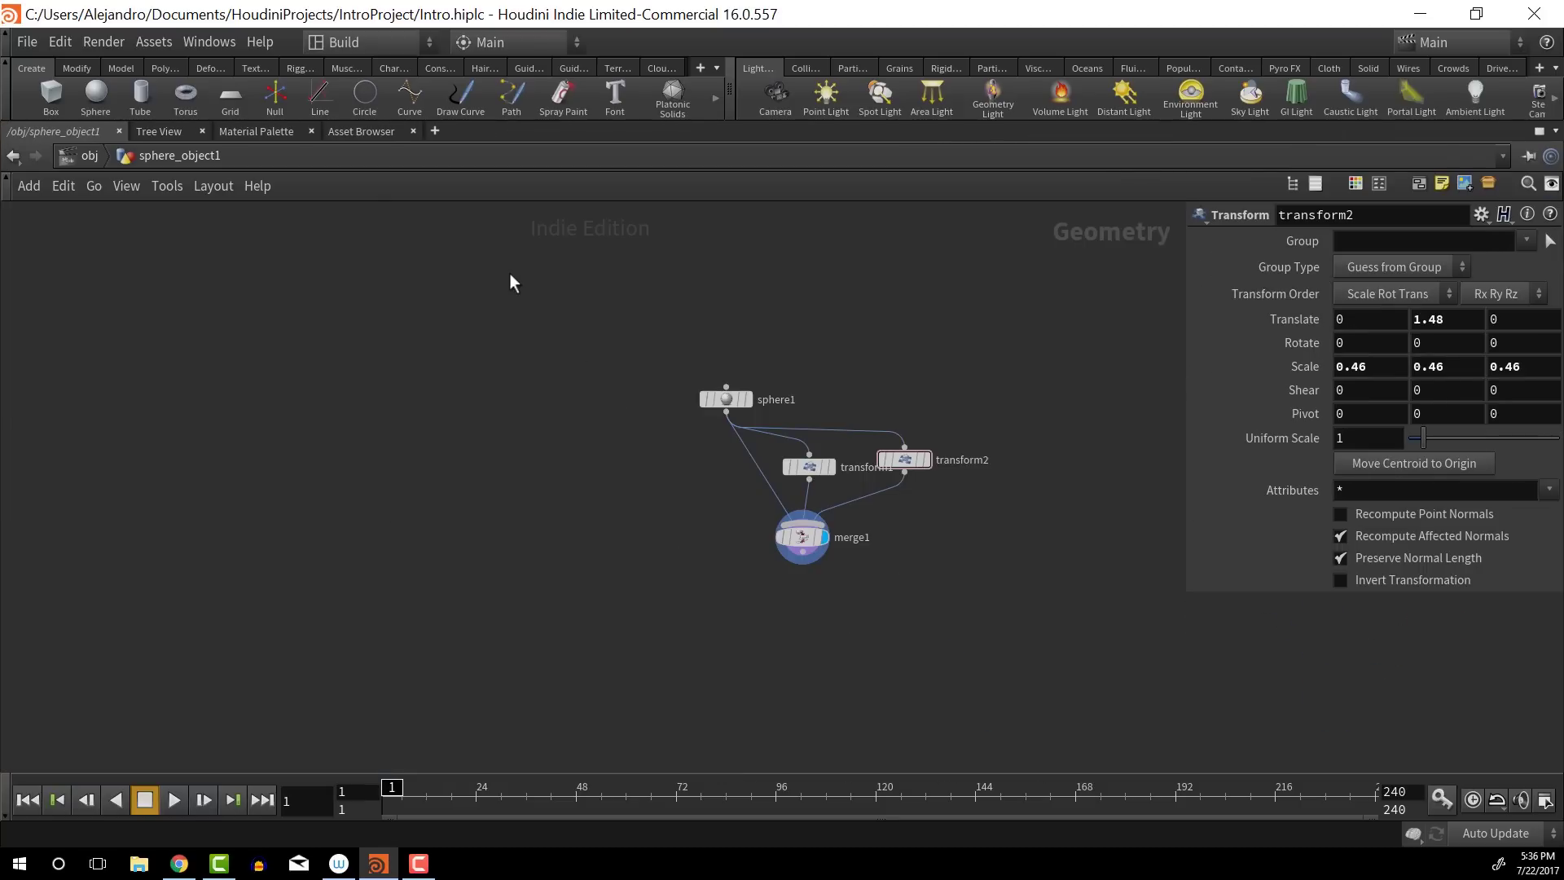
Look through the node categories that can be added to the network, including the Primitive shapes
key("Tab")
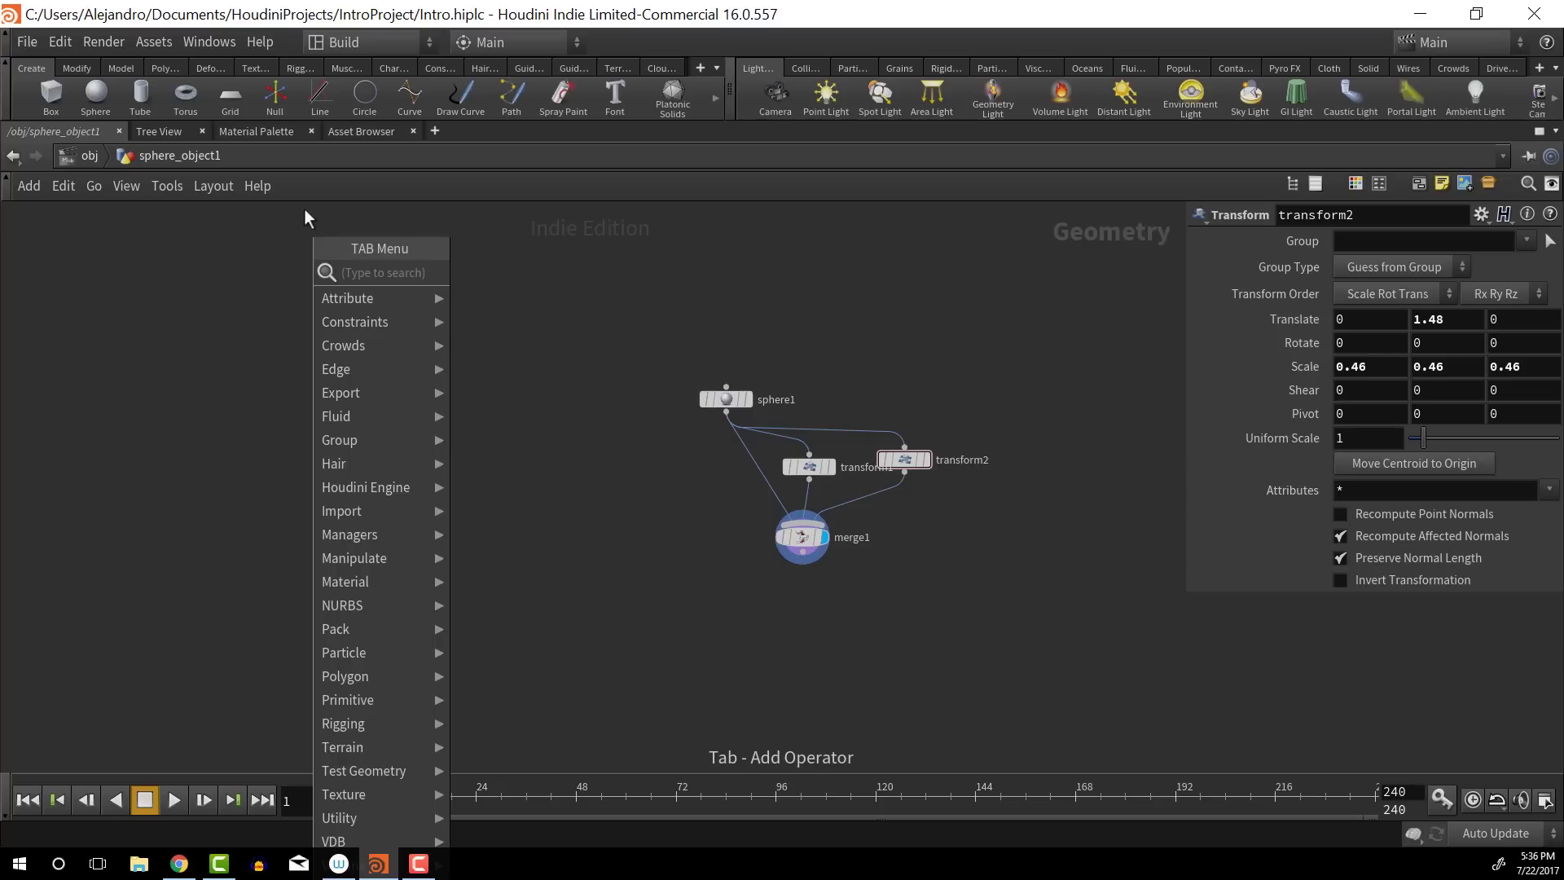
key("Escape")
key("Tab")
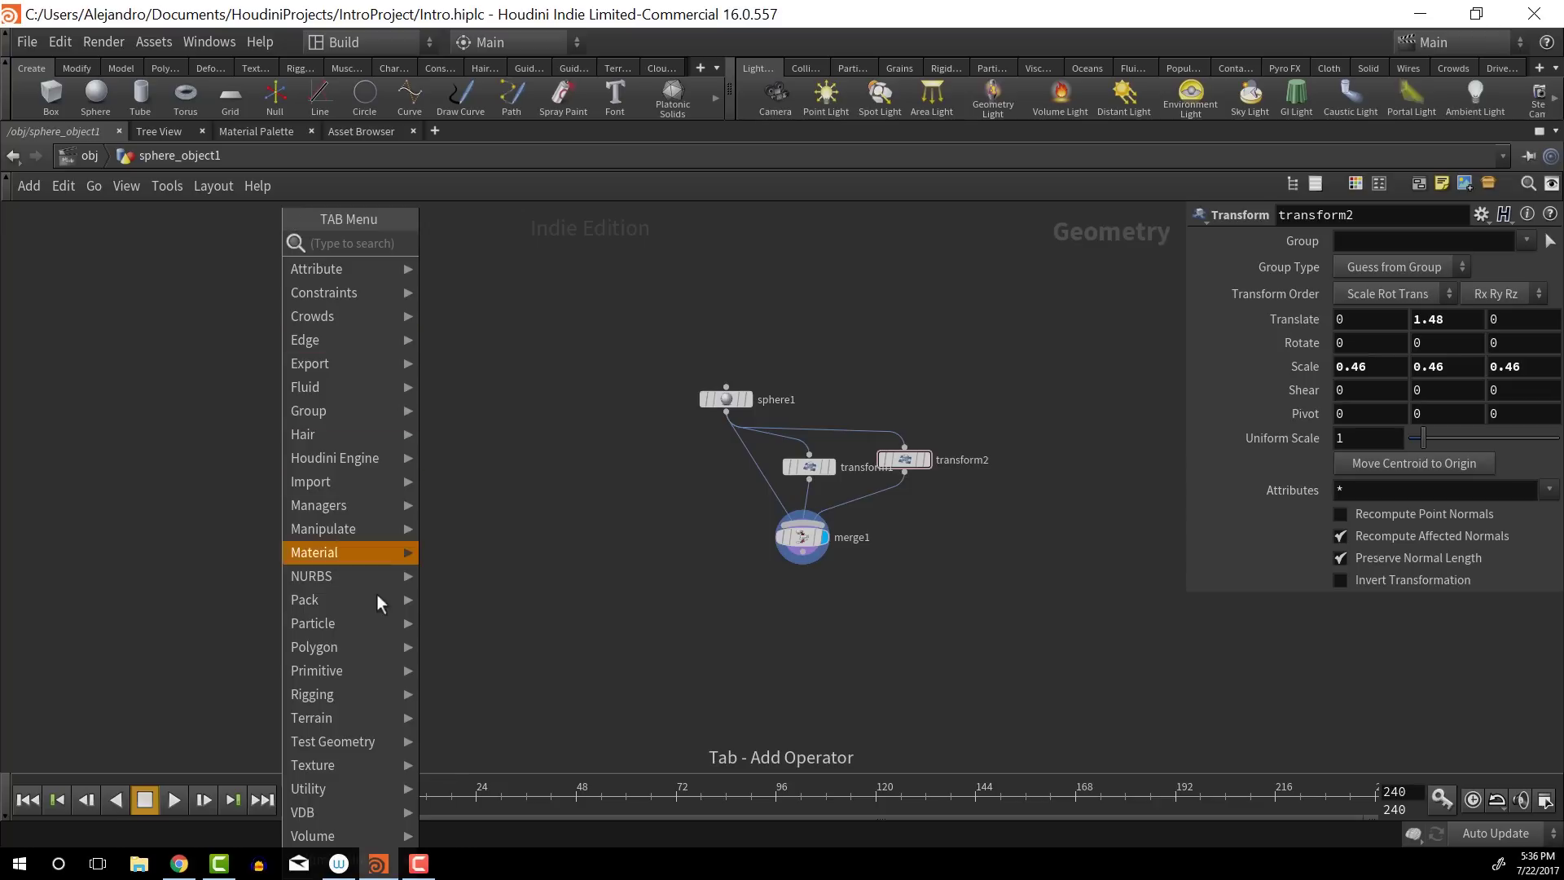
mouse_move(376, 643)
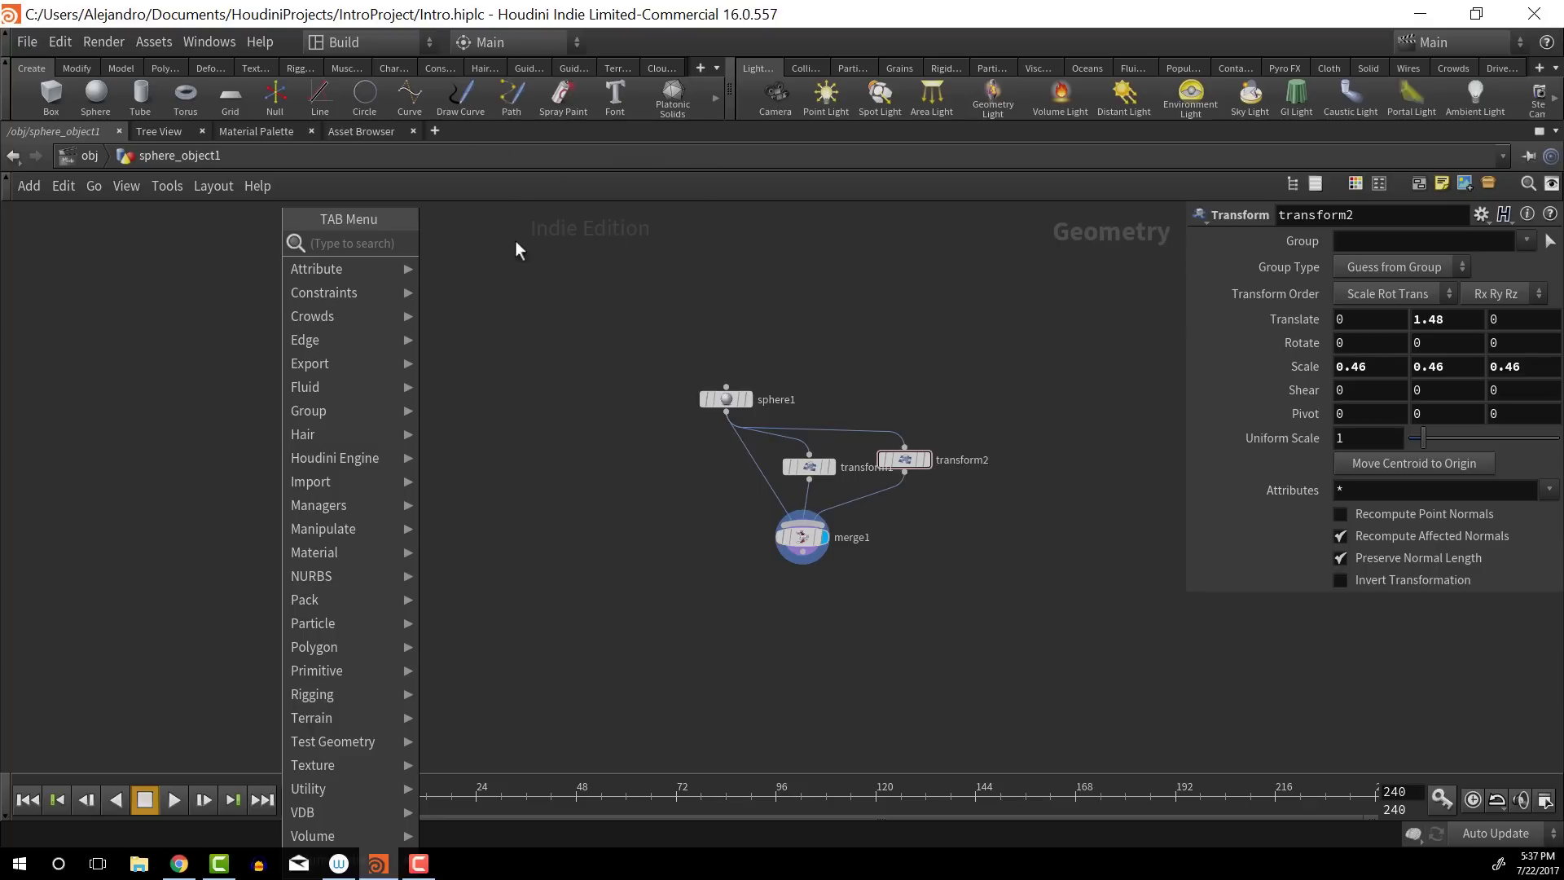
left_click(478, 240)
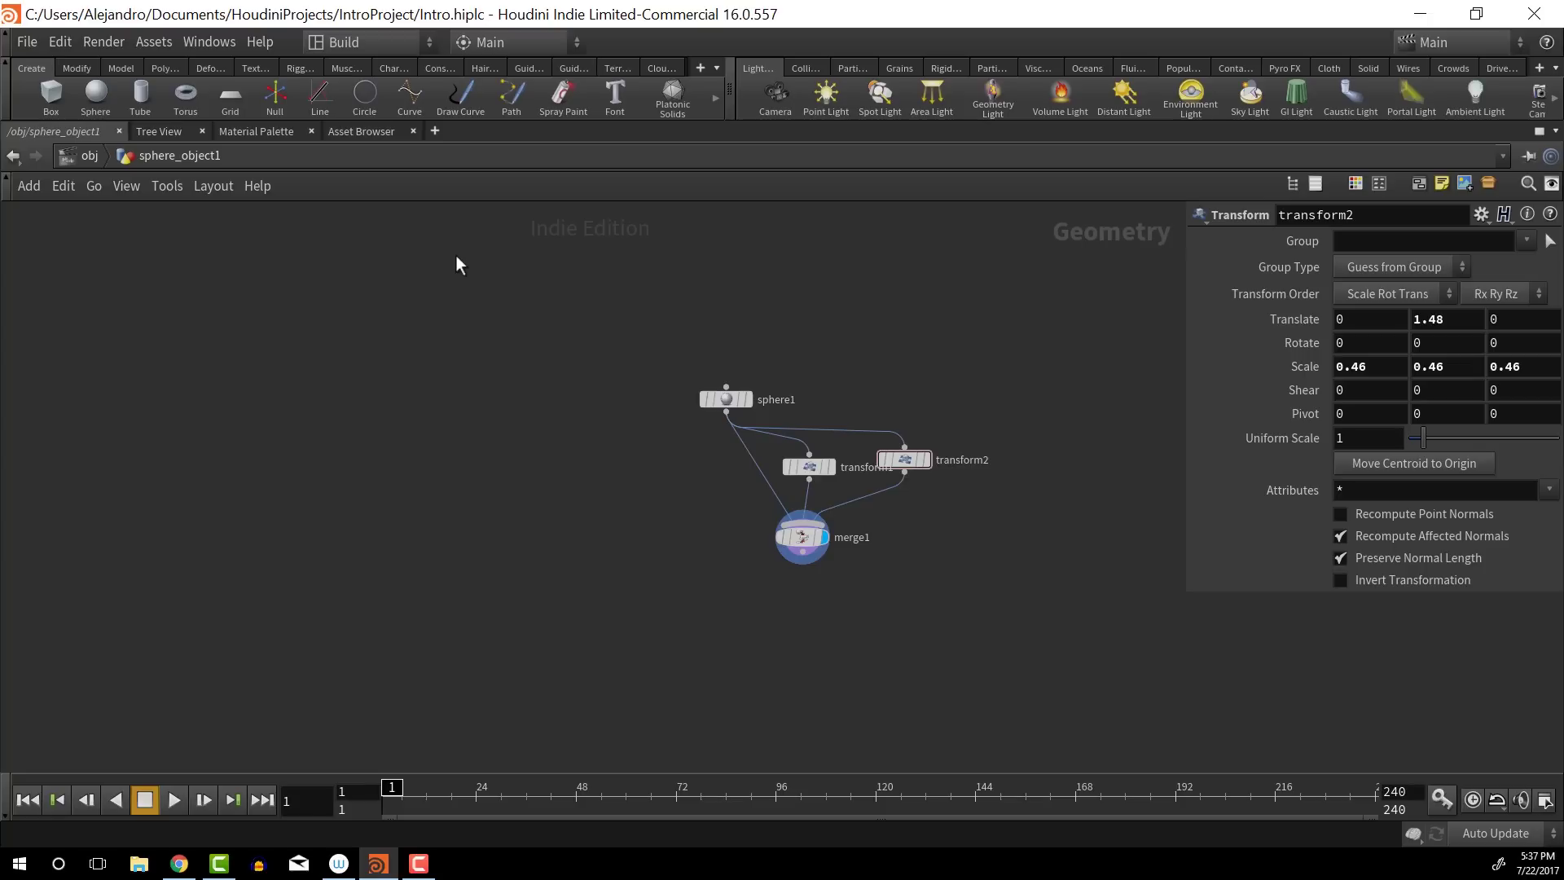
key("Tab")
mouse_move(508, 718)
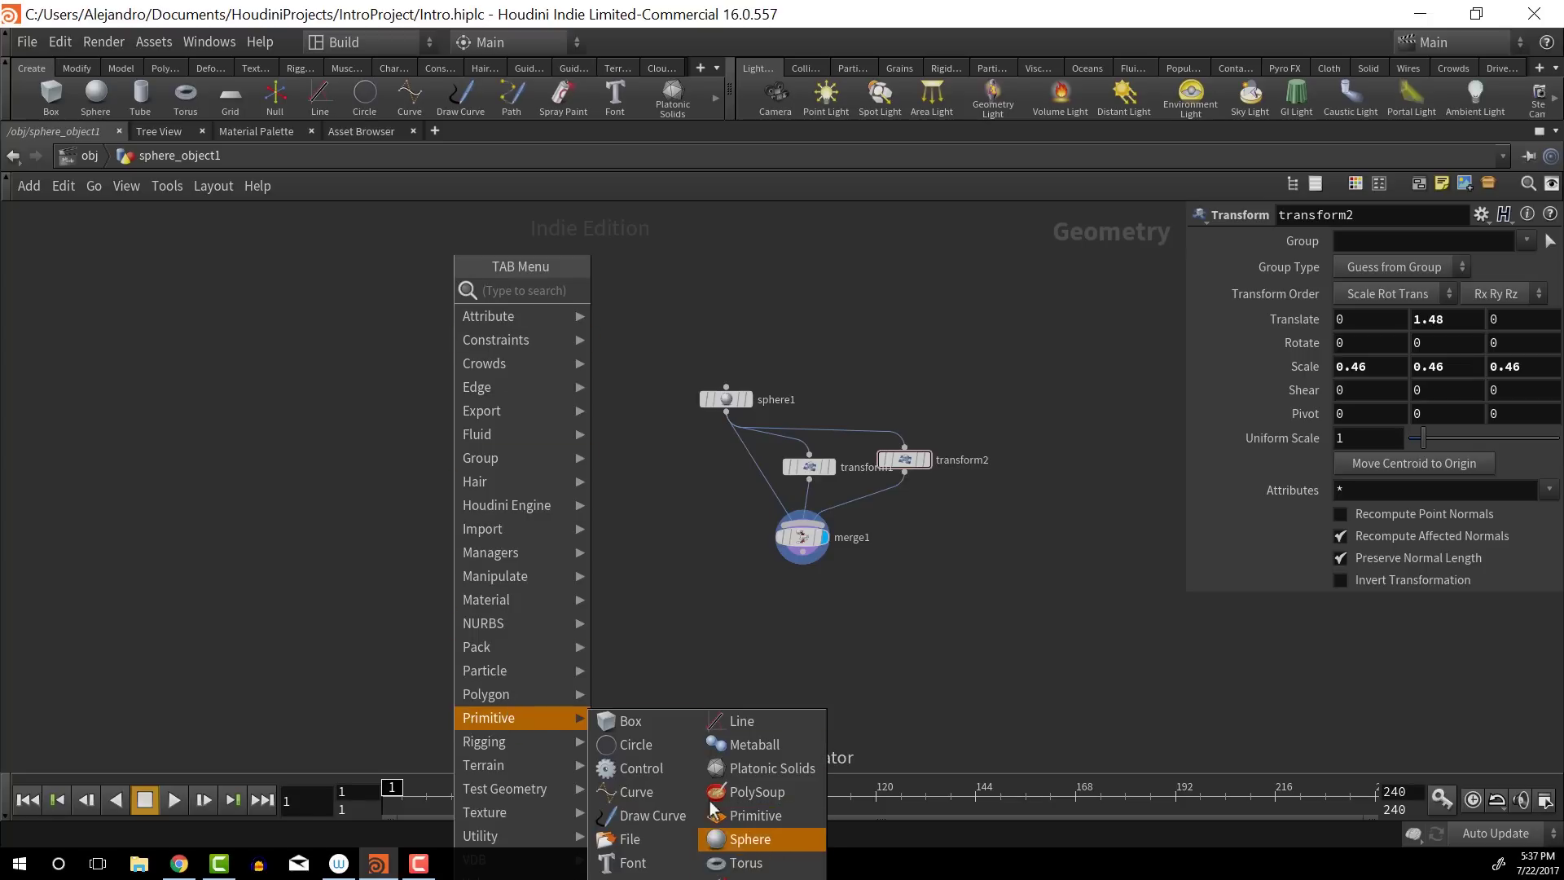
left_click(219, 371)
Start the Platonic Solids tool, and go back inside sphere_object1 with its nodes framed in the network
scroll(719, 97, "down", 2)
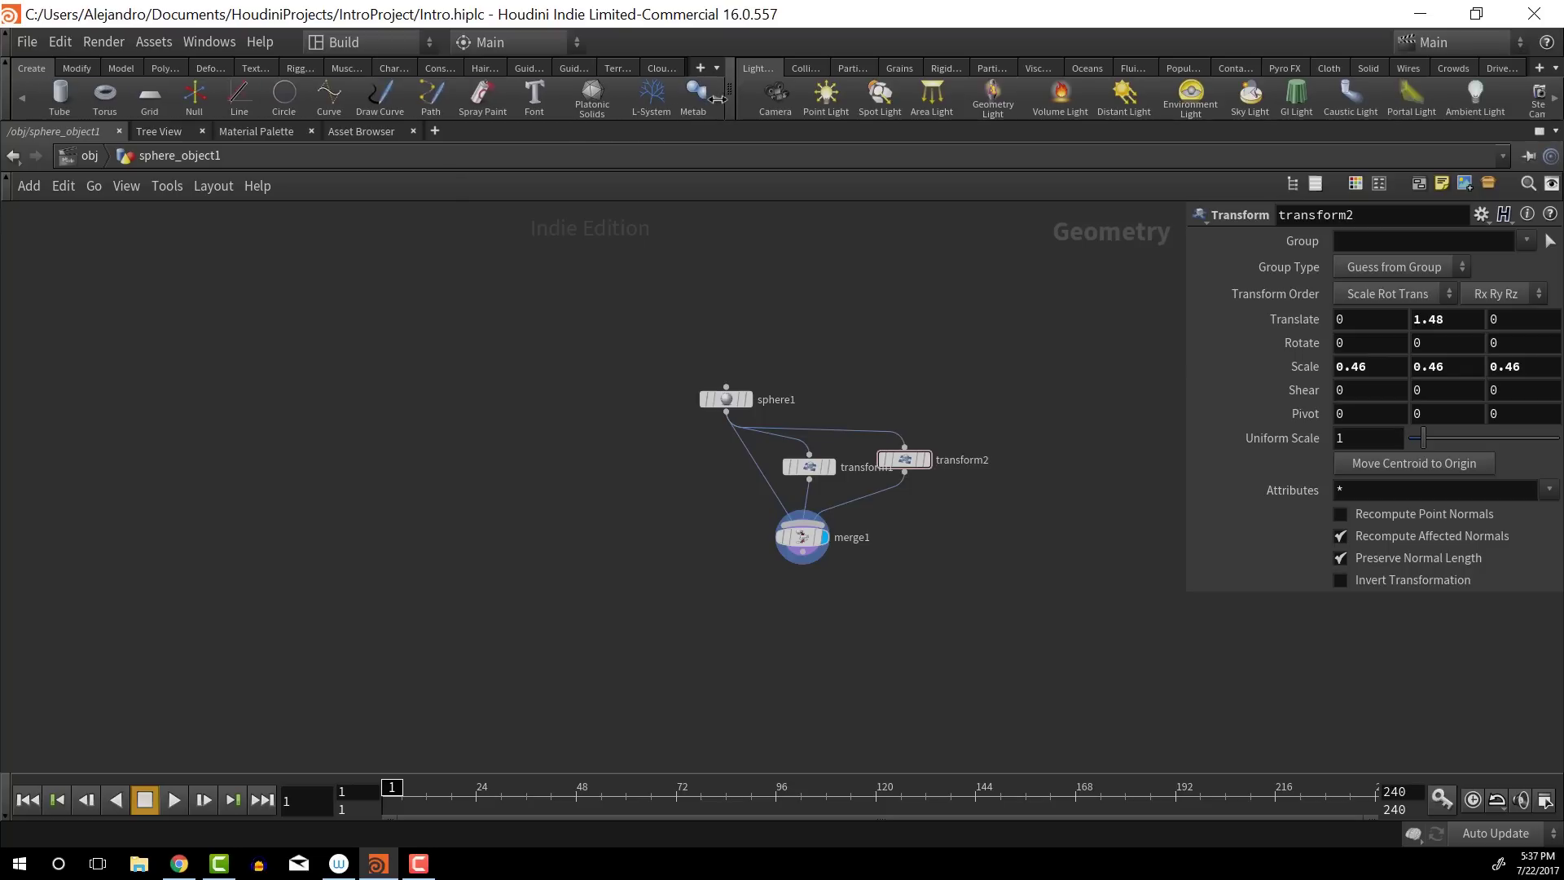
left_click(593, 96)
left_click(87, 155)
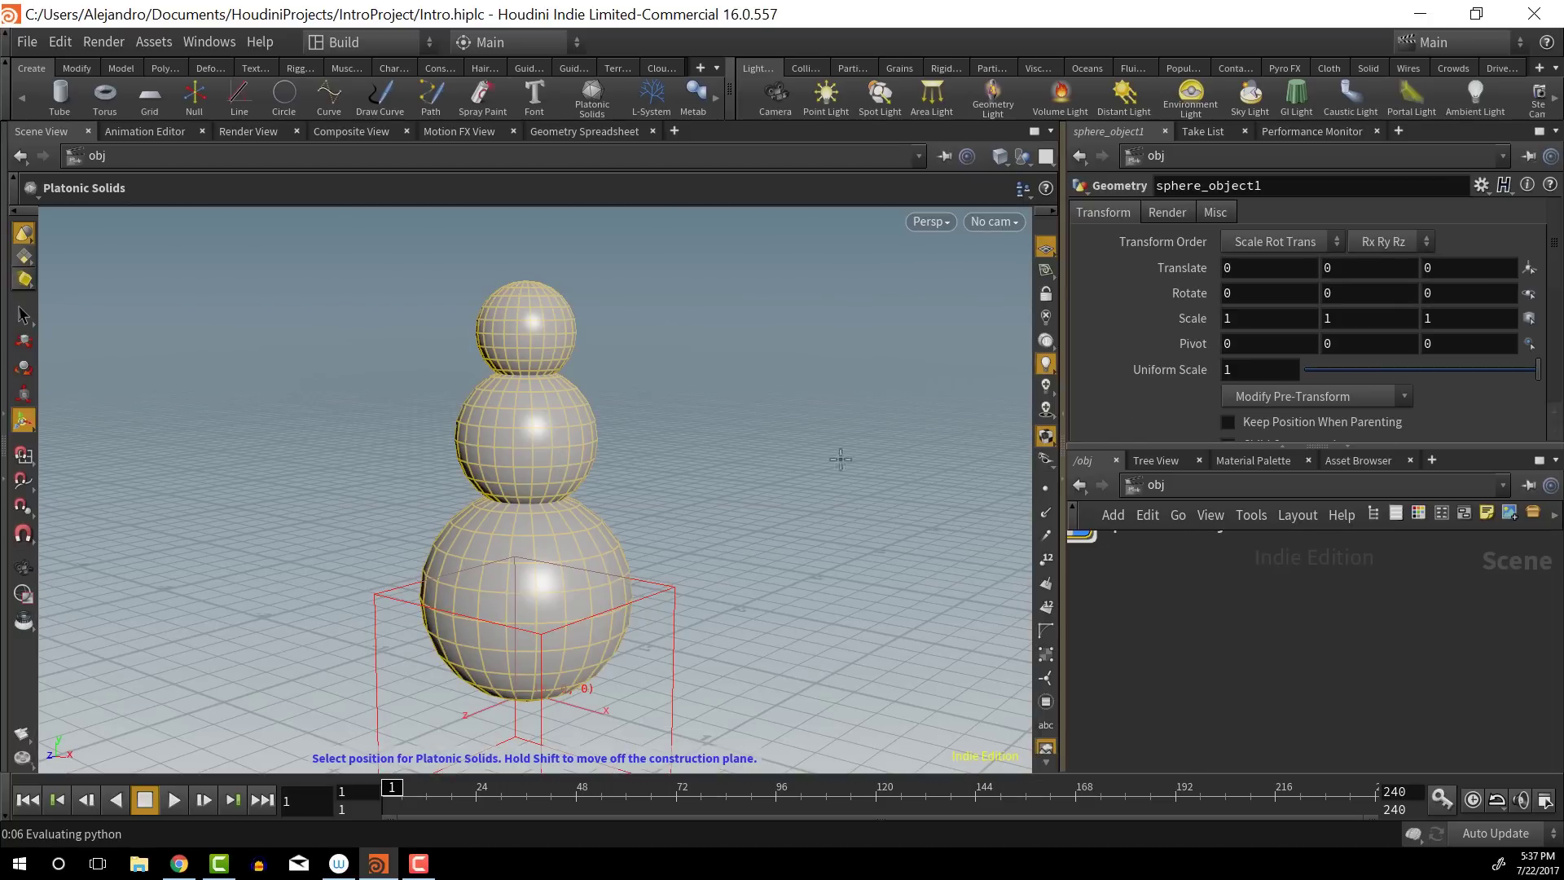
key("h")
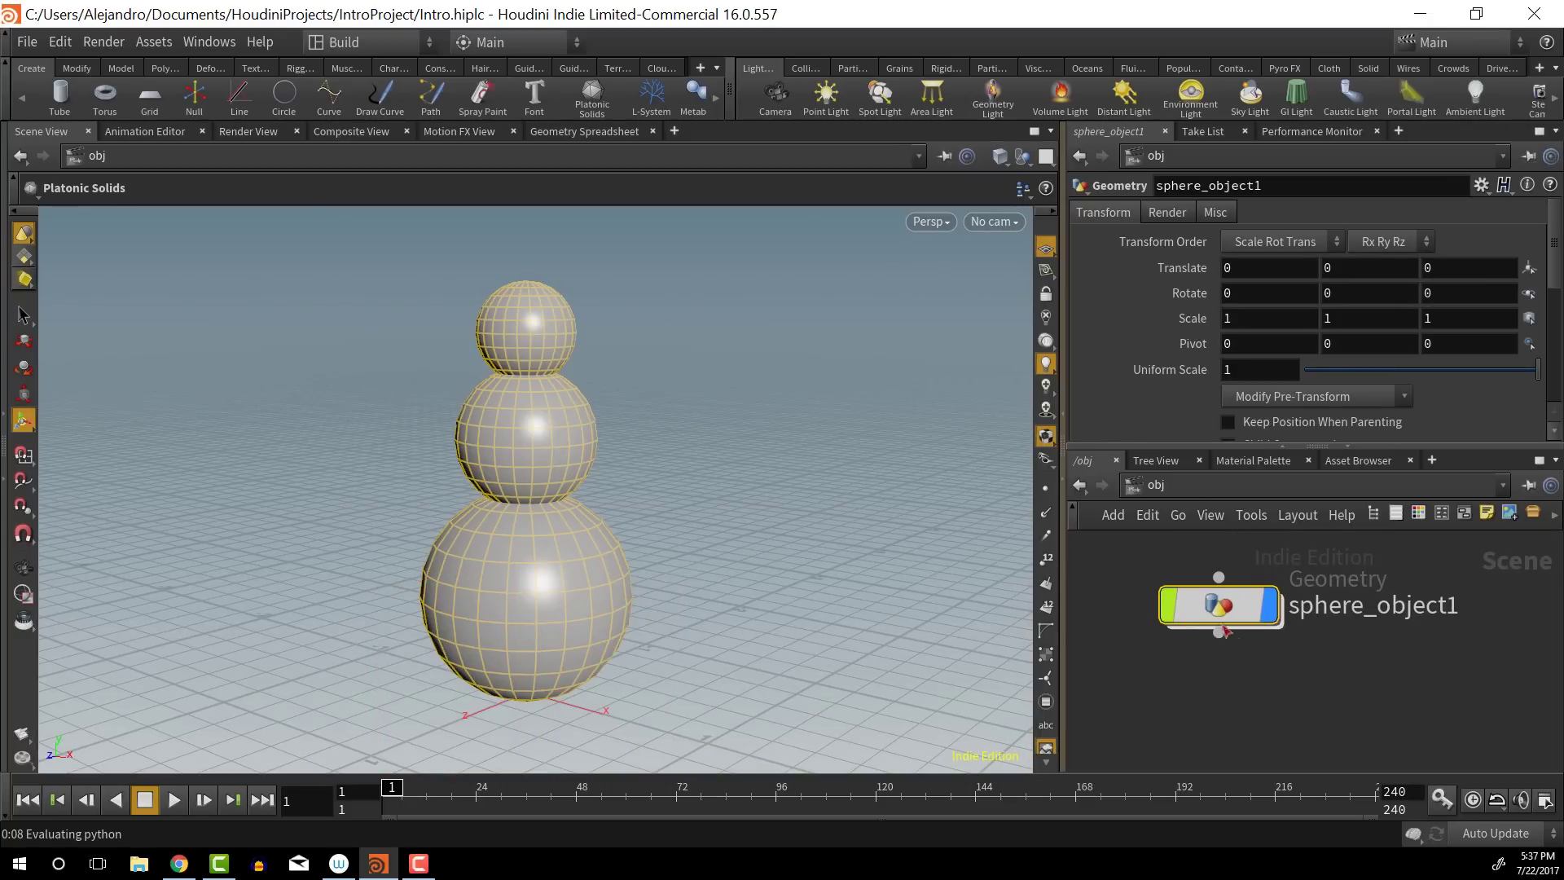
double_click(1220, 624)
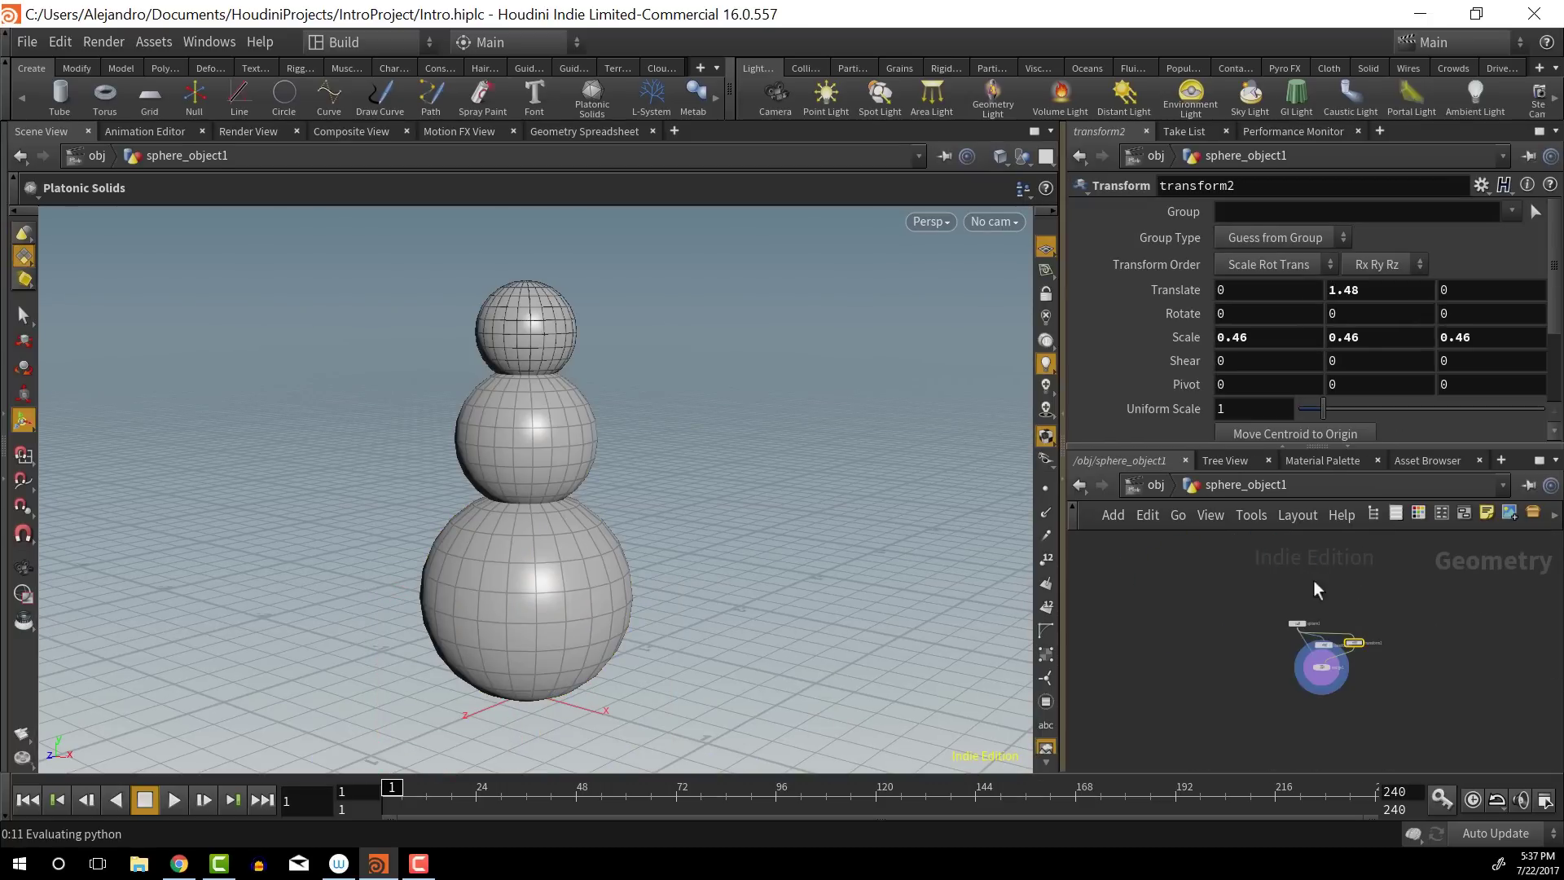
key("h")
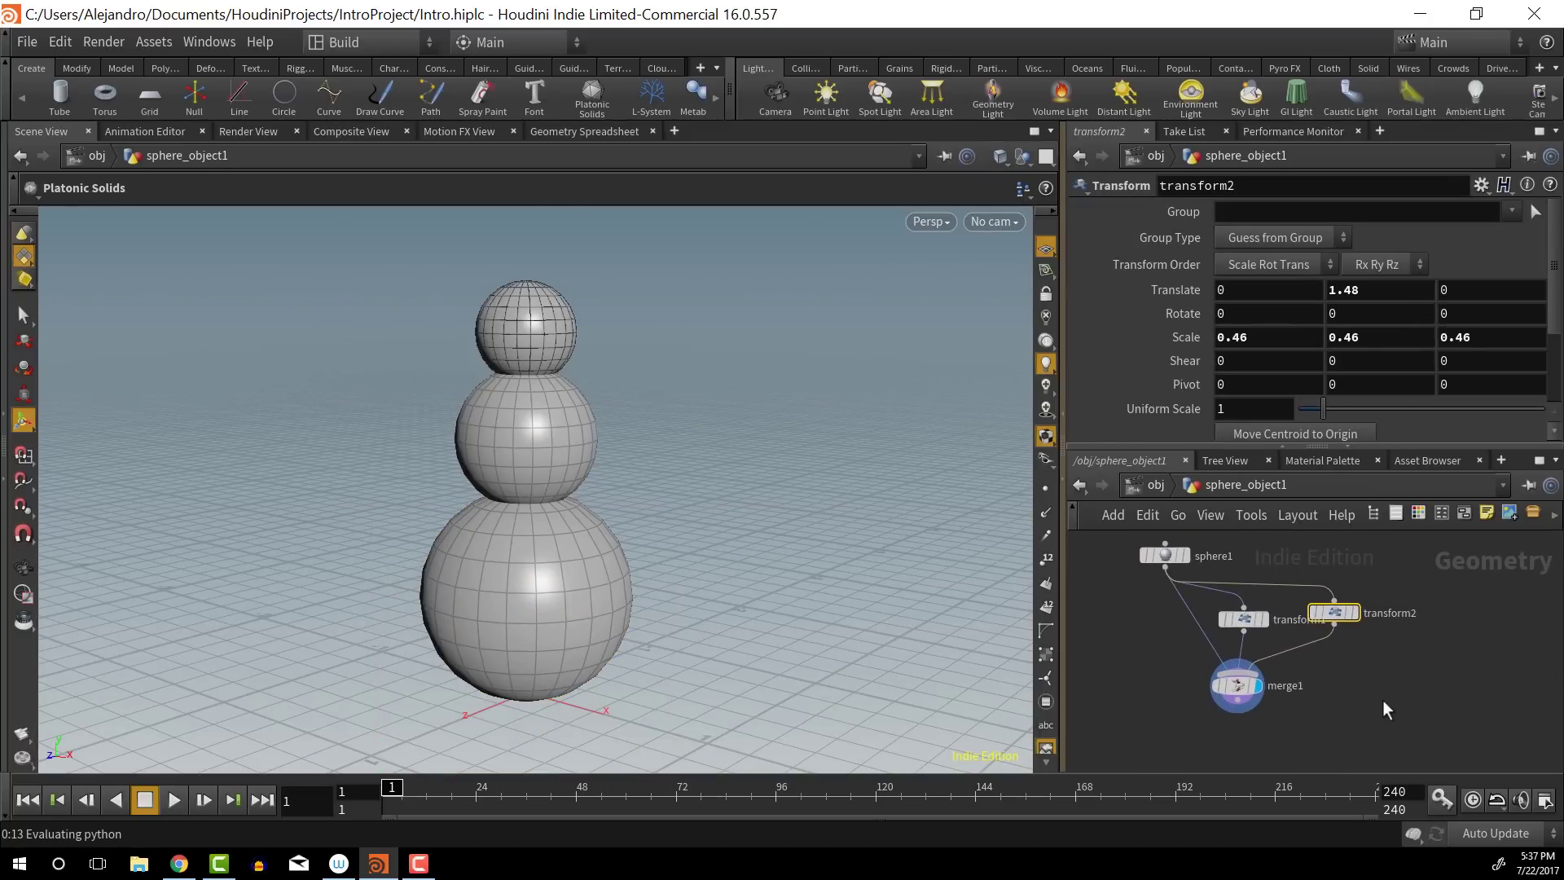
Add a Tube node beside the sphere and transform nodes and wire its output into merge1
key("Tab")
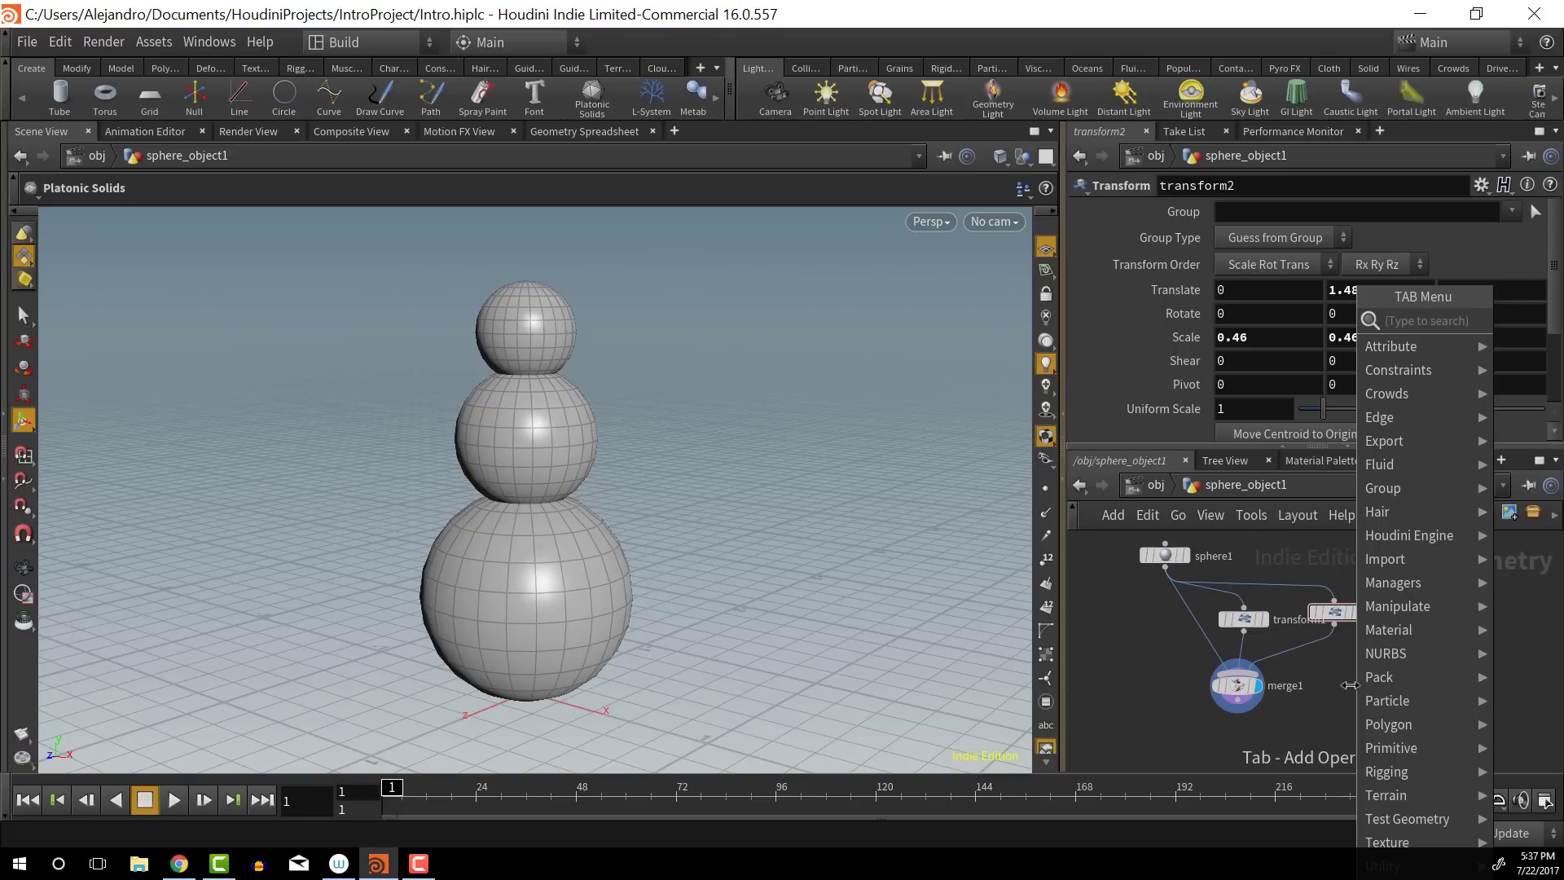
type("cy")
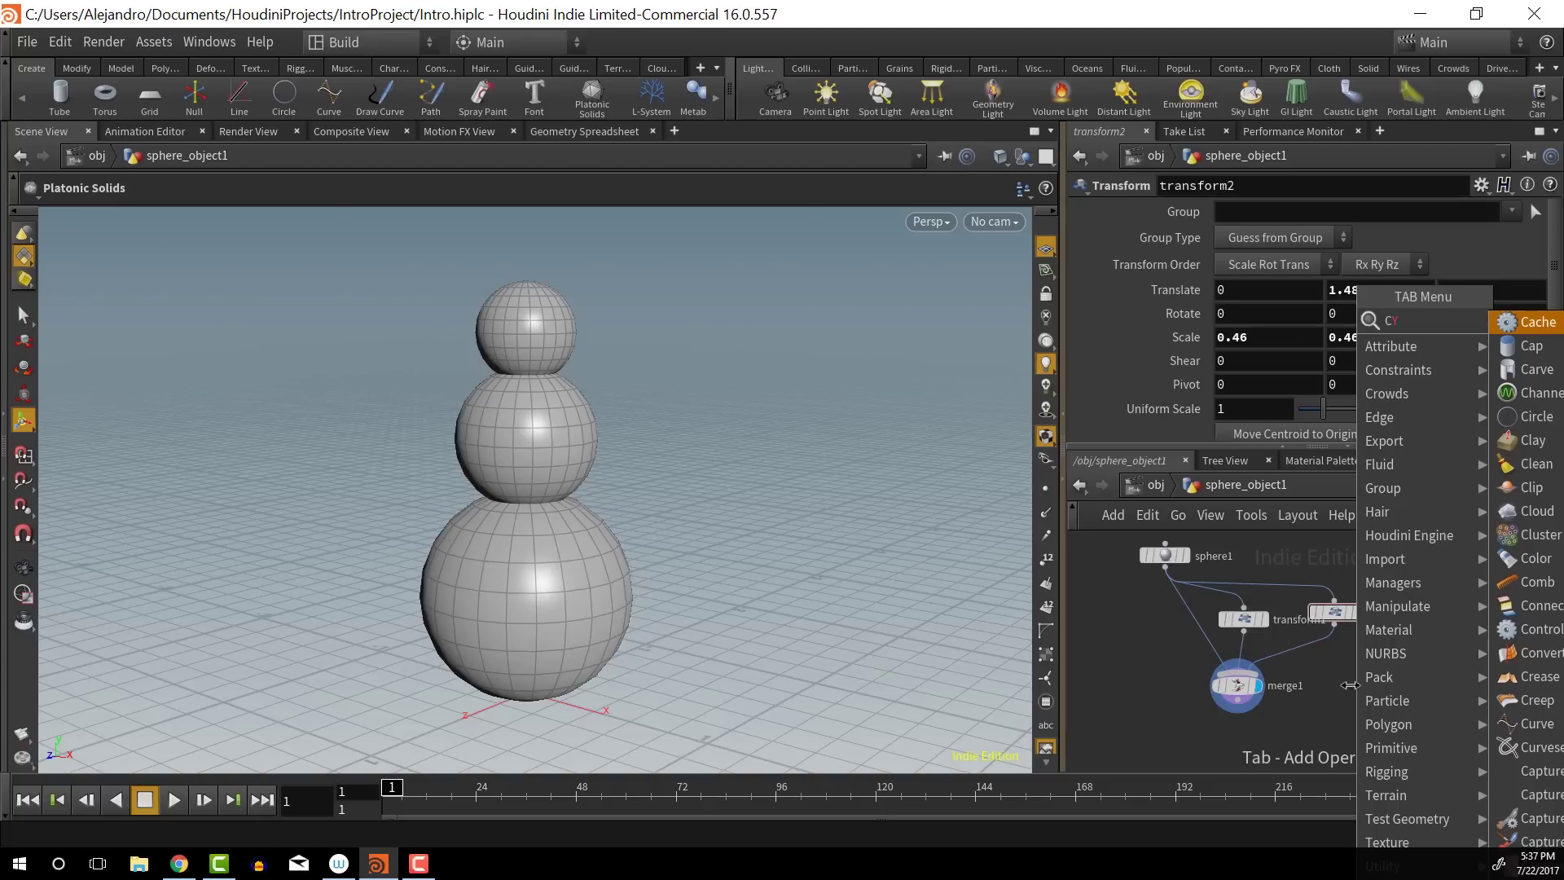
type("olor")
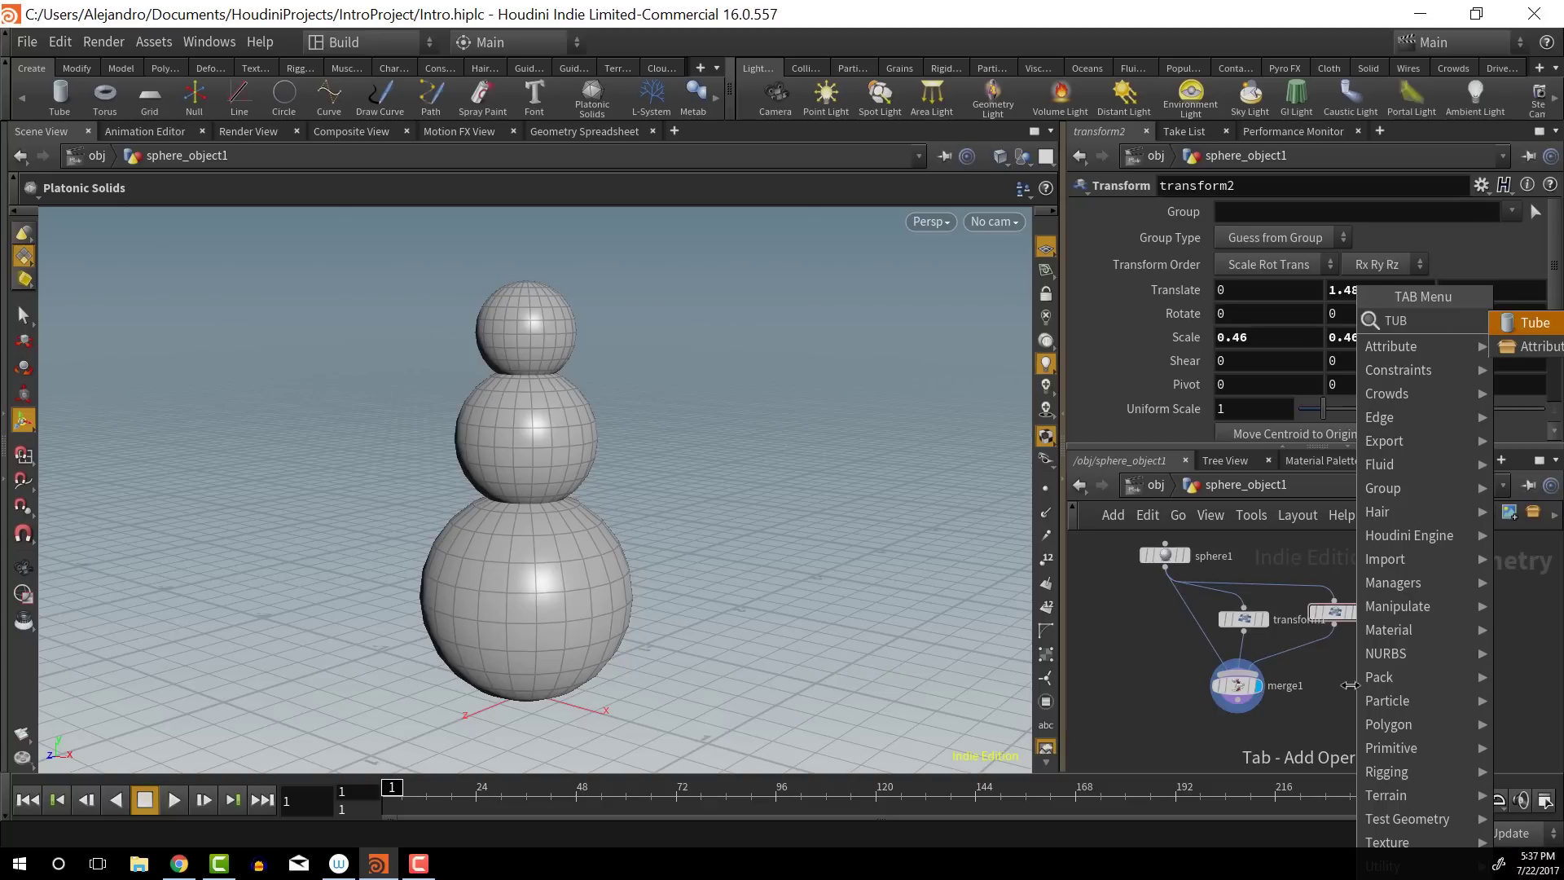
key("Return")
left_click(1350, 685)
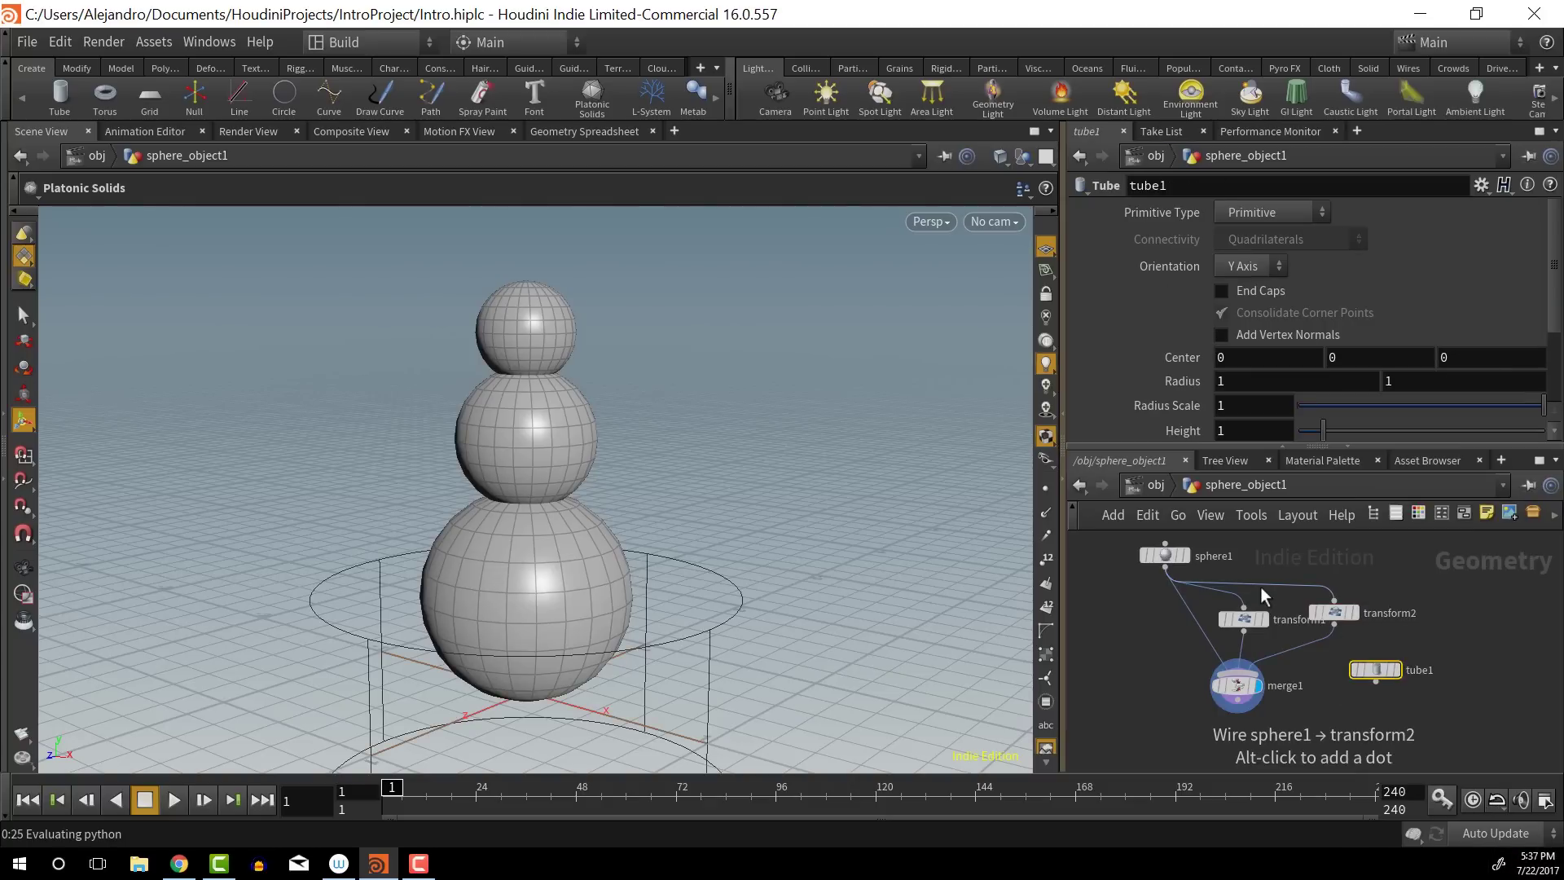
left_click(1376, 691)
left_click(1255, 689)
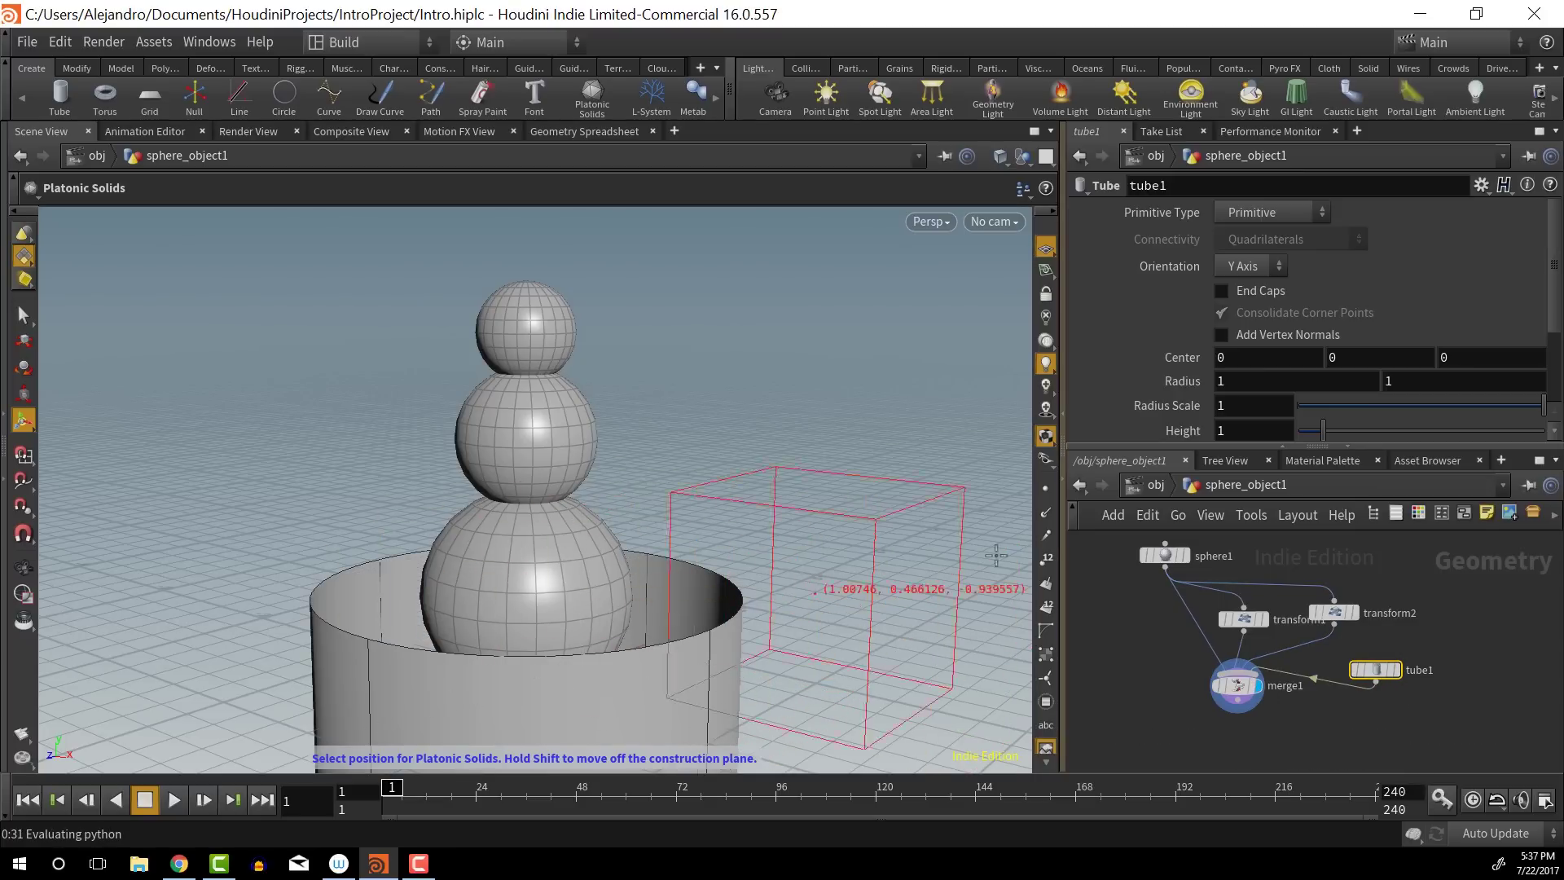
Replace the active placement tool with the Select tool, working inside sphere_object1, and move tube1 slightly higher in the network
key("F8")
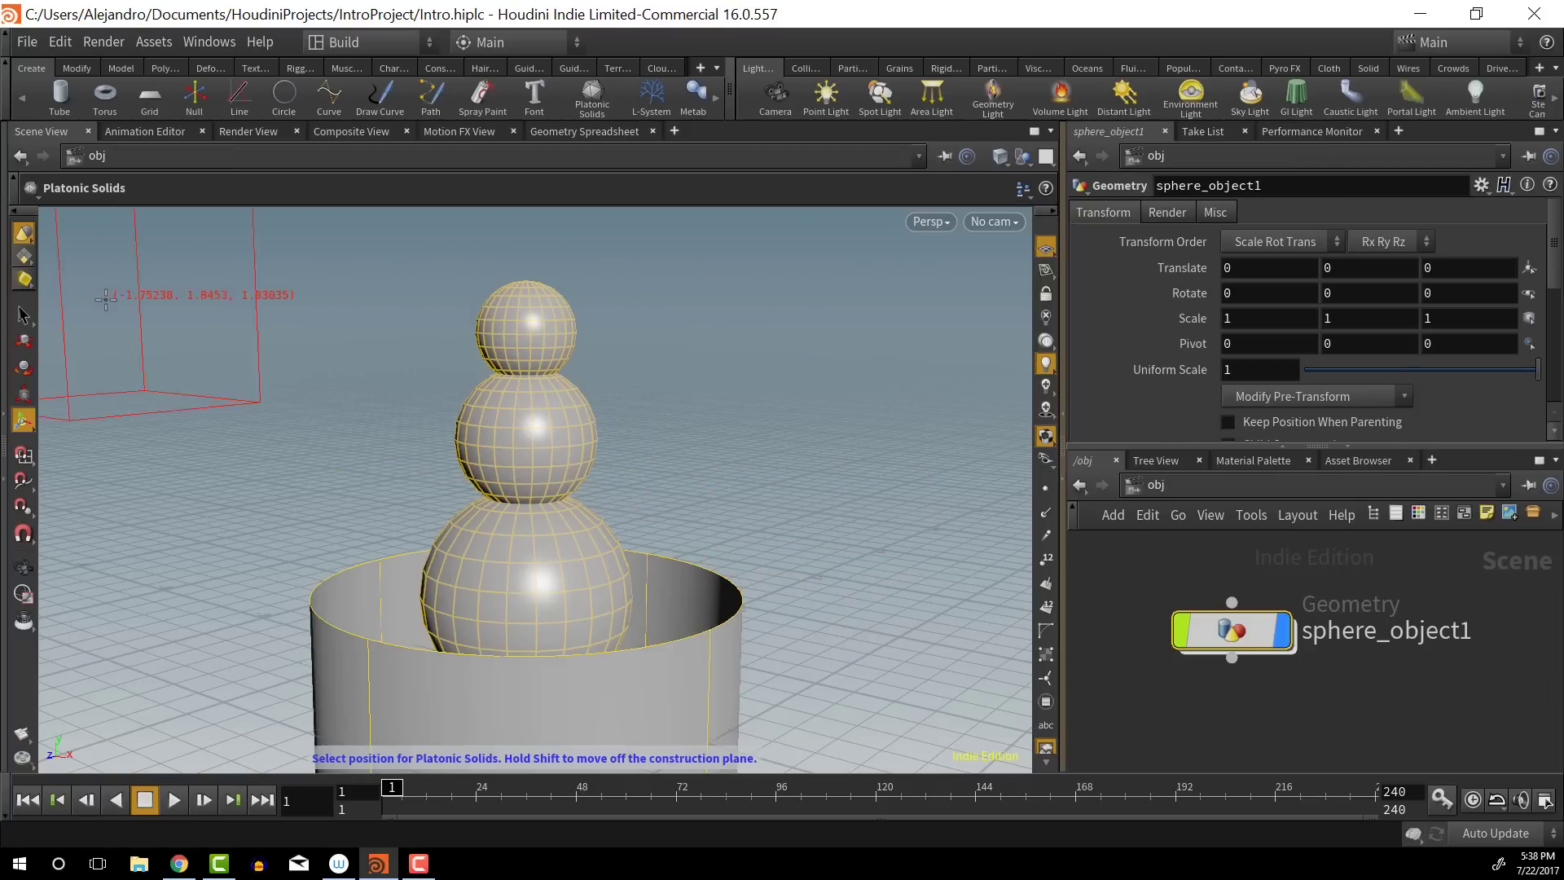
left_click(22, 315)
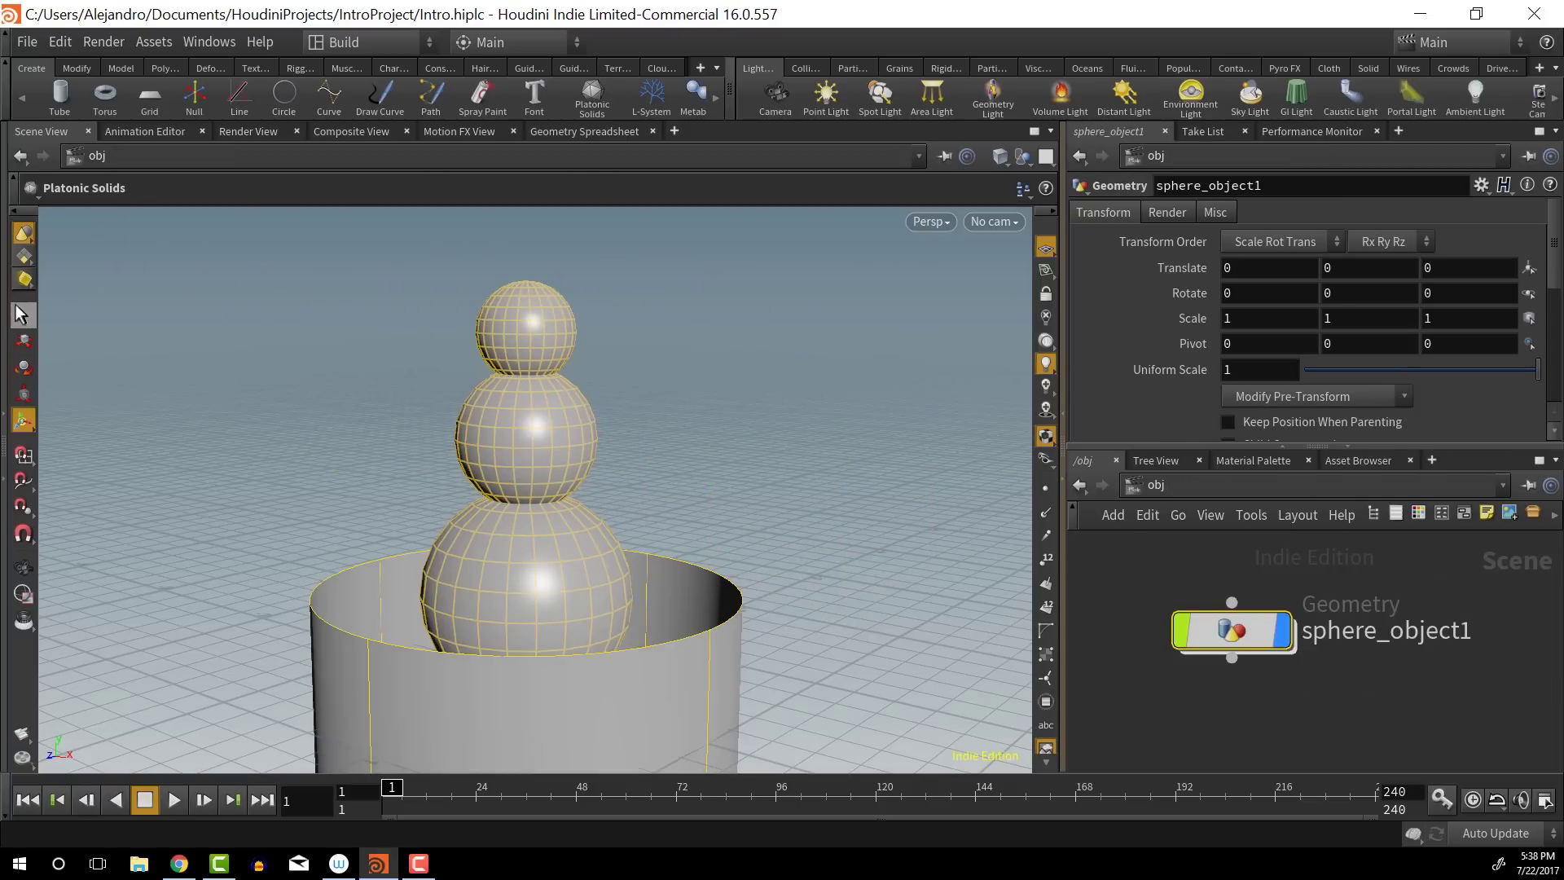
double_click(1266, 643)
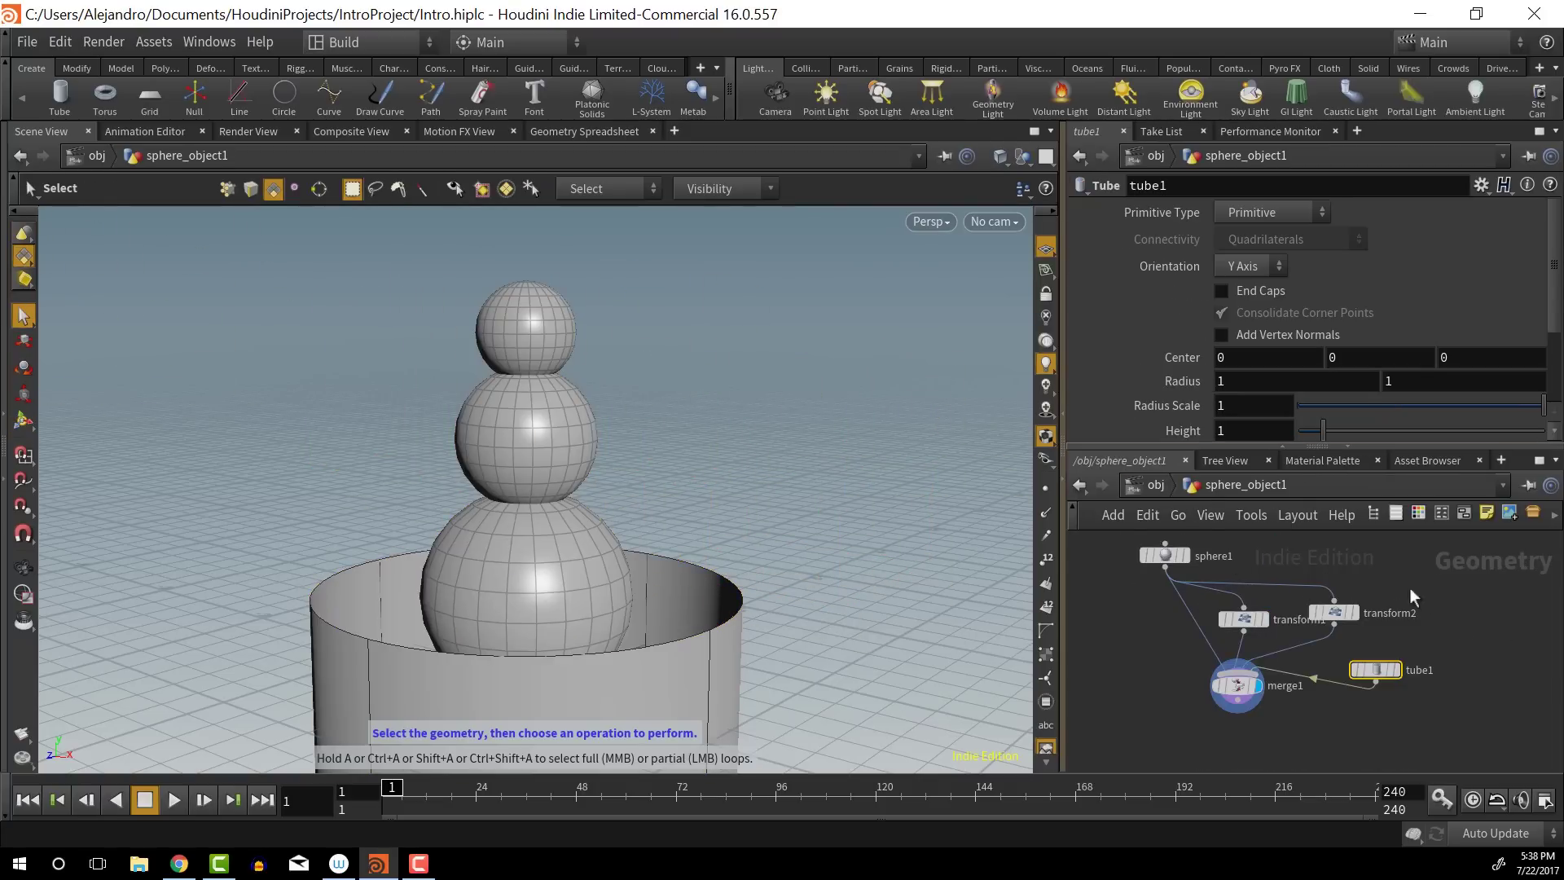
mouse_move(1377, 673)
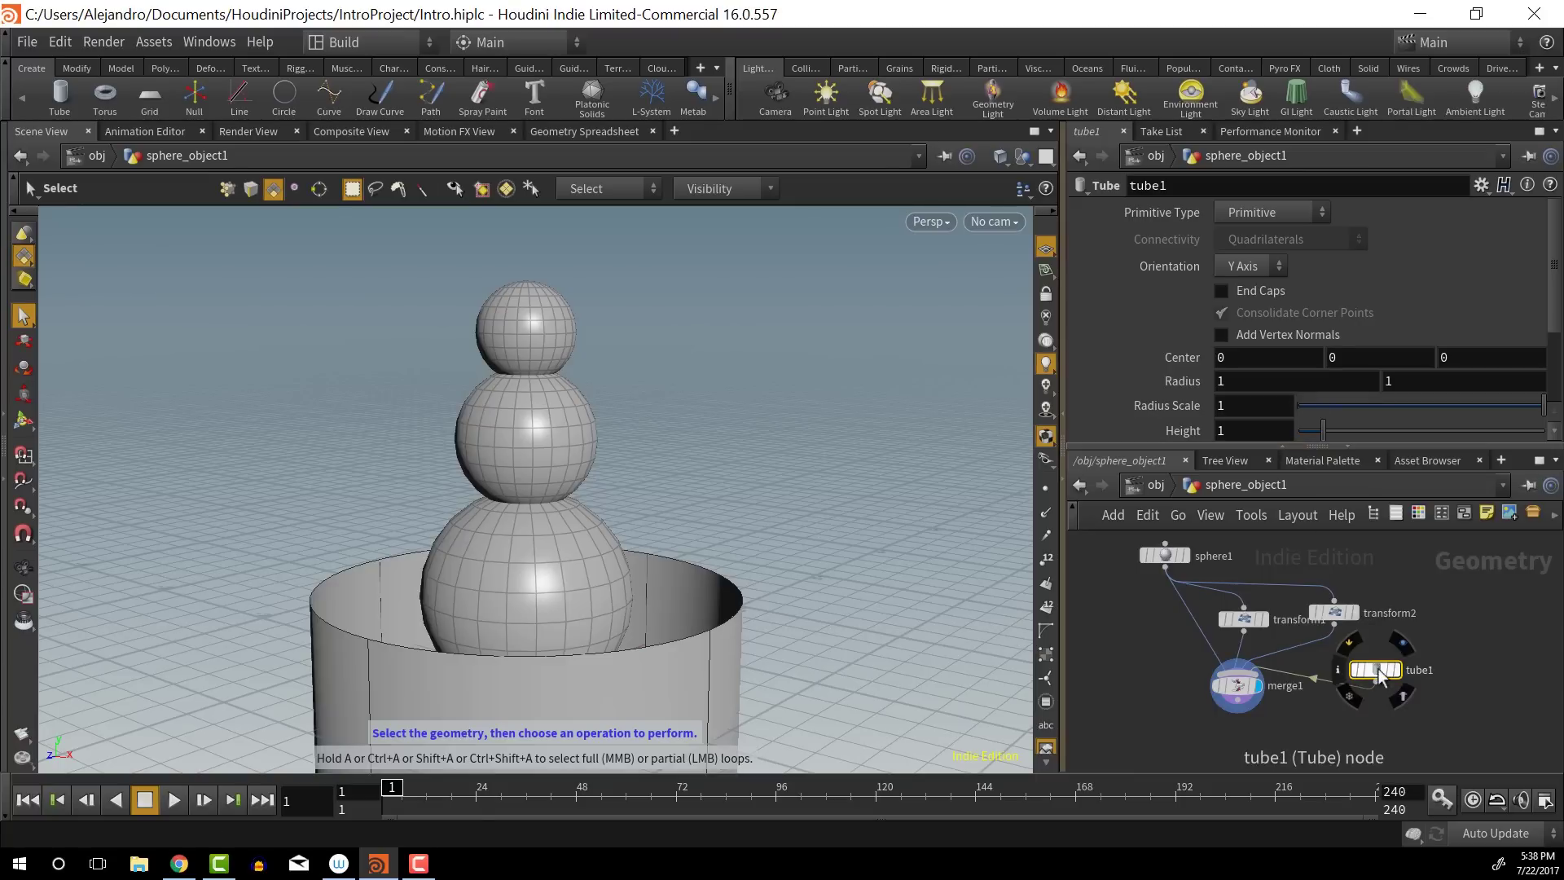
left_click_drag(1377, 672, 1384, 647)
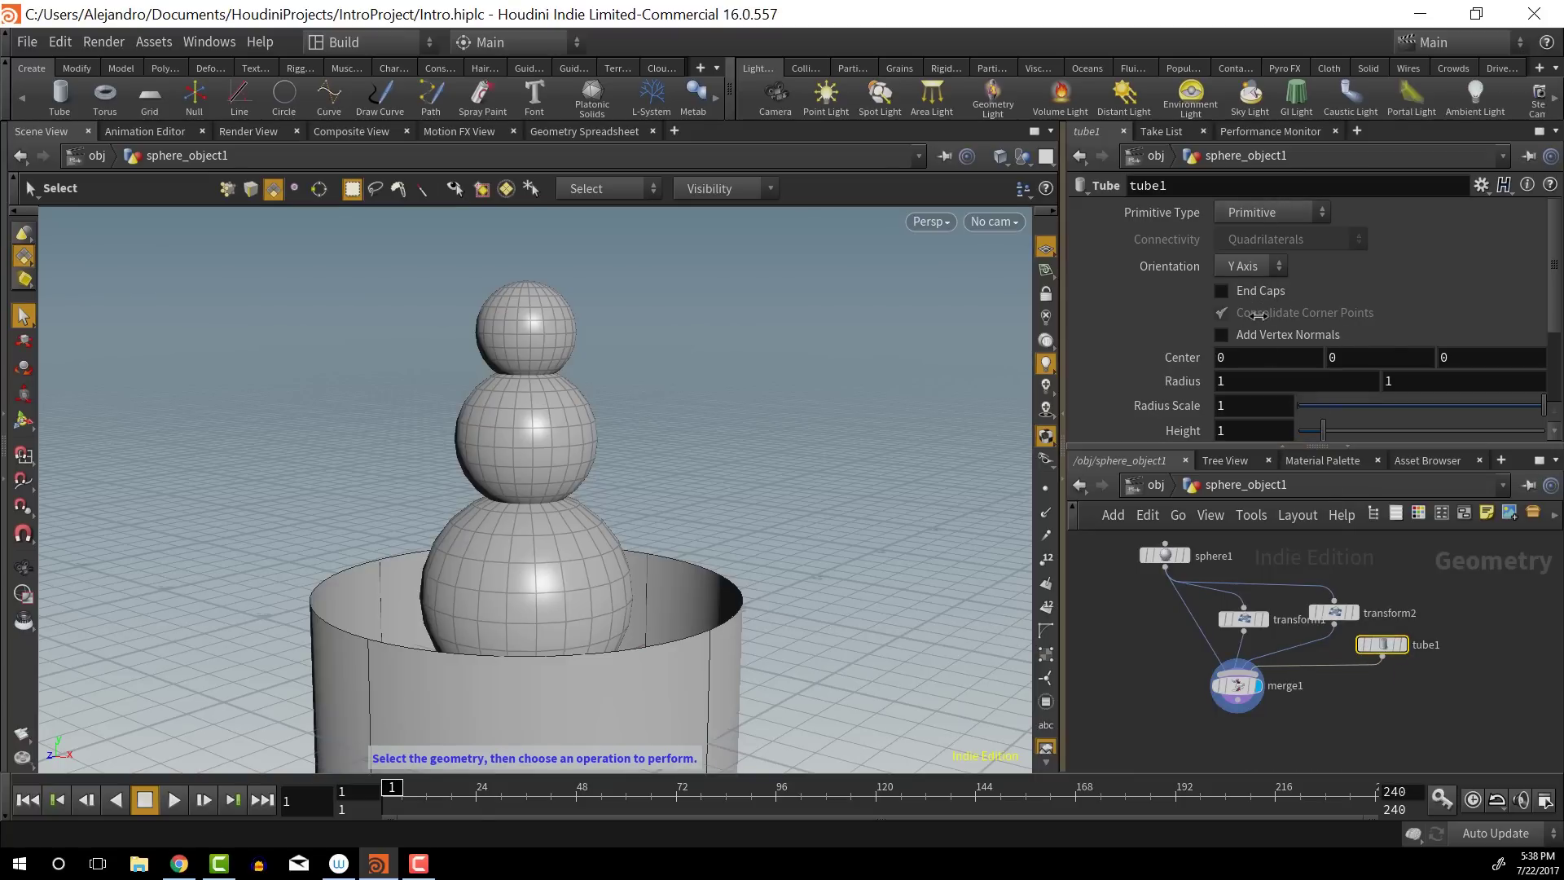
Turn on End Caps for tube1 and set its two radii to 0.2 and 0.4
left_click(1221, 290)
left_click_drag(687, 534, 399, 510)
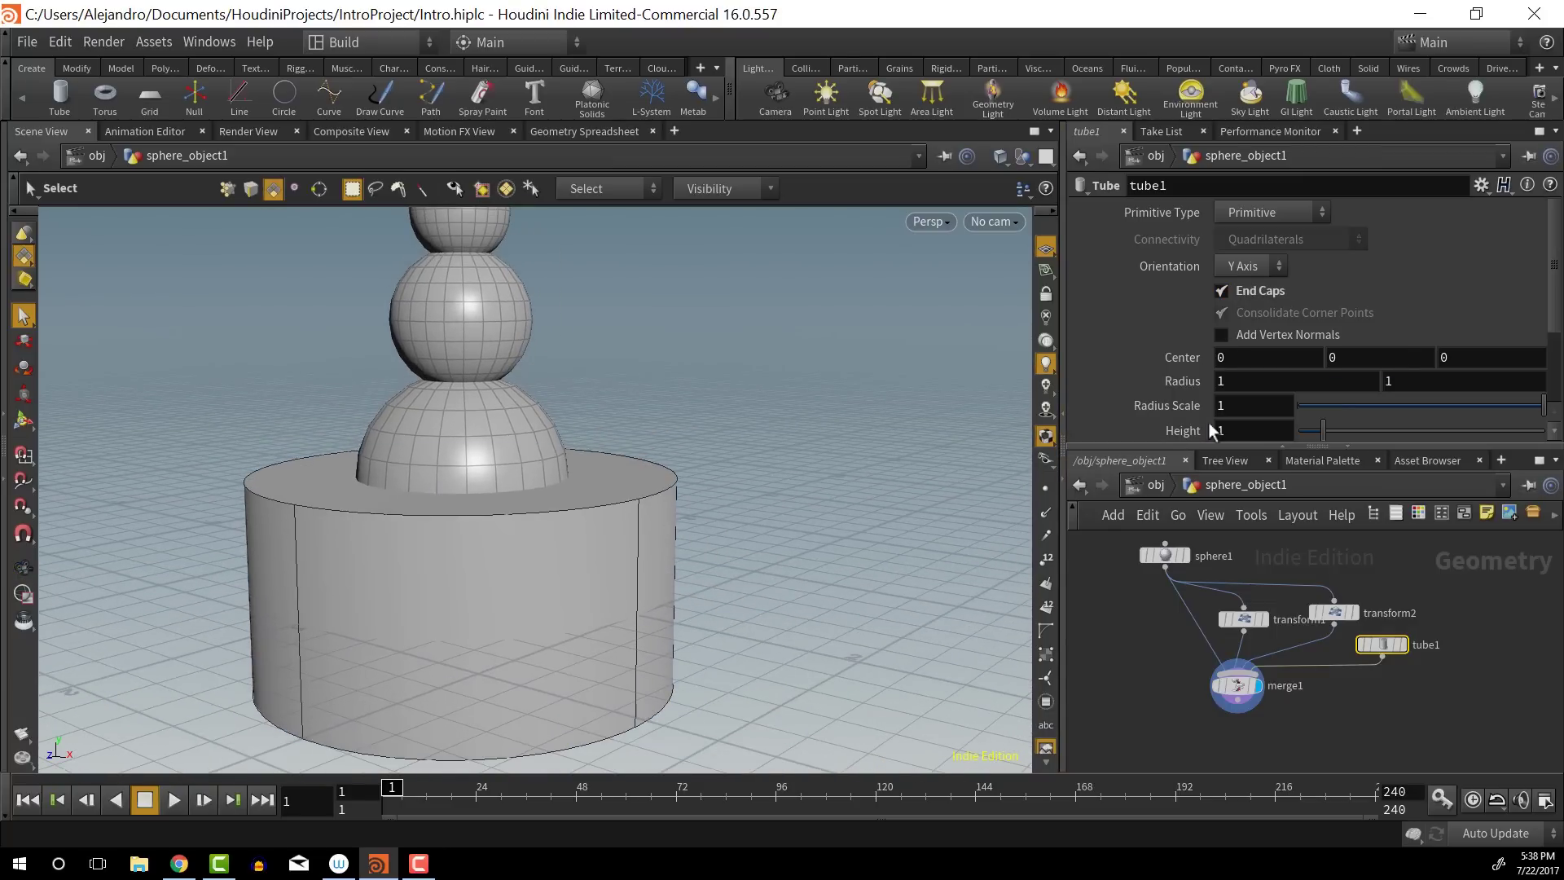
middle_click_drag(1311, 381, 1242, 393)
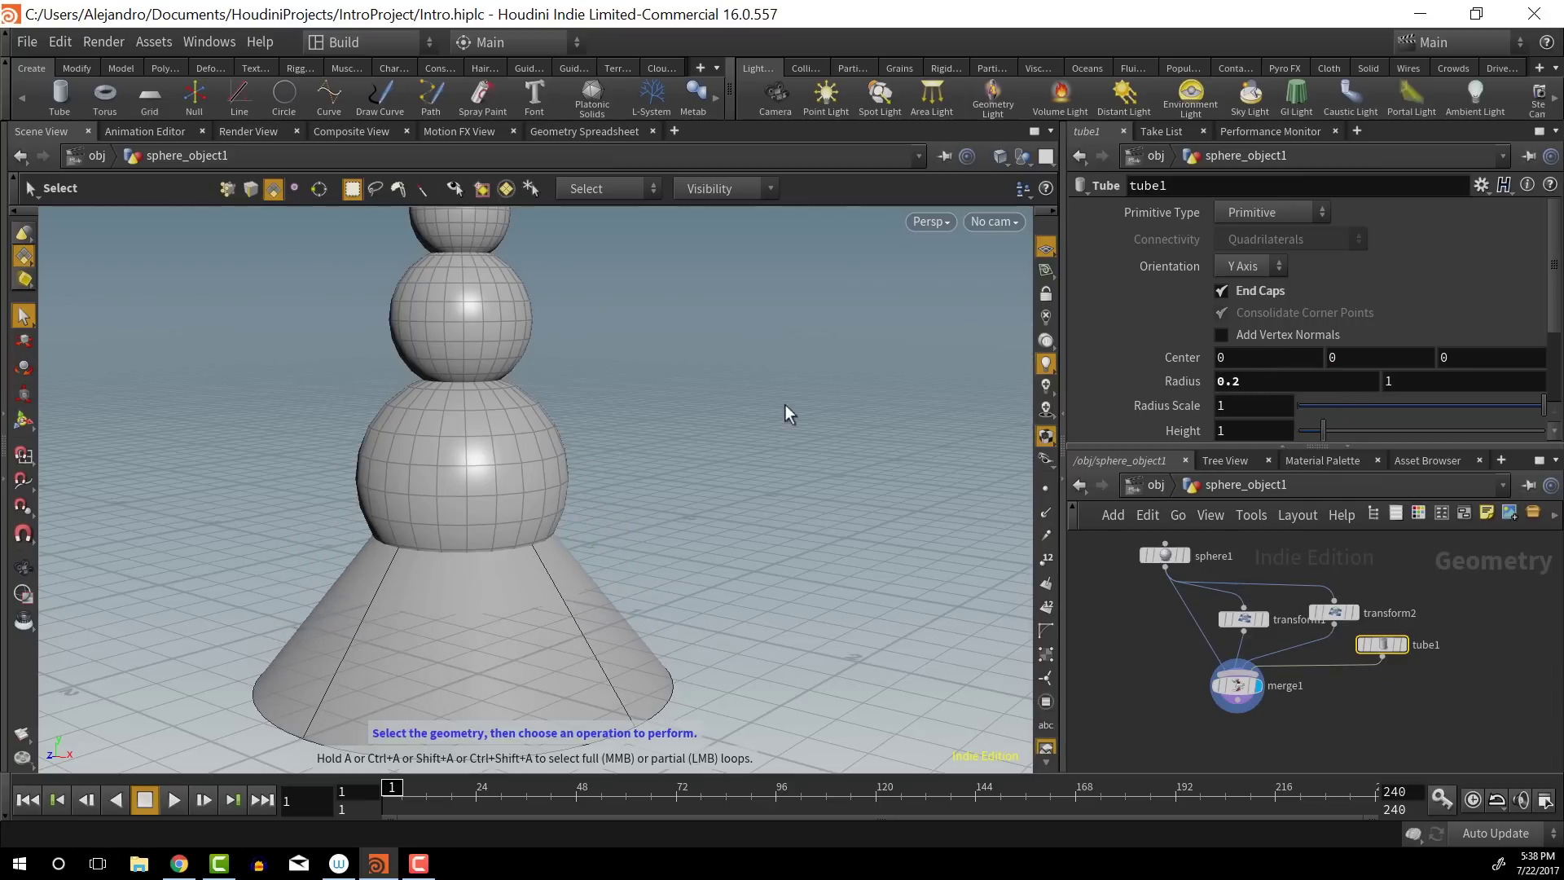
middle_click_drag(1440, 377, 1362, 383)
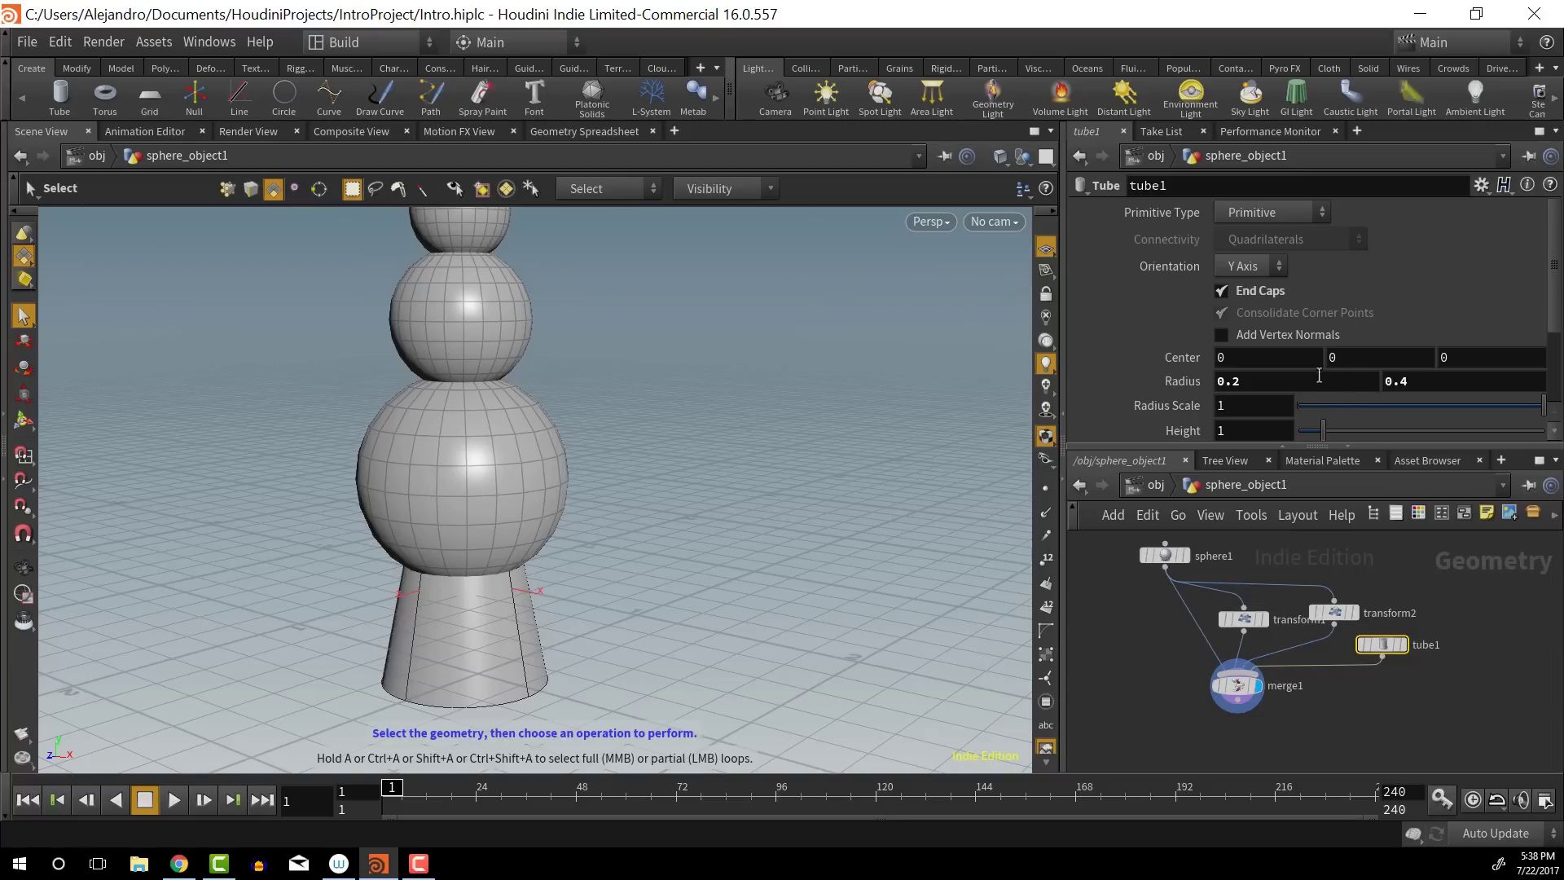
Set tube1's height to 0.33 and its center to 1.8 in Y, with the whole snowman framed
scroll(1318, 378, "down", 1)
left_click_drag(1321, 402, 1307, 417)
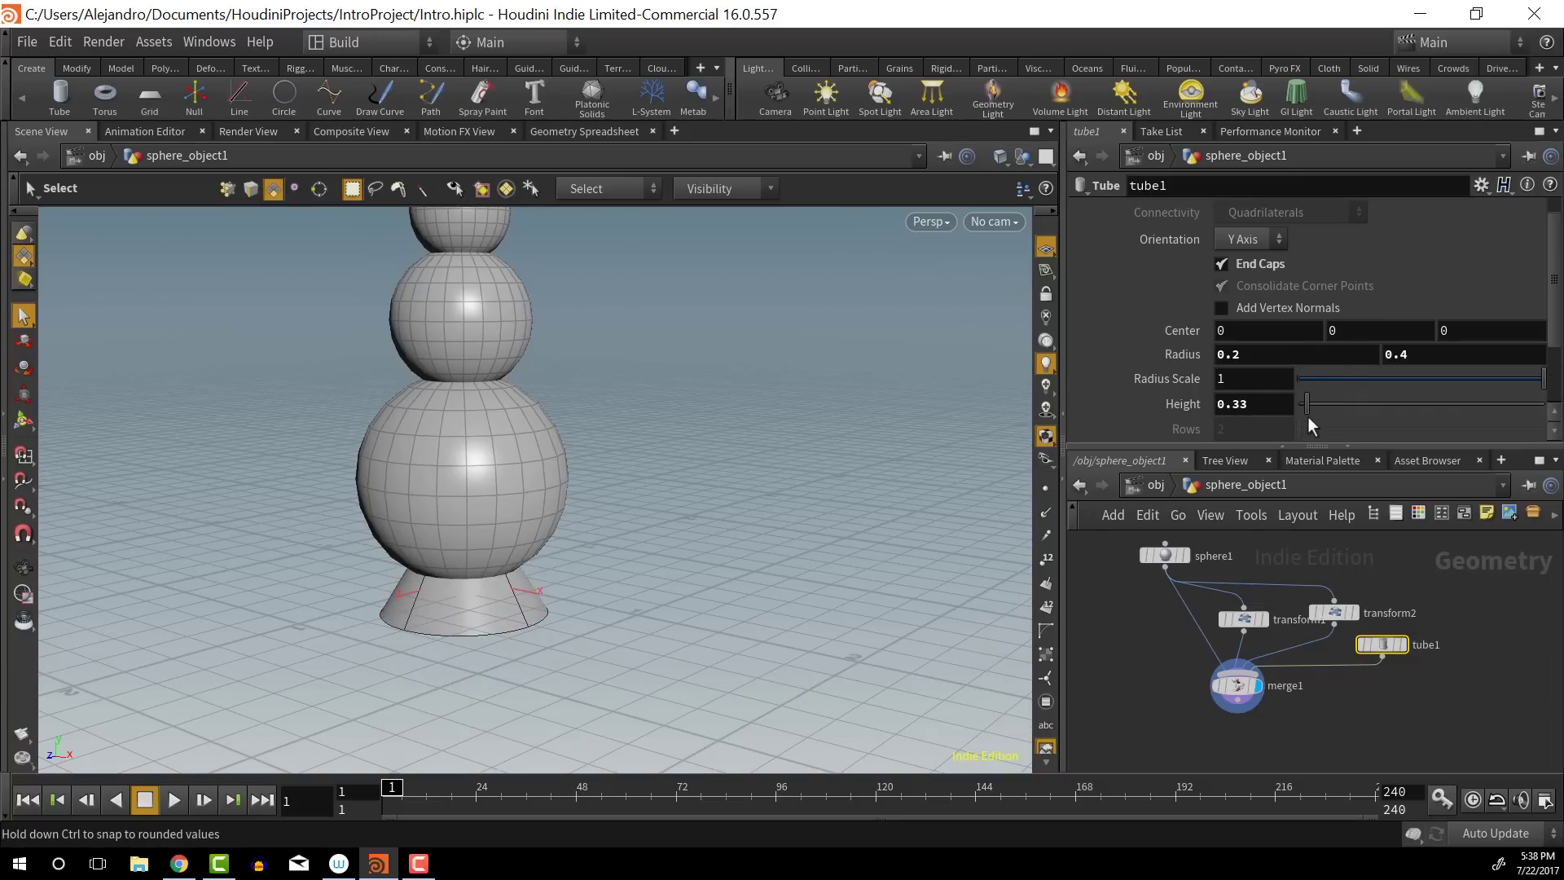
middle_click_drag(1358, 330, 1437, 333)
key("Escape")
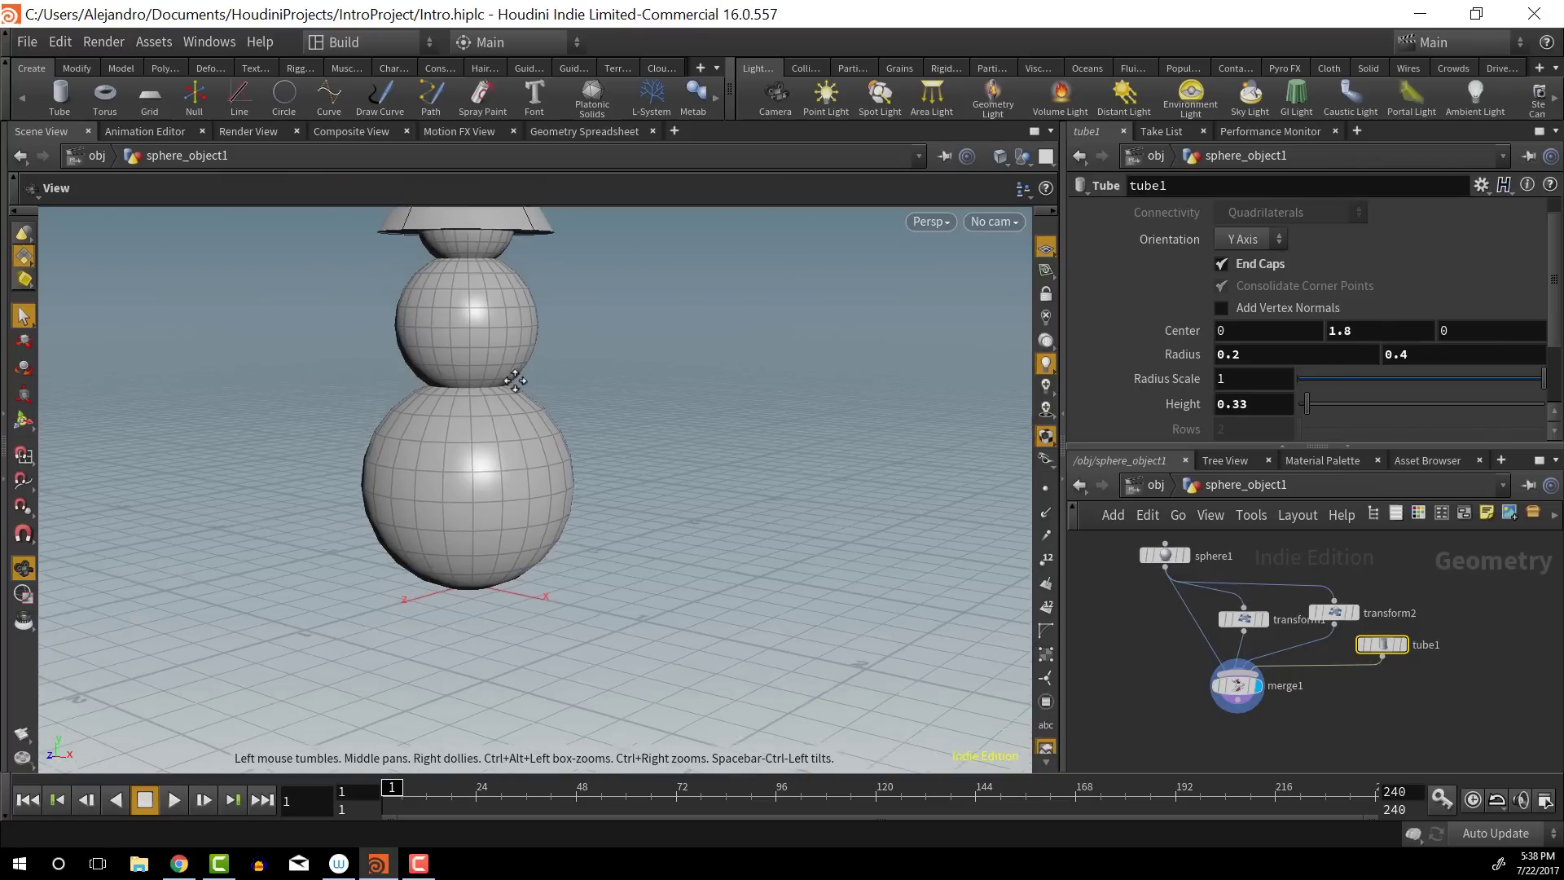
key("h")
key("s")
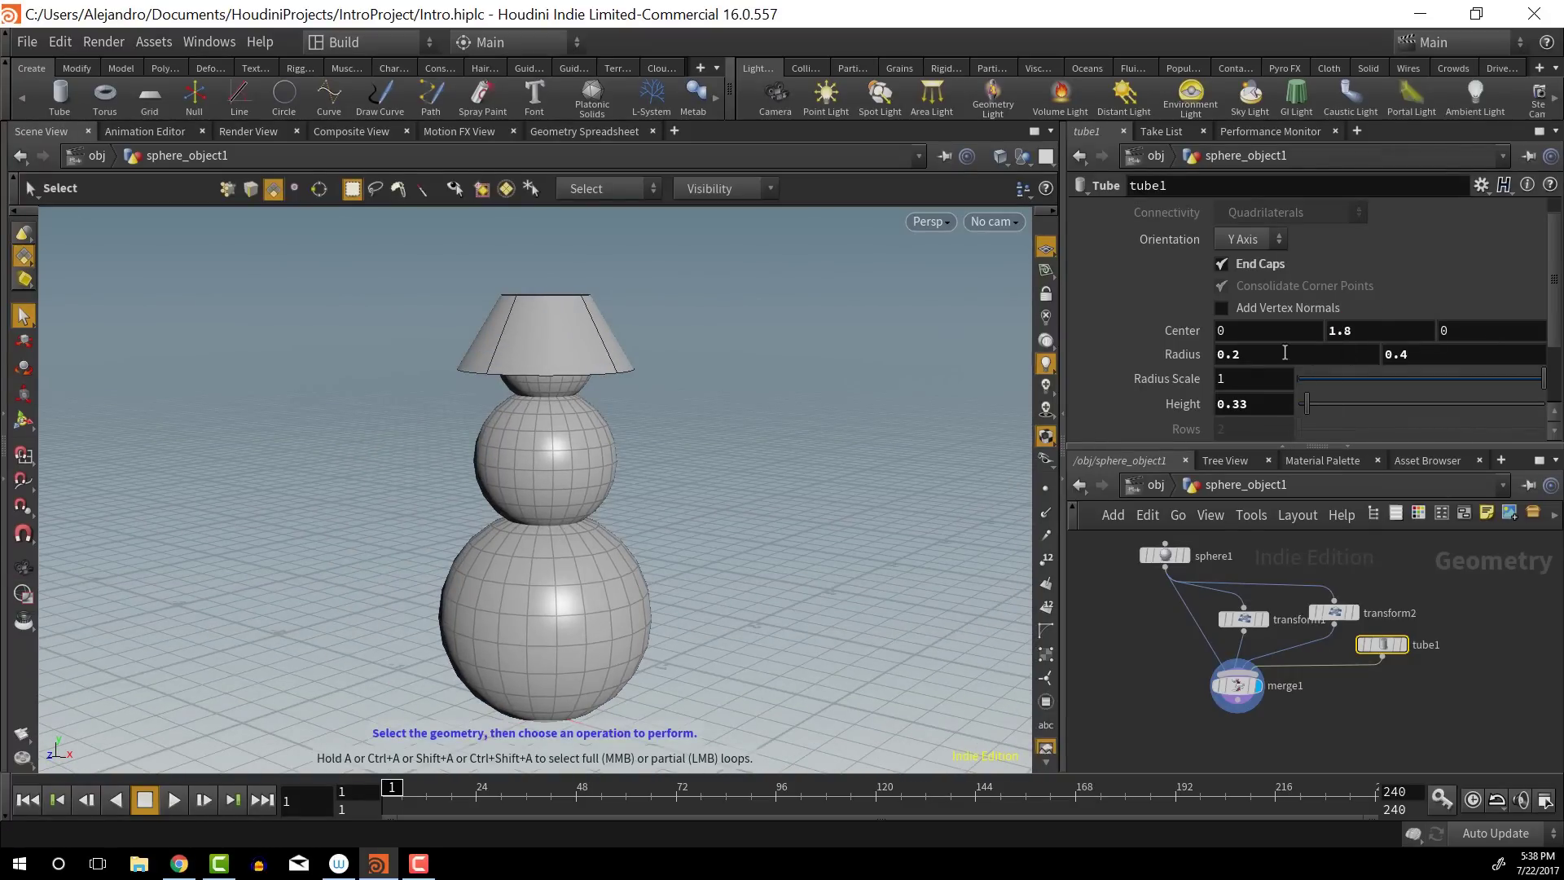
Try a center X of 0.2 for tube1, undo it, and set the center Z to 0.2
middle_click_drag(1269, 330, 1311, 347)
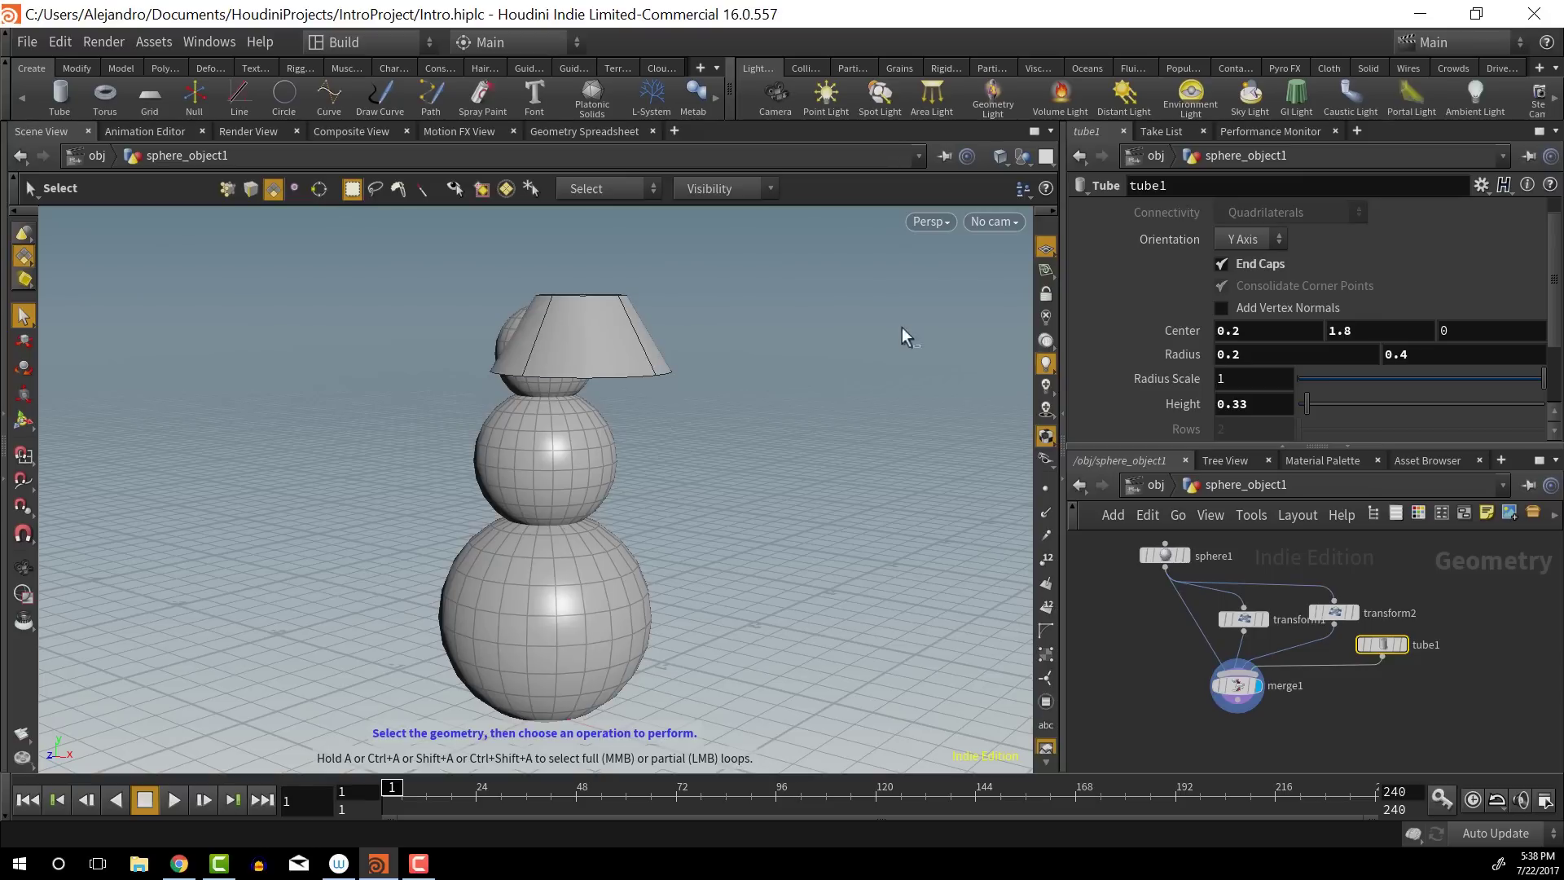
key("ctrl+z")
mouse_move(1504, 328)
middle_mouse_down()
mouse_move(1446, 329)
mouse_move(1524, 326)
middle_mouse_up()
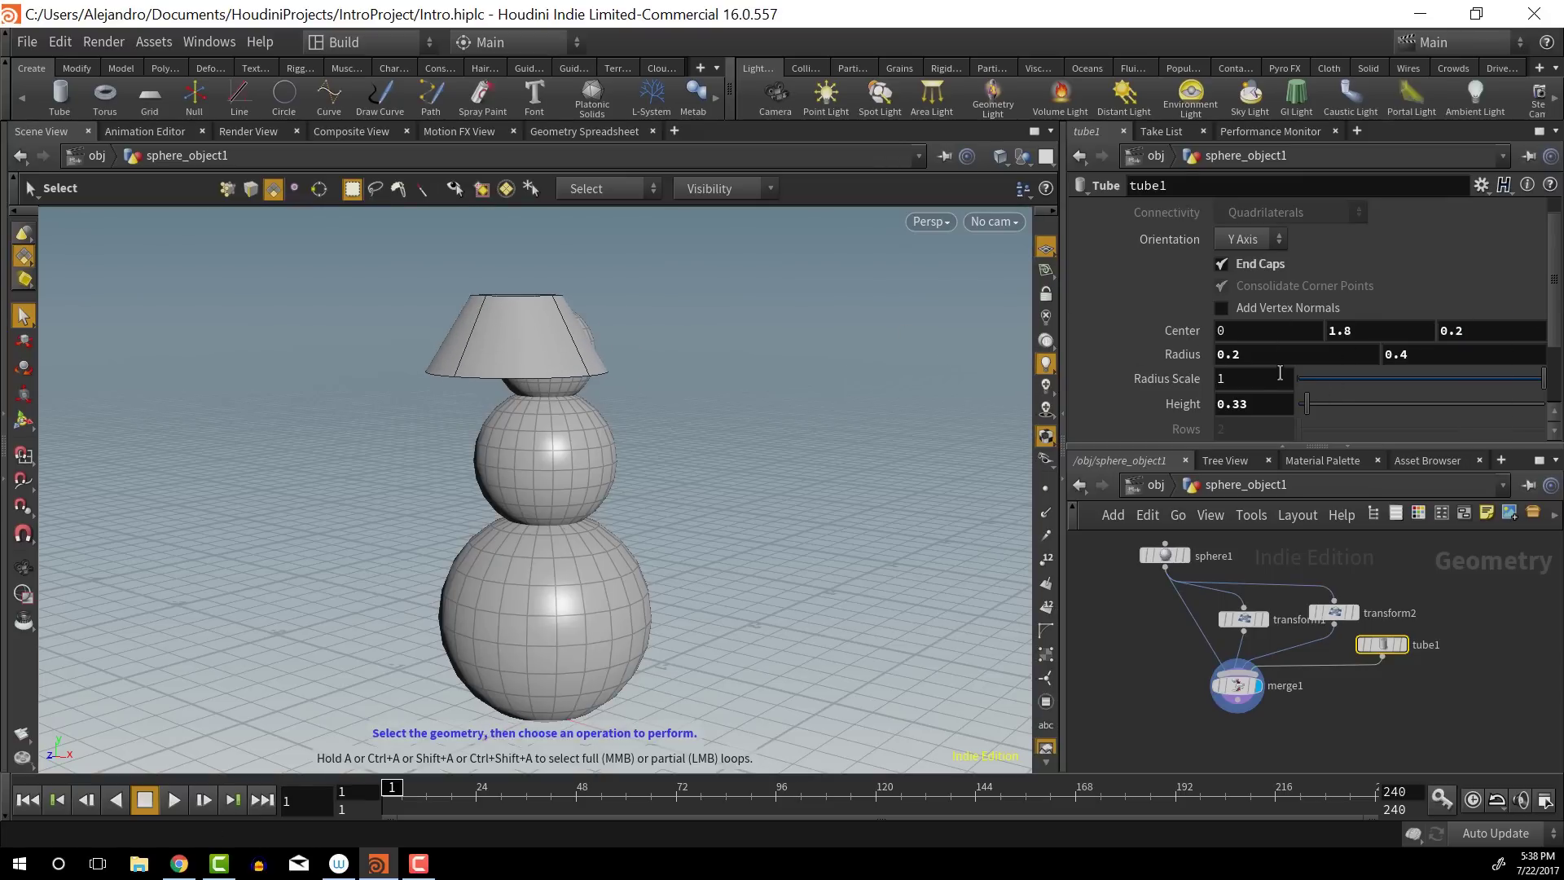
Try the X Axis orientation for tube1, and settle on Z Axis
scroll(1266, 417, "down", 3)
scroll(1256, 346, "up", 1)
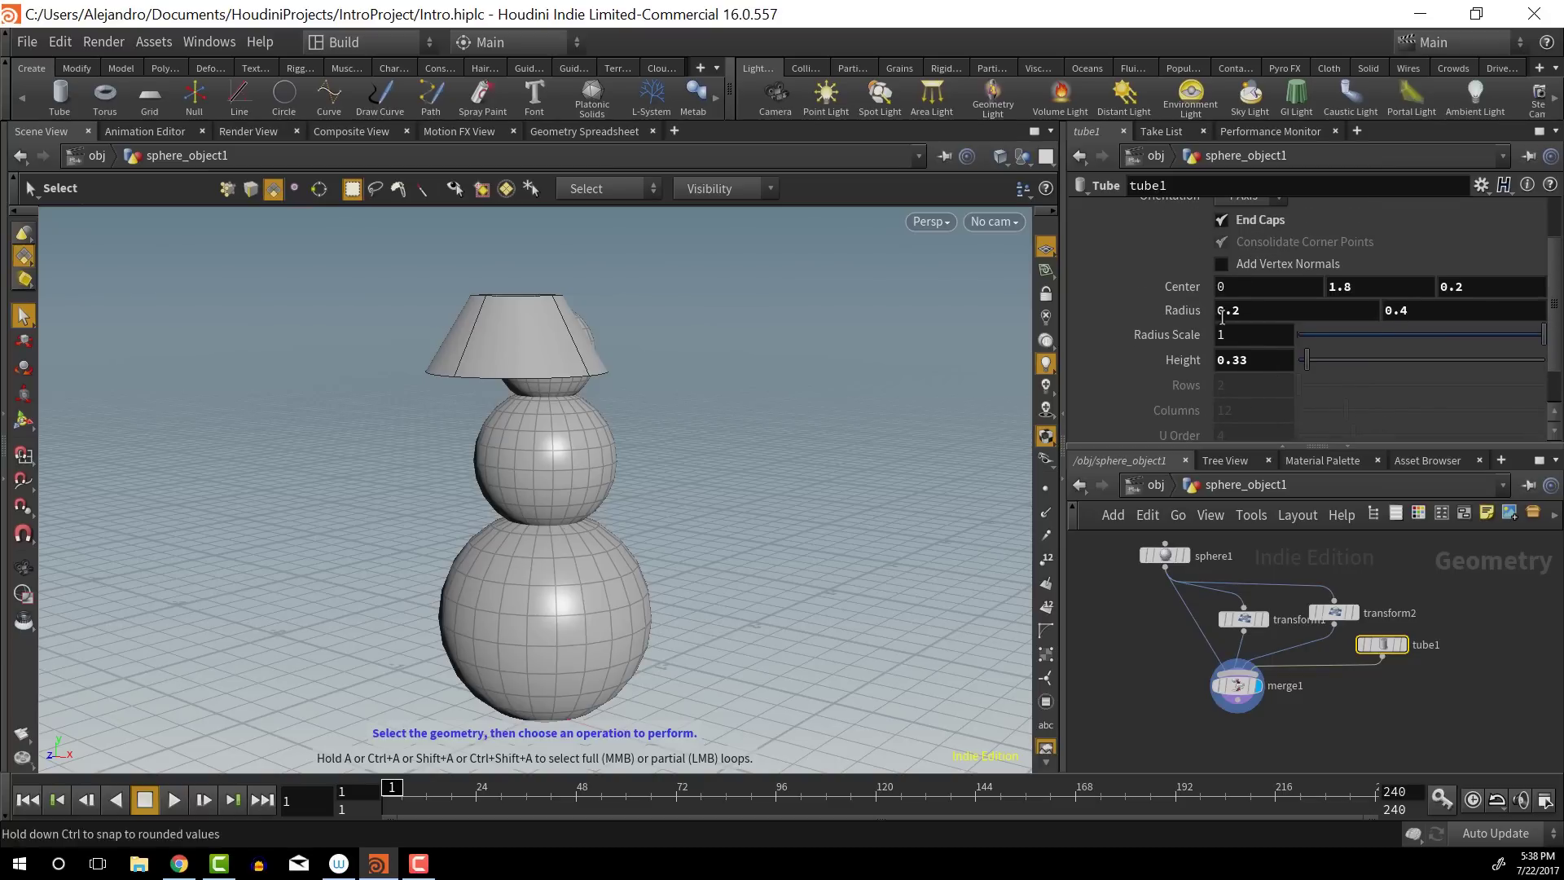
scroll(1210, 288, "up", 2)
scroll(1209, 288, "down", 2)
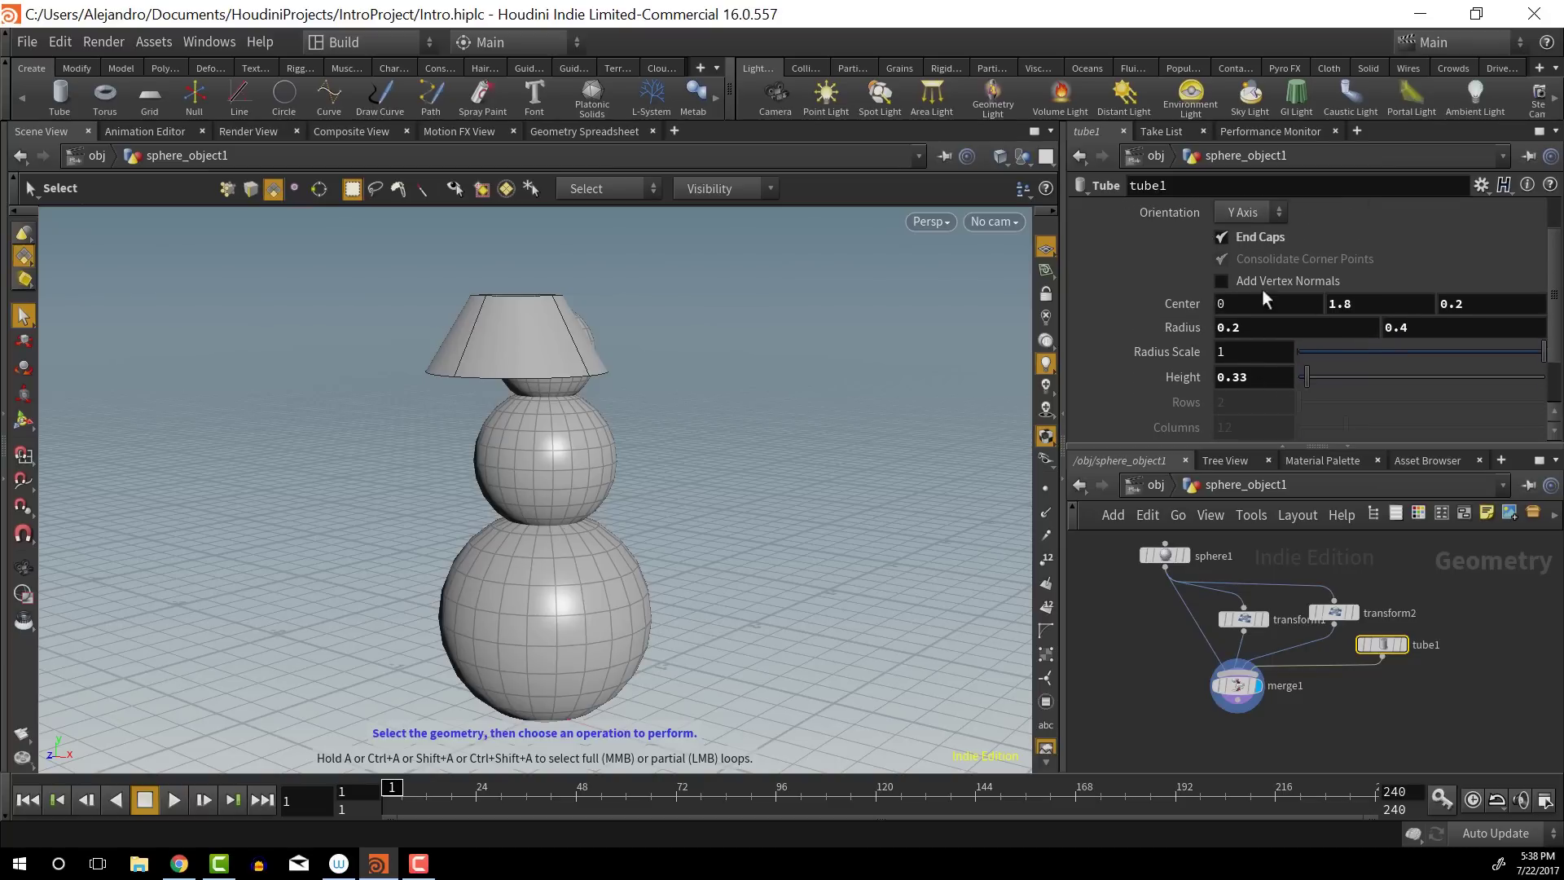
left_click(1263, 215)
left_click(1258, 237)
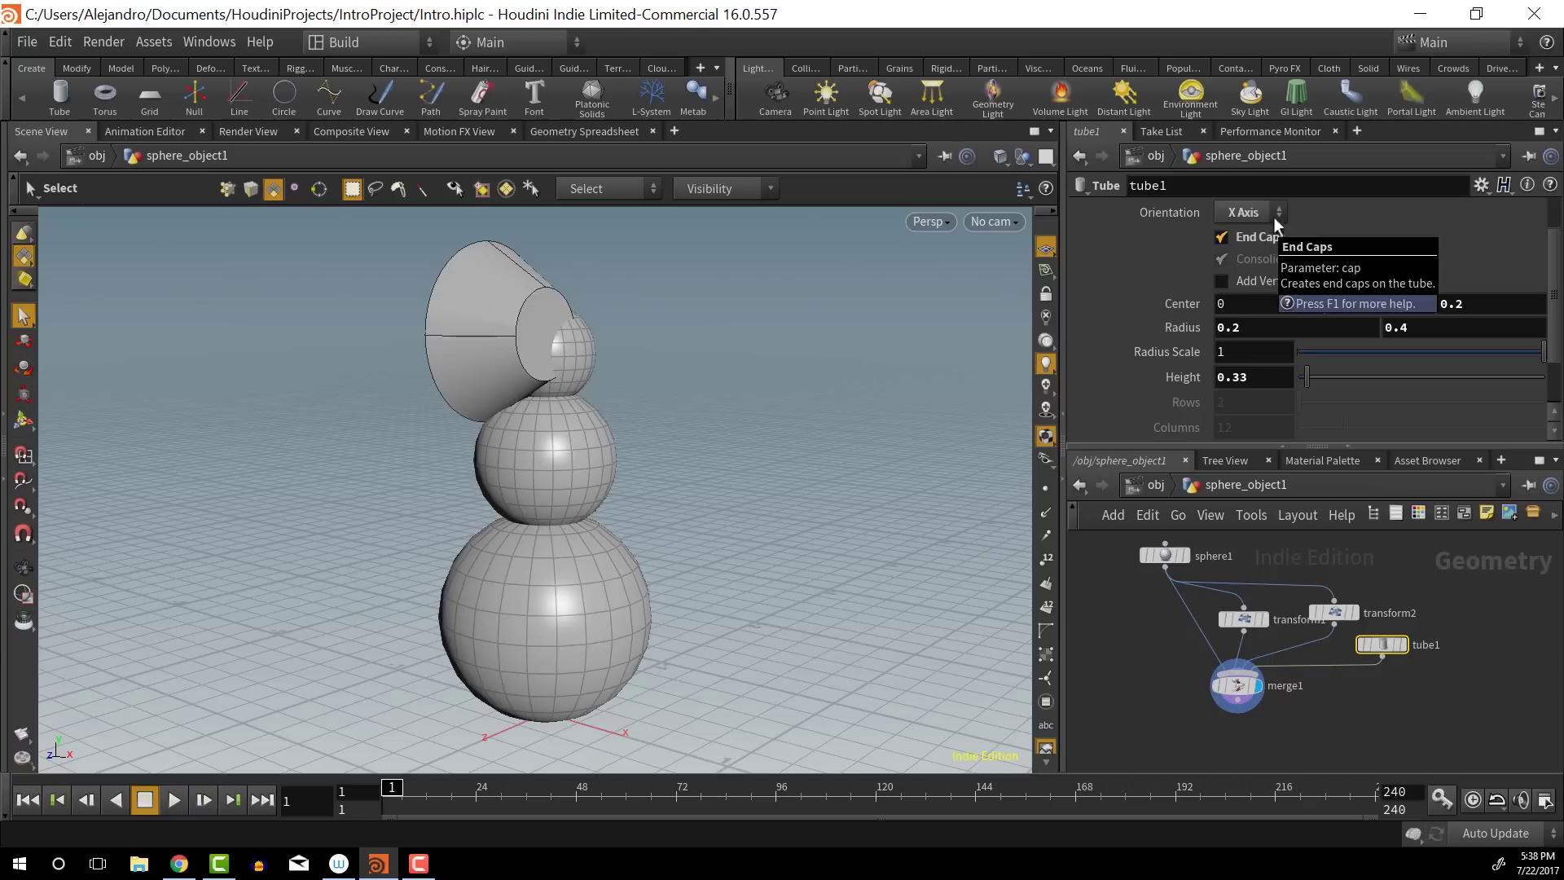
left_click(1266, 214)
left_click(1259, 280)
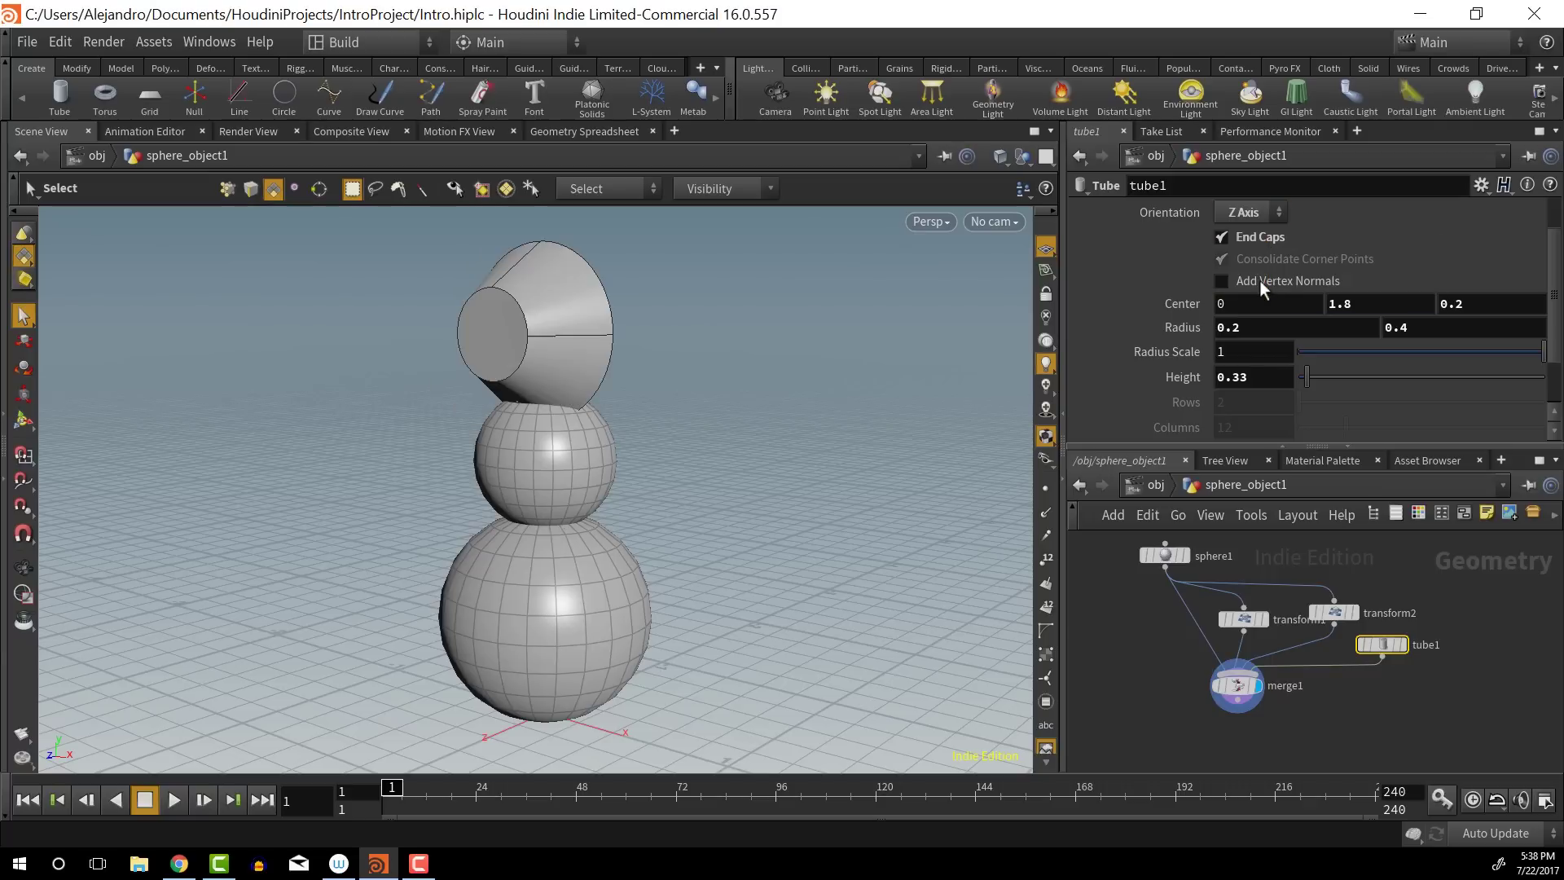
Reduce tube1's two radii to 0.02 and 0.09 so it forms a tapered nose
left_click_drag(937, 342, 632, 357)
key("s")
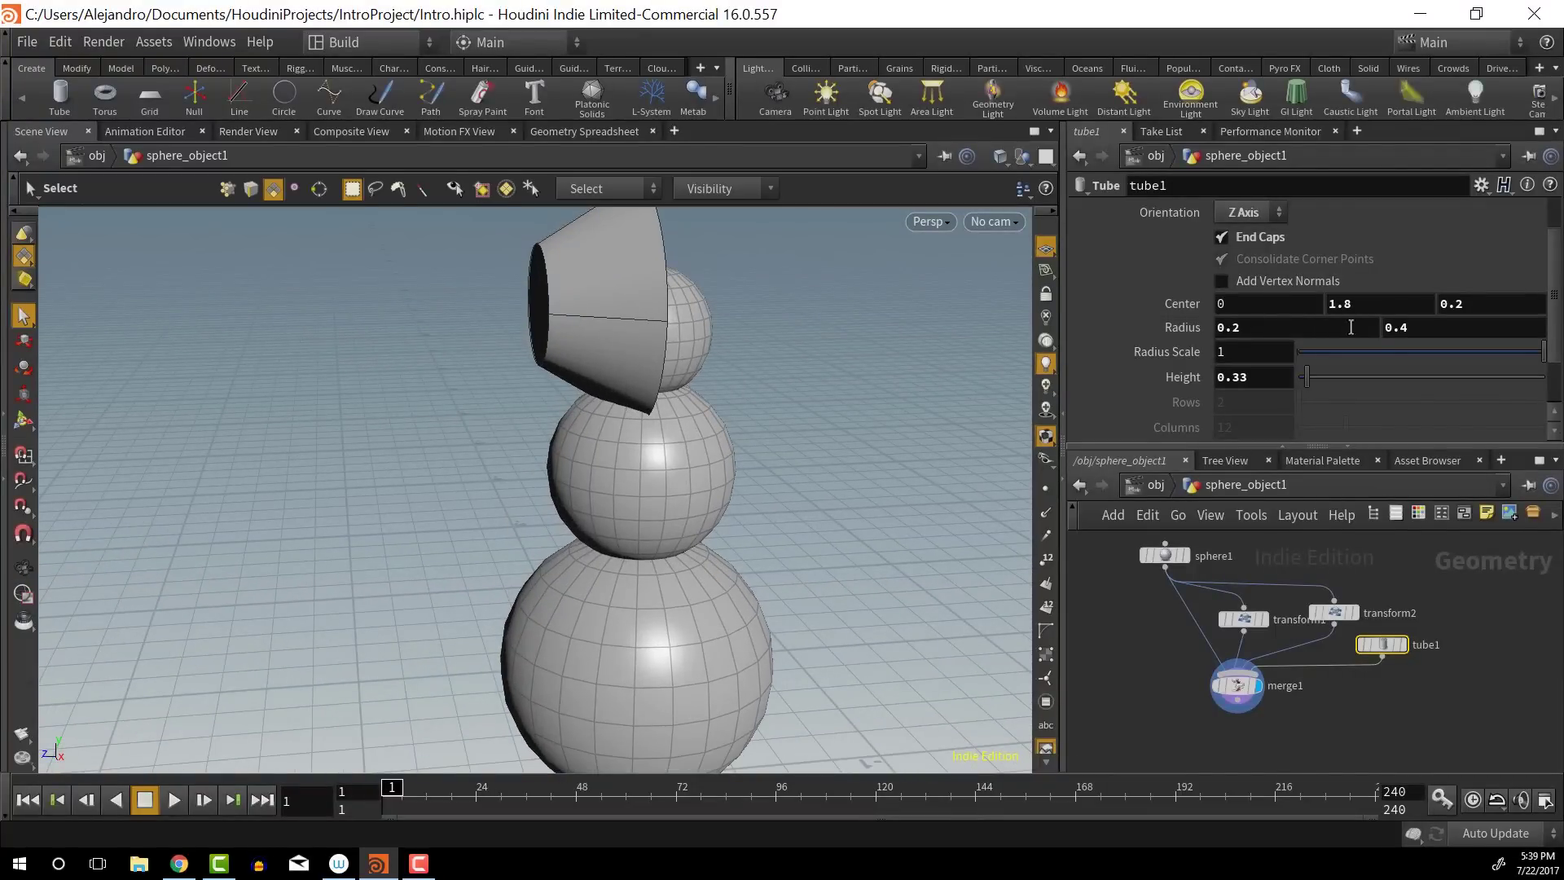
middle_click_drag(1448, 330, 1144, 381)
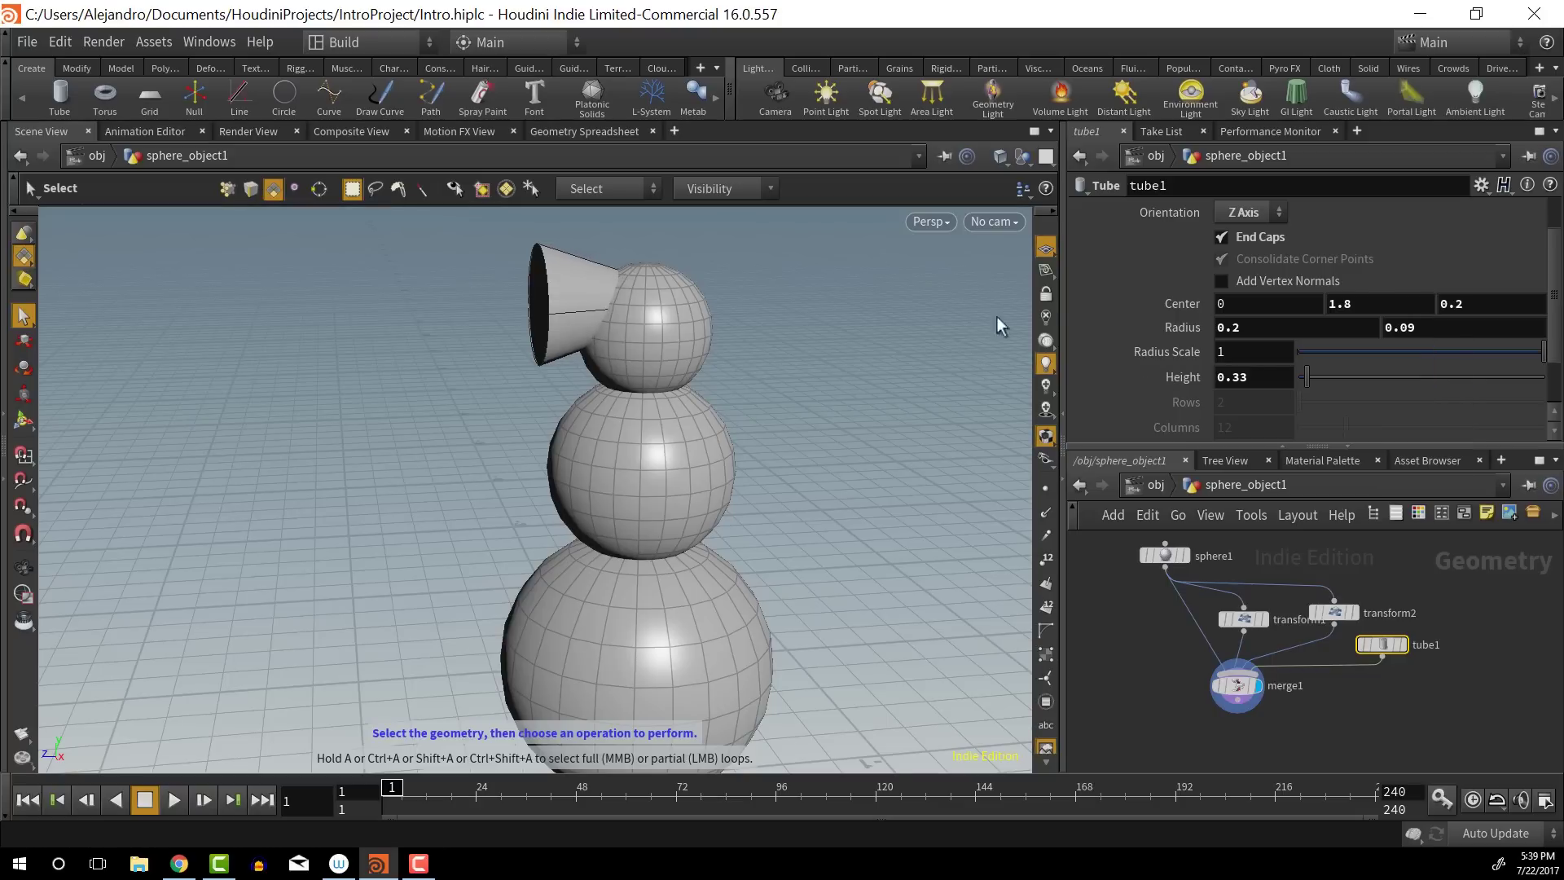
middle_click_drag(1277, 329, 1166, 344)
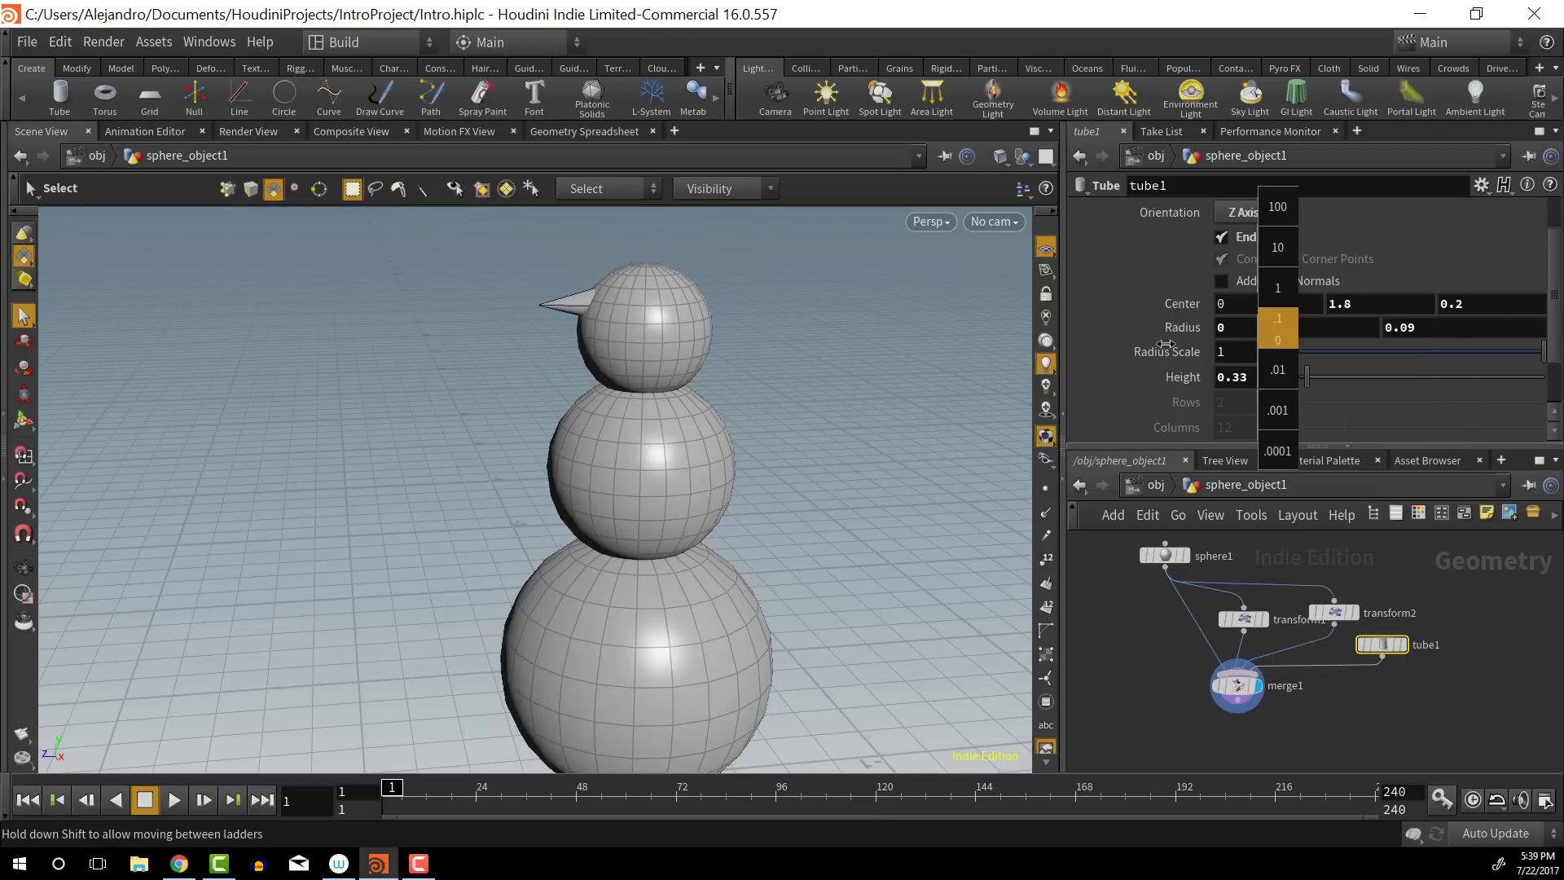
middle_click_drag(1254, 335, 1094, 381)
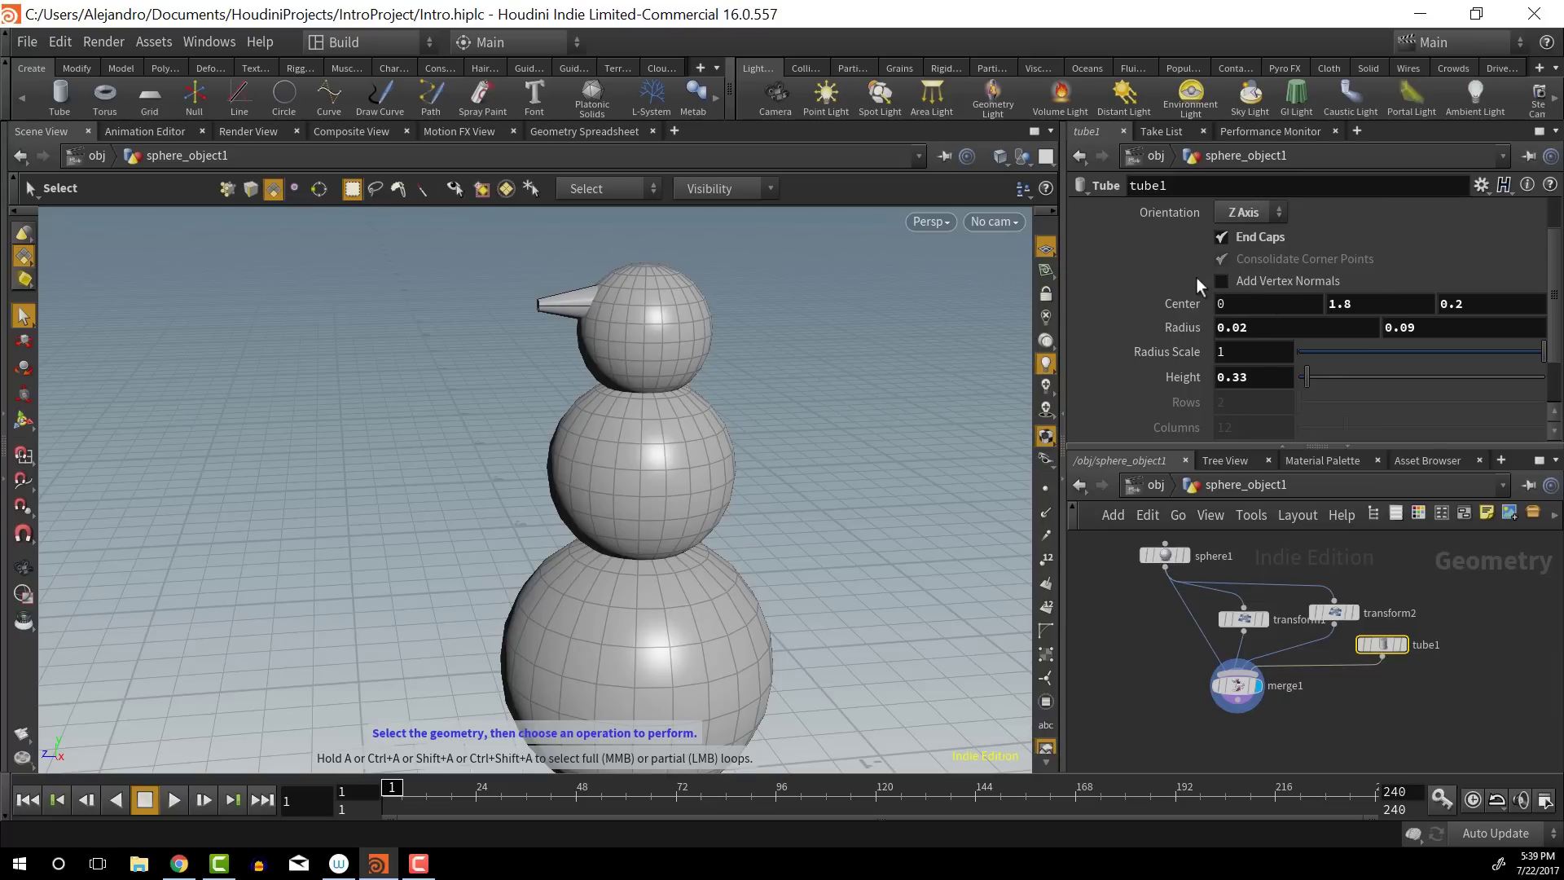
Position the nose on the head by setting tube1's center to 1.7 in Y and 0.24 in Z
middle_click_drag(1378, 305, 1303, 367)
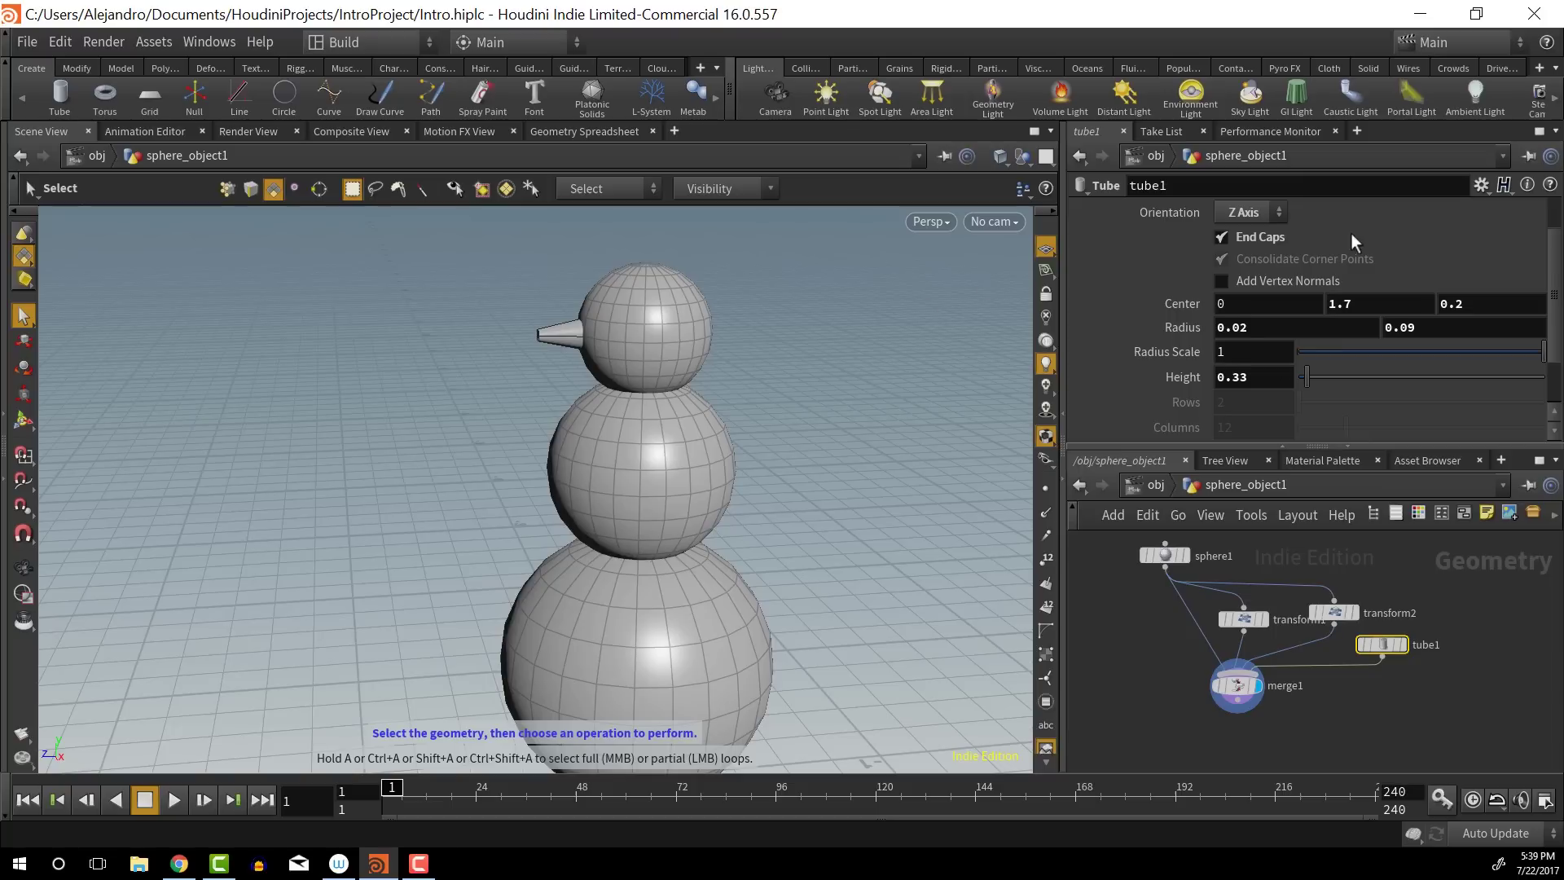
middle_click_drag(1248, 307, 1311, 326)
key("ctrl+z")
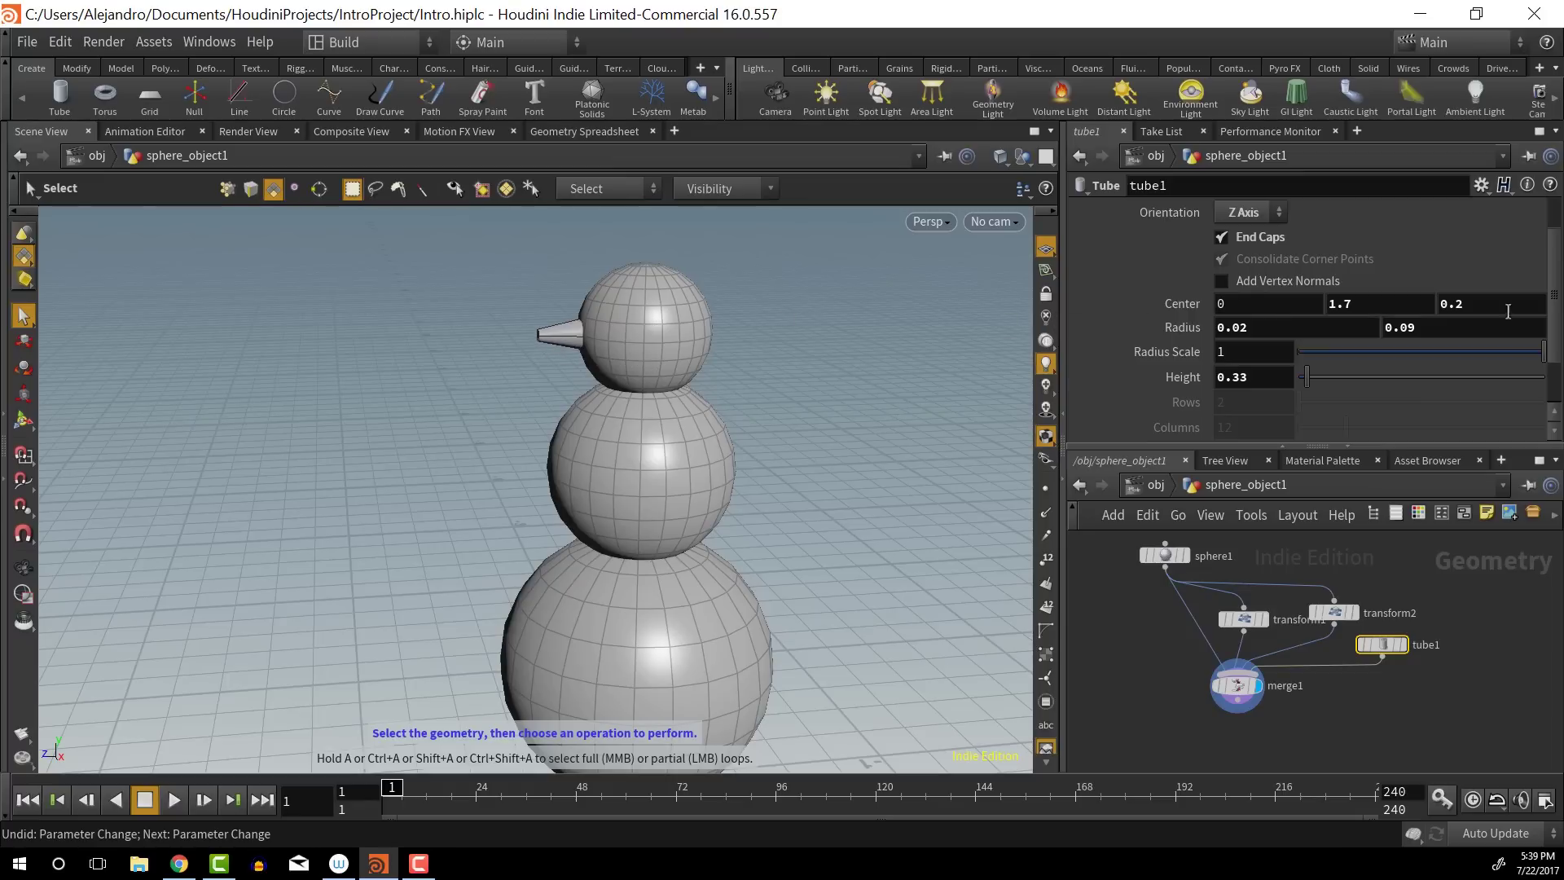
middle_click_drag(1506, 310, 1534, 358)
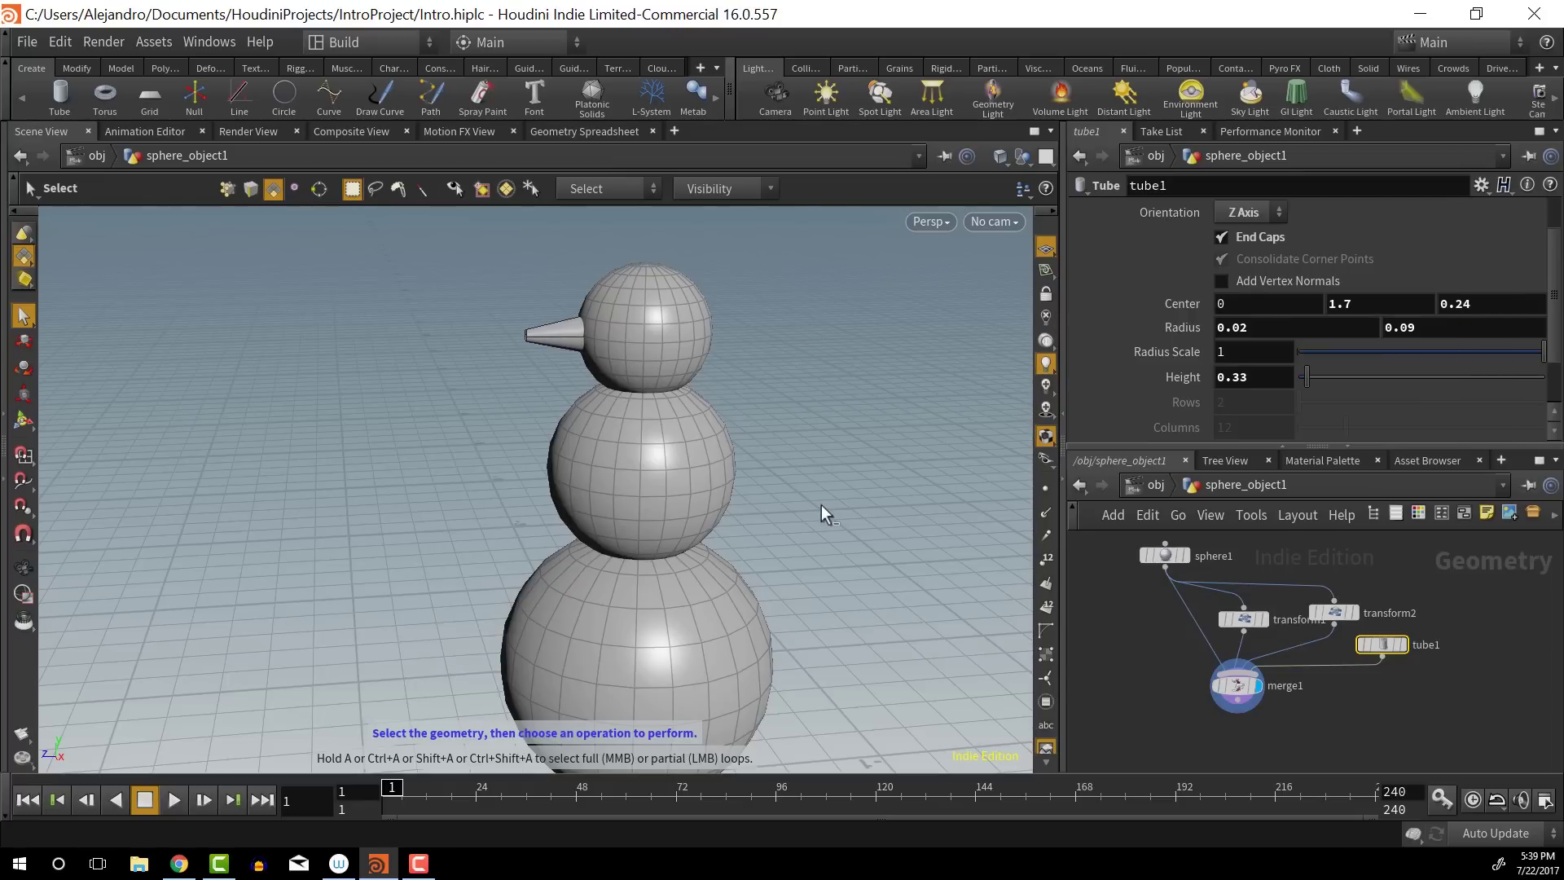
key("Escape")
left_click_drag(821, 505, 942, 457)
key("s")
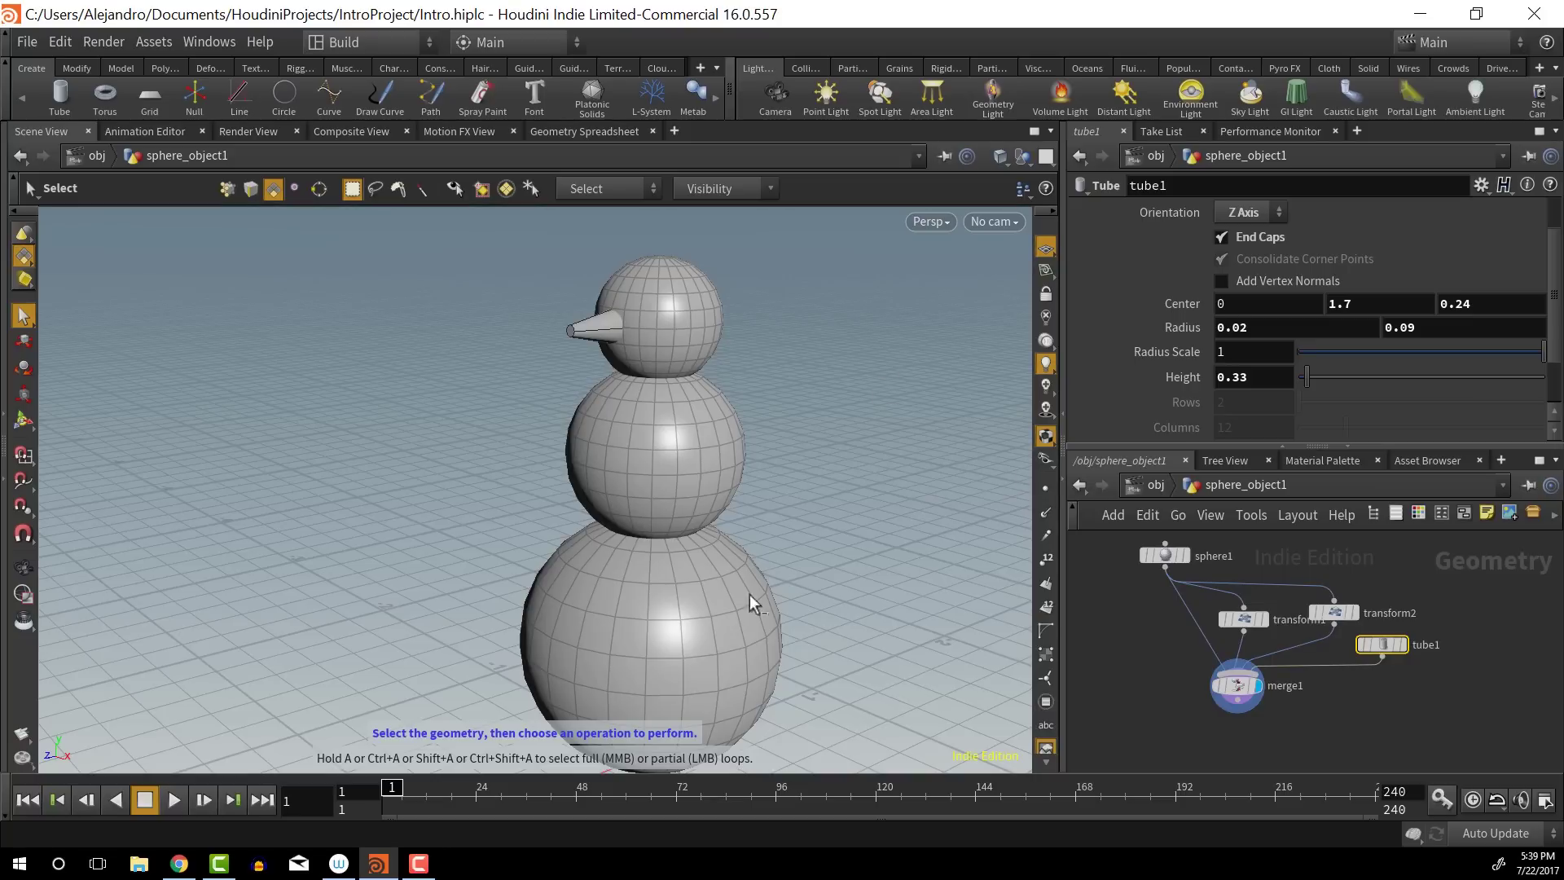
key("Escape")
left_click_drag(838, 453, 803, 448)
key("s")
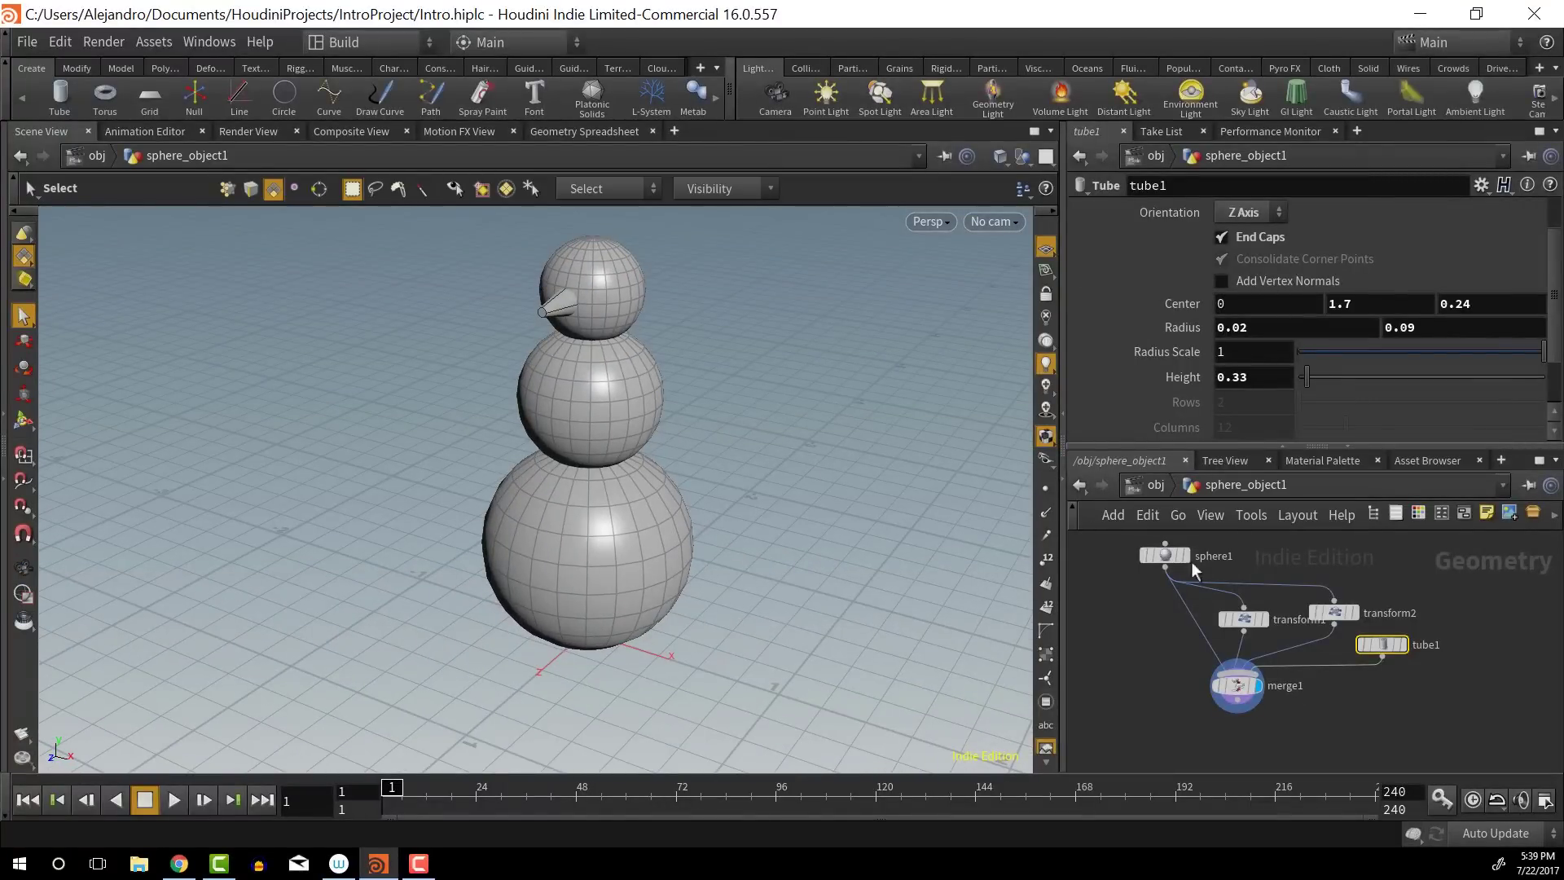
Go up to the obj level and rename sphere_object1 as snowman
left_click(1146, 491)
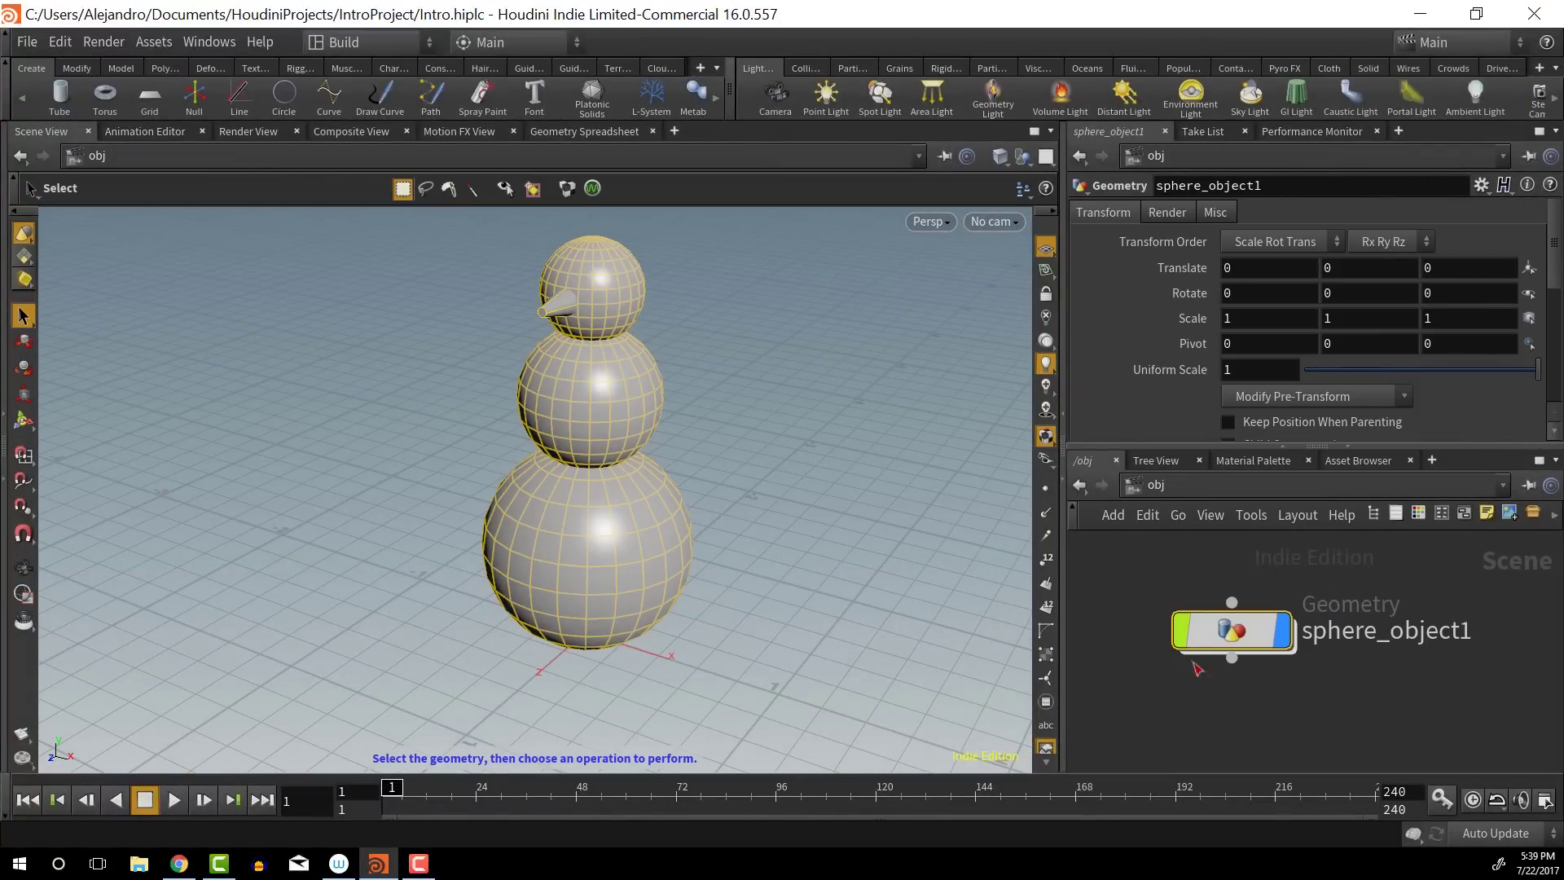
scroll(1072, 653, "down", 3)
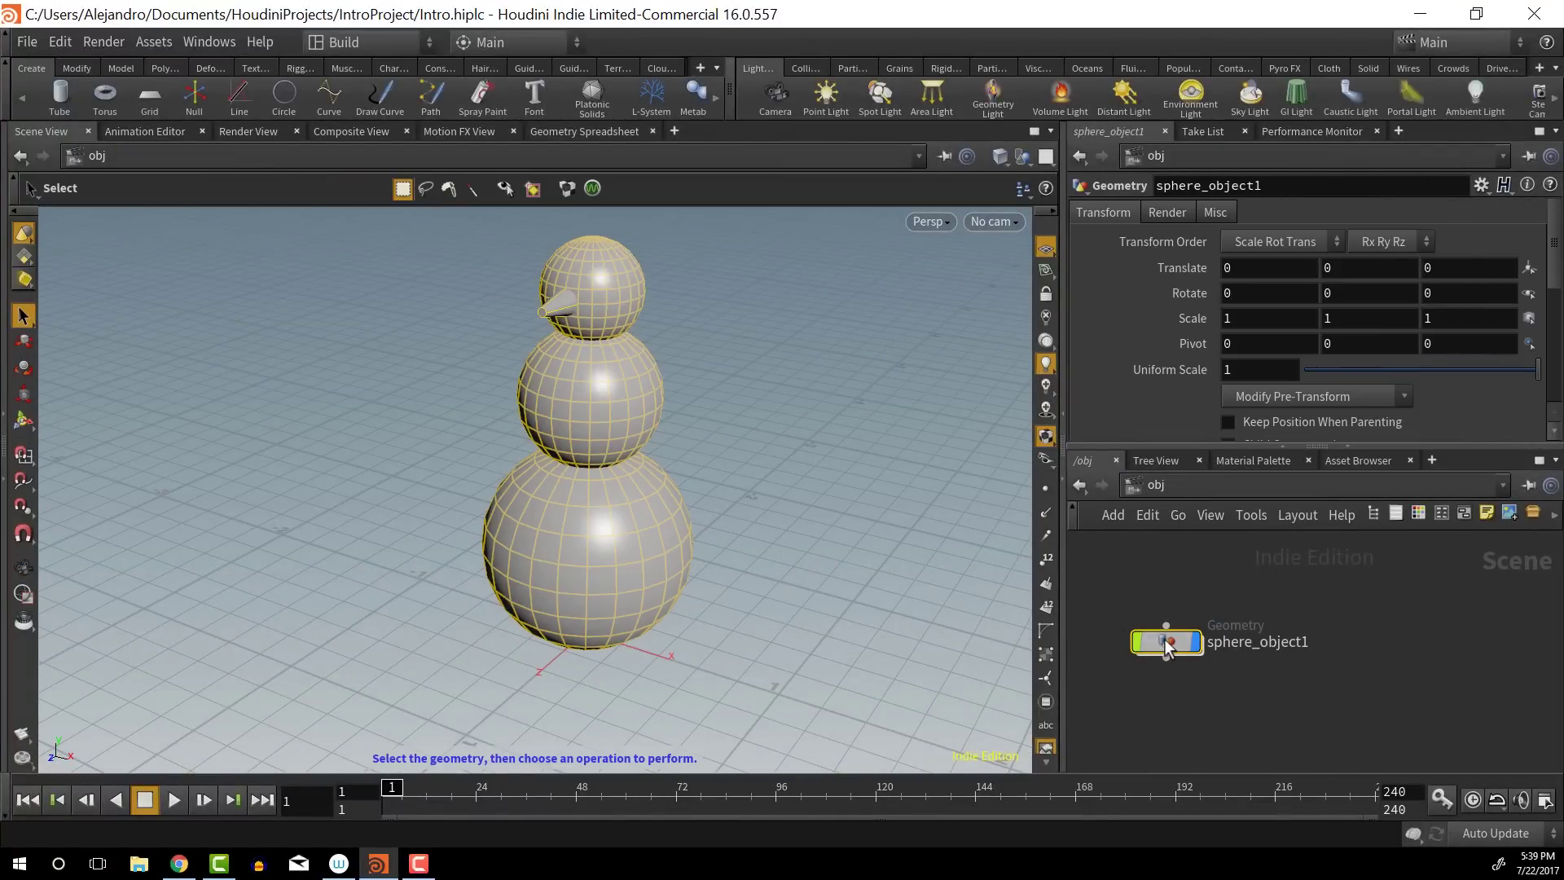
left_click_drag(1167, 648, 1174, 645)
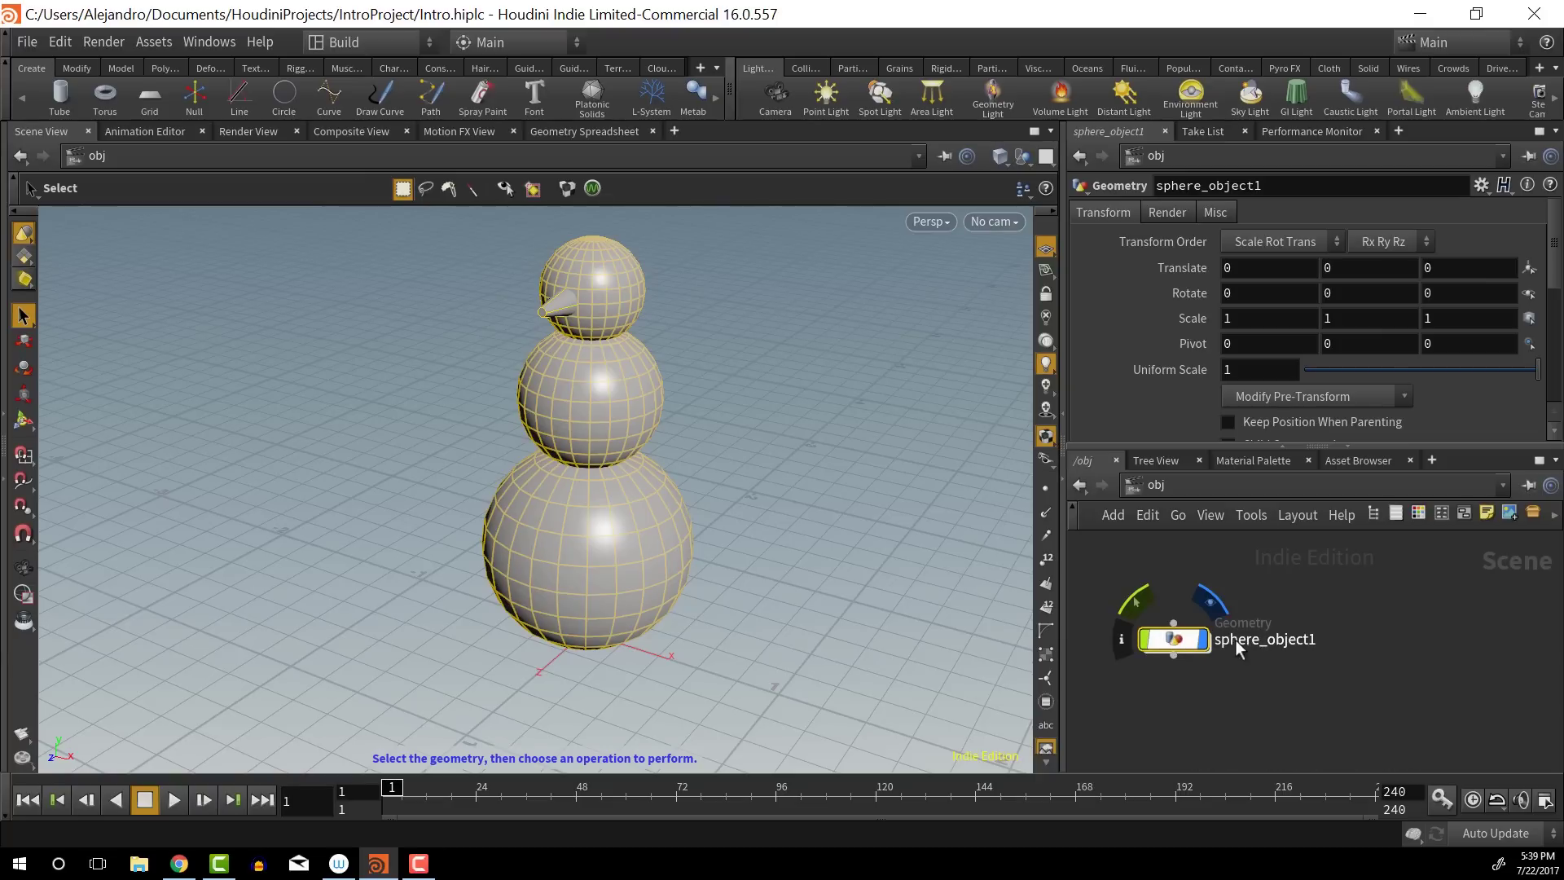
double_click(1263, 641)
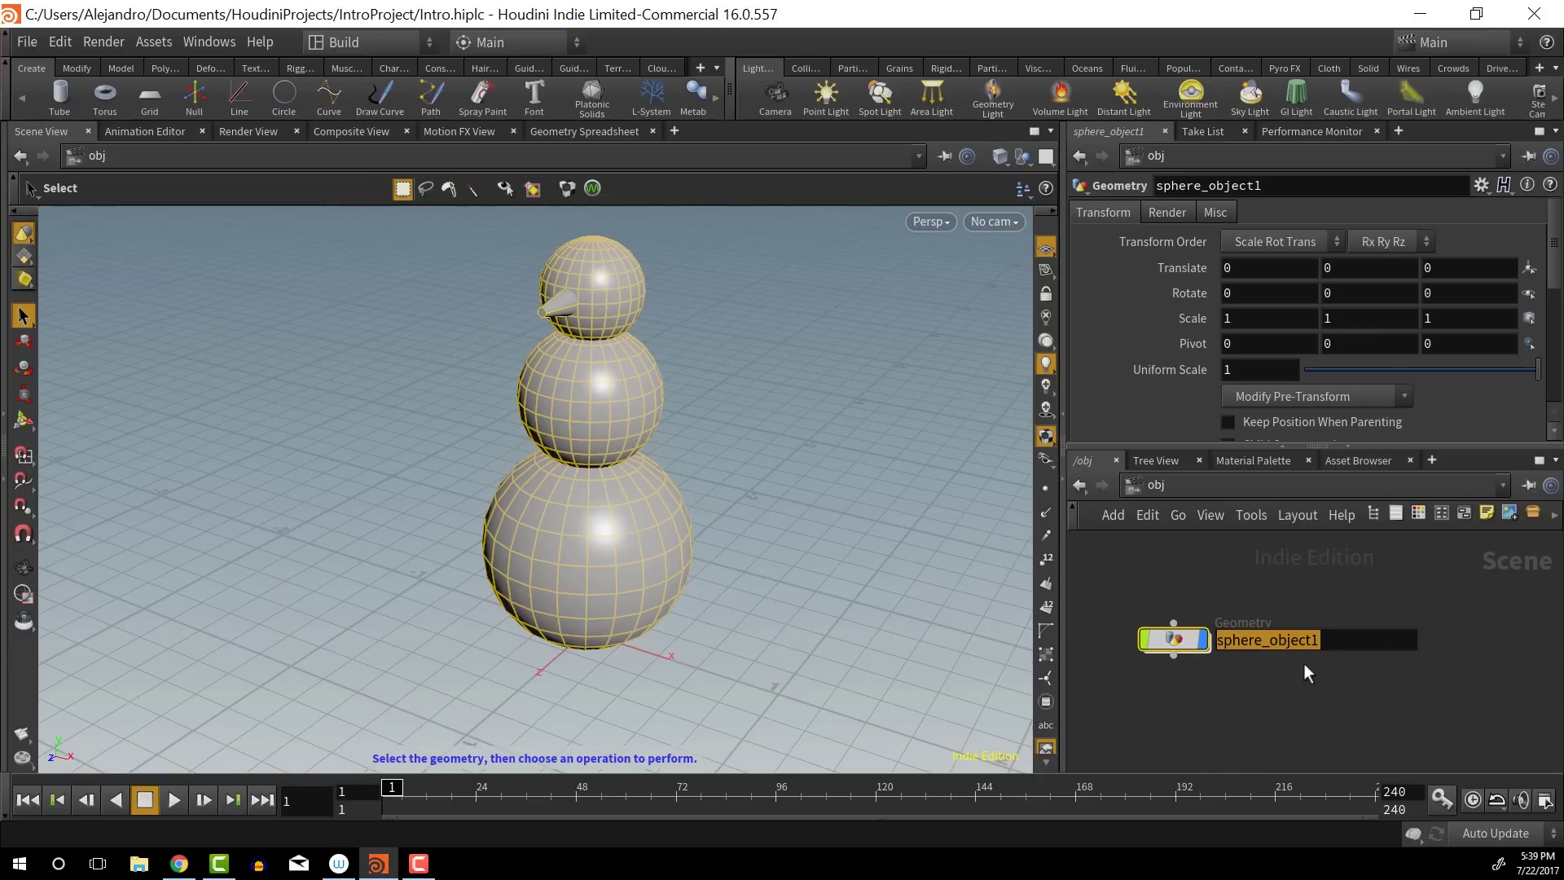
type("S")
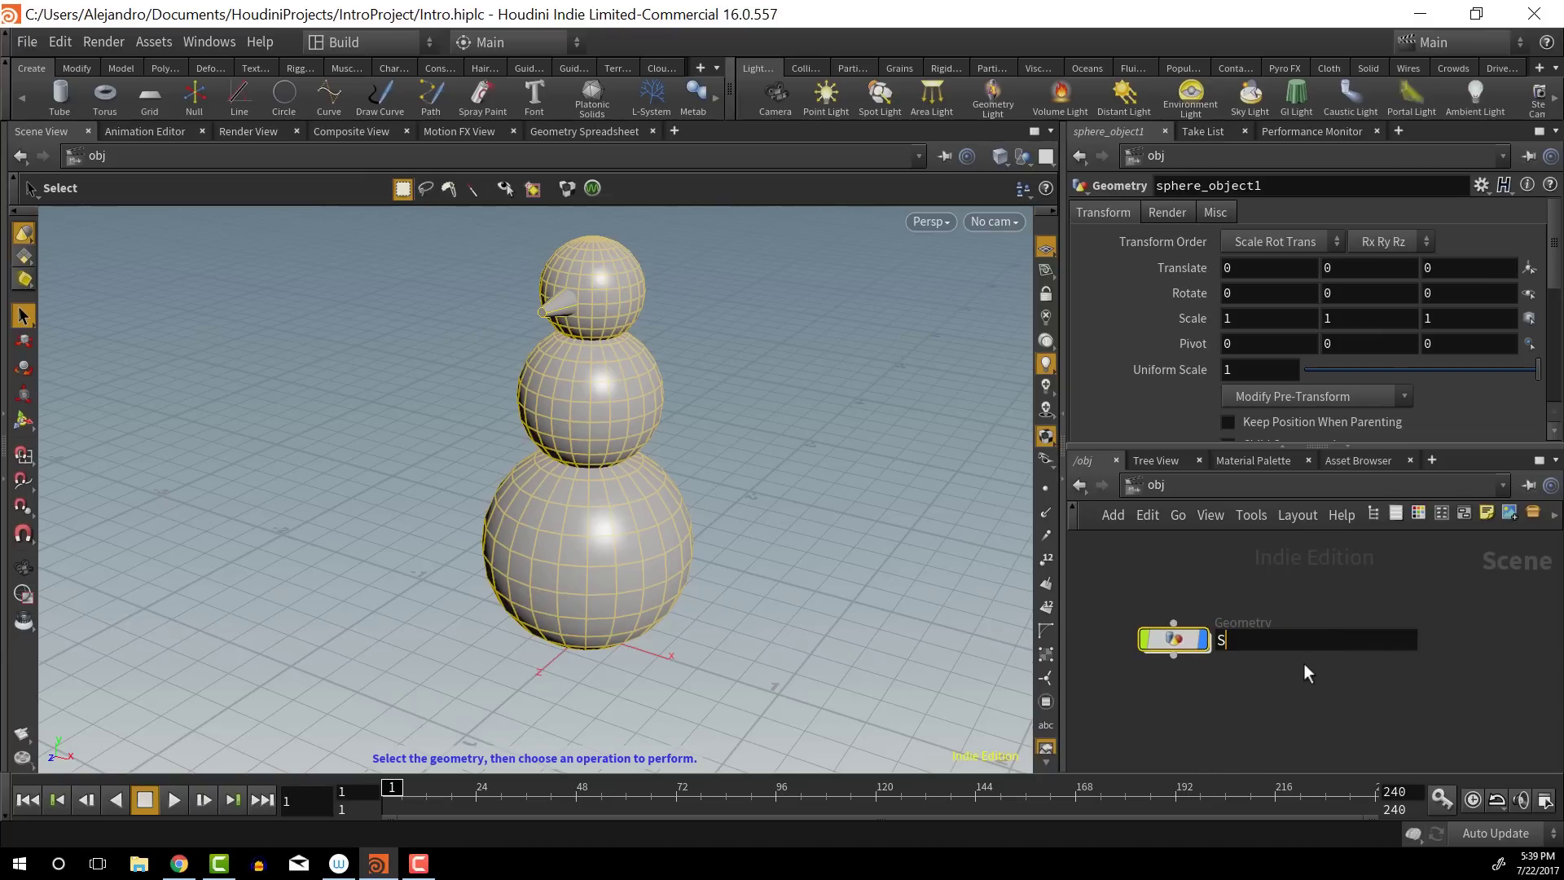
type("n")
key("BackSpace")
key("BackSpace")
type("n")
key("BackSpace")
type("snowman")
key("Return")
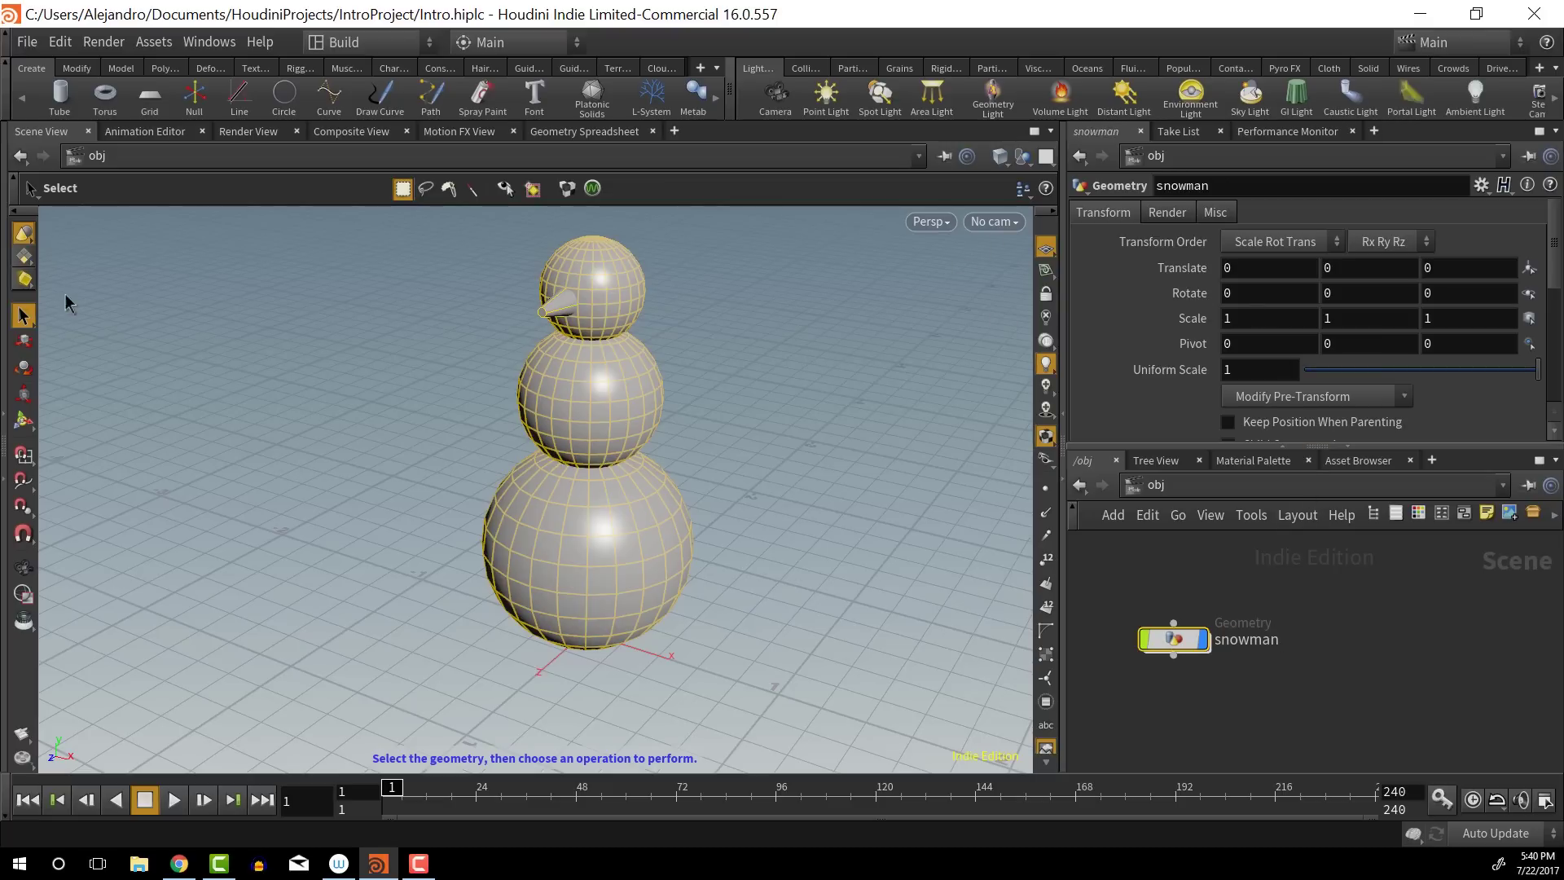
Try moving the snowman about -0.13 along X and scaling it to about 0.72 in Y, and undo both changes
left_click(24, 341)
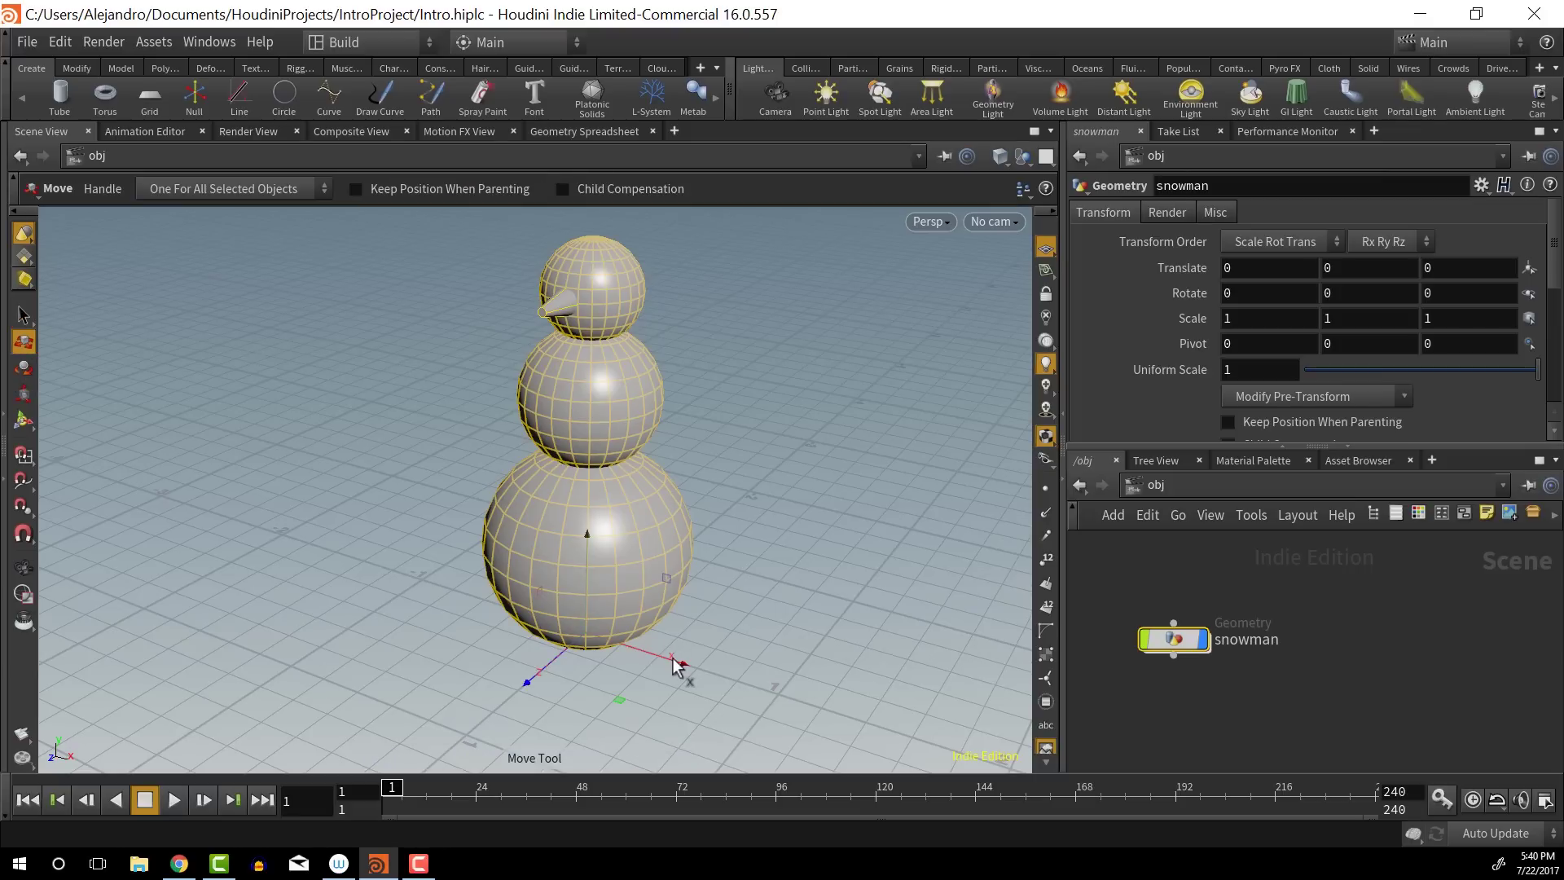
left_click_drag(674, 663, 551, 601)
key("e")
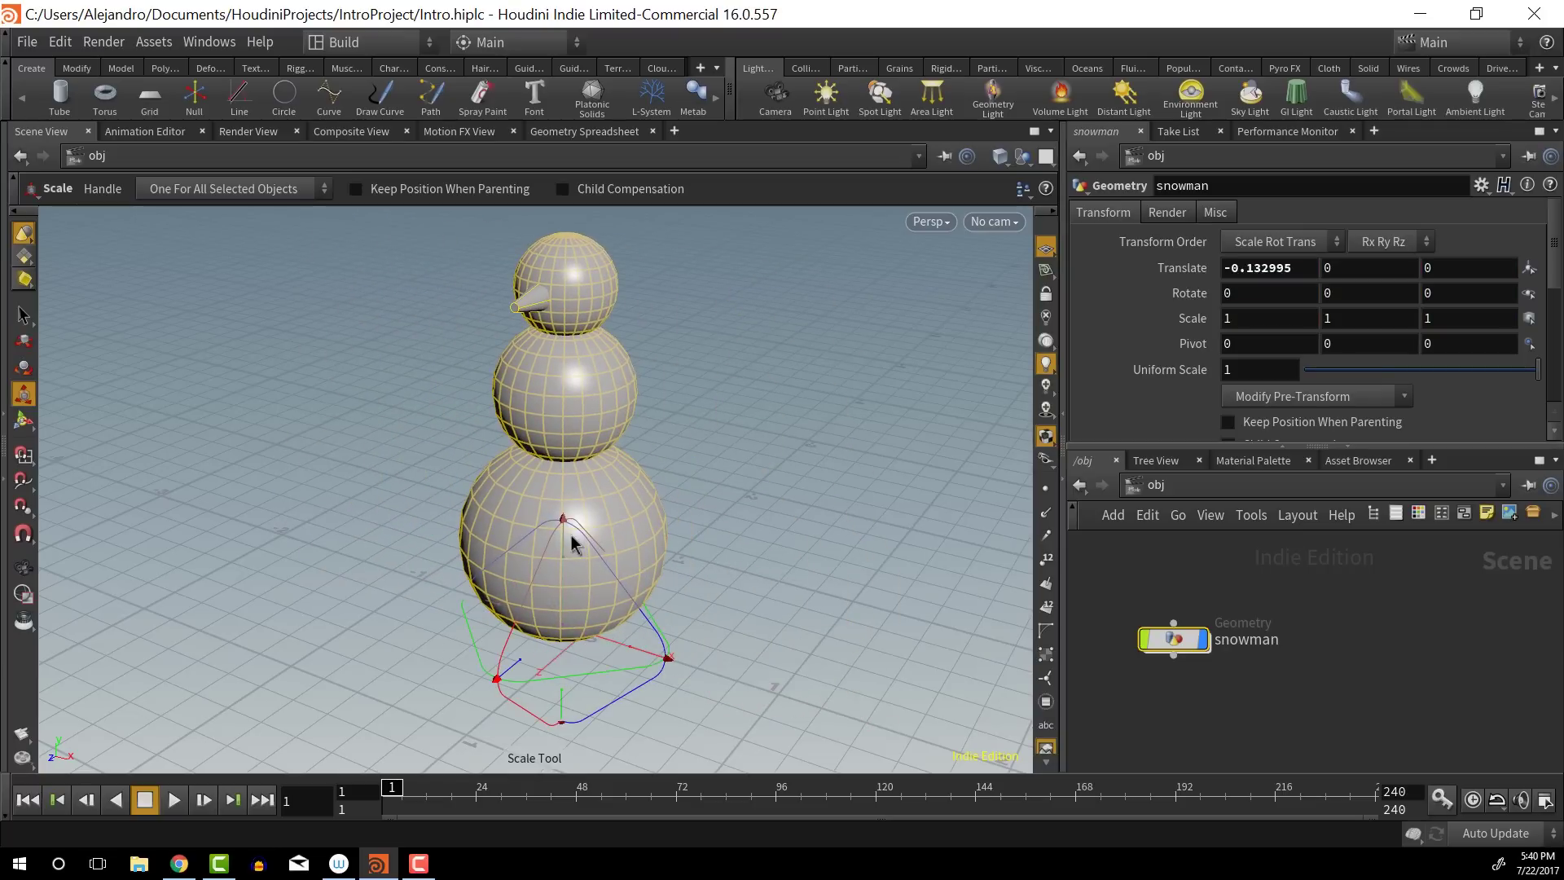
mouse_move(564, 542)
left_mouse_down()
mouse_move(555, 488)
mouse_move(555, 568)
left_mouse_up()
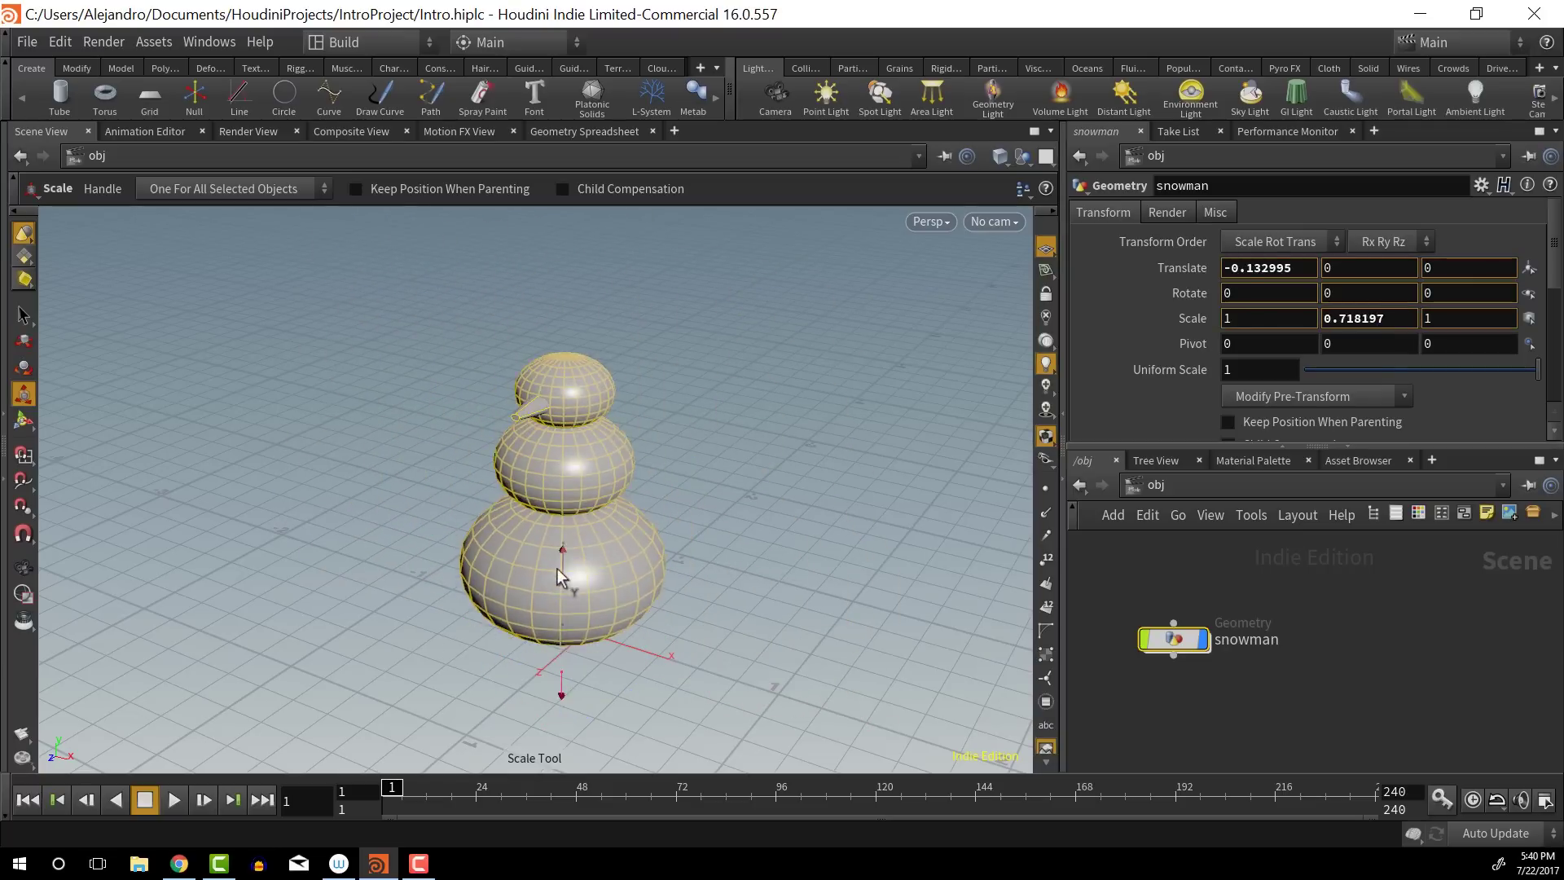
key("ctrl+z")
key("ctrl+z")
key("ctrl+z")
key("ctrl+z")
key("ctrl+z")
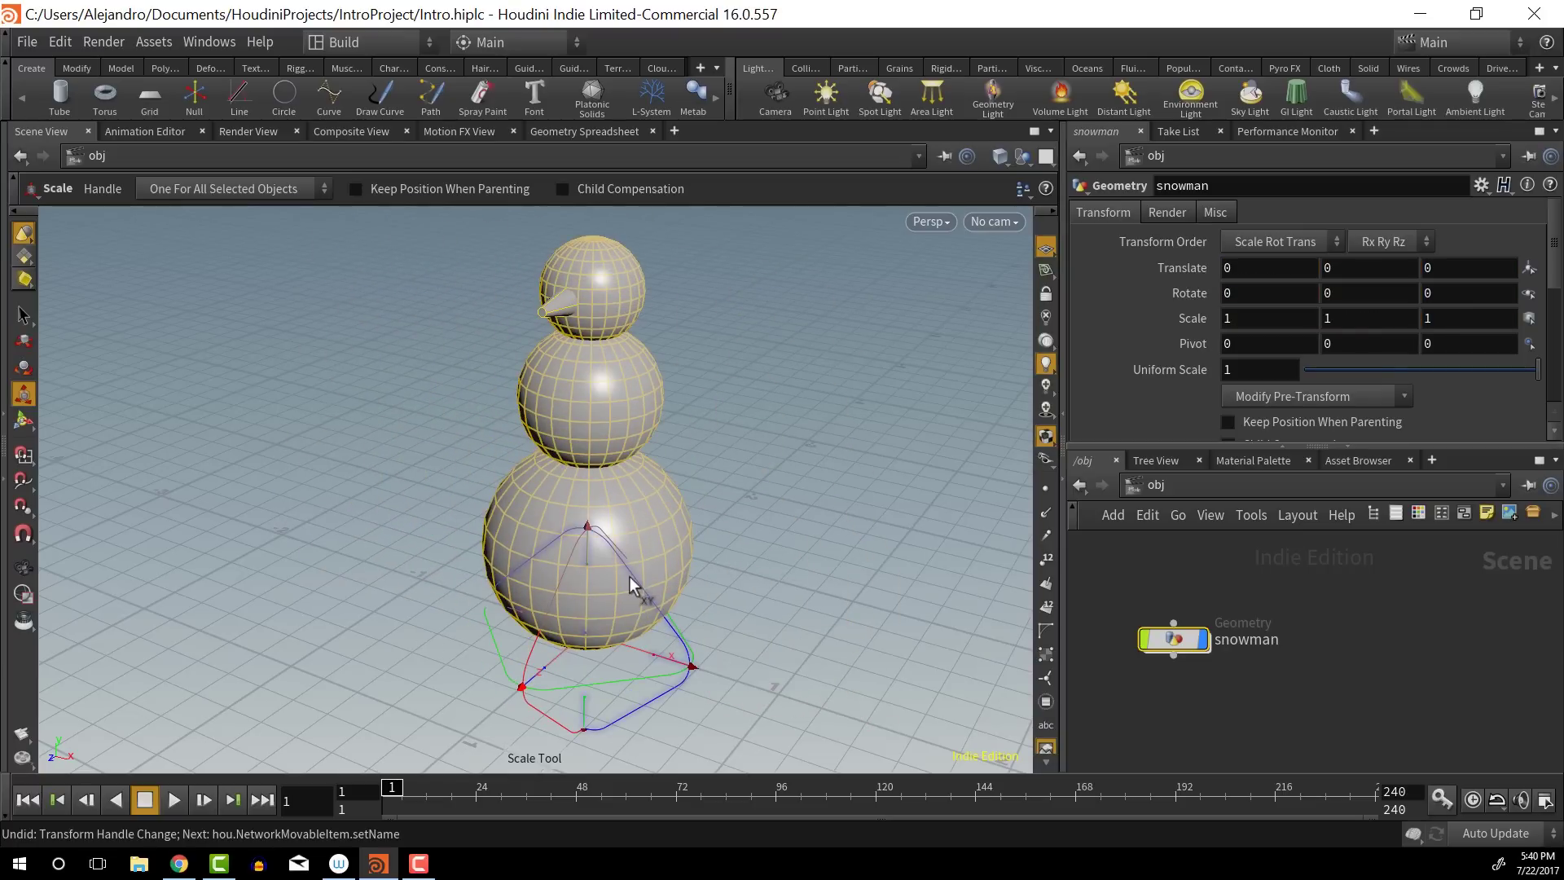
Try rotating the snowman about -17 degrees around Z with the Rotate tool, and undo the rotation
key("r")
left_click_drag(637, 555, 639, 596)
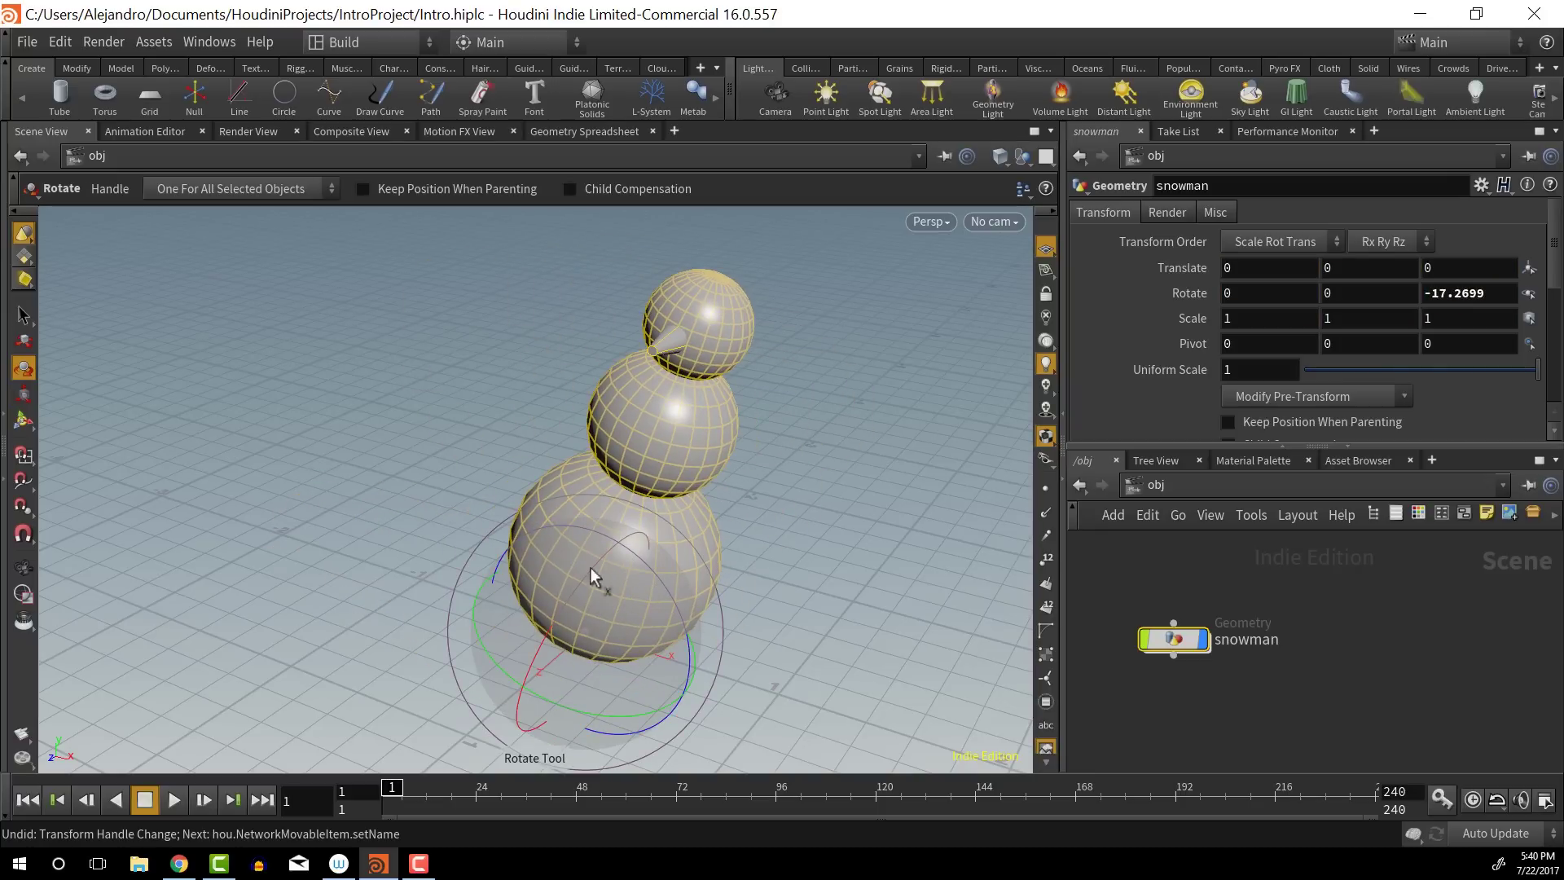
key("ctrl+z")
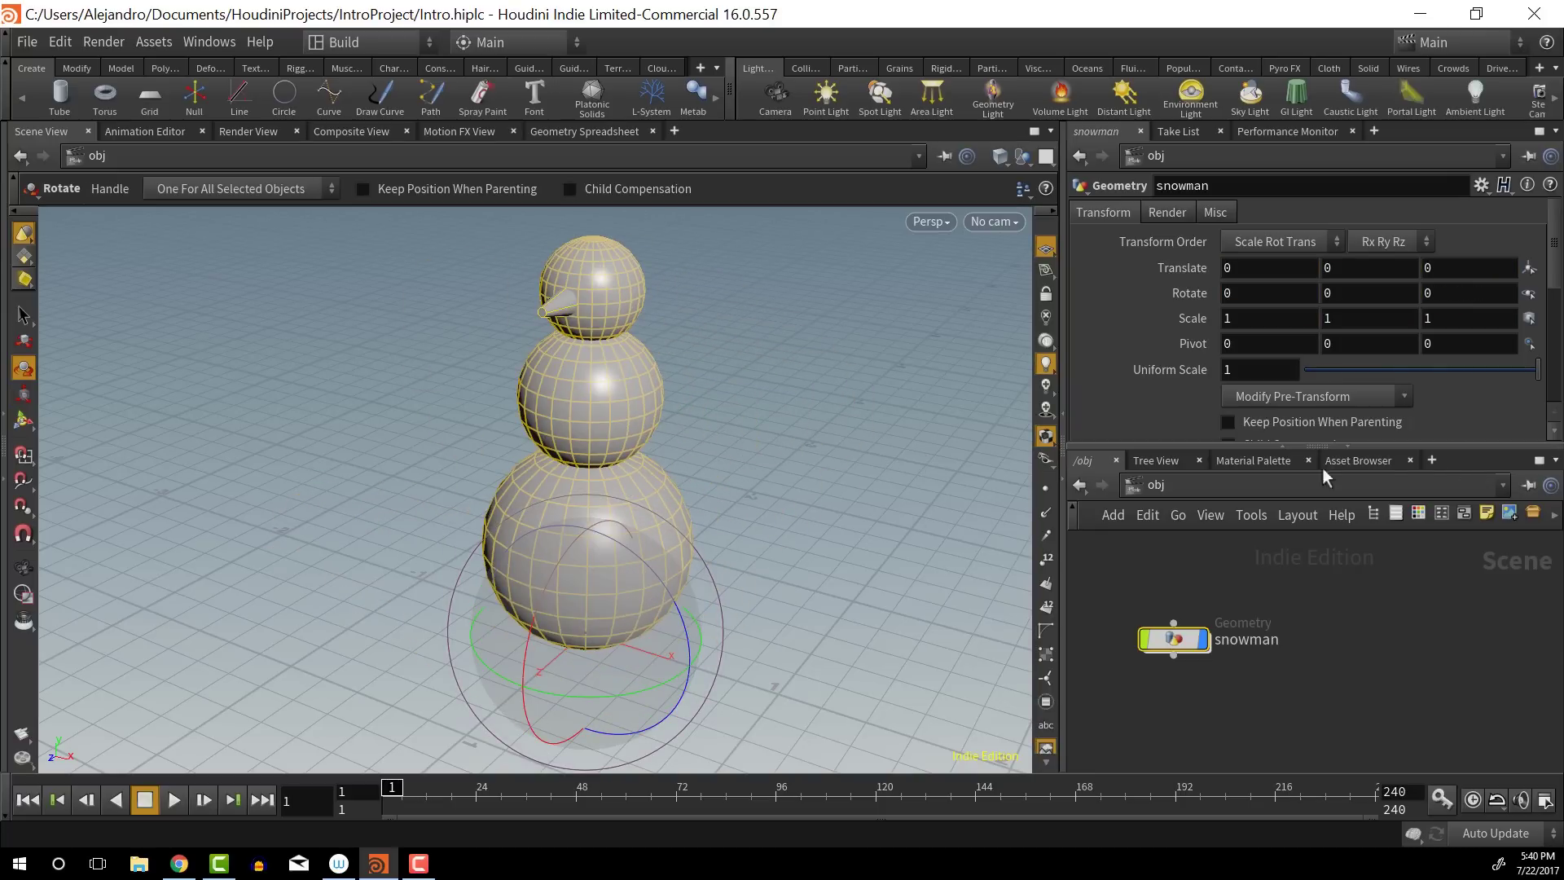
Go inside the snowman object and shift sphere1 and transform1 slightly to the right in the node layout
left_click_drag(1169, 632, 1140, 580)
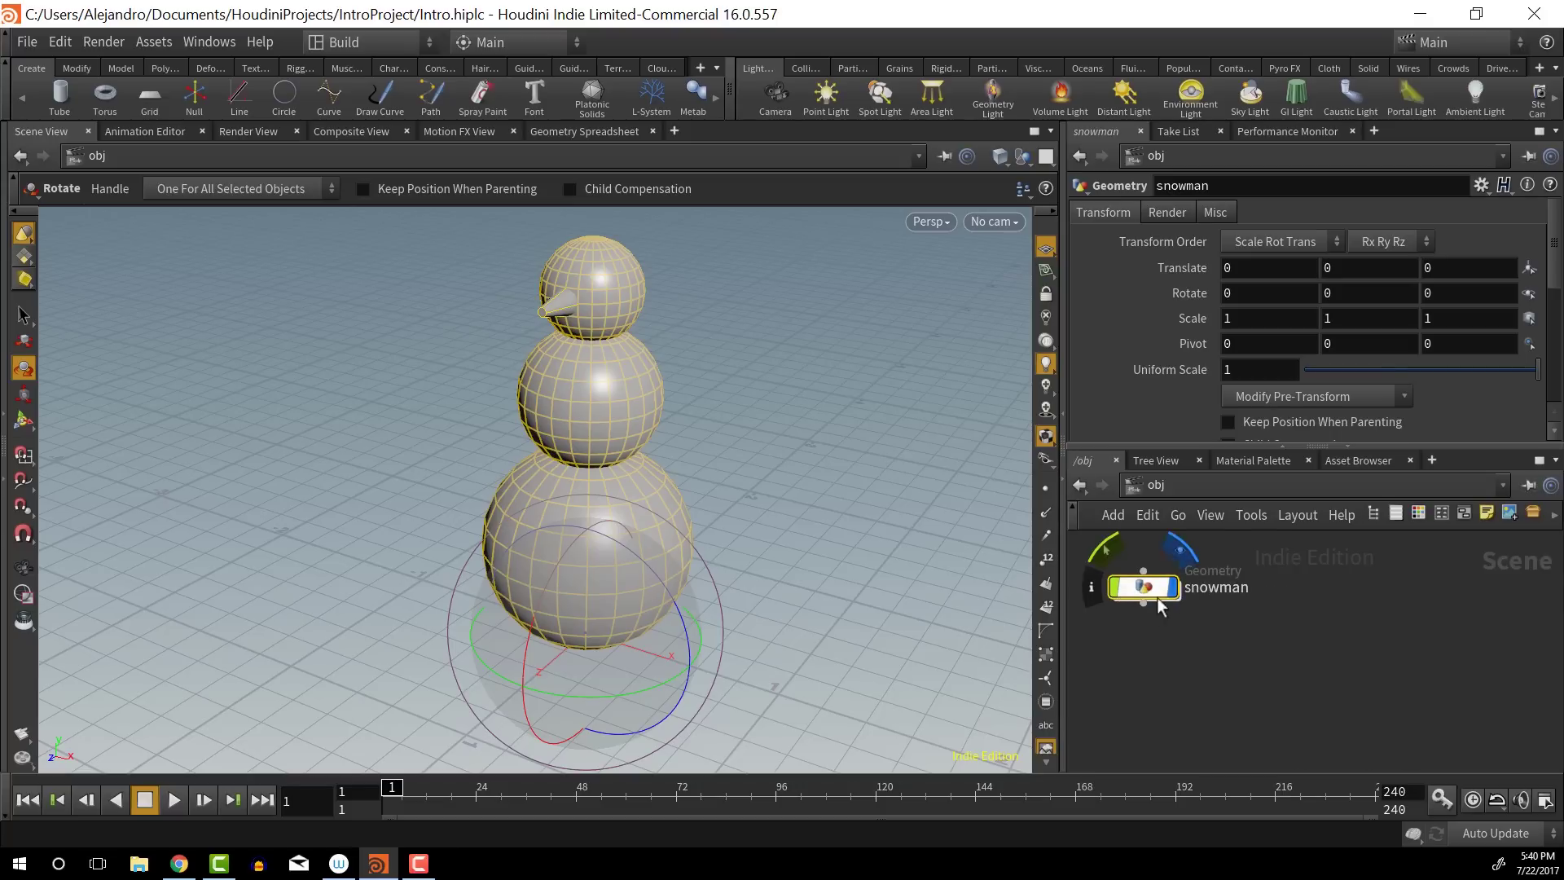
double_click(1143, 587)
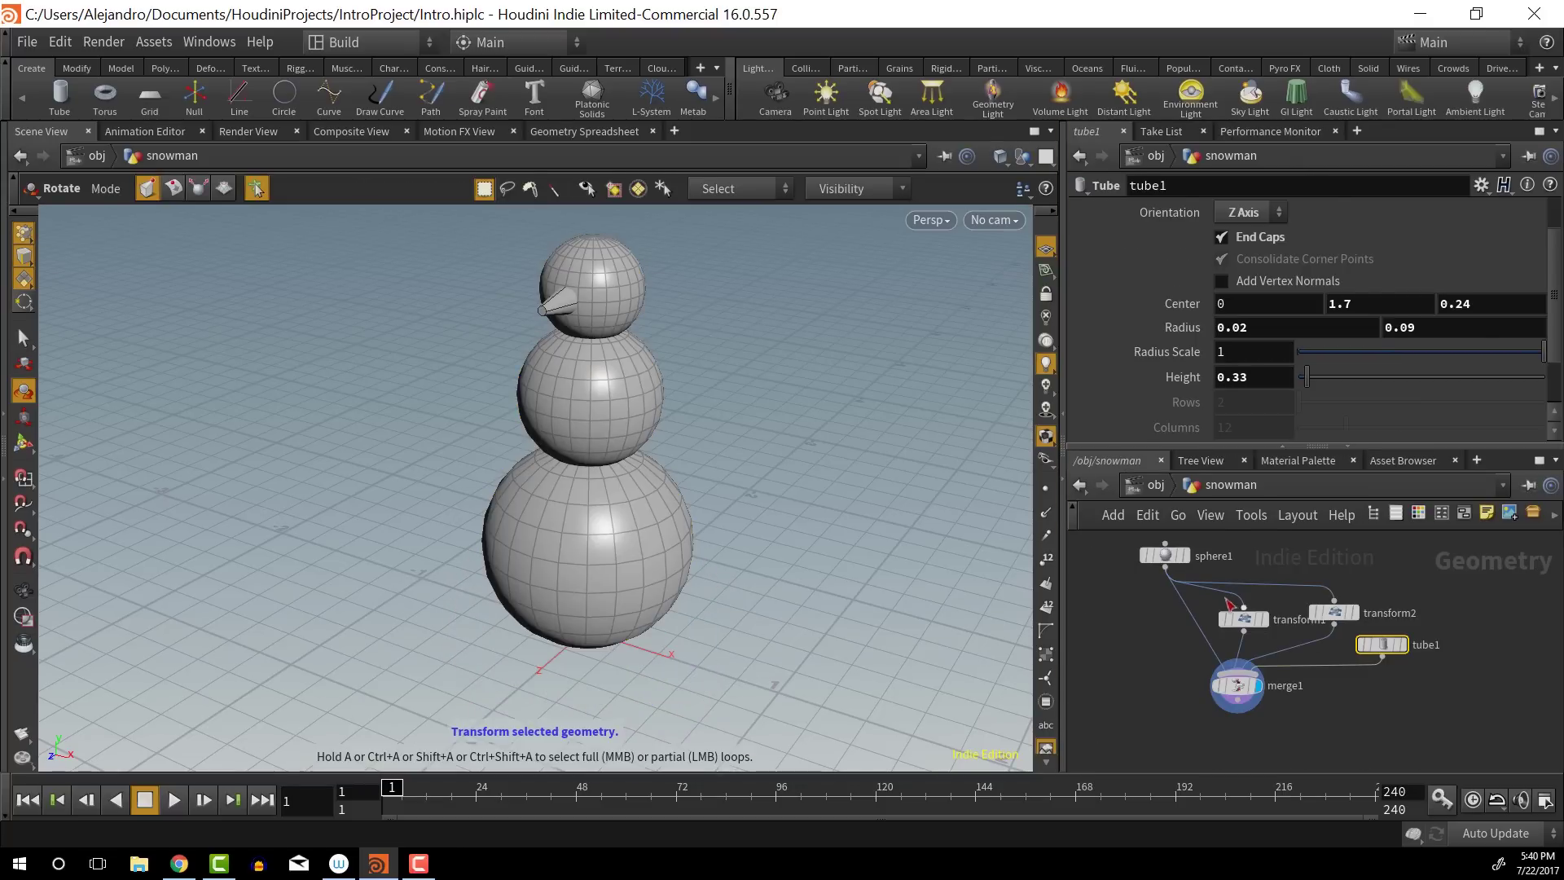
left_click_drag(1183, 594, 1218, 592)
left_click_drag(1284, 657, 1298, 657)
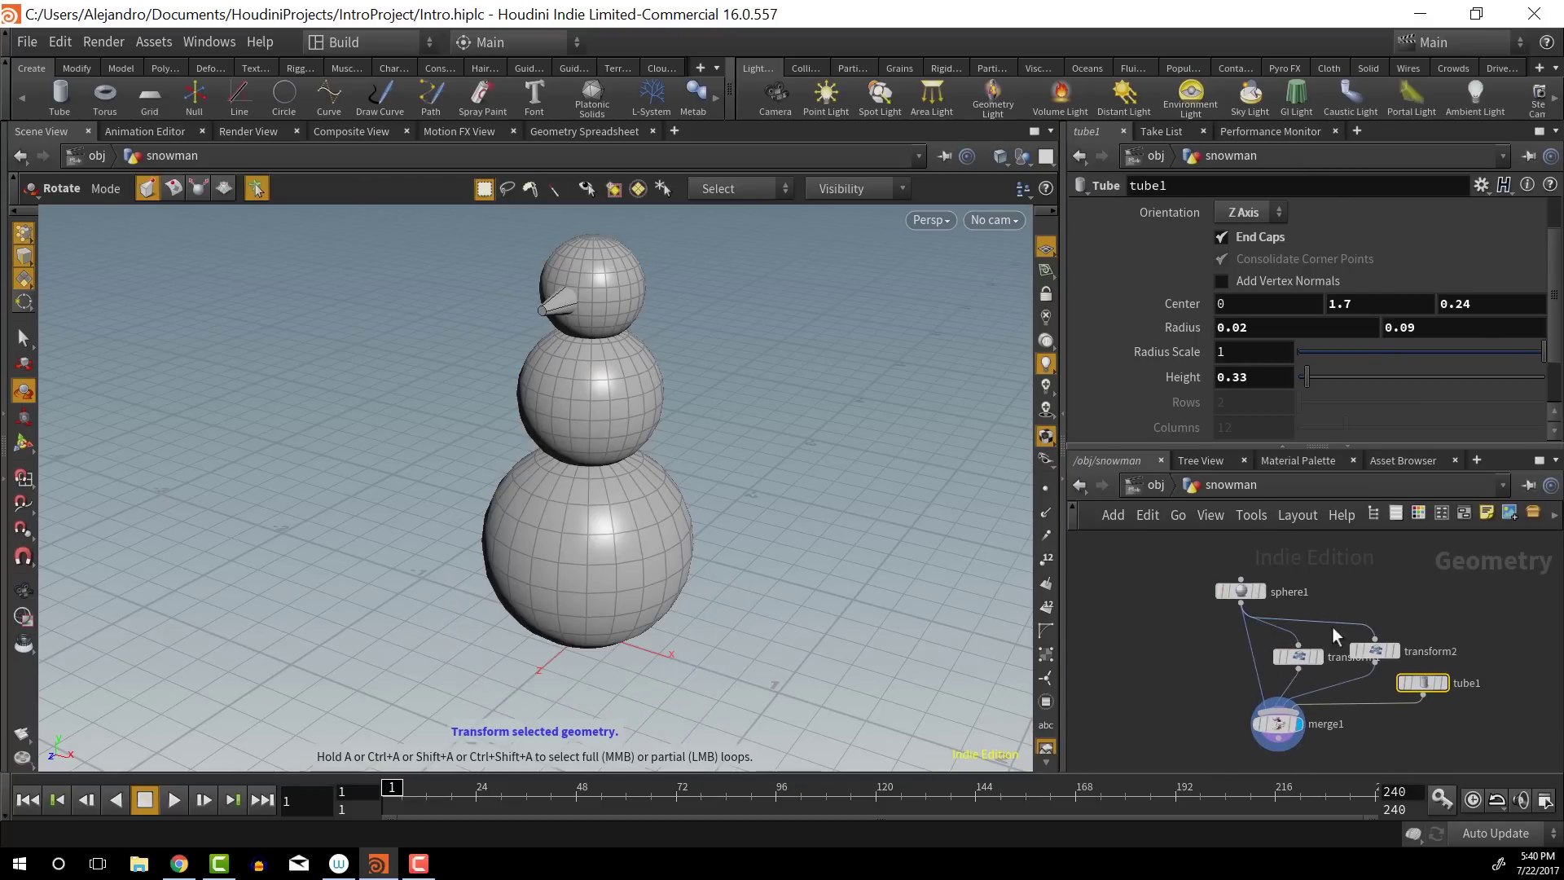
Return to the obj level with nothing selected and move the snowman node down and to the right in the network
left_click(1152, 485)
middle_click_drag(859, 566, 769, 578)
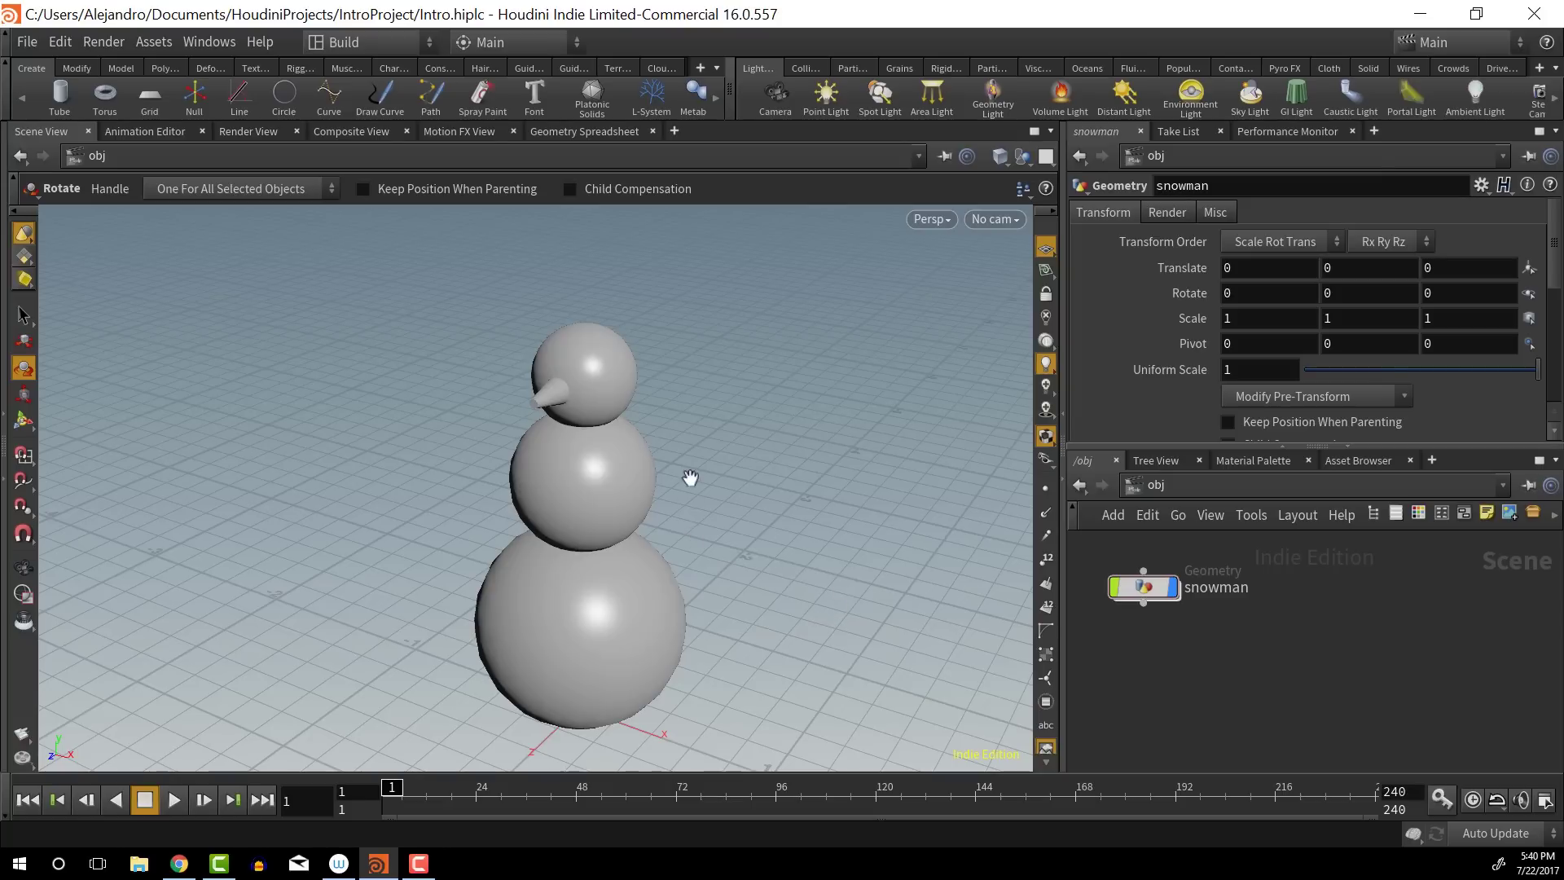
middle_click_drag(698, 482, 682, 436)
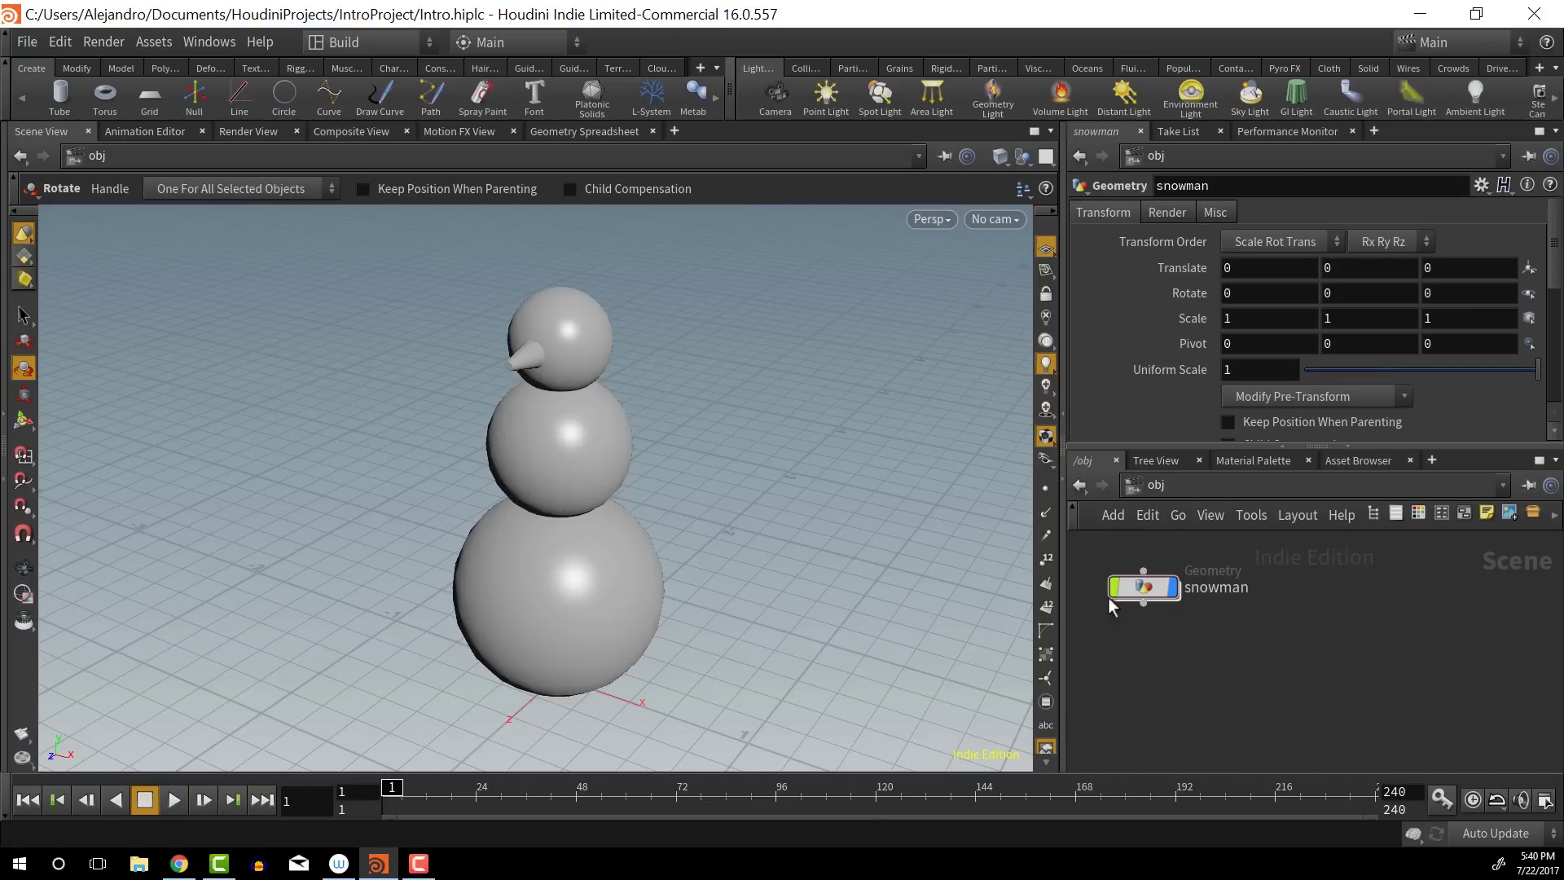
left_click_drag(1124, 588, 1190, 617)
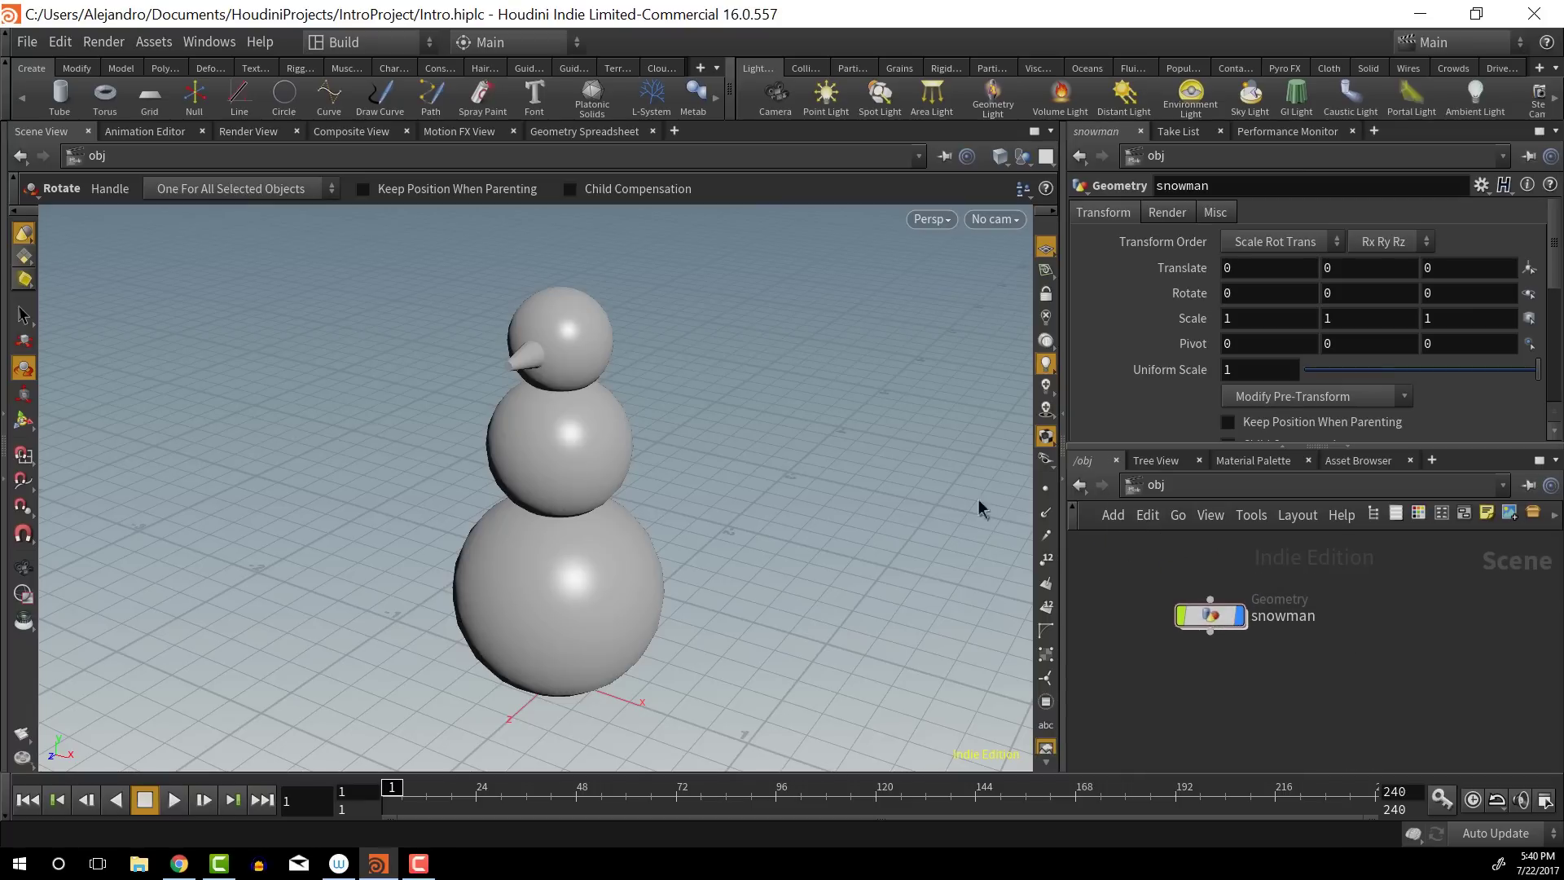